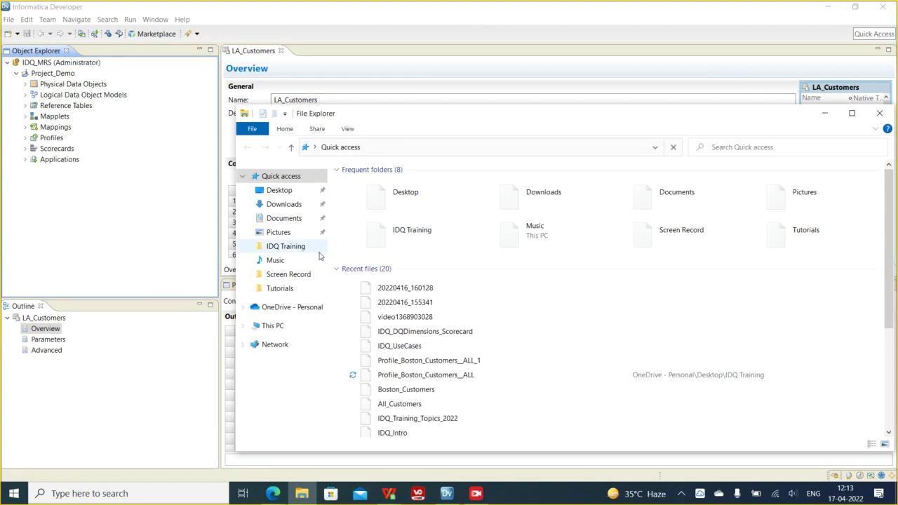
# - Open the IDQ_Training_Topics_2022 document from the IDQ Training folder in File Explorer
pyautogui.doubleClick(421, 235)
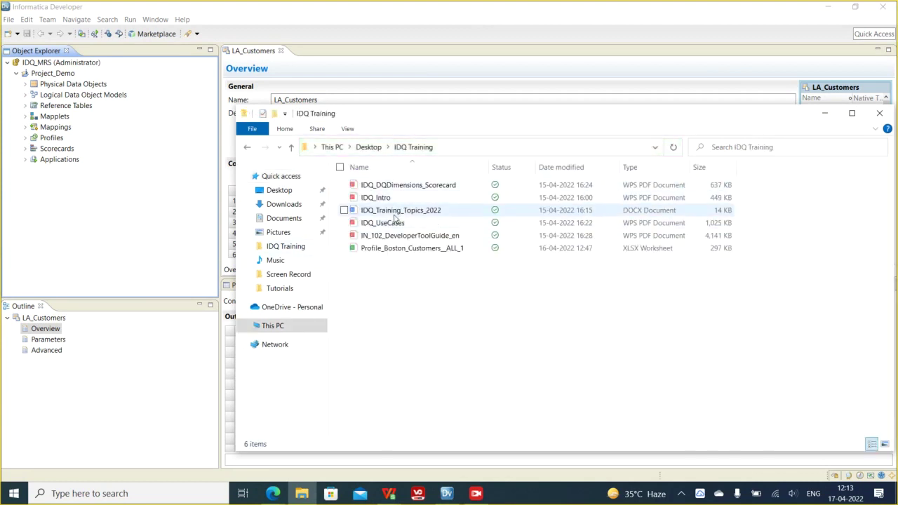
pyautogui.doubleClick(394, 210)
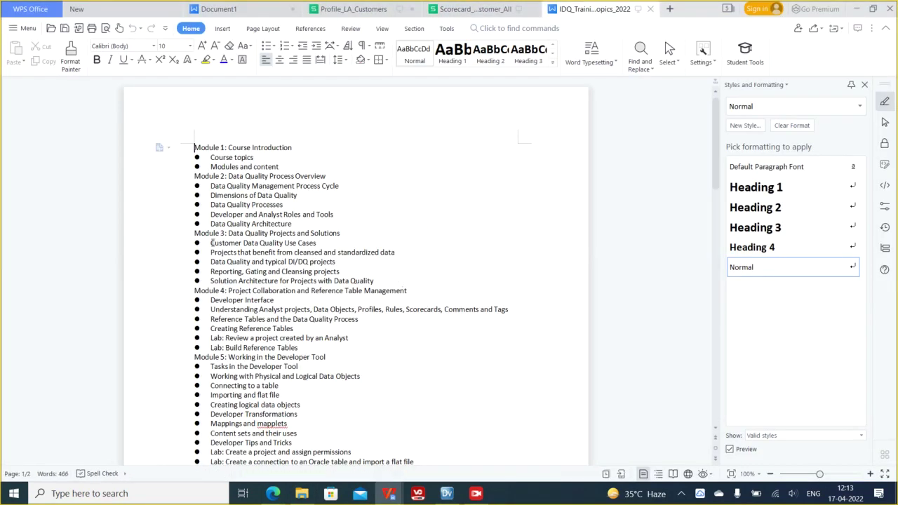
pyautogui.moveTo(212, 243); pyautogui.dragTo(316, 243)
pyautogui.click(253, 252)
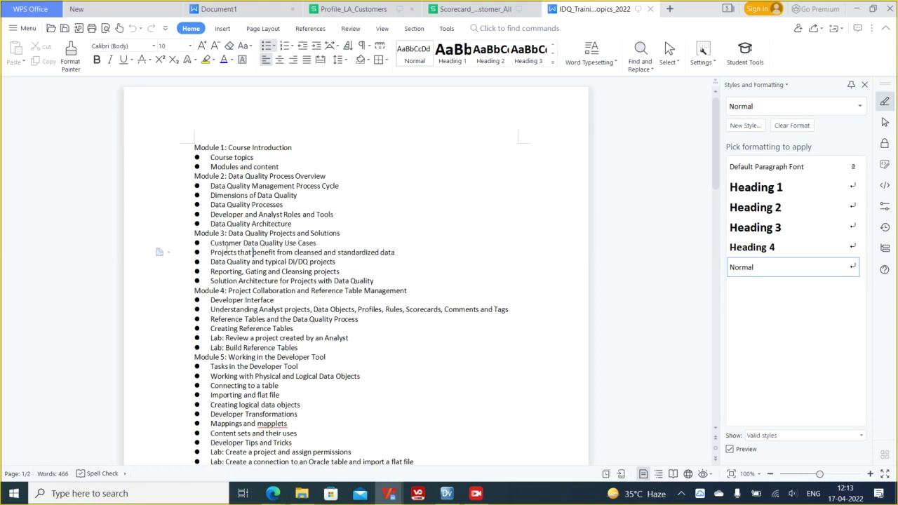
pyautogui.moveTo(212, 243); pyautogui.dragTo(317, 243)
pyautogui.click(256, 261)
pyautogui.moveTo(212, 243); pyautogui.dragTo(317, 243)
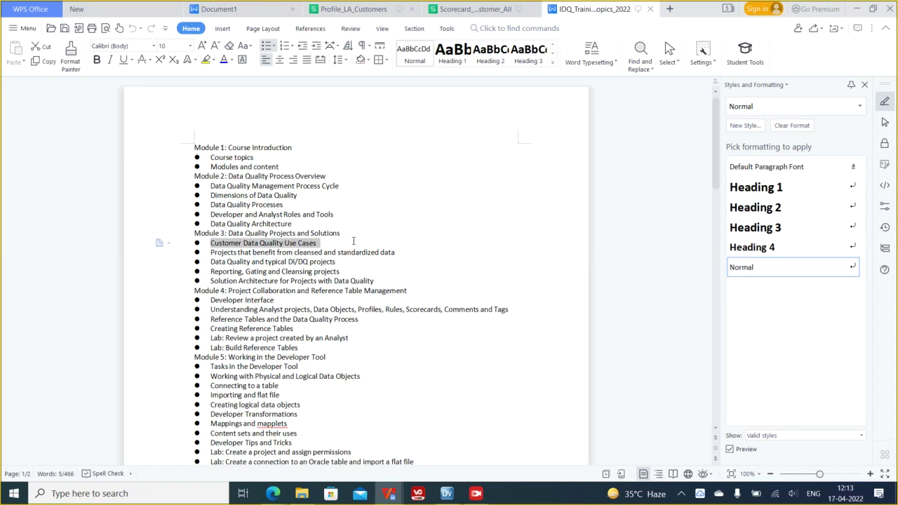
pyautogui.click(253, 261)
pyautogui.moveTo(212, 252); pyautogui.dragTo(396, 255)
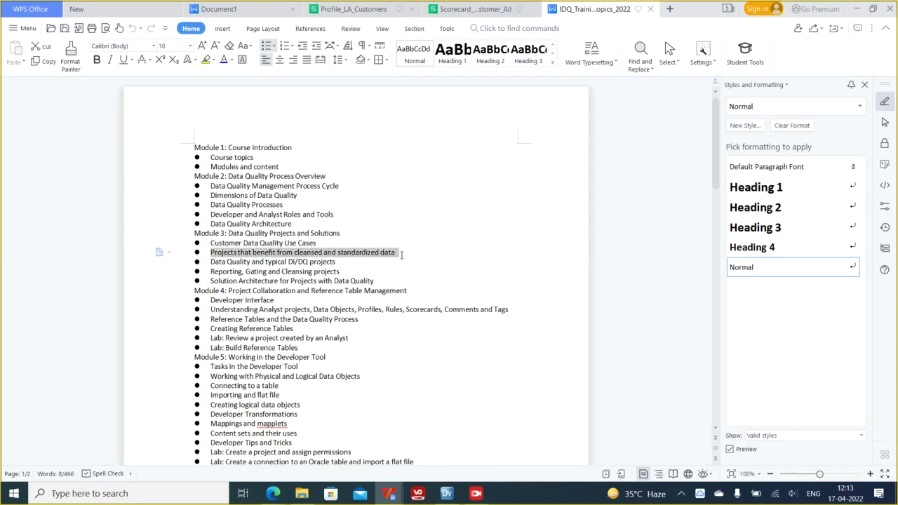
pyautogui.click(319, 255)
pyautogui.moveTo(303, 252); pyautogui.dragTo(393, 254)
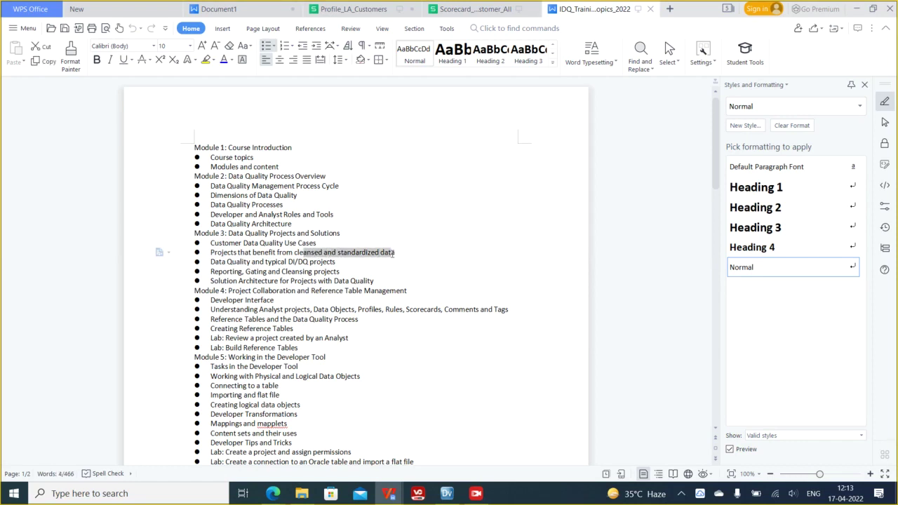
pyautogui.click(317, 261)
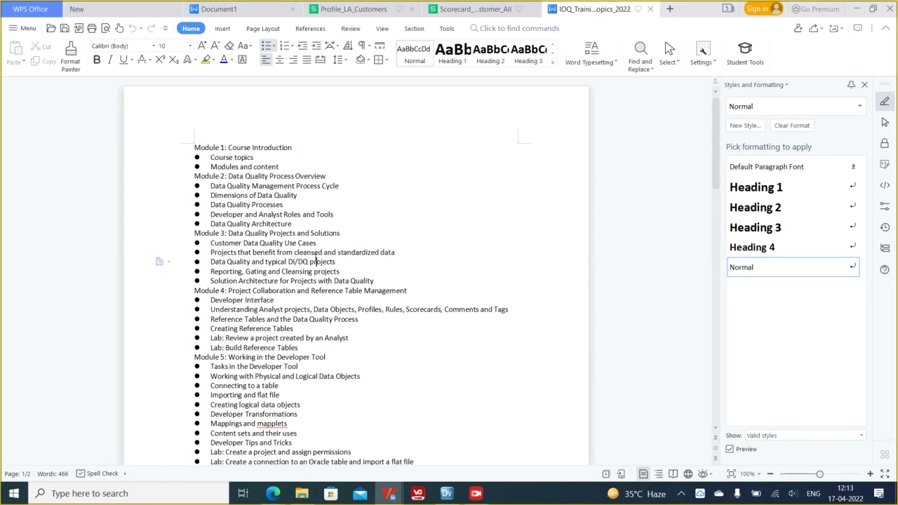
pyautogui.moveTo(210, 252); pyautogui.dragTo(397, 254)
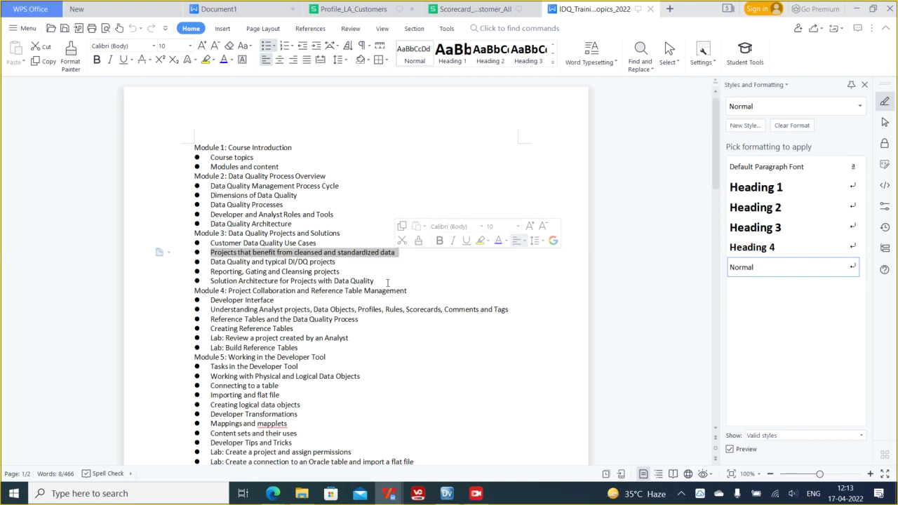
pyautogui.moveTo(212, 261); pyautogui.dragTo(342, 262)
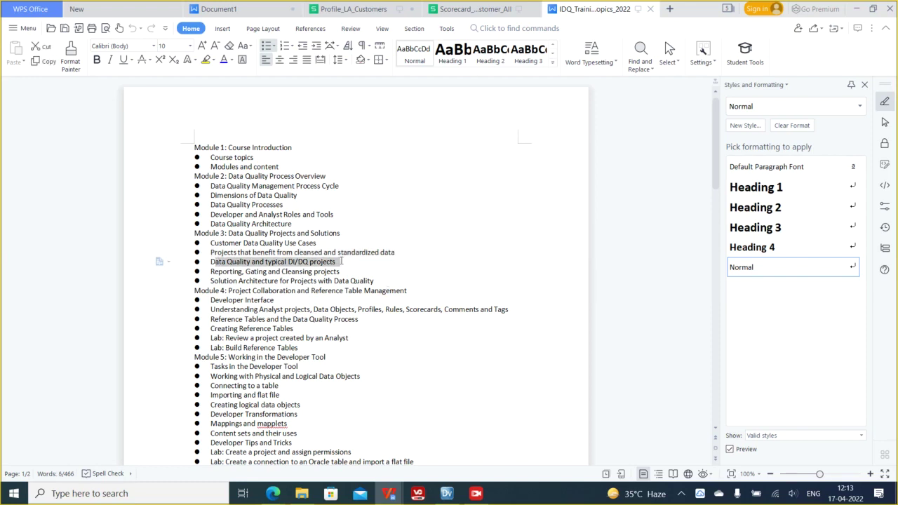
pyautogui.click(226, 271)
pyautogui.moveTo(226, 271); pyautogui.dragTo(342, 272)
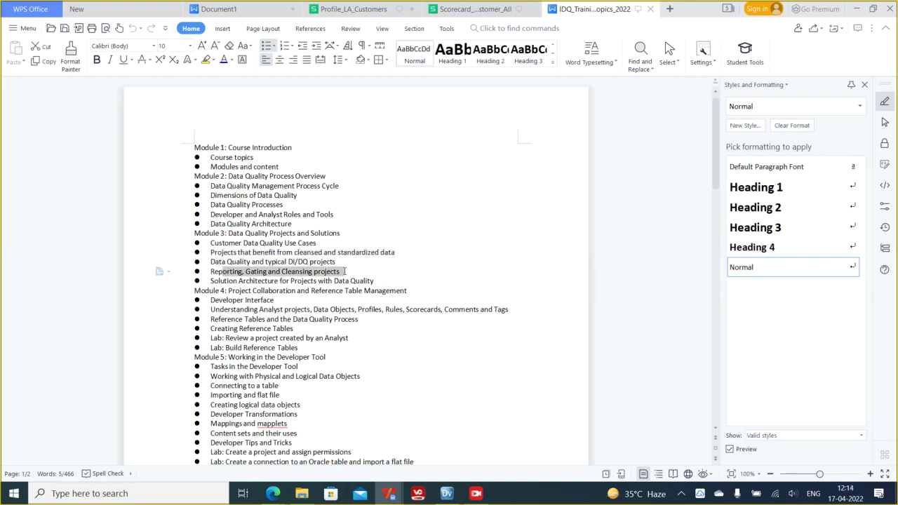
pyautogui.doubleClick(288, 272)
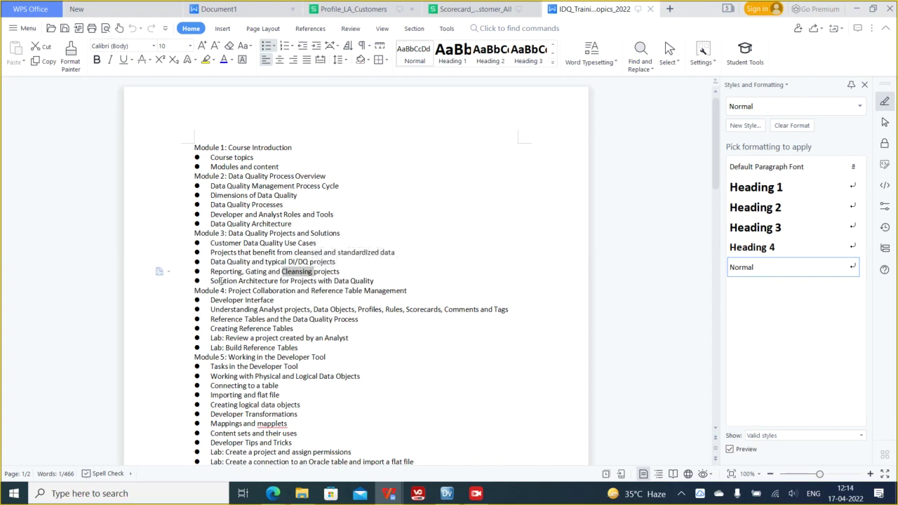
pyautogui.moveTo(212, 283); pyautogui.dragTo(380, 288)
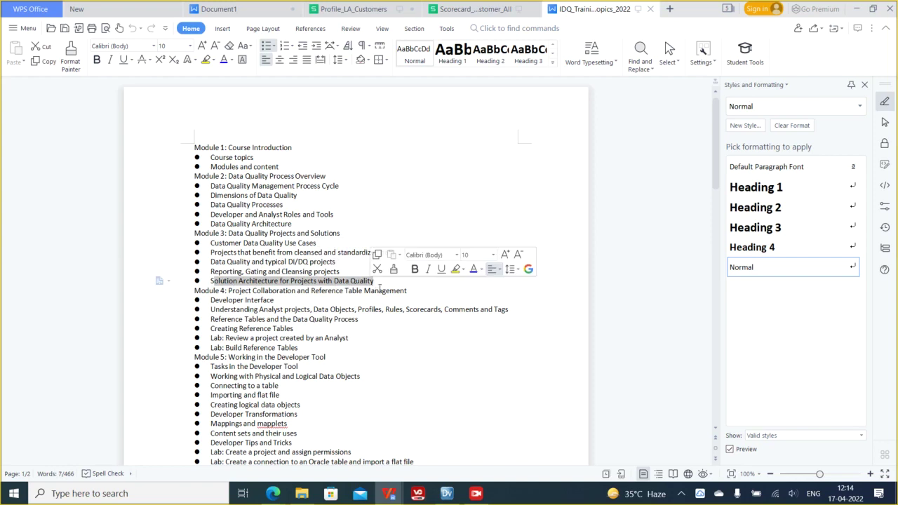
# - Minimize WPS, switch to Informatica Developer, and expand Mappings and Mapplets in Object Explorer
pyautogui.click(856, 8)
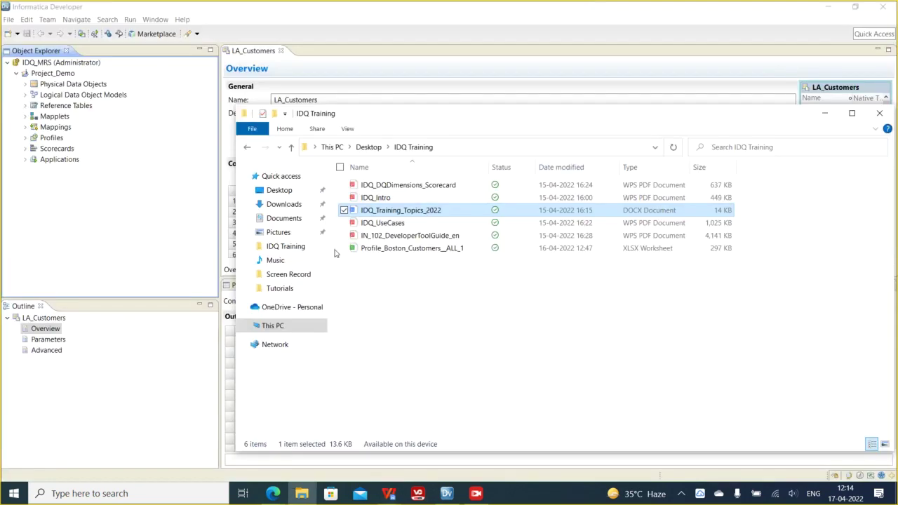
pyautogui.click(447, 493)
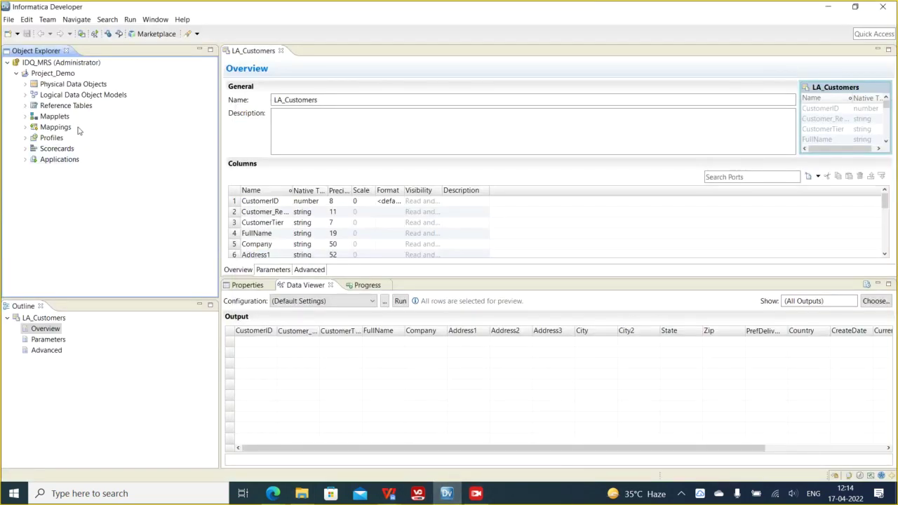
pyautogui.click(25, 128)
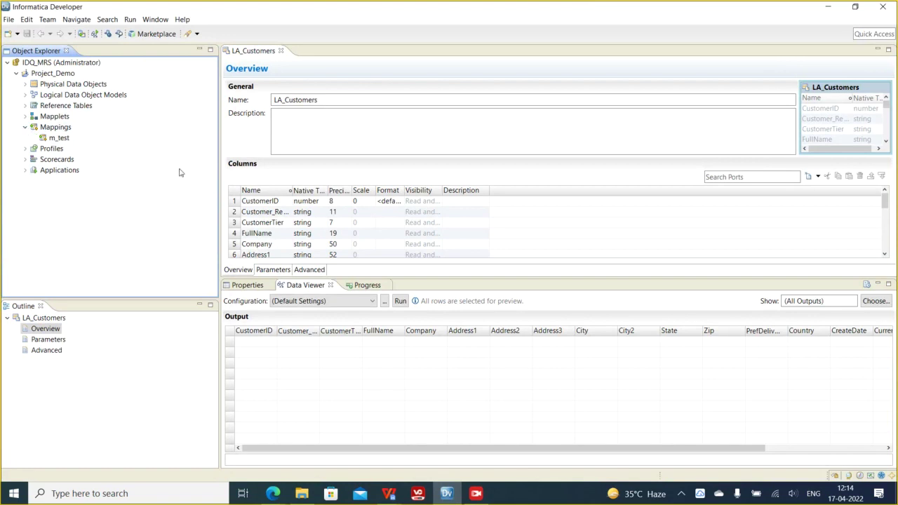
pyautogui.click(25, 117)
pyautogui.moveTo(62, 131)
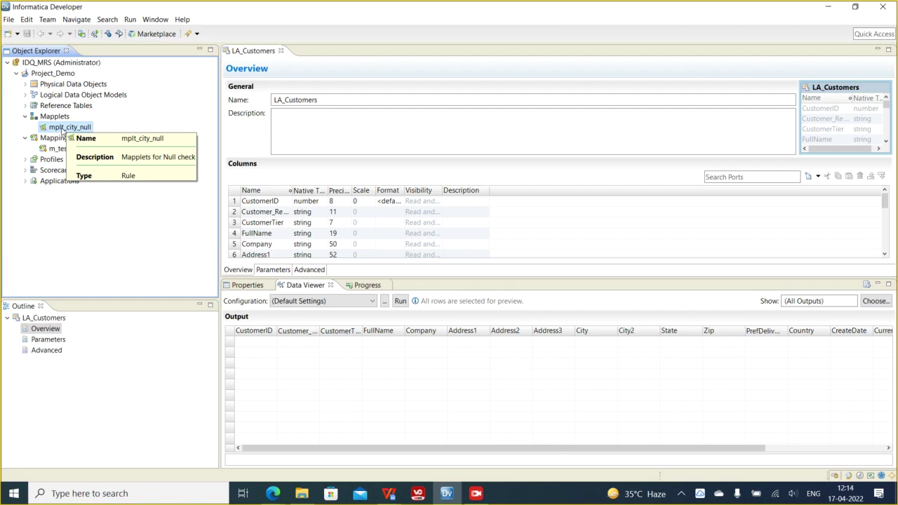
# - Create a new mapplet named mplt_LA_Customers under Mapplets
pyautogui.rightClick(57, 117)
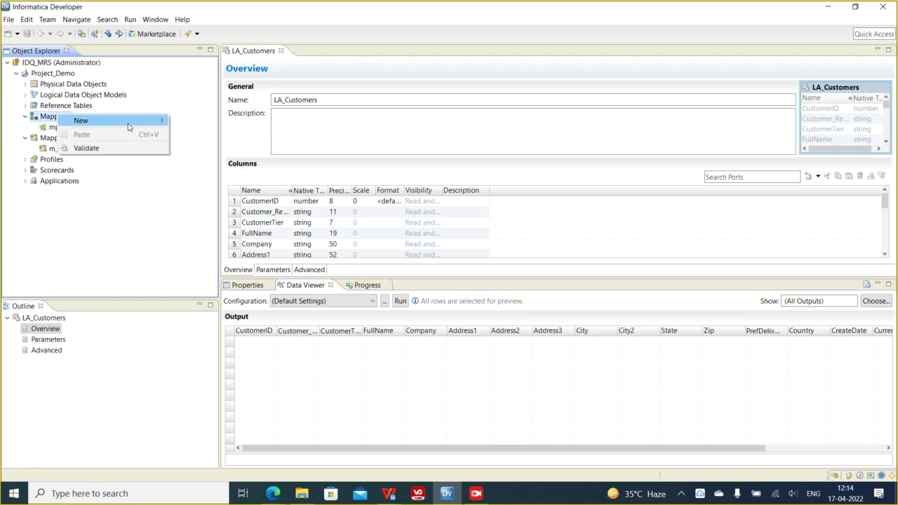
pyautogui.moveTo(130, 122)
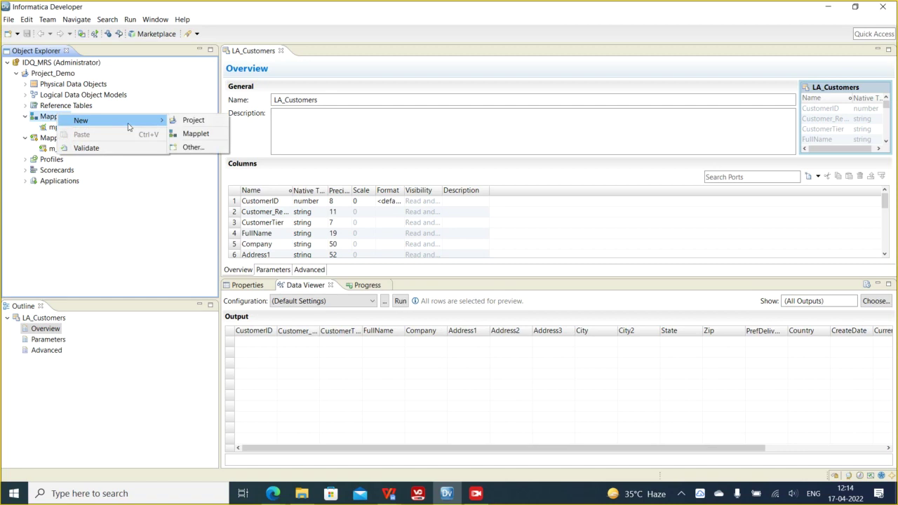
pyautogui.click(196, 134)
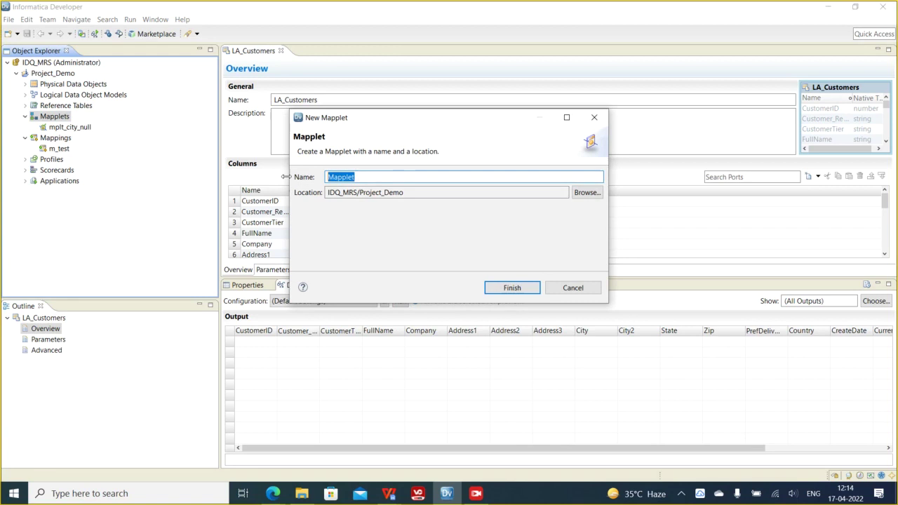
pyautogui.write('mplt_LA_Customers')
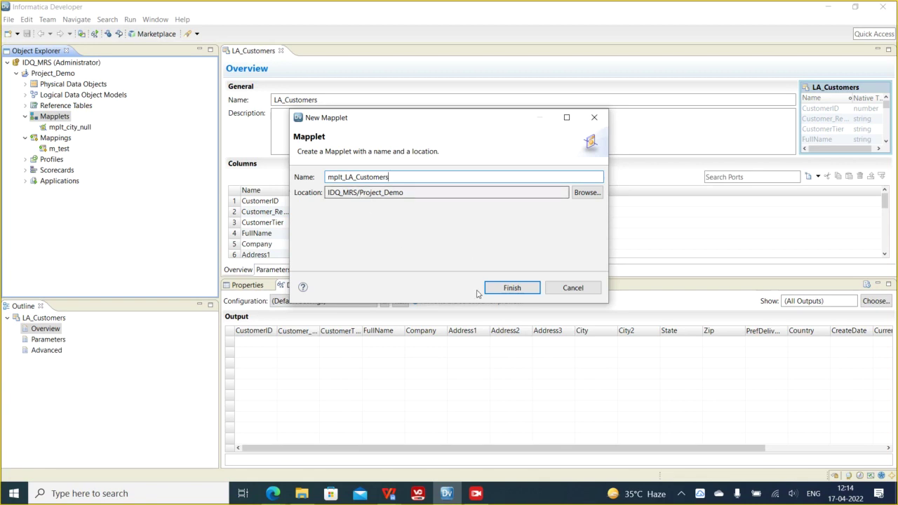
pyautogui.click(511, 288)
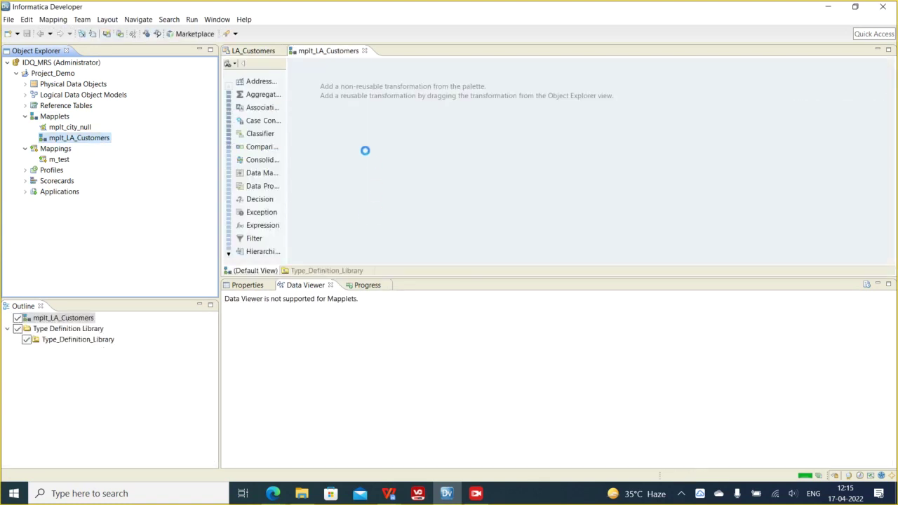
# - Add an Input transformation (NEWINPUT) to the mapplet canvas and reposition it
pyautogui.rightClick(355, 126)
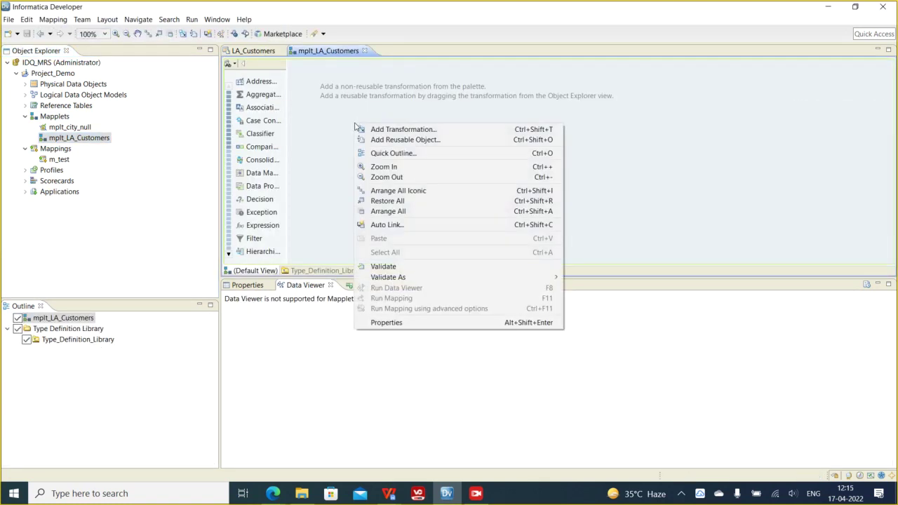
pyautogui.click(405, 131)
pyautogui.write('in')
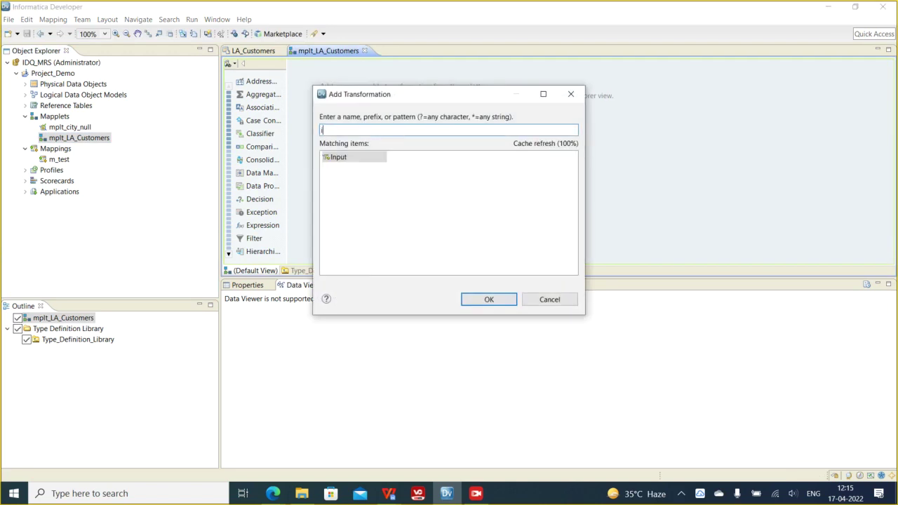
pyautogui.doubleClick(351, 158)
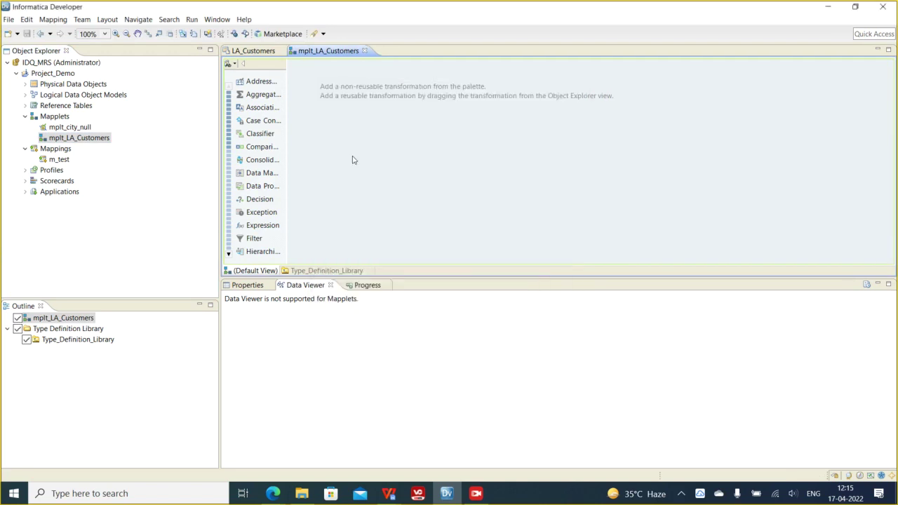
pyautogui.moveTo(440, 138); pyautogui.dragTo(393, 115)
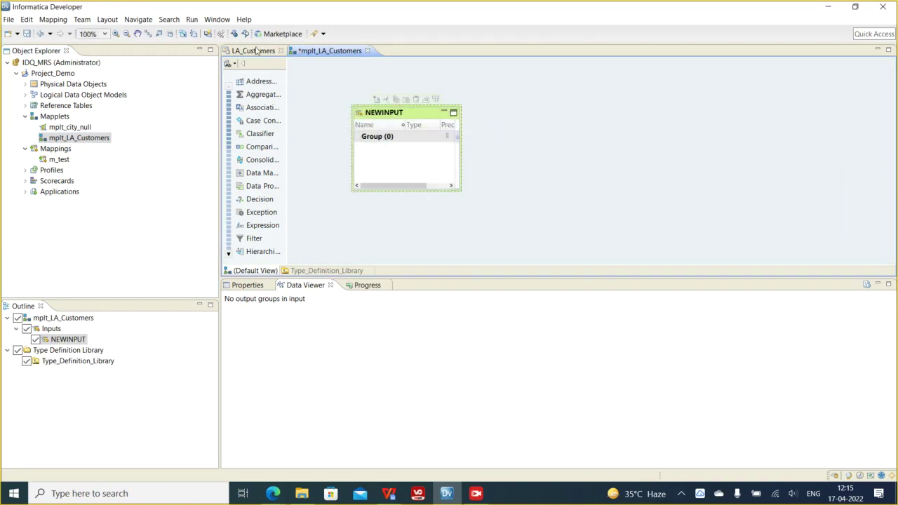
pyautogui.click(257, 51)
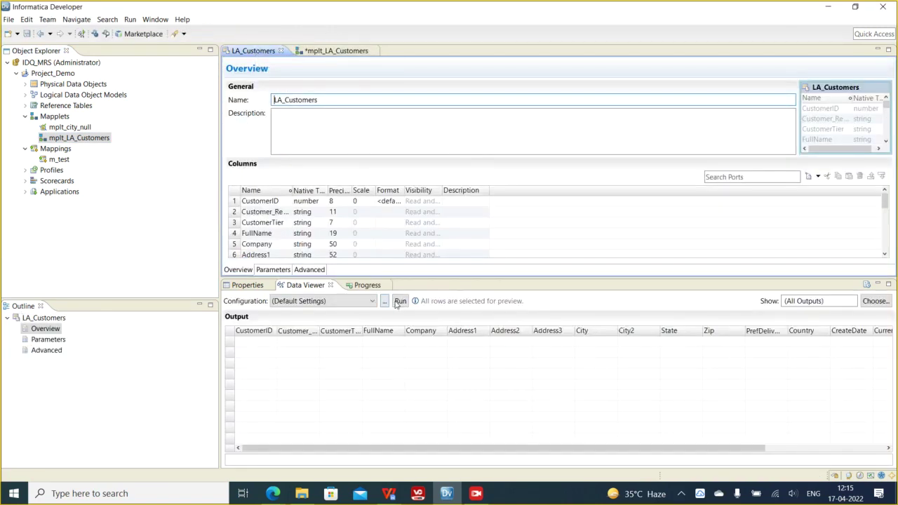
# - Run the LA_Customers data preview, signing in with the domain password
pyautogui.click(399, 301)
pyautogui.click(434, 222)
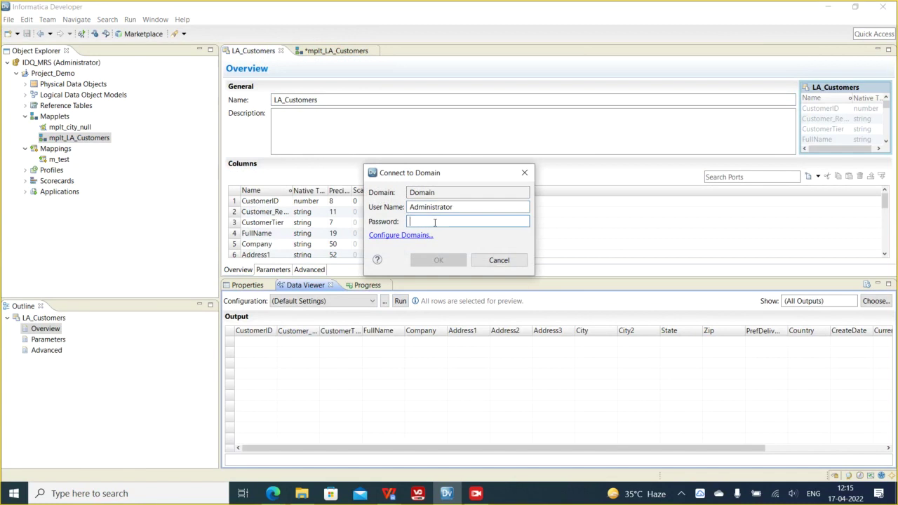
pyautogui.write('admin')
pyautogui.press('Return')
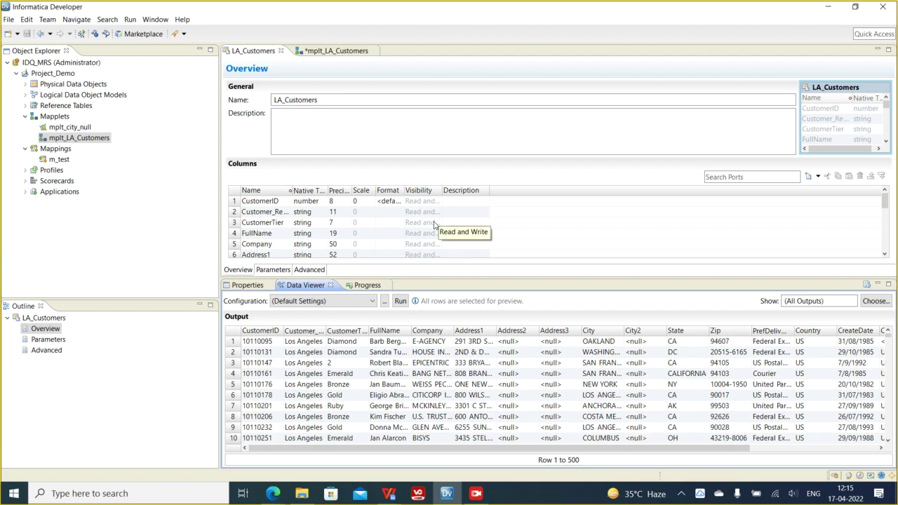
# - Widen the FullName and Address1 preview columns and browse the first rows
pyautogui.click(344, 131)
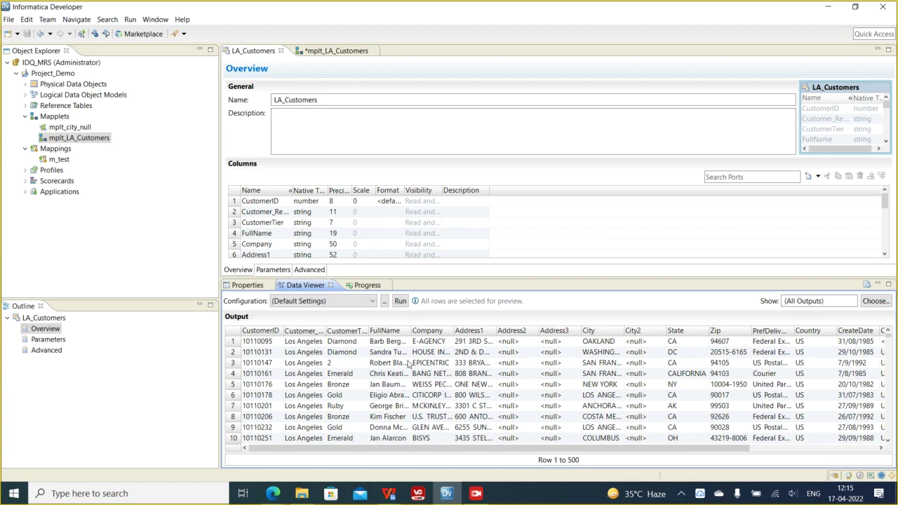
pyautogui.moveTo(410, 331); pyautogui.dragTo(429, 330)
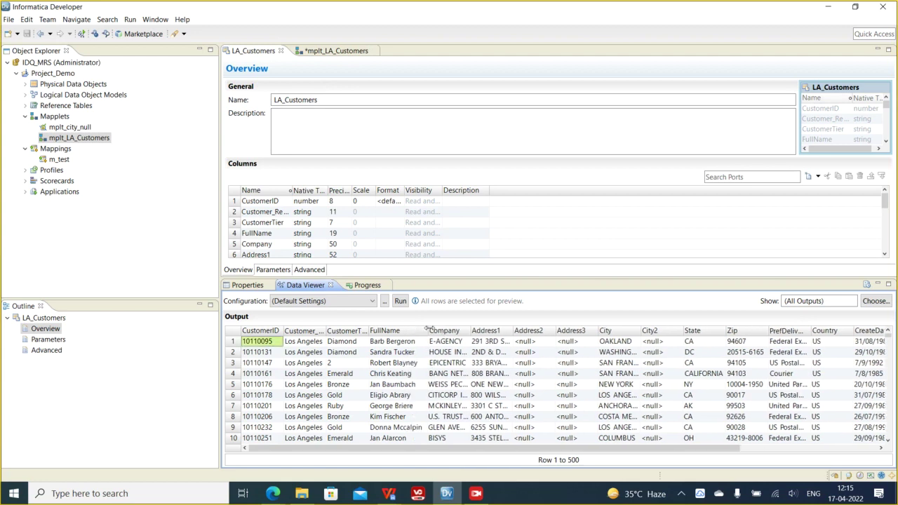
pyautogui.click(418, 365)
pyautogui.click(459, 355)
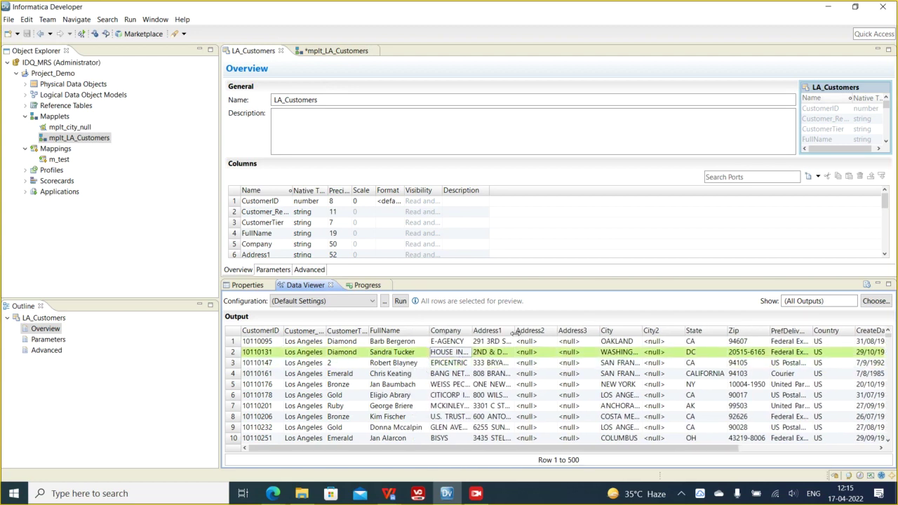
pyautogui.moveTo(516, 330); pyautogui.dragTo(553, 330)
pyautogui.click(544, 363)
pyautogui.click(582, 354)
pyautogui.moveTo(579, 449); pyautogui.dragTo(781, 442)
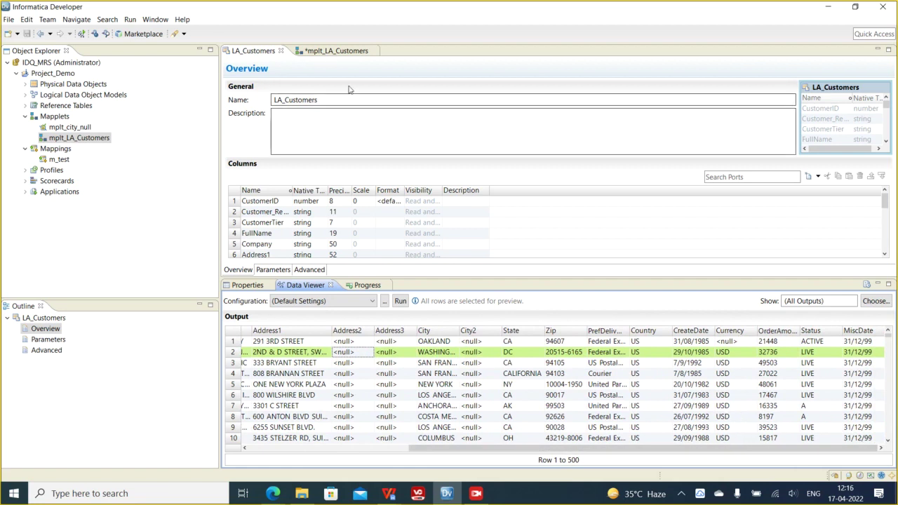
# - Glance at the mapplet's input group, then review rows in the LA_Customers preview
pyautogui.click(333, 54)
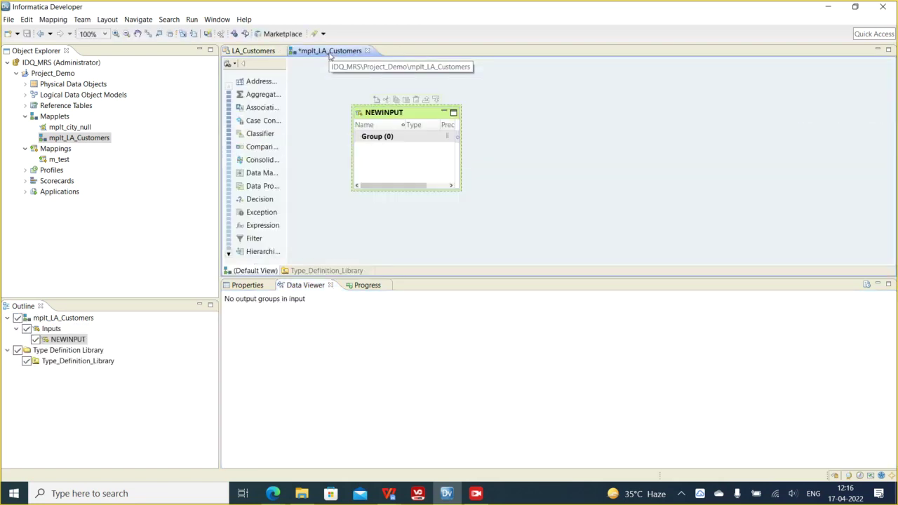
pyautogui.rightClick(379, 135)
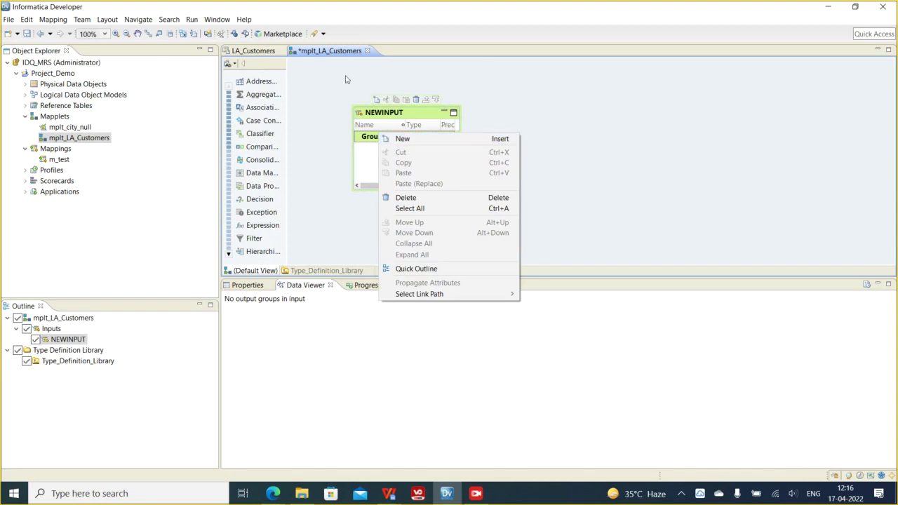
pyautogui.click(259, 52)
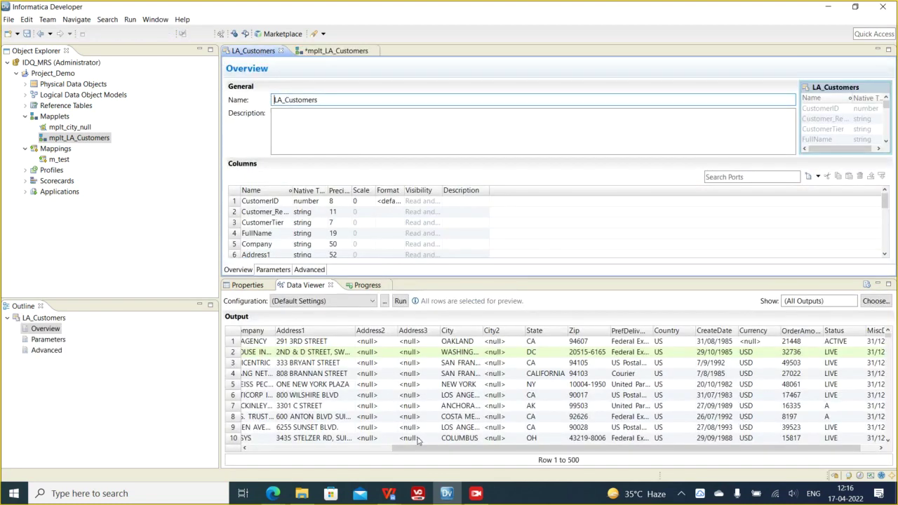
pyautogui.moveTo(419, 449); pyautogui.dragTo(264, 464)
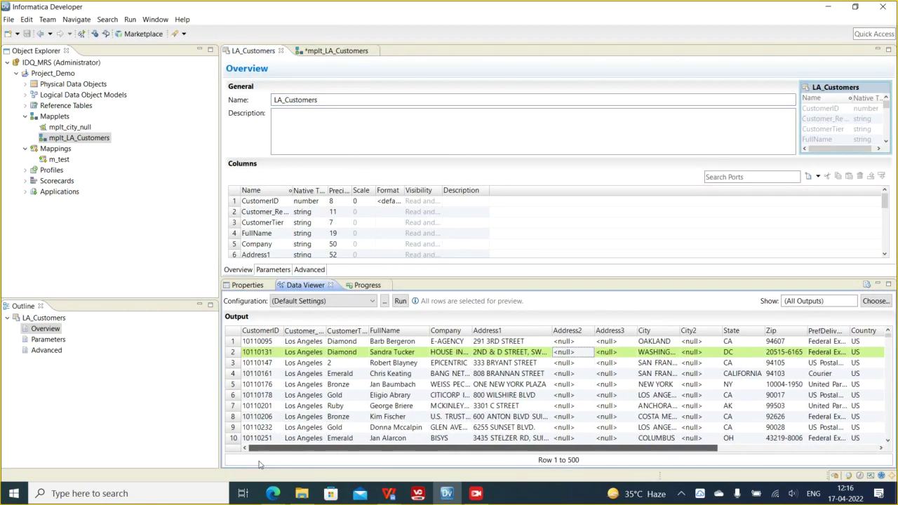
pyautogui.click(394, 386)
pyautogui.click(389, 364)
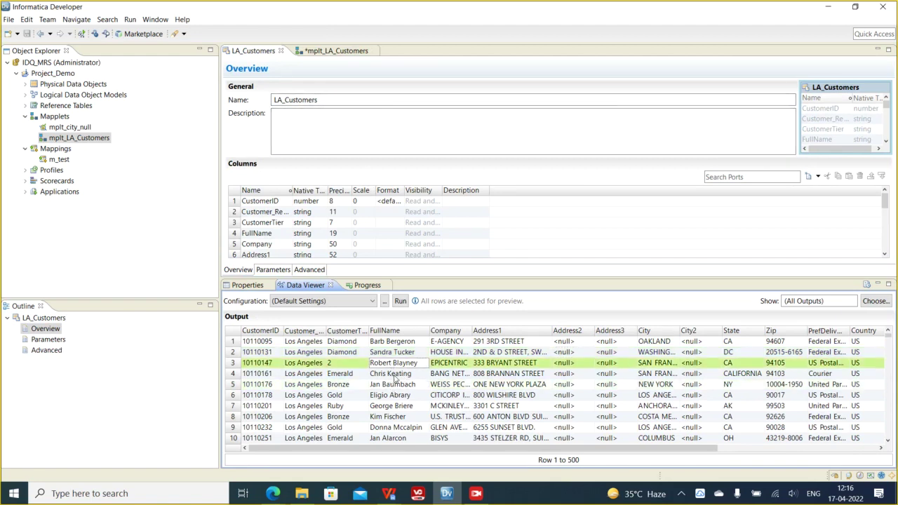
pyautogui.click(396, 387)
pyautogui.moveTo(587, 447); pyautogui.dragTo(749, 451)
# - Widen another preview column and scroll down through the customer rows
pyautogui.click(331, 51)
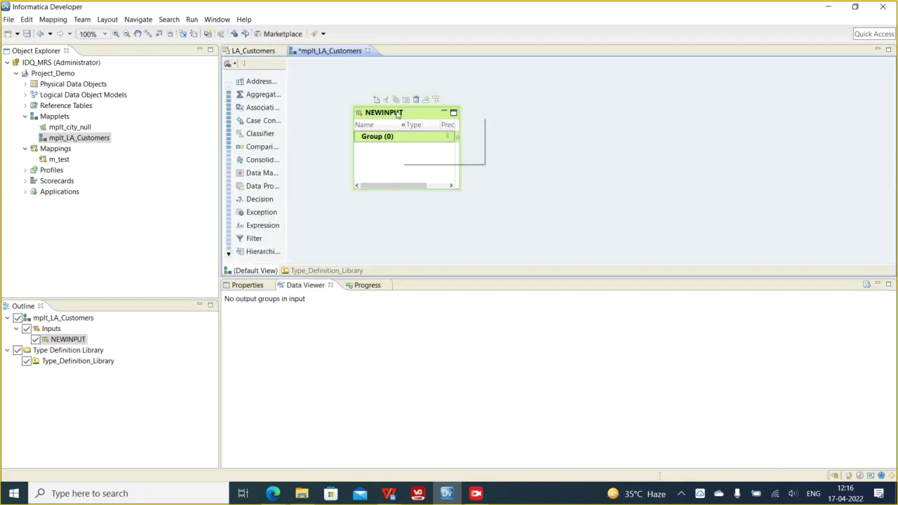
pyautogui.click(245, 51)
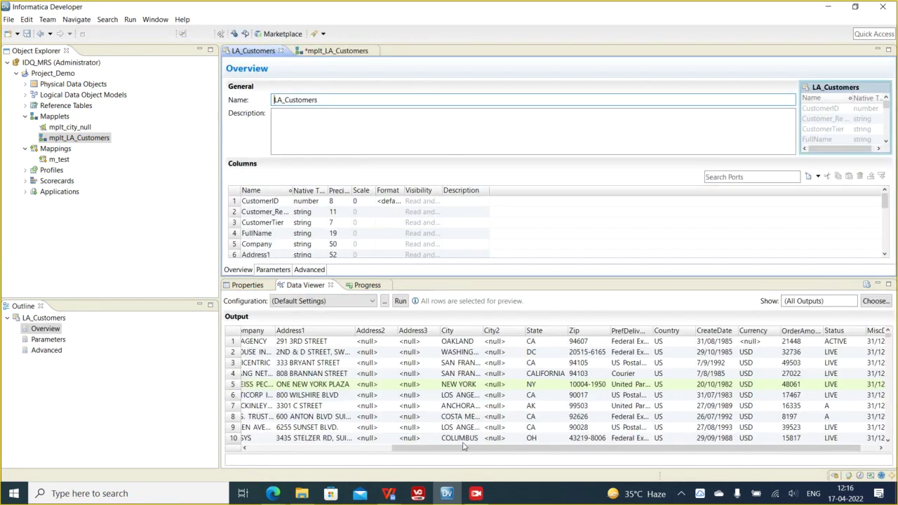
pyautogui.click(500, 451)
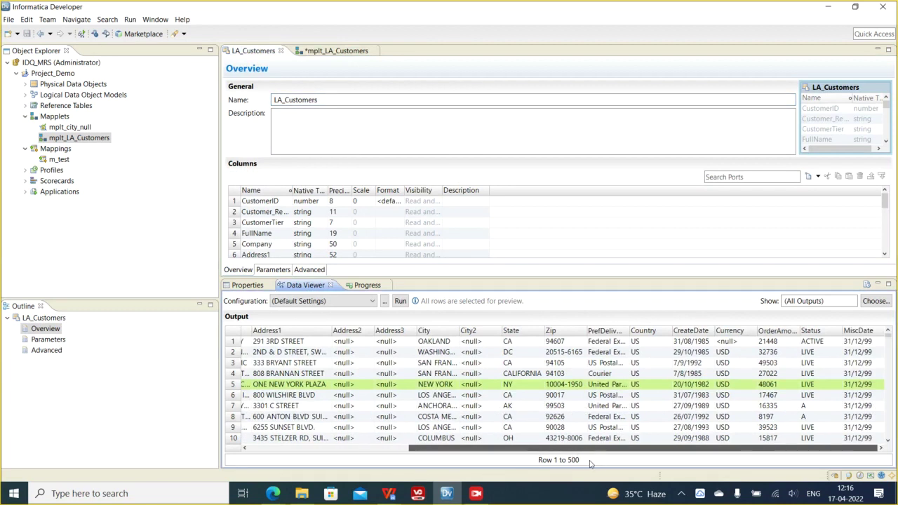
pyautogui.moveTo(487, 449)
pyautogui.mouseDown()
pyautogui.moveTo(456, 450)
pyautogui.moveTo(480, 450)
pyautogui.mouseUp()
pyautogui.moveTo(634, 330); pyautogui.dragTo(693, 330)
pyautogui.scroll(-3, 651, 383)
pyautogui.scroll(-12, 651, 384)
pyautogui.scroll(-4, 647, 387)
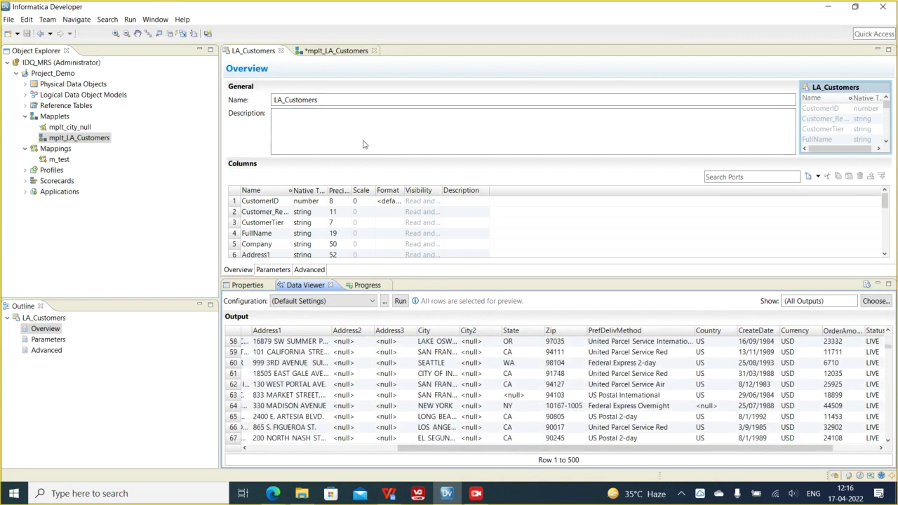
# - Rename the NEWINPUT transformation to INPUT
pyautogui.click(336, 50)
pyautogui.click(384, 113)
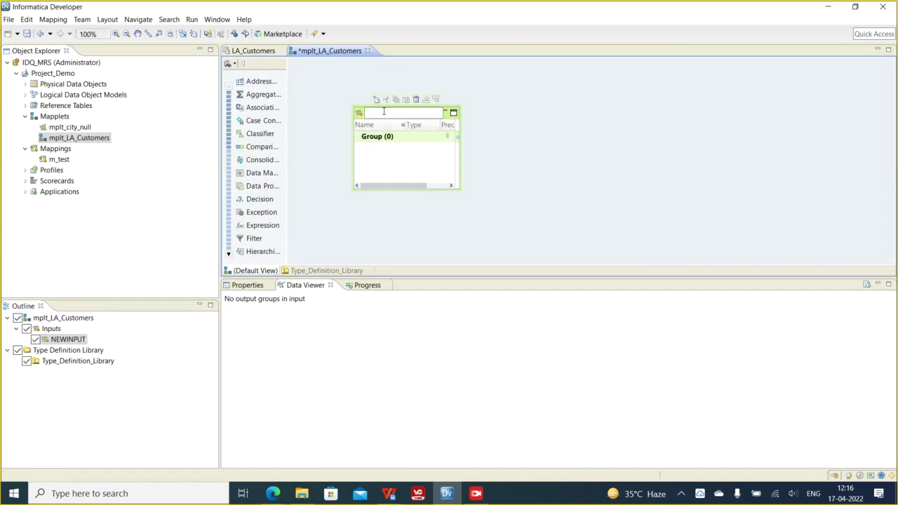
pyautogui.press('BackSpace')
pyautogui.press('BackSpace')
pyautogui.press('BackSpace')
# - Add a FullName port with precision 100 to the INPUT transformation's group
pyautogui.rightClick(380, 136)
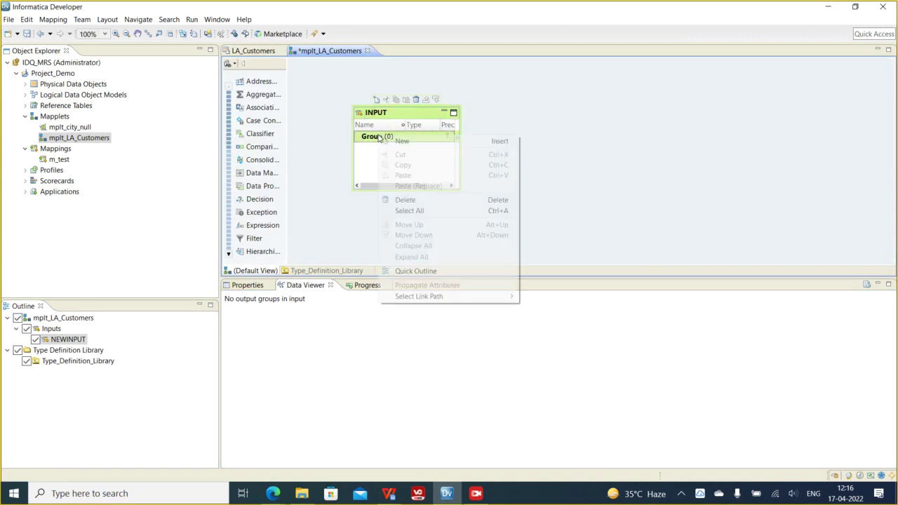
pyautogui.click(425, 141)
pyautogui.write('FullName')
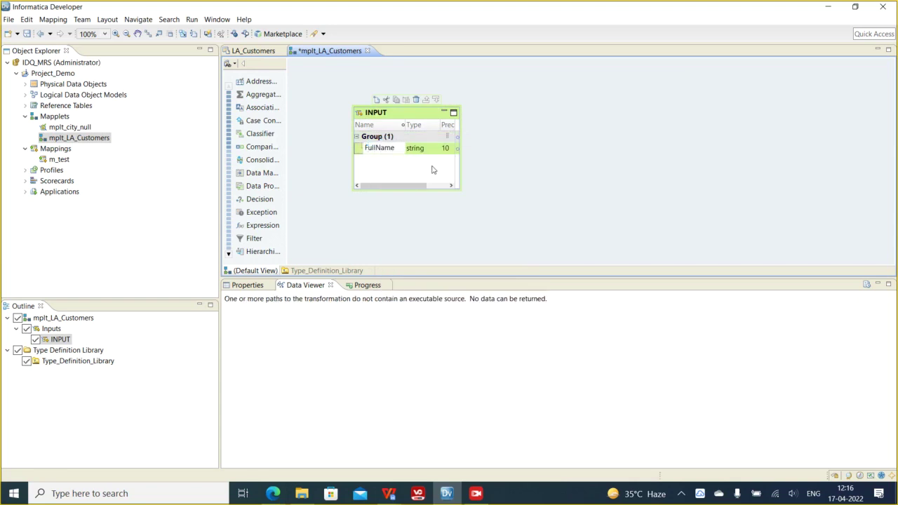
pyautogui.click(444, 148)
pyautogui.write('1')
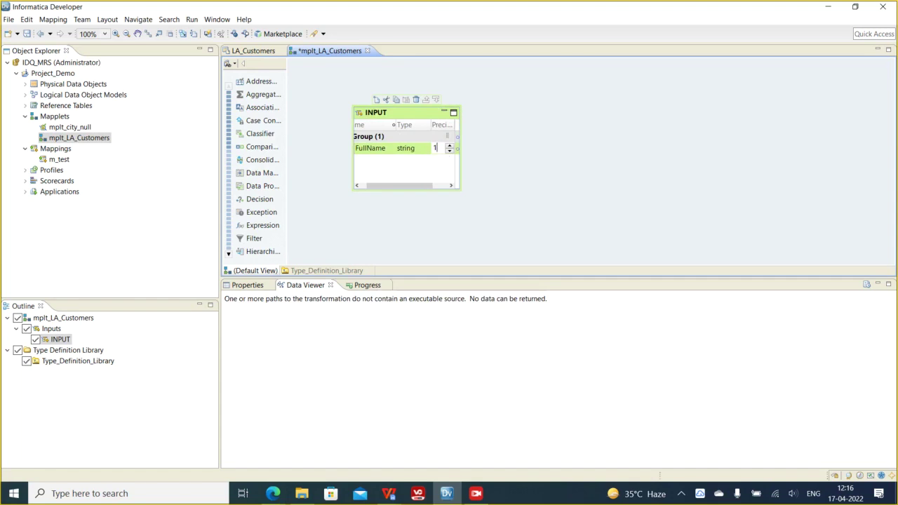
pyautogui.write('00')
pyautogui.click(535, 154)
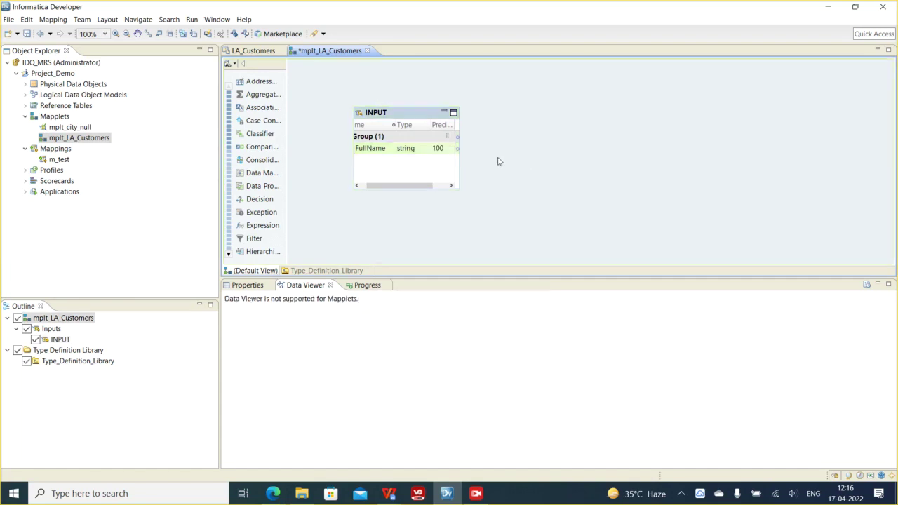
pyautogui.rightClick(492, 126)
# - Open the Add Transformation list, try an 'exr' filter, then cancel
pyautogui.click(516, 123)
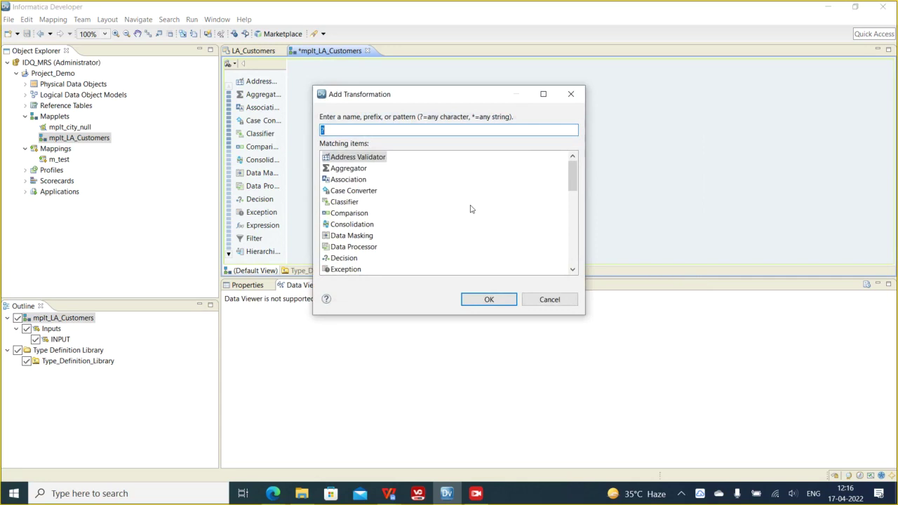
pyautogui.write('exr')
pyautogui.press('BackSpace')
pyautogui.press('BackSpace')
pyautogui.press('BackSpace')
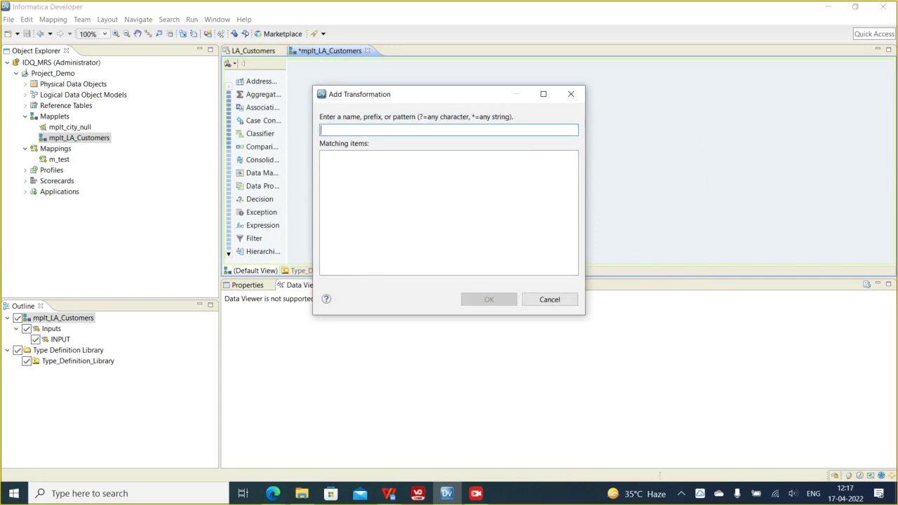
pyautogui.click(569, 303)
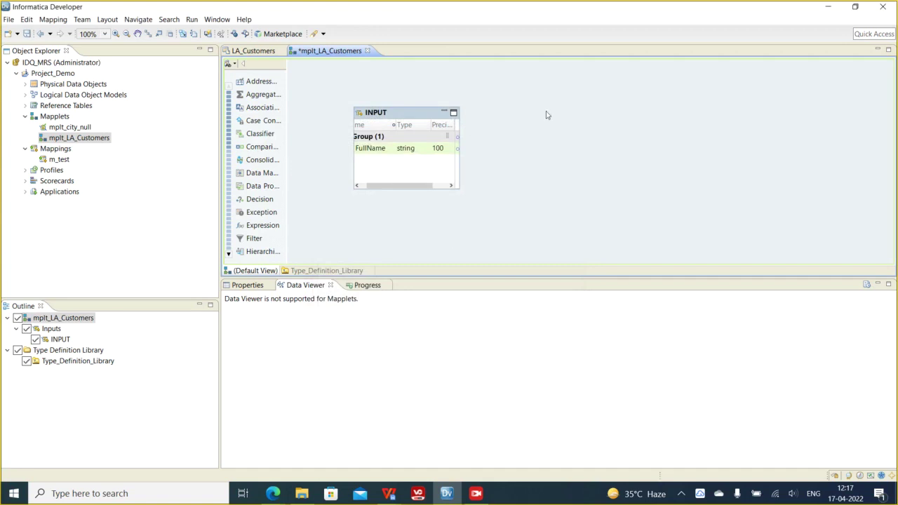
# - Reopen Add Transformation and scroll the types from Address Validator to Write
pyautogui.rightClick(537, 113)
pyautogui.click(559, 121)
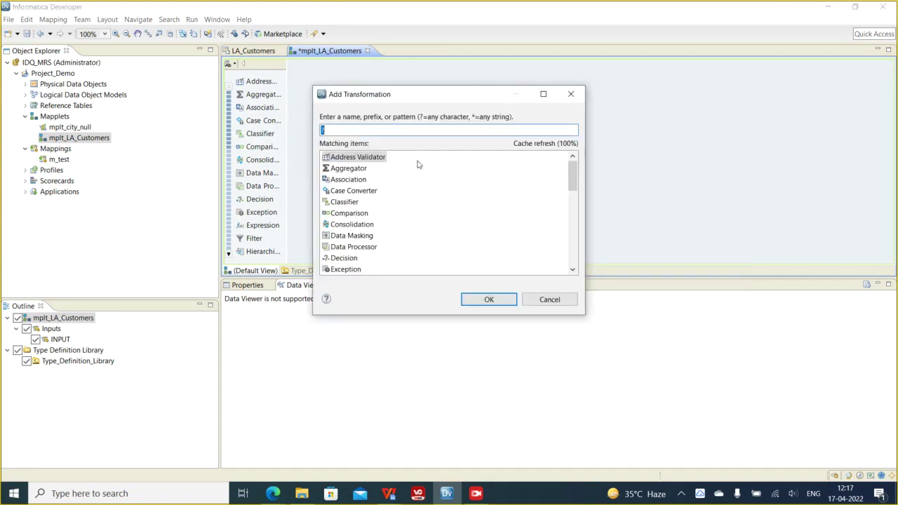
pyautogui.moveTo(572, 178); pyautogui.dragTo(576, 304)
pyautogui.scroll(-10, 555, 272)
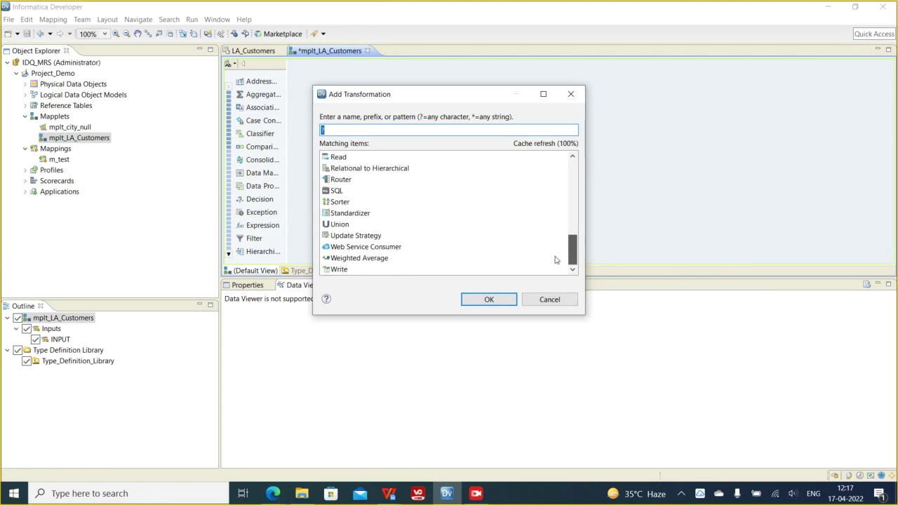
pyautogui.scroll(1, 554, 252)
pyautogui.scroll(5, 554, 242)
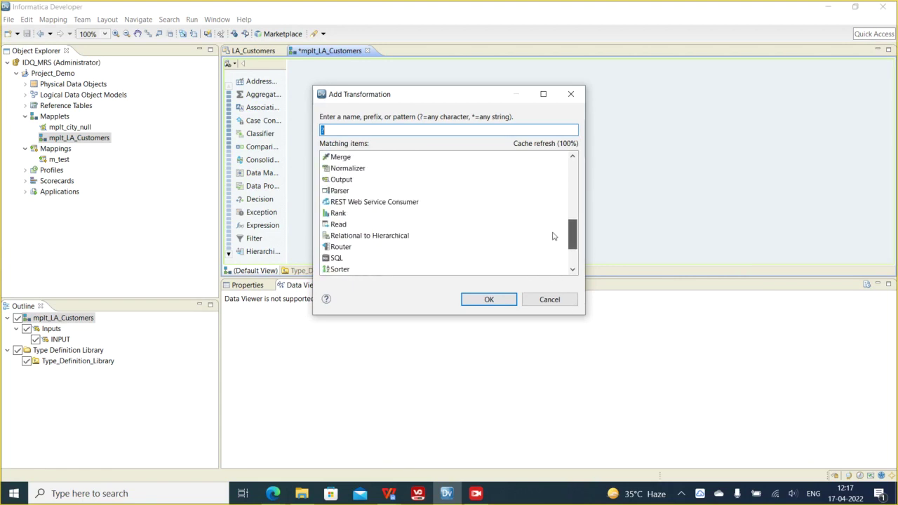
pyautogui.scroll(-6, 551, 236)
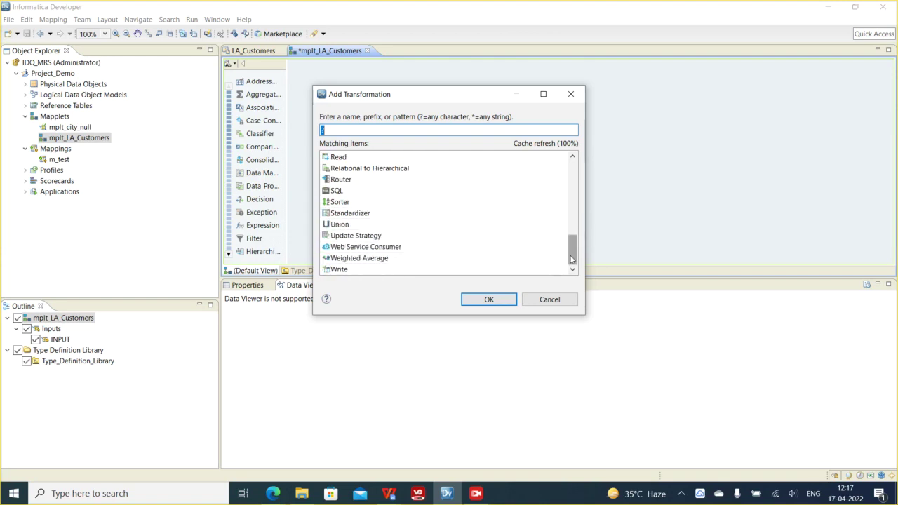
pyautogui.moveTo(570, 259); pyautogui.dragTo(572, 175)
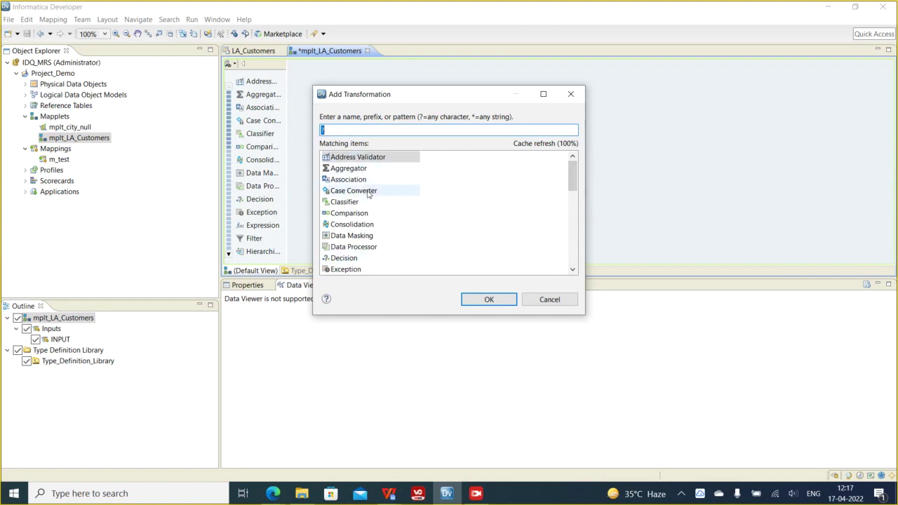
# - Add a Case Converter transformation and link INPUT's FullName port into it
pyautogui.click(353, 190)
pyautogui.click(489, 300)
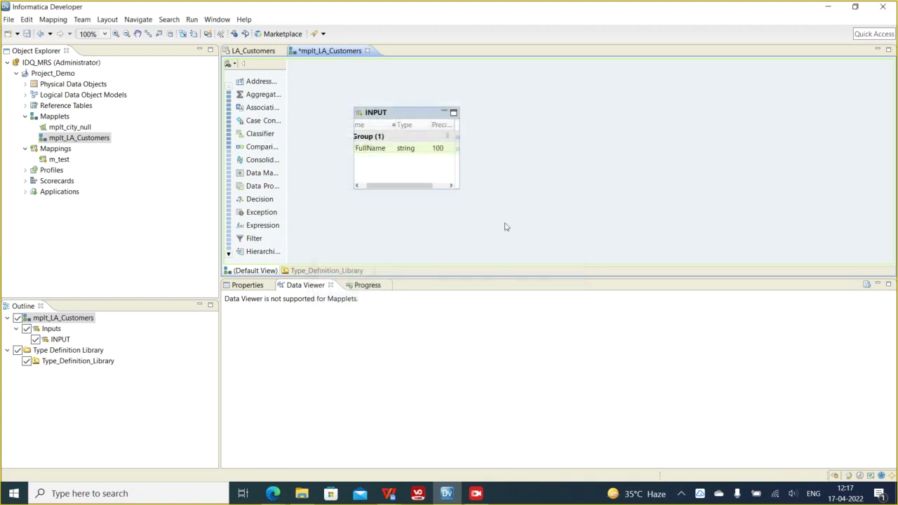
pyautogui.moveTo(367, 148)
pyautogui.mouseDown()
pyautogui.moveTo(579, 161)
pyautogui.moveTo(591, 153)
pyautogui.moveTo(585, 160)
pyautogui.mouseUp()
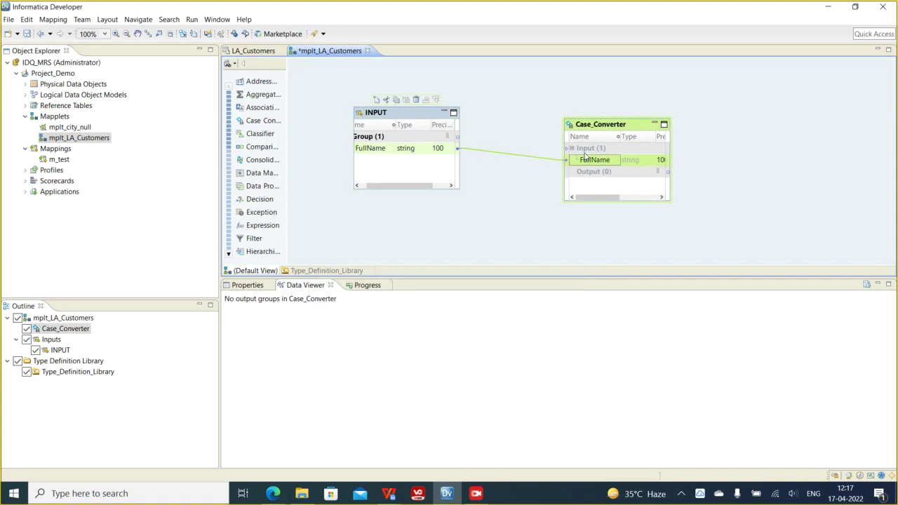
# - Inspect the Case_Converter properties, ports and output group, ending on Strategies
pyautogui.click(595, 123)
pyautogui.click(247, 286)
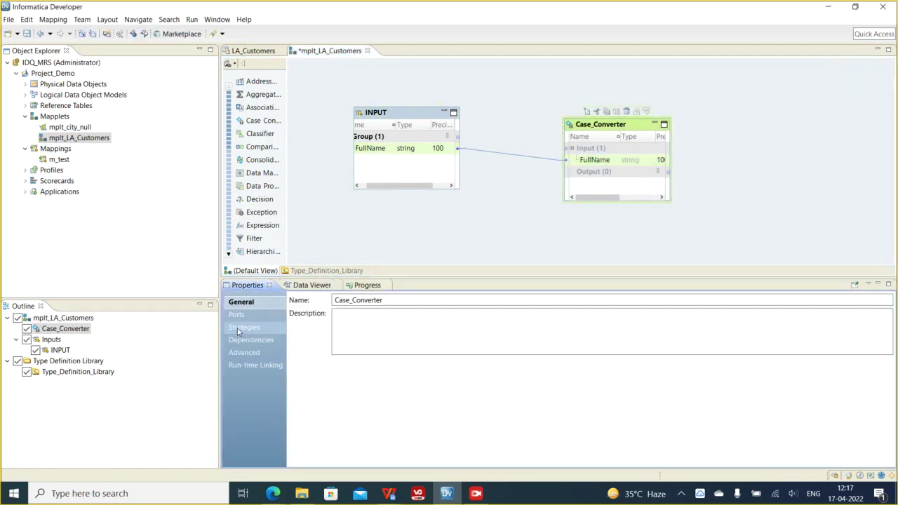
pyautogui.click(239, 329)
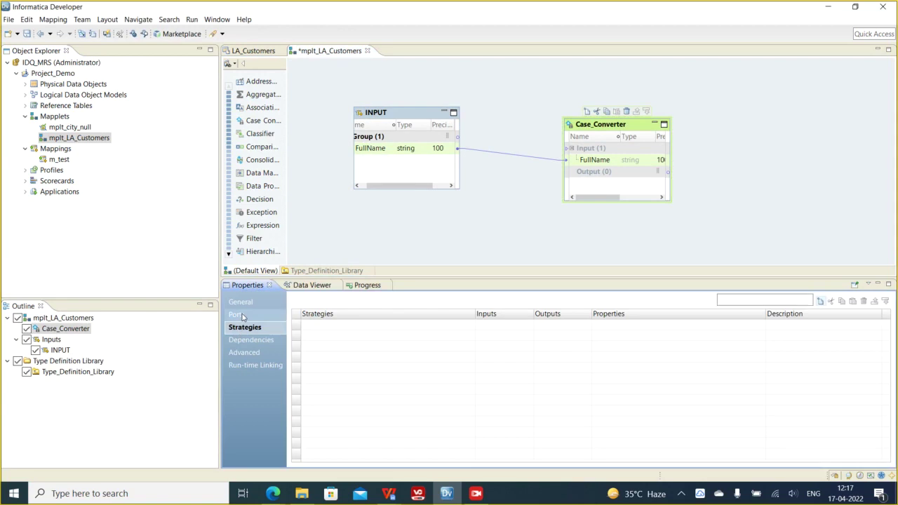
pyautogui.click(244, 317)
pyautogui.click(319, 346)
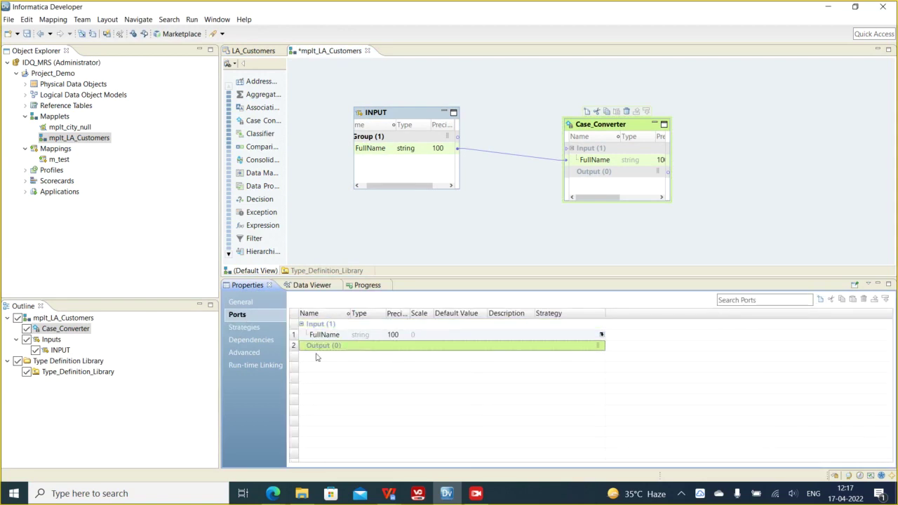
pyautogui.click(824, 306)
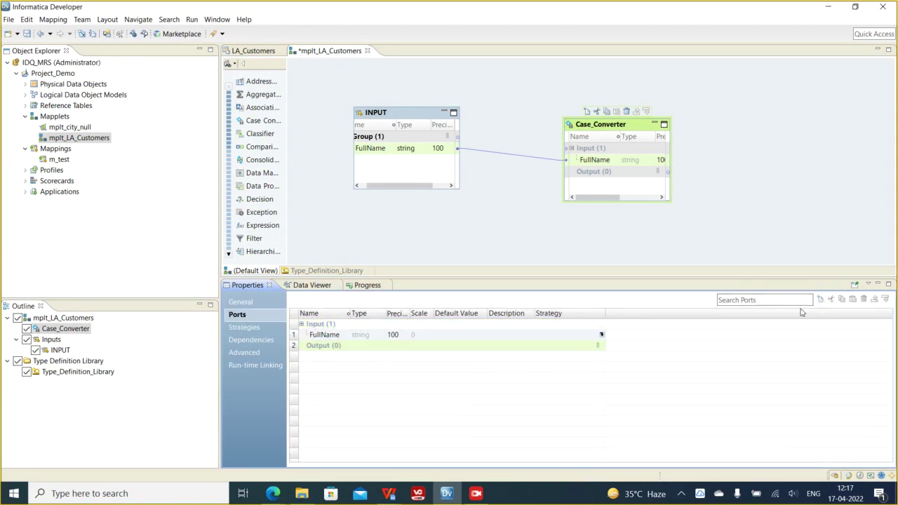
pyautogui.click(259, 328)
# - Start a new strategy named UpperCase_FN with FullName as its input
pyautogui.click(821, 302)
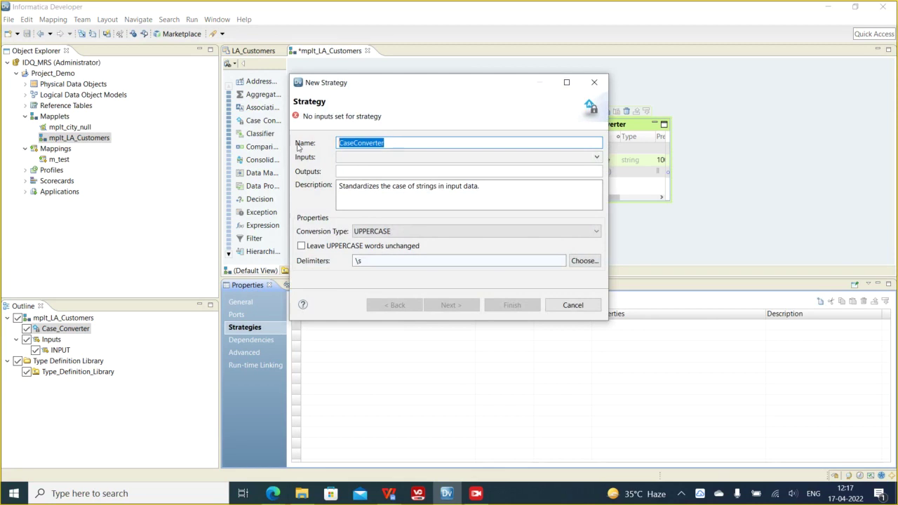
pyautogui.write('UpperCase_FN')
pyautogui.click(368, 159)
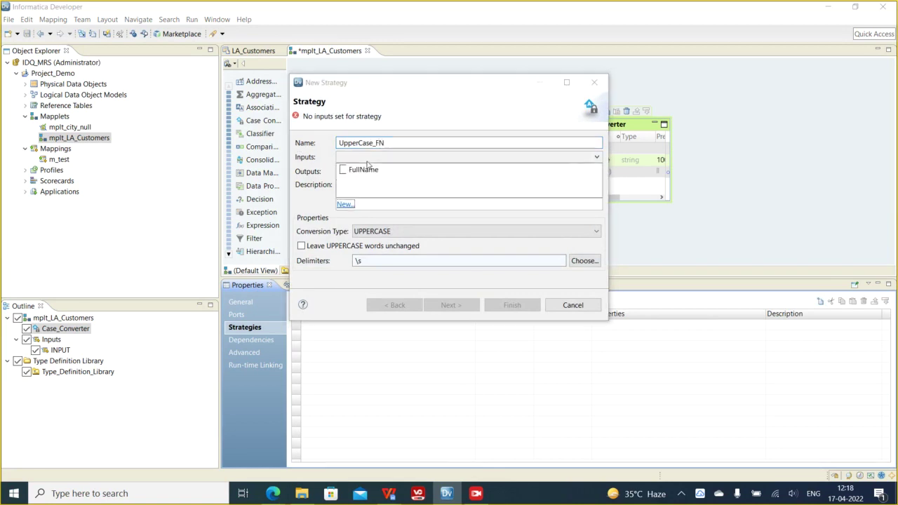
pyautogui.click(343, 170)
pyautogui.click(314, 193)
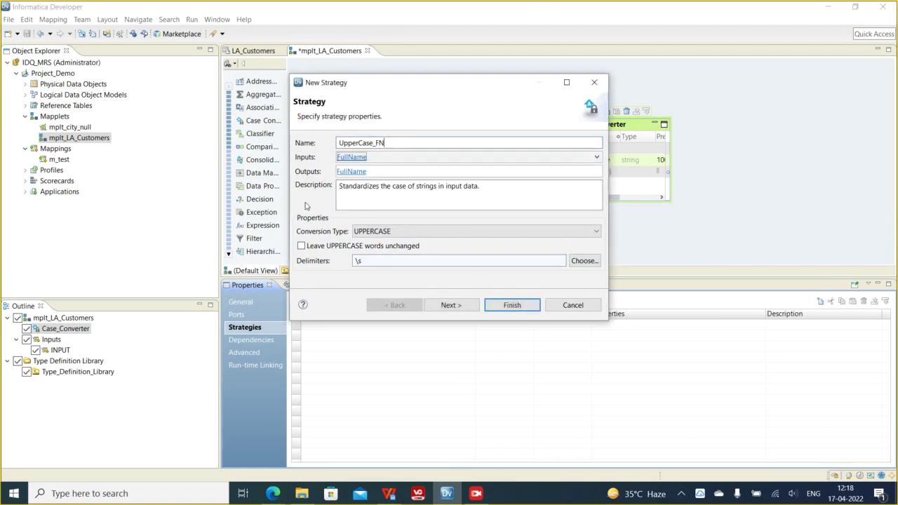
pyautogui.click(350, 171)
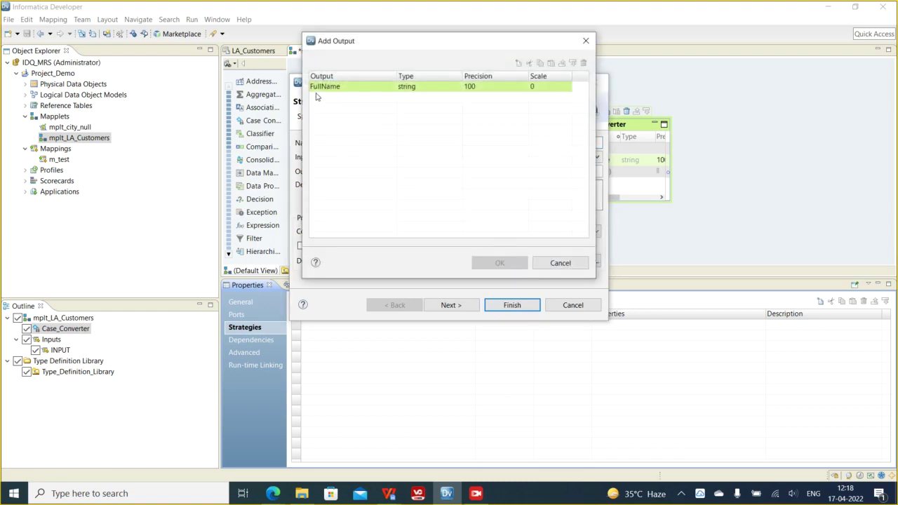
# - Add the strategy's output port, naming it FullName after trying o_FullName
pyautogui.click(314, 89)
pyautogui.write('o_')
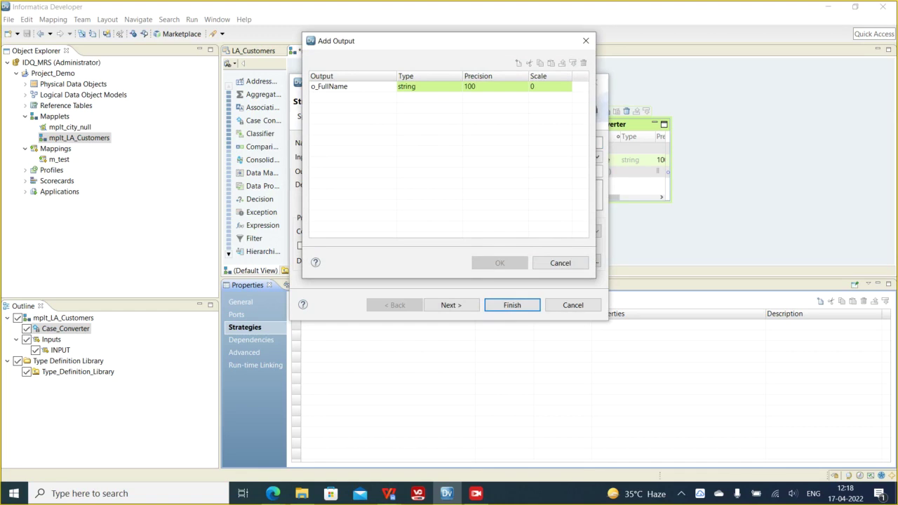
pyautogui.click(360, 139)
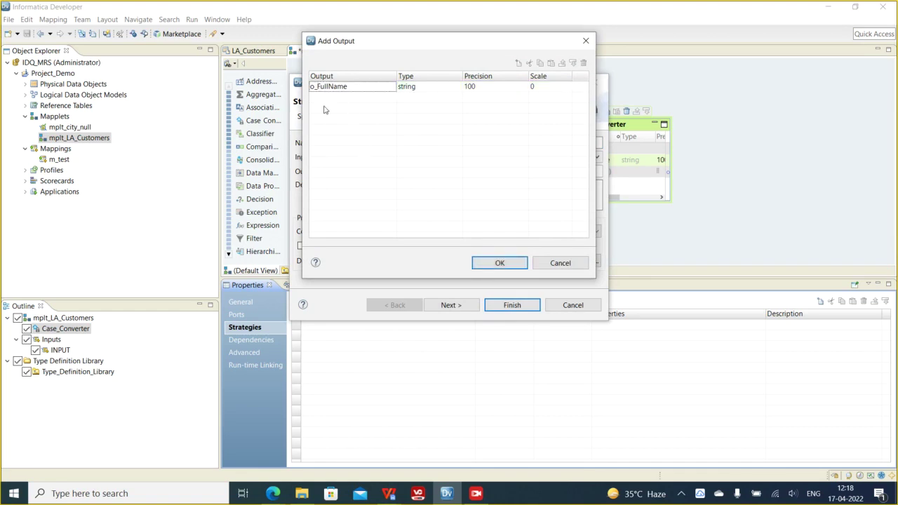
pyautogui.click(318, 90)
pyautogui.click(318, 90)
pyautogui.press('BackSpace')
pyautogui.press('BackSpace')
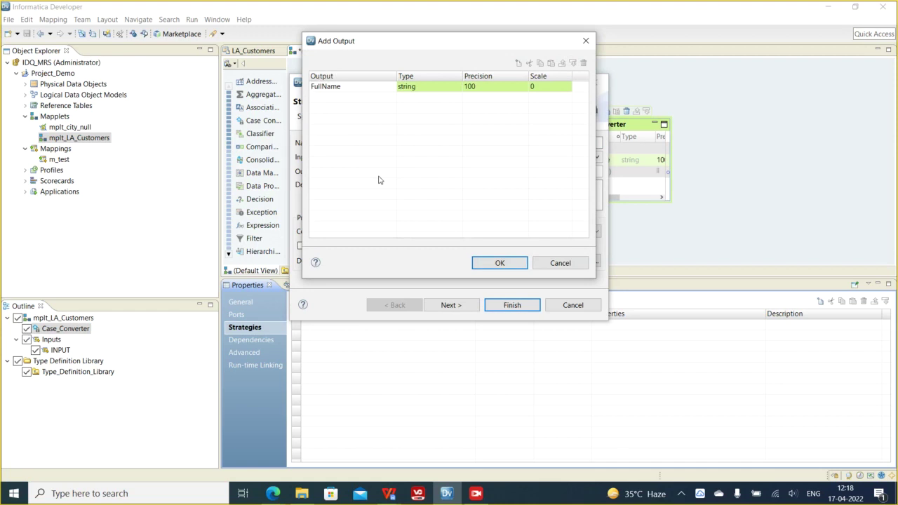
pyautogui.click(414, 156)
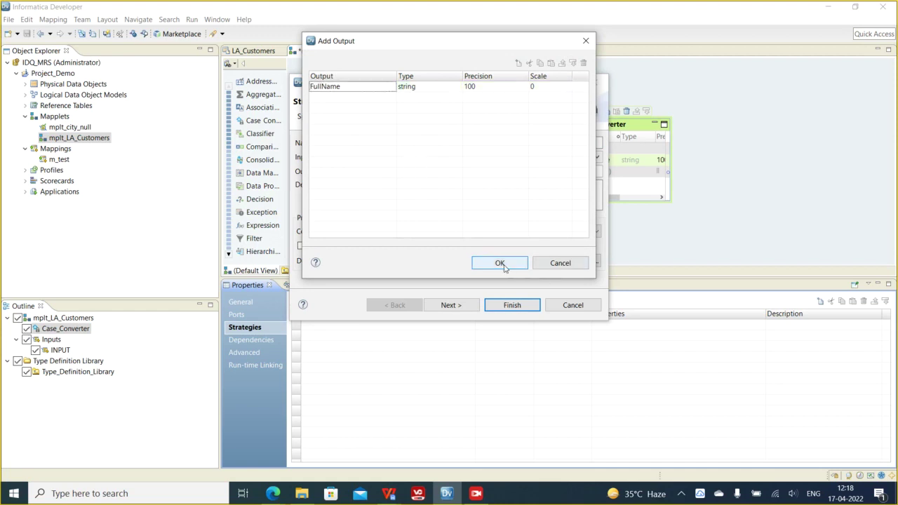
pyautogui.click(501, 265)
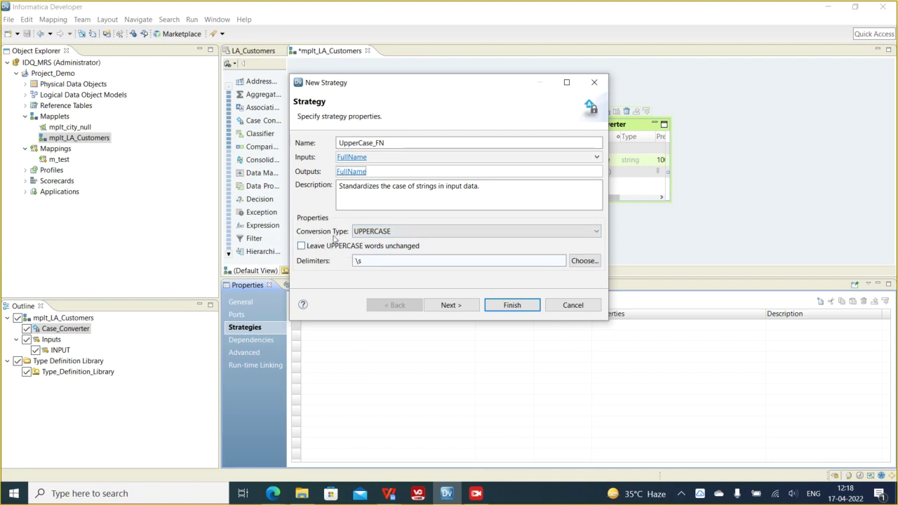
# - Set the conversion type to UPPERCASE and finish the strategy
pyautogui.click(401, 235)
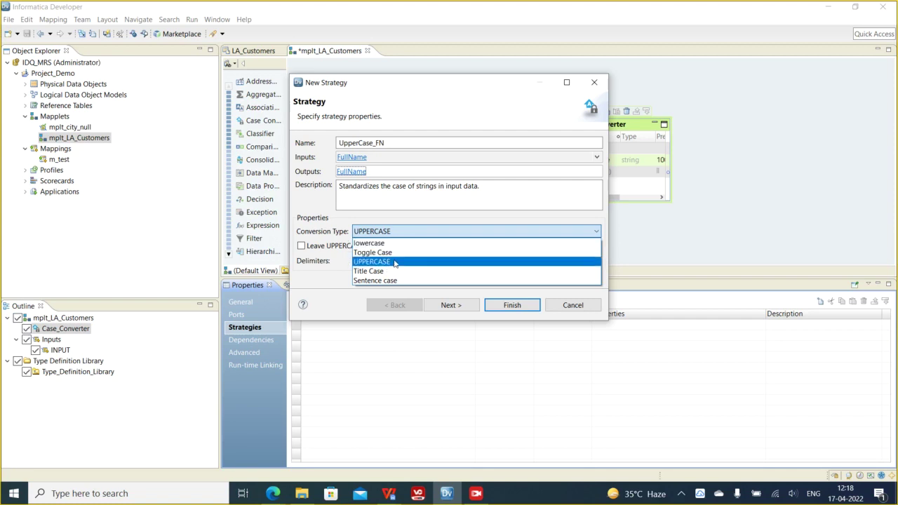
pyautogui.click(395, 262)
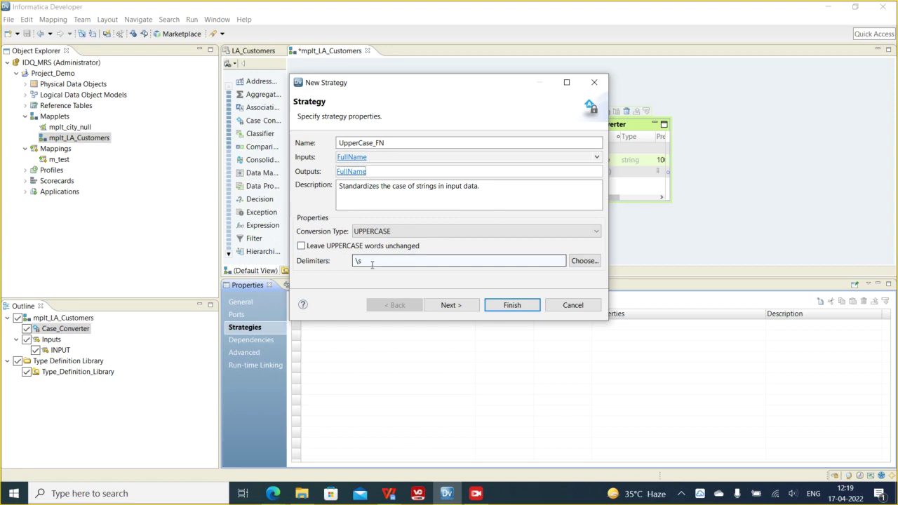
pyautogui.click(463, 306)
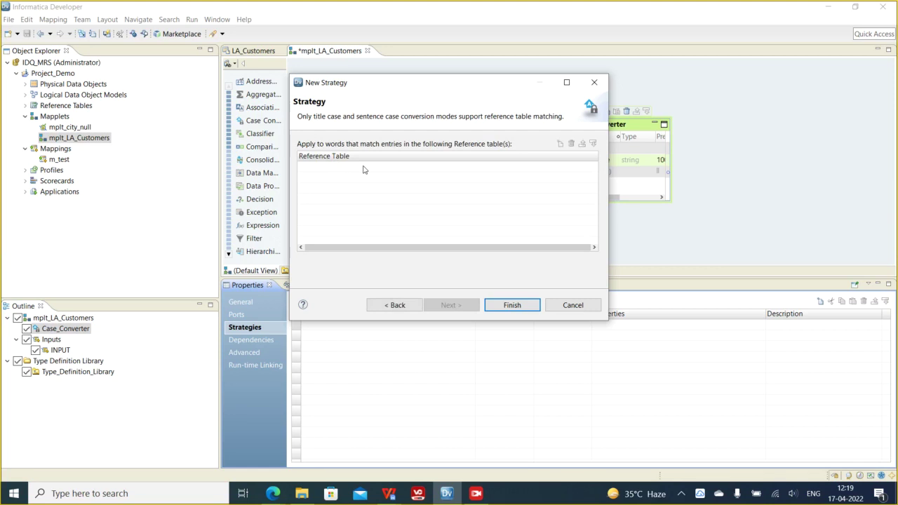
pyautogui.click(521, 304)
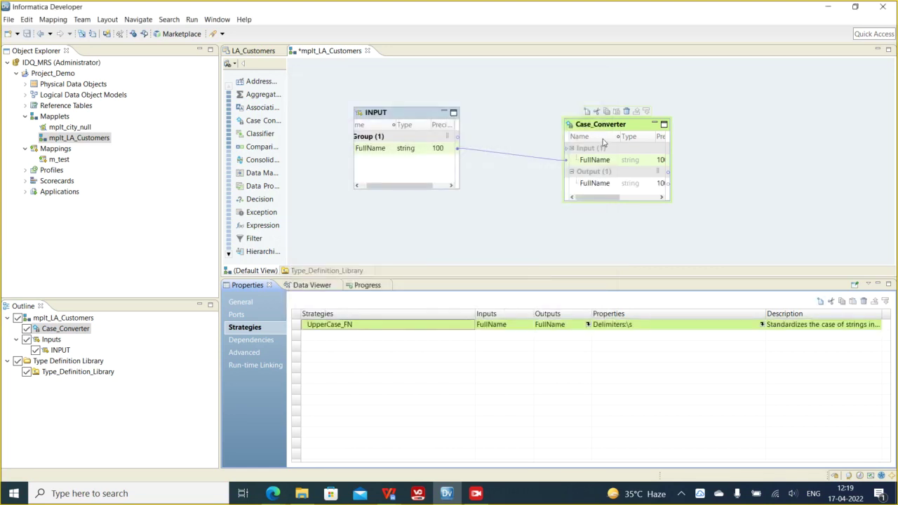
# - Add an Output transformation, NEWOUTPUT, to the mapplet canvas
pyautogui.rightClick(695, 137)
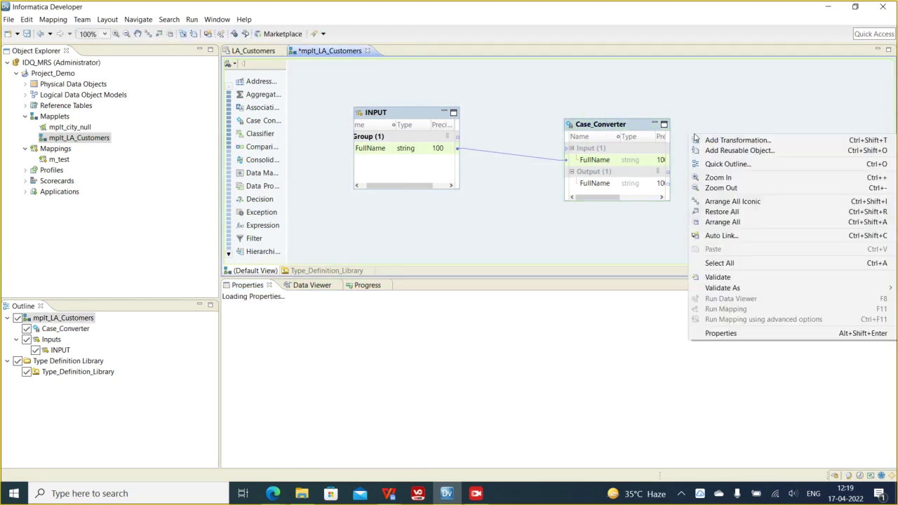
pyautogui.click(720, 141)
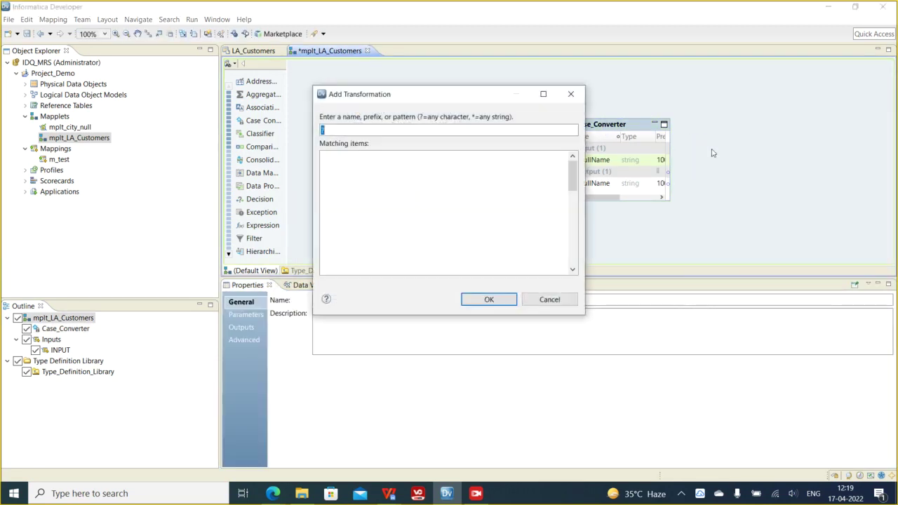
pyautogui.write('out')
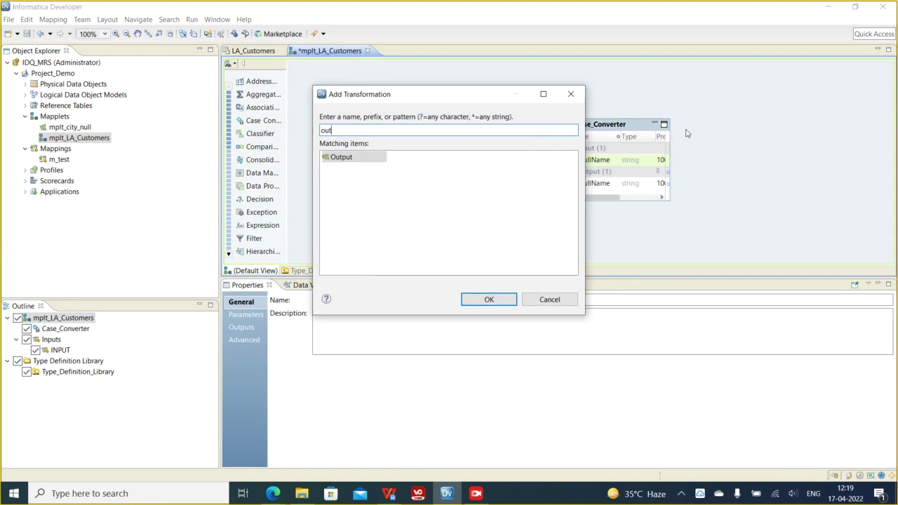
pyautogui.doubleClick(342, 157)
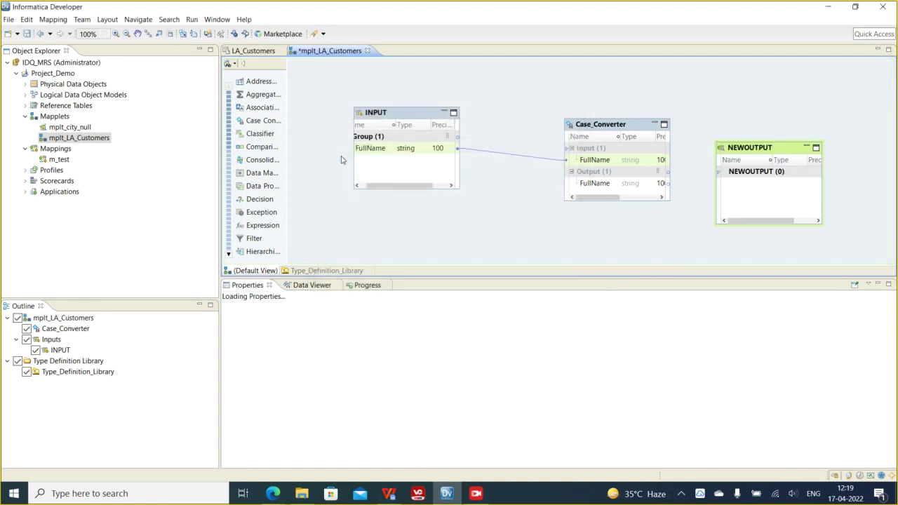
# - Link Case_Converter's FullName into NEWOUTPUT and validate the mapplet
pyautogui.moveTo(602, 183); pyautogui.dragTo(748, 181)
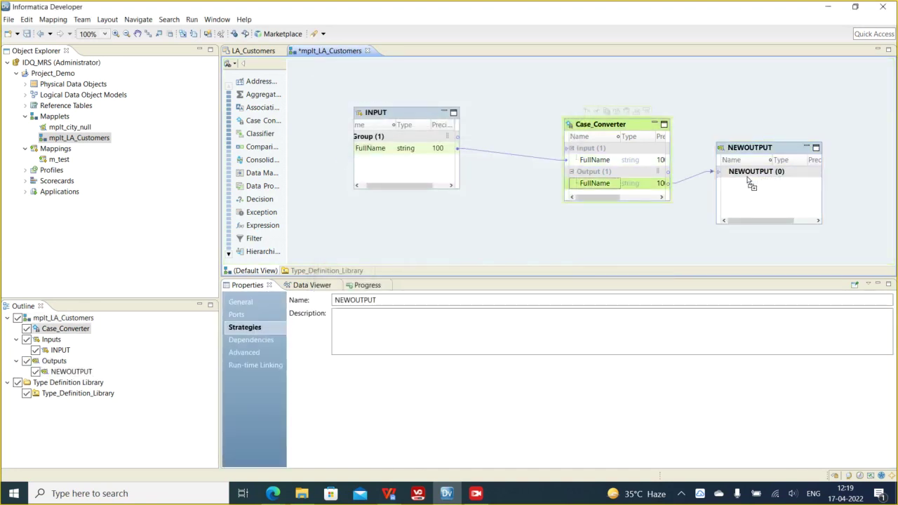
pyautogui.rightClick(683, 101)
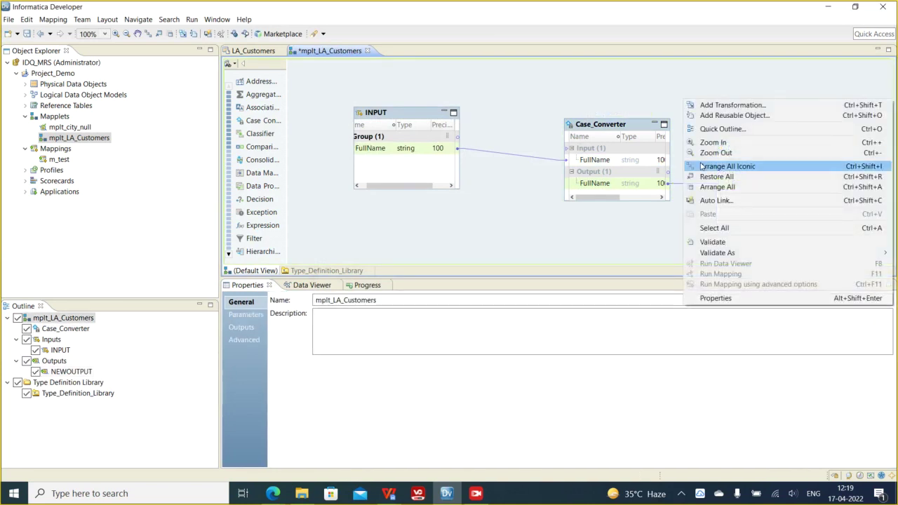
pyautogui.click(652, 254)
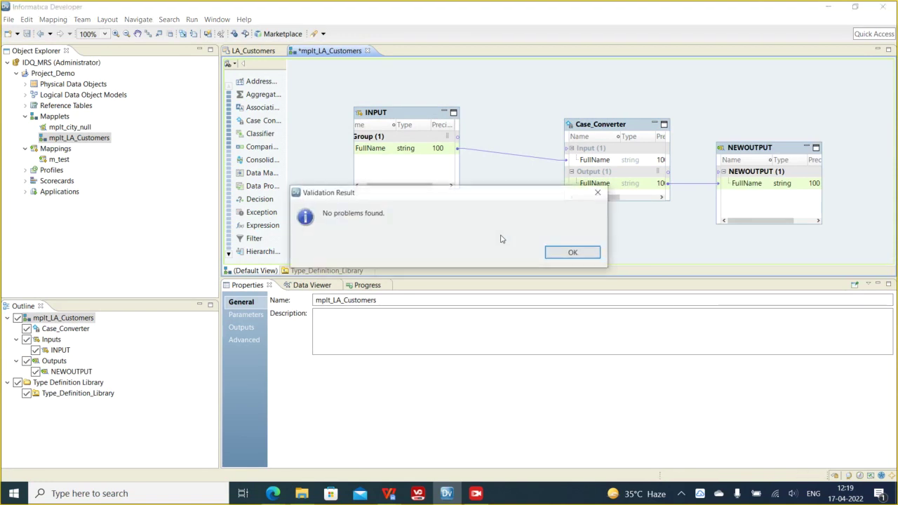
# - Save the mapplet and collapse all its transformations into compact icons with Arrange All Iconic
pyautogui.click(572, 251)
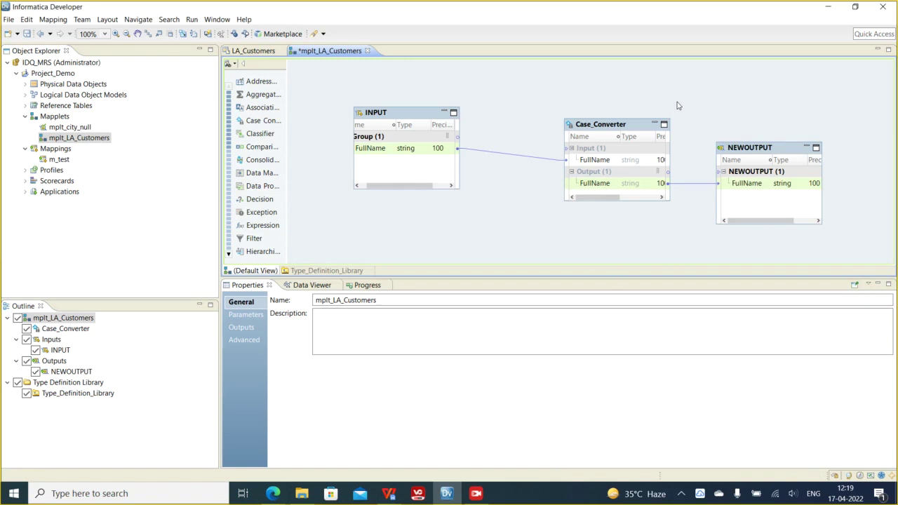
pyautogui.hotkey('ctrl', 's')
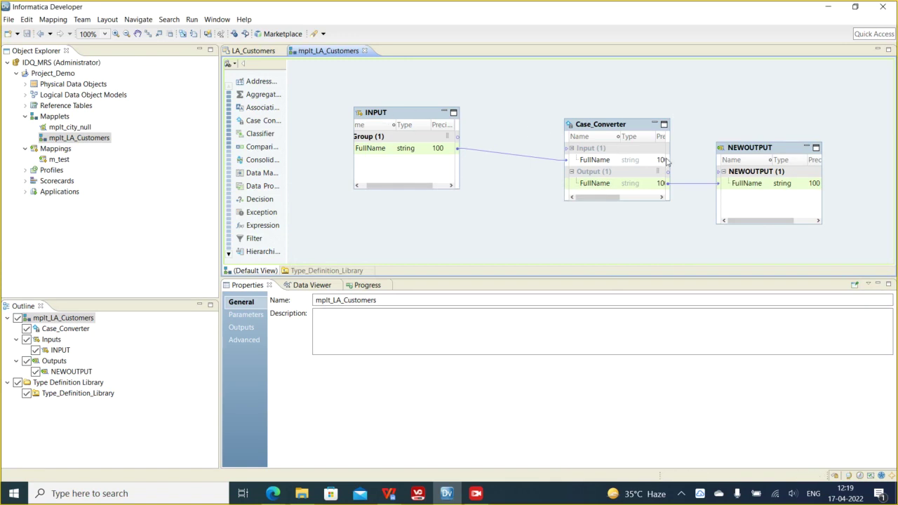
pyautogui.rightClick(675, 94)
pyautogui.click(704, 158)
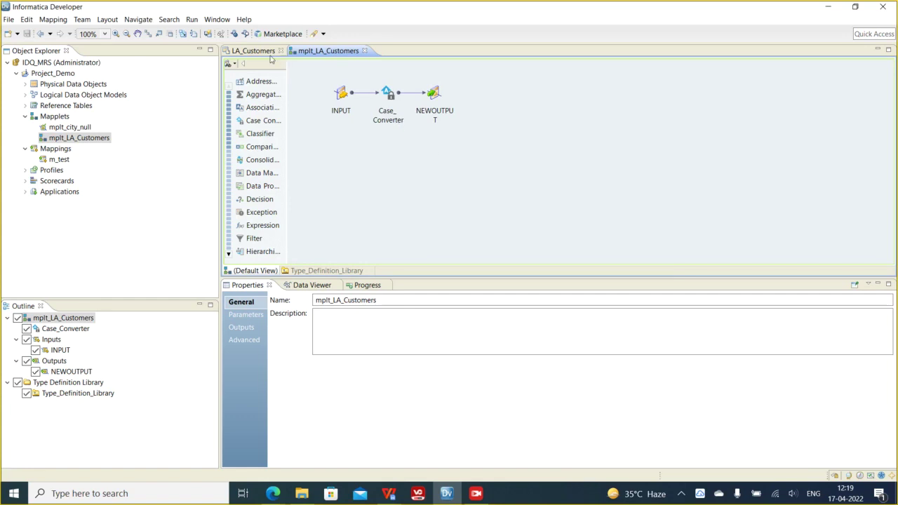
# - Box-select the three iconic transformations, then deselect them to edit the mapplet's Name property
pyautogui.moveTo(314, 73); pyautogui.dragTo(503, 157)
pyautogui.click(458, 148)
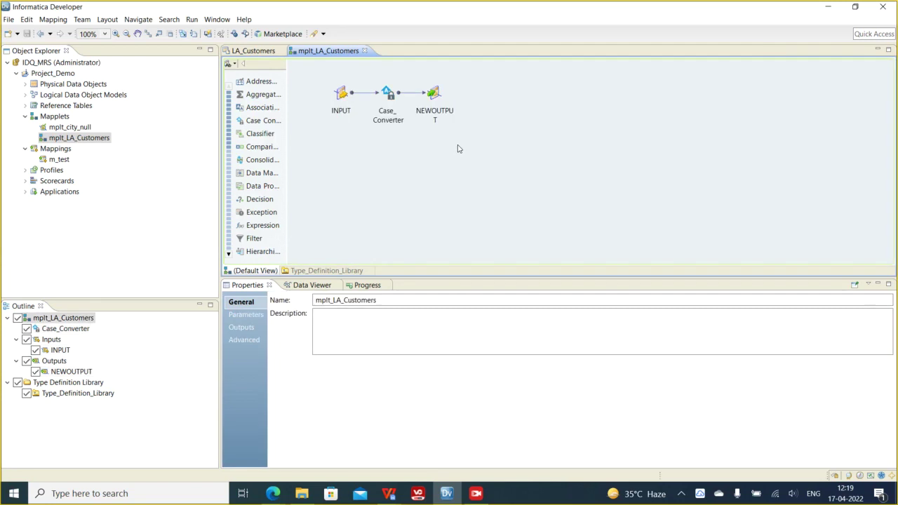
pyautogui.moveTo(318, 75); pyautogui.dragTo(541, 172)
pyautogui.click(434, 191)
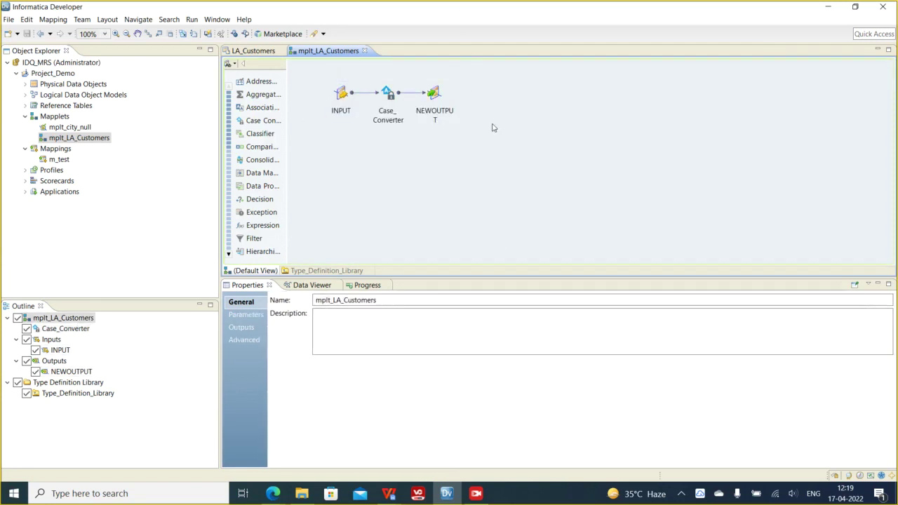
pyautogui.click(381, 301)
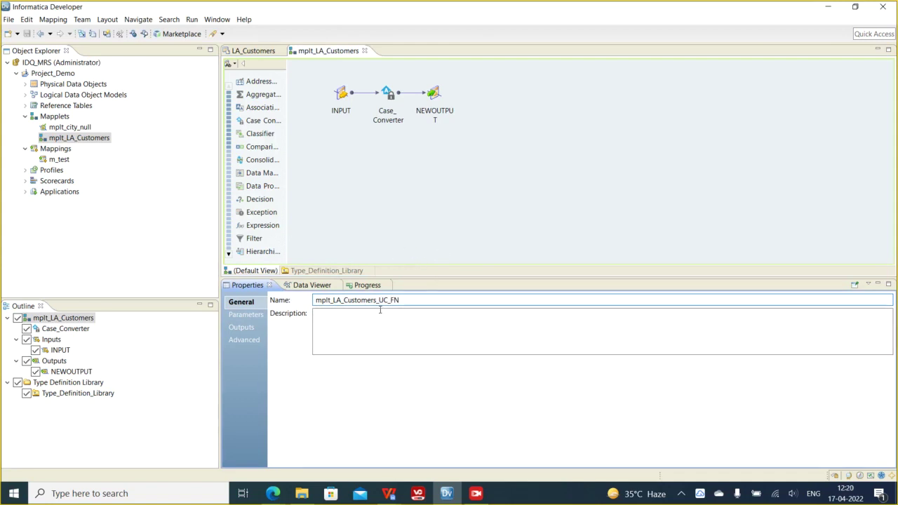
# - Replace LA_Customers in the mapplet name to make it mplt_UC_FN, then save
pyautogui.moveTo(349, 299); pyautogui.dragTo(333, 300)
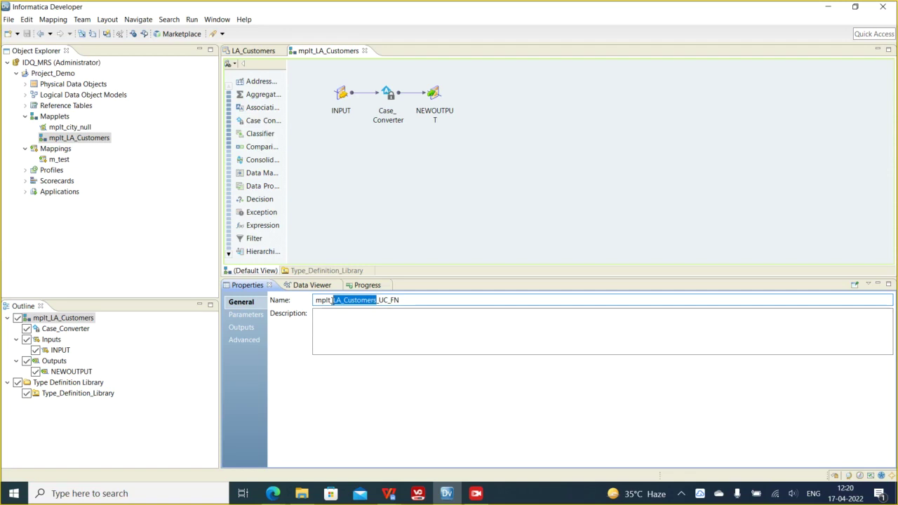
pyautogui.press('BackSpace')
pyautogui.press('BackSpace')
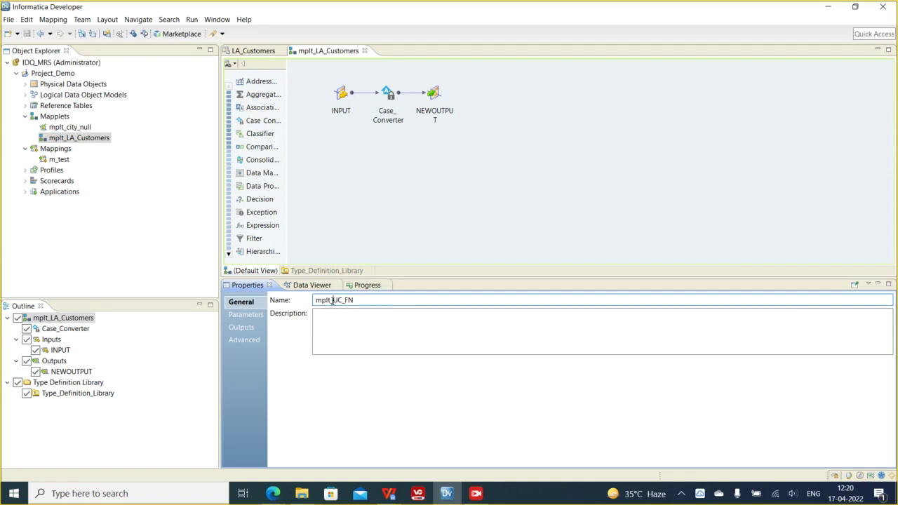
pyautogui.click(366, 214)
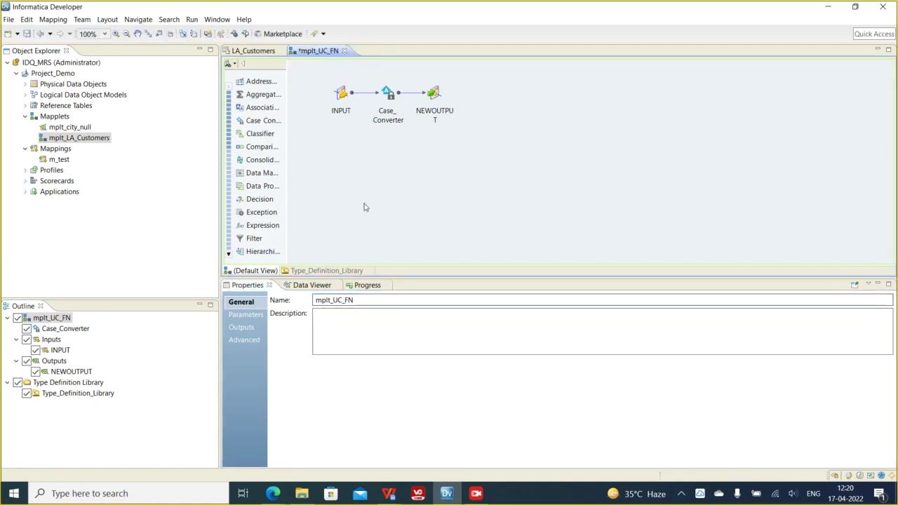
pyautogui.hotkey('ctrl', 's')
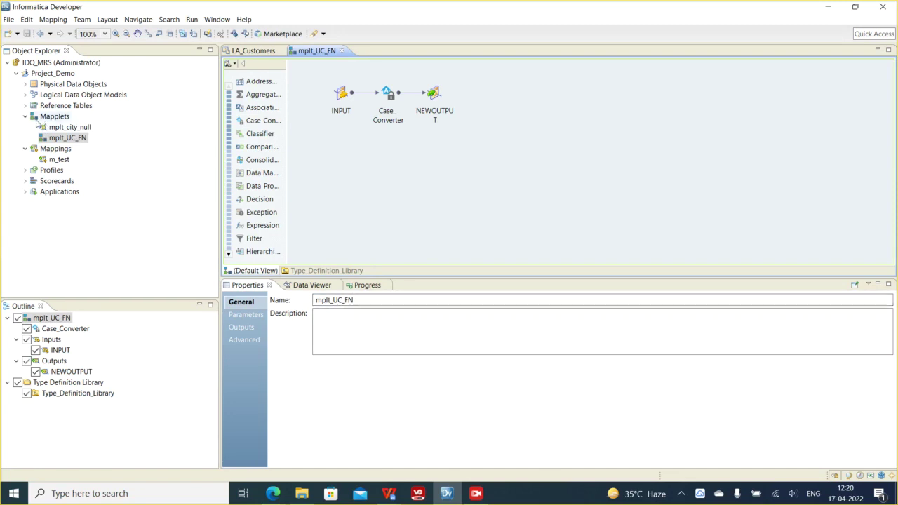
# - Begin creating a new mapping in the Project_Demo project
pyautogui.click(49, 74)
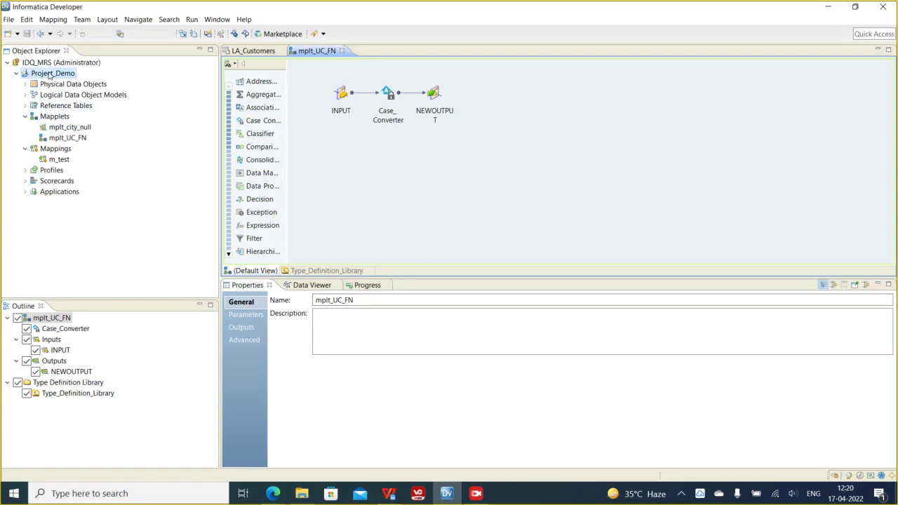
pyautogui.rightClick(50, 74)
pyautogui.click(39, 76)
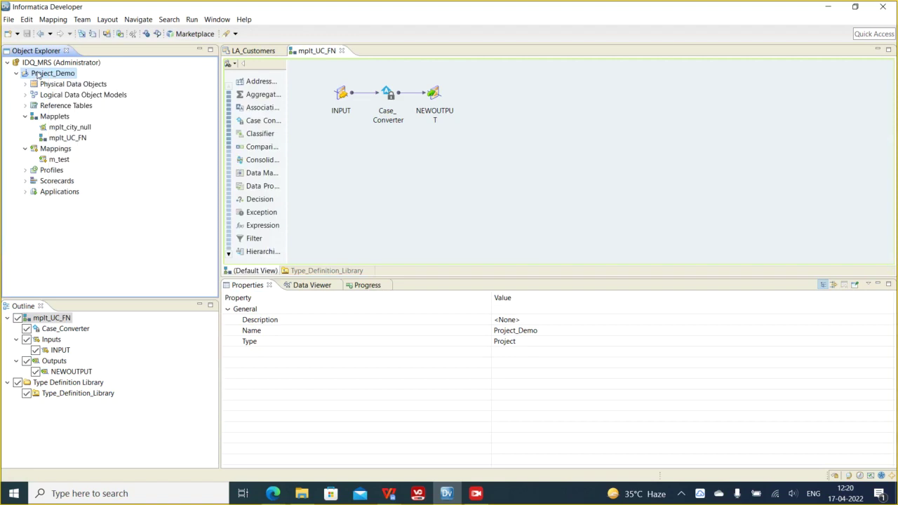
pyautogui.rightClick(39, 76)
pyautogui.moveTo(128, 78)
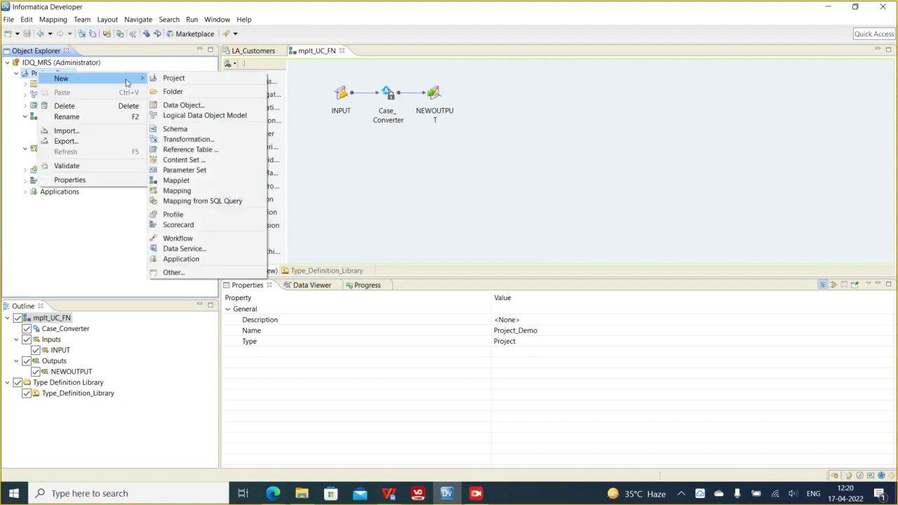
pyautogui.click(194, 190)
# - Name the mapping m_Standardized_Cleanse, fixing typos, create it and select it
pyautogui.write('m_')
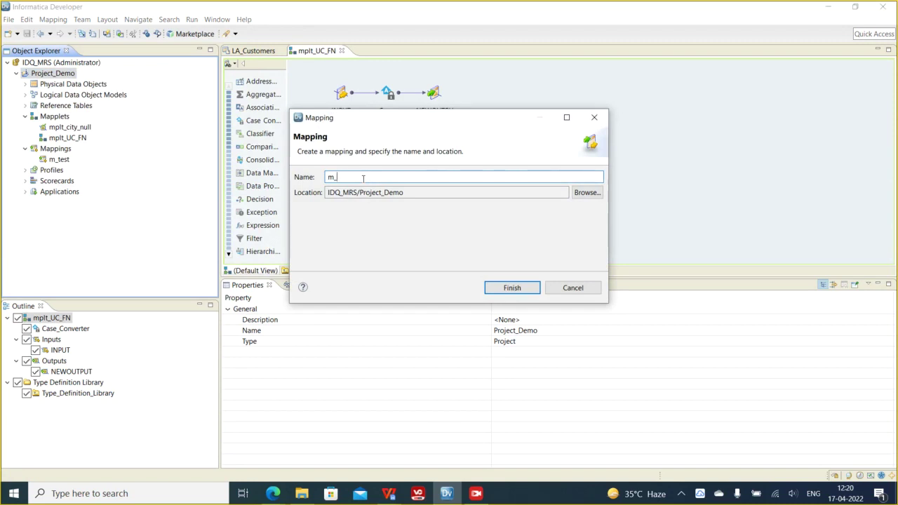
pyautogui.write('Standardized_Claense')
pyautogui.press('BackSpace')
pyautogui.press('BackSpace')
pyautogui.press('BackSpace')
pyautogui.press('BackSpace')
pyautogui.press('BackSpace')
pyautogui.write('wna=')
pyautogui.press('BackSpace')
pyautogui.press('BackSpace')
pyautogui.press('BackSpace')
pyautogui.press('BackSpace')
pyautogui.write('eanse')
pyautogui.click(499, 286)
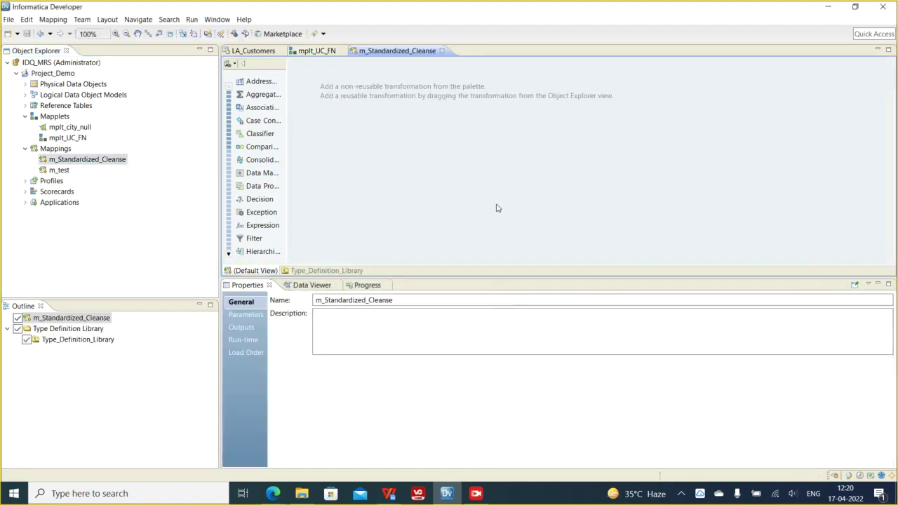
pyautogui.click(87, 159)
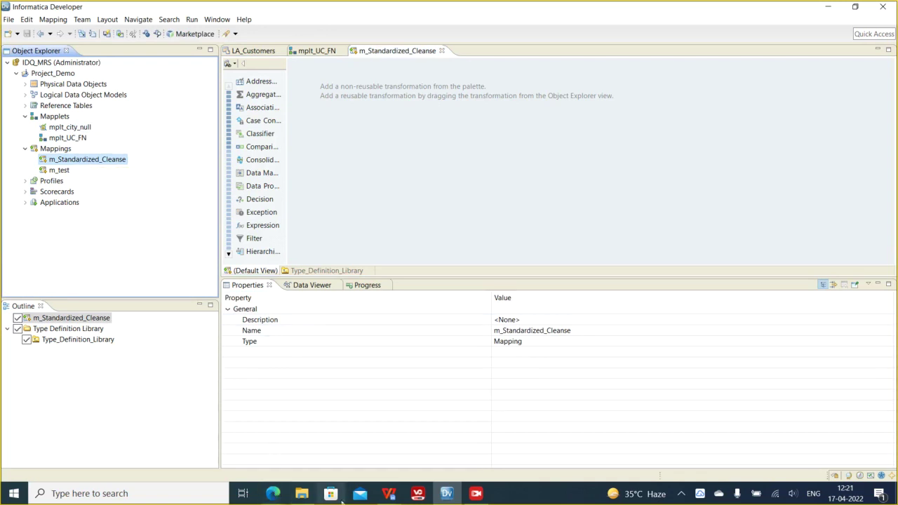
# - In Document1, add the heading 'Difference between mapping and mapplet:' below the scorecard note
pyautogui.click(391, 498)
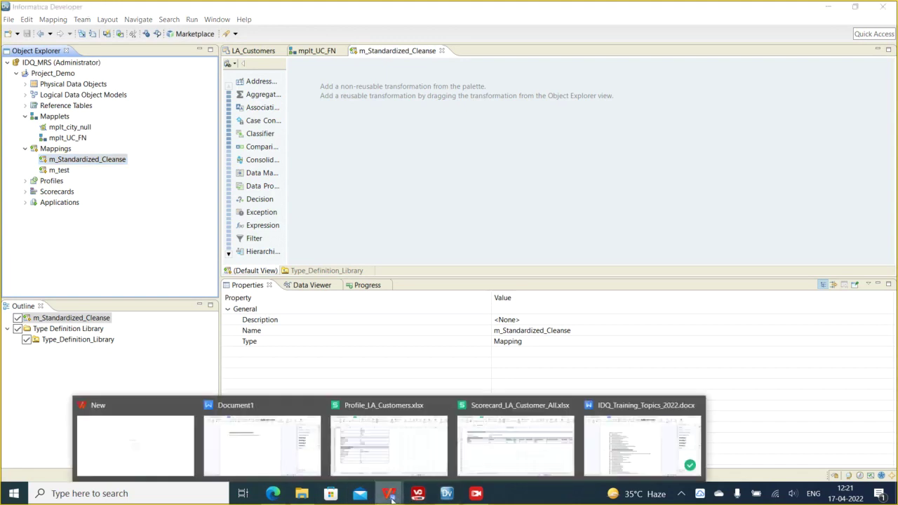
pyautogui.click(277, 458)
pyautogui.click(444, 169)
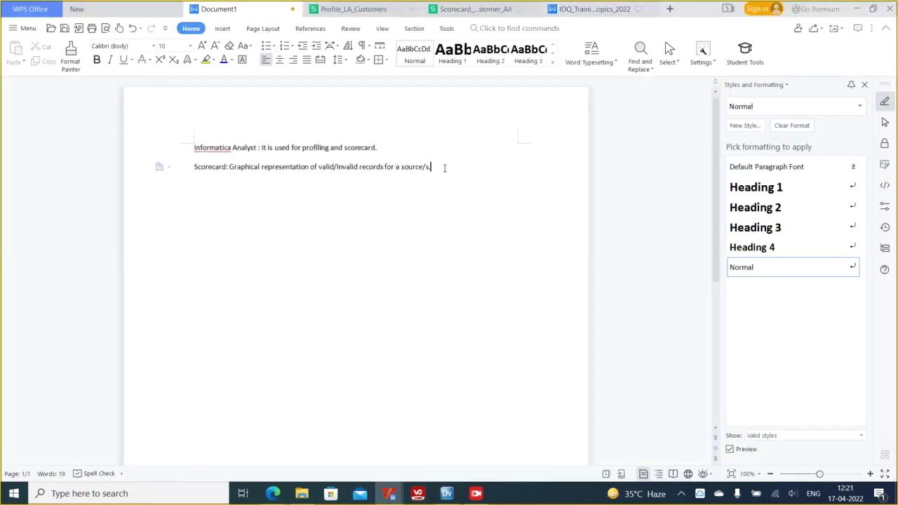
pyautogui.press('Return')
pyautogui.write('Difference betw')
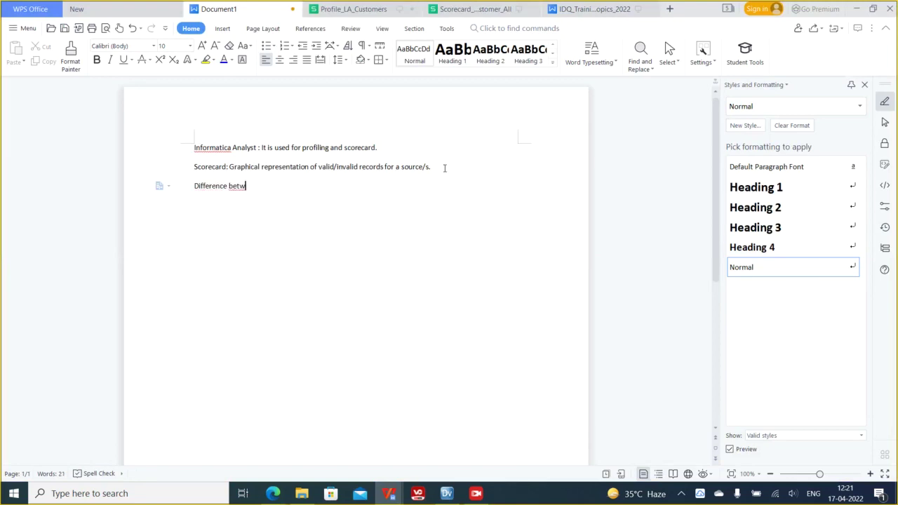
pyautogui.write('een mapping and mappl')
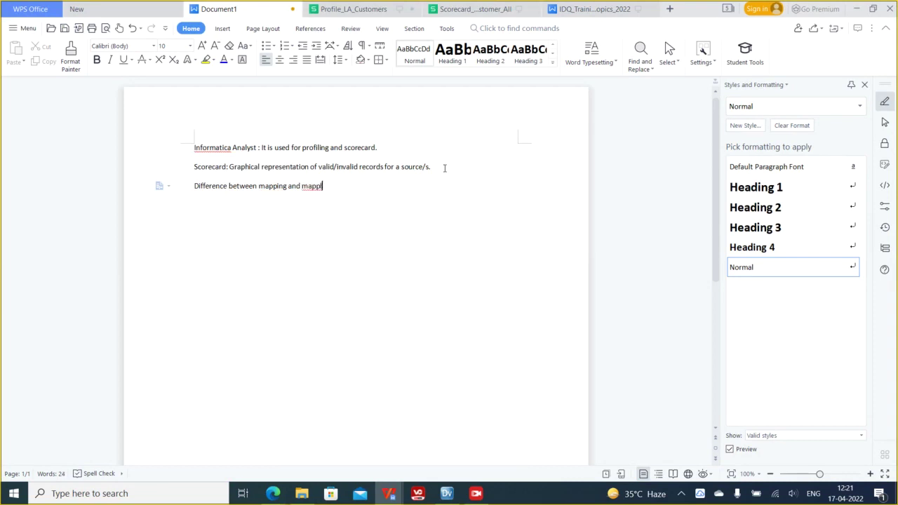
pyautogui.write('et:')
# - Add lines 'Mapplets are reusable components.' and 'Mapping are non-reusable components'
pyautogui.press('Return')
pyautogui.write('Mapplets are resussa')
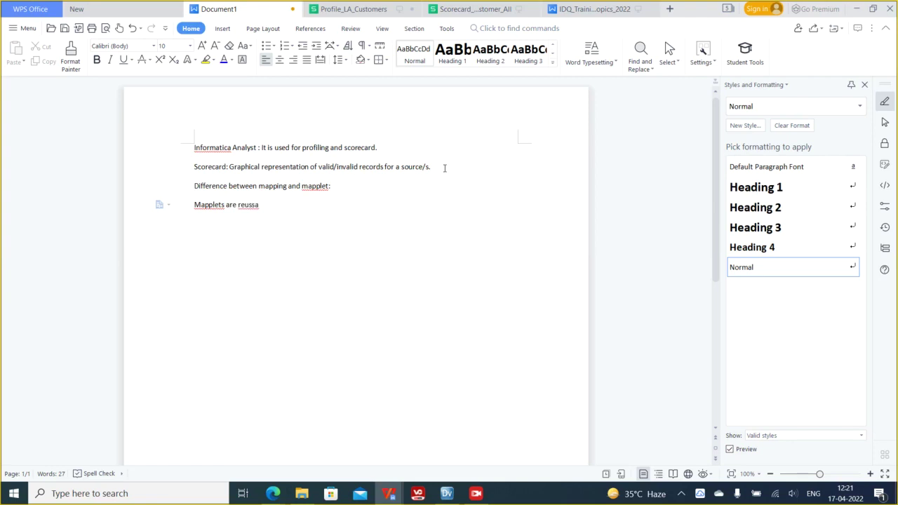
pyautogui.write('ble complonets')
pyautogui.press('BackSpace')
pyautogui.press('BackSpace')
pyautogui.press('BackSpace')
pyautogui.press('BackSpace')
pyautogui.press('BackSpace')
pyautogui.press('BackSpace')
pyautogui.write('onents.')
pyautogui.press('Return')
pyautogui.write('Mapping are non-resus')
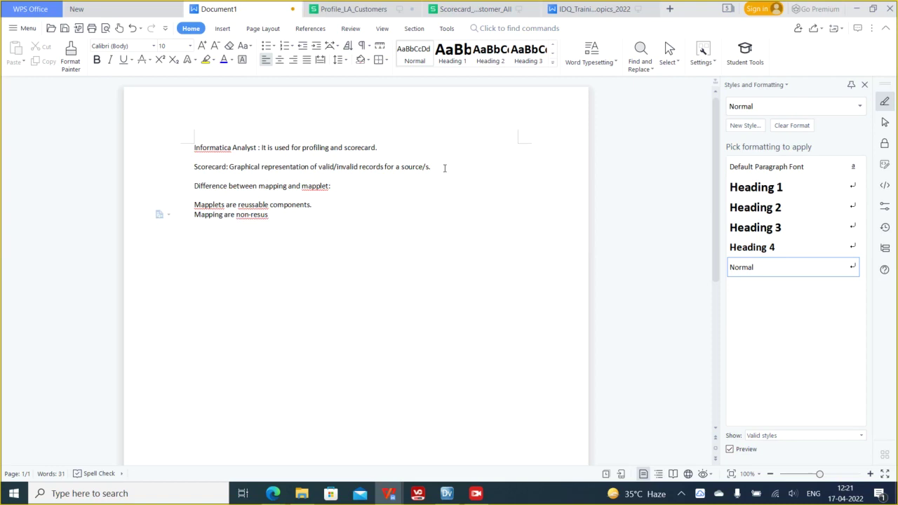
pyautogui.press('BackSpace')
pyautogui.write('usable components')
# - Start a new line reading 'Mapping need to be connected'
pyautogui.press('Return')
pyautogui.write('Mapping has')
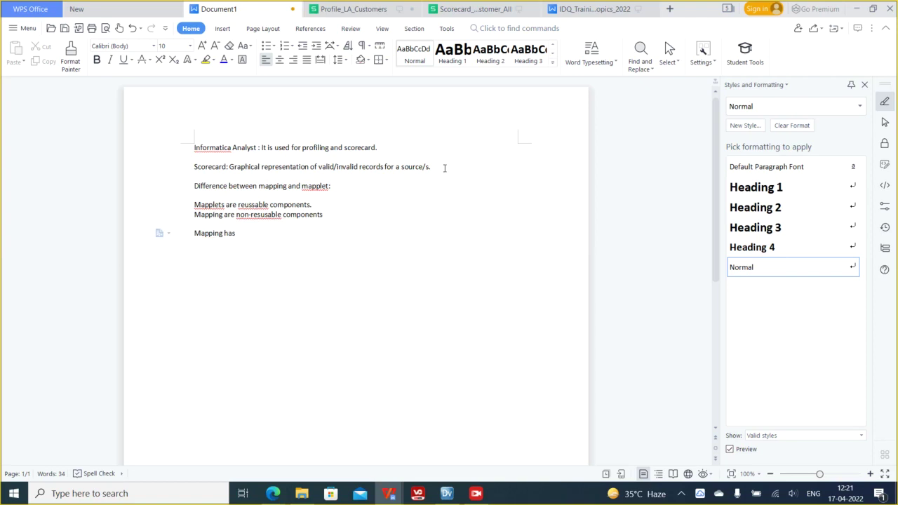
pyautogui.press('BackSpace')
pyautogui.press('BackSpace')
pyautogui.press('BackSpace')
pyautogui.press('BackSpace')
pyautogui.write('need to be connected wo')
# - Finish the line as 'Mapping need to be connected with source and target system'
pyautogui.press('BackSpace')
pyautogui.write('ith source and target')
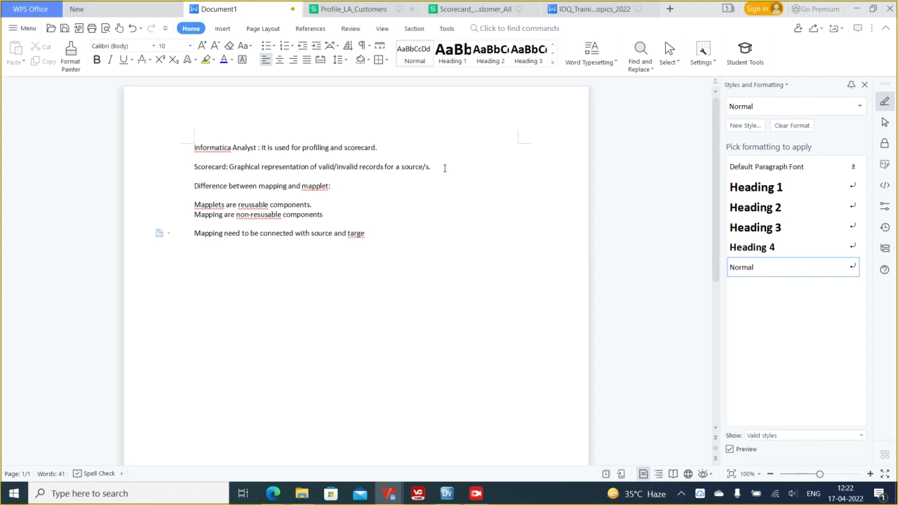
pyautogui.write(' sst')
pyautogui.press('BackSpace')
pyautogui.press('BackSpace')
pyautogui.press('BackSpace')
pyautogui.write('system.')
# - Add the note 'Mapplets has input and output transformation.' on a new line
pyautogui.click(312, 237)
pyautogui.press('Return')
pyautogui.write('Mapplets has input and output transformation')
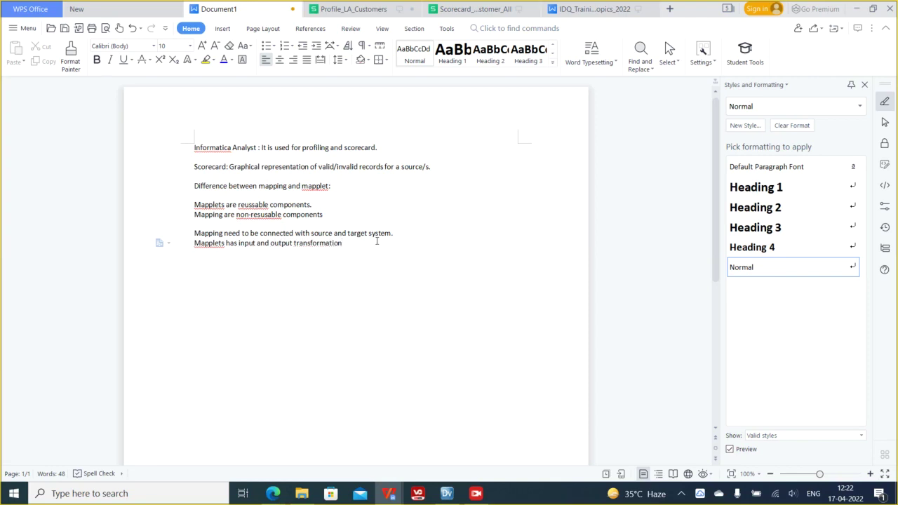
pyautogui.doubleClick(317, 232)
pyautogui.click(360, 233)
pyautogui.doubleClick(360, 233)
pyautogui.click(349, 243)
pyautogui.write('.')
pyautogui.press('Return')
# - Highlight the 'Difference between mapping and mapplet:' line in yellow and minimize the document
pyautogui.moveTo(194, 186); pyautogui.dragTo(389, 186)
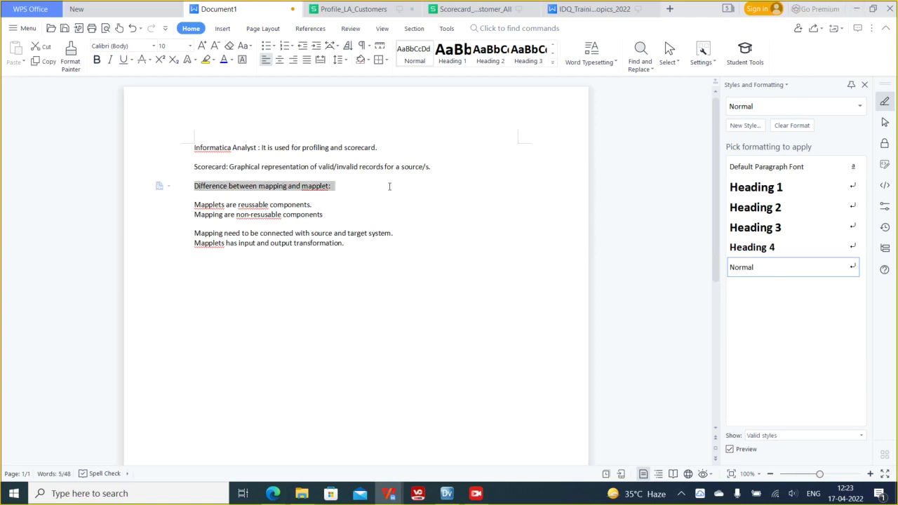
pyautogui.click(206, 60)
pyautogui.click(357, 204)
pyautogui.click(393, 185)
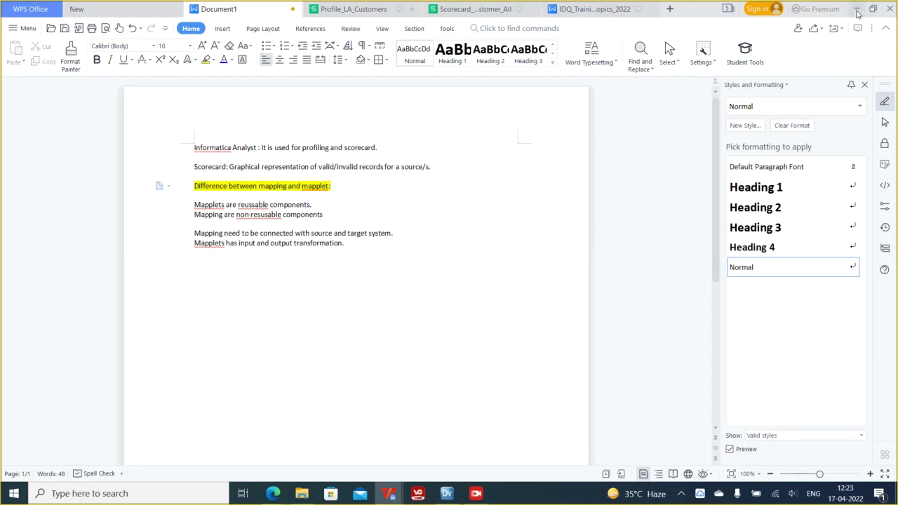
pyautogui.click(857, 9)
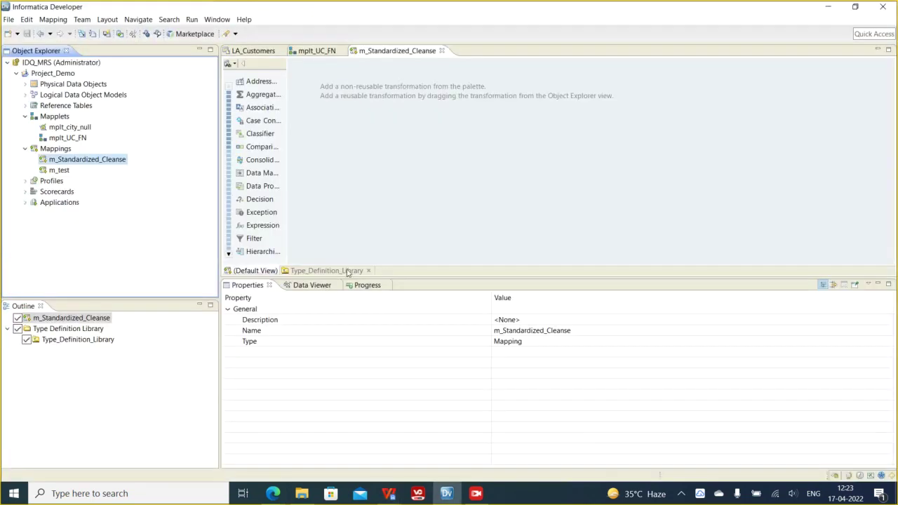
# - Inspect mplt_UC_FN's INPUT and NEWOUTPUT transformations, including INPUT's ports and run-time linking
pyautogui.click(317, 51)
pyautogui.click(341, 106)
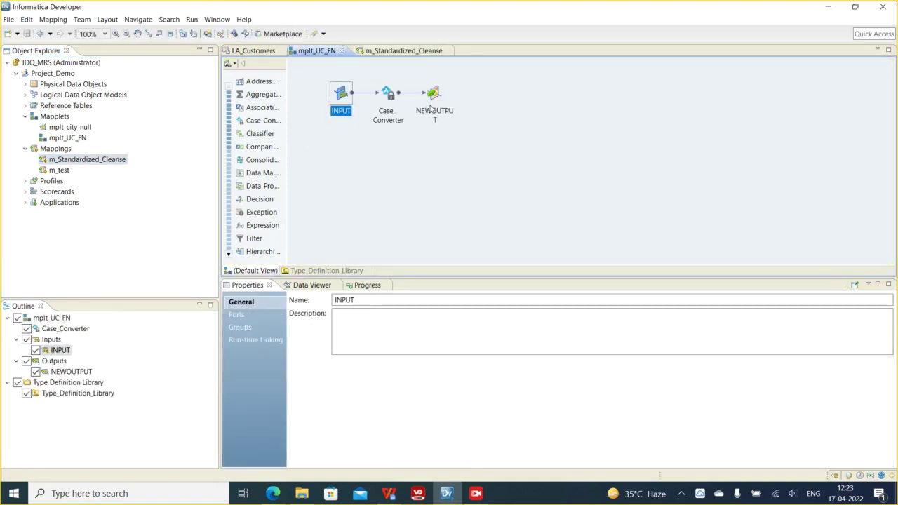
pyautogui.click(429, 105)
pyautogui.click(340, 110)
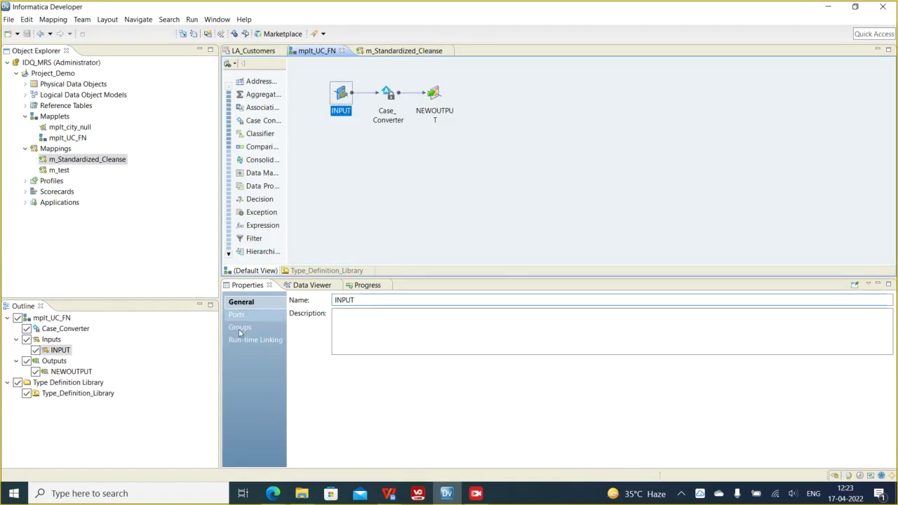
pyautogui.click(237, 315)
pyautogui.click(237, 344)
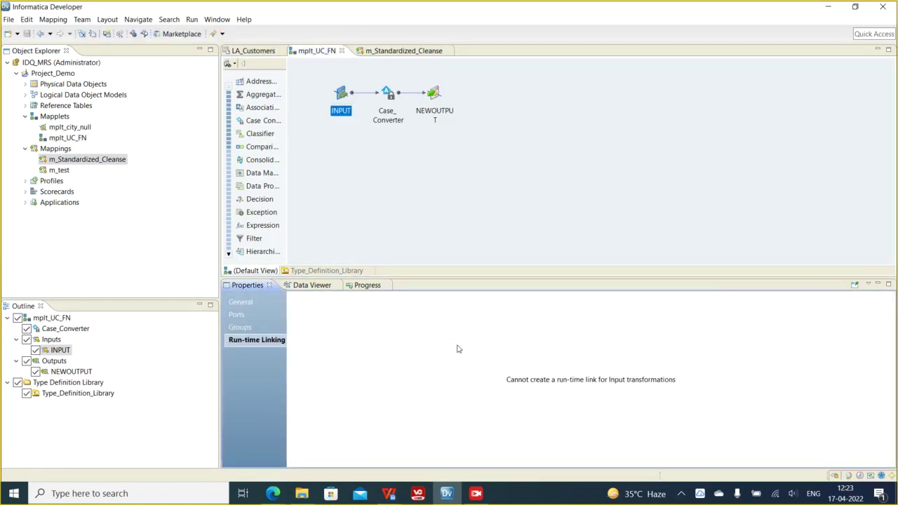
pyautogui.click(433, 111)
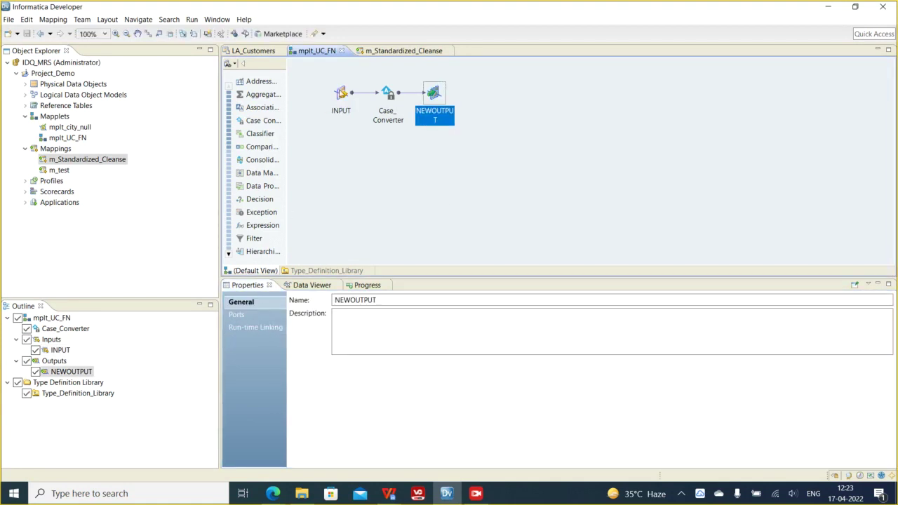
pyautogui.click(341, 98)
# - Return to m_Standardized_Cleanse, abandon adding a transformation, and expand Physical Data Objects
pyautogui.click(414, 54)
pyautogui.rightClick(342, 108)
pyautogui.click(365, 112)
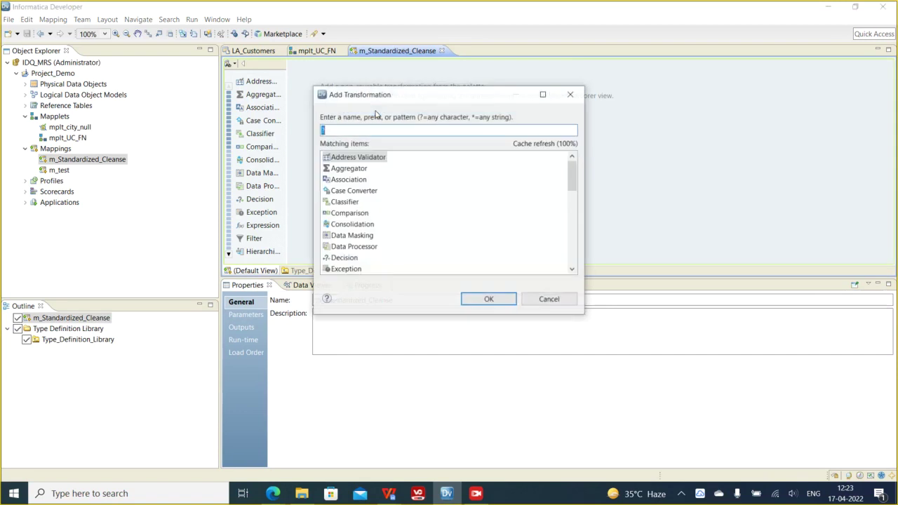
pyautogui.write('in')
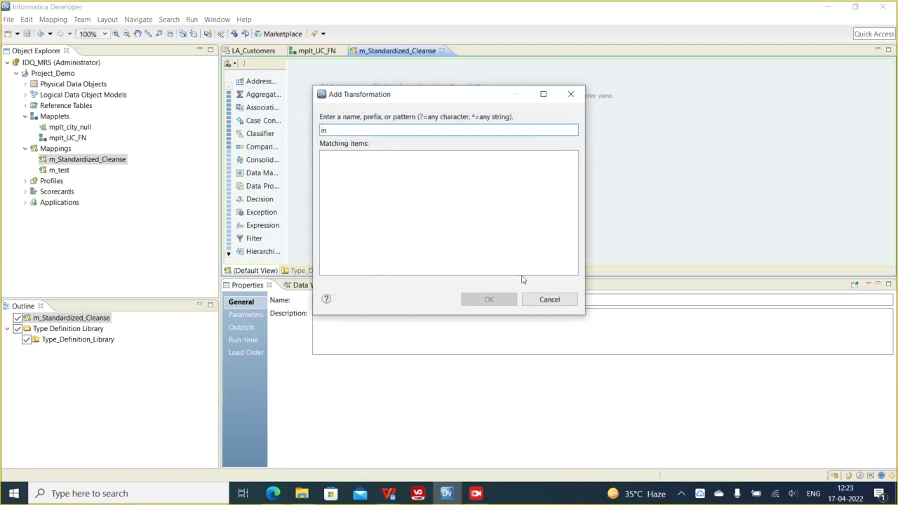
pyautogui.click(548, 300)
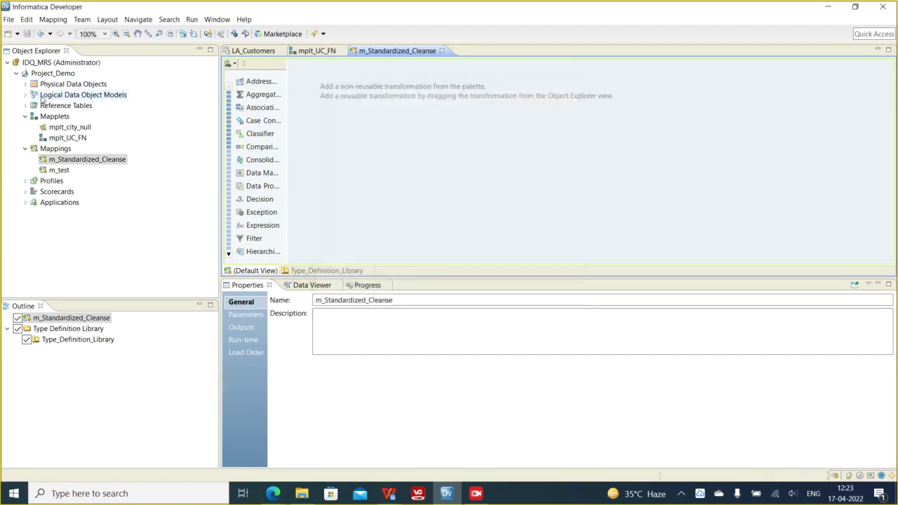
pyautogui.click(159, 159)
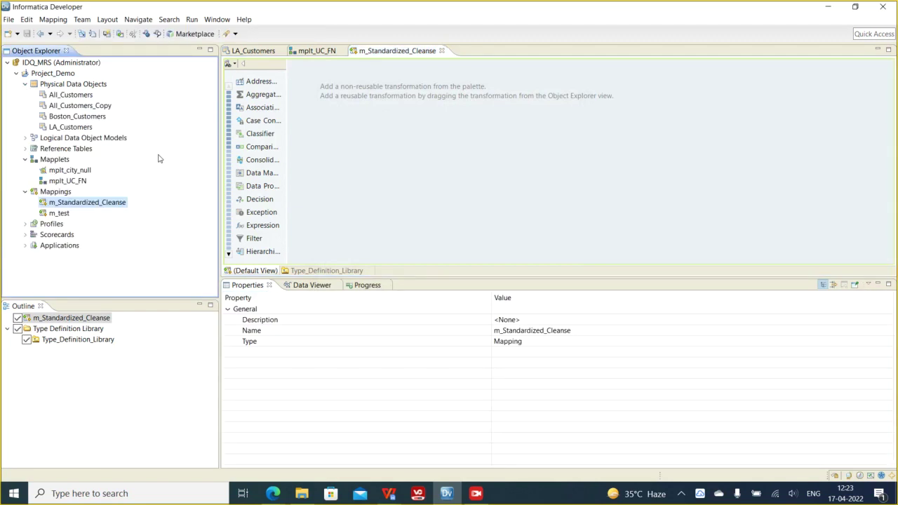
# - Add LA_Customers to the mapping as a Read source, then delete it again
pyautogui.moveTo(84, 129); pyautogui.dragTo(323, 139)
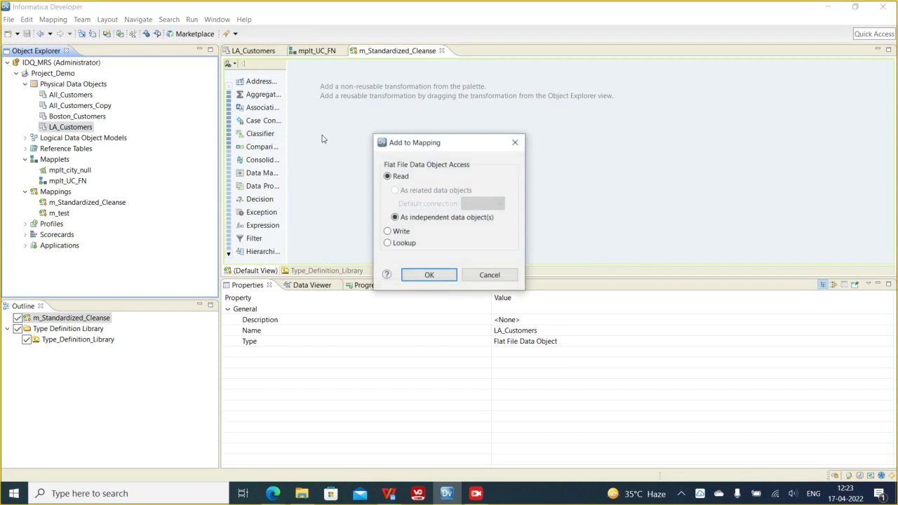
pyautogui.click(429, 275)
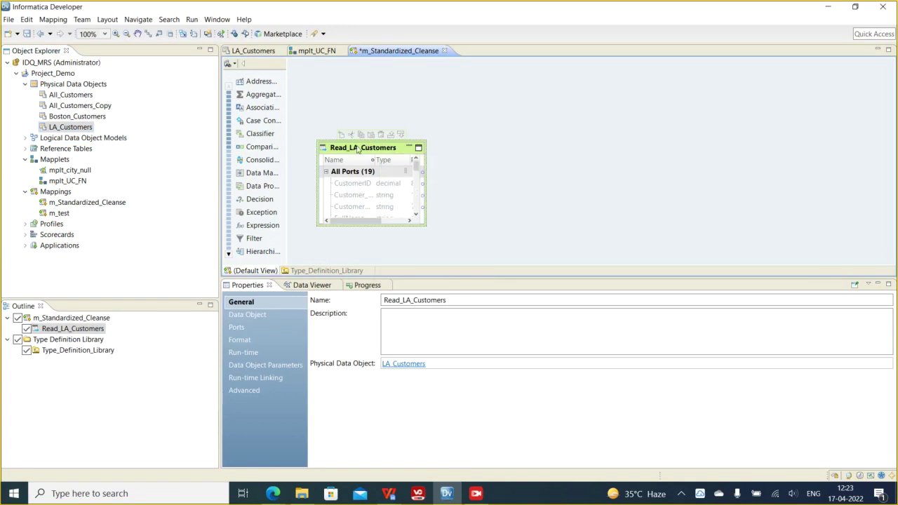
pyautogui.rightClick(359, 147)
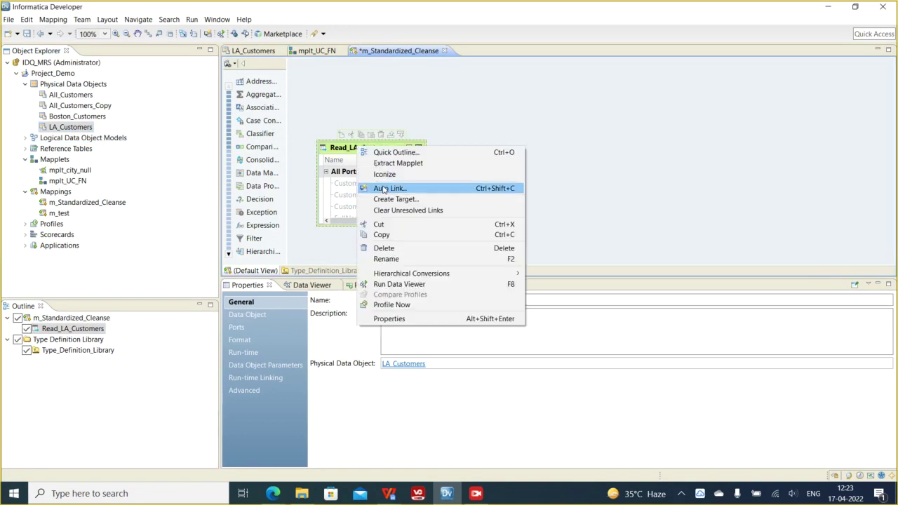
pyautogui.click(385, 247)
pyautogui.click(513, 252)
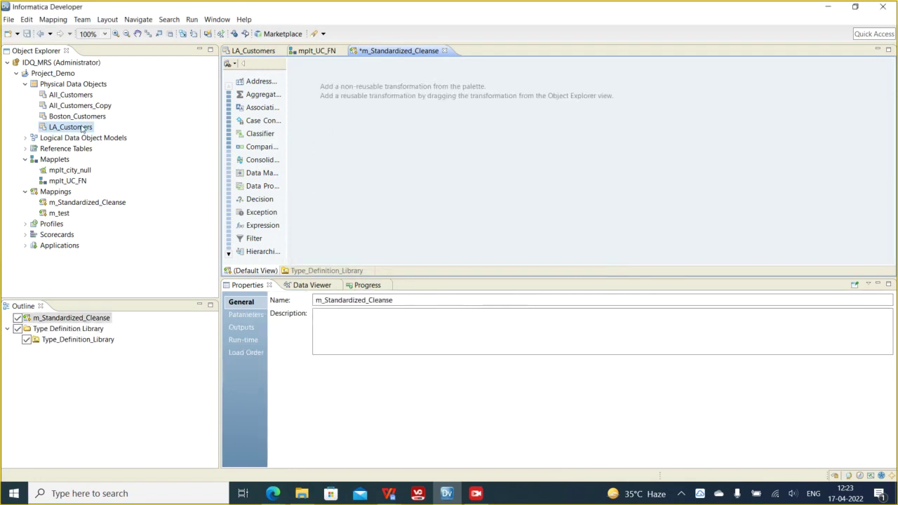
# - Re-add LA_Customers as Read_LA_Customers and move it toward the canvas top-left
pyautogui.moveTo(77, 127); pyautogui.dragTo(357, 167)
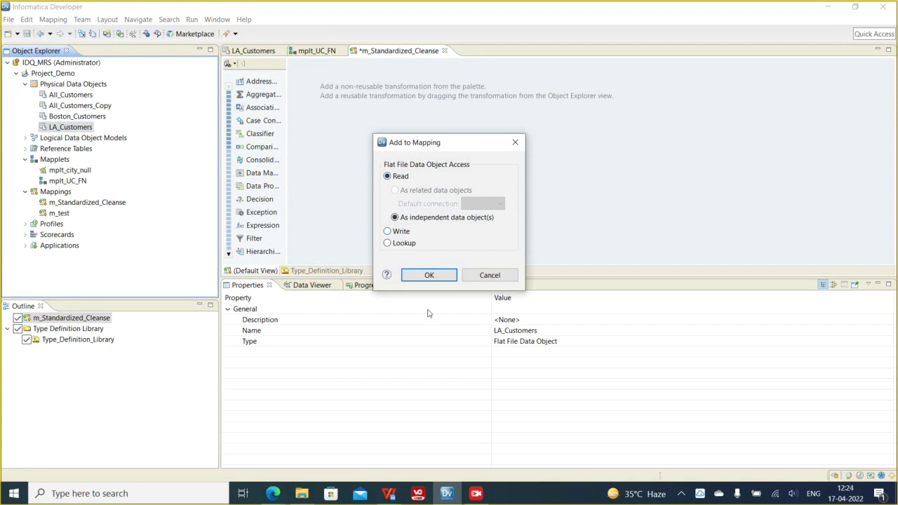
pyautogui.click(428, 277)
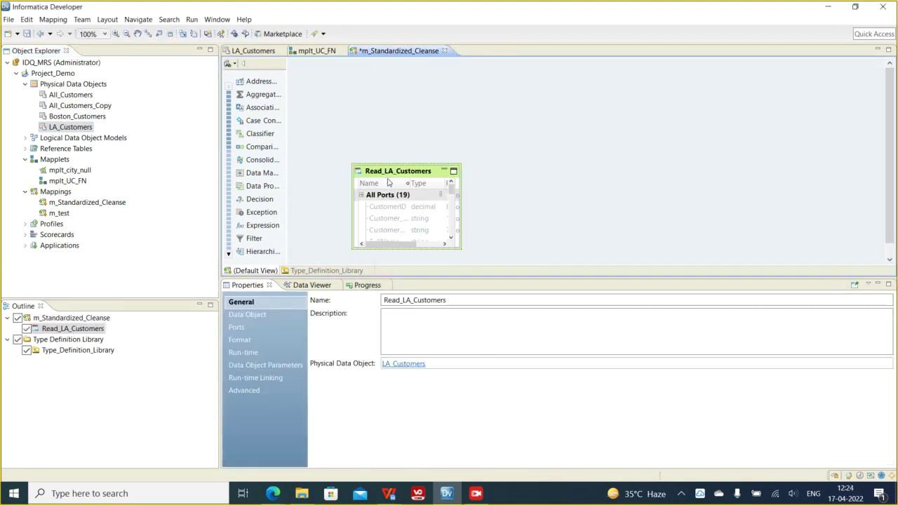
pyautogui.moveTo(390, 173); pyautogui.dragTo(352, 113)
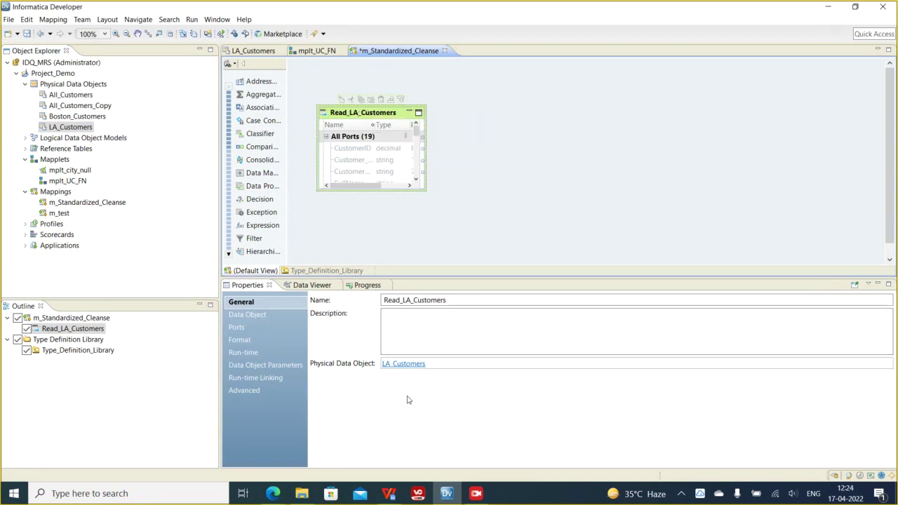
pyautogui.hotkey('alt', 'Tab')
# - Add a note line 'CDO - Sql wuerie' at the end of the notes
pyautogui.click(354, 243)
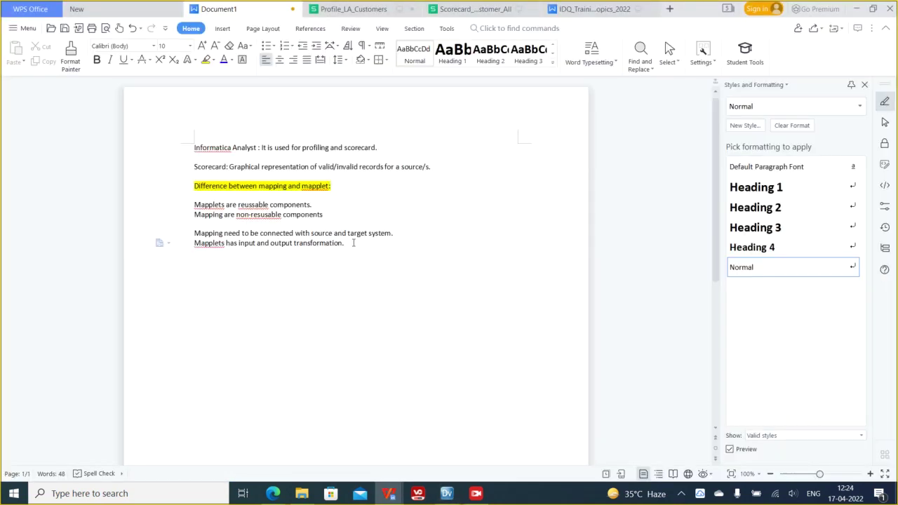
pyautogui.press('Return')
pyautogui.press('Return')
pyautogui.press('Return')
pyautogui.write('CDO - Sql wueries')
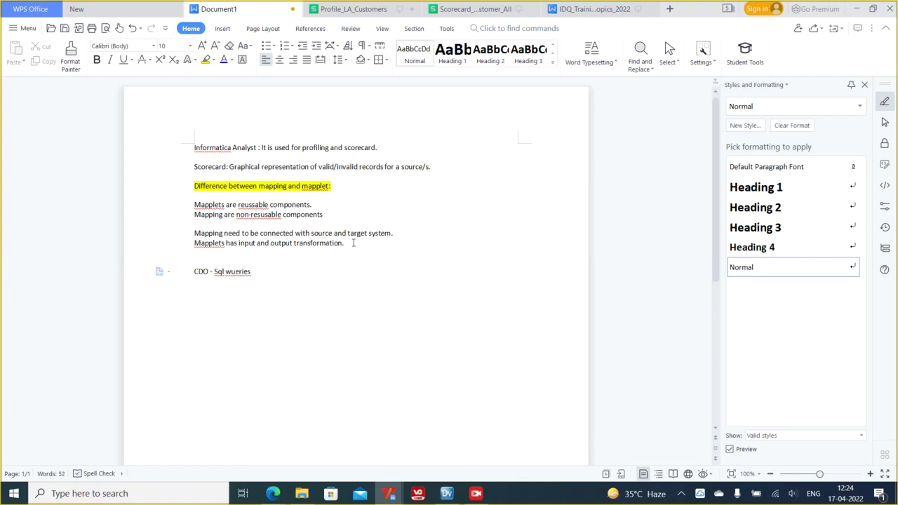
# - Back in Informatica Developer, select Read_LA_Customers' CustomerID and CustomerTier ports
pyautogui.hotkey('alt', 'Tab')
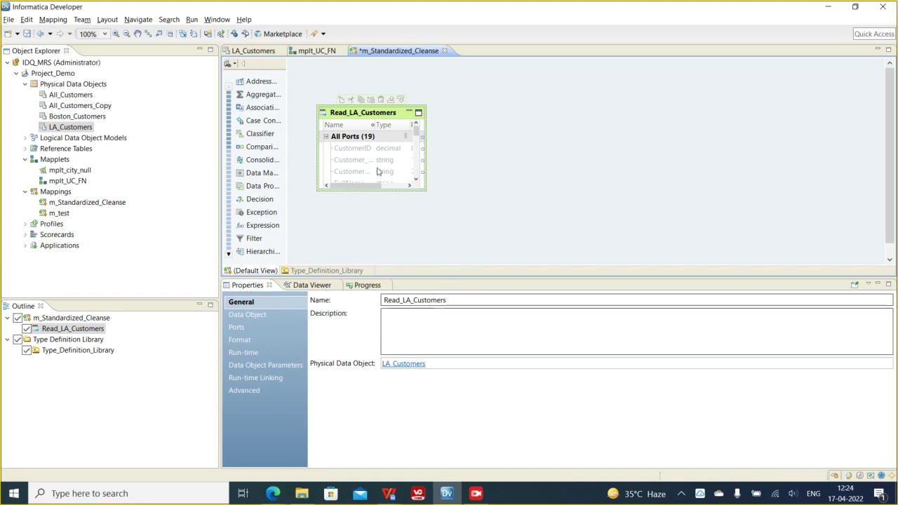
pyautogui.click(351, 148)
pyautogui.click(355, 163)
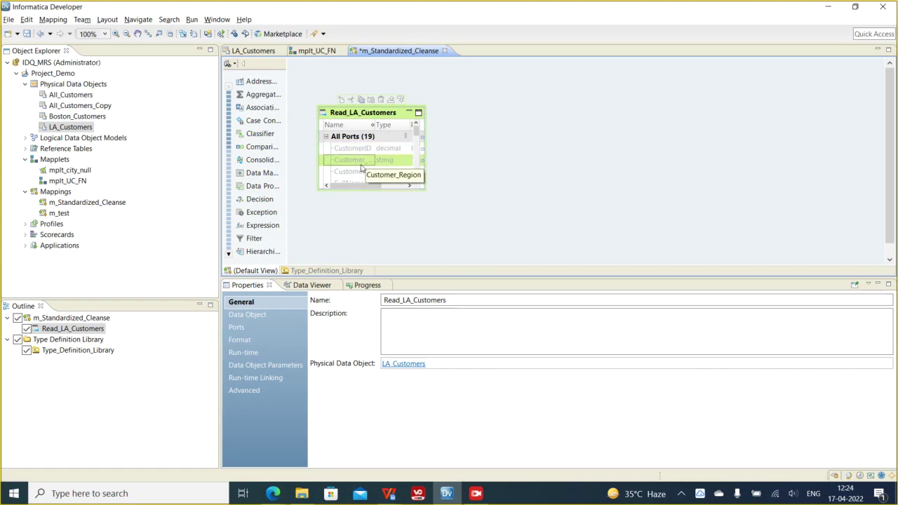
# - Select the whole Read_LA_Customers source and review its Data Object and Ports properties
pyautogui.click(355, 173)
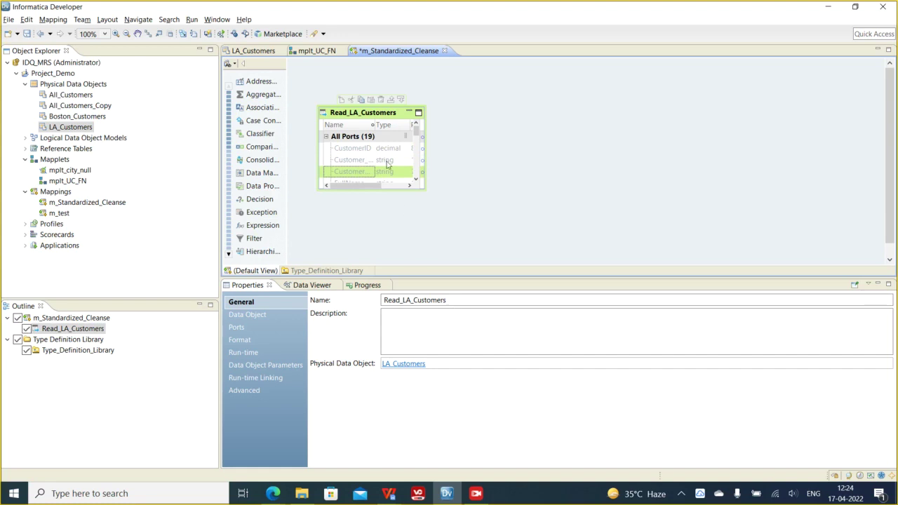
pyautogui.click(363, 116)
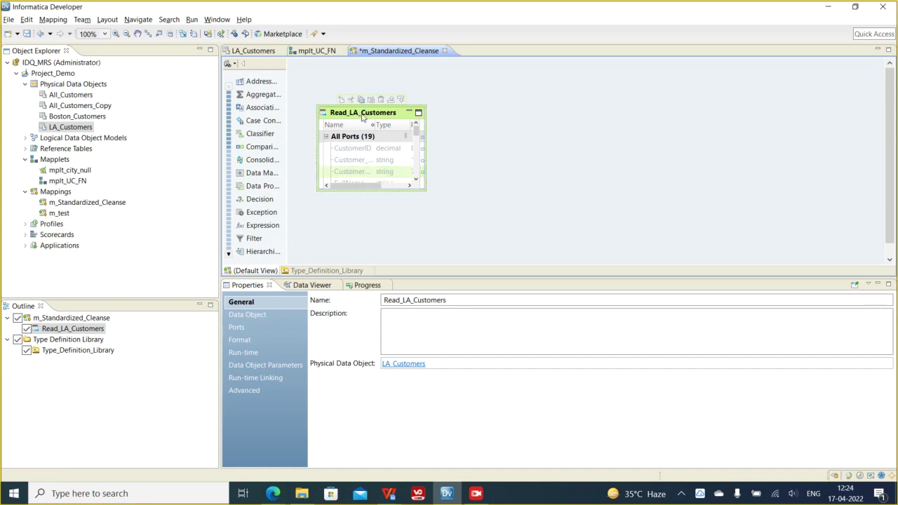
pyautogui.click(251, 315)
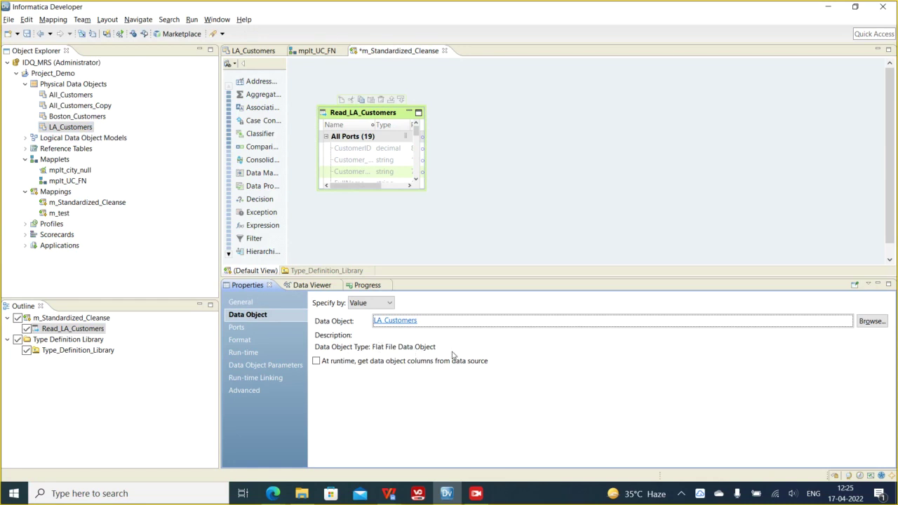
pyautogui.click(247, 328)
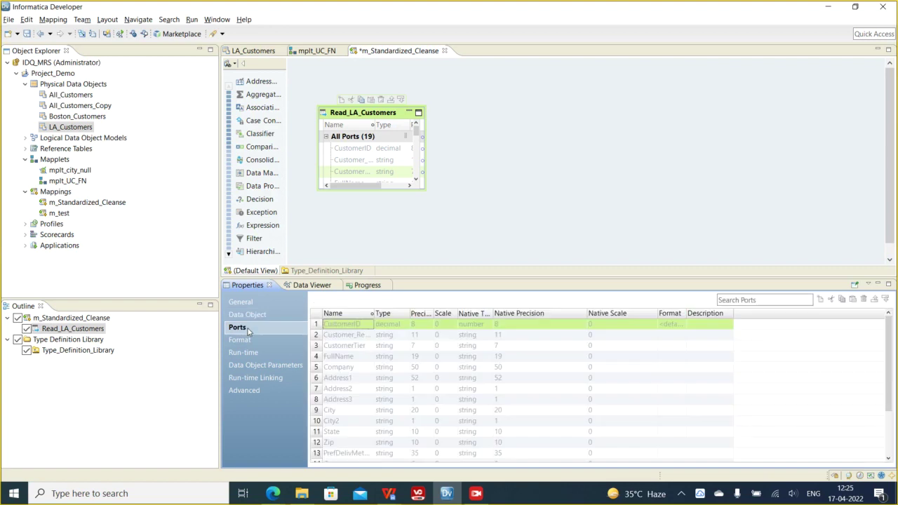
# - Review the source's delimited file format and run-time settings, including column names from the first line
pyautogui.click(240, 340)
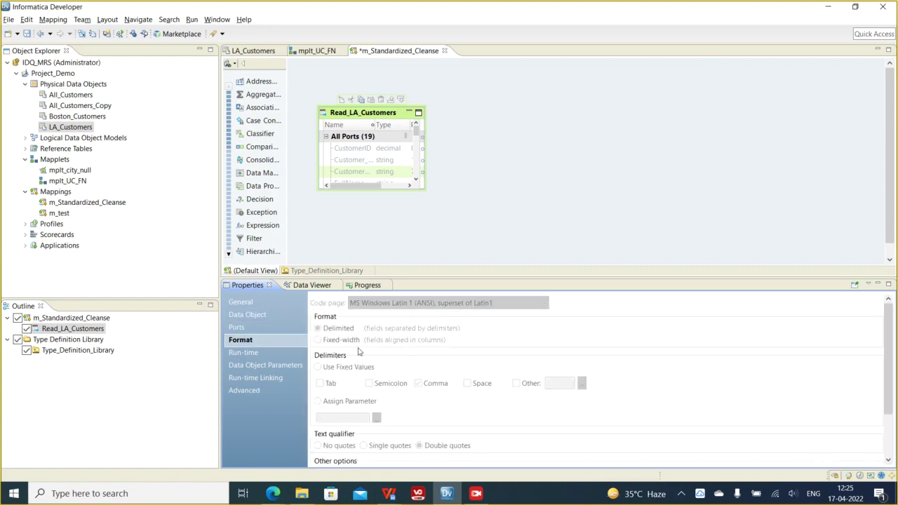
pyautogui.scroll(-3, 522, 417)
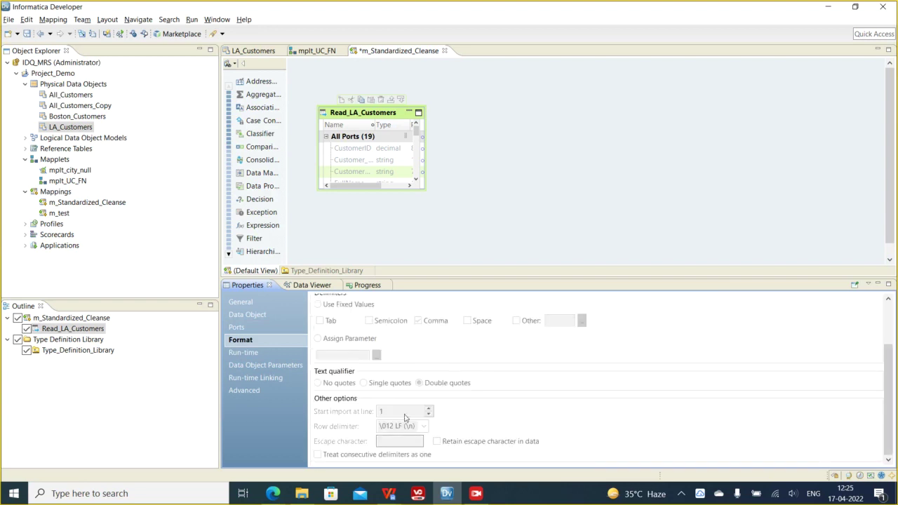
pyautogui.scroll(3, 432, 360)
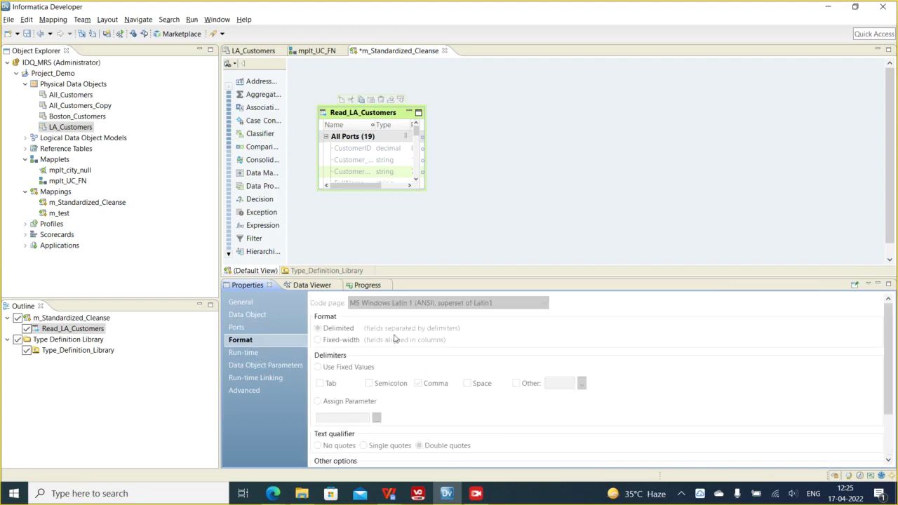
pyautogui.scroll(-3, 425, 386)
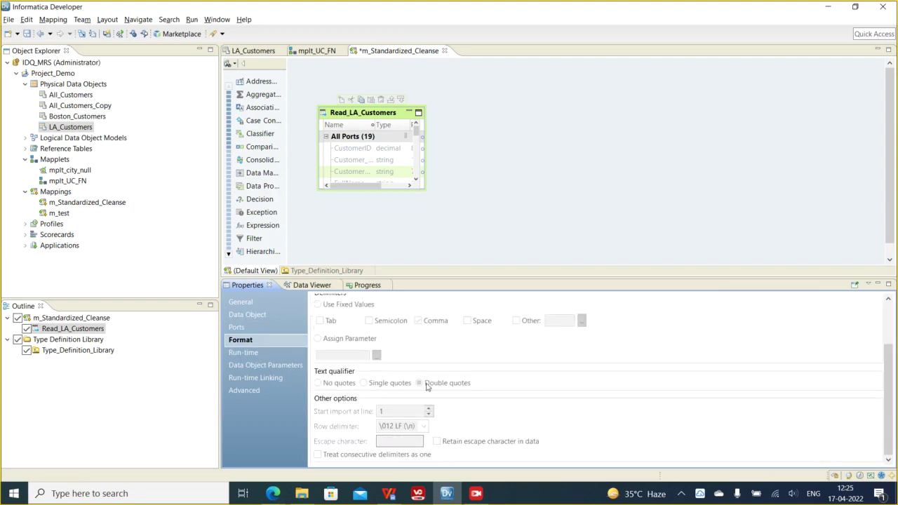
pyautogui.scroll(3, 426, 386)
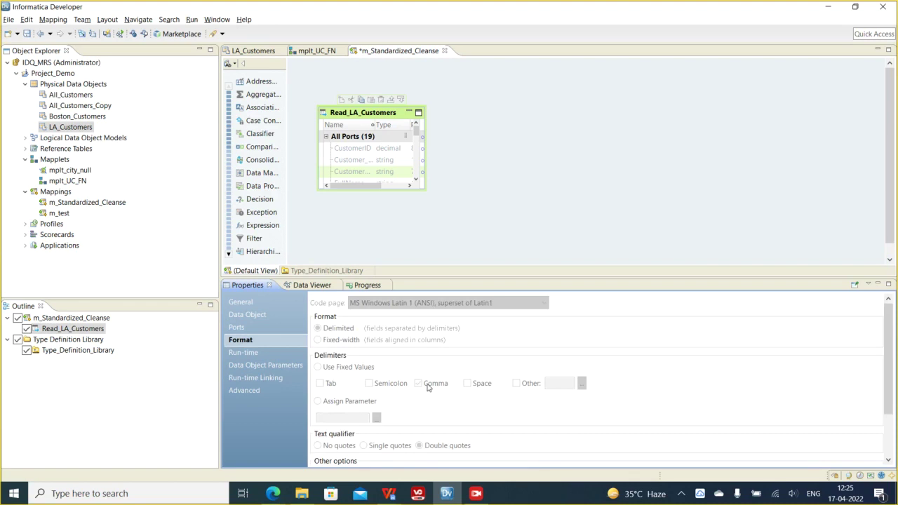
pyautogui.click(254, 356)
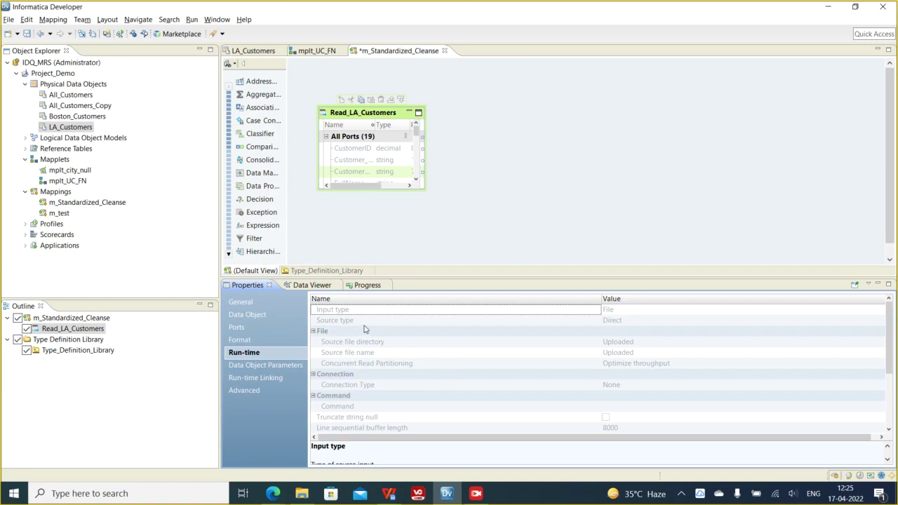
pyautogui.scroll(-3, 667, 377)
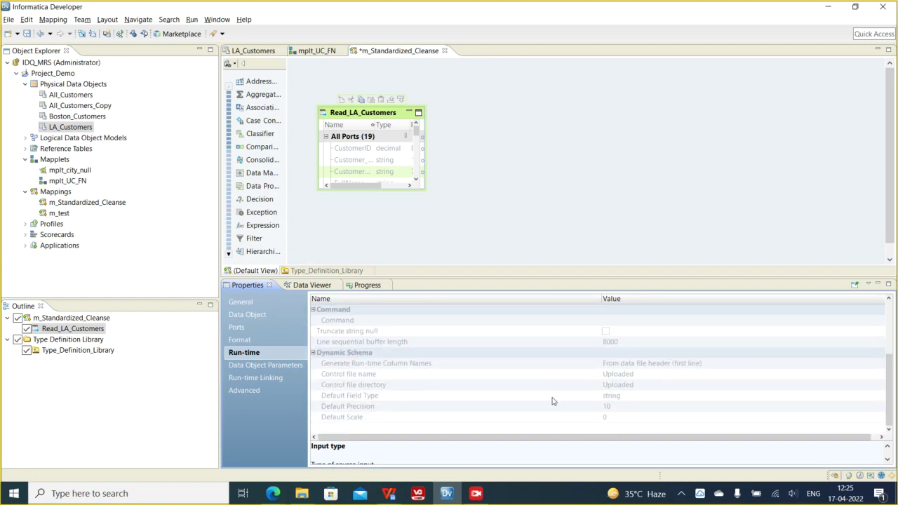
pyautogui.scroll(3, 554, 402)
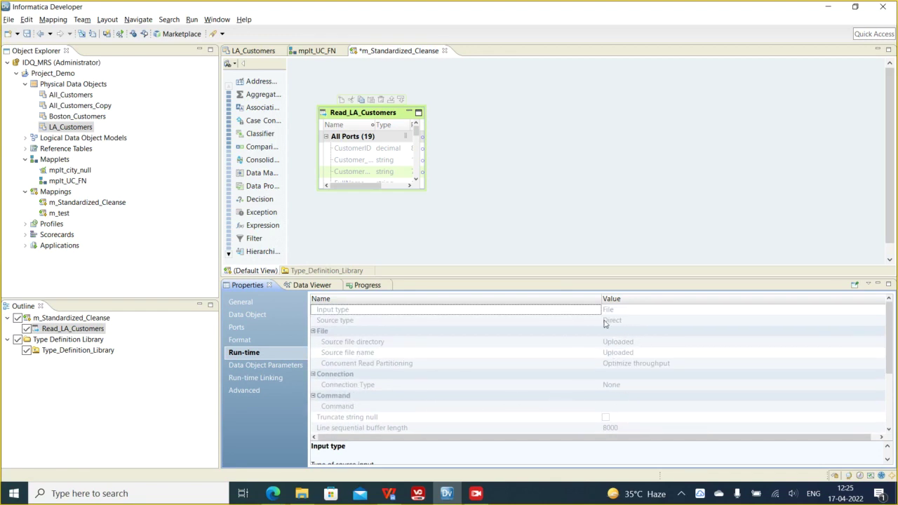
pyautogui.scroll(-3, 670, 361)
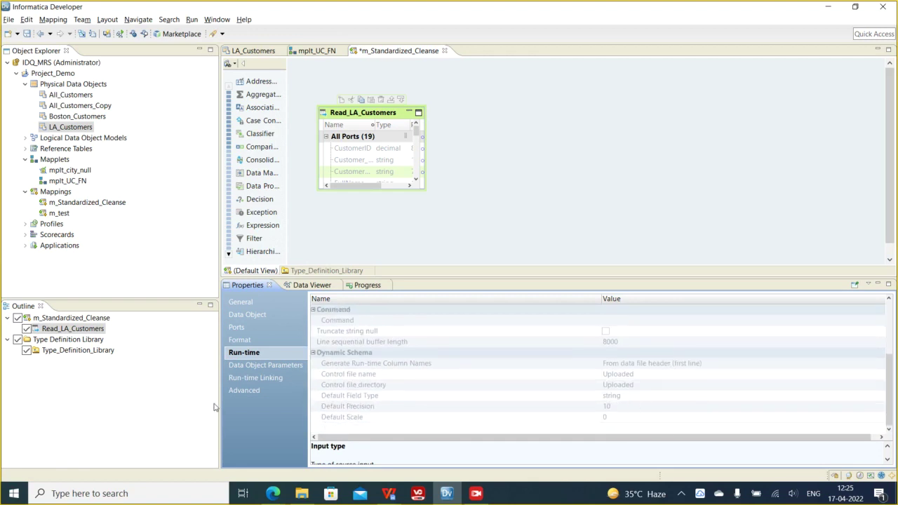
# - Review Read_LA_Customers' Data Object Parameters, Run-time Linking and Advanced properties
pyautogui.click(261, 368)
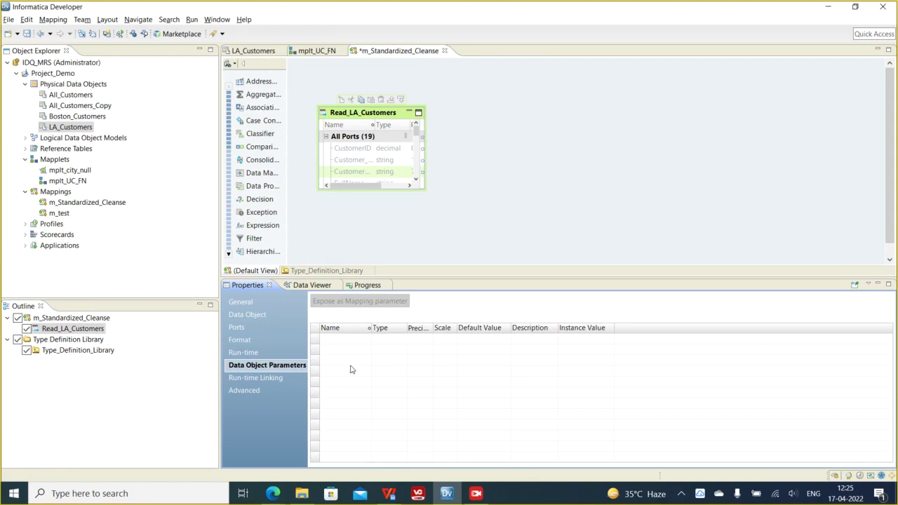
pyautogui.click(235, 379)
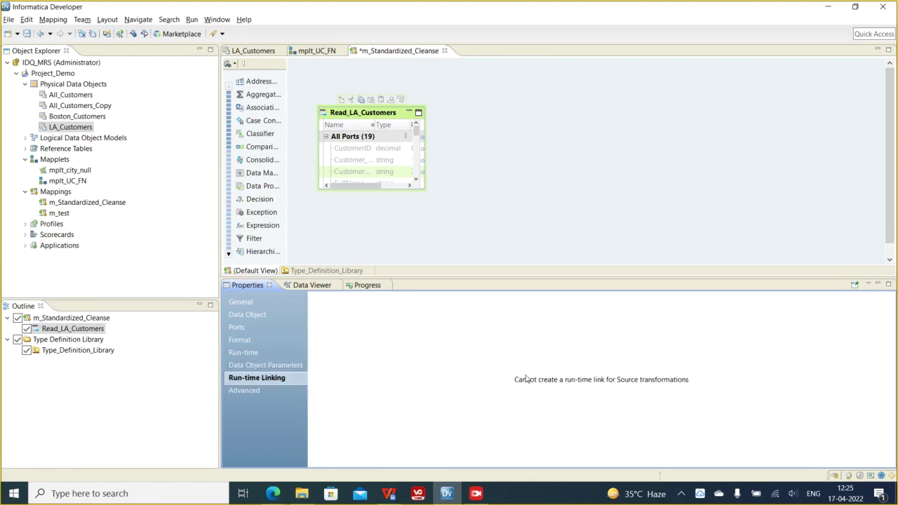
pyautogui.click(232, 393)
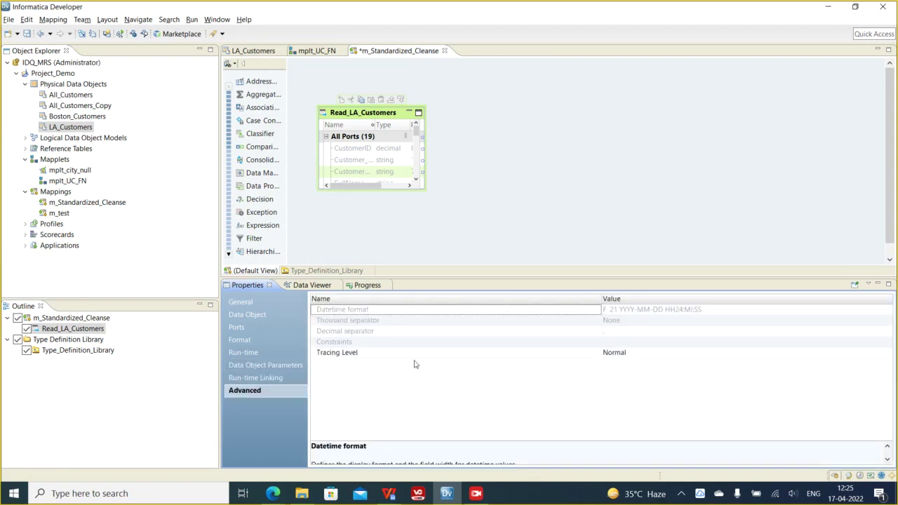
# - Read the Tracing Level description and leave the source's tracing level at Normal
pyautogui.click(330, 354)
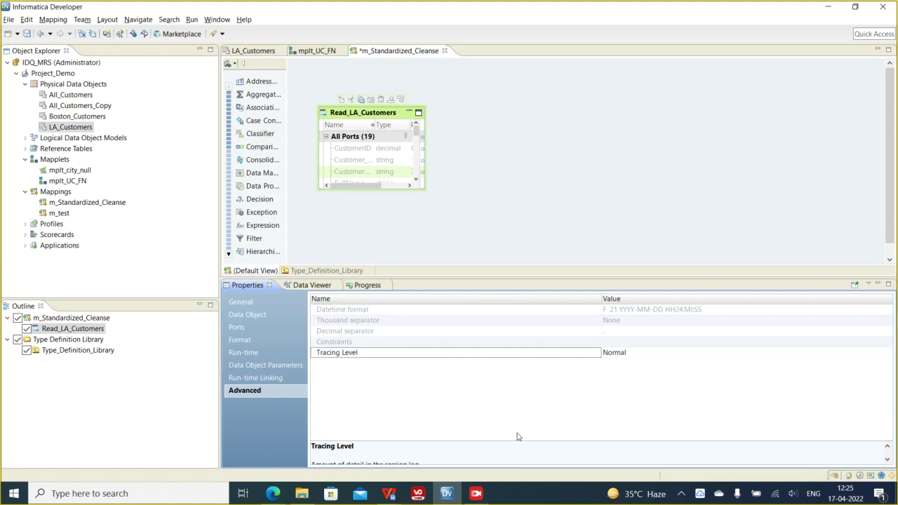
pyautogui.click(888, 460)
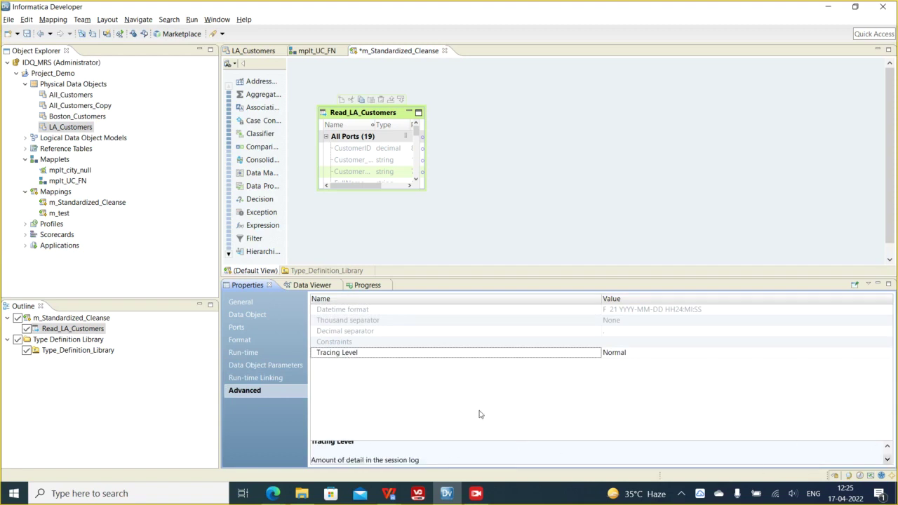
pyautogui.click(616, 356)
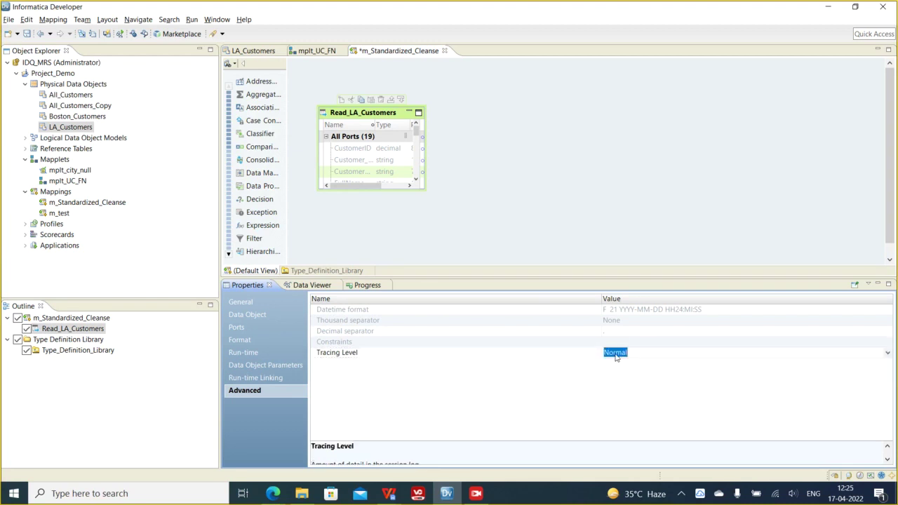
pyautogui.click(889, 354)
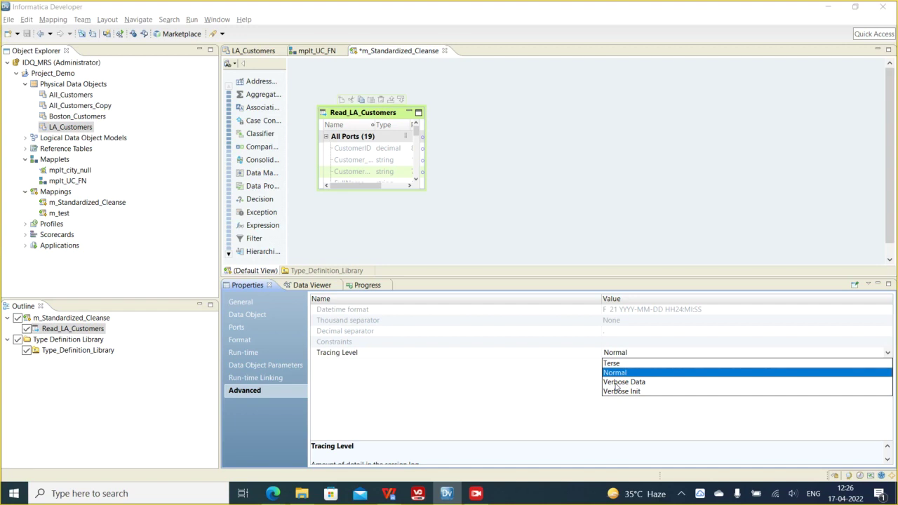
pyautogui.click(615, 373)
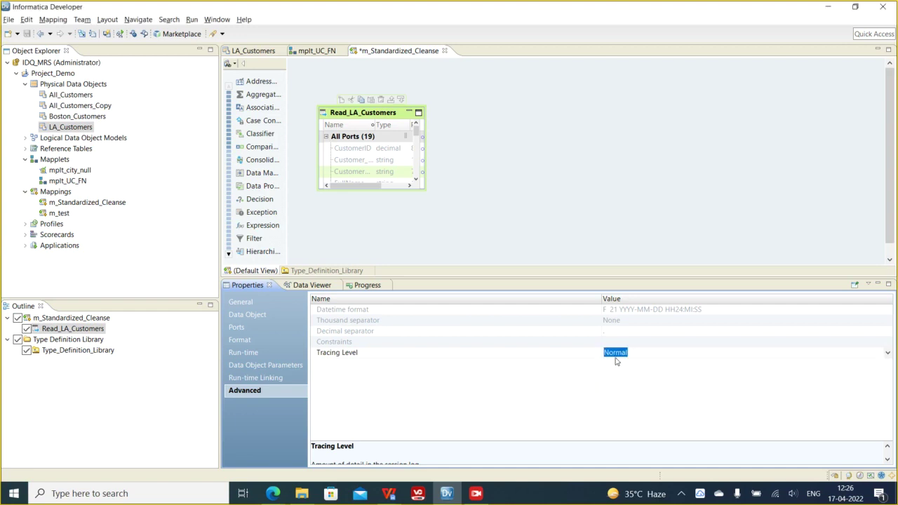
pyautogui.click(527, 187)
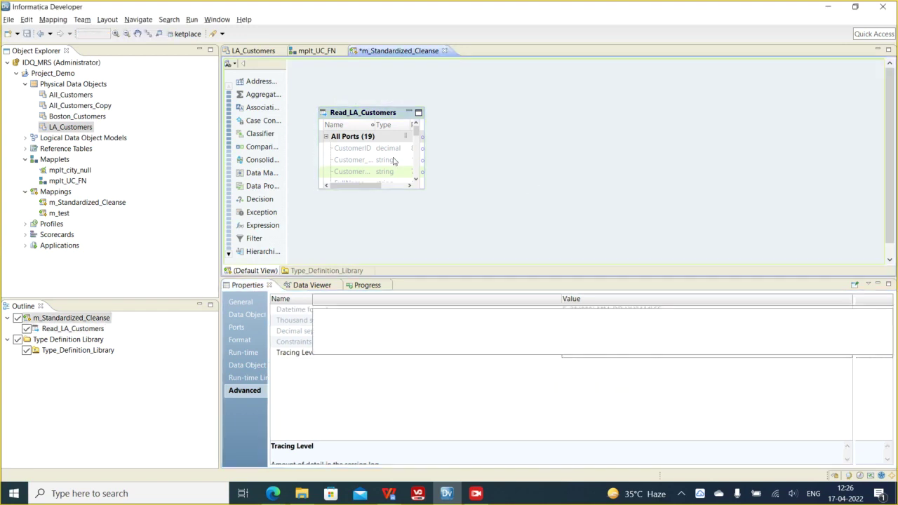
# - Place the mplt_UC_FN mapplet from Object Explorer onto the m_Standardized_Cleanse canvas
pyautogui.click(374, 119)
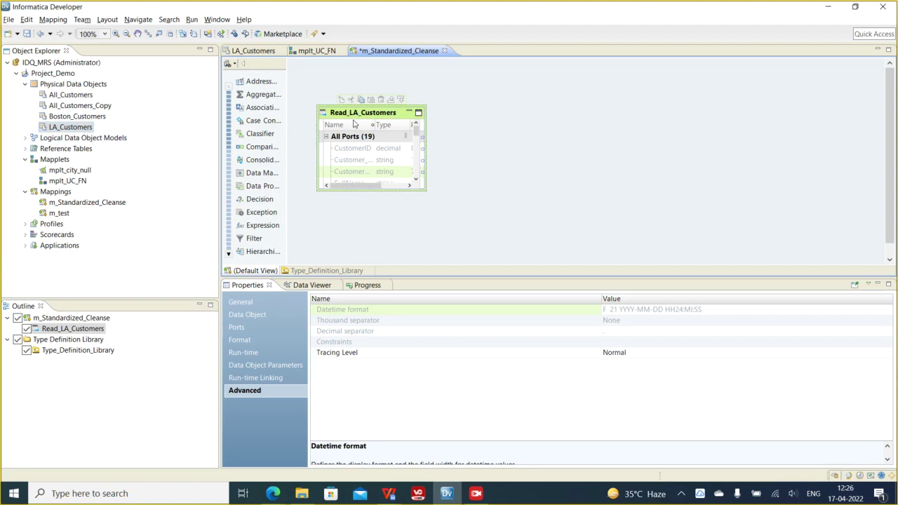
pyautogui.click(469, 126)
pyautogui.rightClick(468, 126)
pyautogui.click(452, 113)
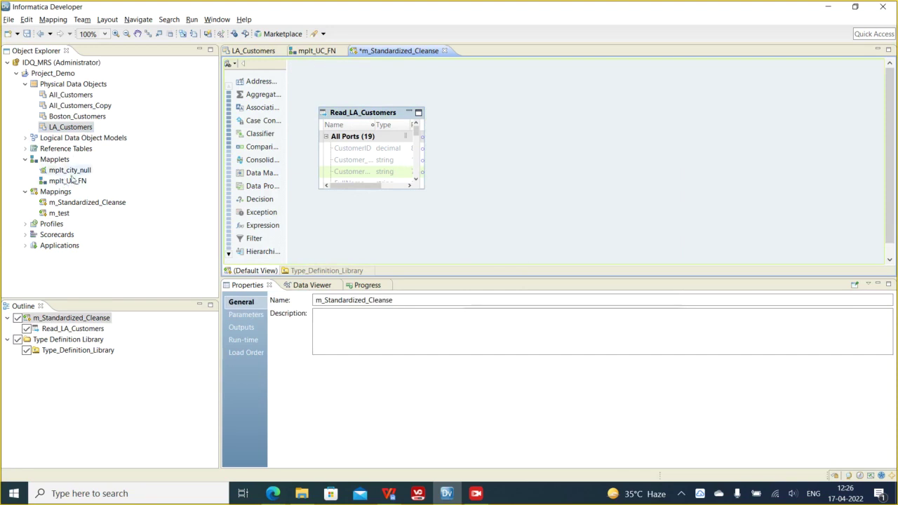
pyautogui.moveTo(67, 183); pyautogui.dragTo(489, 136)
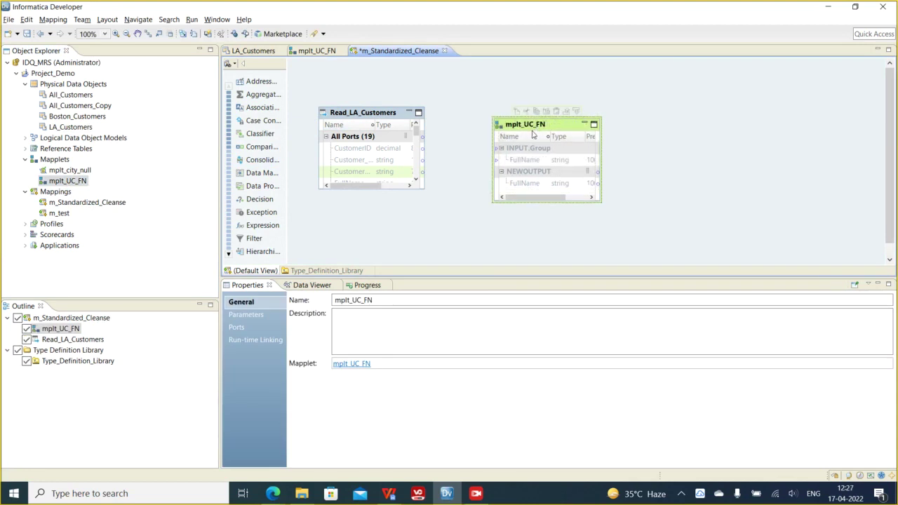
# - Enlarge Read_LA_Customers and link its FullName port to the mapplet's FullName input
pyautogui.moveTo(383, 191); pyautogui.dragTo(400, 238)
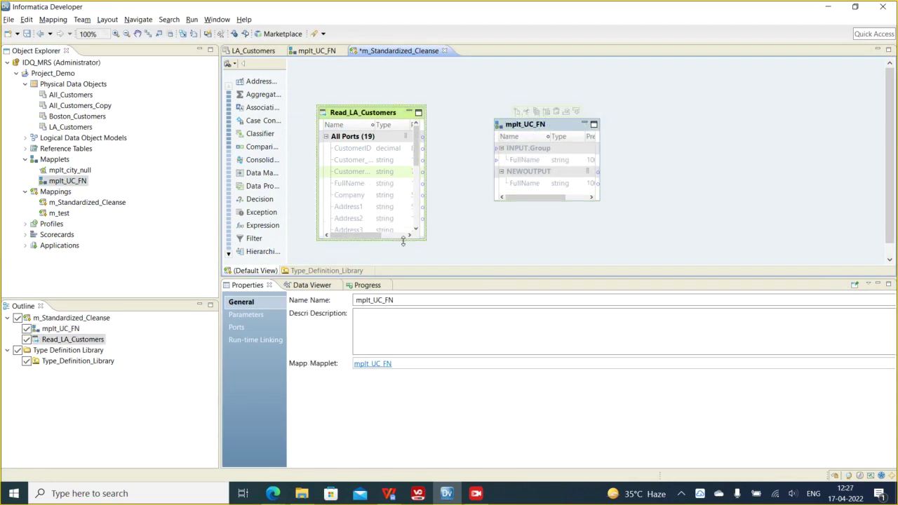
pyautogui.moveTo(349, 185); pyautogui.dragTo(507, 165)
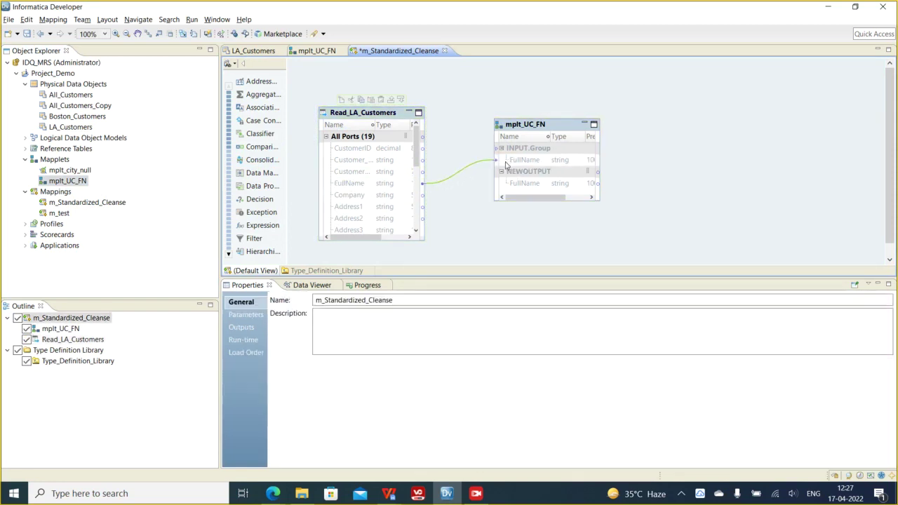
pyautogui.moveTo(534, 124); pyautogui.dragTo(486, 101)
# - Add an Expression transformation to the mapping
pyautogui.rightClick(600, 120)
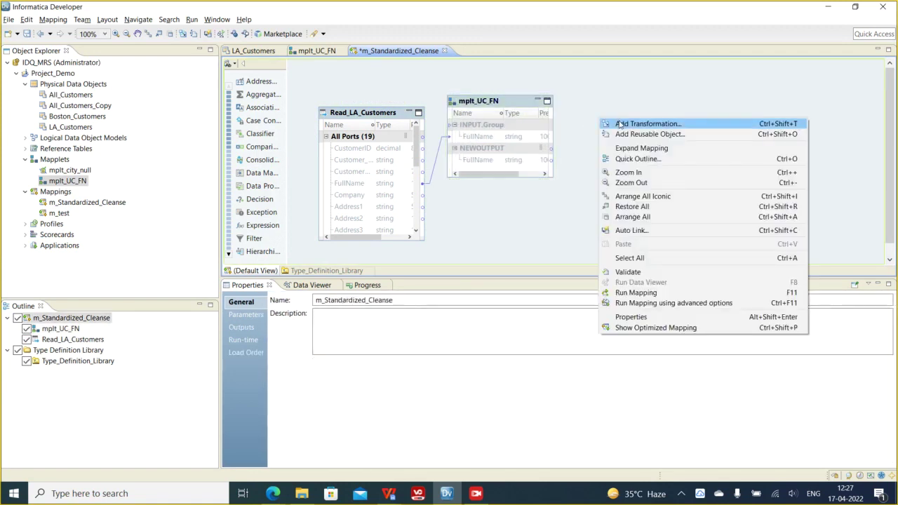
pyautogui.click(614, 124)
pyautogui.write('ex')
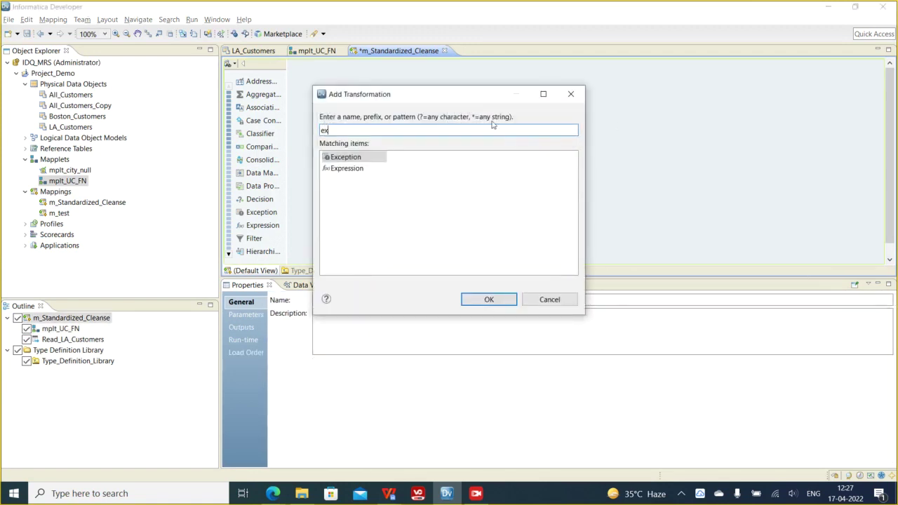
pyautogui.doubleClick(379, 168)
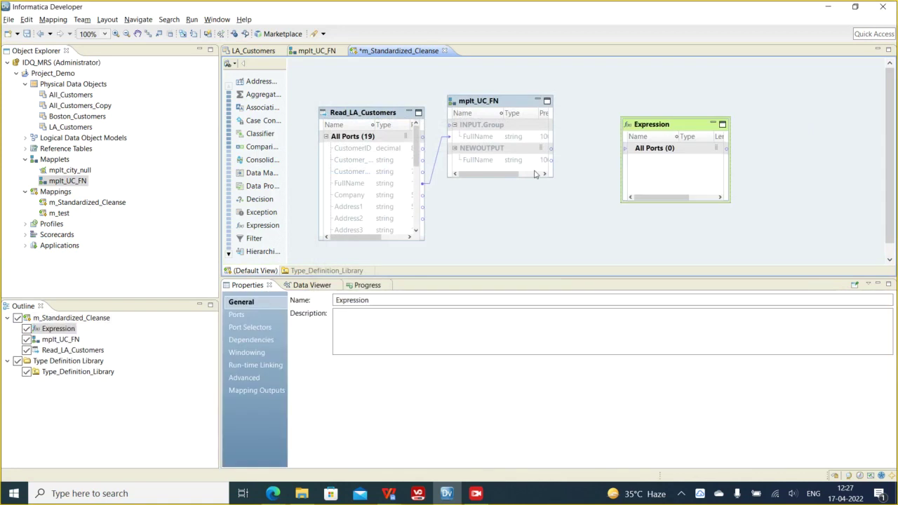
# - Link CustomerID, CustomerTier, Customer_Region and the mapplet's FullName output into the Expression
pyautogui.click(369, 150)
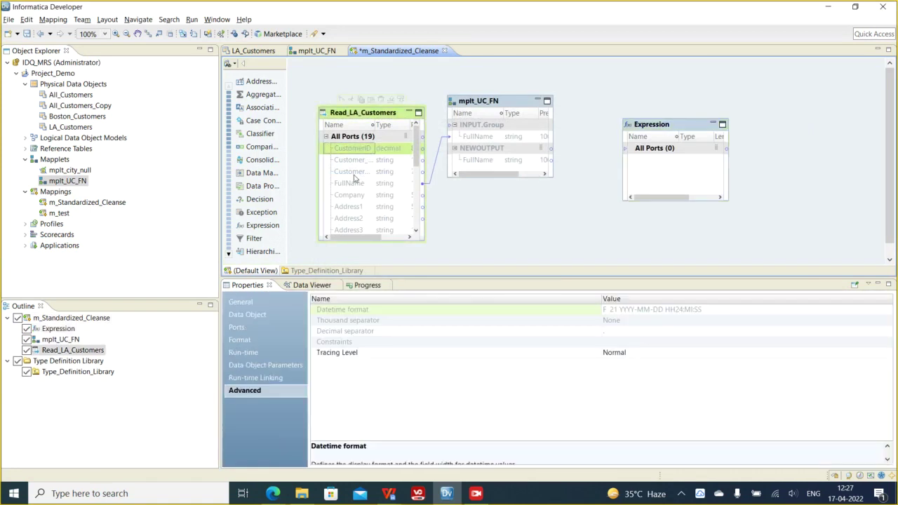
pyautogui.keyDown('ctrl'); pyautogui.click(352, 171); pyautogui.keyUp('ctrl')
pyautogui.keyDown('ctrl'); pyautogui.click(349, 163); pyautogui.keyUp('ctrl')
pyautogui.moveTo(349, 163); pyautogui.dragTo(658, 156)
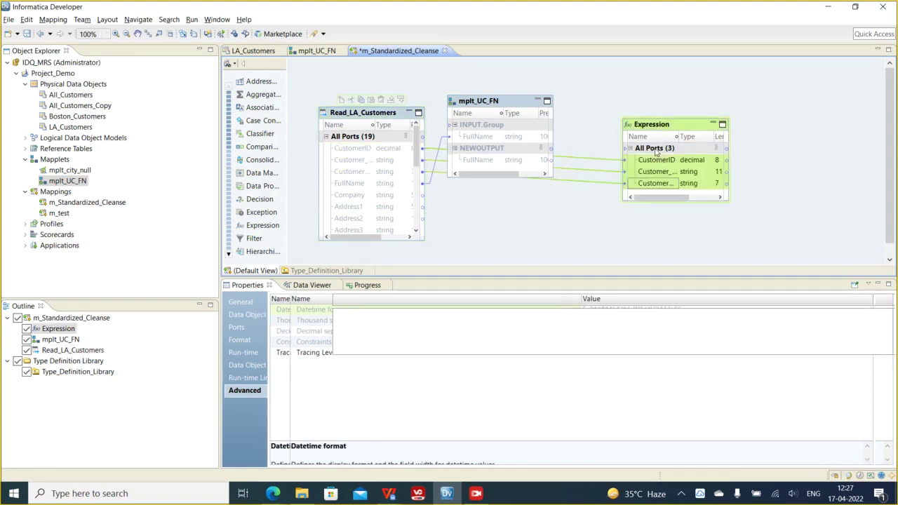
pyautogui.moveTo(481, 161); pyautogui.dragTo(651, 151)
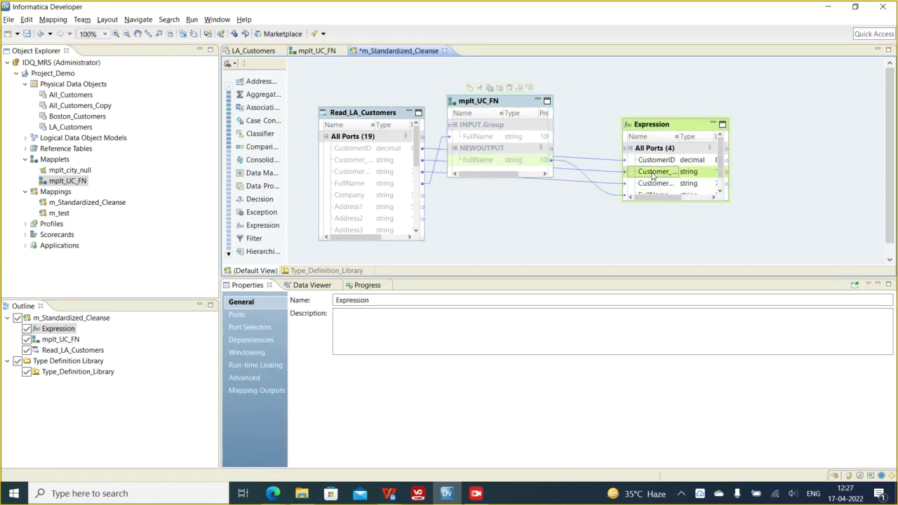
# - Link Read_LA_Customers' ports Company through Status into the Expression
pyautogui.click(353, 202)
pyautogui.scroll(-5, 354, 204)
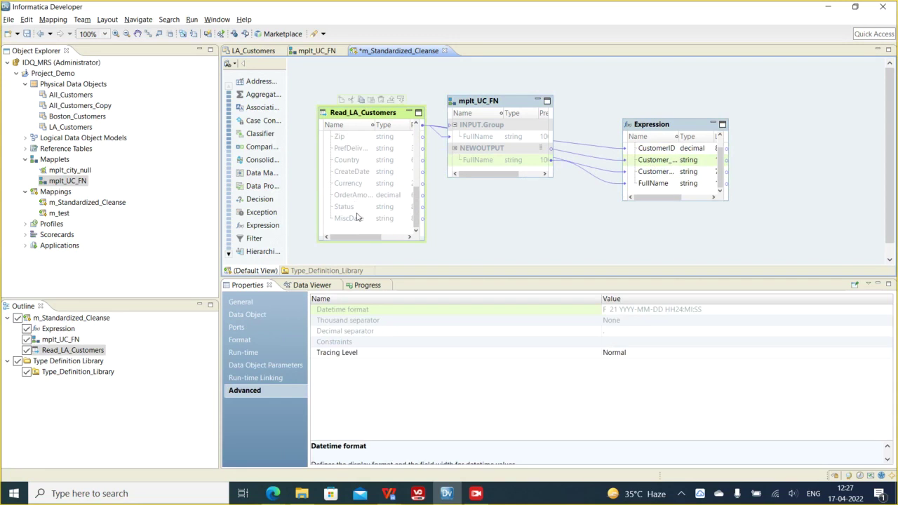
pyautogui.click(347, 207)
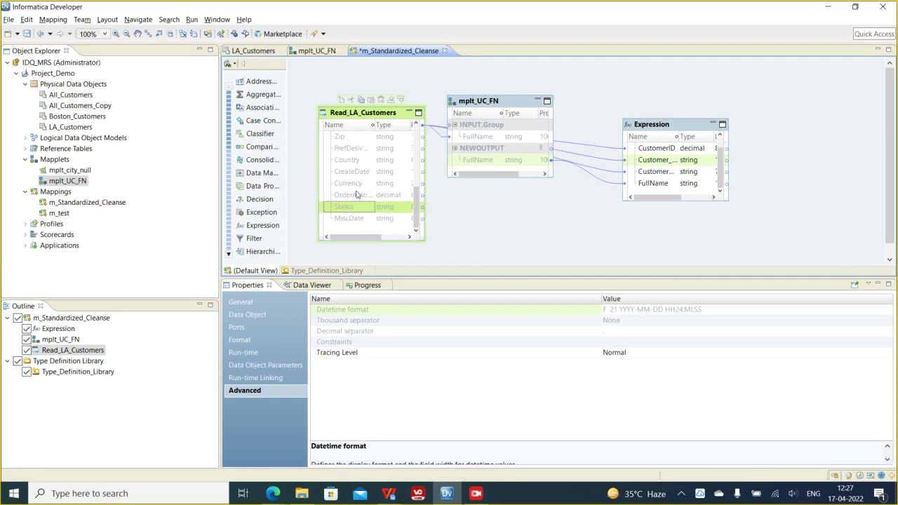
pyautogui.scroll(5, 355, 197)
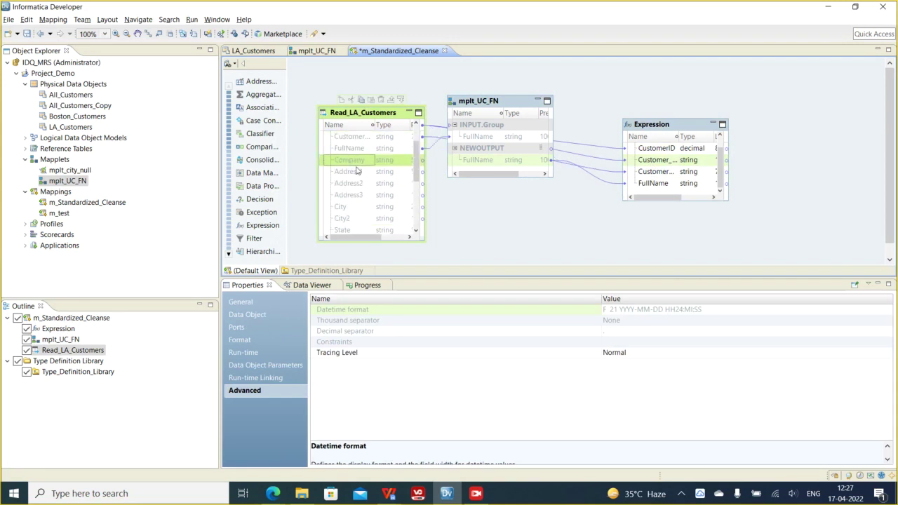
pyautogui.scroll(-5, 365, 186)
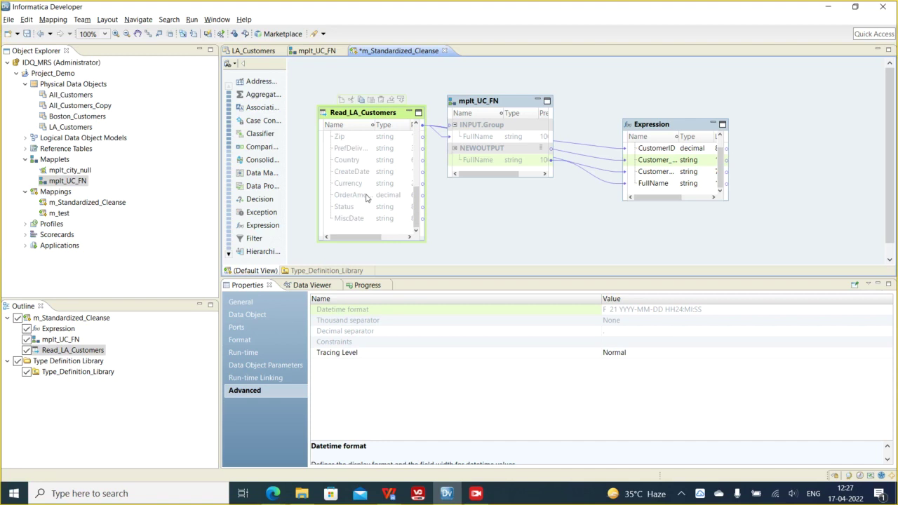
pyautogui.scroll(5, 351, 203)
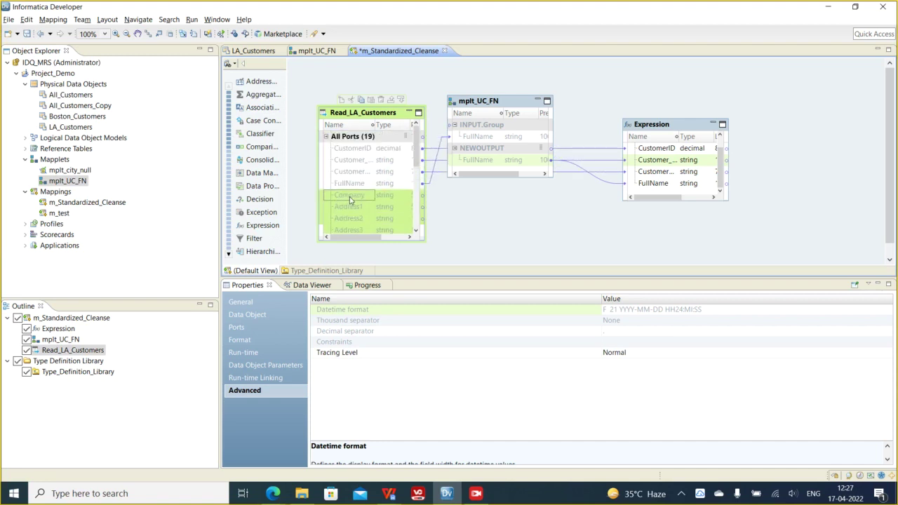
pyautogui.scroll(-5, 351, 204)
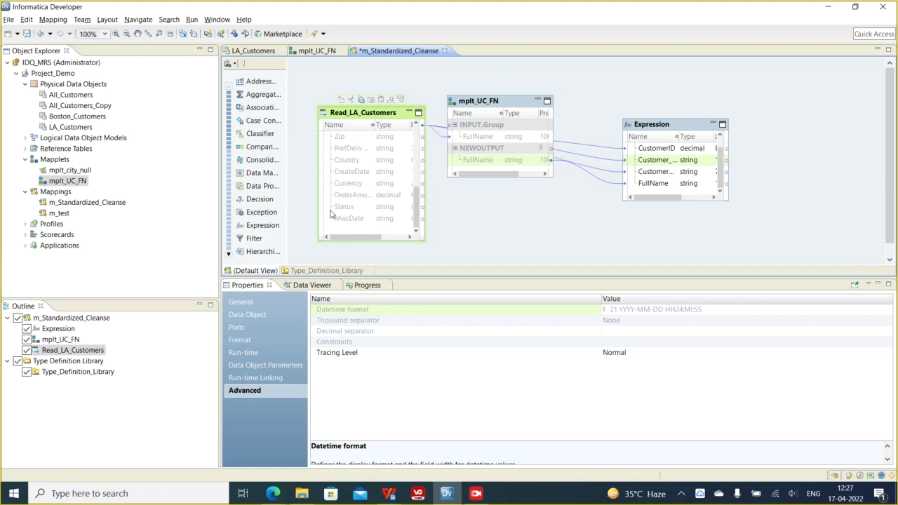
pyautogui.keyDown('shift'); pyautogui.click(348, 210); pyautogui.keyUp('shift')
pyautogui.moveTo(353, 184); pyautogui.dragTo(646, 199)
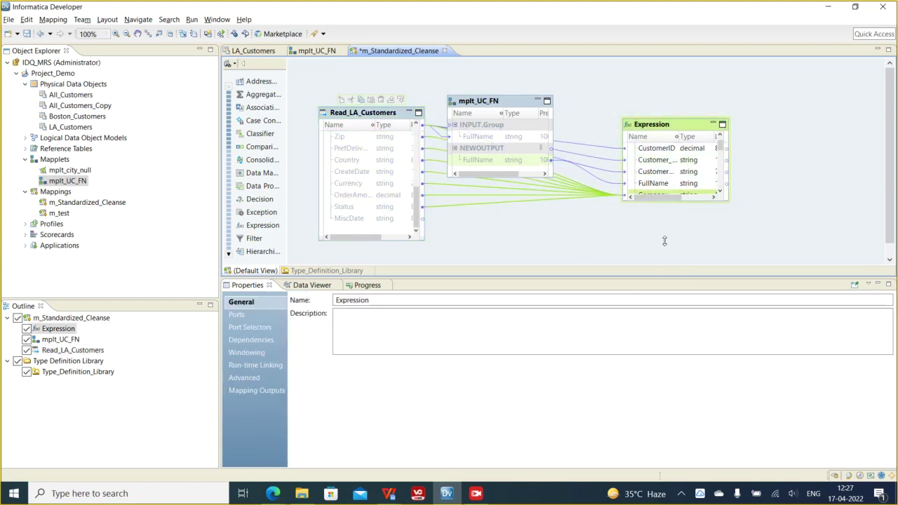
# - Enlarge the Expression to show its 18 ports
pyautogui.moveTo(666, 249); pyautogui.dragTo(670, 245)
pyautogui.click(658, 213)
pyautogui.scroll(-3, 658, 212)
pyautogui.scroll(3, 658, 214)
pyautogui.scroll(2, 658, 214)
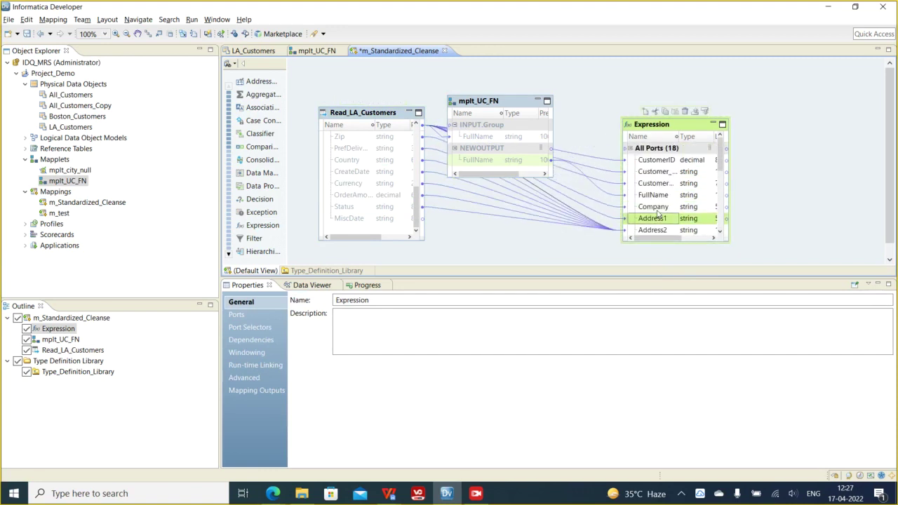
# - Run the Data Viewer on the Expression, widen FullName, and scroll the 500 uppercase rows
pyautogui.rightClick(661, 129)
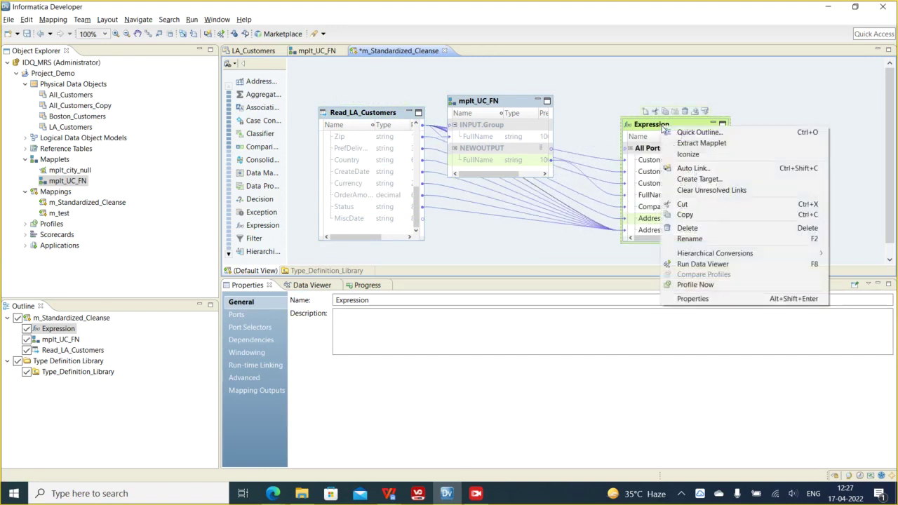
pyautogui.click(699, 264)
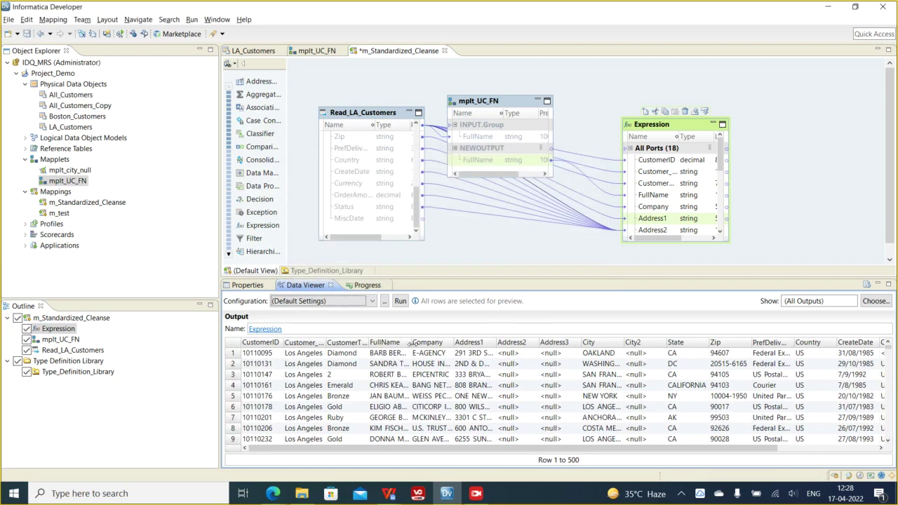
pyautogui.moveTo(412, 342); pyautogui.dragTo(470, 345)
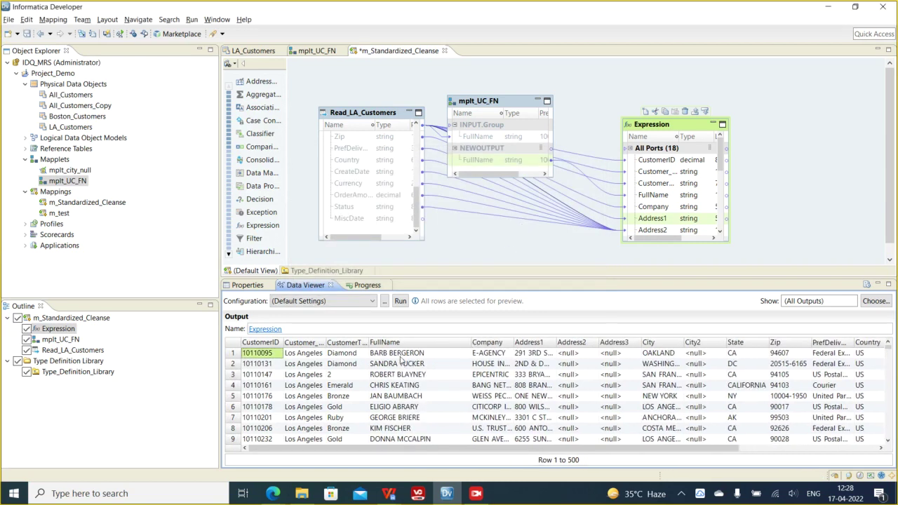
pyautogui.click(402, 377)
pyautogui.scroll(-2, 427, 405)
pyautogui.scroll(-9, 428, 405)
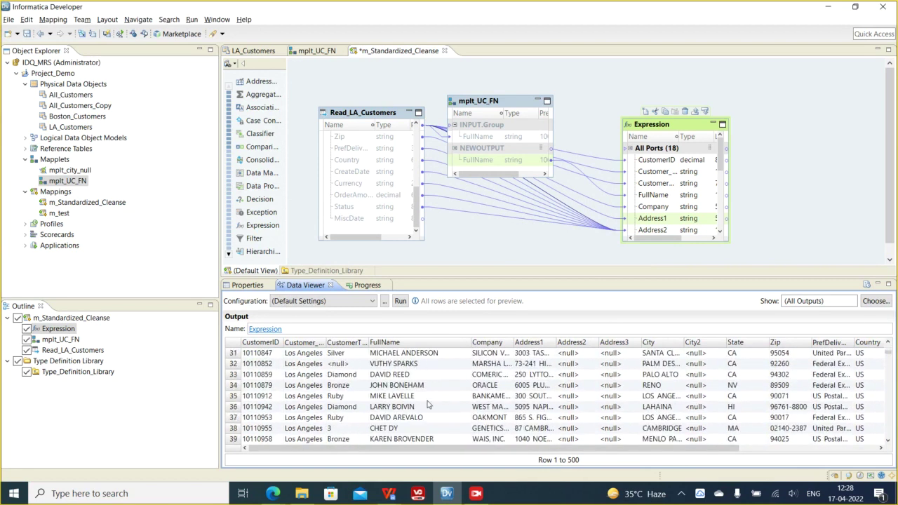
pyautogui.scroll(10, 421, 389)
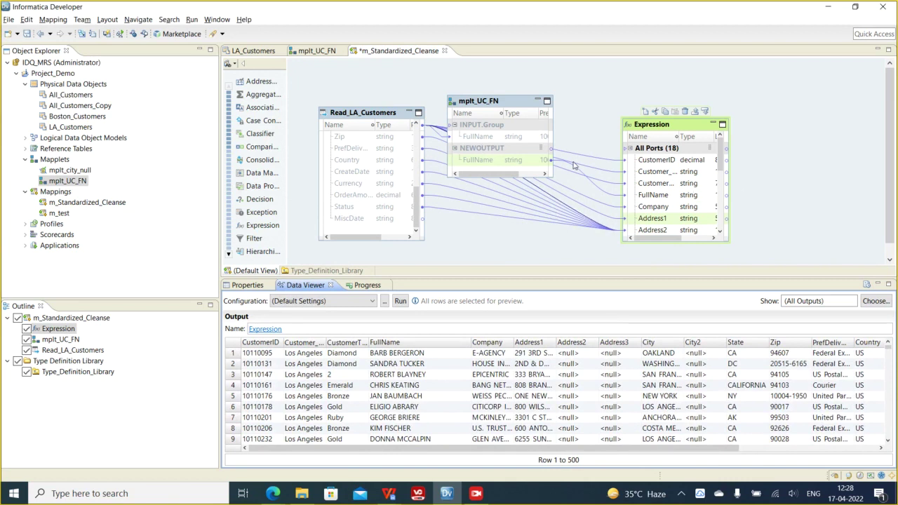
# - Rename Case_Converter's FullName ports in mplt_UC_FN to input_uc and output_uc
pyautogui.click(319, 51)
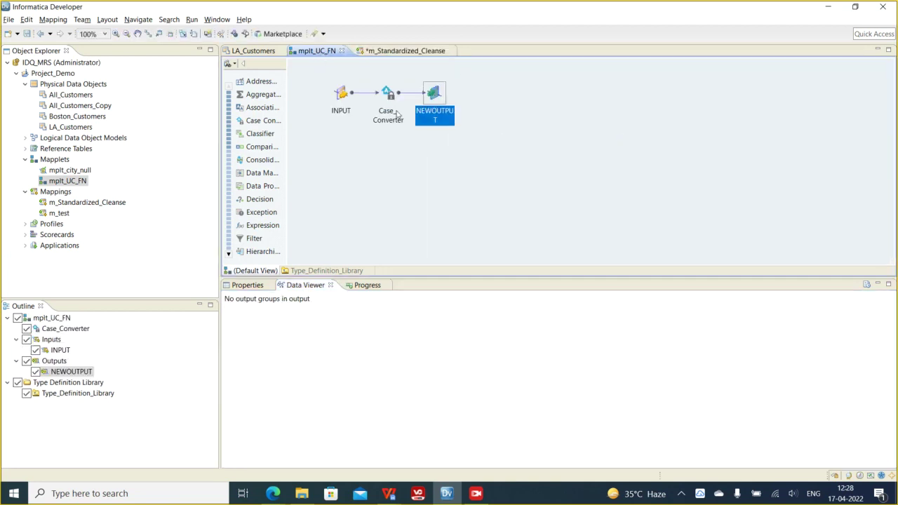
pyautogui.doubleClick(386, 96)
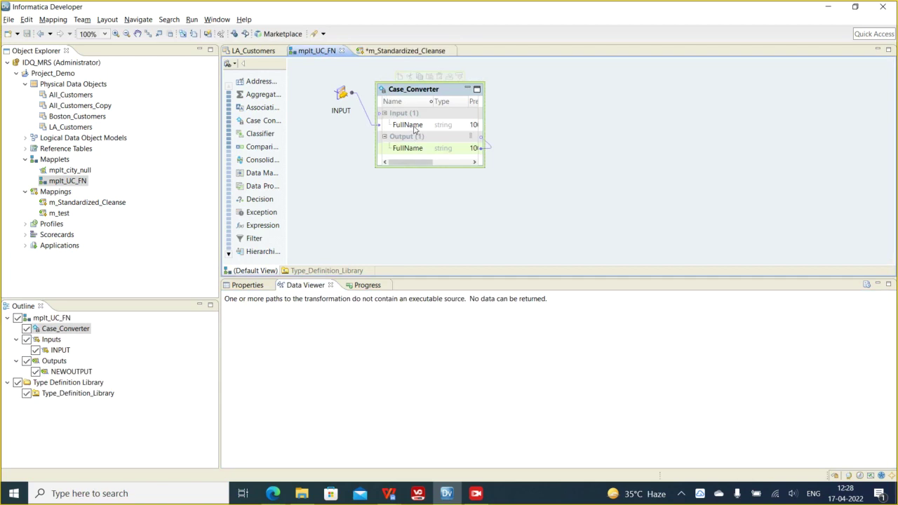
pyautogui.click(414, 126)
pyautogui.write('input_uc')
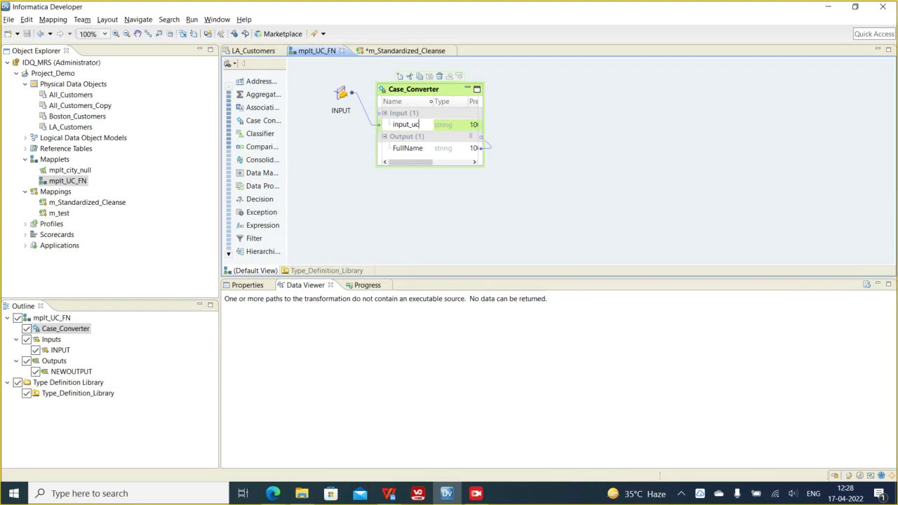
pyautogui.click(412, 151)
pyautogui.click(412, 150)
pyautogui.write('output_uc')
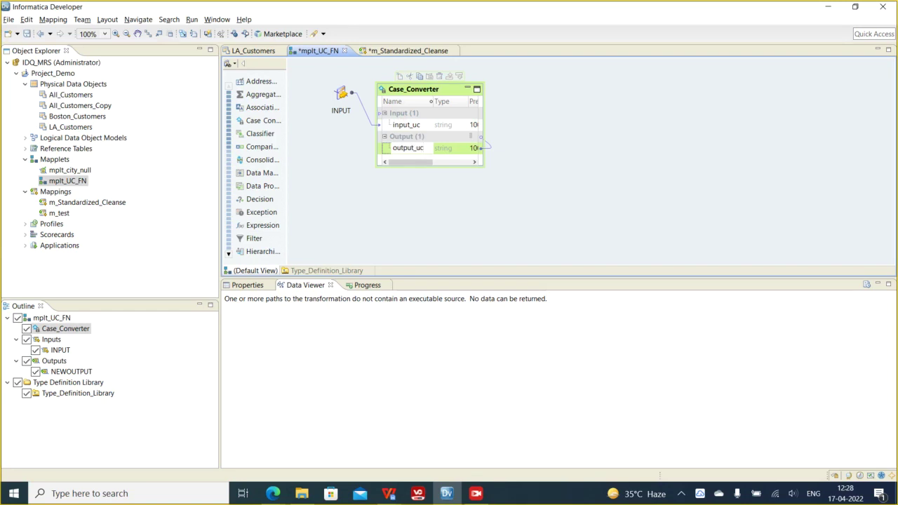
pyautogui.click(441, 195)
# - Arrange all mapplet objects as icons, save mplt_UC_FN, and return to m_Standardized_Cleanse
pyautogui.moveTo(423, 96); pyautogui.dragTo(366, 95)
pyautogui.rightClick(504, 106)
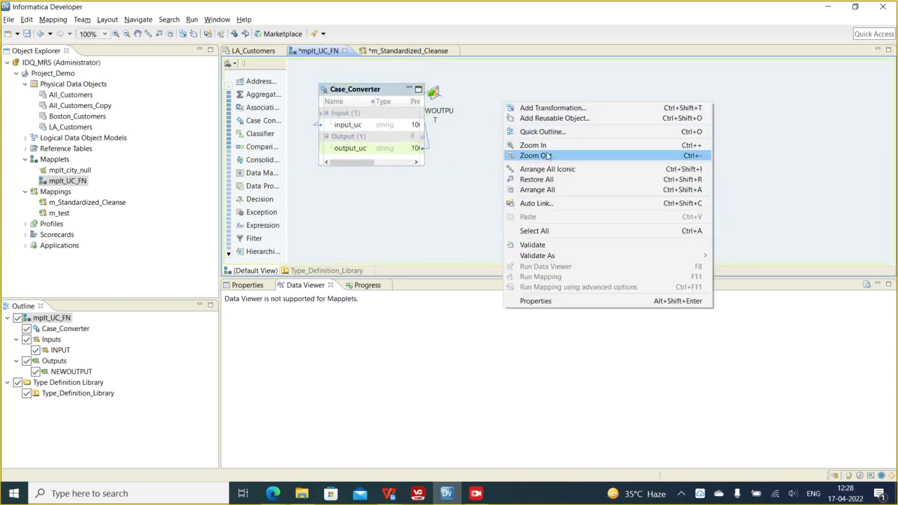
pyautogui.click(547, 168)
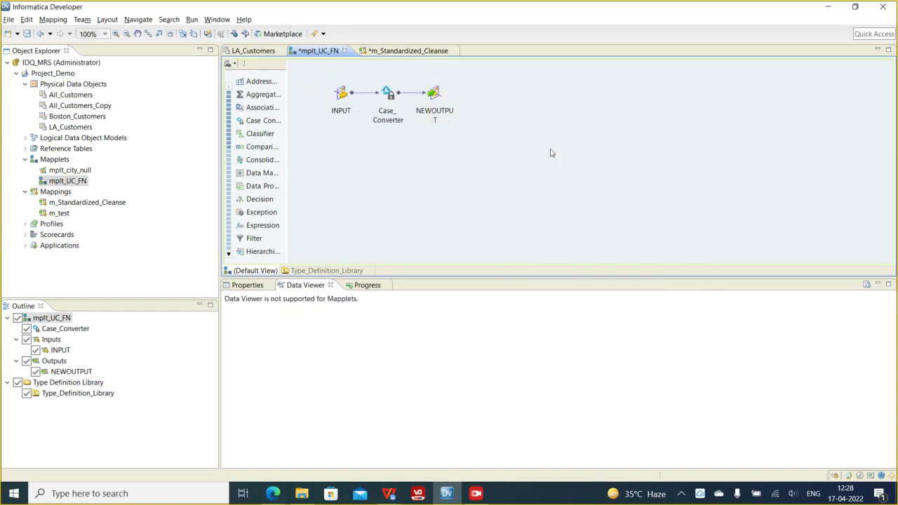
pyautogui.hotkey('ctrl', 's')
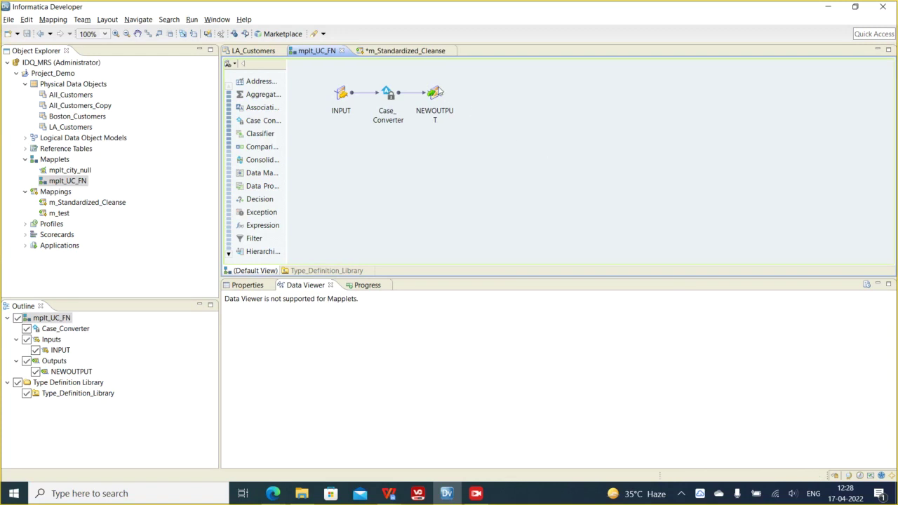
pyautogui.click(402, 51)
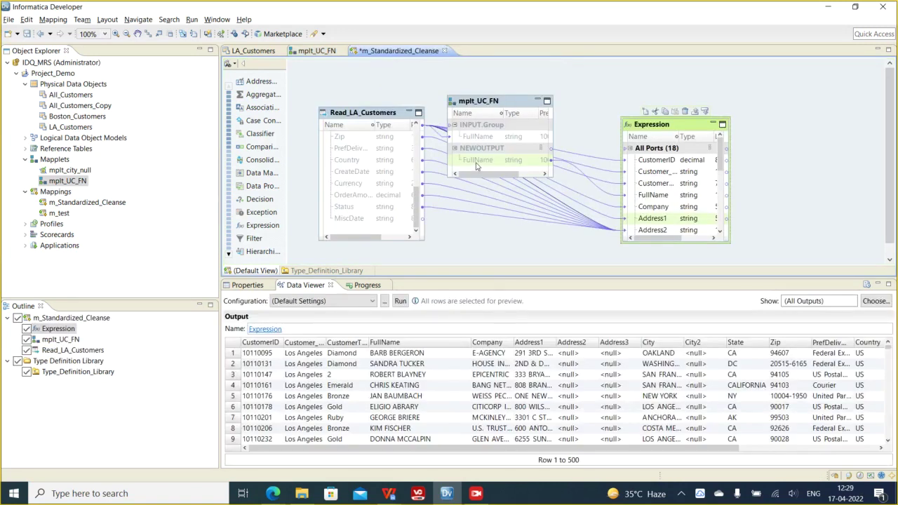
# - Delete the mplt_UC_FN instance from the m_Standardized_Cleanse mapping
pyautogui.click(482, 106)
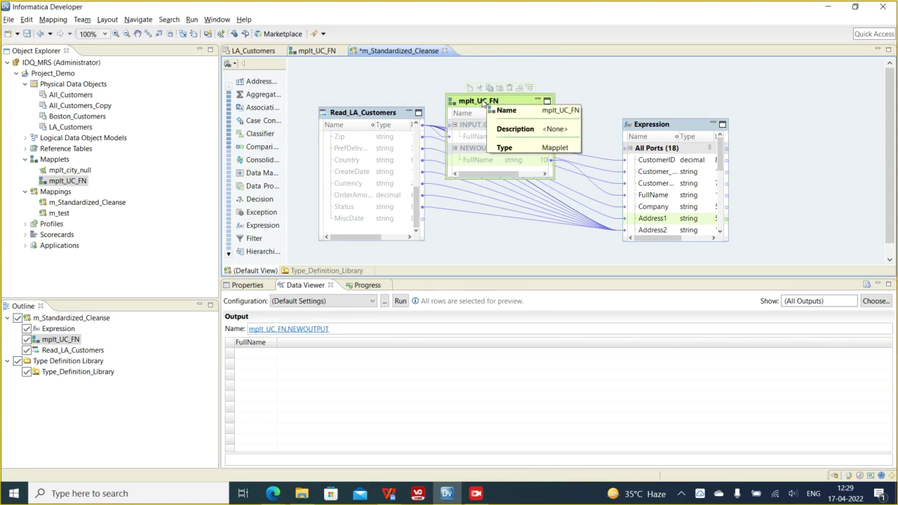
pyautogui.rightClick(483, 103)
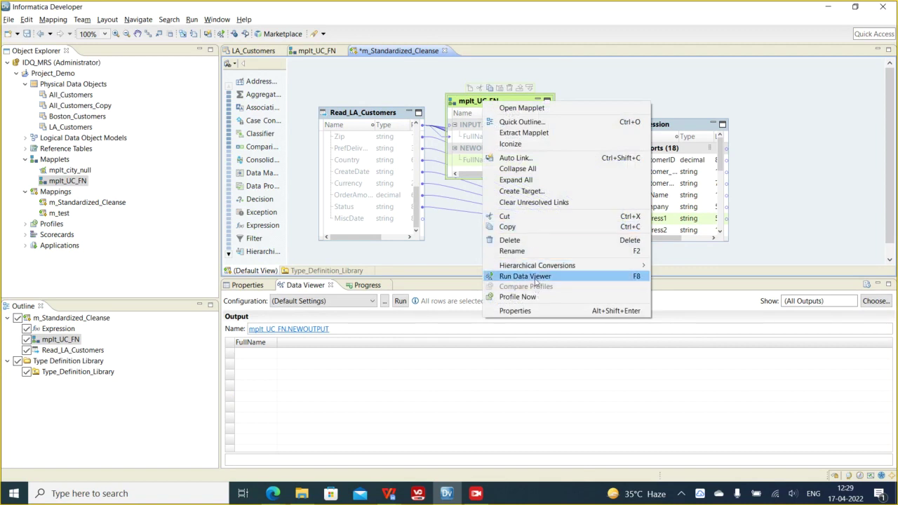
pyautogui.click(525, 241)
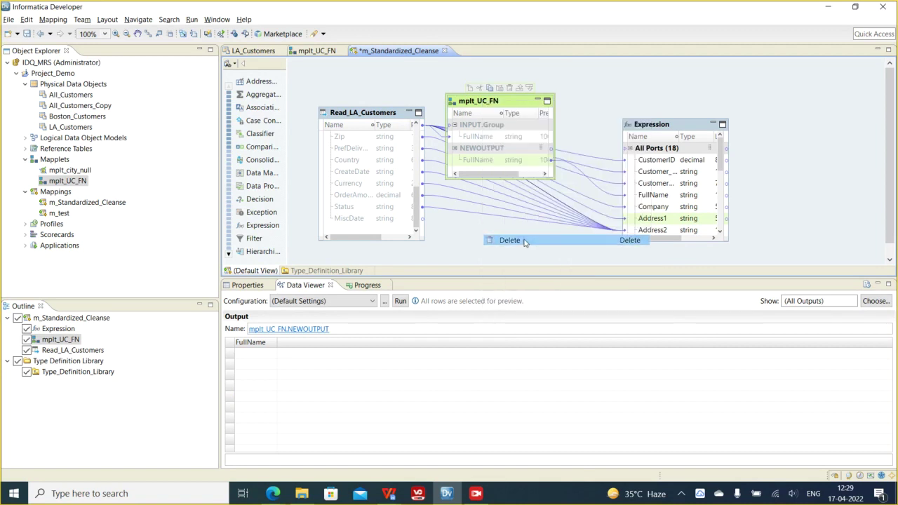
pyautogui.click(513, 252)
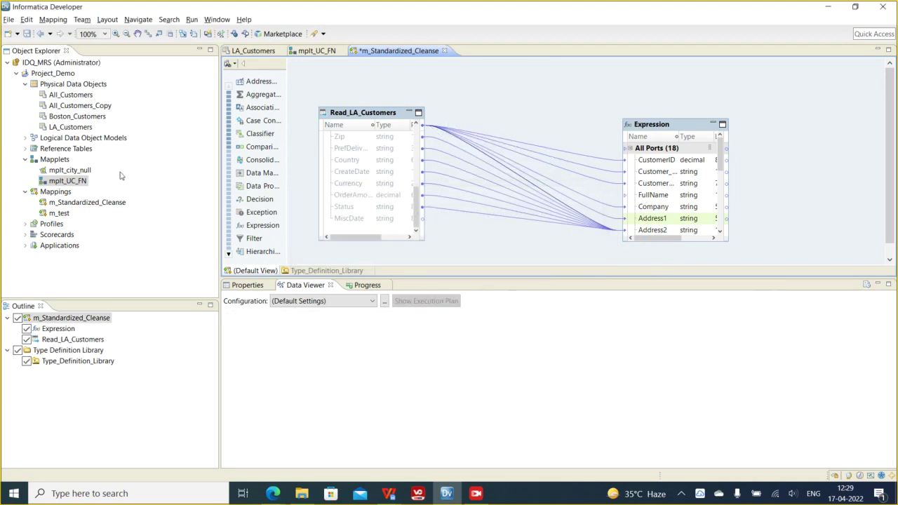
# - Re-add mplt_UC_FN, delete it again, and switch to the mplt_UC_FN mapplet editor
pyautogui.moveTo(83, 184); pyautogui.dragTo(493, 111)
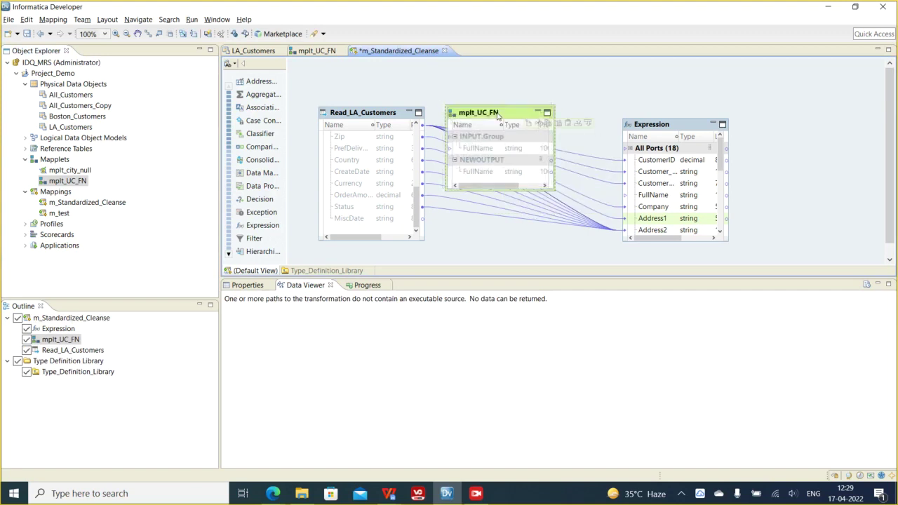
pyautogui.rightClick(507, 116)
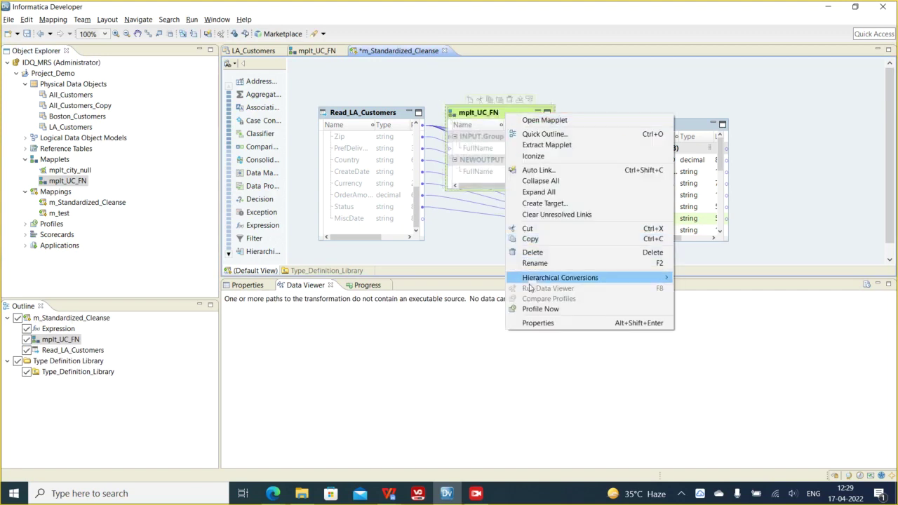
pyautogui.click(526, 252)
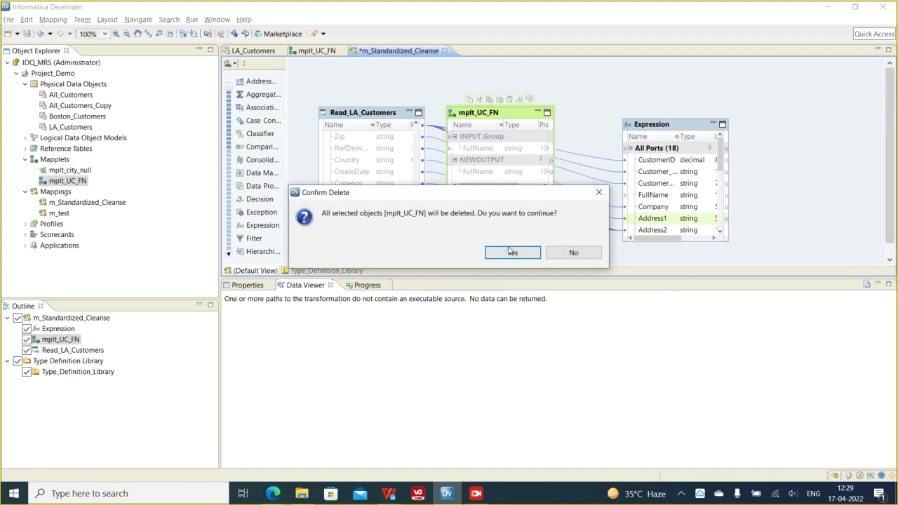
pyautogui.click(512, 252)
pyautogui.click(313, 52)
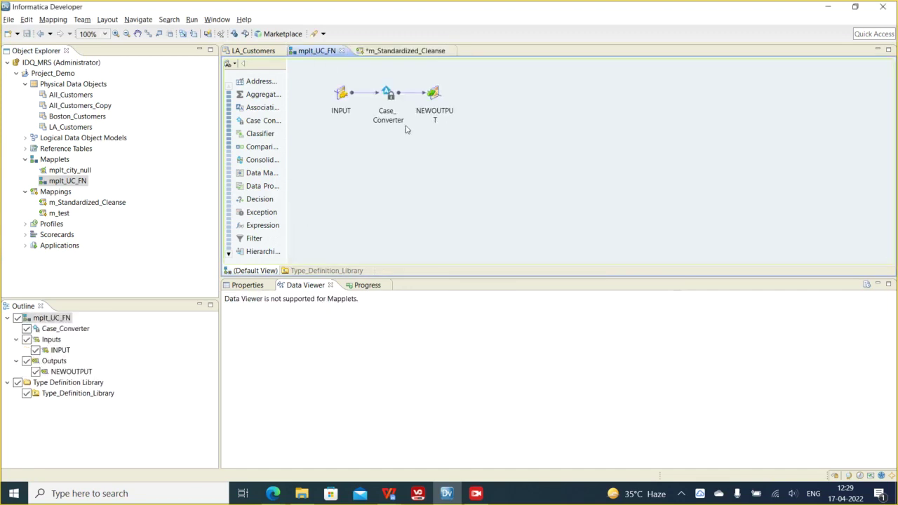
# - Rename the INPUT transformation's FullName port to input_uc
pyautogui.click(248, 285)
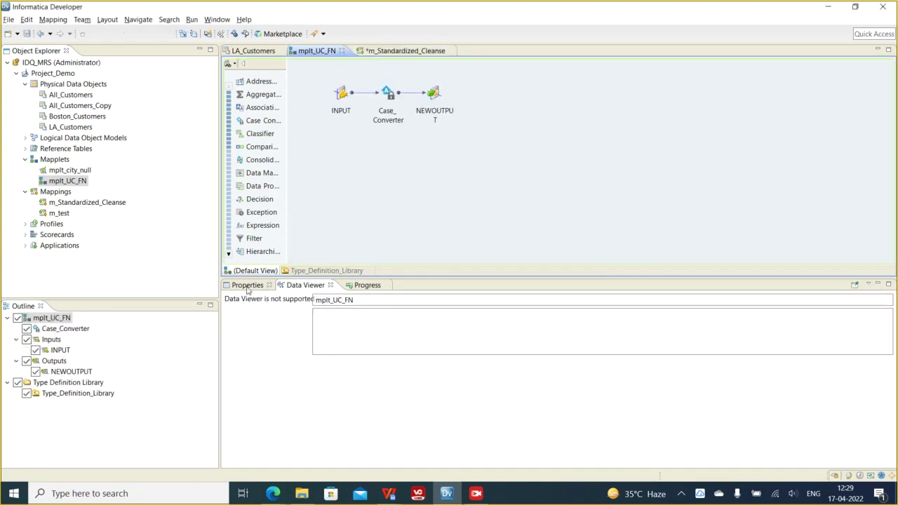
pyautogui.click(341, 99)
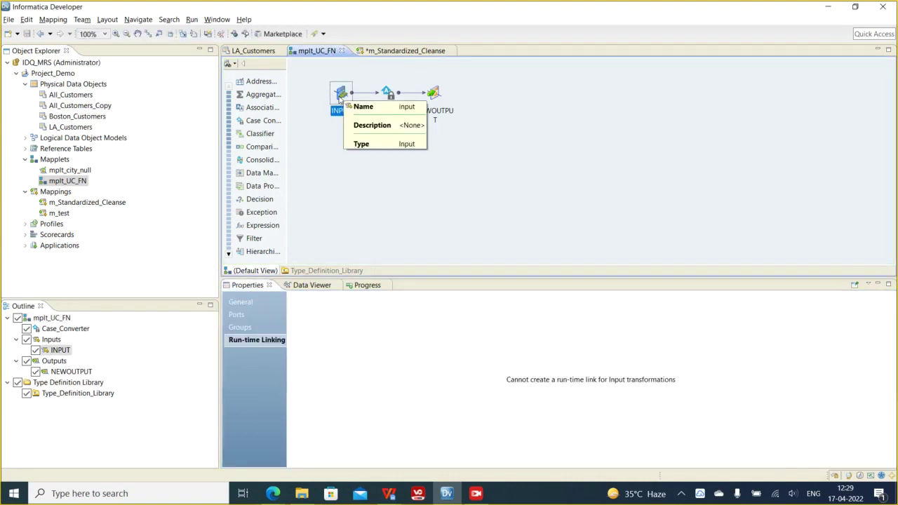
pyautogui.click(237, 315)
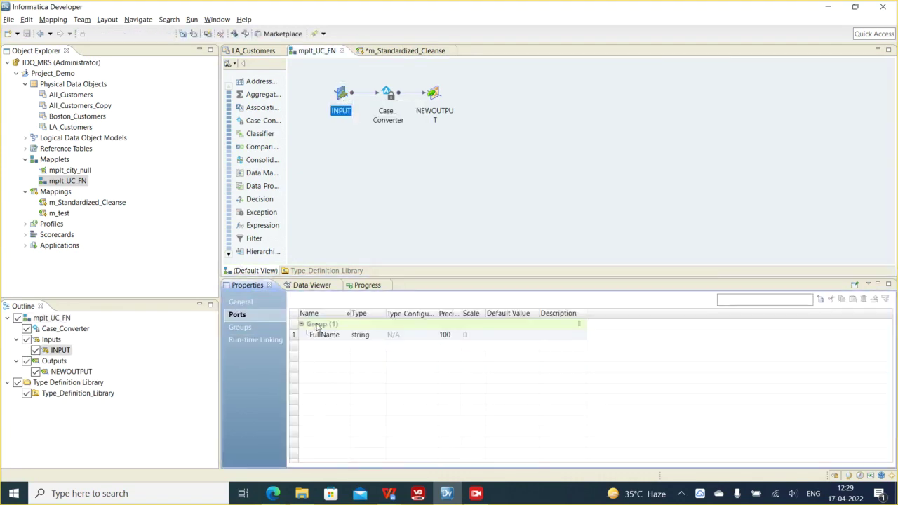
pyautogui.click(318, 335)
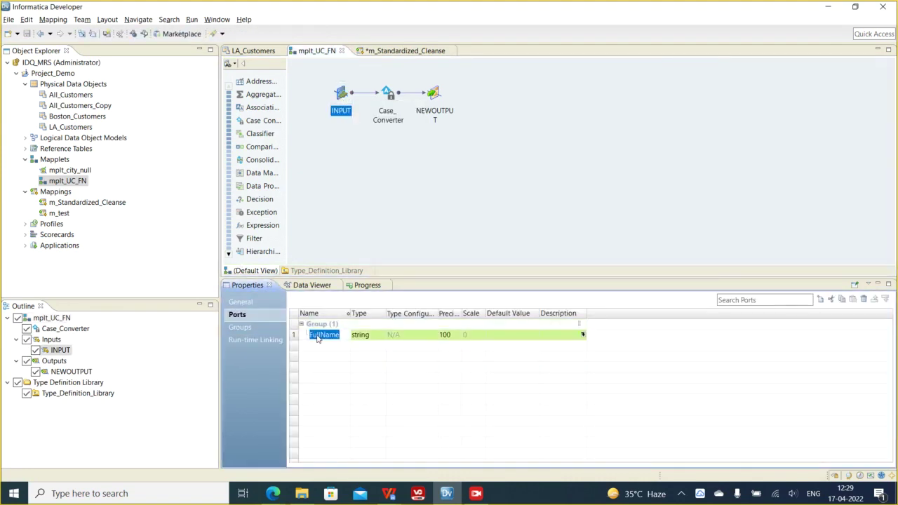
pyautogui.write('i')
pyautogui.click(374, 220)
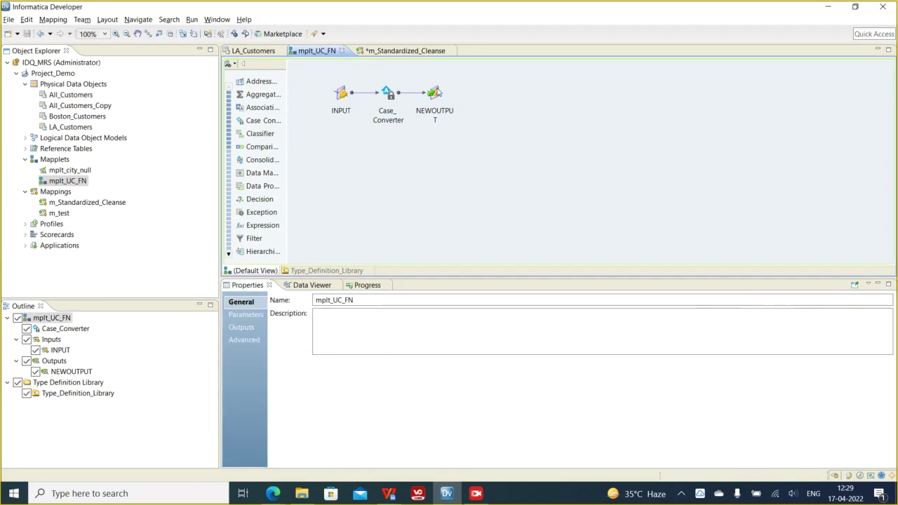
# - Rename NEWOUTPUT's FullName port to output_uc and restore all transformations to full port tables
pyautogui.click(435, 96)
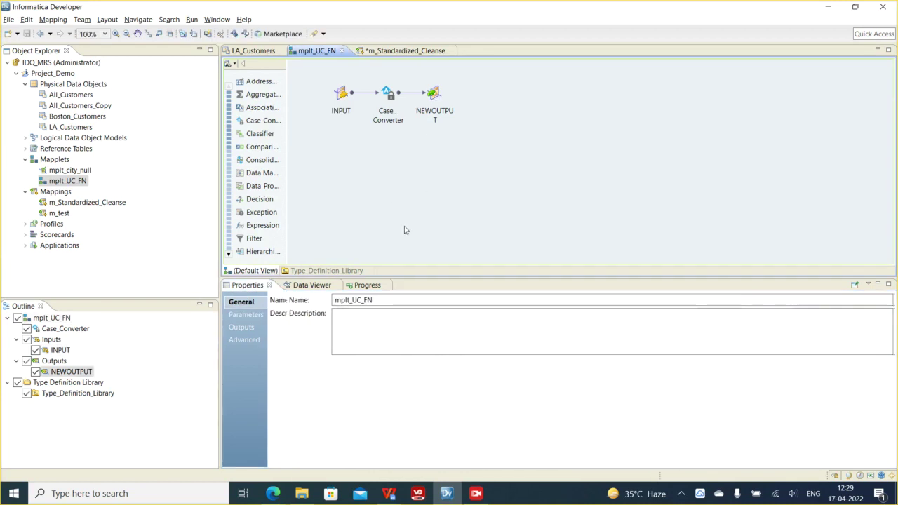
pyautogui.click(322, 326)
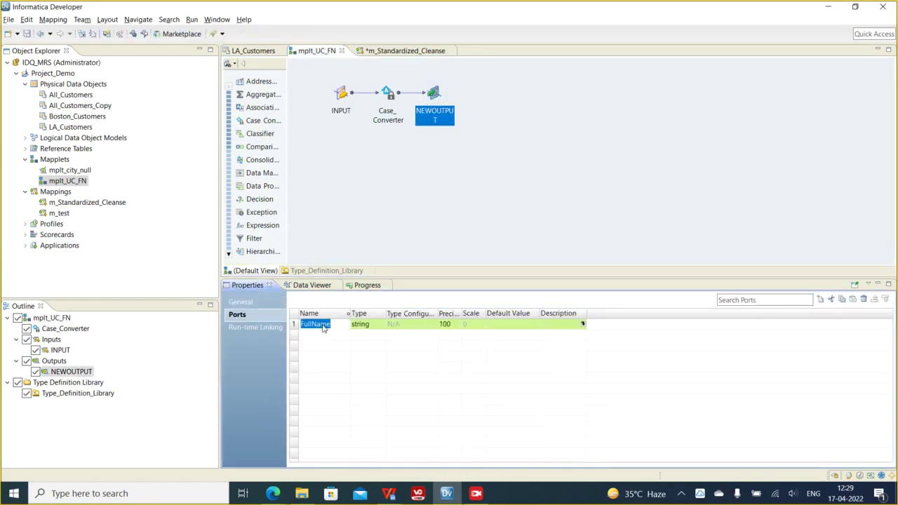
pyautogui.write('output_uc')
pyautogui.click(371, 228)
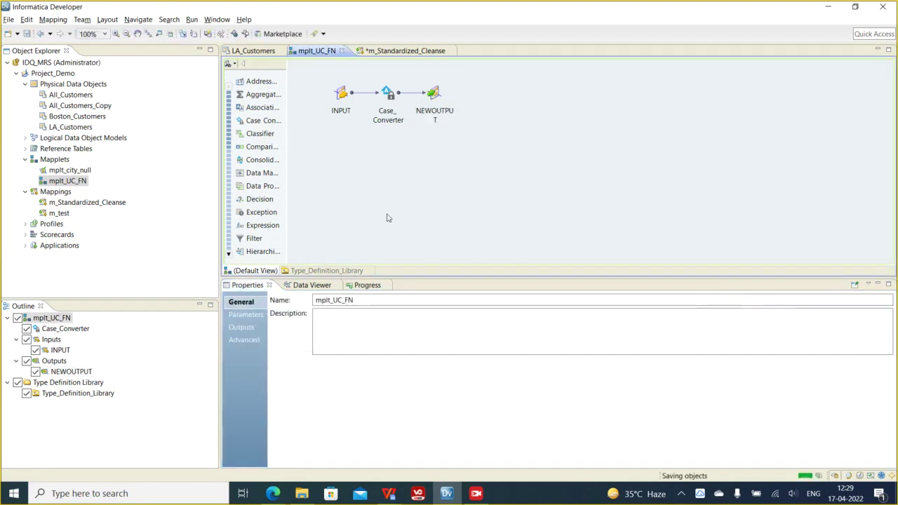
pyautogui.rightClick(438, 172)
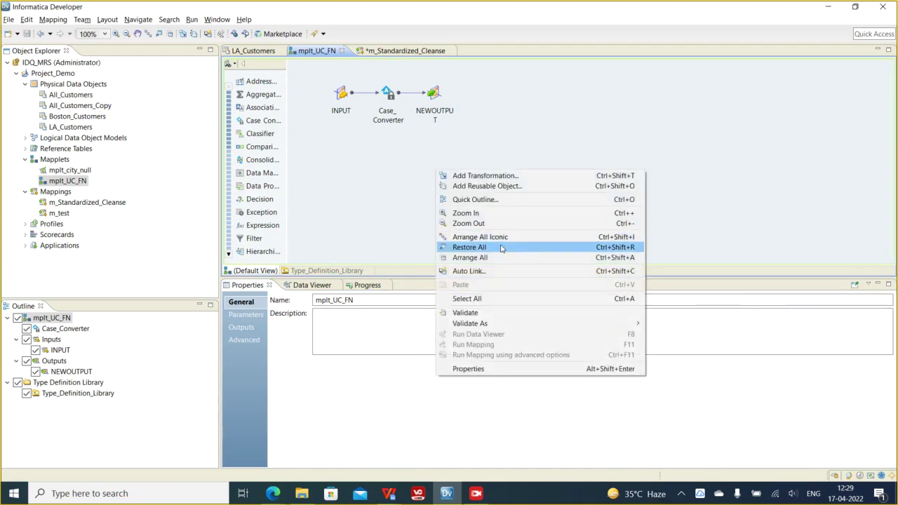
pyautogui.click(506, 248)
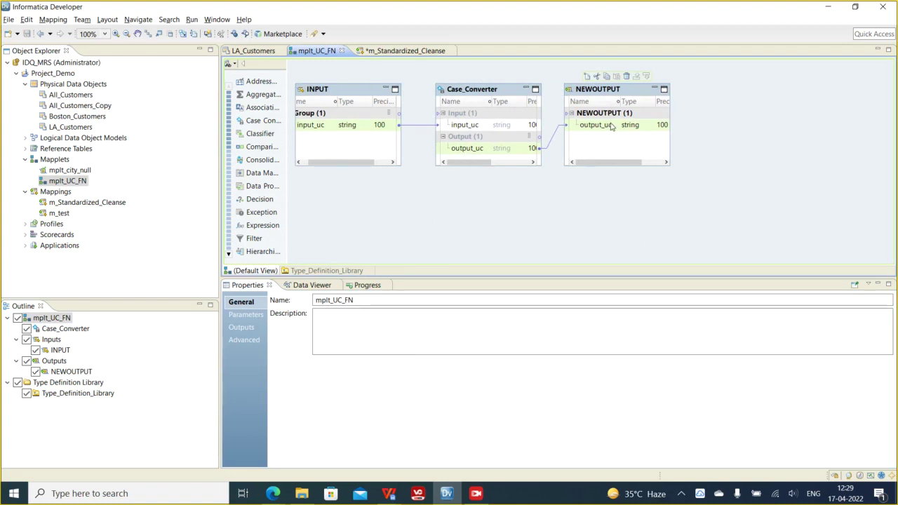
# - Add mplt_UC_FN to m_Standardized_Cleanse, connect FullName to its input, and move it up
pyautogui.click(407, 51)
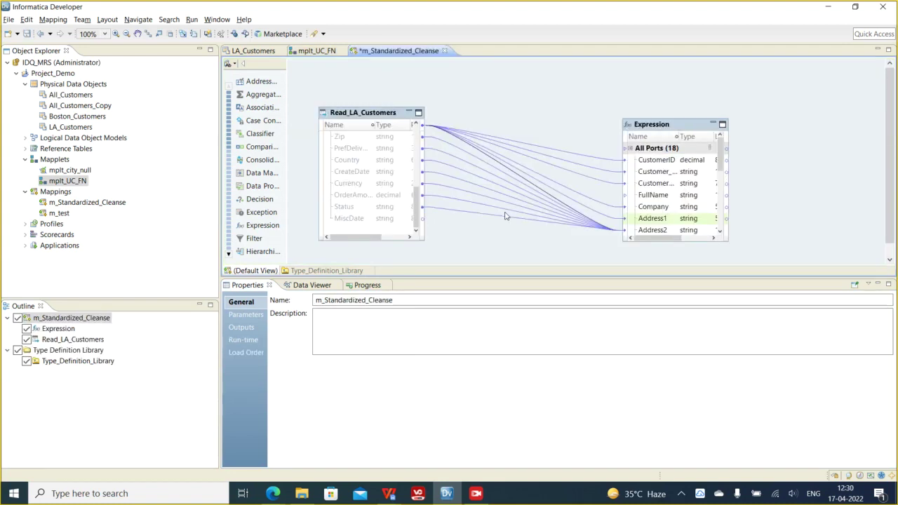
pyautogui.moveTo(74, 184); pyautogui.dragTo(500, 126)
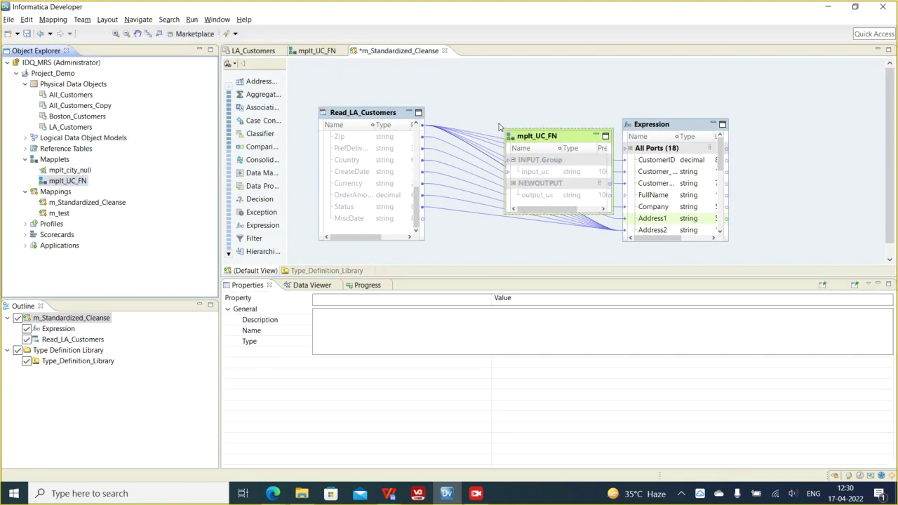
pyautogui.click(353, 160)
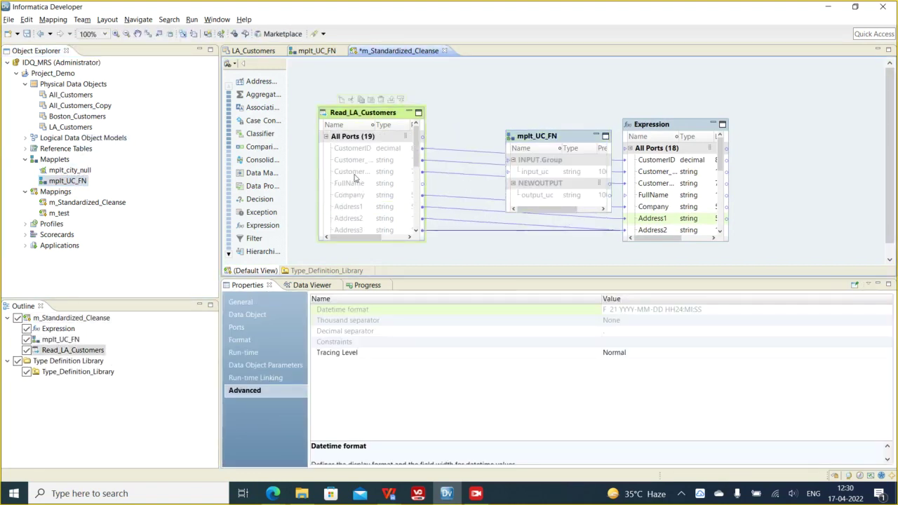
pyautogui.moveTo(354, 183); pyautogui.dragTo(654, 203)
pyautogui.click(596, 140)
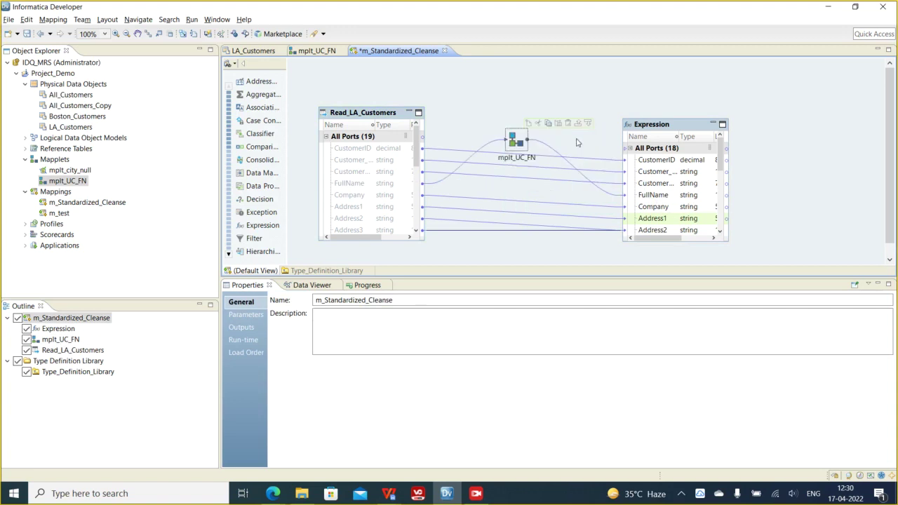
pyautogui.moveTo(517, 140); pyautogui.dragTo(514, 101)
# - Add a second instance, mplt_UC_FN1, and link CustomerTier into its input_uc port
pyautogui.click(81, 182)
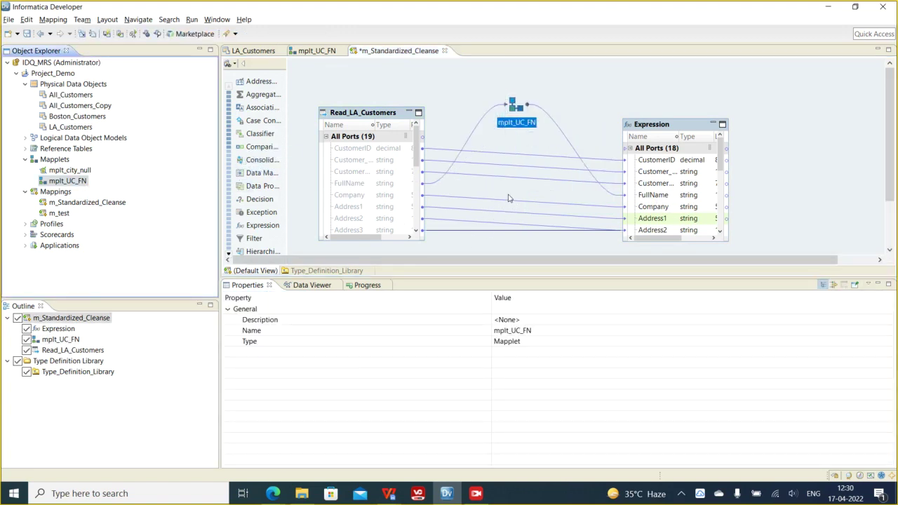
pyautogui.moveTo(509, 199); pyautogui.dragTo(508, 200)
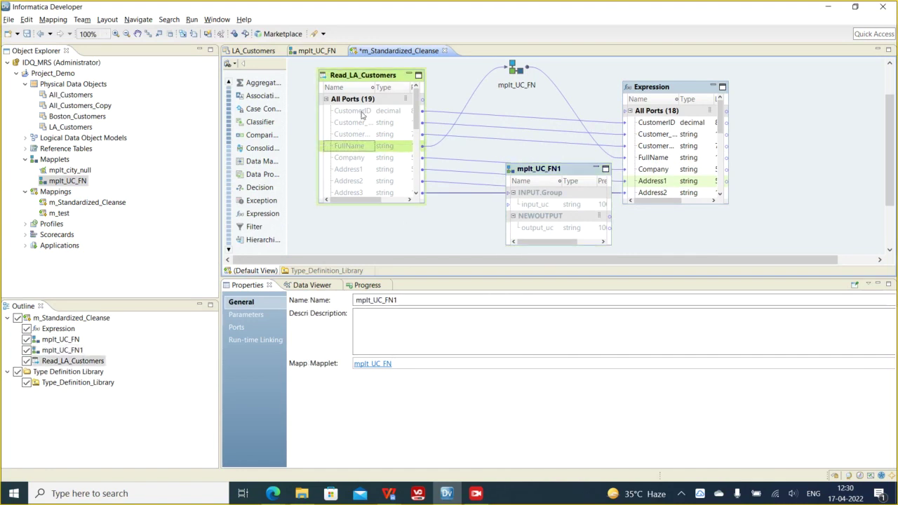
pyautogui.click(360, 125)
pyautogui.moveTo(395, 82); pyautogui.dragTo(401, 78)
pyautogui.click(348, 139)
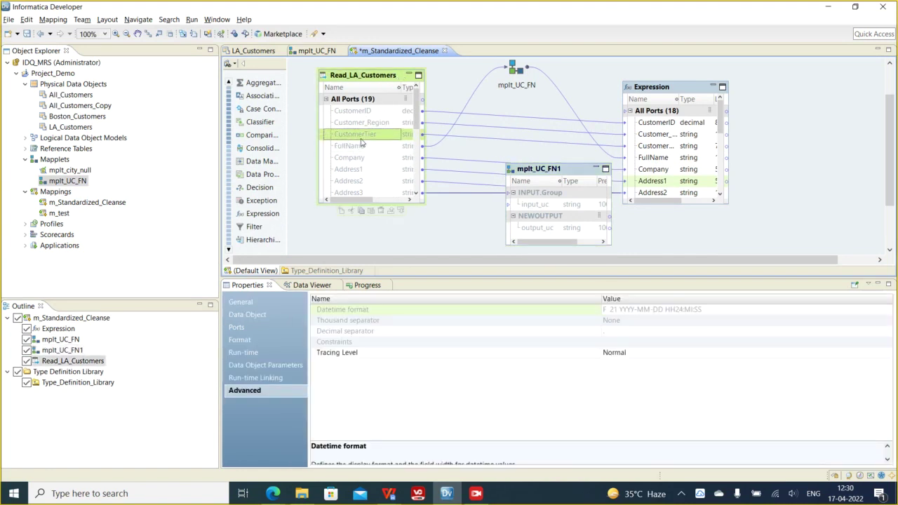
pyautogui.moveTo(379, 134)
pyautogui.mouseDown()
pyautogui.moveTo(528, 204)
pyautogui.moveTo(634, 204)
pyautogui.moveTo(557, 231)
pyautogui.mouseUp()
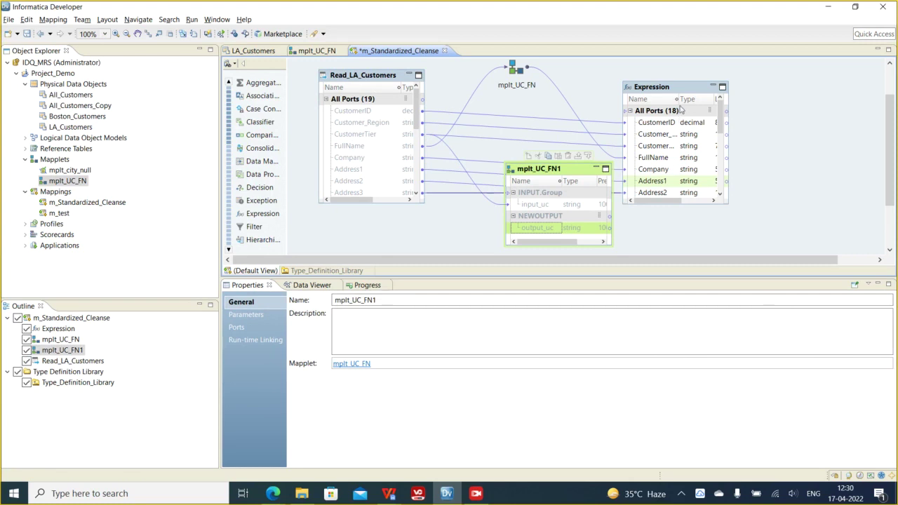
# - Replace the direct CustomerTier link with mplt_UC_FN1's output_uc into the Expression's CustomerTier
pyautogui.moveTo(680, 100); pyautogui.dragTo(698, 99)
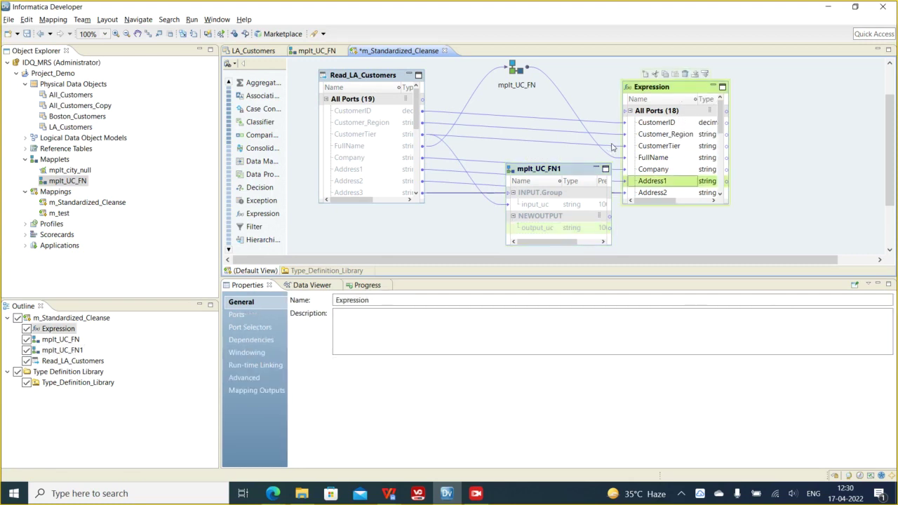
pyautogui.click(614, 151)
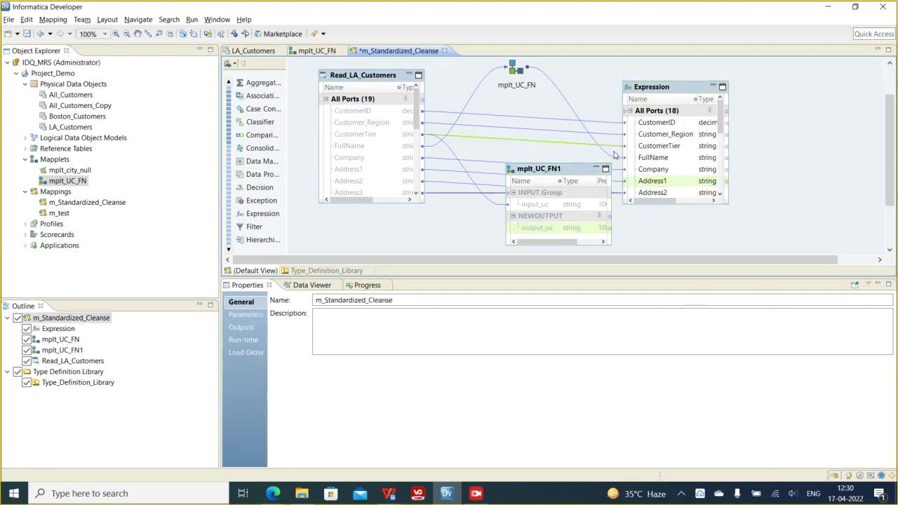
pyautogui.rightClick(617, 150)
pyautogui.click(638, 153)
pyautogui.moveTo(533, 229); pyautogui.dragTo(649, 146)
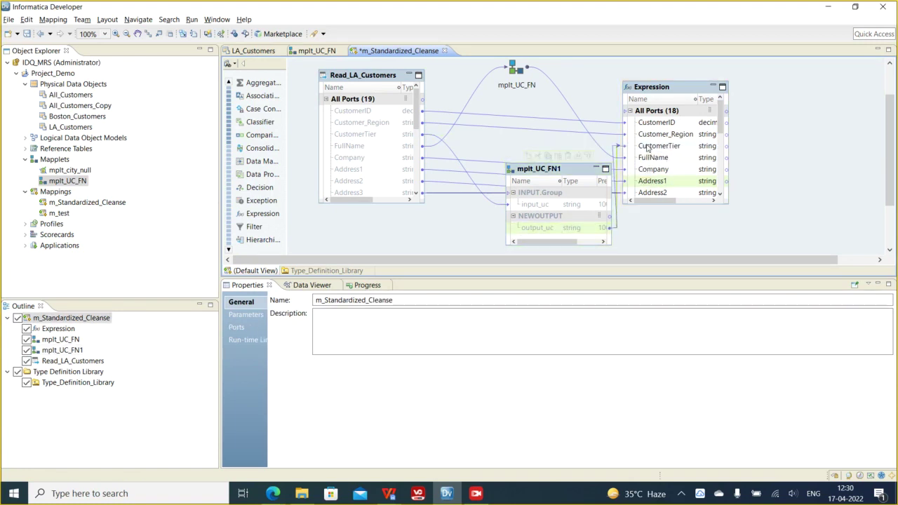
# - Run the Data Viewer on the Expression and collapse mplt_UC_FN1 to an icon
pyautogui.rightClick(661, 90)
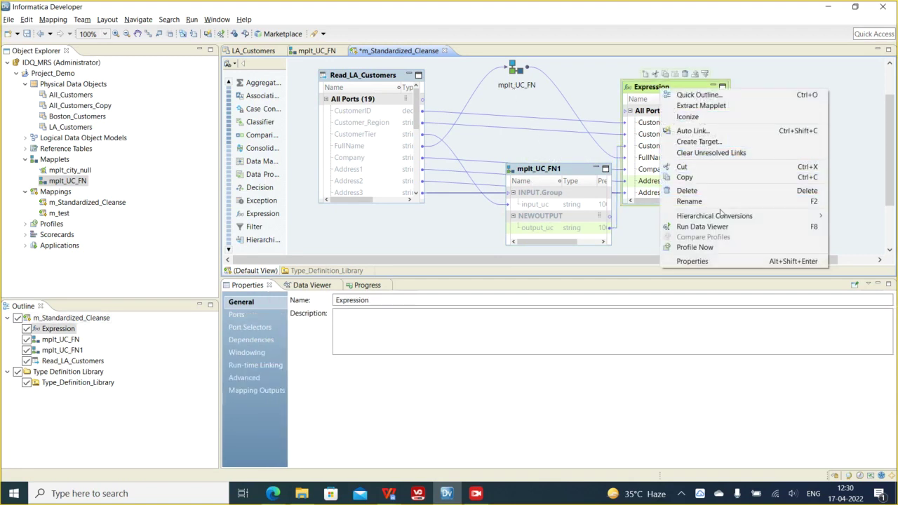
pyautogui.click(702, 227)
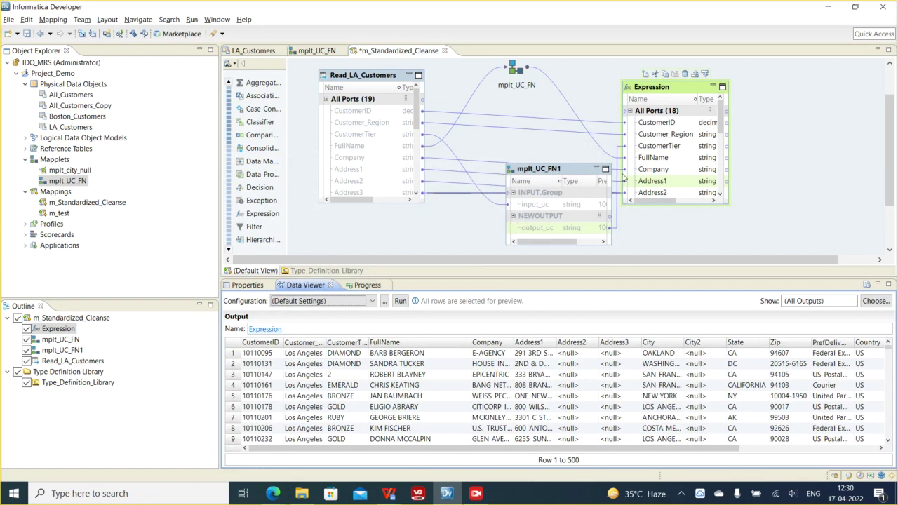
pyautogui.click(595, 168)
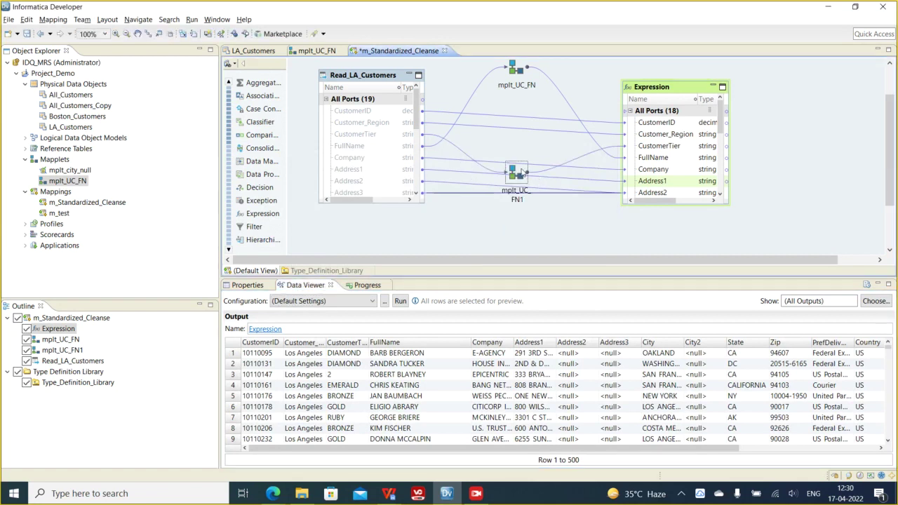
# - Switch between mplt_UC_FN and m_Standardized_Cleanse, then select the mplt_UC_FN1 instance
pyautogui.click(319, 51)
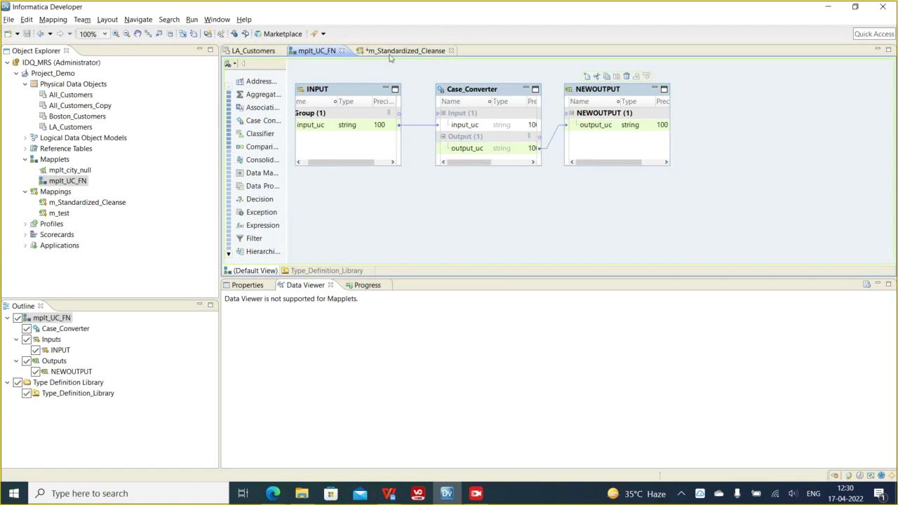
pyautogui.click(390, 54)
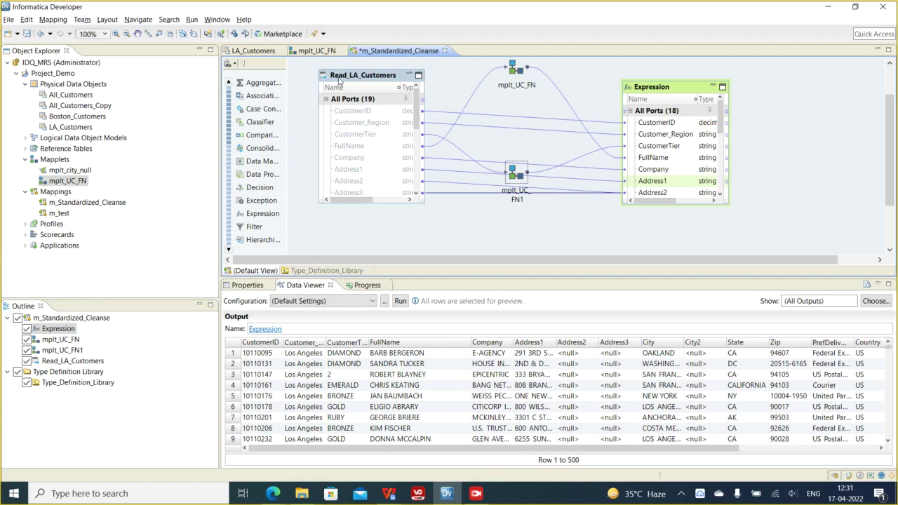
pyautogui.click(327, 55)
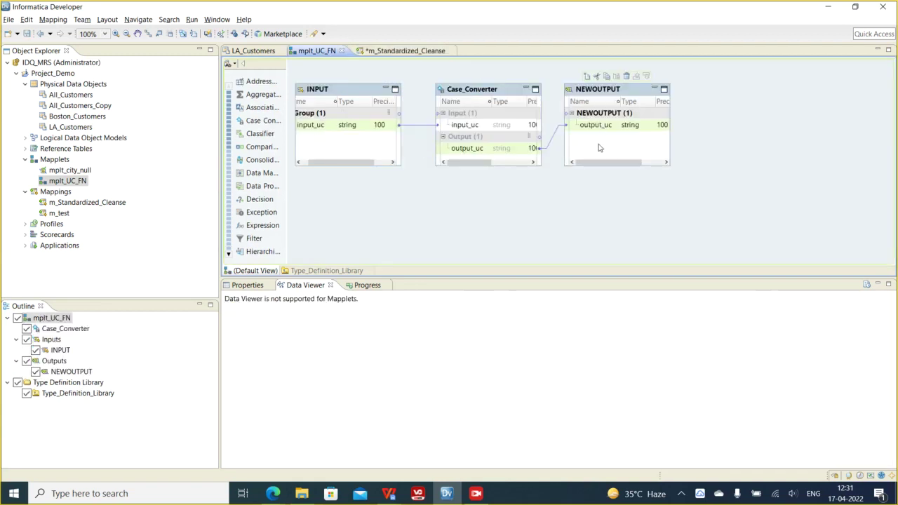
pyautogui.click(388, 53)
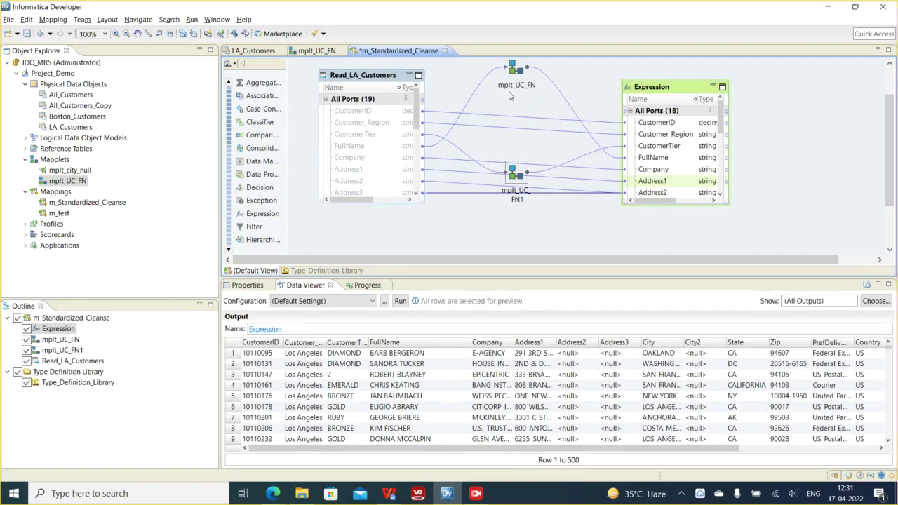
pyautogui.moveTo(517, 182)
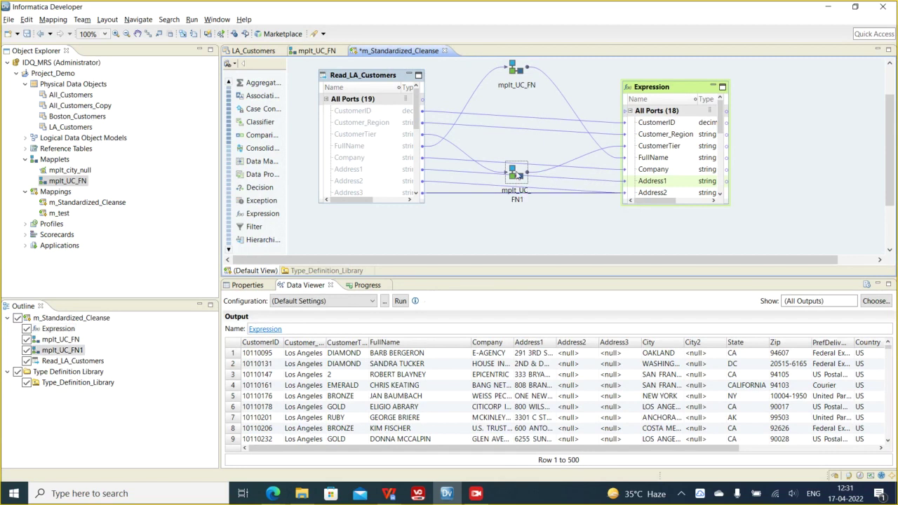
pyautogui.click(518, 176)
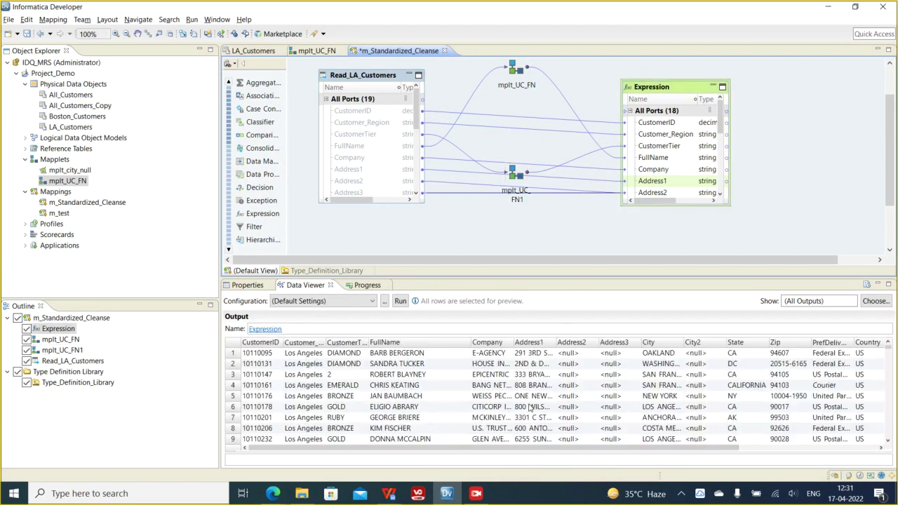
# - Widen a preview column, scroll through the Expression's output rows, and open mplt_UC_FN
pyautogui.click(357, 365)
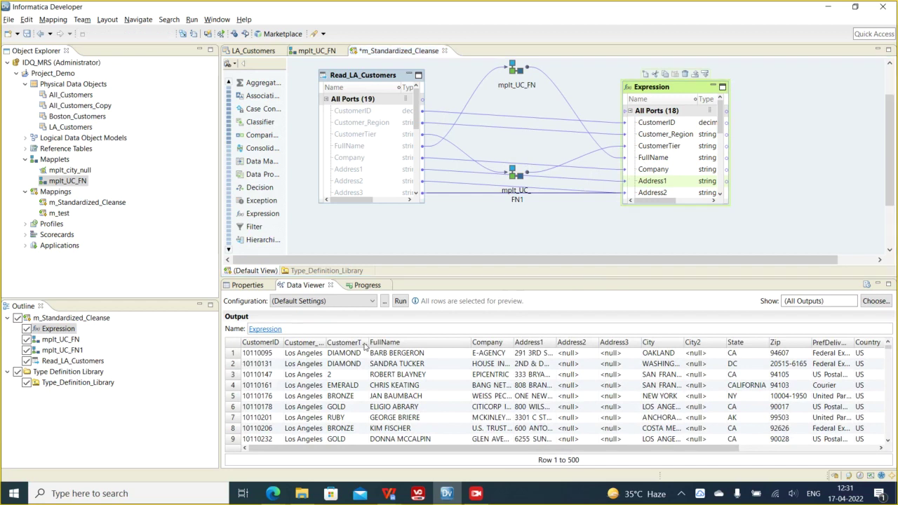
pyautogui.moveTo(367, 342); pyautogui.dragTo(409, 342)
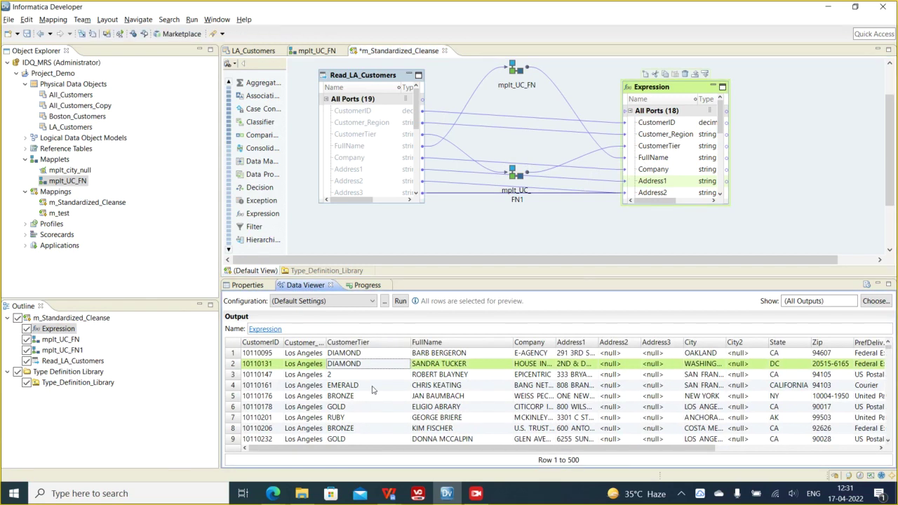
pyautogui.scroll(-2, 374, 396)
pyautogui.scroll(-11, 374, 395)
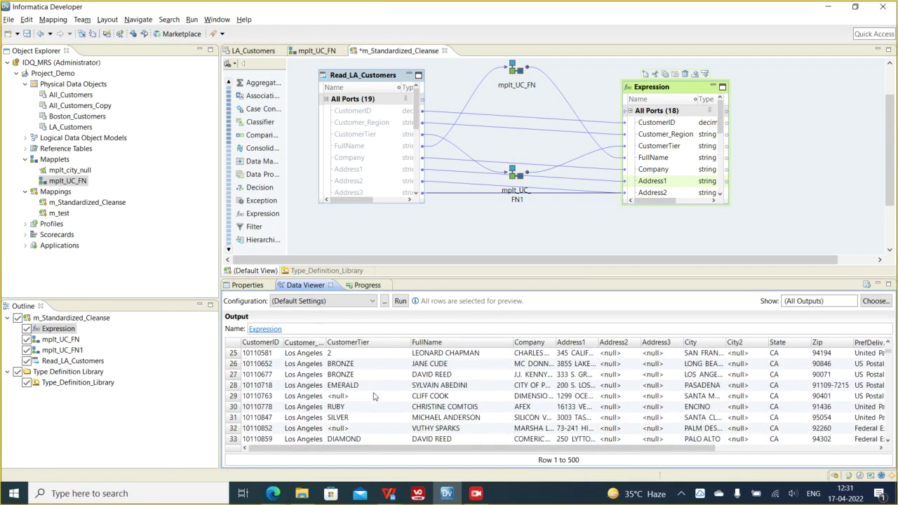
pyautogui.scroll(-12, 374, 396)
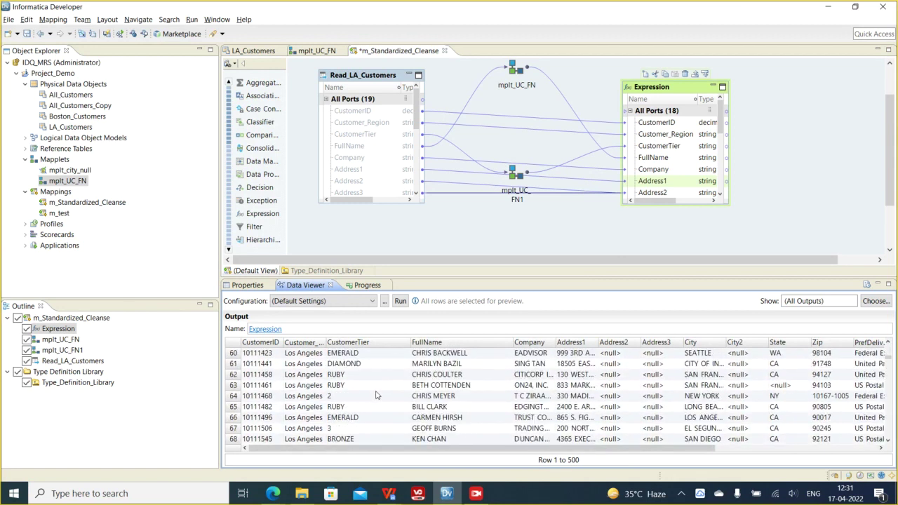
pyautogui.scroll(-3, 376, 396)
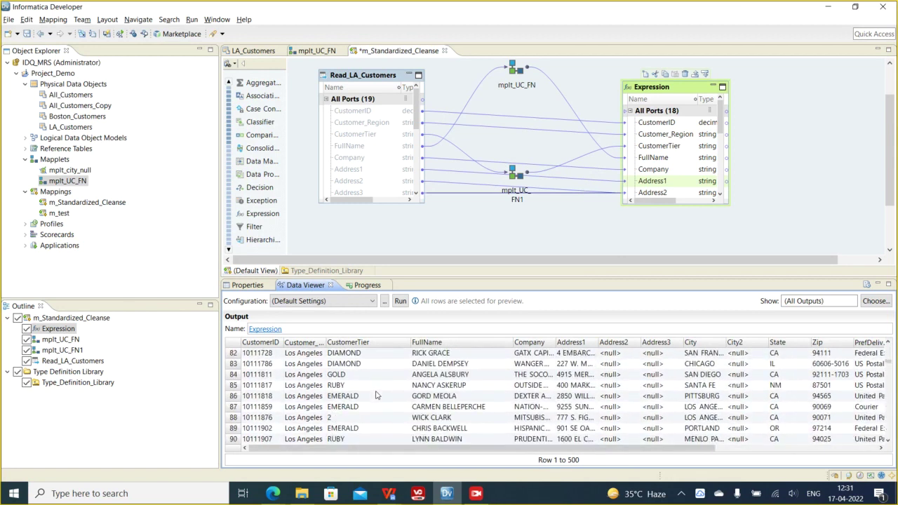
pyautogui.scroll(10, 375, 395)
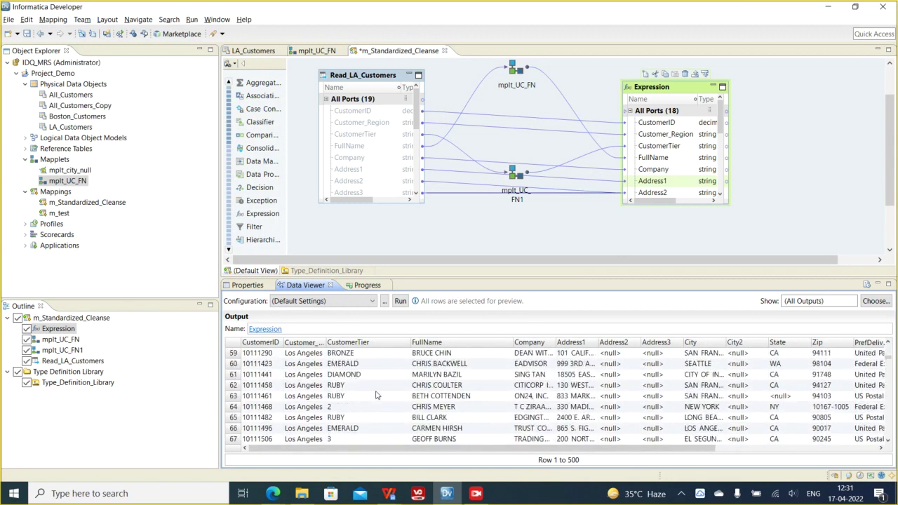
pyautogui.scroll(10, 376, 396)
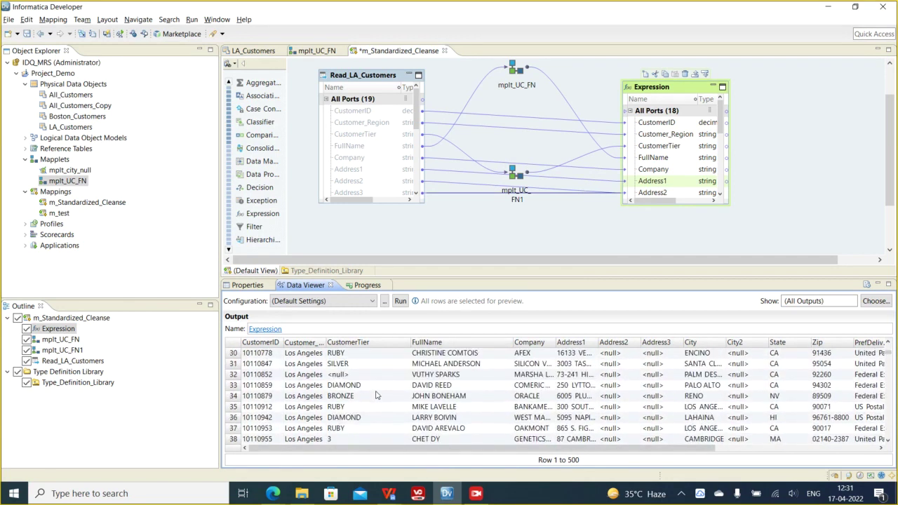
pyautogui.scroll(5, 375, 396)
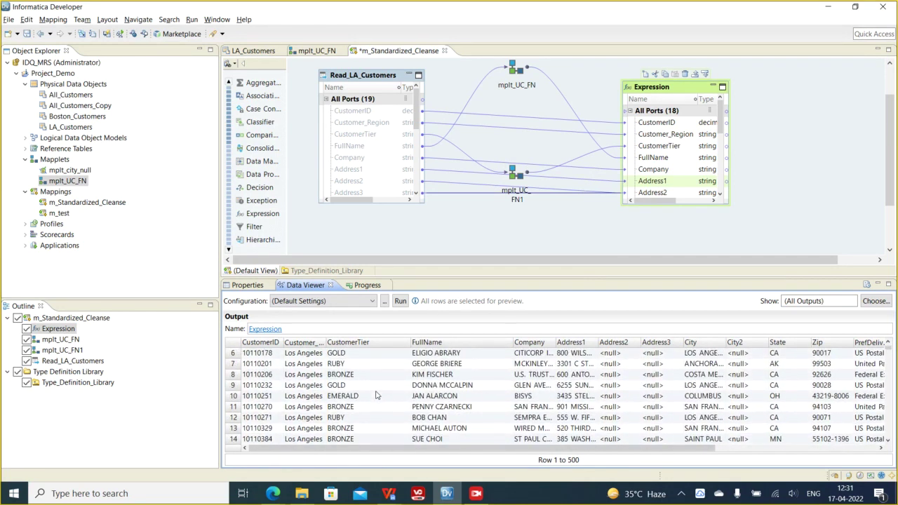
pyautogui.click(313, 52)
# - Add a new port named input2_uc to the mapplet's INPUT group
pyautogui.click(320, 129)
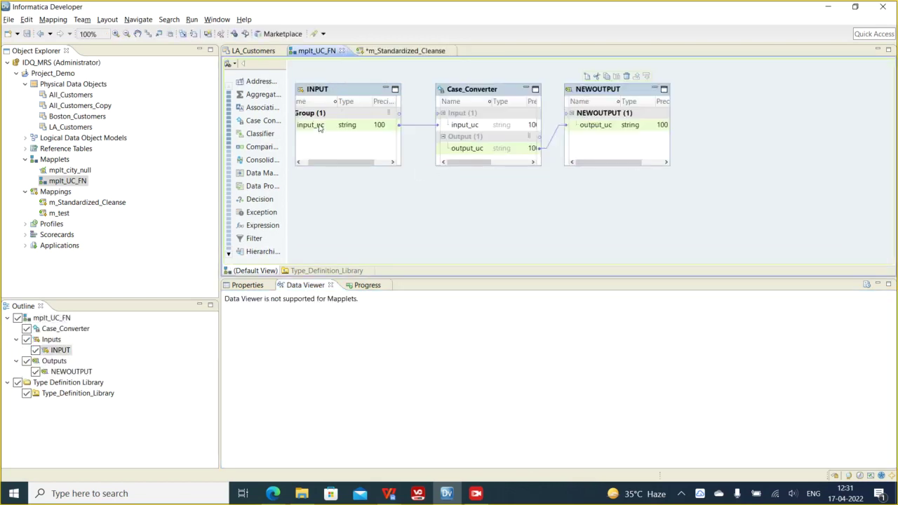
pyautogui.rightClick(321, 127)
pyautogui.rightClick(321, 116)
pyautogui.click(330, 121)
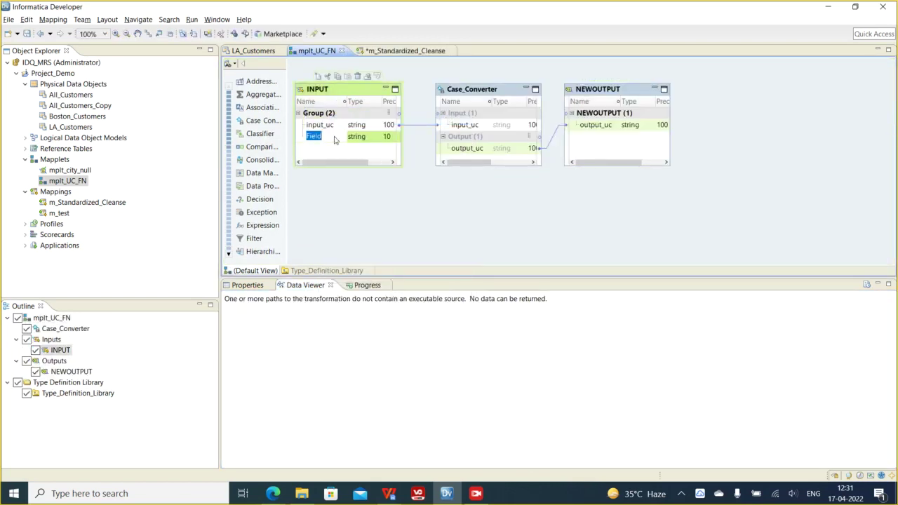
pyautogui.write('input2_uc')
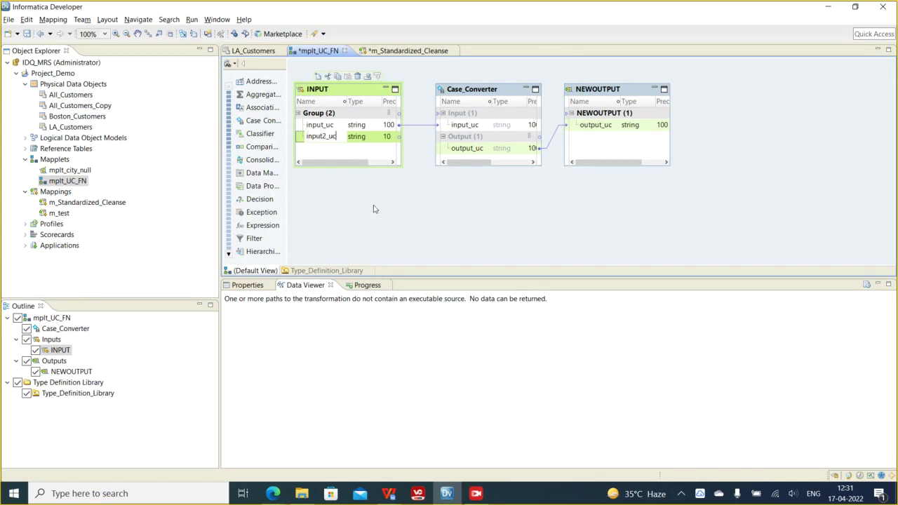
pyautogui.click(386, 181)
# - Link input2_uc into Case_Converter's inputs and enlarge Case_Converter to show all ports
pyautogui.moveTo(325, 137); pyautogui.dragTo(470, 112)
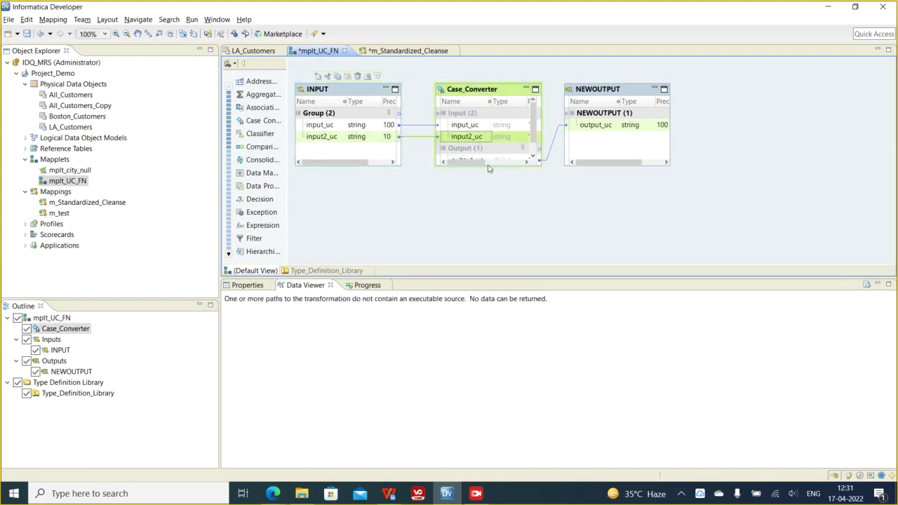
pyautogui.moveTo(488, 169); pyautogui.dragTo(500, 198)
pyautogui.rightClick(468, 151)
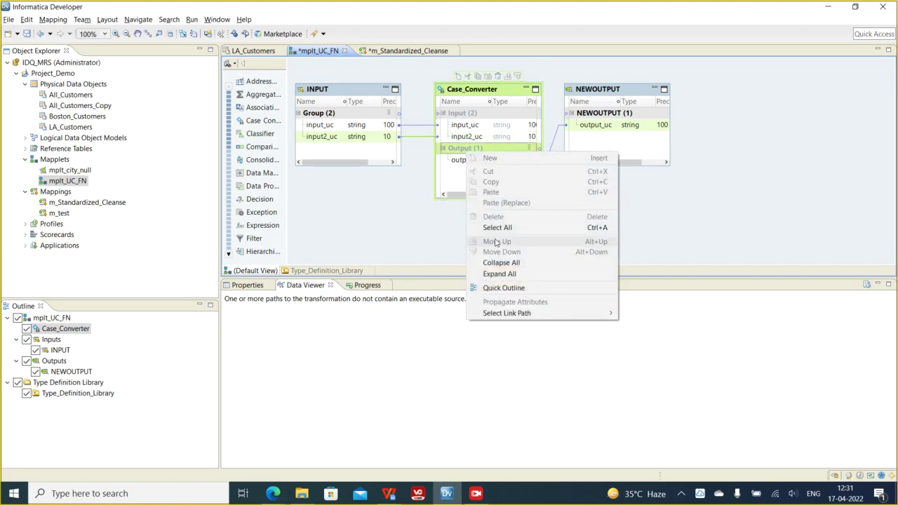
pyautogui.click(414, 302)
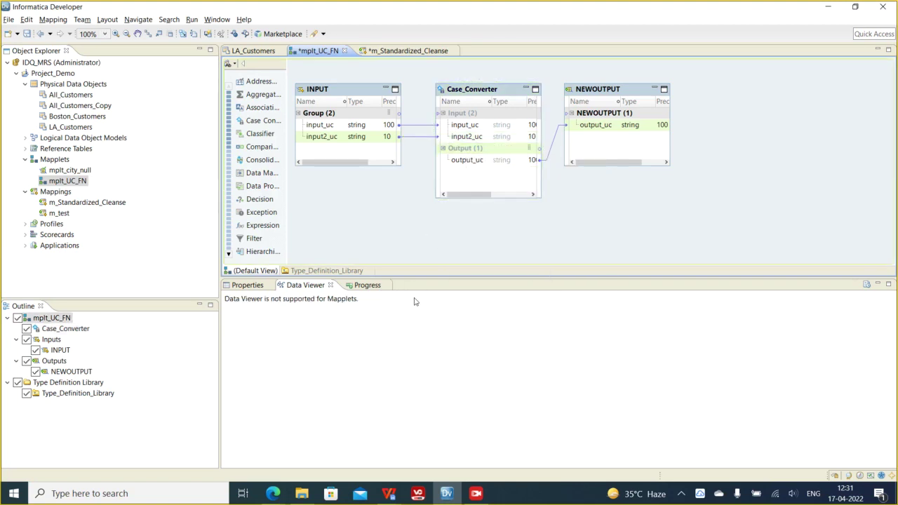
pyautogui.click(476, 93)
# - Create a new Case_Converter strategy and name it input2_uc
pyautogui.click(244, 289)
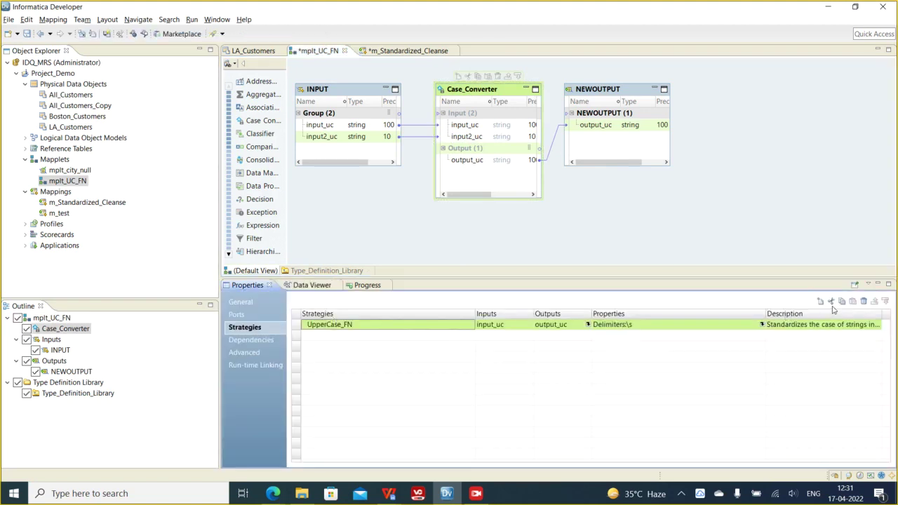
pyautogui.click(820, 301)
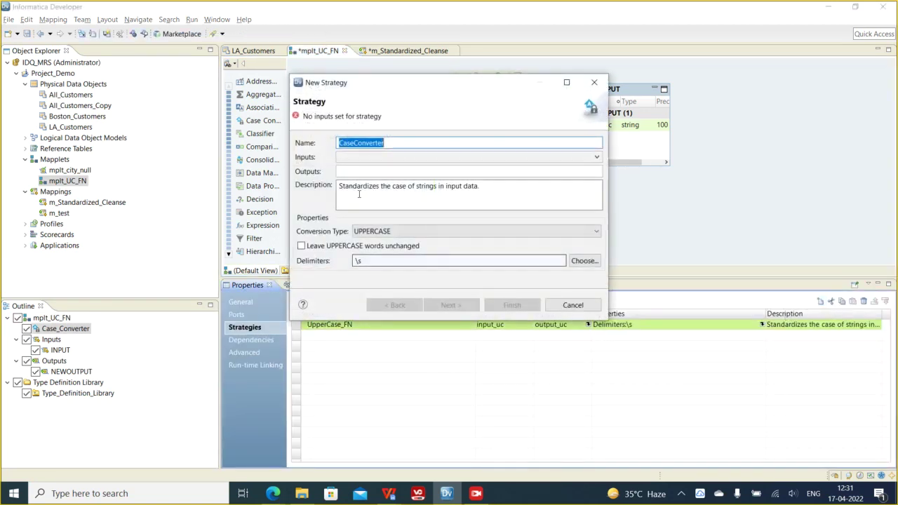
pyautogui.moveTo(388, 144); pyautogui.dragTo(315, 149)
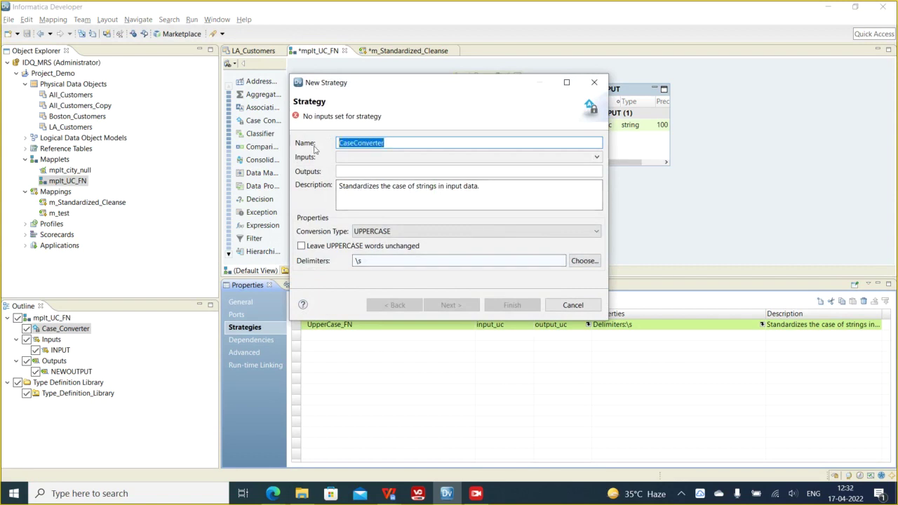
pyautogui.write('n')
pyautogui.press('BackSpace')
pyautogui.write('input2_uc')
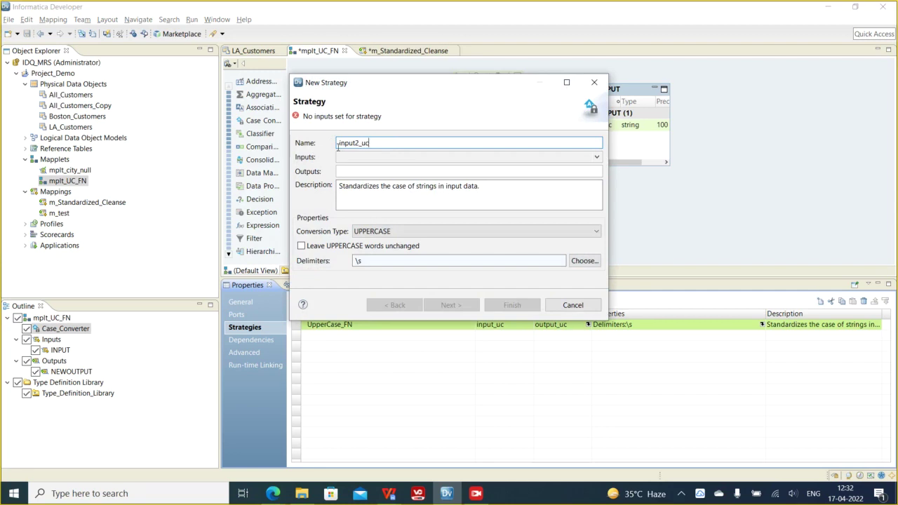
# - Set input2_uc as the strategy's input and finish with UPPERCASE conversion kept
pyautogui.click(356, 156)
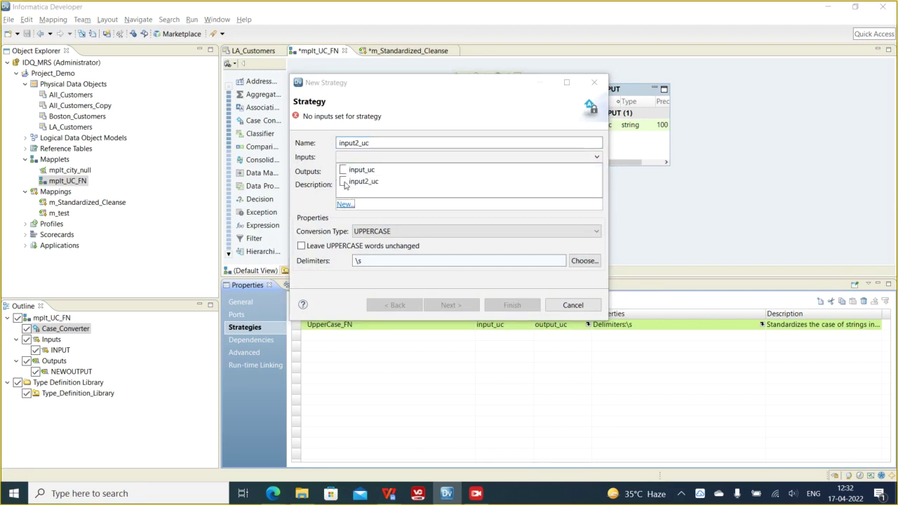
pyautogui.click(344, 182)
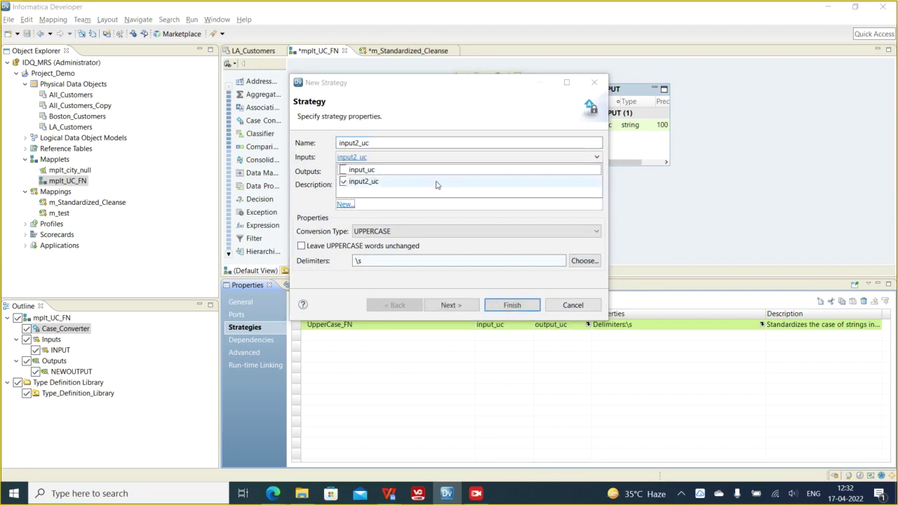
pyautogui.click(289, 181)
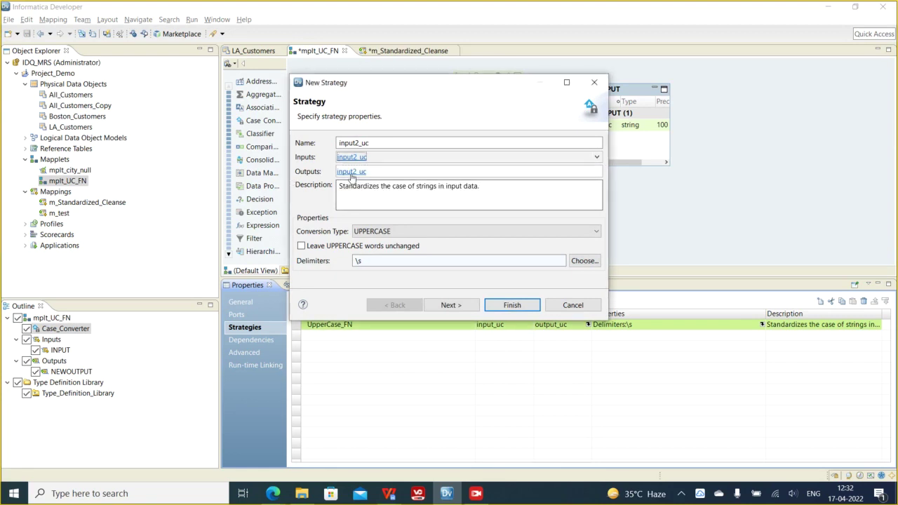
pyautogui.click(457, 305)
pyautogui.click(513, 306)
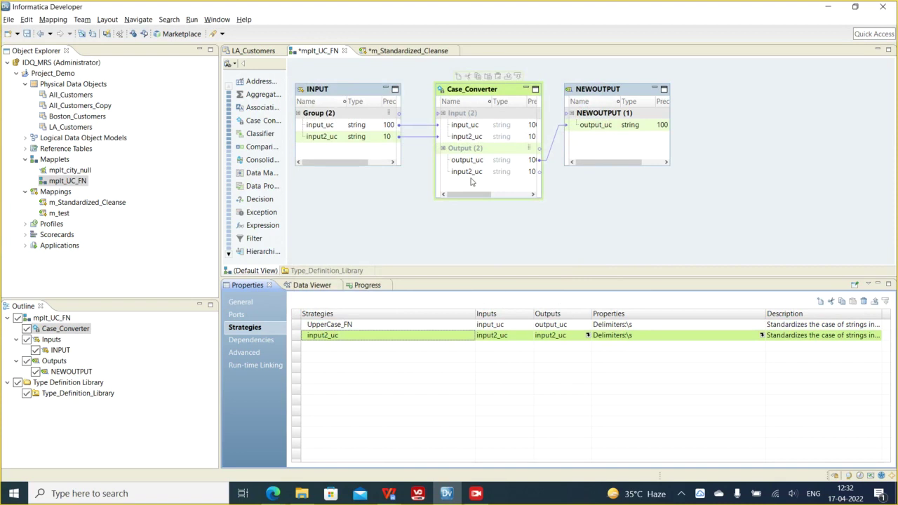
# - Rename Case_Converter's new input2_uc output port to output2_uc
pyautogui.click(471, 172)
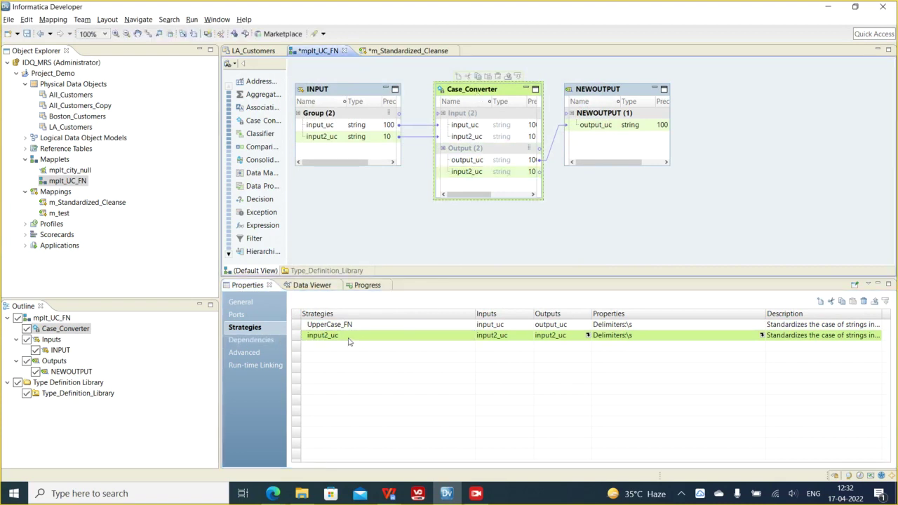
pyautogui.rightClick(464, 173)
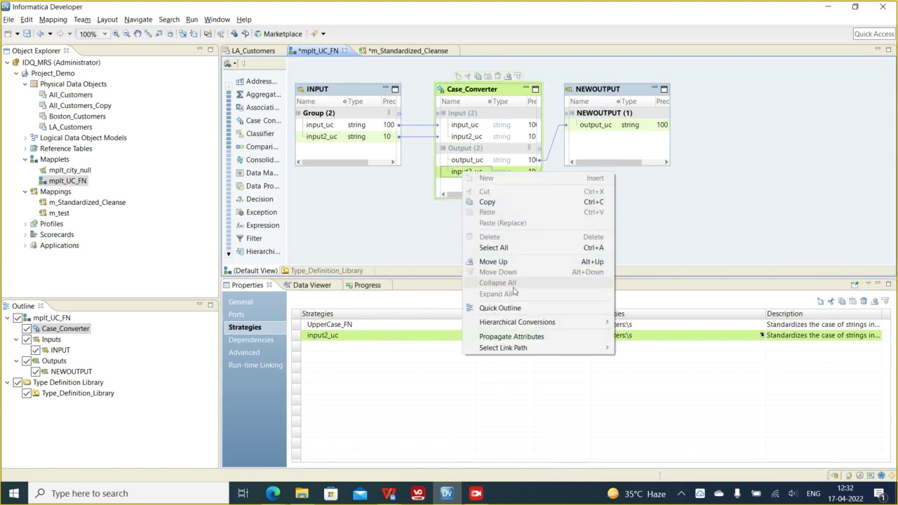
pyautogui.click(461, 173)
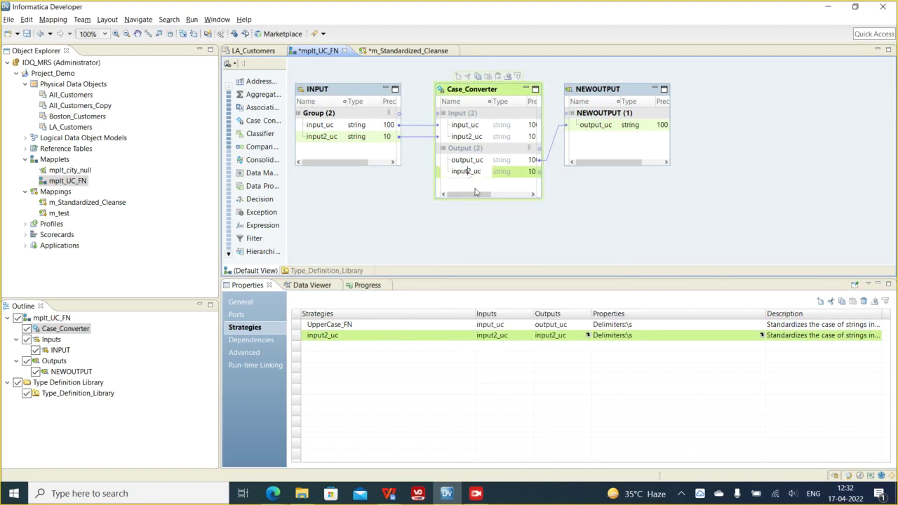
pyautogui.press('BackSpace')
pyautogui.press('BackSpace')
pyautogui.press('BackSpace')
pyautogui.press('BackSpace')
pyautogui.write('output')
pyautogui.press('Return')
# - Link output2_uc into NEWOUTPUT as a new output port and save mplt_UC_FN
pyautogui.click(595, 117)
pyautogui.moveTo(595, 117); pyautogui.dragTo(595, 117)
pyautogui.hotkey('ctrl', 's')
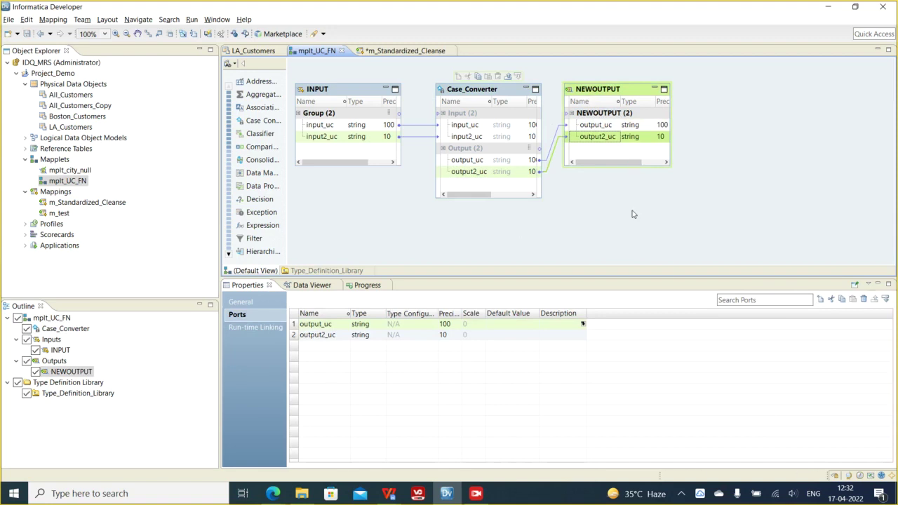
# - In m_Standardized_Cleanse, expand mplt_UC_FN and link Read_LA_Customers' Address1 into input2_uc
pyautogui.click(401, 51)
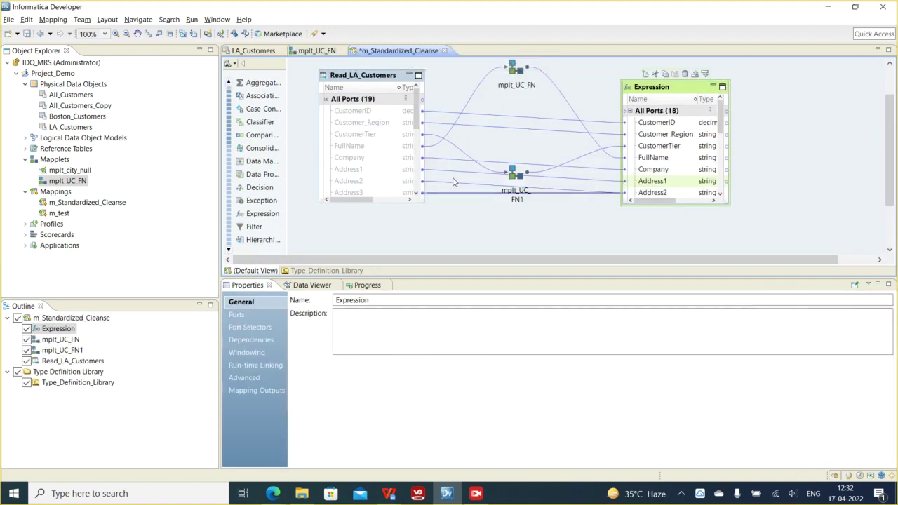
pyautogui.click(356, 173)
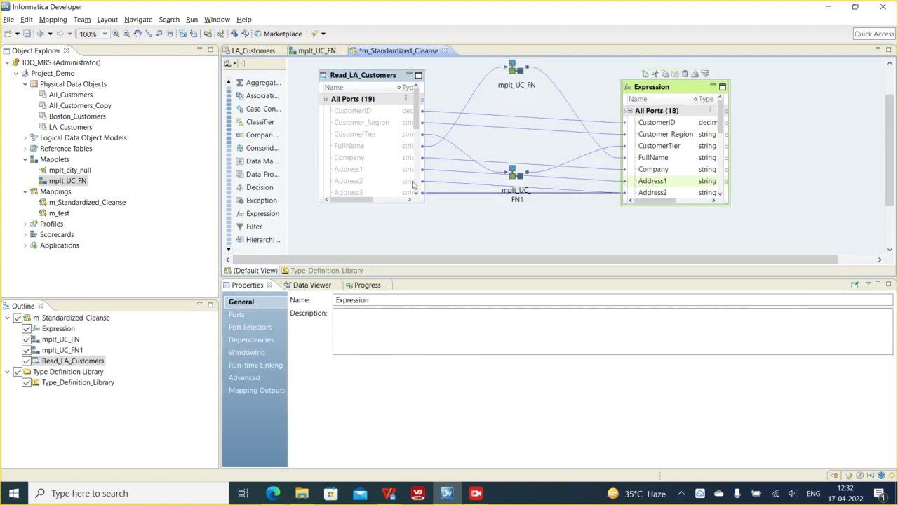
pyautogui.click(516, 73)
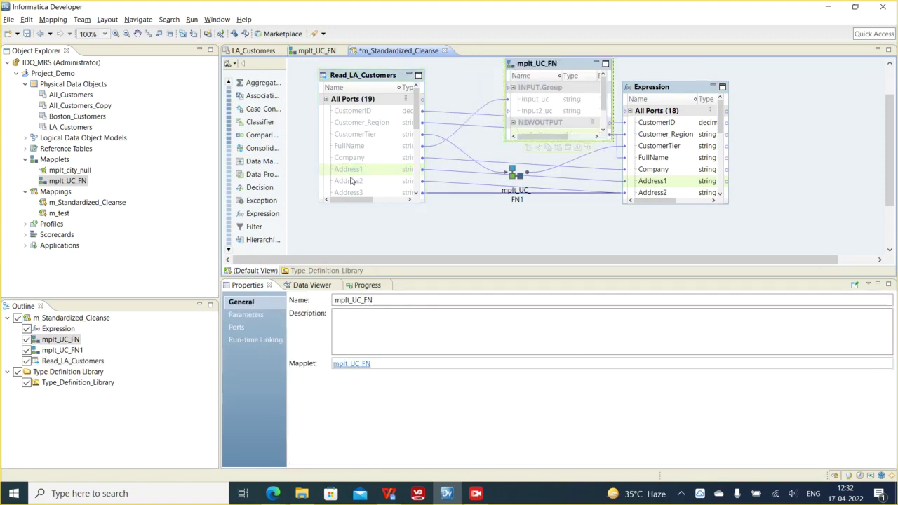
pyautogui.moveTo(356, 175); pyautogui.dragTo(528, 113)
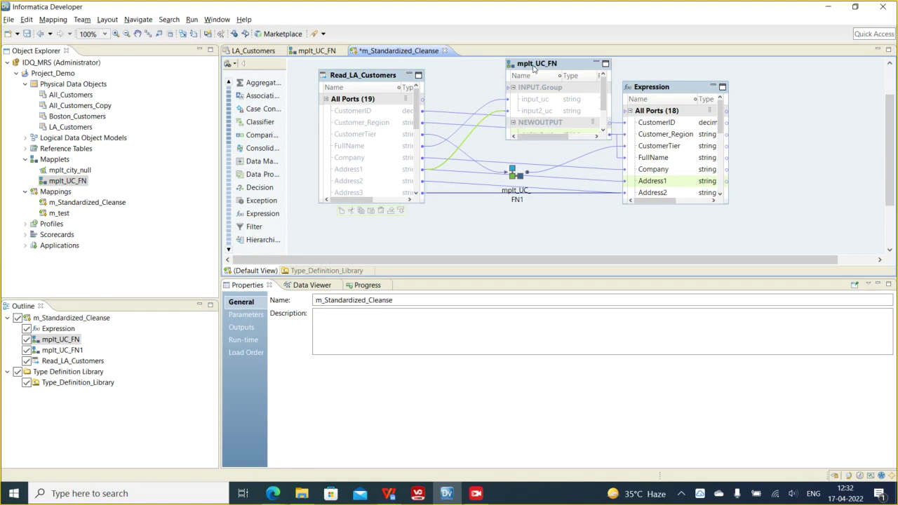
# - Move the mplt_UC_FN box up-left and enlarge the Expression box to show more ports
pyautogui.moveTo(551, 68); pyautogui.dragTo(505, 56)
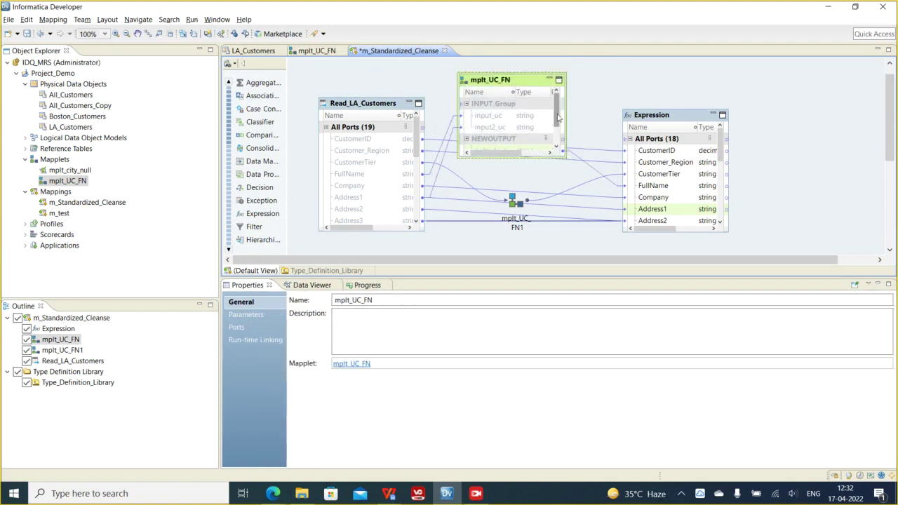
pyautogui.scroll(-2, 558, 109)
pyautogui.click(505, 140)
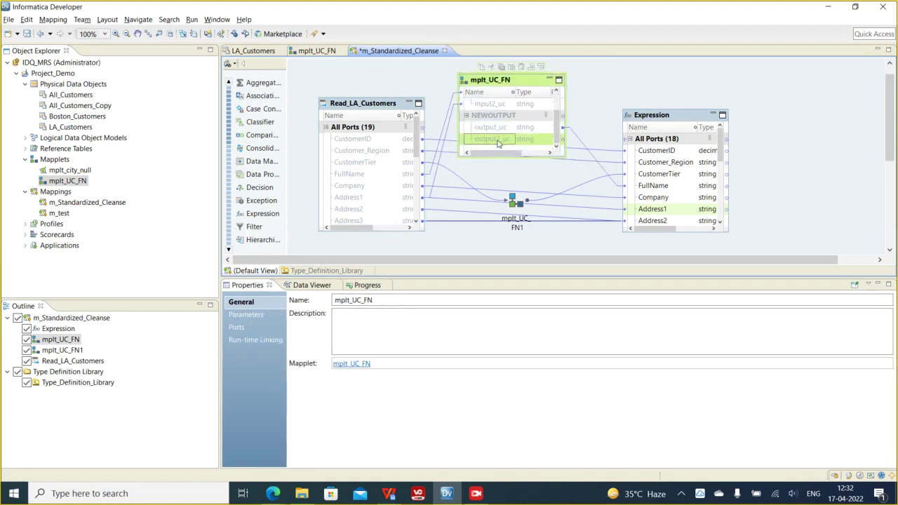
pyautogui.moveTo(649, 231); pyautogui.dragTo(654, 255)
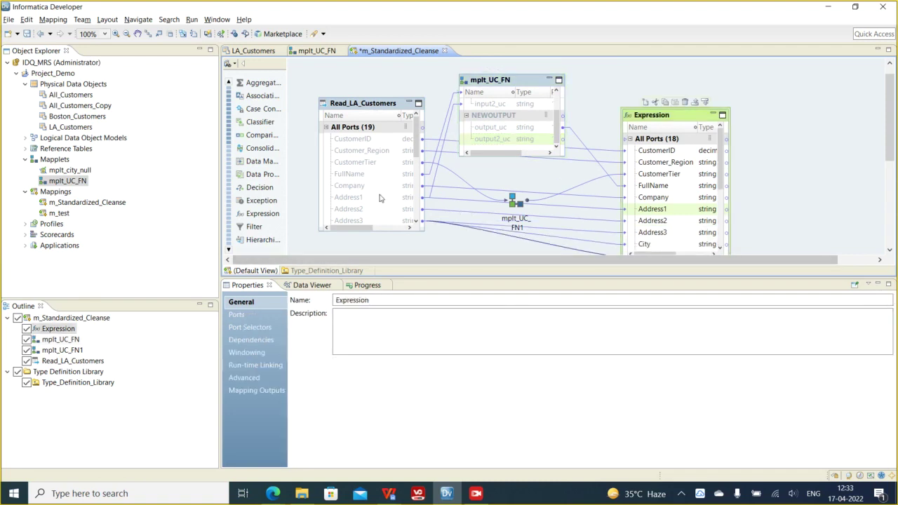
pyautogui.click(360, 203)
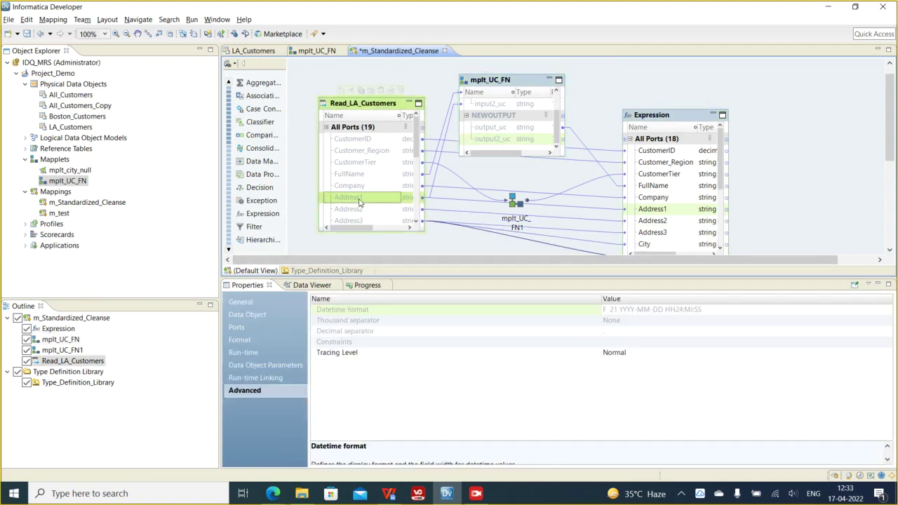
pyautogui.click(488, 140)
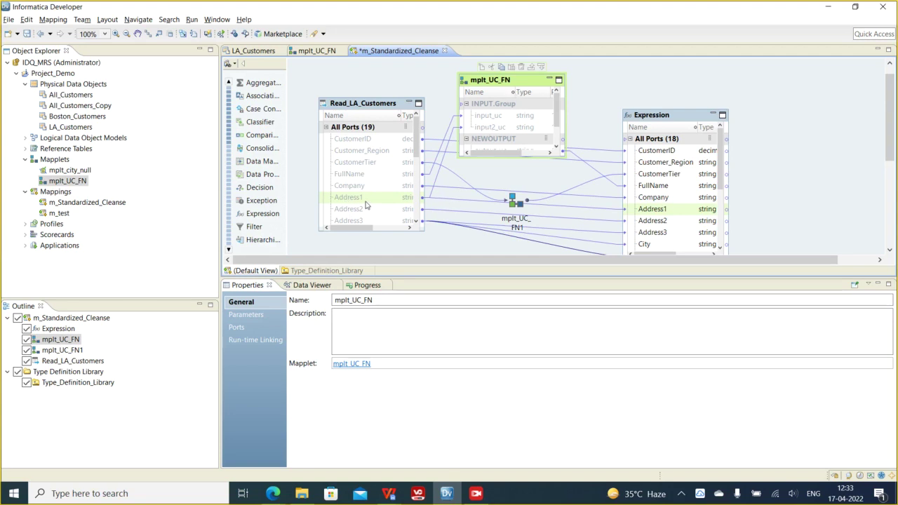
# - Replace the direct Read_LA_Customers link into Expression's Address1 with mplt_UC_FN's output2_uc
pyautogui.rightClick(365, 201)
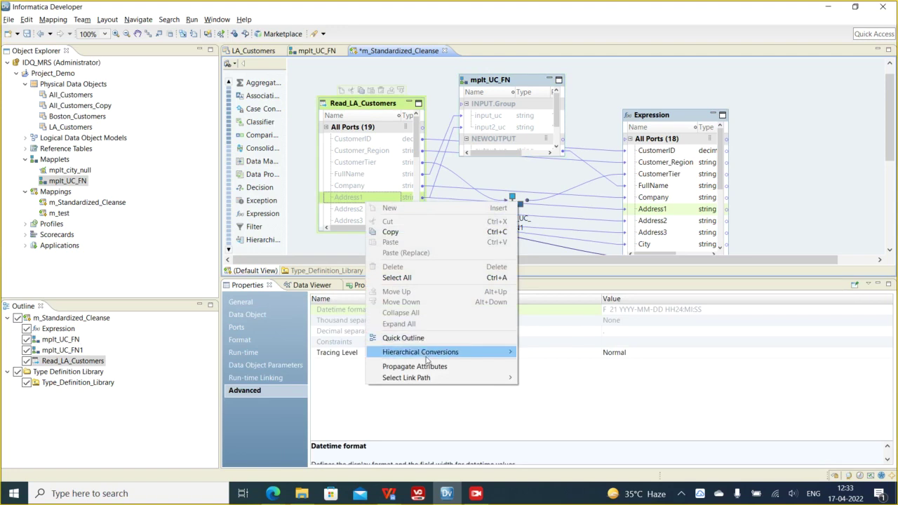
pyautogui.moveTo(429, 383)
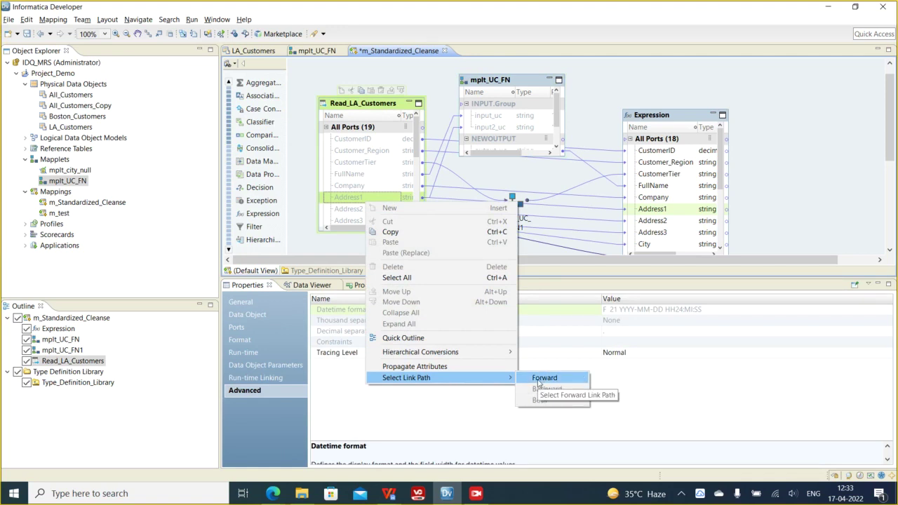
pyautogui.click(539, 384)
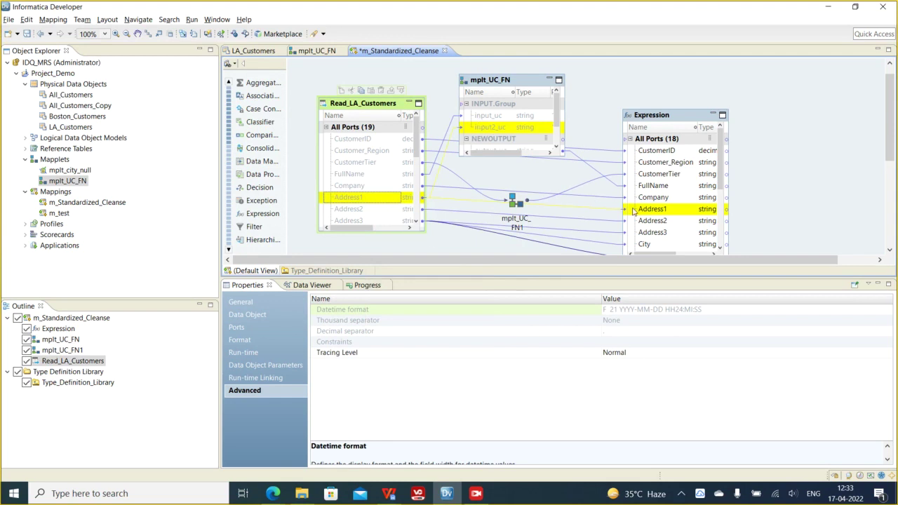
pyautogui.click(597, 211)
pyautogui.rightClick(598, 210)
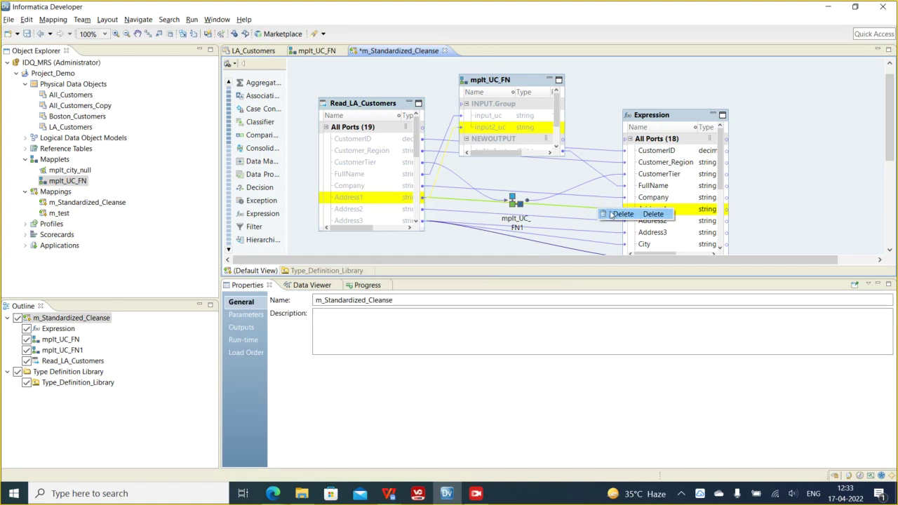
pyautogui.click(613, 214)
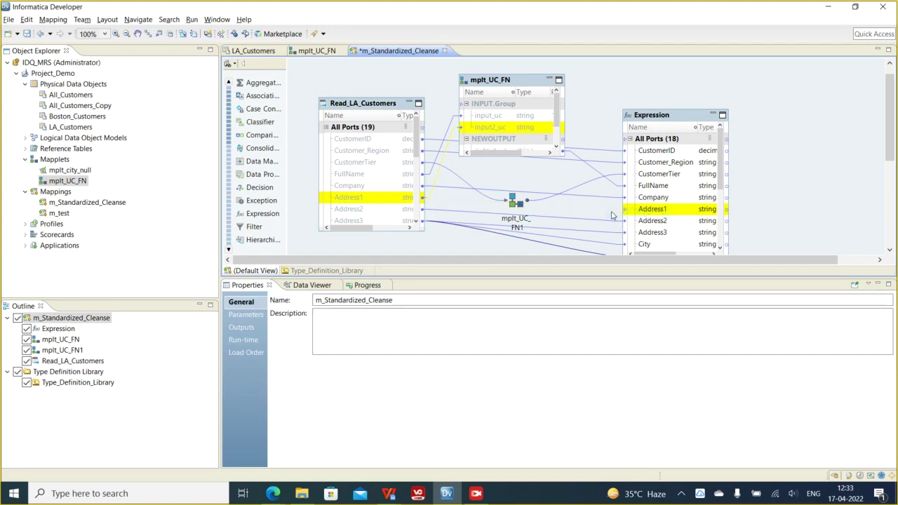
pyautogui.click(556, 149)
pyautogui.moveTo(491, 139); pyautogui.dragTo(642, 212)
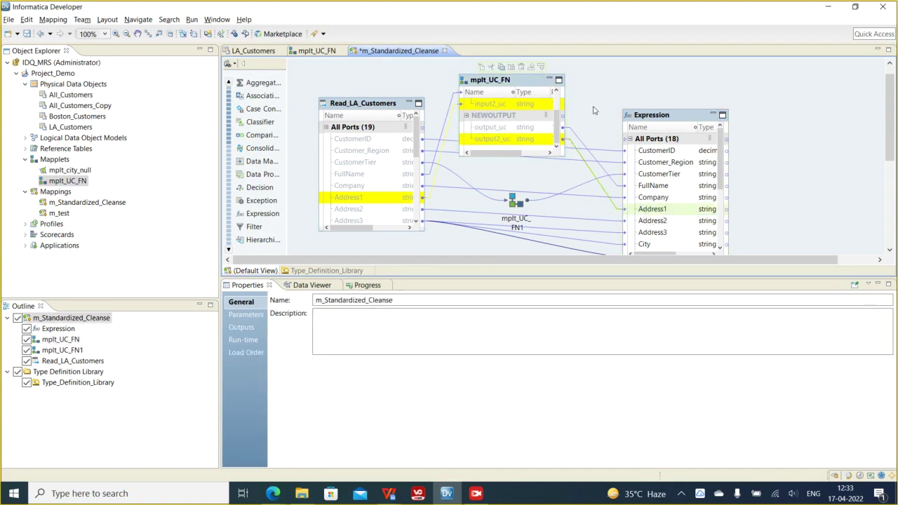
# - Preview the Expression output sorted descending by Address1, with the Address1 column widened
pyautogui.rightClick(666, 117)
pyautogui.click(702, 252)
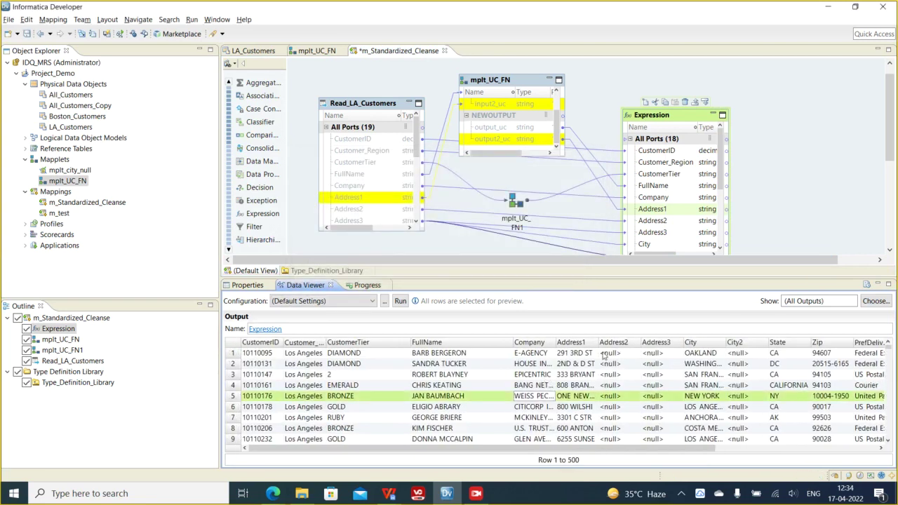
pyautogui.click(602, 344)
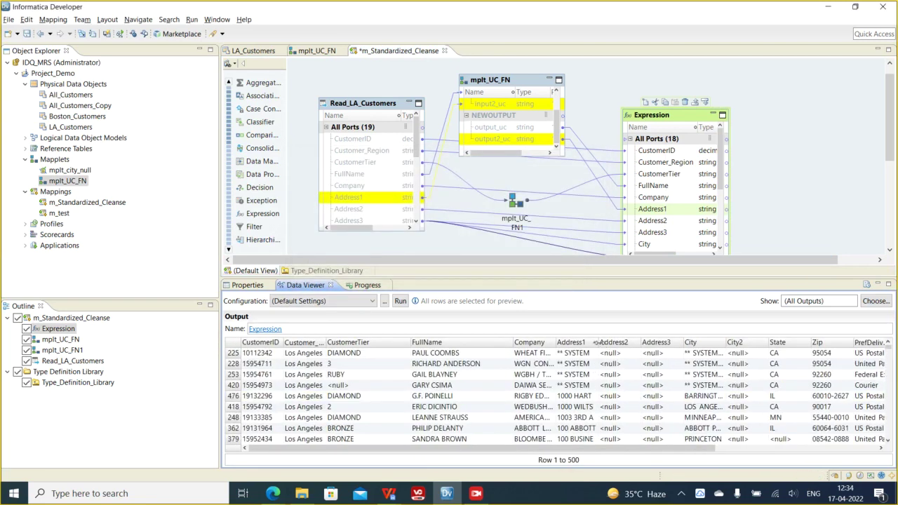
pyautogui.click(598, 343)
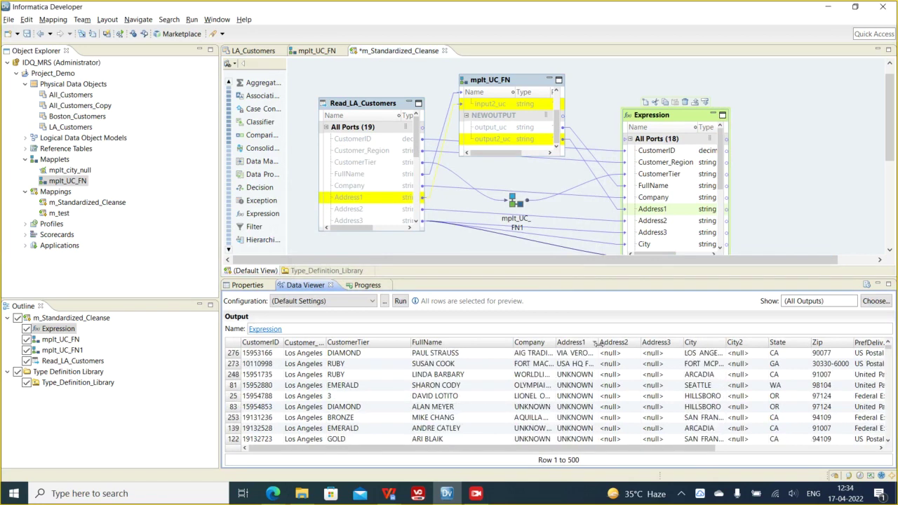
pyautogui.moveTo(647, 342); pyautogui.dragTo(678, 342)
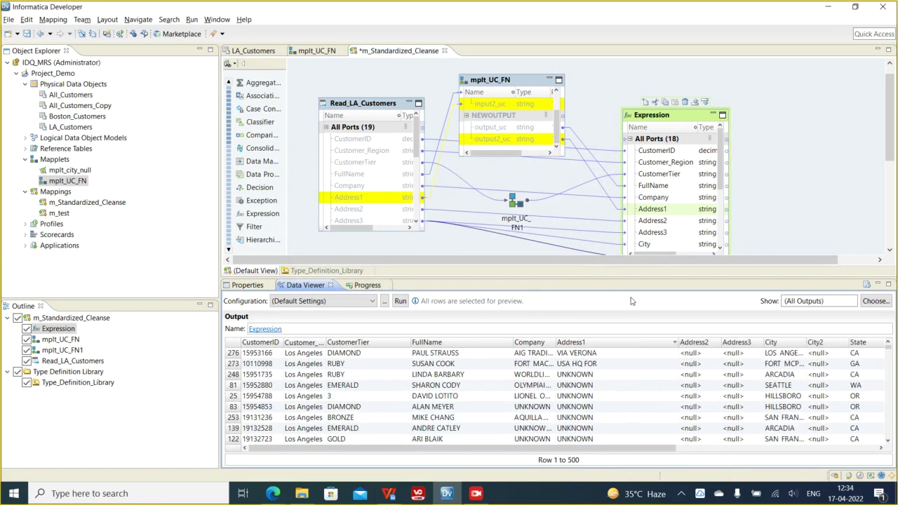
# - Expand mplt_UC_FN1, move it up-left, and inspect its input2_uc and output2_uc ports
pyautogui.doubleClick(518, 205)
pyautogui.moveTo(537, 197); pyautogui.dragTo(520, 175)
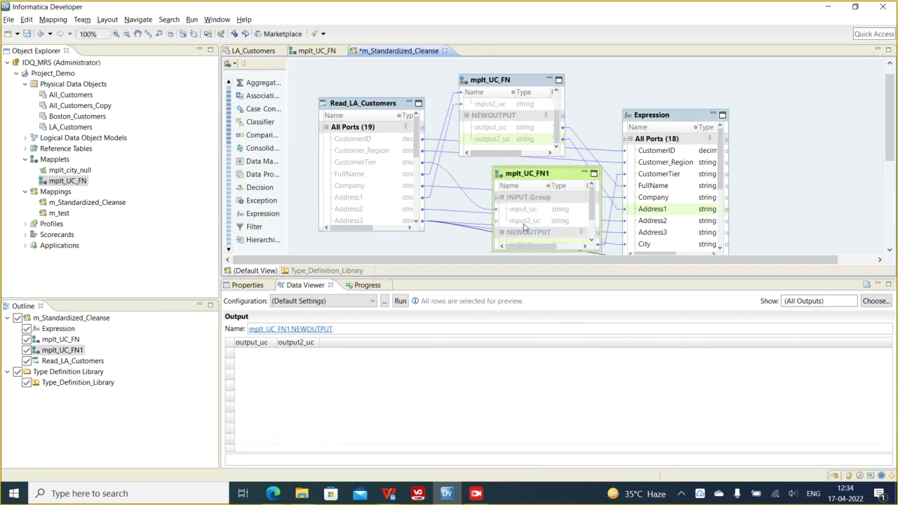
pyautogui.click(523, 222)
pyautogui.scroll(-2, 528, 235)
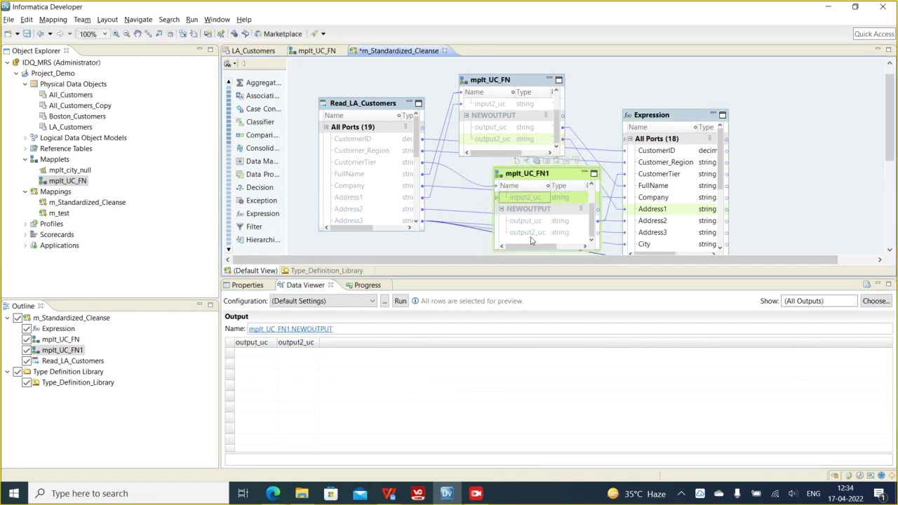
pyautogui.click(531, 234)
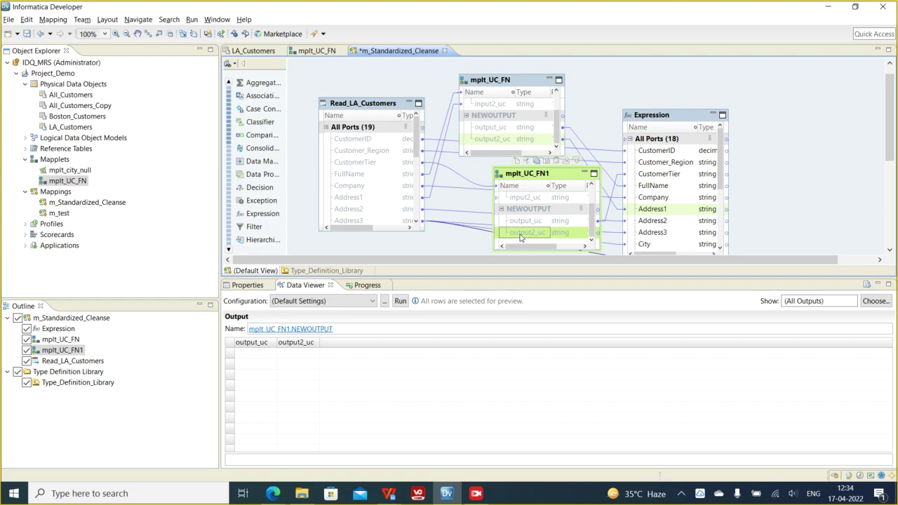
pyautogui.click(502, 140)
pyautogui.scroll(1, 502, 139)
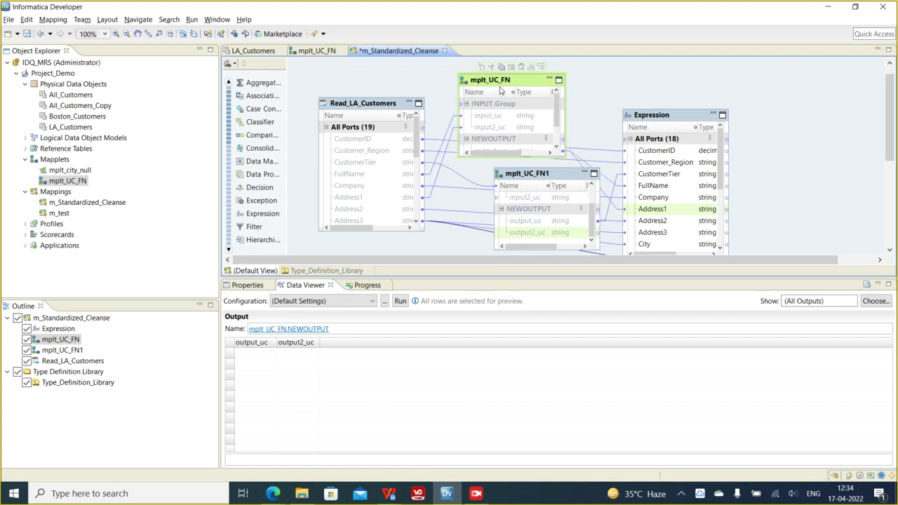
pyautogui.click(319, 51)
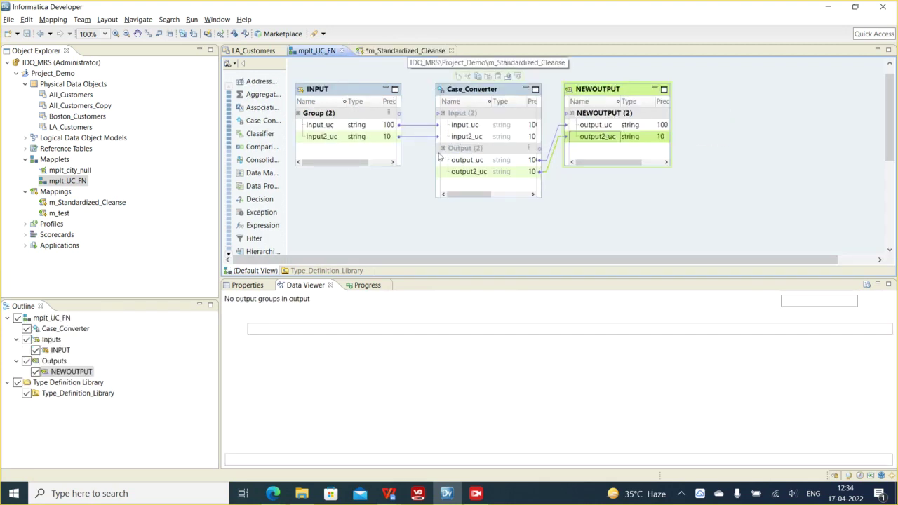
pyautogui.click(404, 51)
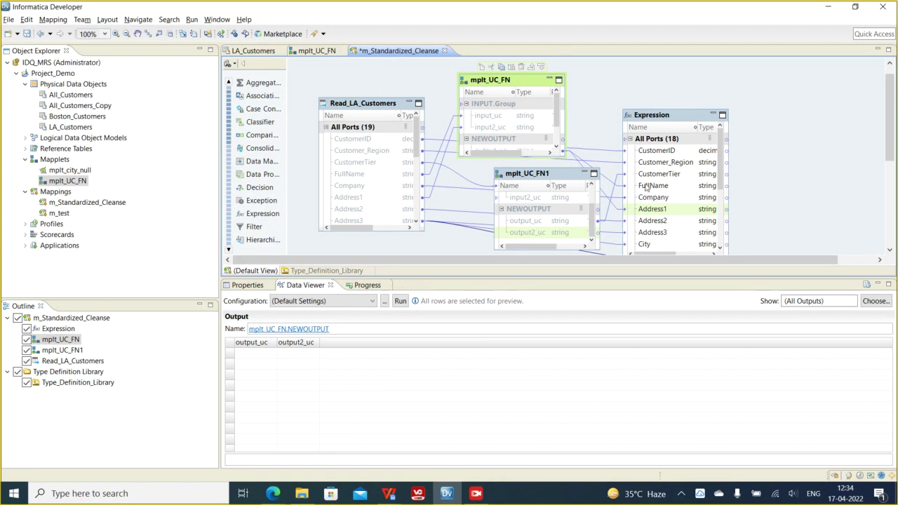
# - Collapse mplt_UC_FN, mplt_UC_FN1, Read_LA_Customers and Expression to icons and save the mapping
pyautogui.click(671, 118)
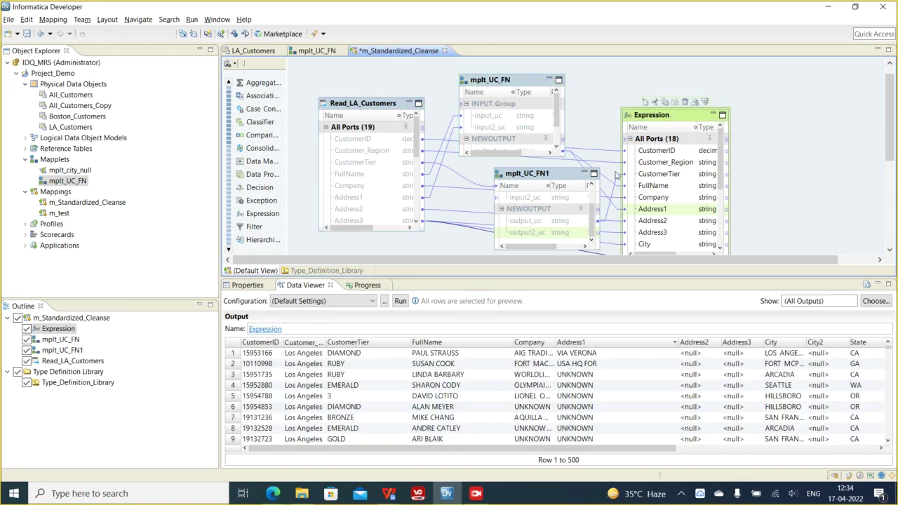
pyautogui.click(522, 396)
pyautogui.click(550, 79)
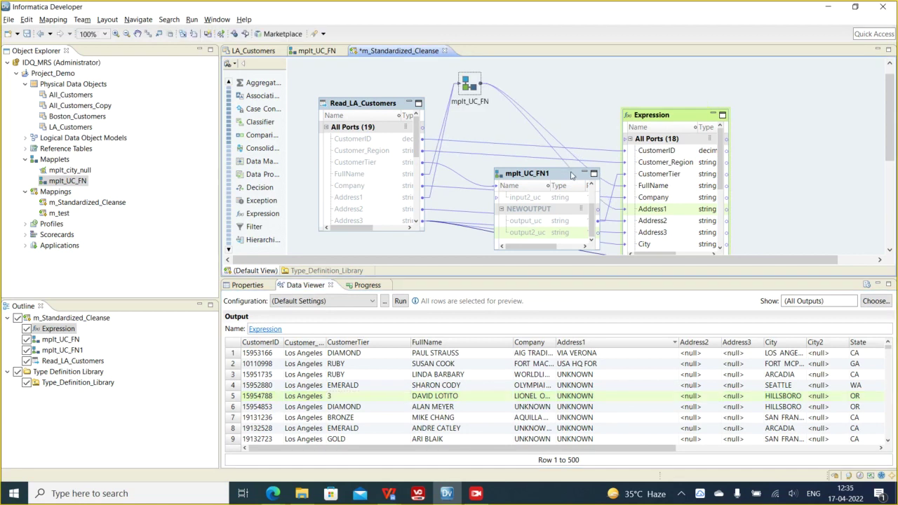
pyautogui.click(584, 174)
pyautogui.click(409, 103)
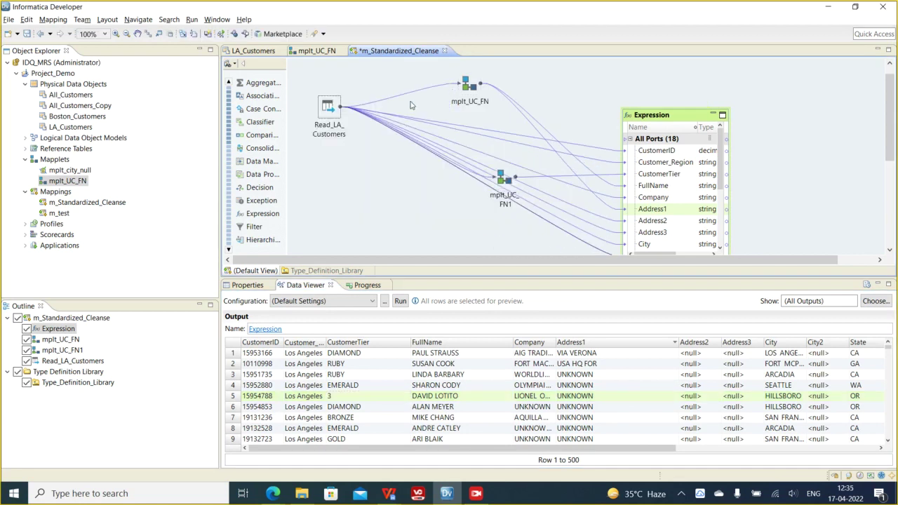
pyautogui.click(713, 114)
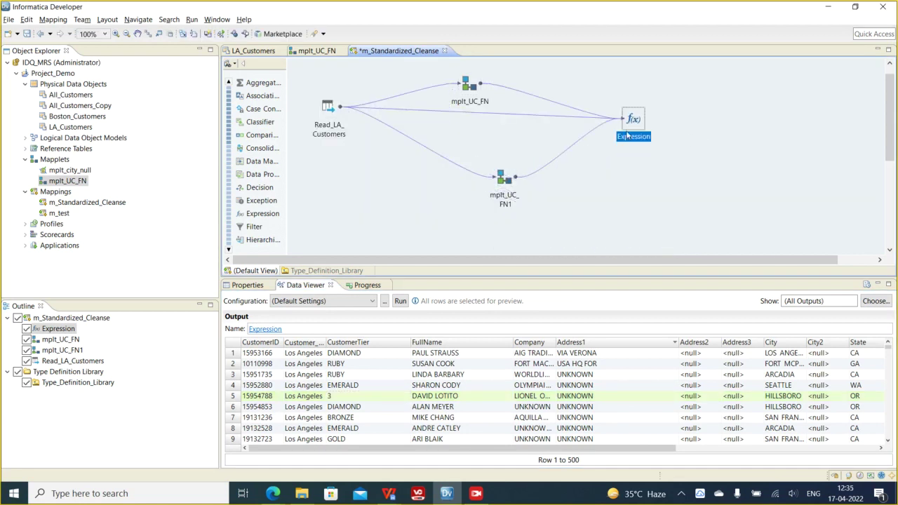
pyautogui.hotkey('ctrl', 's')
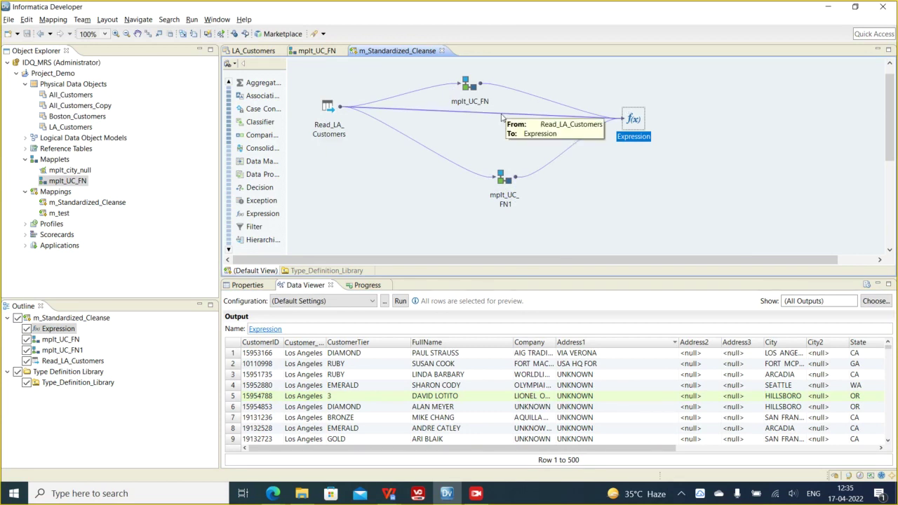
# - Clear the canvas selection, confirm nothing is left to save, and reselect Expression
pyautogui.moveTo(316, 75); pyautogui.dragTo(717, 208)
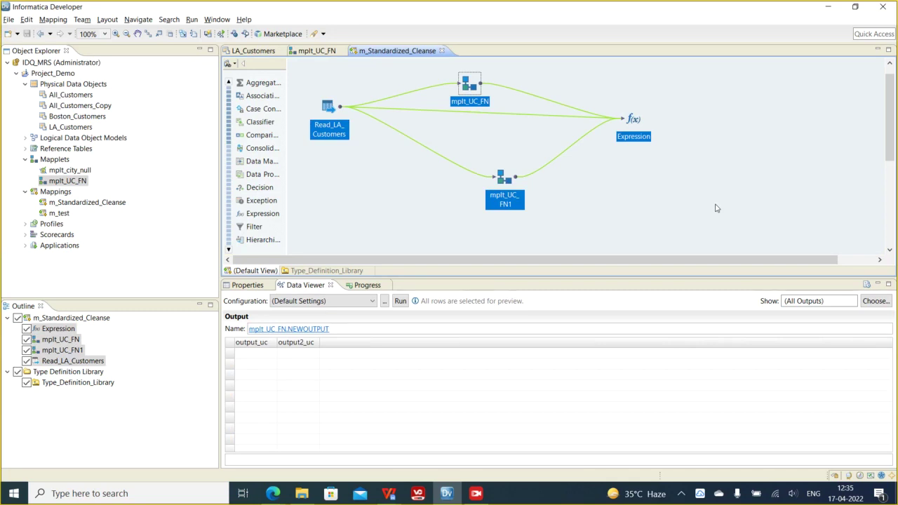
pyautogui.moveTo(305, 70); pyautogui.dragTo(710, 226)
pyautogui.click(322, 90)
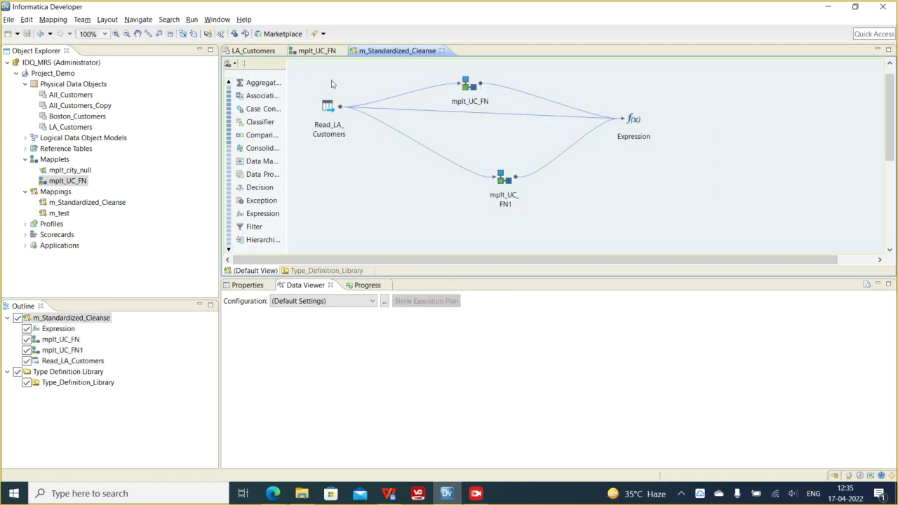
pyautogui.click(8, 19)
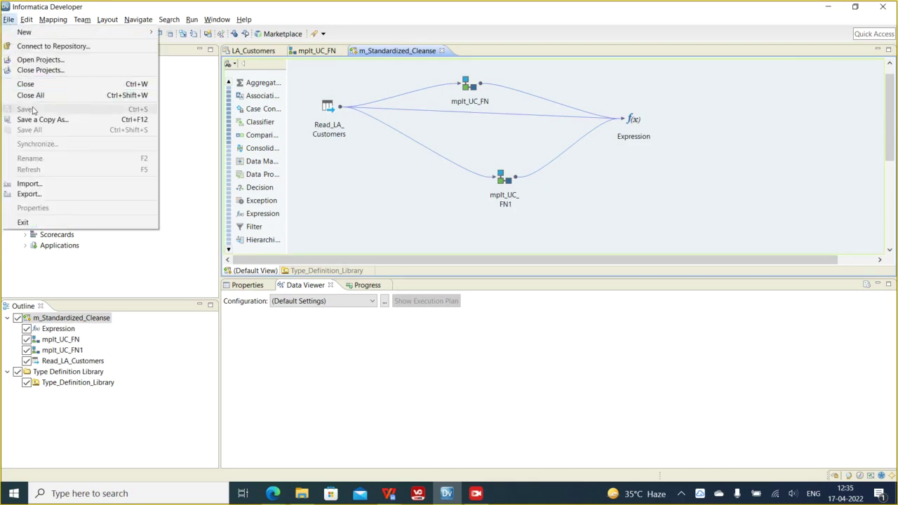
pyautogui.click(408, 163)
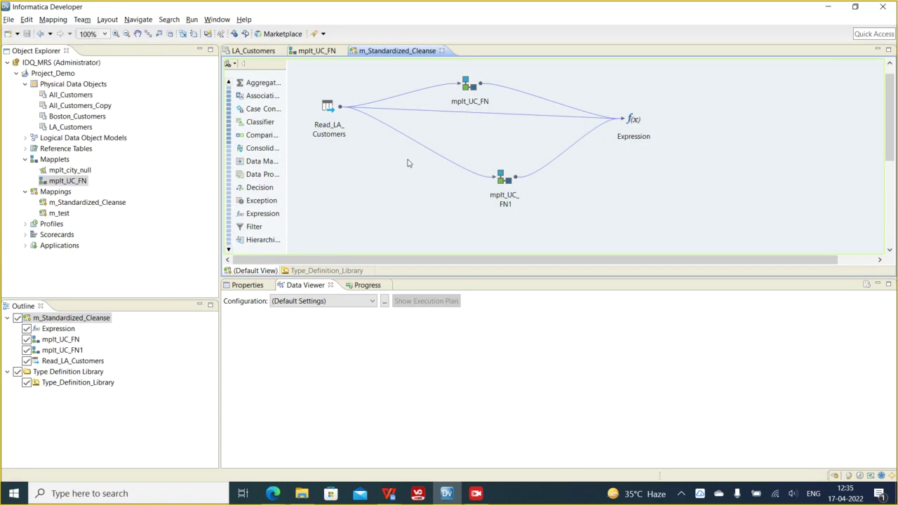
pyautogui.click(631, 124)
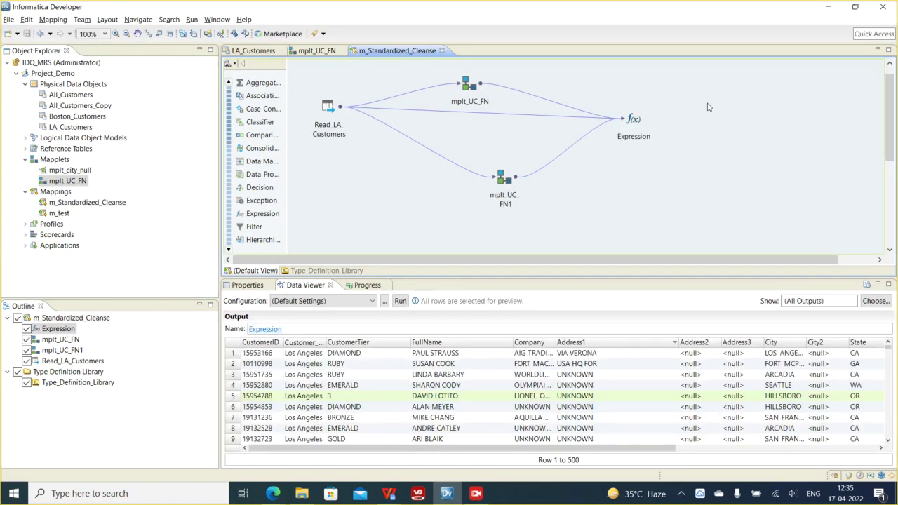
# - Rerun the Expression preview and inspect early rows, including row 5 with CustomerTier 3
pyautogui.rightClick(709, 107)
pyautogui.click(671, 94)
pyautogui.click(632, 119)
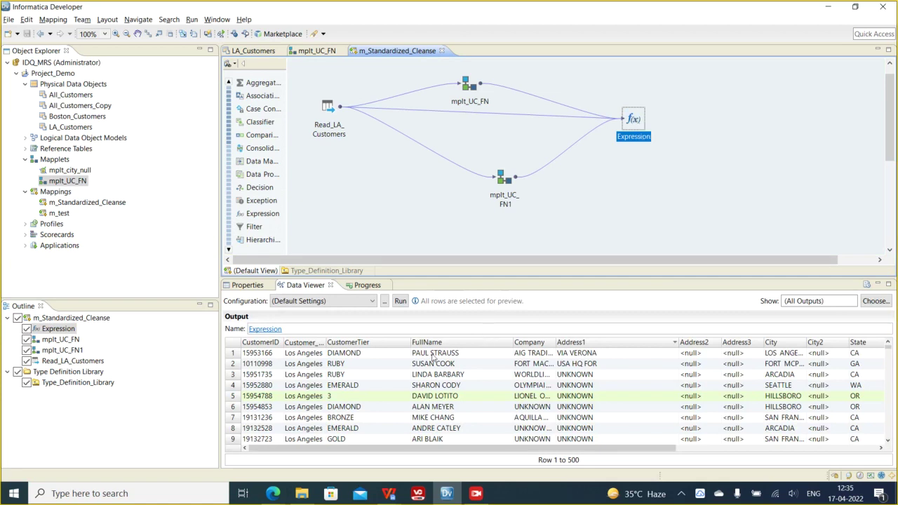
pyautogui.click(373, 386)
pyautogui.scroll(-6, 374, 385)
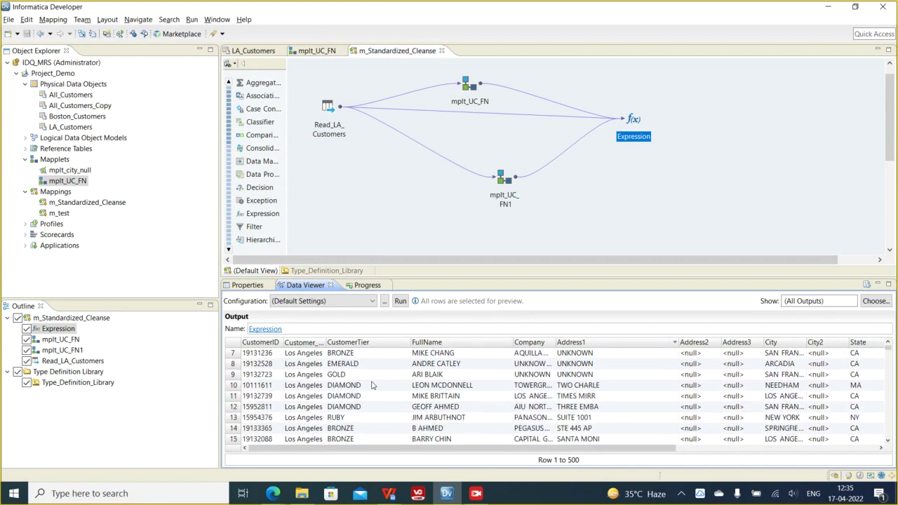
pyautogui.scroll(6, 373, 386)
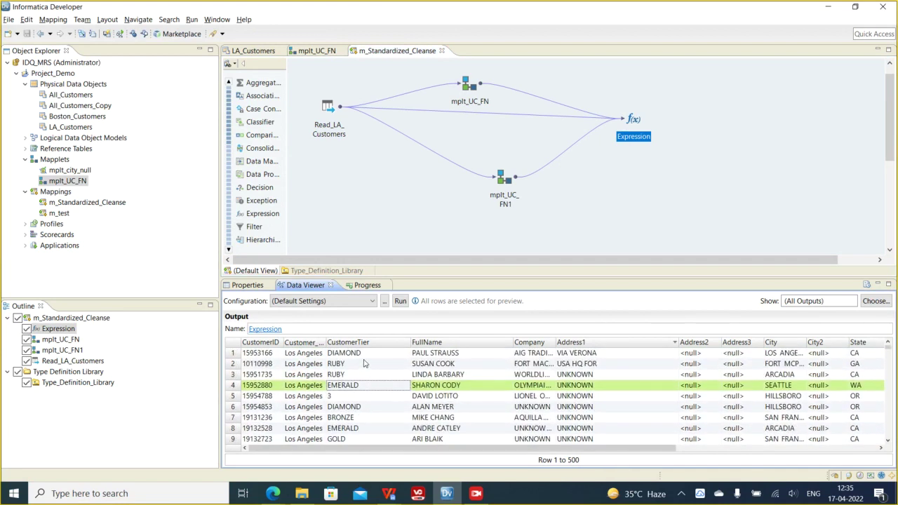
pyautogui.click(365, 363)
pyautogui.click(342, 398)
pyautogui.scroll(-1, 344, 397)
pyautogui.scroll(1, 348, 398)
pyautogui.scroll(-2, 351, 398)
pyautogui.scroll(2, 372, 399)
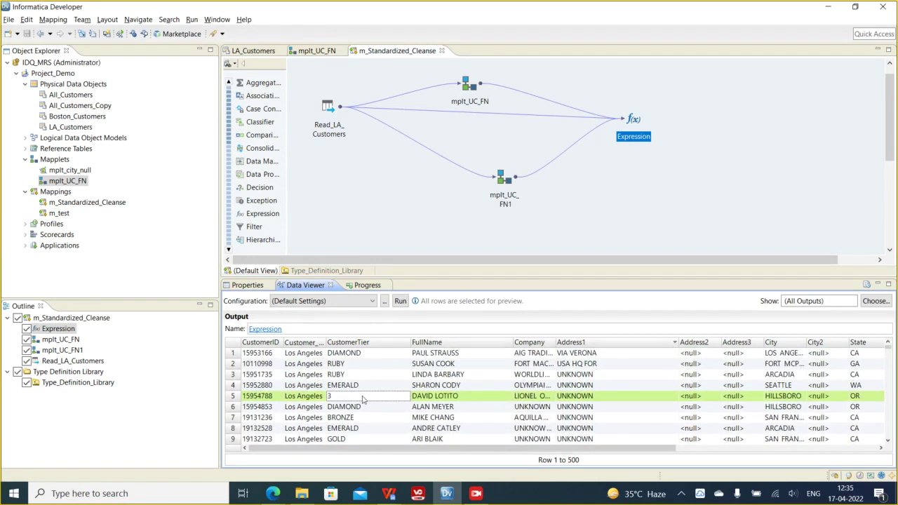
pyautogui.scroll(-4, 371, 403)
# - Inspect further preview rows with CustomerTier values 2, 3 and <null>
pyautogui.click(344, 419)
pyautogui.scroll(-4, 344, 420)
pyautogui.click(354, 376)
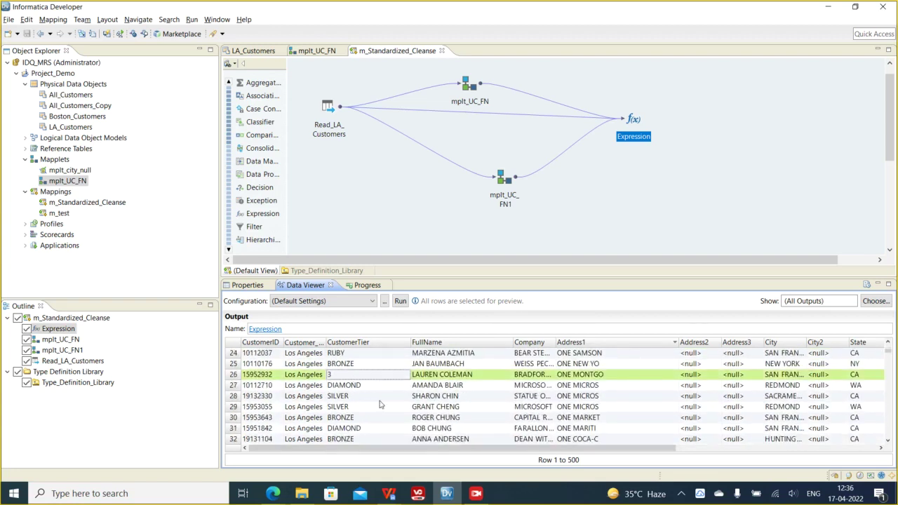
pyautogui.scroll(-5, 376, 398)
pyautogui.click(344, 410)
pyautogui.click(356, 421)
pyautogui.click(356, 411)
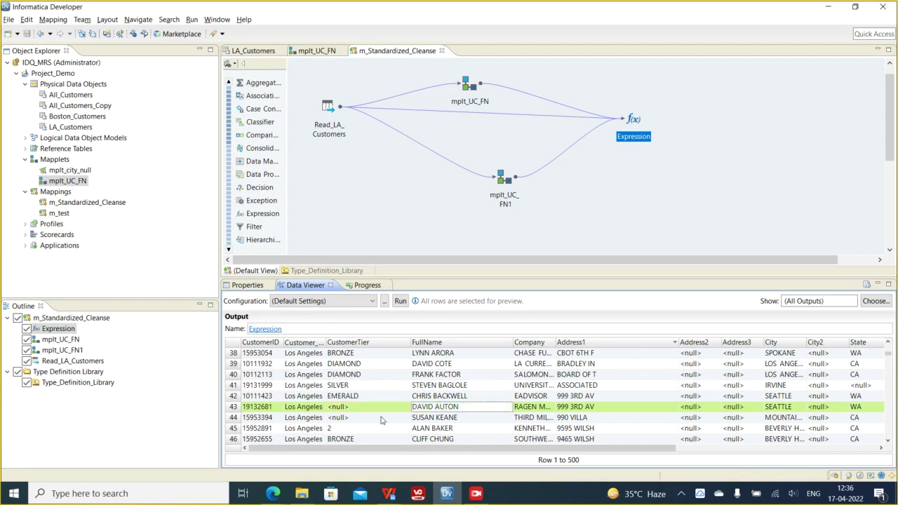
pyautogui.click(354, 411)
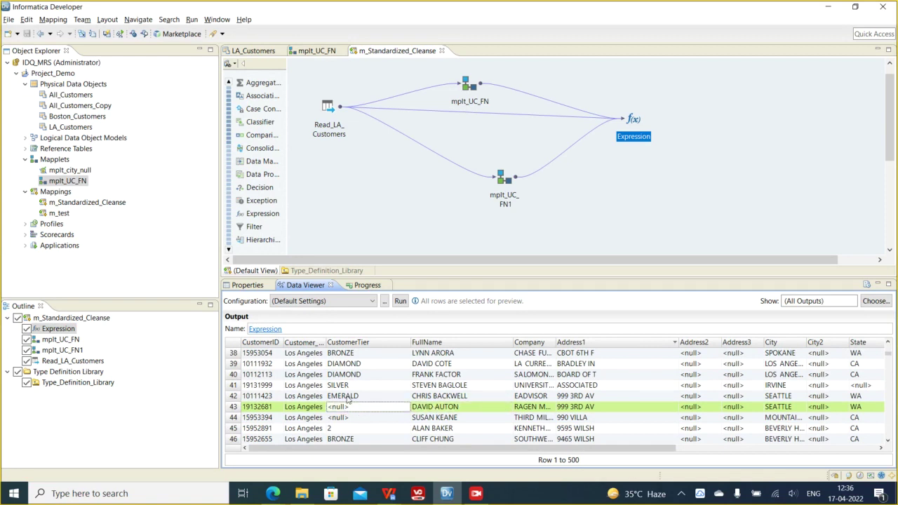
pyautogui.scroll(-2, 349, 430)
pyautogui.scroll(4, 344, 388)
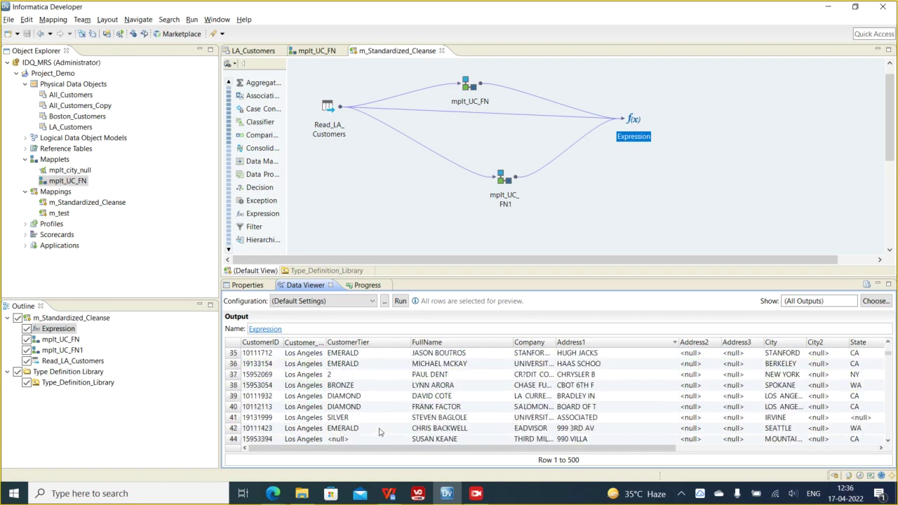
pyautogui.click(346, 398)
pyautogui.scroll(5, 407, 428)
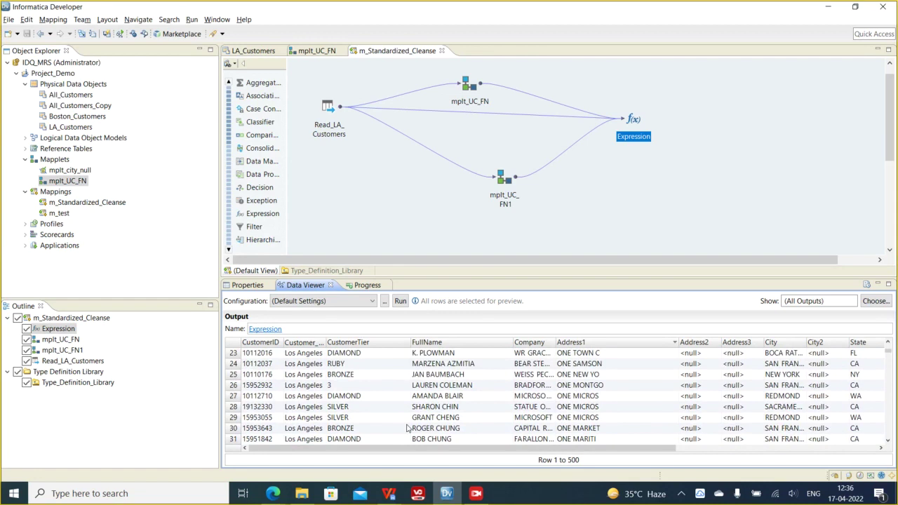
pyautogui.scroll(1, 407, 428)
pyautogui.click(348, 397)
pyautogui.scroll(4, 374, 411)
pyautogui.scroll(4, 374, 410)
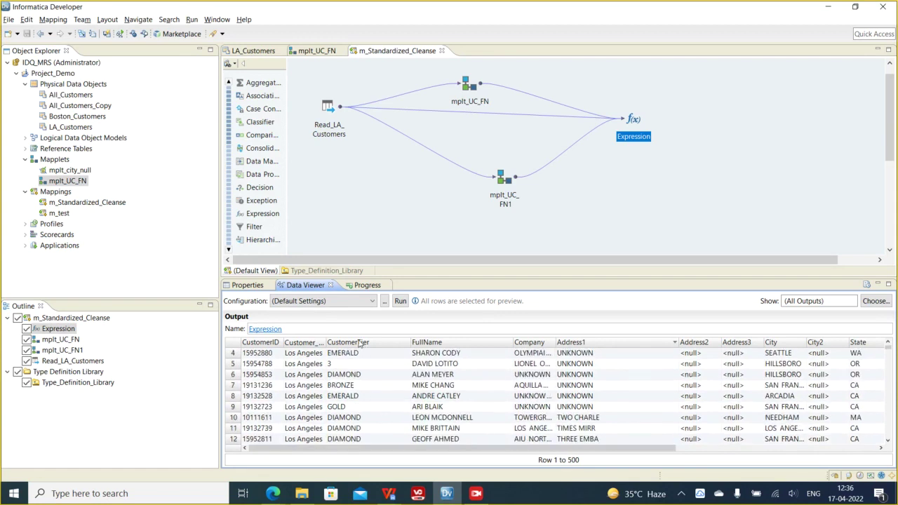
# - Sort the preview by CustomerTier, ending descending to group named tiers like RUBY and GOLD
pyautogui.click(360, 342)
pyautogui.click(359, 343)
pyautogui.click(360, 342)
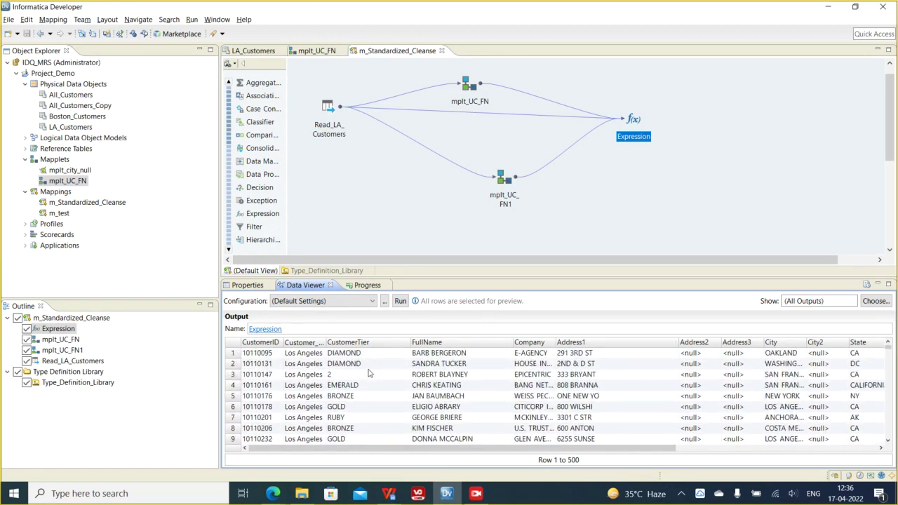
pyautogui.click(359, 342)
pyautogui.scroll(-5, 384, 398)
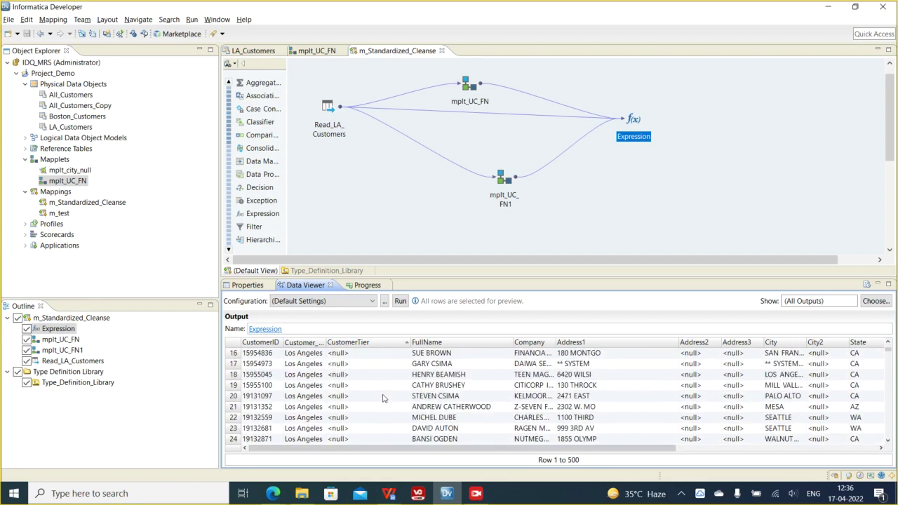
pyautogui.scroll(-6, 383, 398)
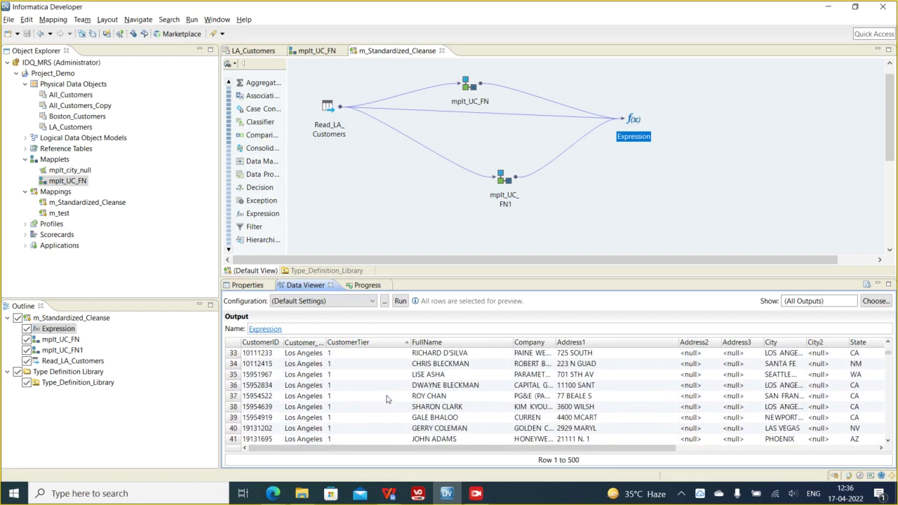
pyautogui.scroll(-4, 387, 419)
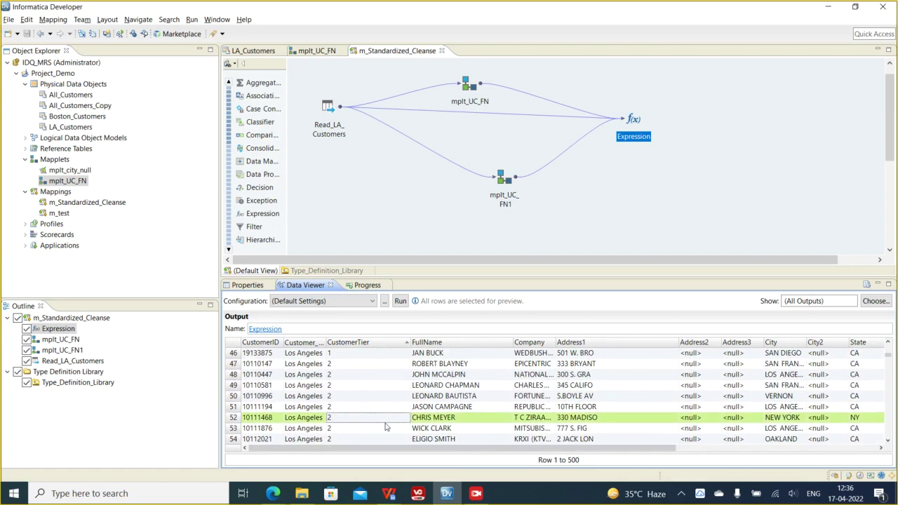
pyautogui.scroll(-5, 384, 425)
pyautogui.click(391, 343)
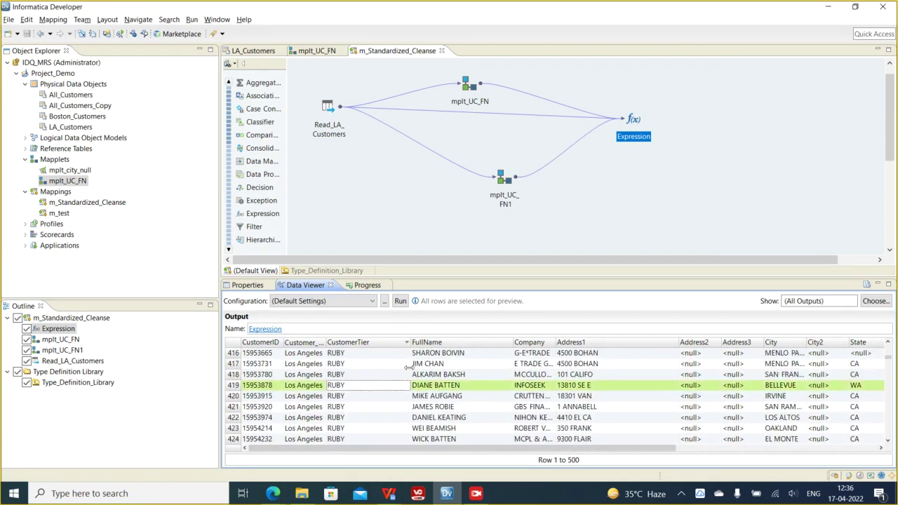
pyautogui.scroll(15, 375, 379)
pyautogui.scroll(-3, 374, 382)
pyautogui.scroll(-3, 378, 391)
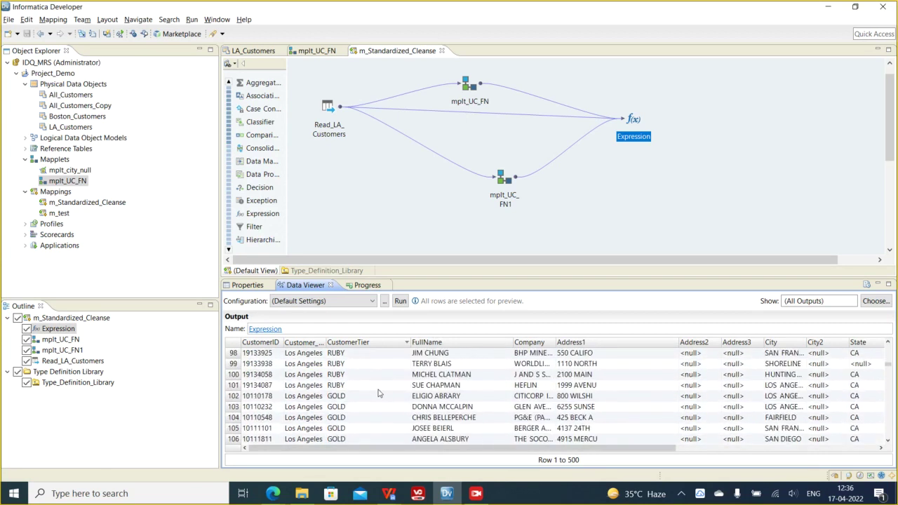
# - Add a Standardizer transformation to the mapping using the 'stan' filter in Add Transformation
pyautogui.rightClick(696, 126)
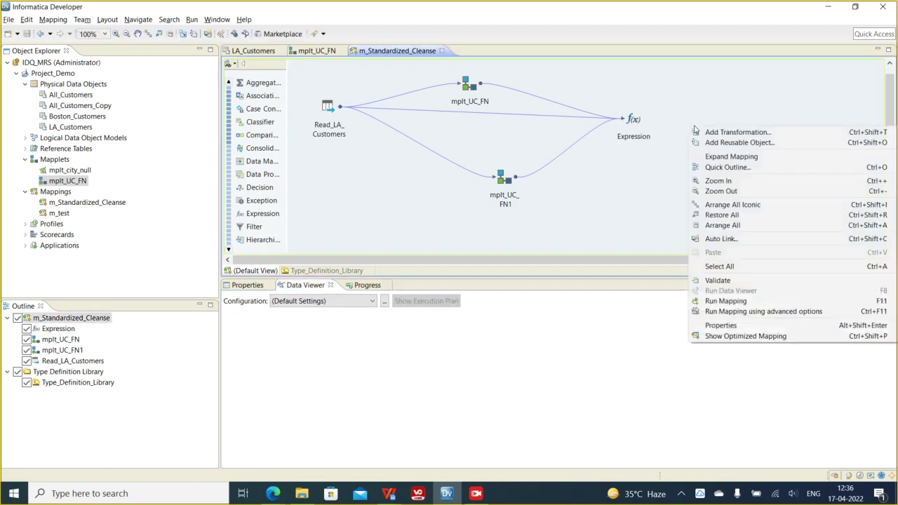
pyautogui.click(737, 132)
pyautogui.write('stan')
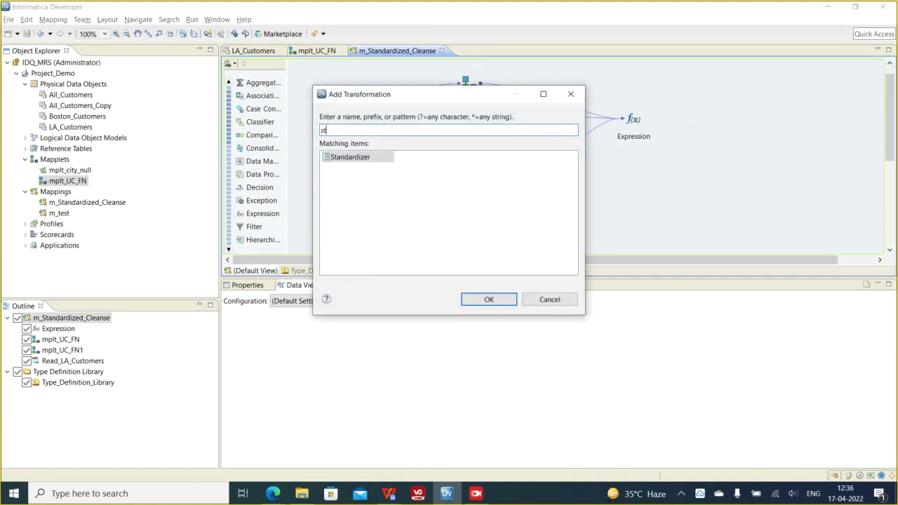
pyautogui.doubleClick(370, 158)
pyautogui.click(749, 143)
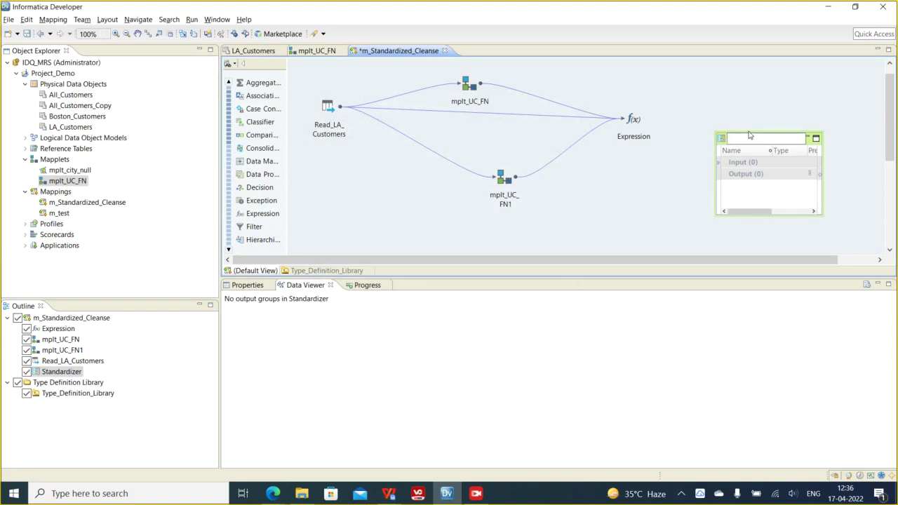
# - Link the Expression's CustomerTier port into the Standardizer's Input group
pyautogui.click(748, 177)
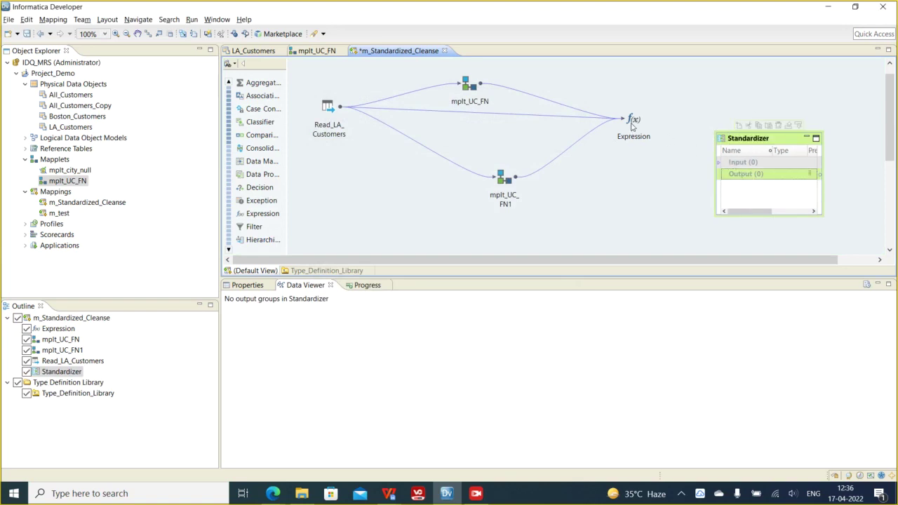
pyautogui.click(633, 125)
pyautogui.moveTo(653, 120); pyautogui.dragTo(536, 84)
pyautogui.click(544, 139)
pyautogui.moveTo(545, 140); pyautogui.dragTo(733, 165)
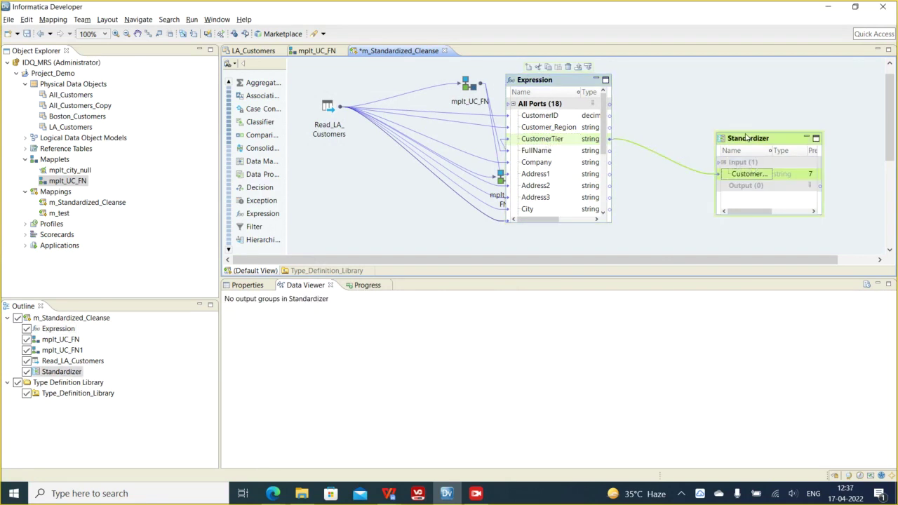
# - Review the Standardizer's CustomerTier port in Properties, then view its empty strategies list
pyautogui.click(748, 139)
pyautogui.click(252, 286)
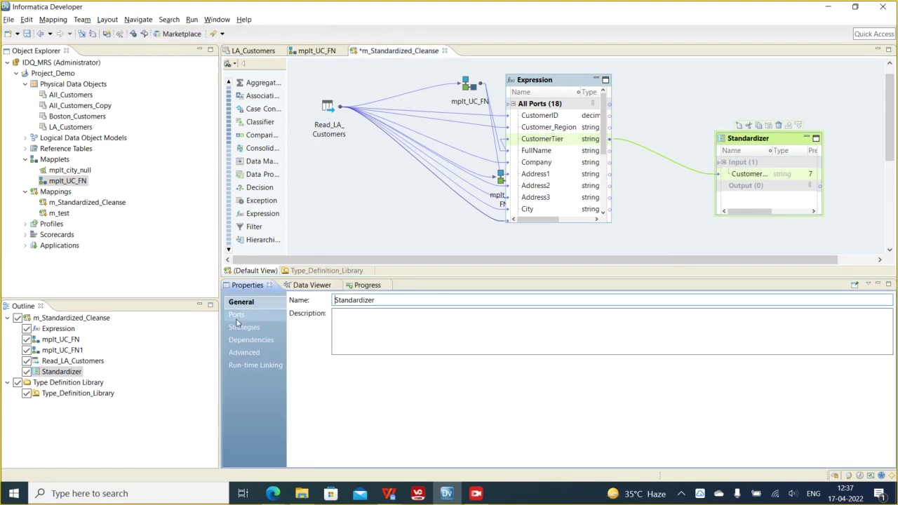
pyautogui.click(237, 315)
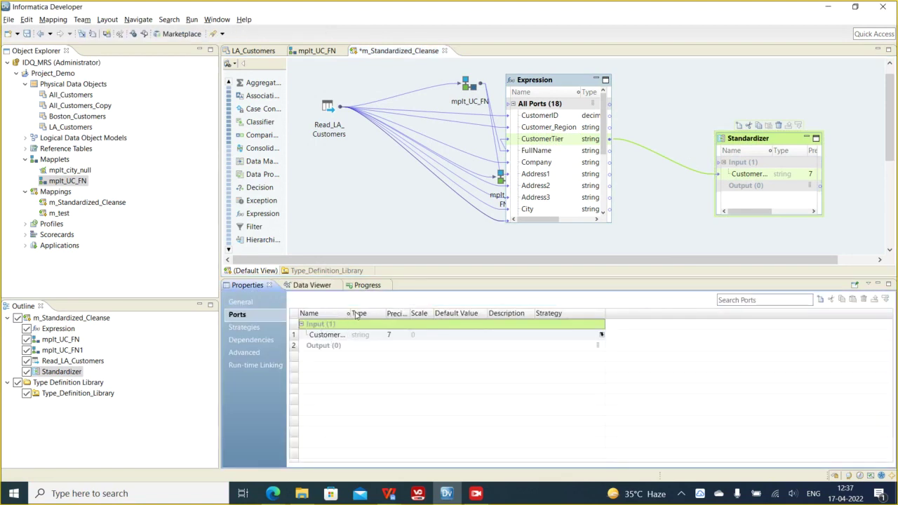
pyautogui.moveTo(349, 315); pyautogui.dragTo(439, 314)
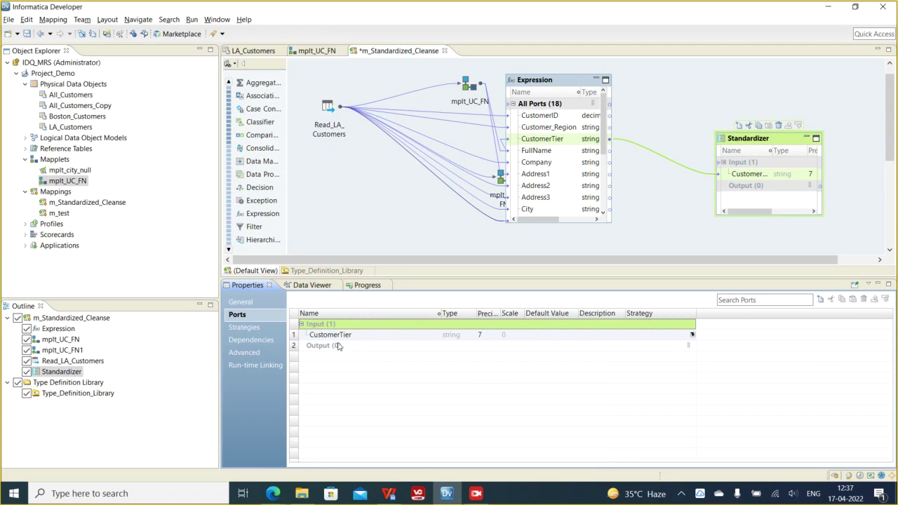
pyautogui.click(245, 327)
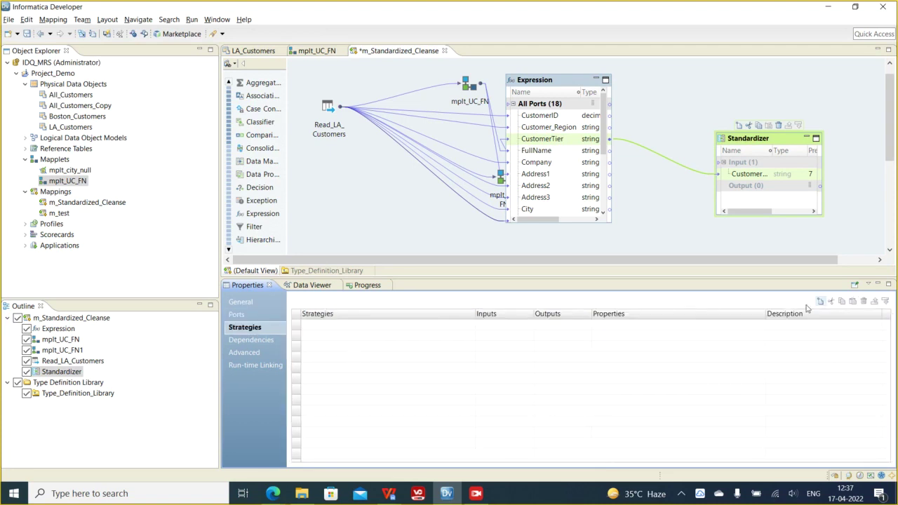
# - Create a strategy named Standardizer_CustTier with CustomerTier as its input
pyautogui.doubleClick(570, 352)
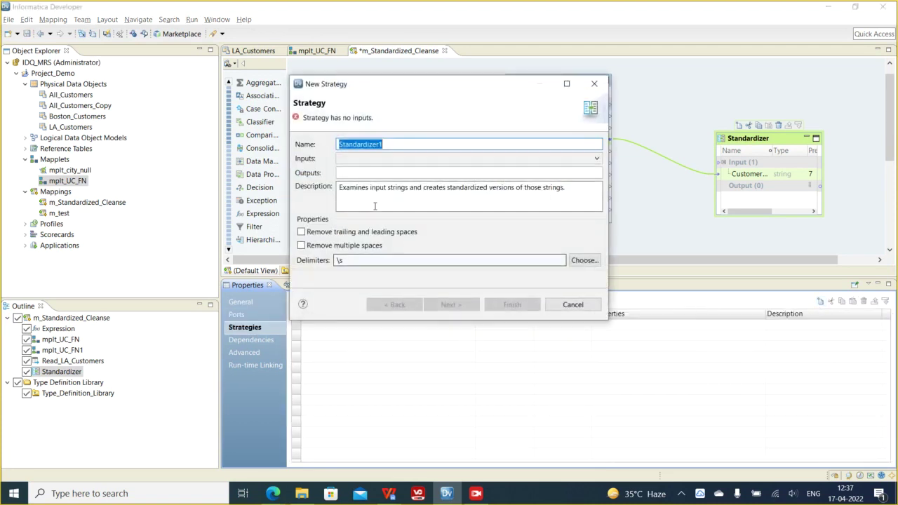
pyautogui.click(400, 144)
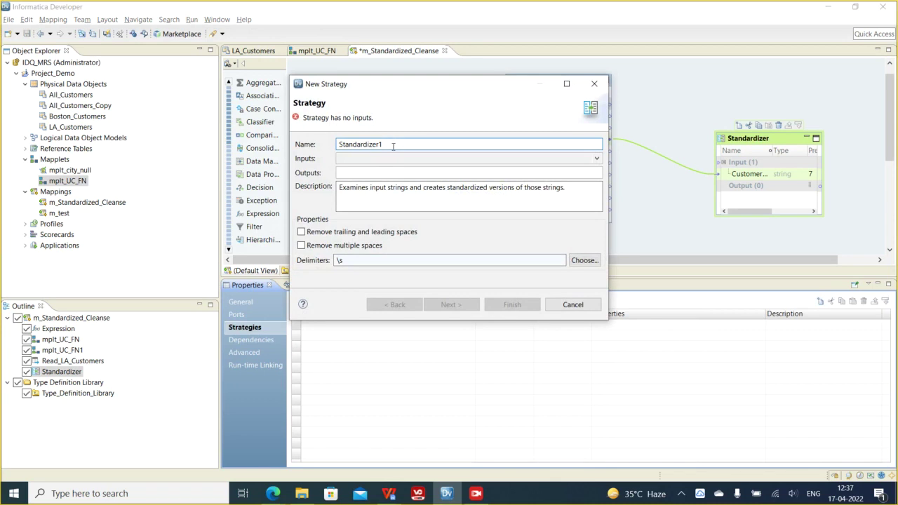
pyautogui.write('_Cus')
pyautogui.click(366, 159)
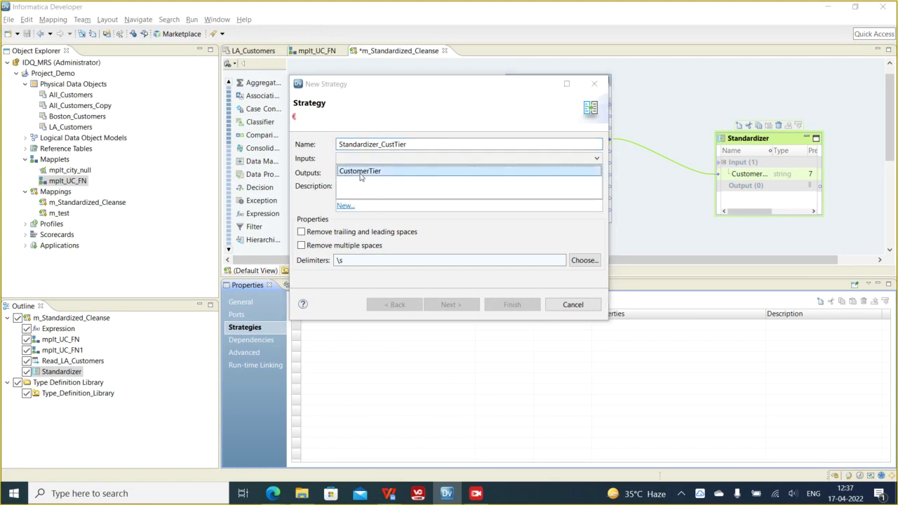
pyautogui.click(359, 174)
# - Set the strategy output to std_CustomerTier with precision 10
pyautogui.click(355, 176)
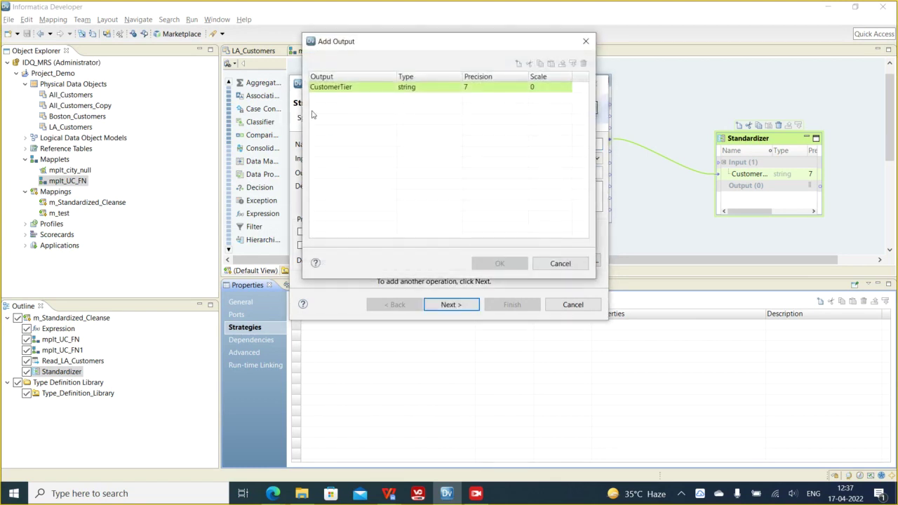
pyautogui.click(312, 88)
pyautogui.write('std_')
pyautogui.click(361, 120)
pyautogui.click(481, 90)
pyautogui.press('BackSpace')
pyautogui.write('10')
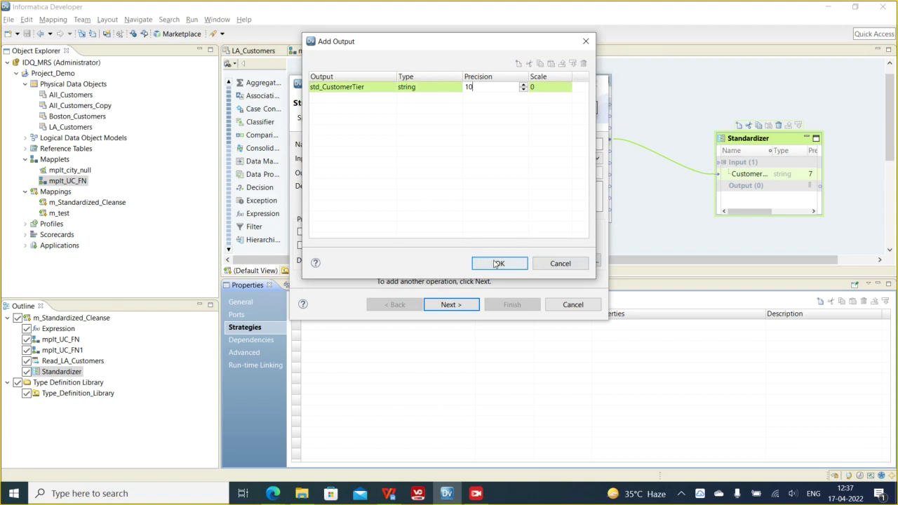
pyautogui.click(498, 264)
pyautogui.moveTo(347, 189); pyautogui.dragTo(589, 189)
pyautogui.click(522, 206)
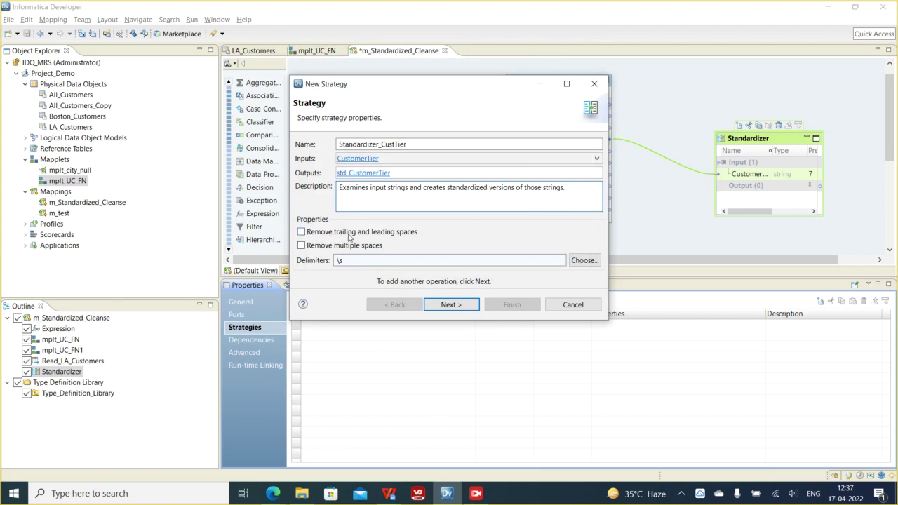
# - Enable removal of leading, trailing and multiple spaces, keeping the \s delimiter
pyautogui.click(302, 231)
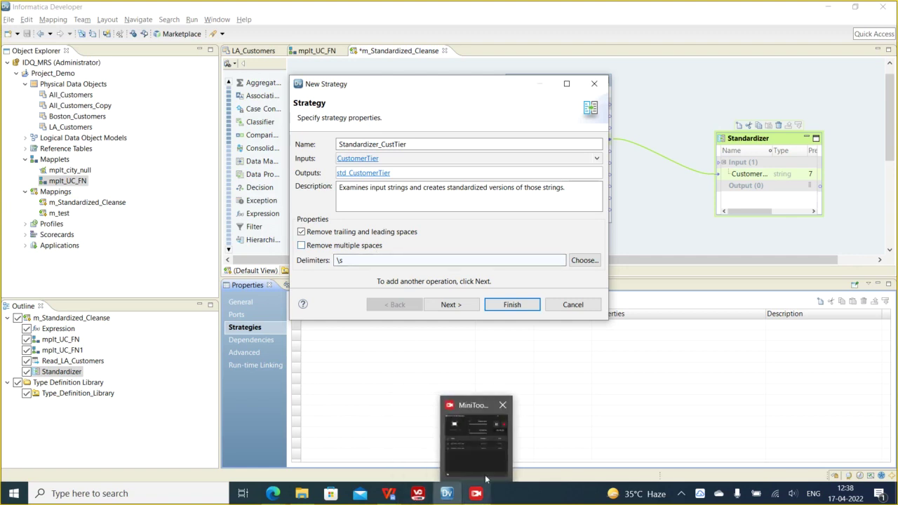
pyautogui.click(476, 493)
pyautogui.click(593, 44)
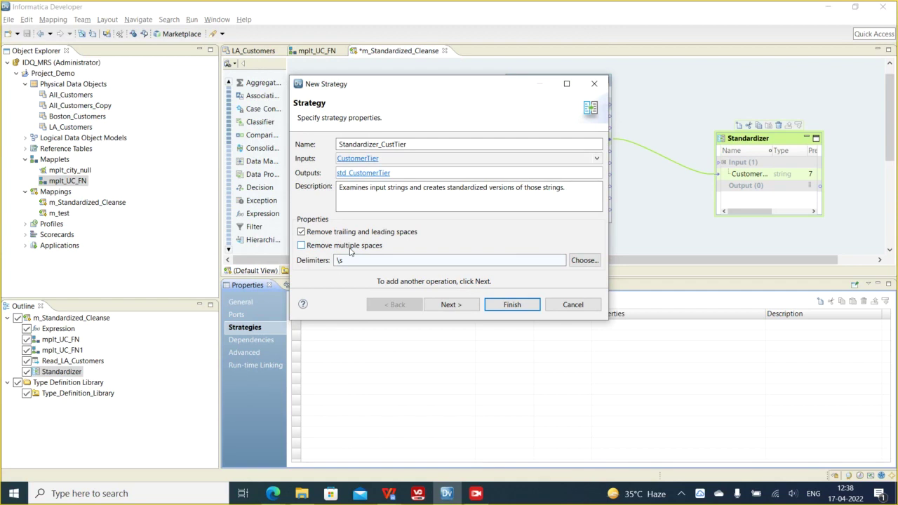
pyautogui.click(302, 245)
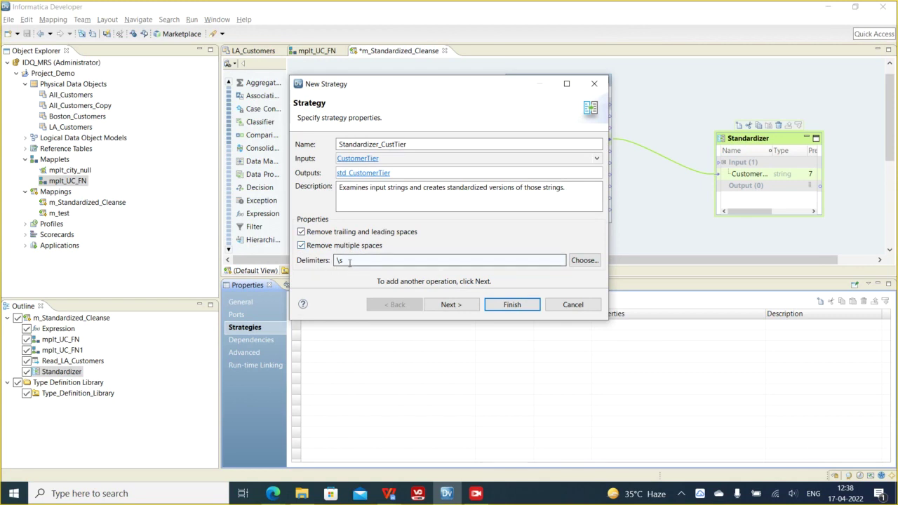
pyautogui.doubleClick(349, 261)
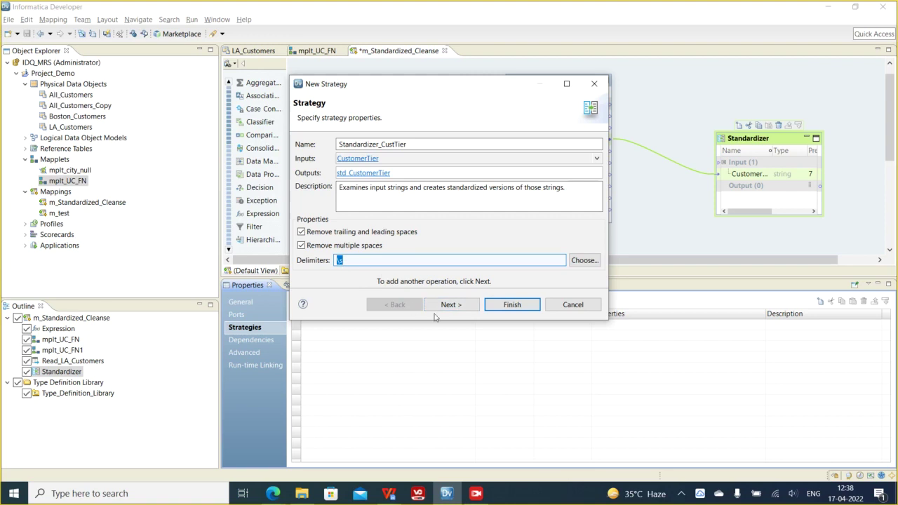
pyautogui.click(452, 304)
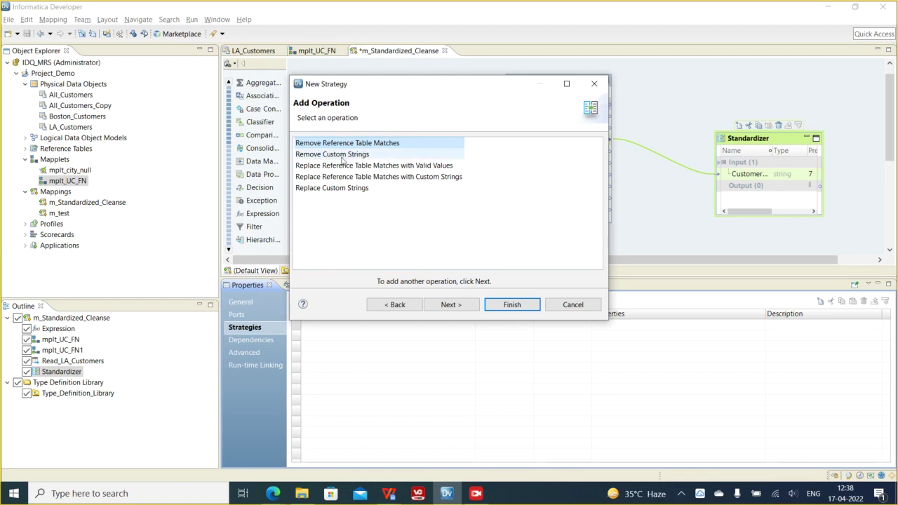
# - Compare the available operations and choose Remove Custom Strings
pyautogui.click(340, 159)
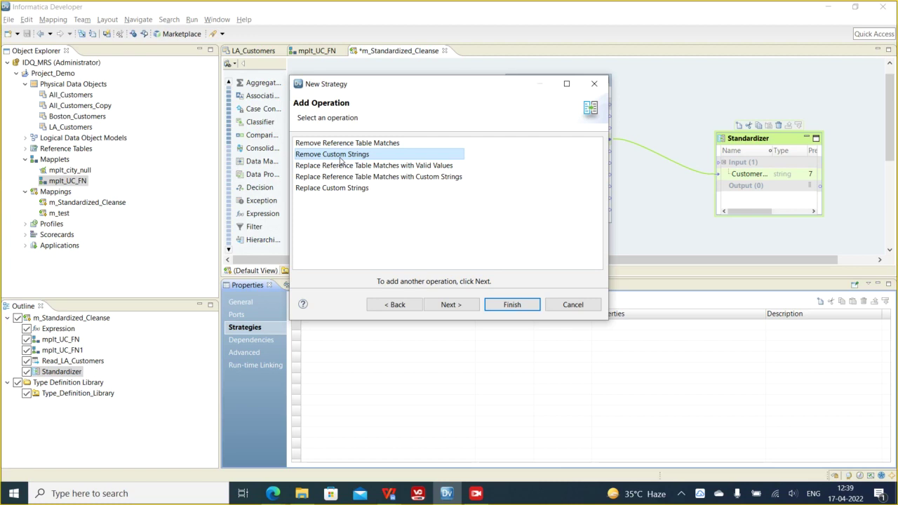
pyautogui.click(346, 170)
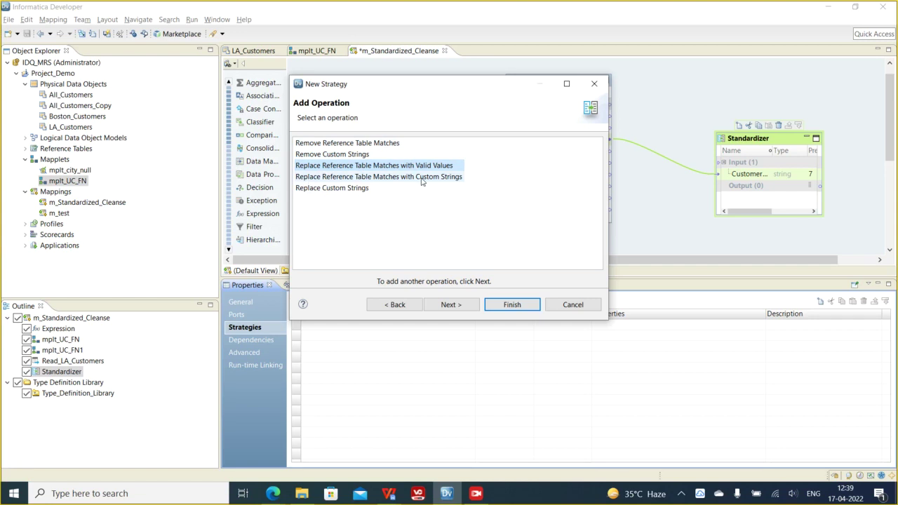
pyautogui.click(316, 194)
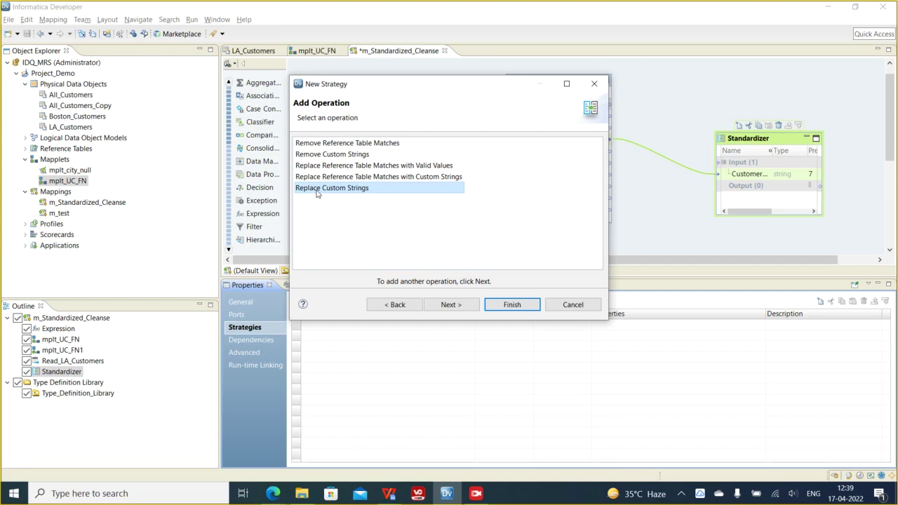
pyautogui.press('Up')
pyautogui.press('Up')
pyautogui.press('Up')
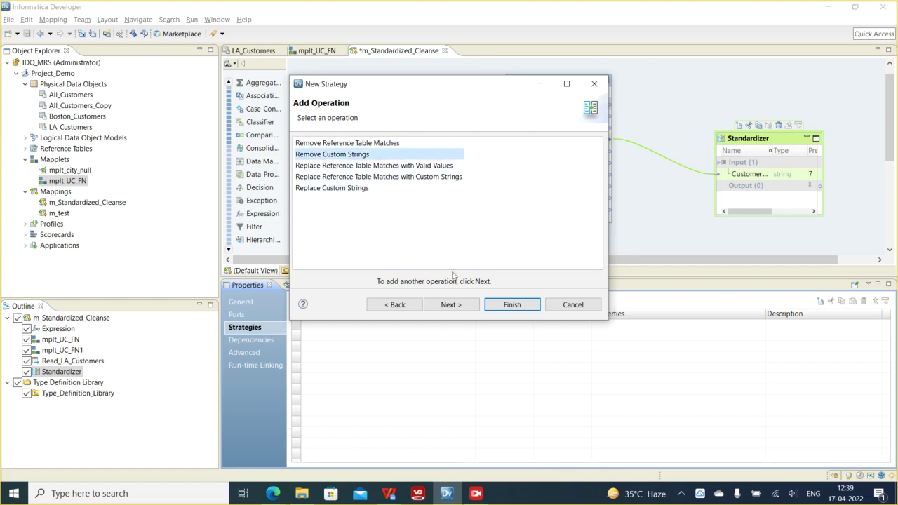
pyautogui.click(452, 305)
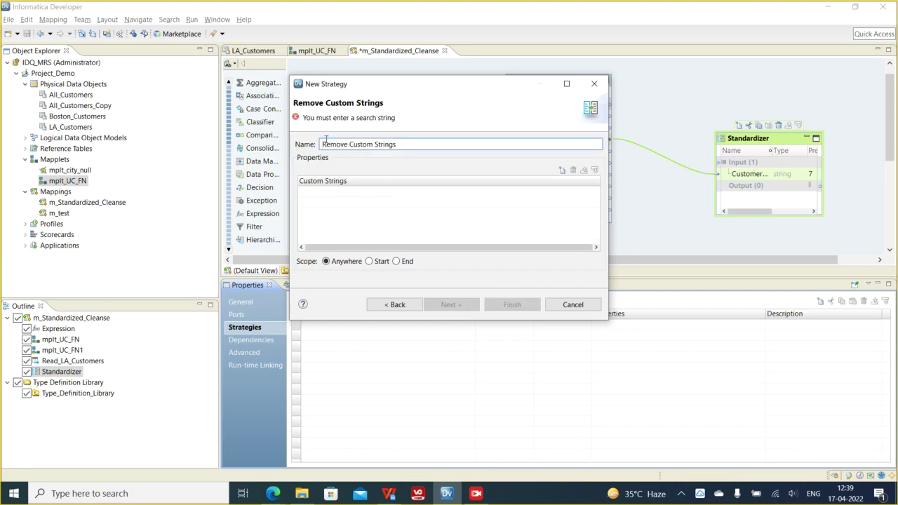
# - Add comma, period, @ and $ as custom strings to remove, then return to Add Operation
pyautogui.tripleClick(390, 144)
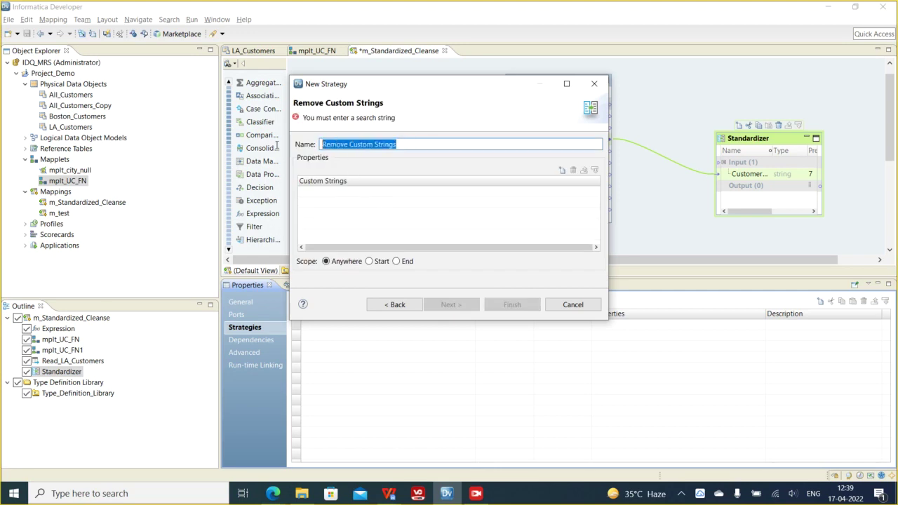
pyautogui.click(561, 171)
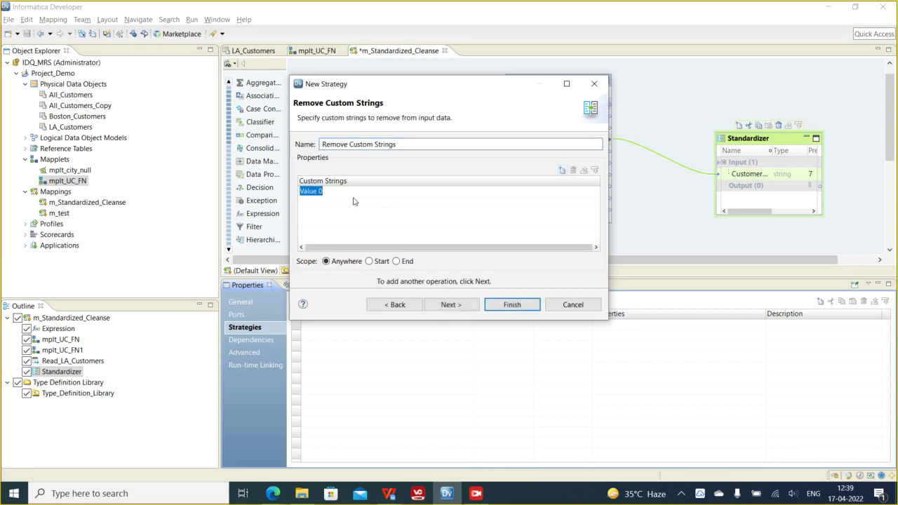
pyautogui.write(',')
pyautogui.click(562, 170)
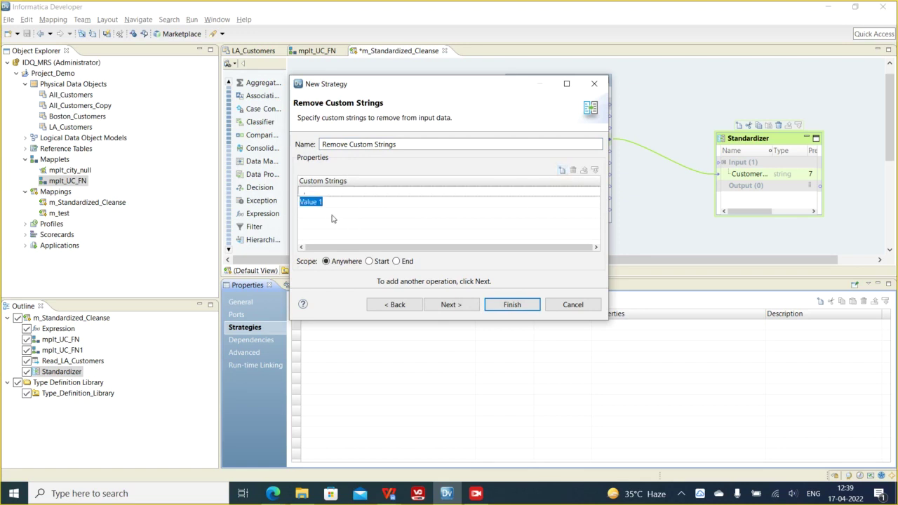
pyautogui.write('.')
pyautogui.press('Return')
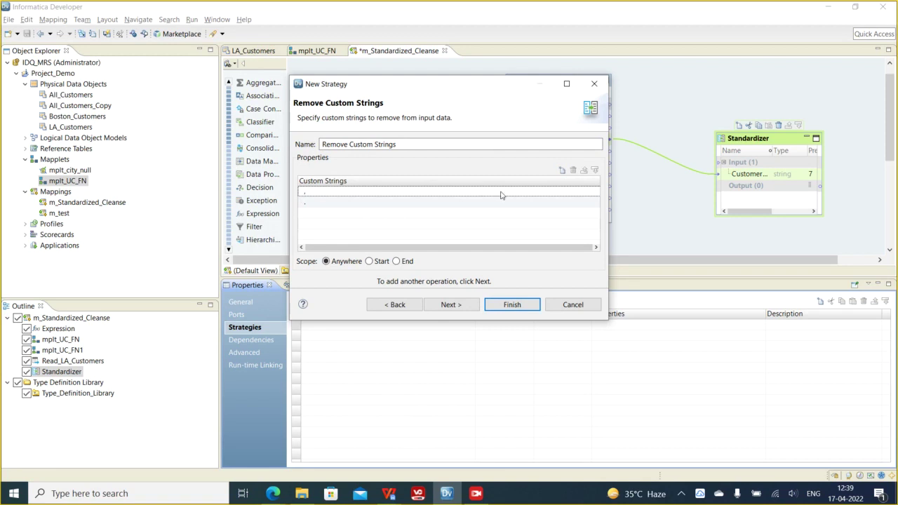
pyautogui.click(566, 171)
pyautogui.write('@')
pyautogui.press('Return')
pyautogui.click(564, 171)
pyautogui.write('$')
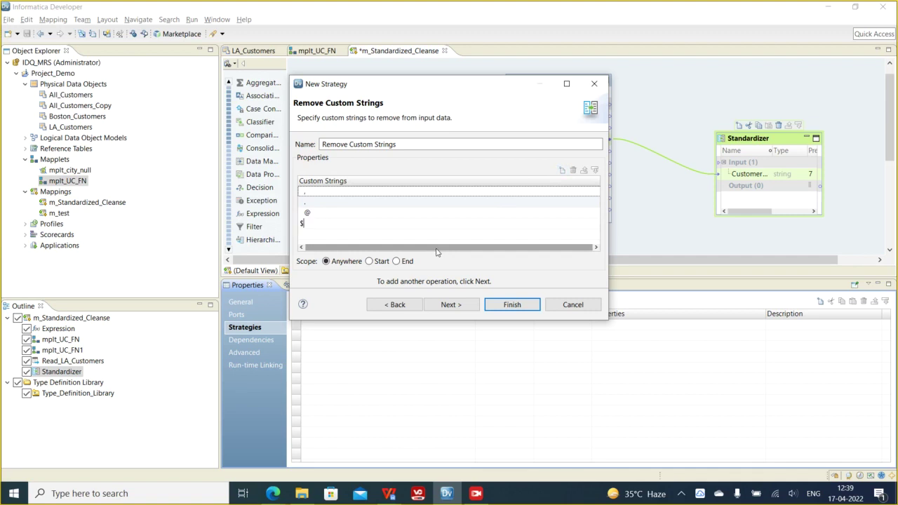
pyautogui.press('Return')
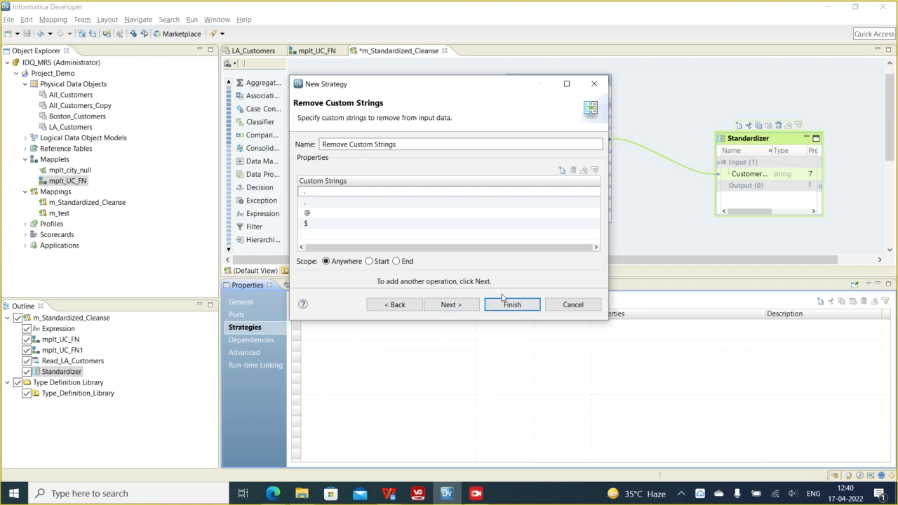
pyautogui.click(396, 306)
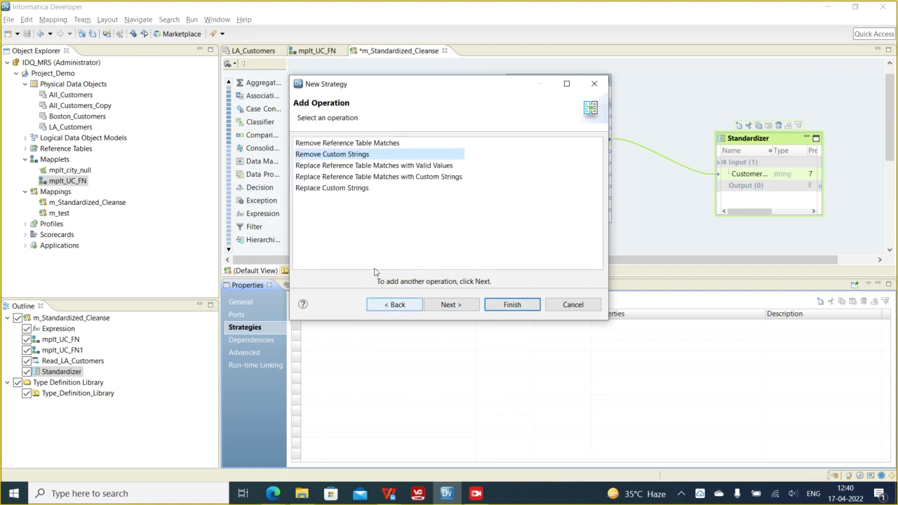
# - Draft a Replace Custom Strings operation listing , @ ; and - as strings to replace
pyautogui.click(335, 189)
pyautogui.click(450, 304)
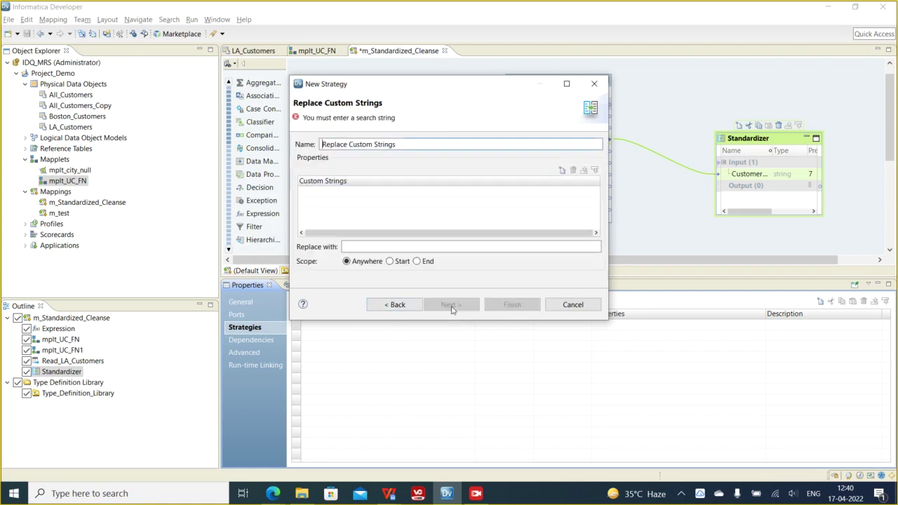
pyautogui.click(561, 169)
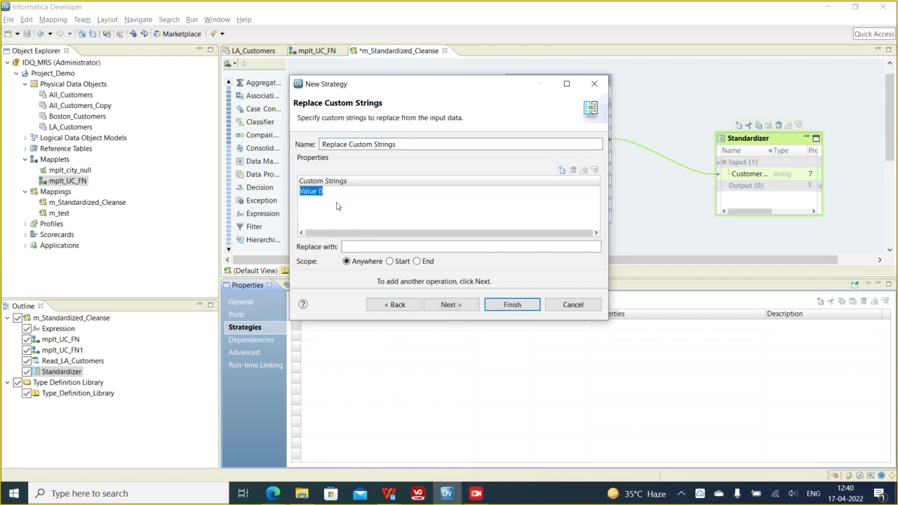
pyautogui.write(',')
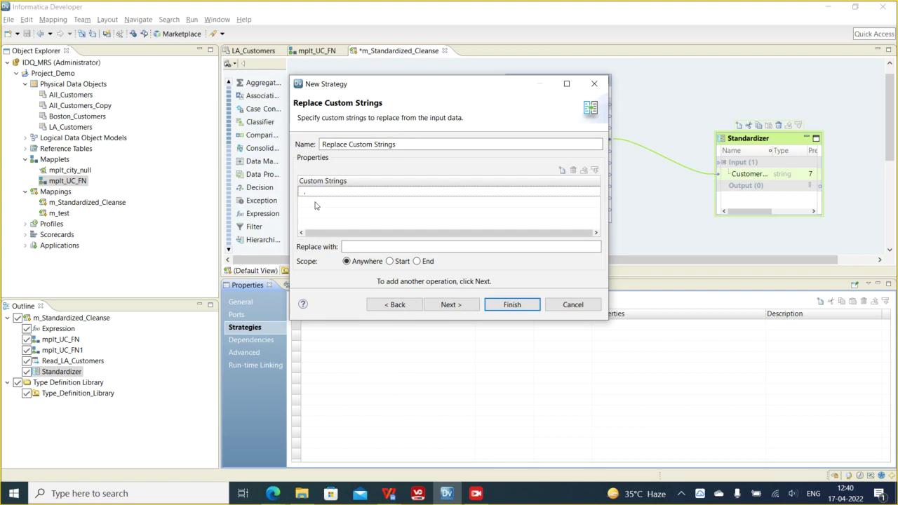
pyautogui.click(563, 171)
pyautogui.write('@')
pyautogui.click(510, 214)
pyautogui.click(562, 171)
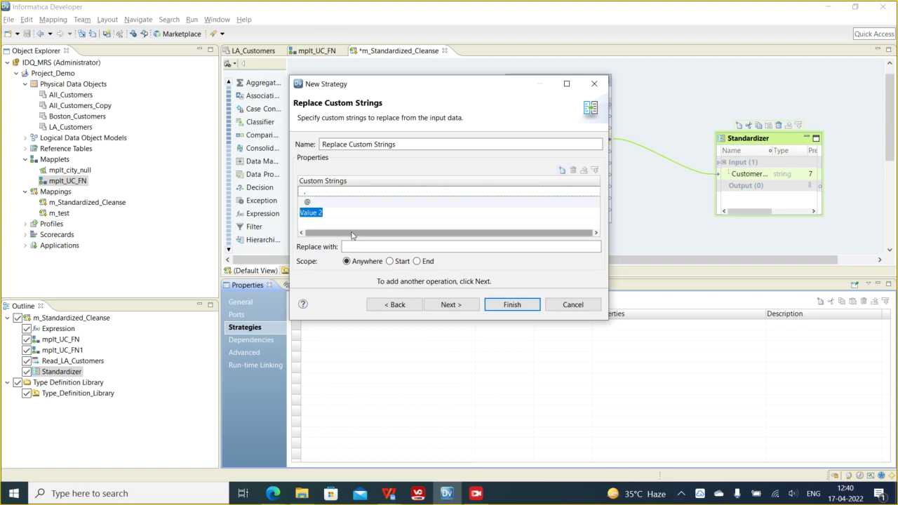
pyautogui.write(';')
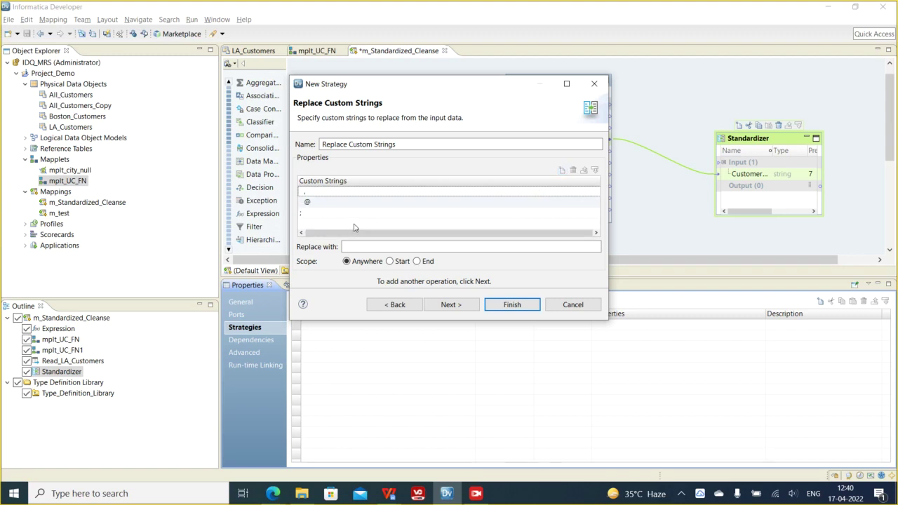
pyautogui.click(562, 172)
pyautogui.write('-')
pyautogui.click(370, 248)
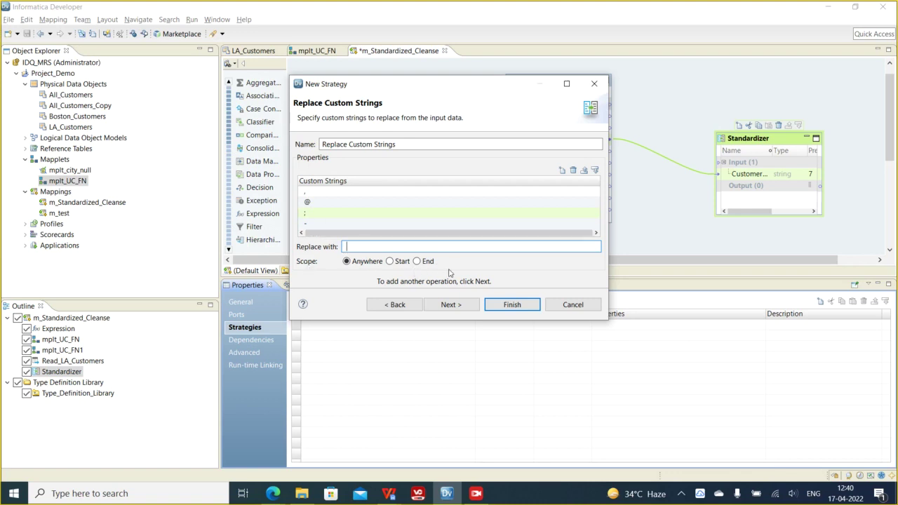
# - Go back to the operations list, then cancel the wizard and discard all strategy changes
pyautogui.click(394, 306)
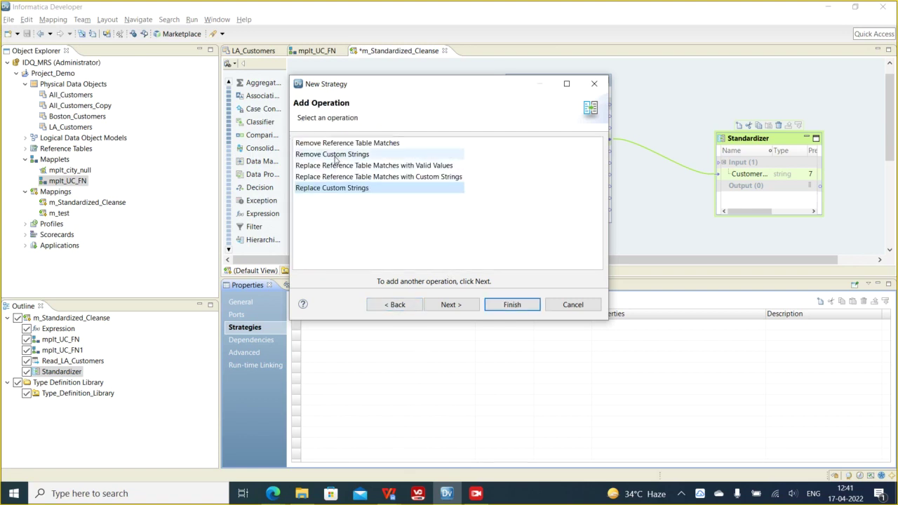
pyautogui.click(332, 188)
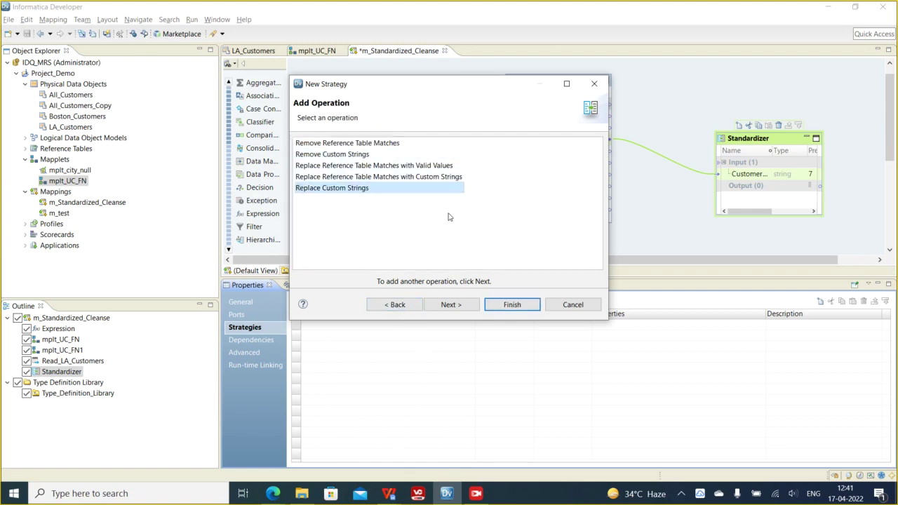
pyautogui.click(347, 167)
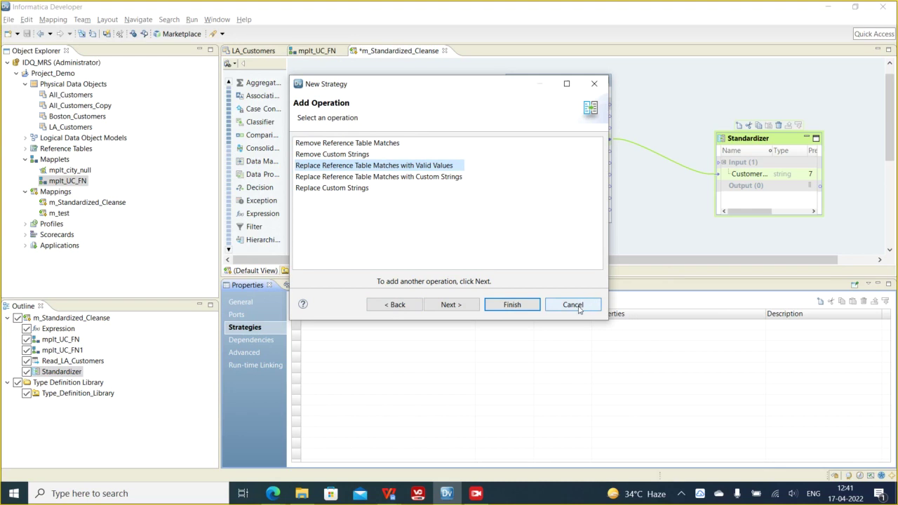
pyautogui.click(572, 304)
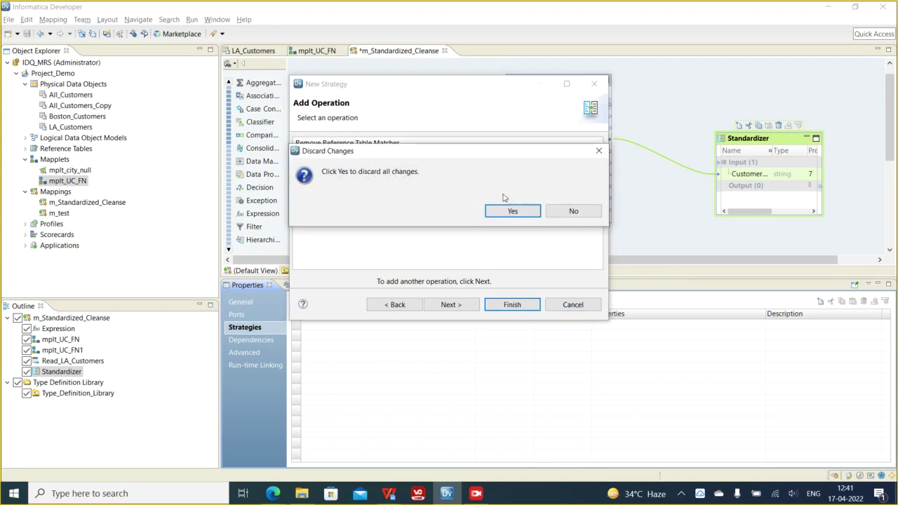
pyautogui.click(510, 212)
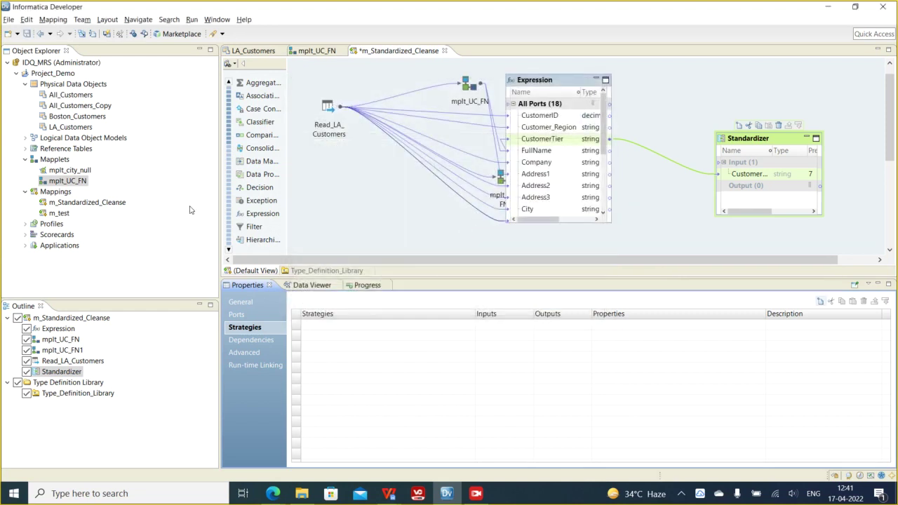
# - Start a new empty reference table in Project_Demo
pyautogui.rightClick(53, 74)
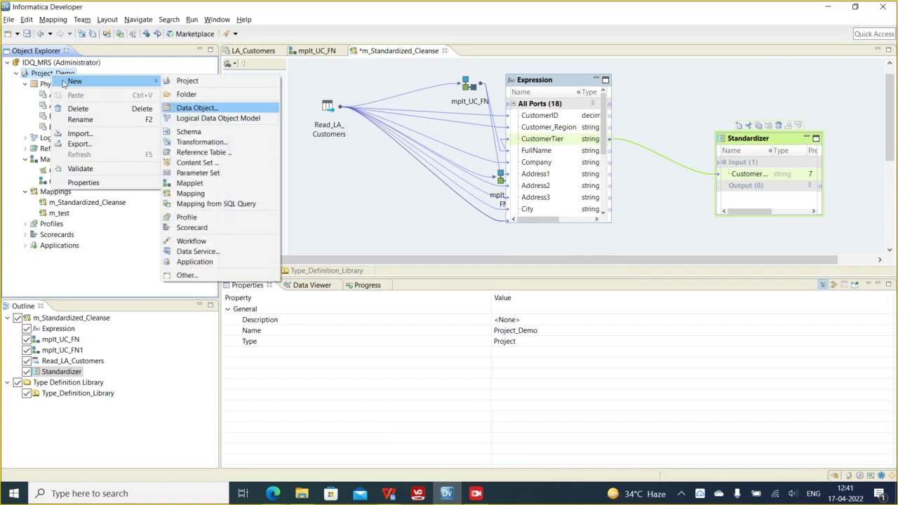
pyautogui.moveTo(133, 83)
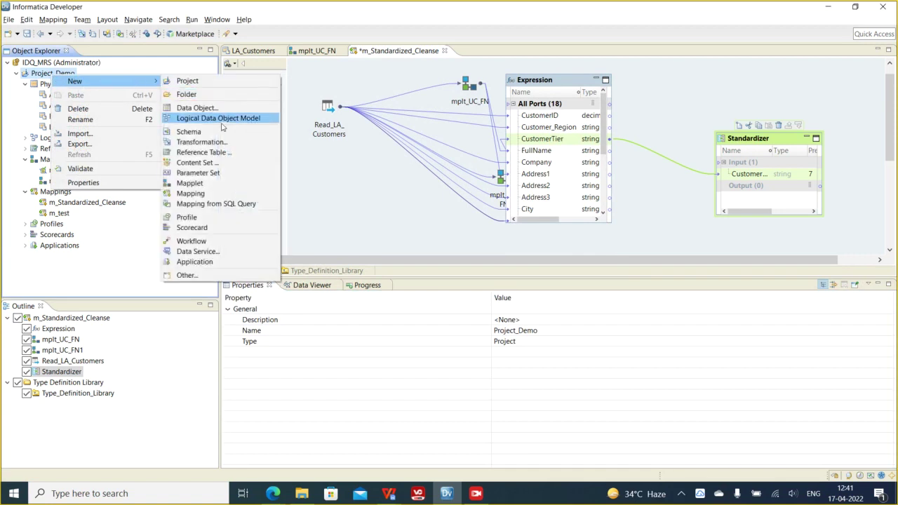
pyautogui.click(215, 152)
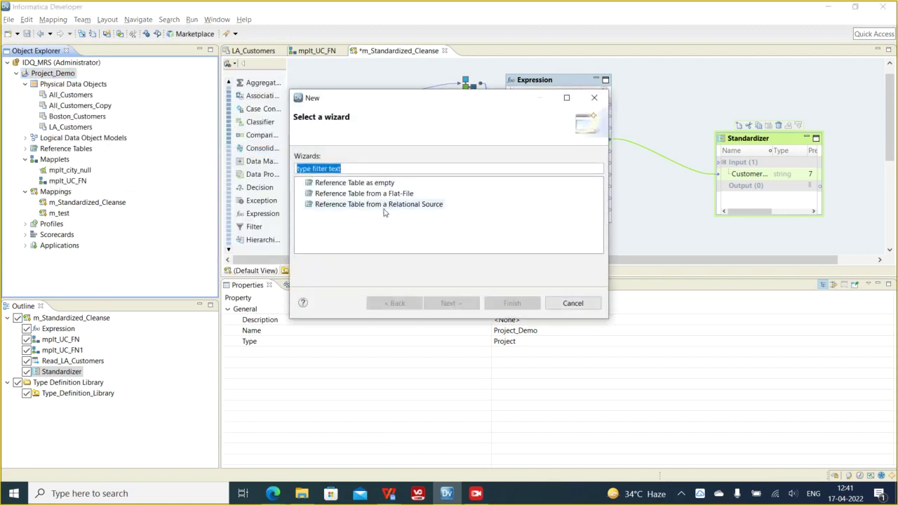
pyautogui.click(372, 183)
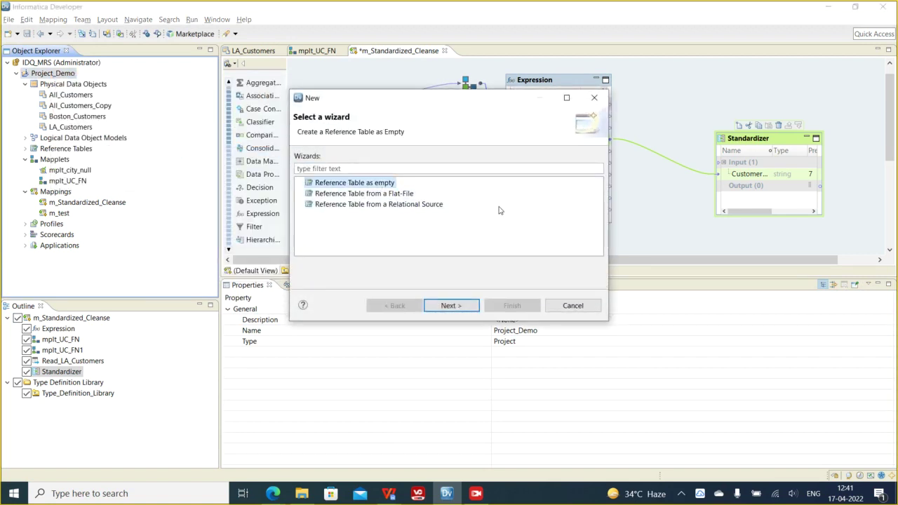
pyautogui.click(370, 194)
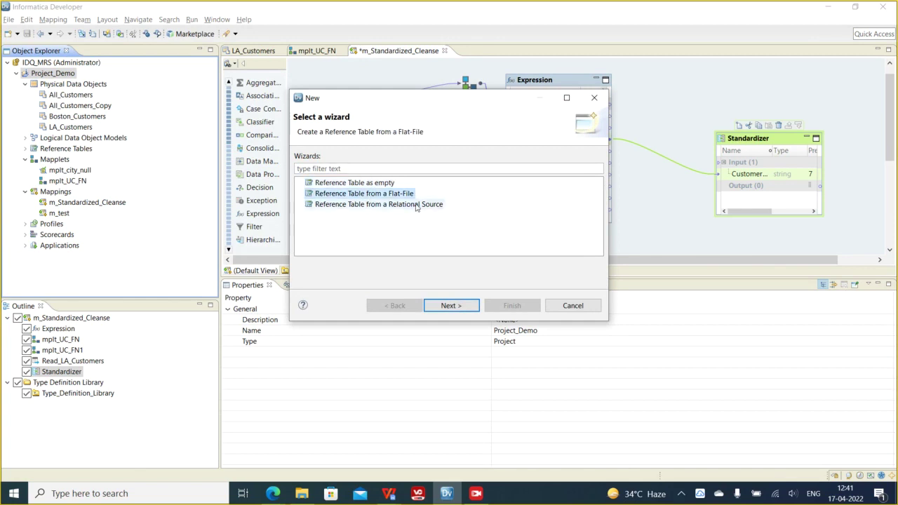
pyautogui.click(401, 204)
pyautogui.press('Up')
pyautogui.press('Up')
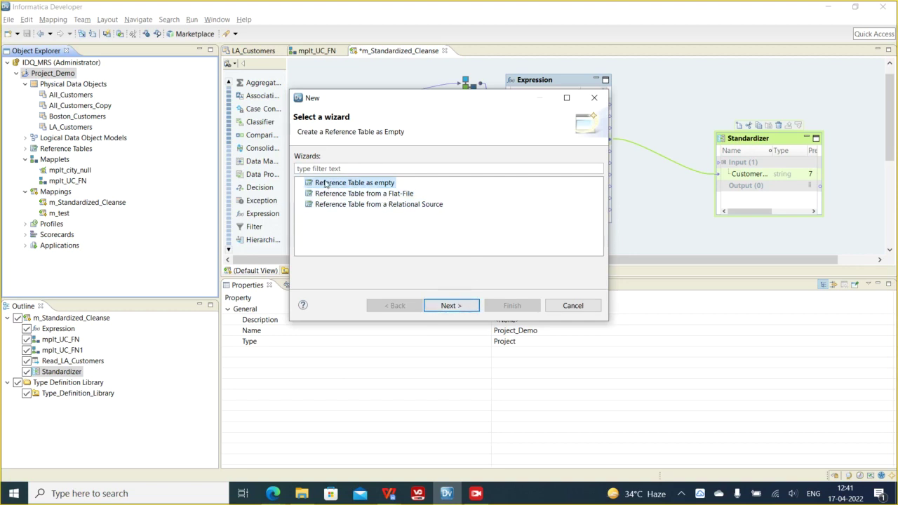
pyautogui.click(388, 194)
pyautogui.click(343, 184)
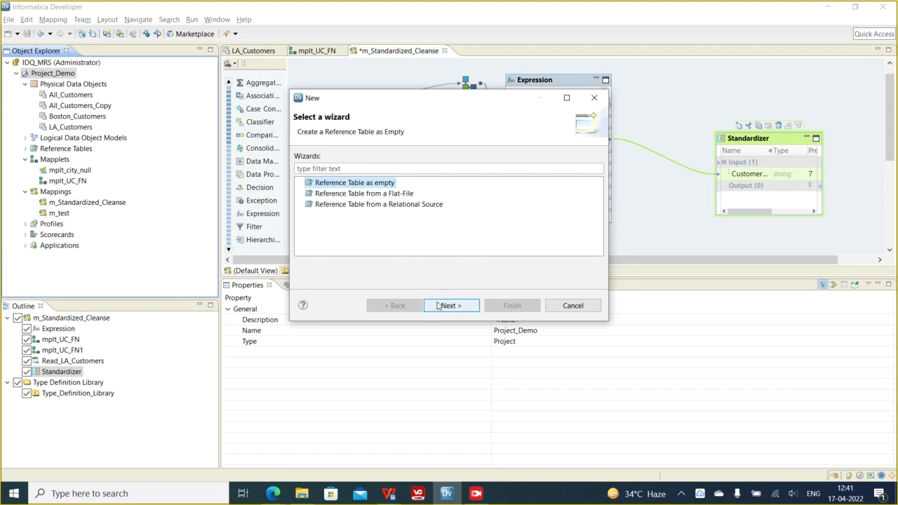
pyautogui.click(450, 305)
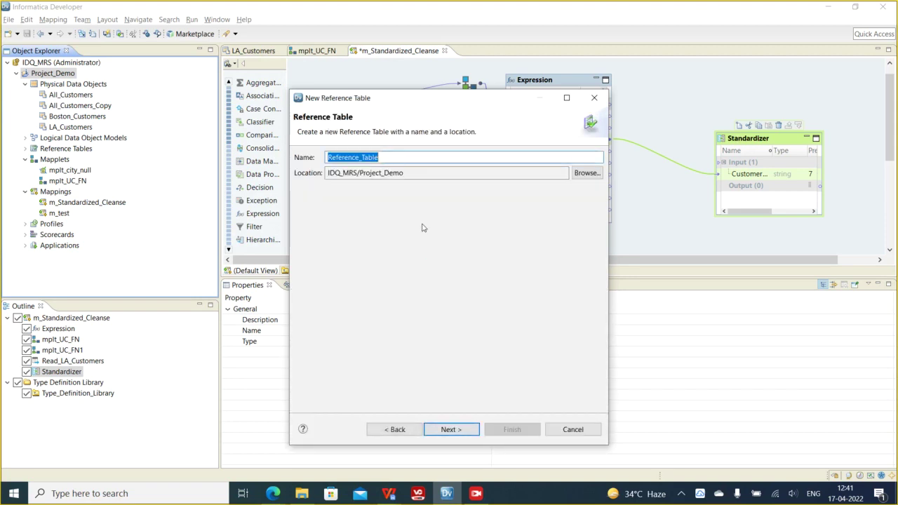
# - Name the reference table Reference_Table_CustTier_STD
pyautogui.click(385, 159)
pyautogui.write('_CustTier')
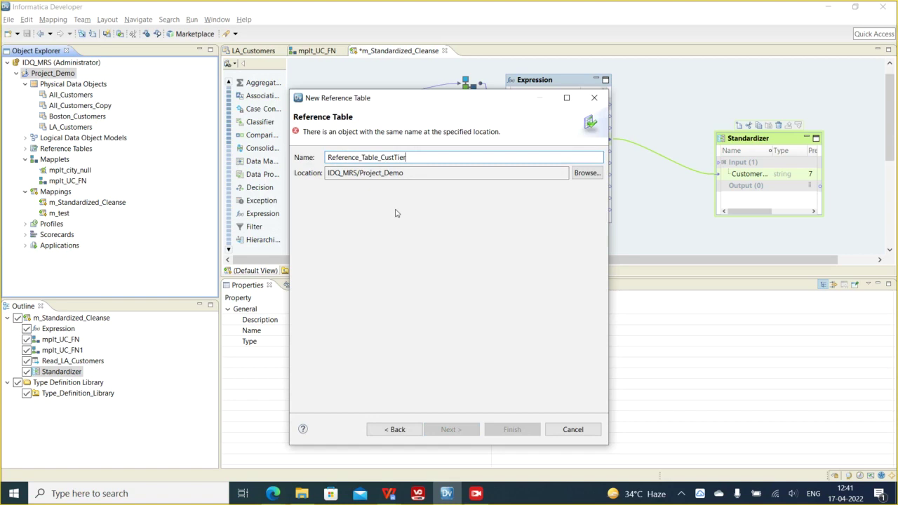
pyautogui.write('1')
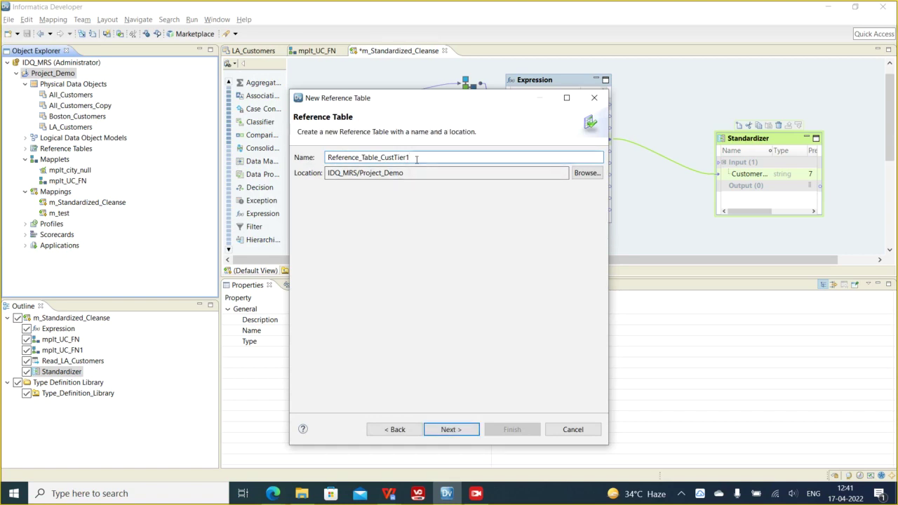
pyautogui.press('BackSpace')
pyautogui.write('_STD')
# - Add the first reference table column, named column1
pyautogui.click(452, 429)
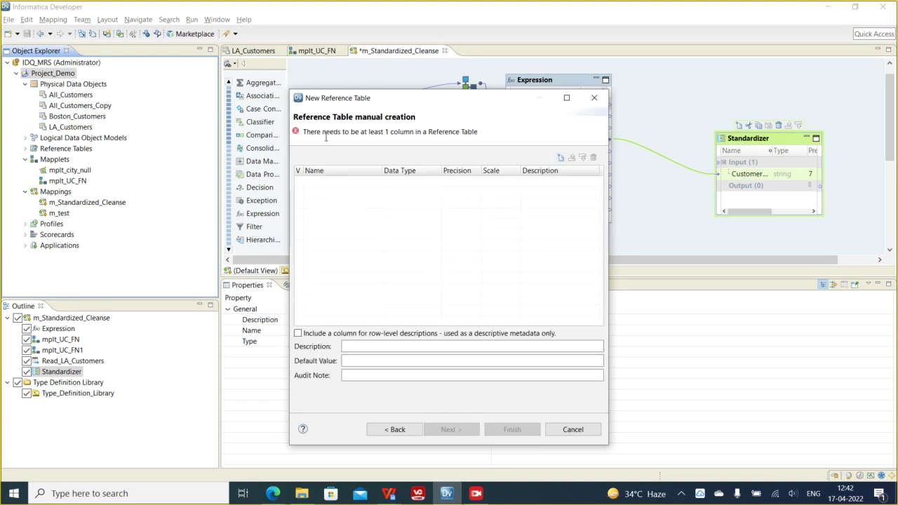
pyautogui.click(564, 160)
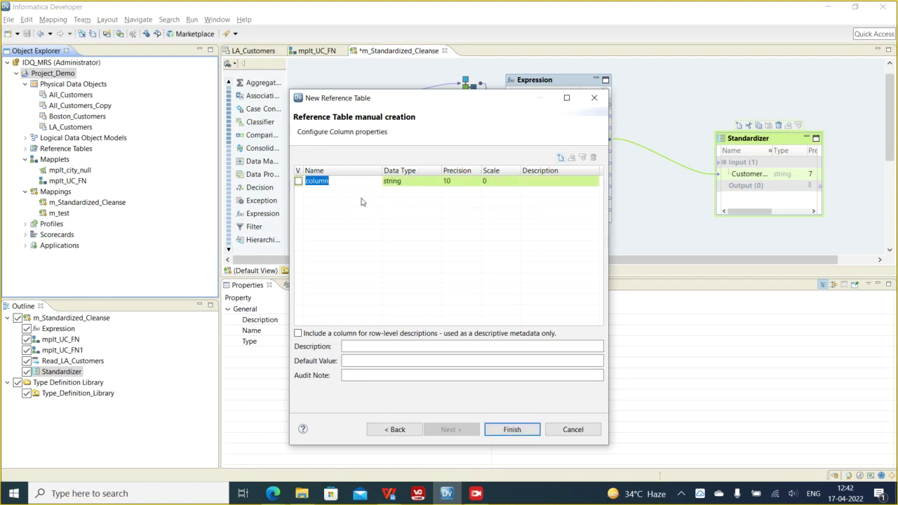
pyautogui.click(331, 185)
pyautogui.write('1')
pyautogui.click(337, 202)
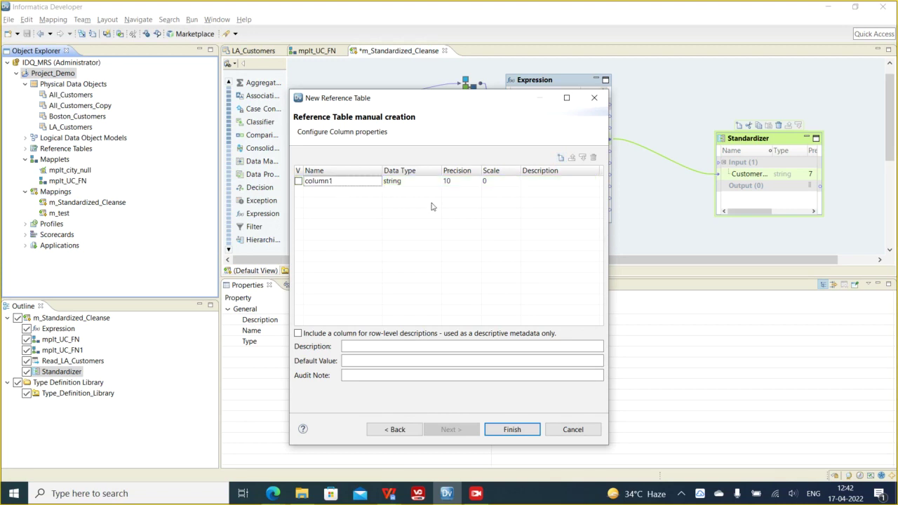
pyautogui.click(351, 347)
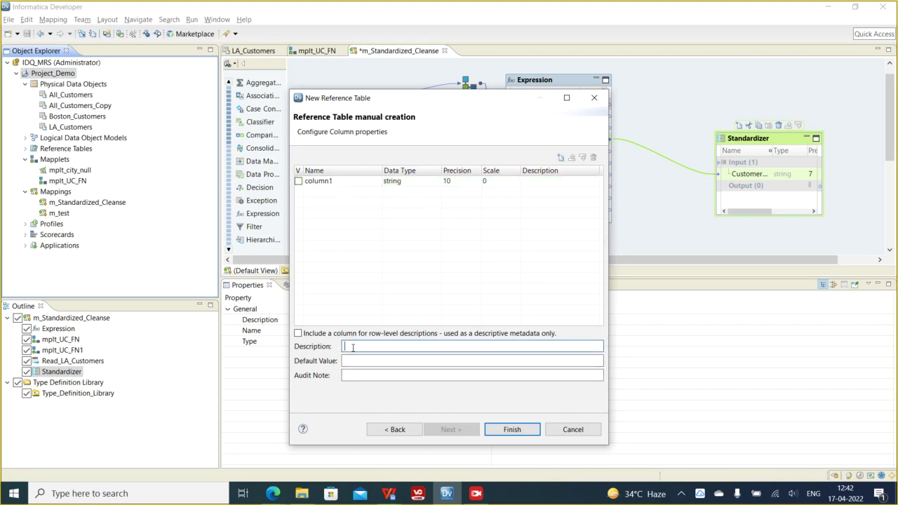
pyautogui.click(351, 361)
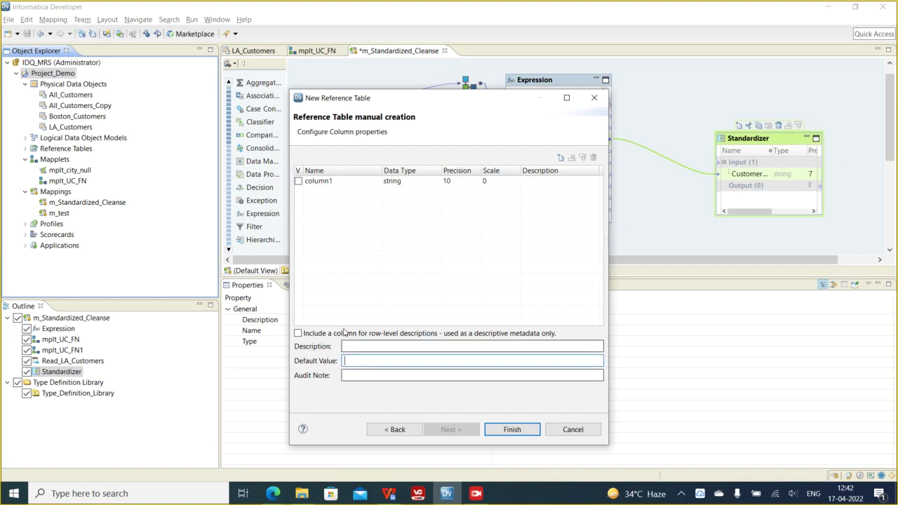
# - Add columns column2 and column3 and widen the Valid column header
pyautogui.click(560, 158)
pyautogui.click(341, 197)
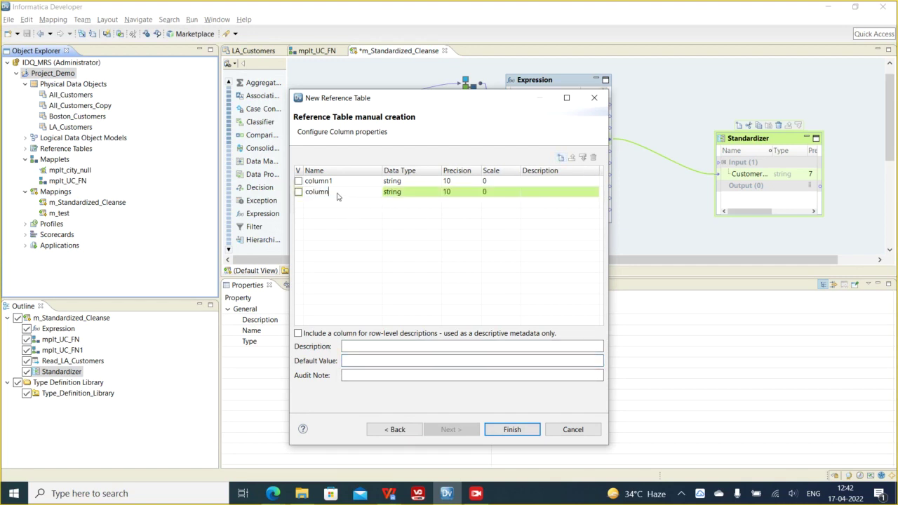
pyautogui.write('2')
pyautogui.click(361, 216)
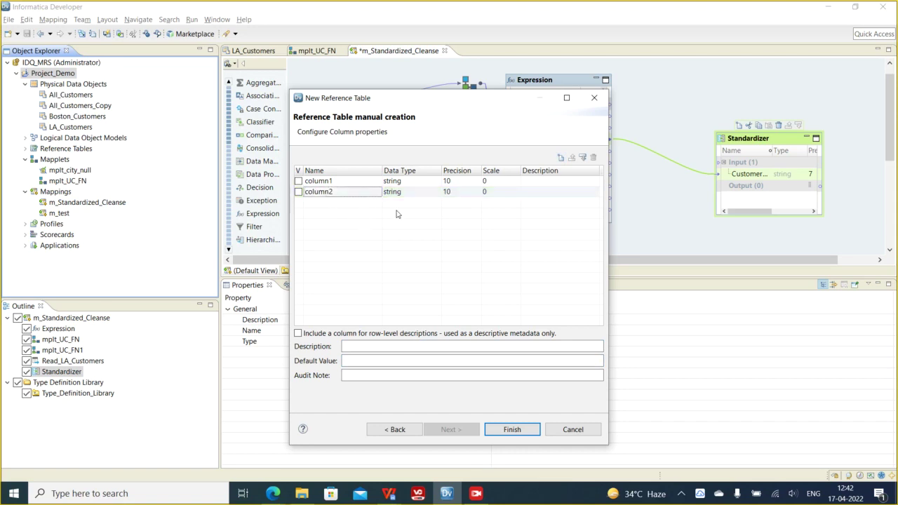
pyautogui.click(560, 158)
pyautogui.click(343, 206)
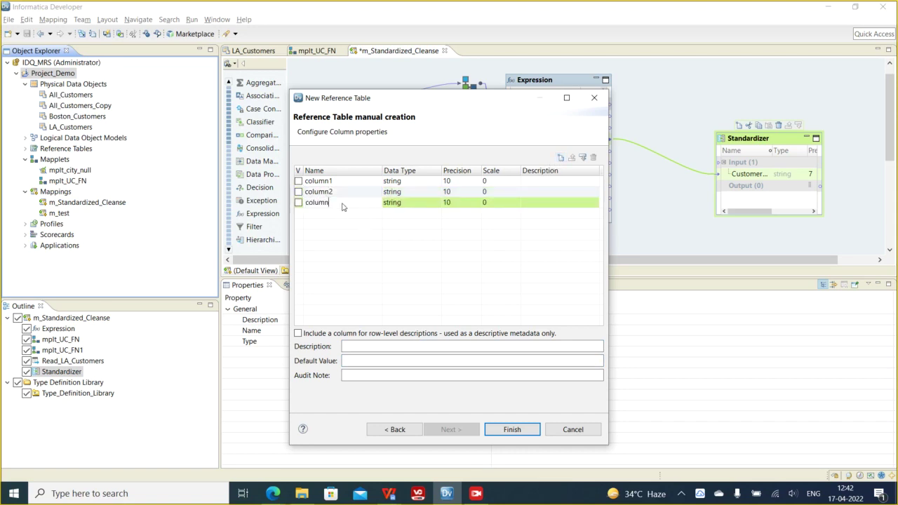
pyautogui.write('3')
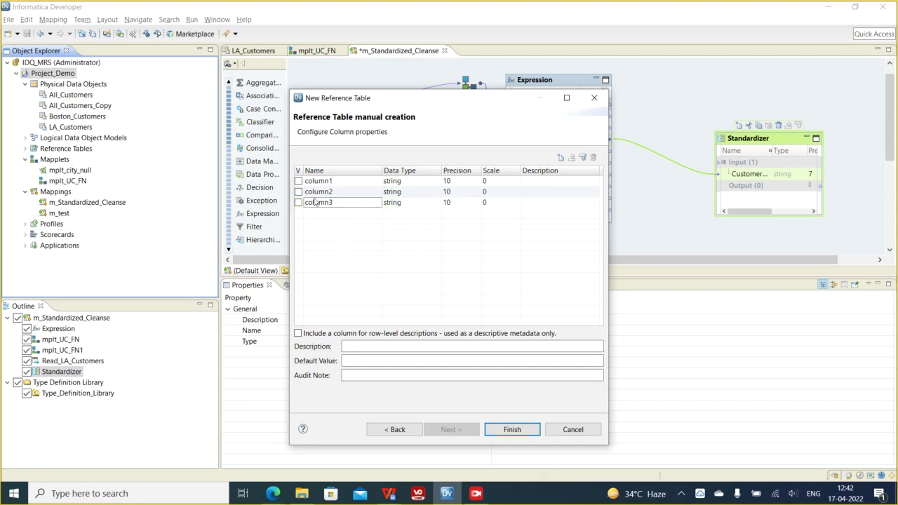
pyautogui.moveTo(304, 170); pyautogui.dragTo(327, 170)
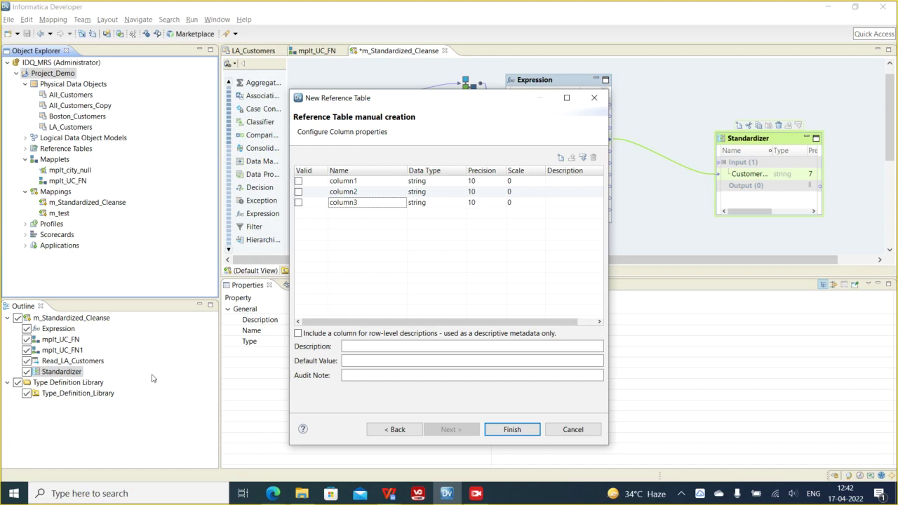
pyautogui.click(15, 493)
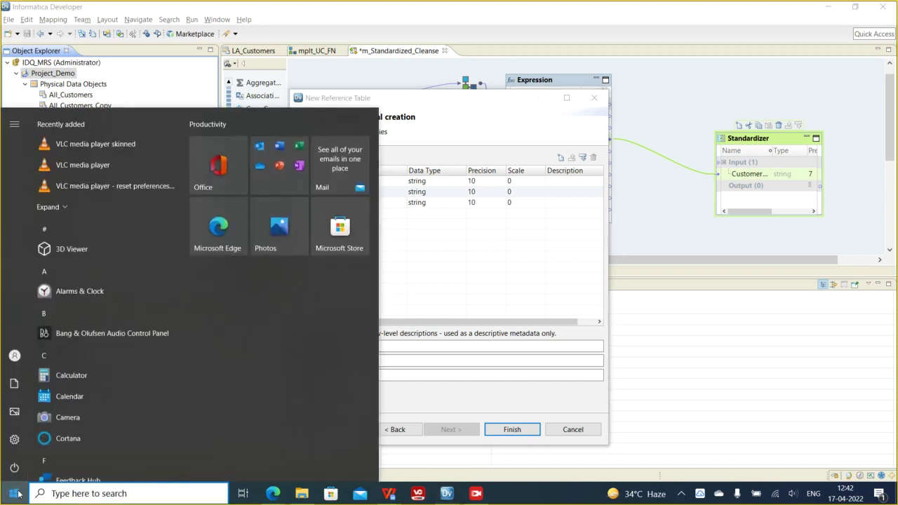
pyautogui.write('note')
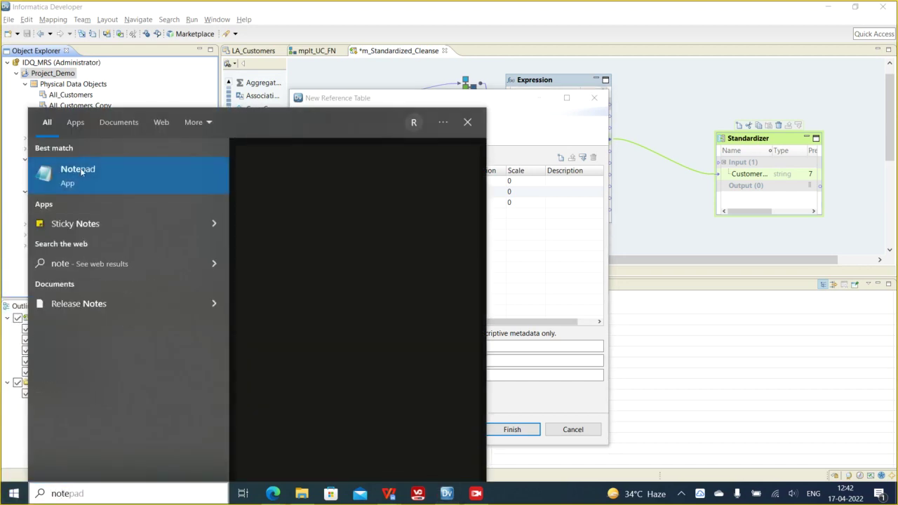
pyautogui.click(80, 170)
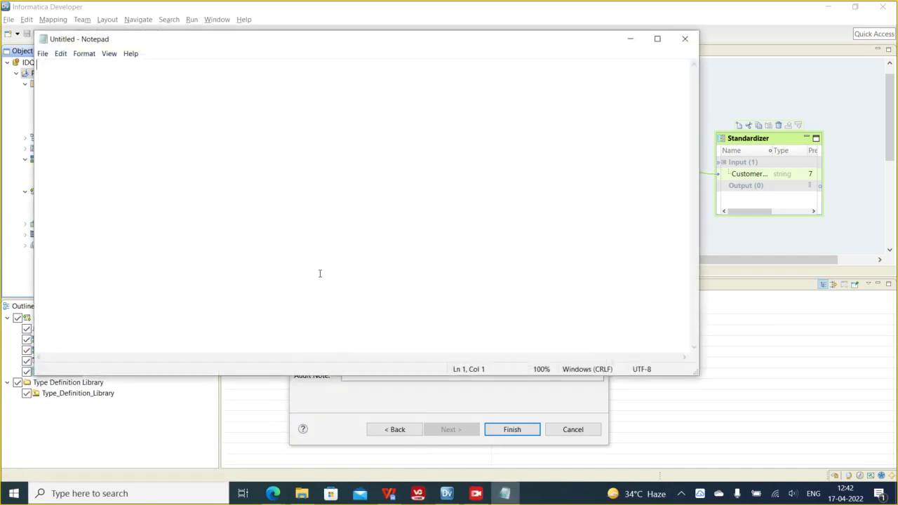
pyautogui.write('Columkn1')
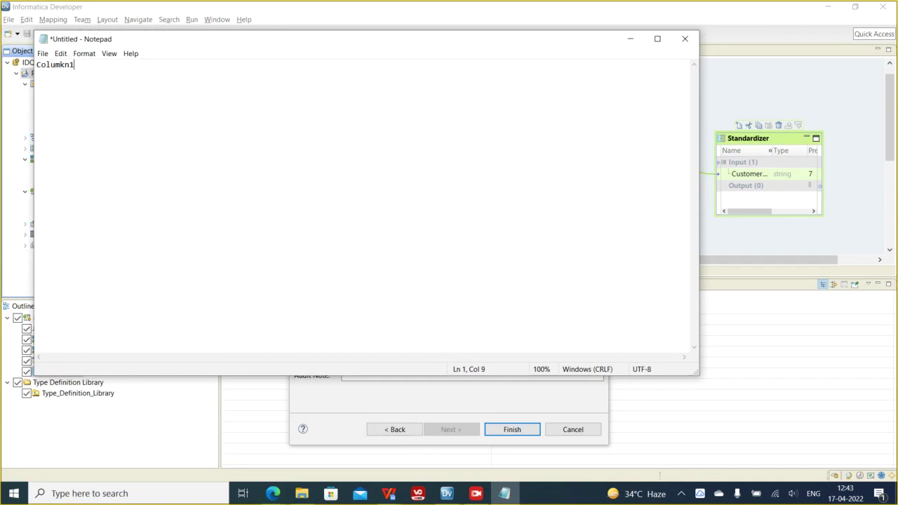
pyautogui.press('BackSpace')
pyautogui.press('BackSpace')
pyautogui.press('BackSpace')
pyautogui.write('n1,column2,column3')
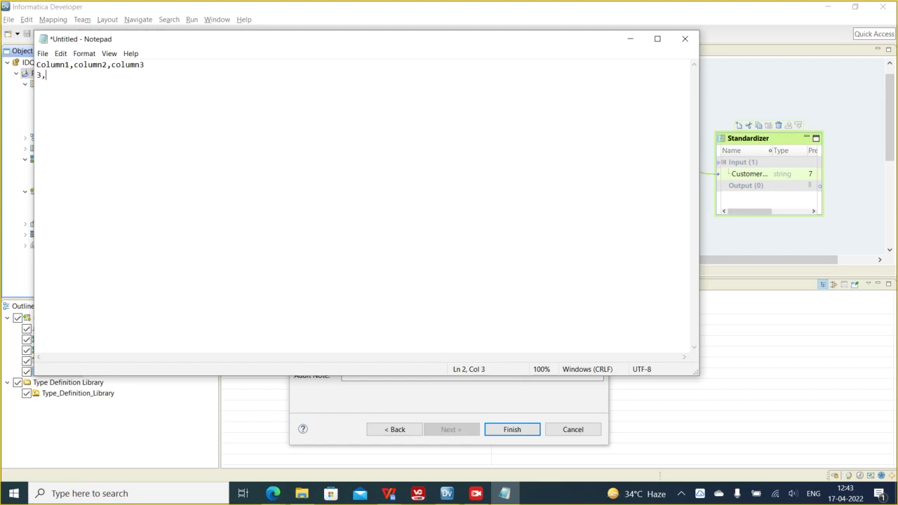
pyautogui.click(685, 39)
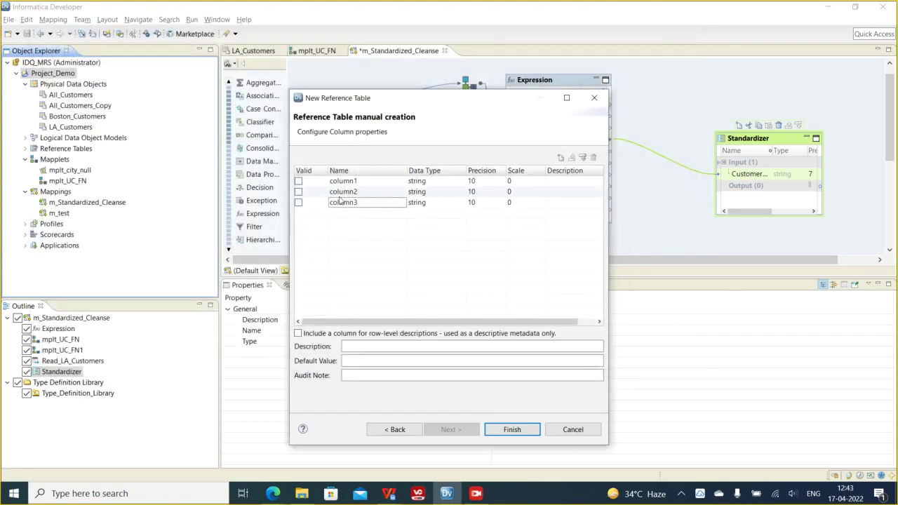
# - Mark column1 as the valid column and finish creating Reference_Table_CustTier_STD
pyautogui.click(299, 181)
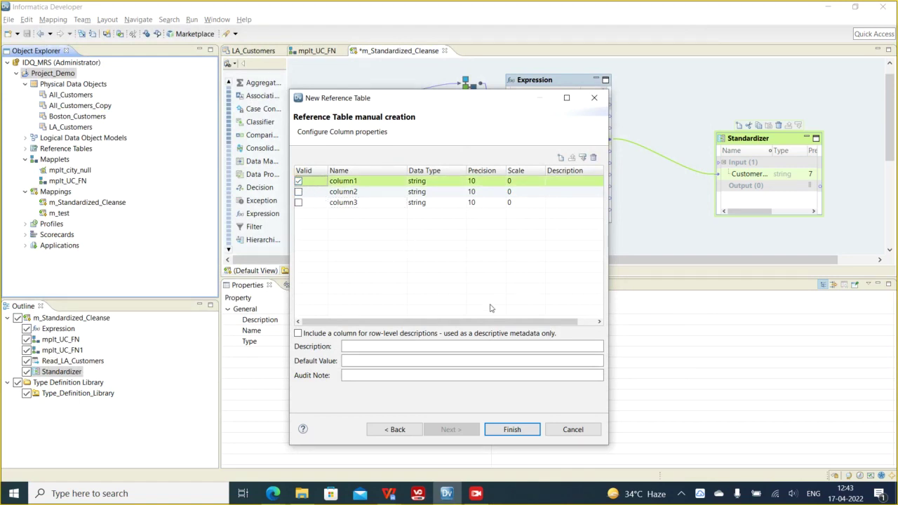
pyautogui.click(372, 347)
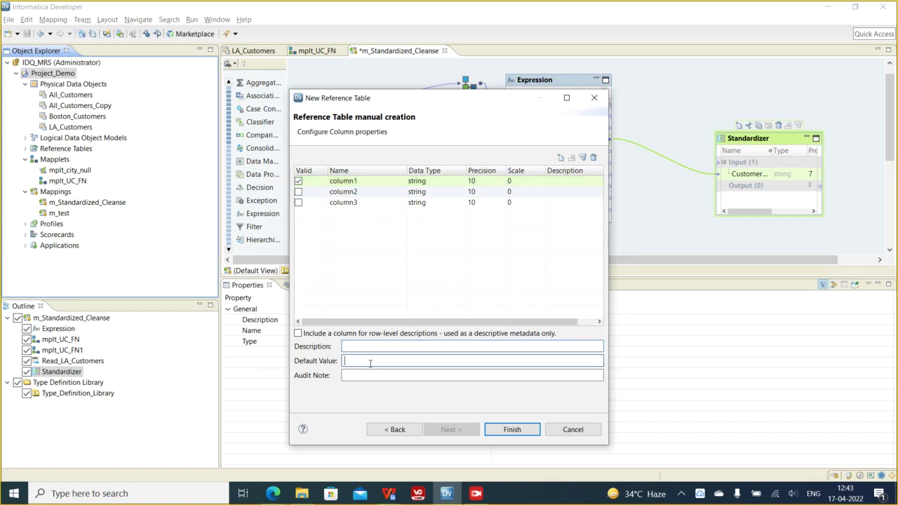
pyautogui.click(347, 375)
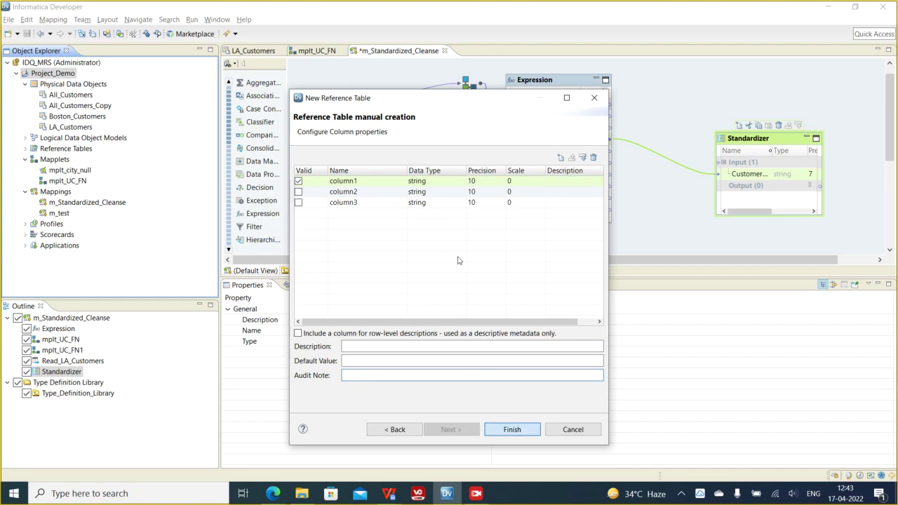
pyautogui.press('Return')
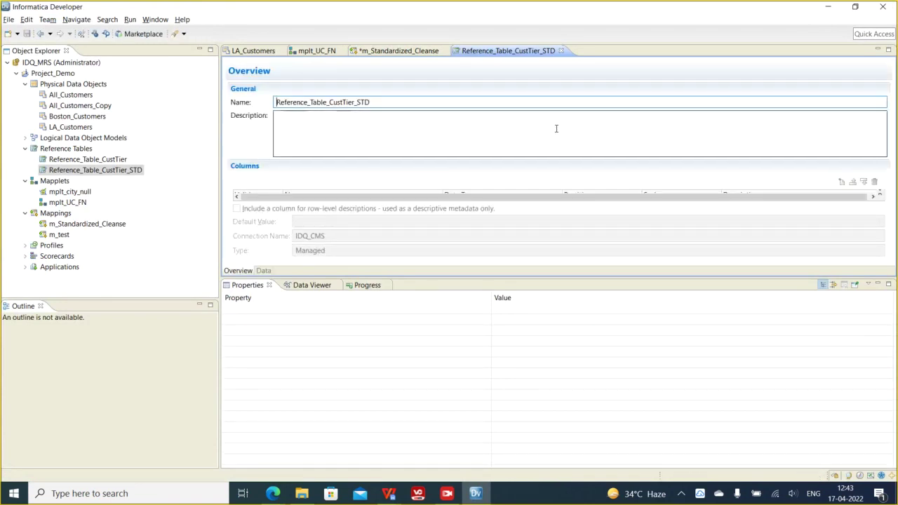
# - Add one empty row on the reference table's Data tab, then preview LA_Customers' data
pyautogui.doubleClick(295, 103)
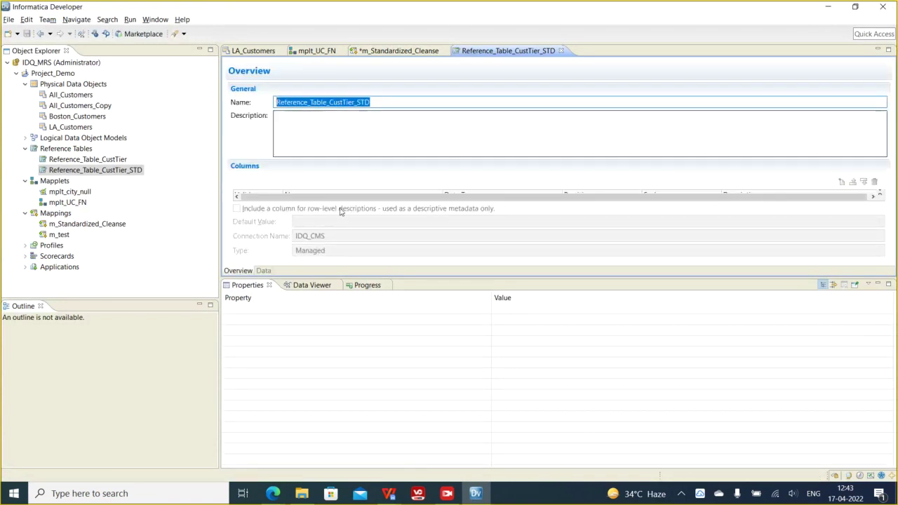
pyautogui.click(263, 270)
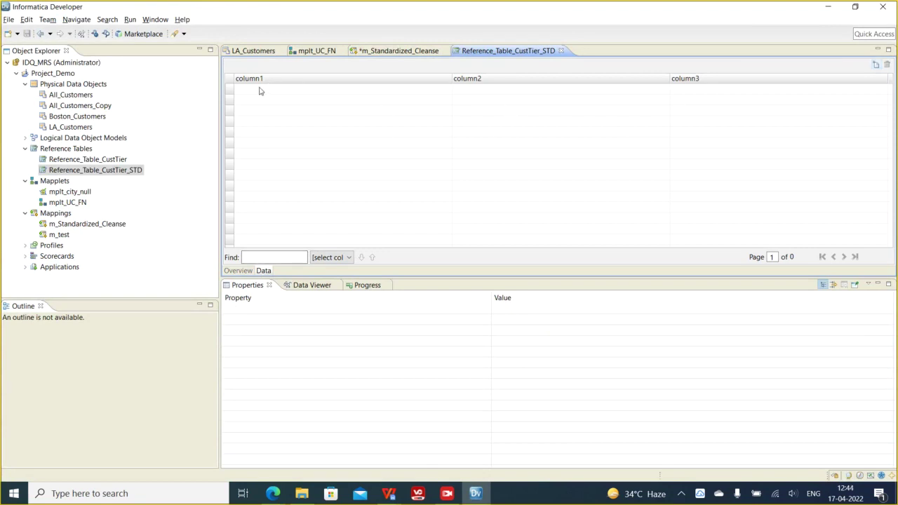
pyautogui.click(873, 65)
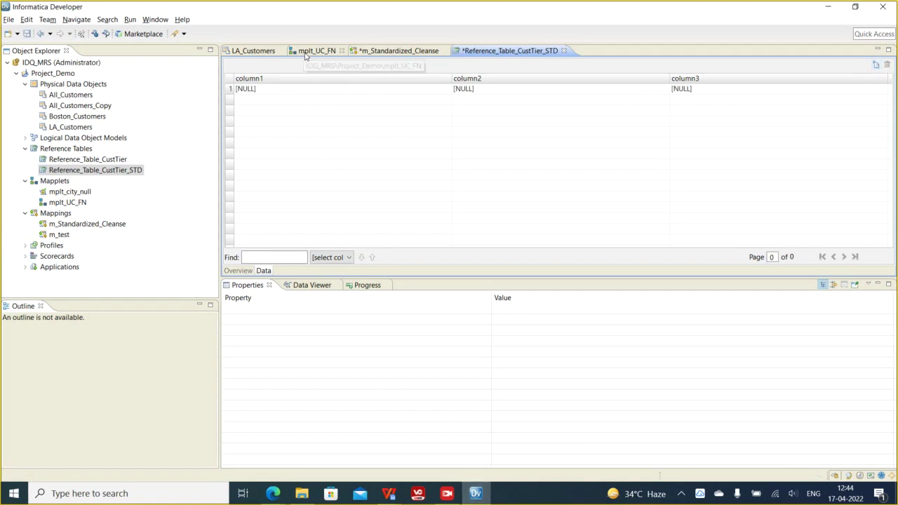
pyautogui.click(253, 51)
pyautogui.click(314, 289)
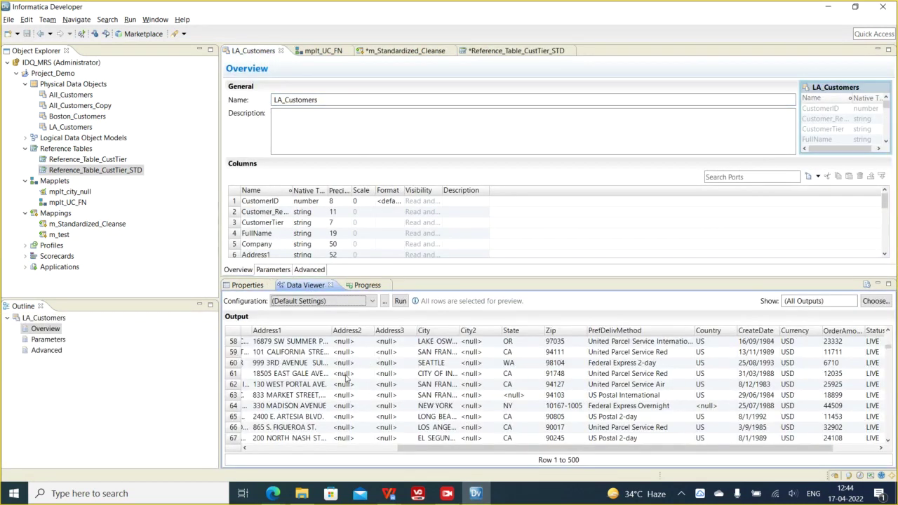
pyautogui.moveTo(429, 453); pyautogui.dragTo(280, 453)
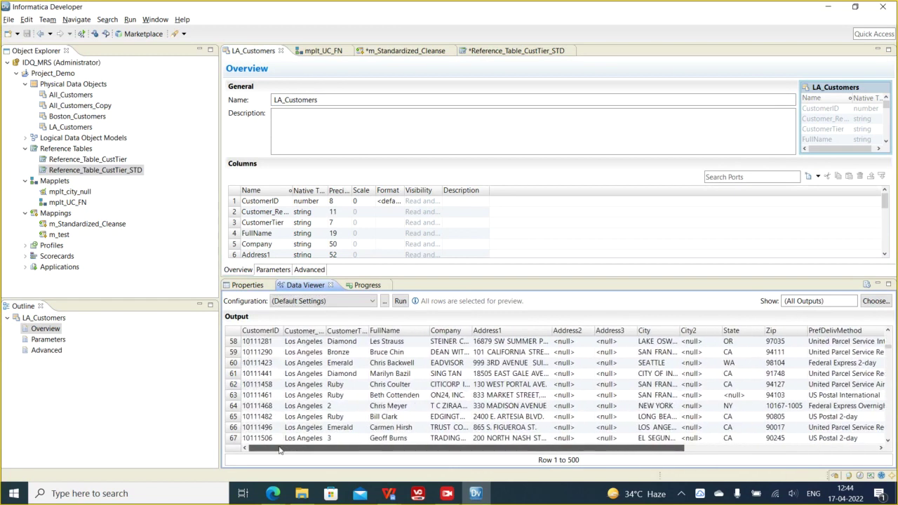
pyautogui.scroll(9, 353, 384)
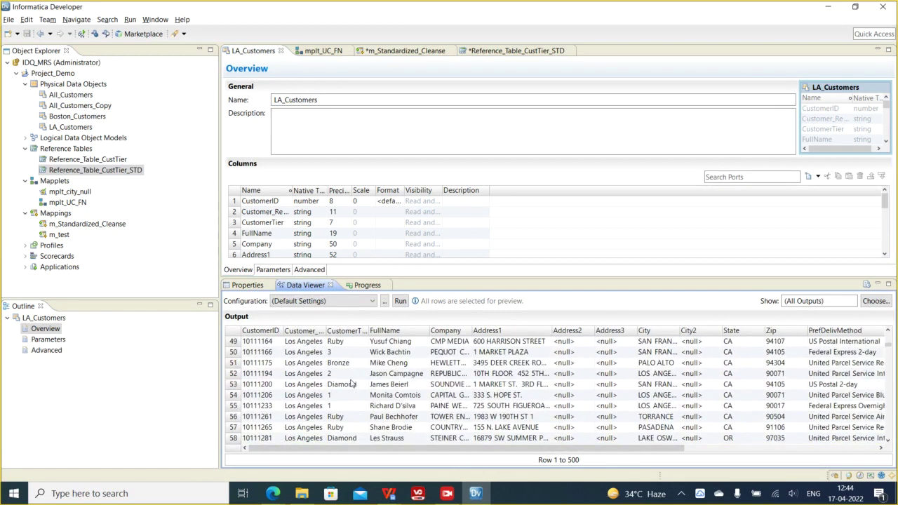
pyautogui.scroll(-2, 353, 384)
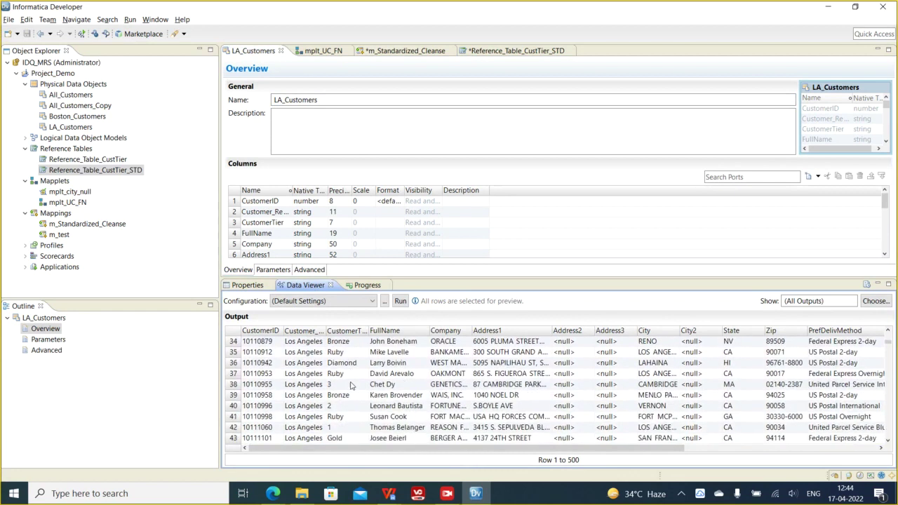
pyautogui.click(342, 418)
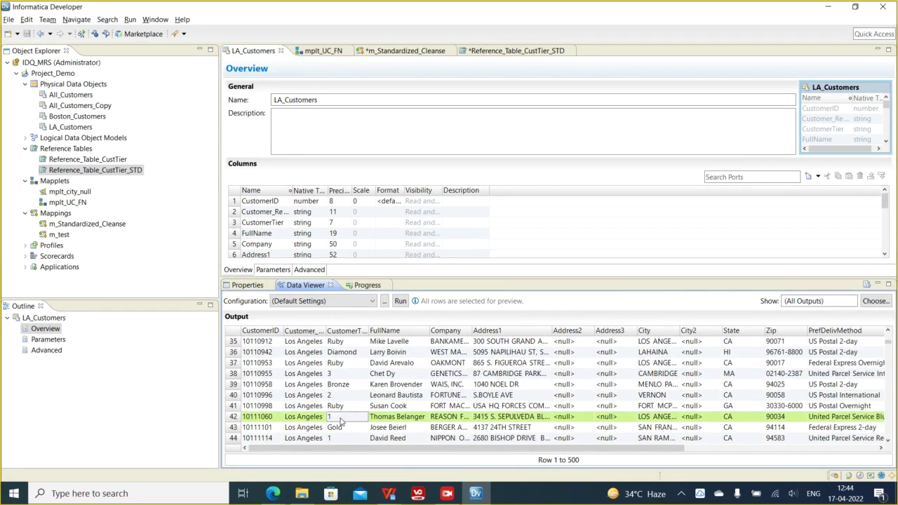
pyautogui.click(350, 365)
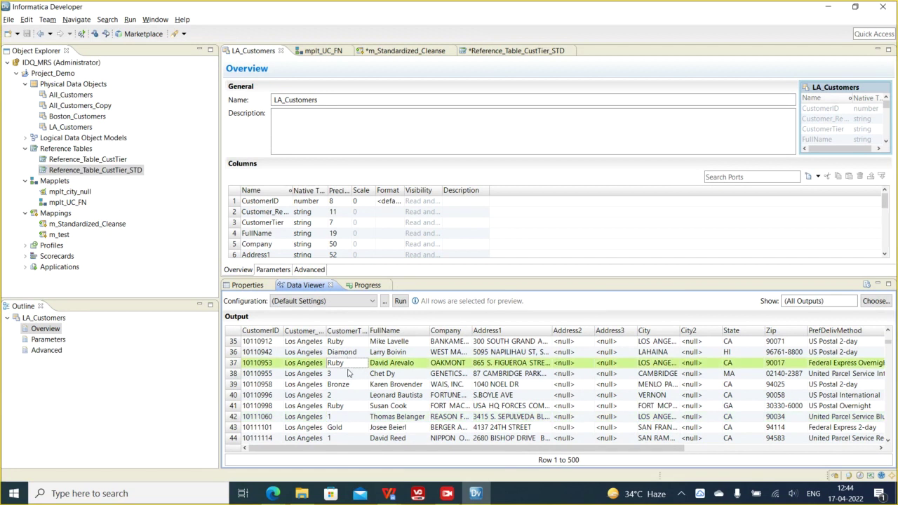
pyautogui.click(349, 373)
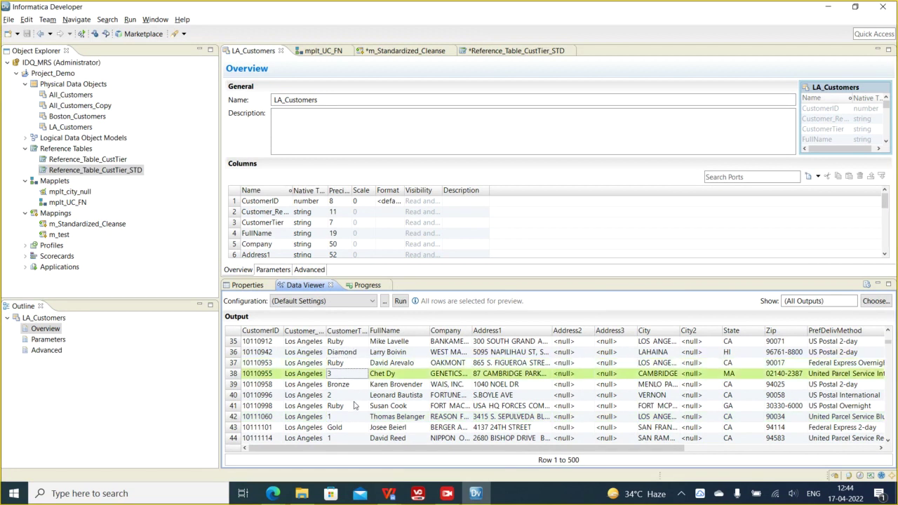
pyautogui.click(343, 418)
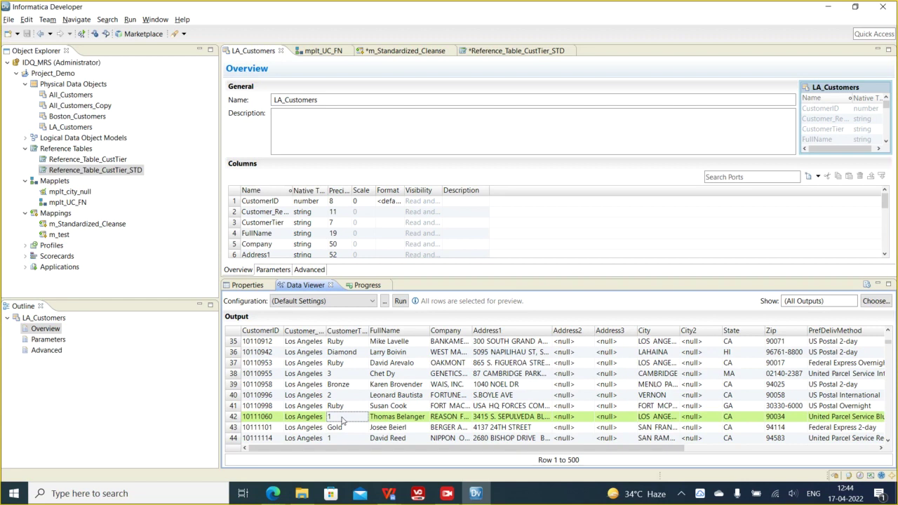
pyautogui.click(345, 397)
pyautogui.click(347, 374)
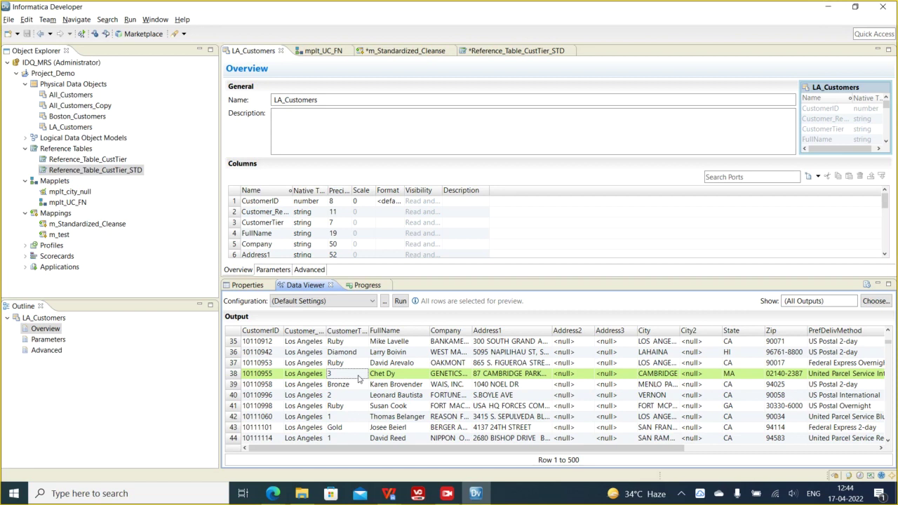
pyautogui.click(339, 419)
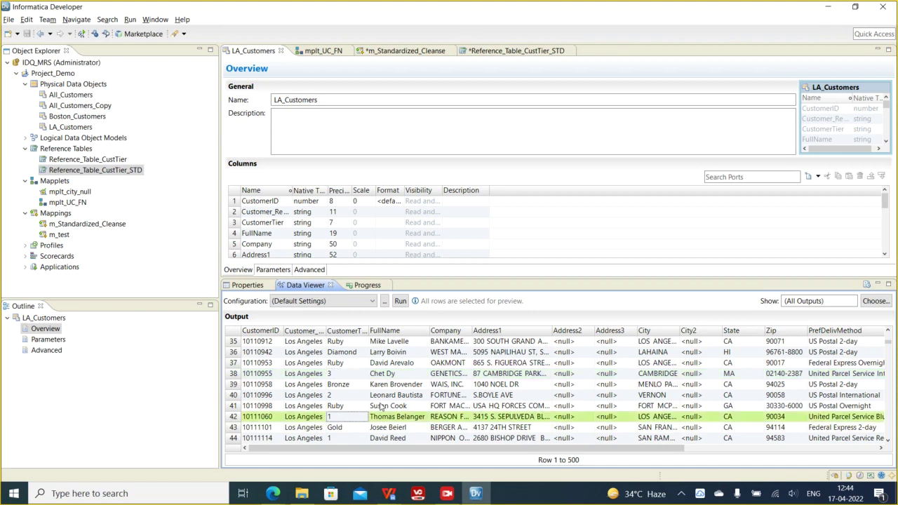
pyautogui.click(338, 397)
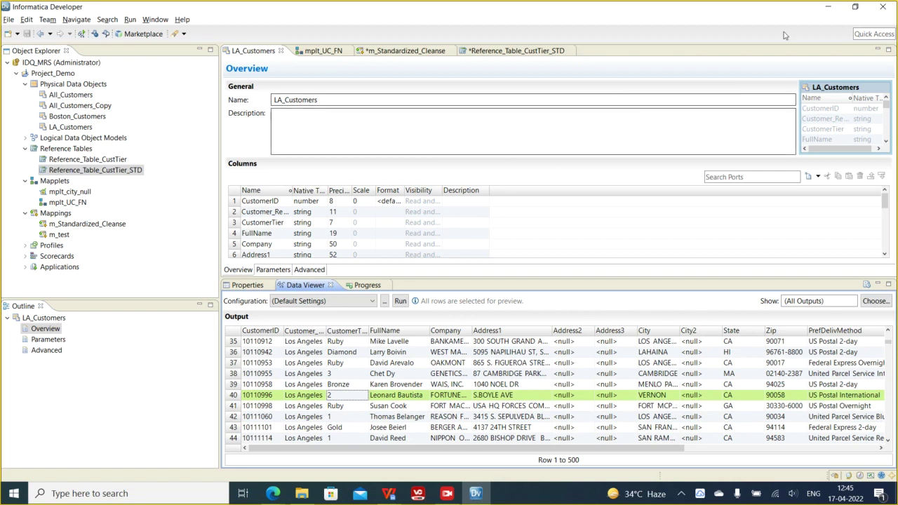
pyautogui.click(345, 418)
pyautogui.click(340, 395)
pyautogui.click(341, 375)
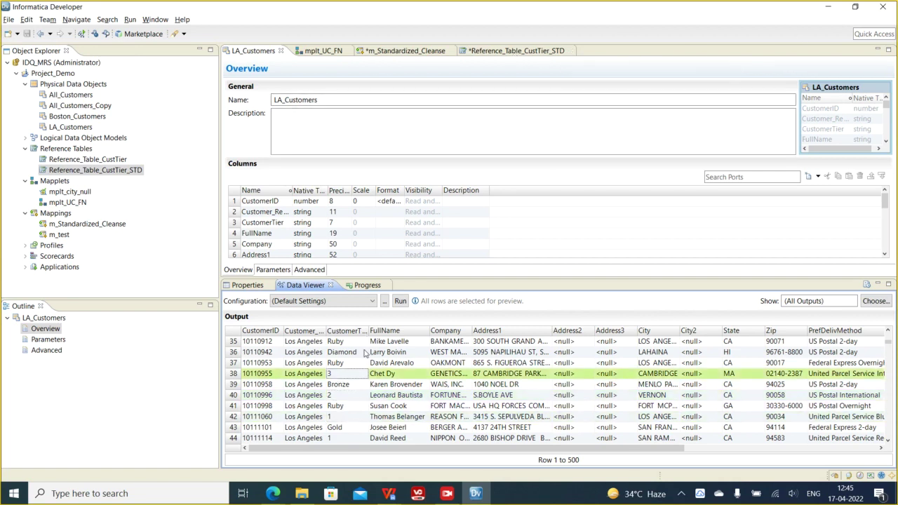
# - Enter the first row as Gold, 1, gold
pyautogui.click(498, 55)
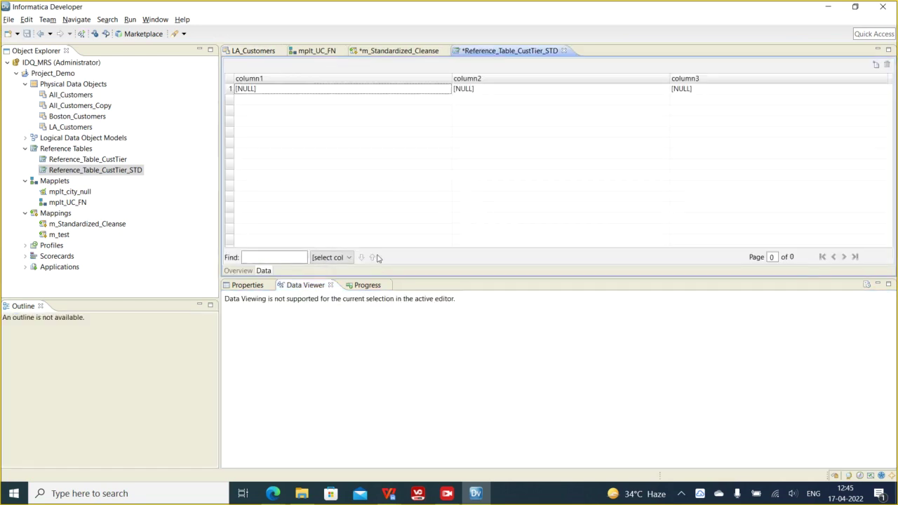
pyautogui.click(269, 89)
pyautogui.write('Gold')
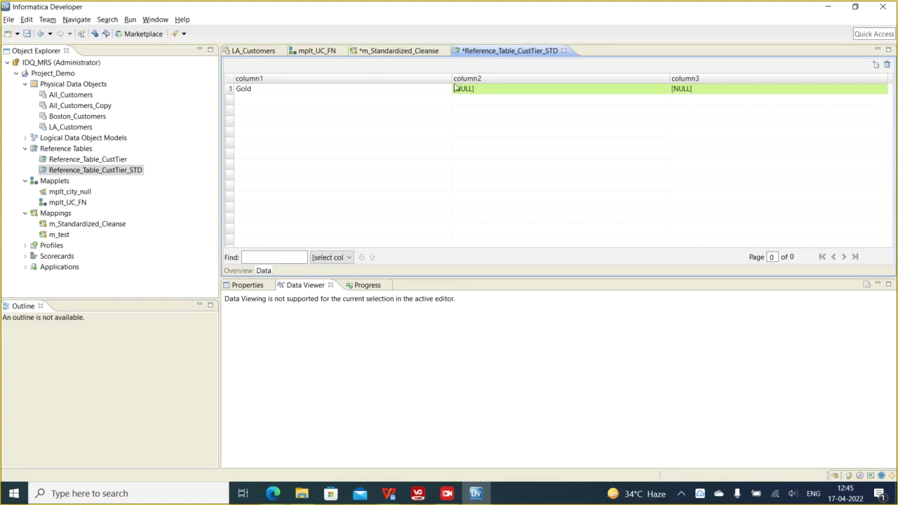
pyautogui.click(461, 91)
pyautogui.write('1')
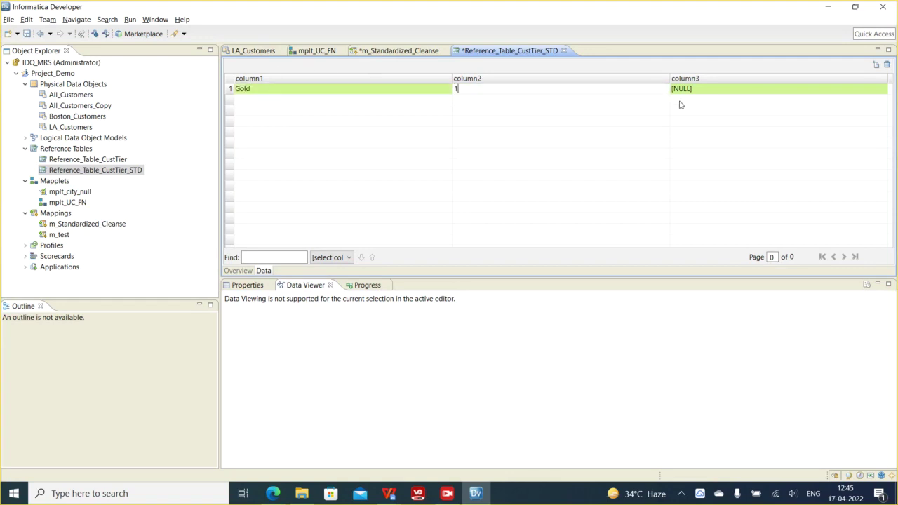
pyautogui.click(700, 91)
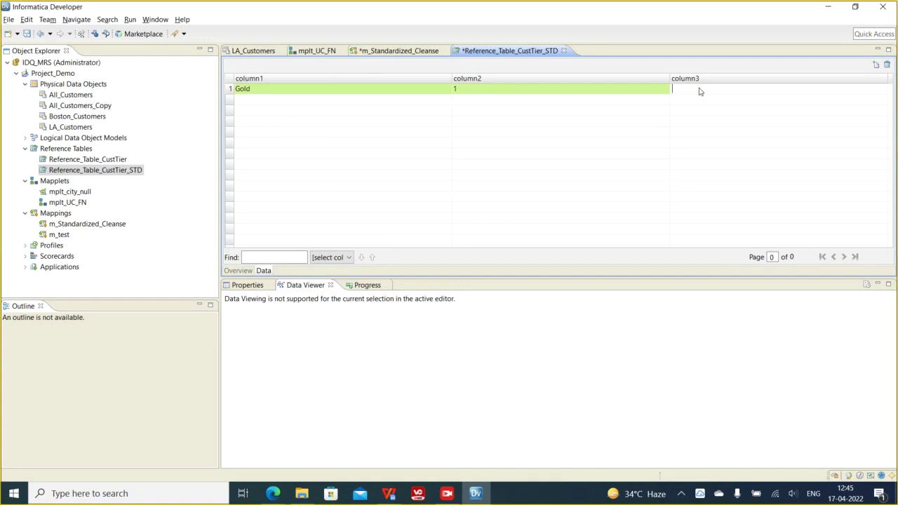
pyautogui.write('gold')
pyautogui.click(549, 120)
# - Add a second row Silver, 2, two, and change row 1's third value to one
pyautogui.click(876, 64)
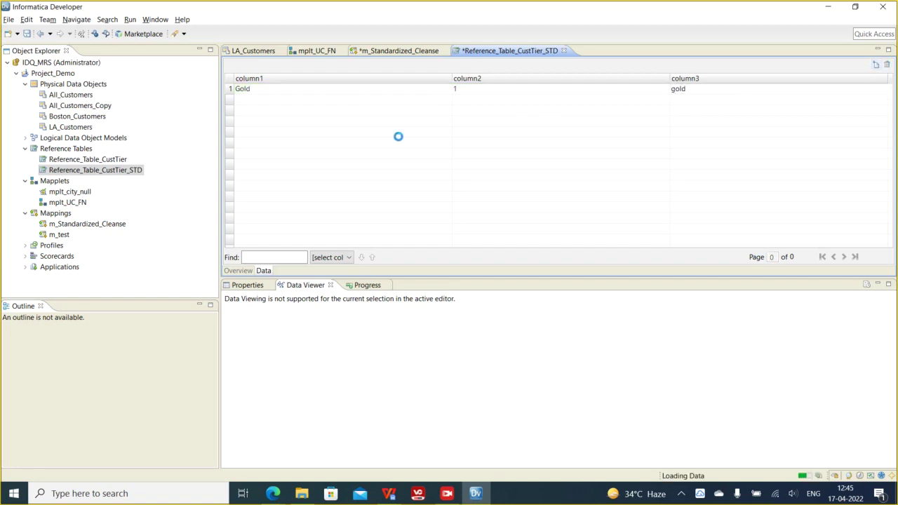
pyautogui.write('Silver')
pyautogui.press('Tab')
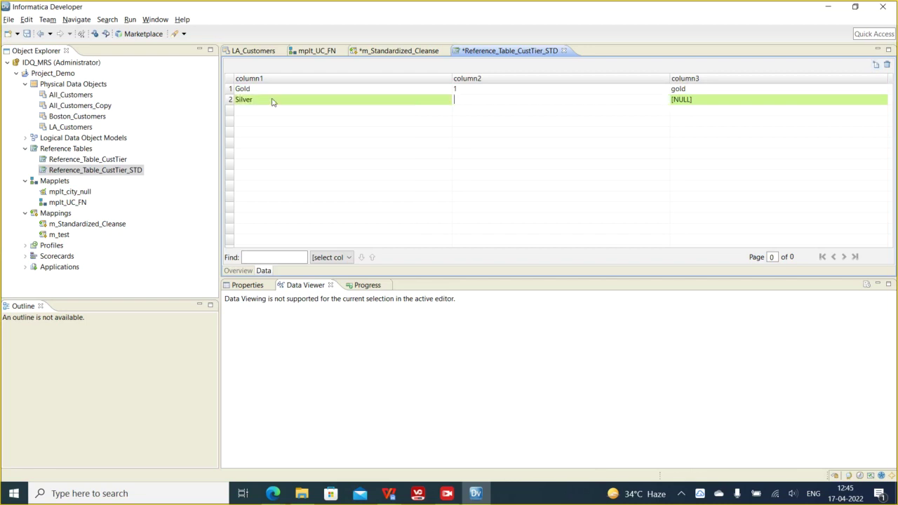
pyautogui.click(679, 92)
pyautogui.doubleClick(679, 91)
pyautogui.write('onw')
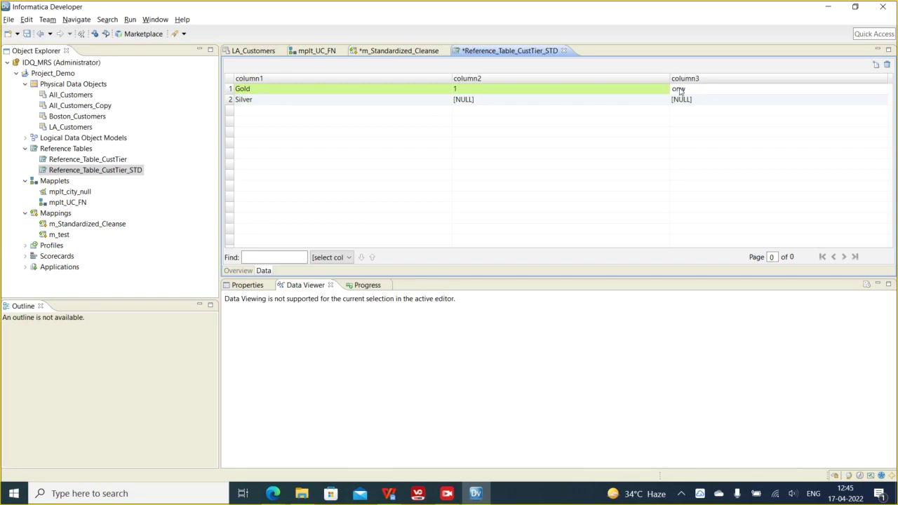
pyautogui.write('e')
pyautogui.click(471, 103)
pyautogui.click(471, 103)
pyautogui.write('2')
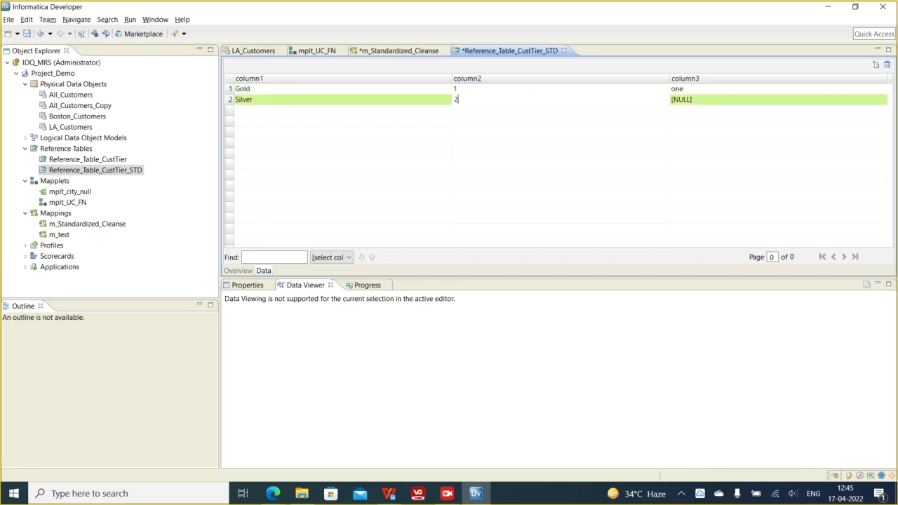
pyautogui.click(688, 102)
pyautogui.write('two')
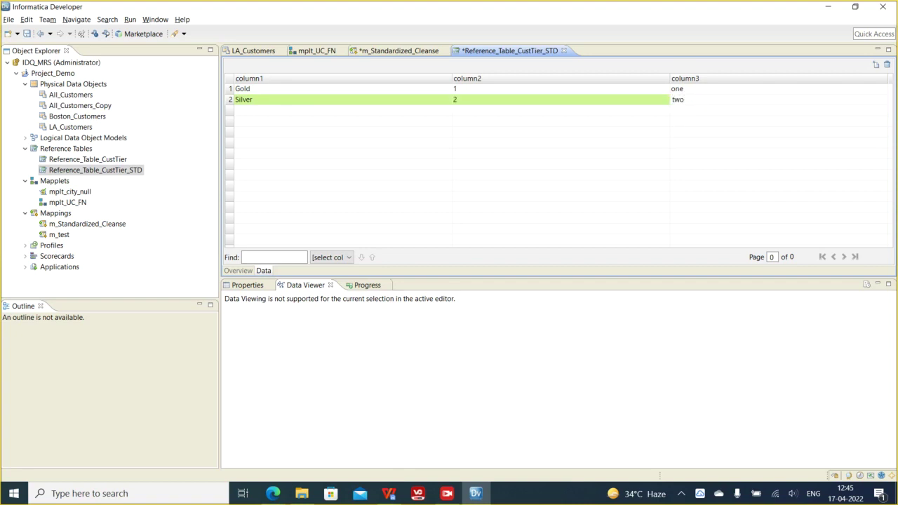
pyautogui.click(876, 65)
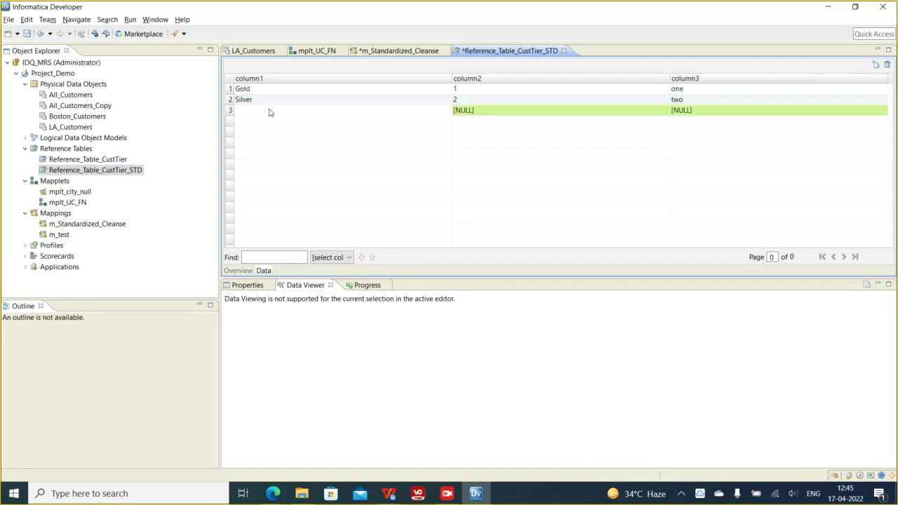
# - Enter BRONZE in the third row and change row 2's value to SILVER
pyautogui.write('Silv')
pyautogui.press('BackSpace')
pyautogui.press('BackSpace')
pyautogui.press('BackSpace')
pyautogui.press('BackSpace')
pyautogui.write('b')
pyautogui.press('BackSpace')
pyautogui.press('BackSpace')
pyautogui.write('BRONS')
pyautogui.press('BackSpace')
pyautogui.write('ZE')
pyautogui.click(247, 100)
pyautogui.click(248, 100)
pyautogui.write('SILVER')
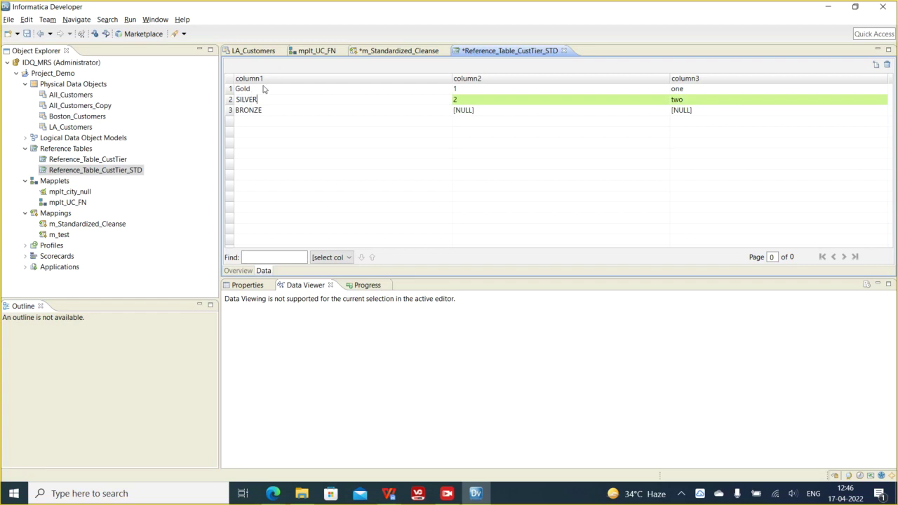
# - Change row 1's value to GOLD and complete row 3 with 3 and three
pyautogui.click(264, 89)
pyautogui.click(263, 89)
pyautogui.write('GOLD')
pyautogui.click(465, 112)
pyautogui.click(465, 112)
pyautogui.write('3')
pyautogui.click(698, 117)
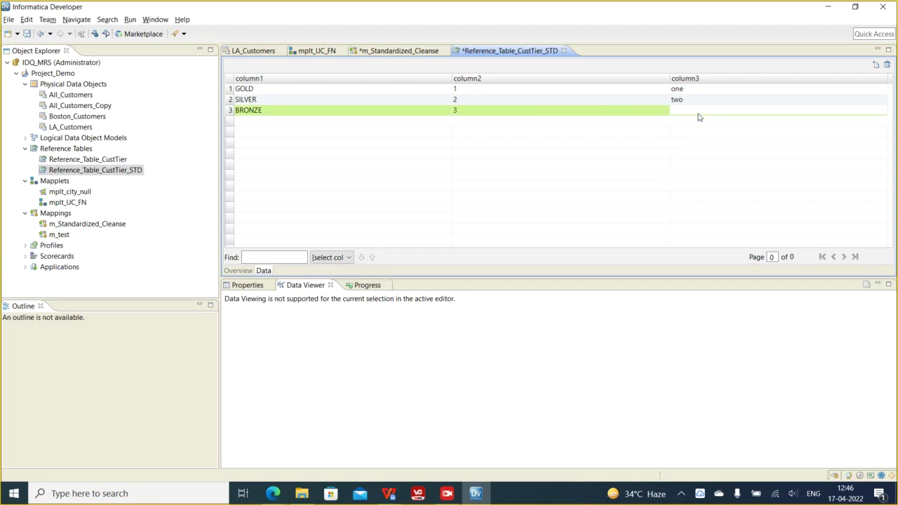
pyautogui.write('three')
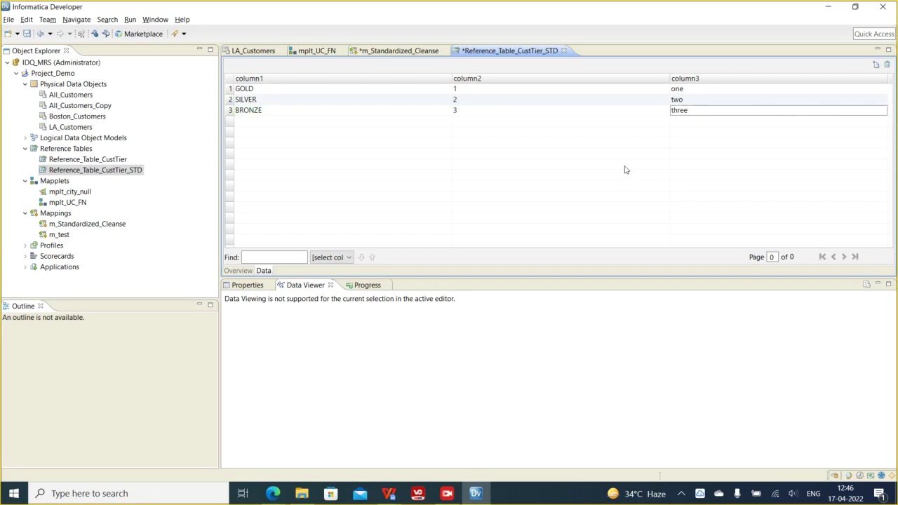
pyautogui.press('Return')
# - Check the GOLD/1/one, SILVER/2/two and BRONZE/3/three rows, then save with Ctrl+S
pyautogui.click(470, 90)
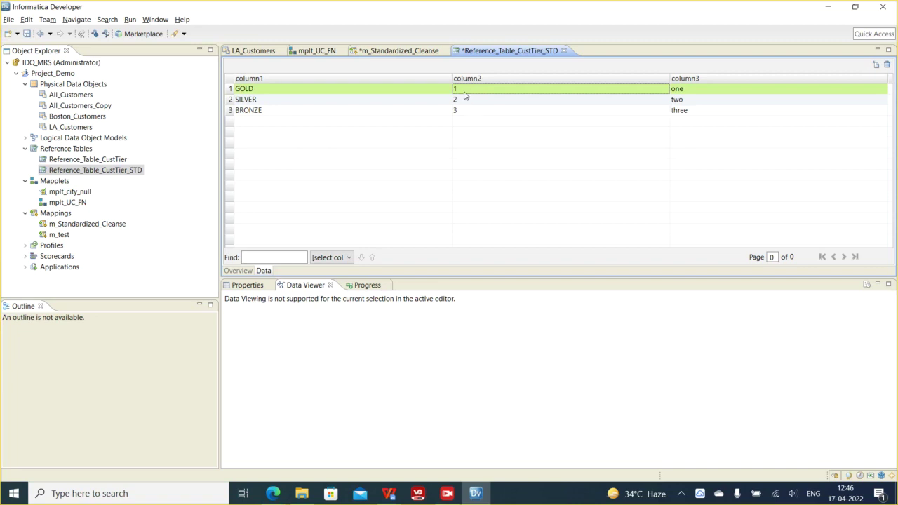
pyautogui.click(689, 89)
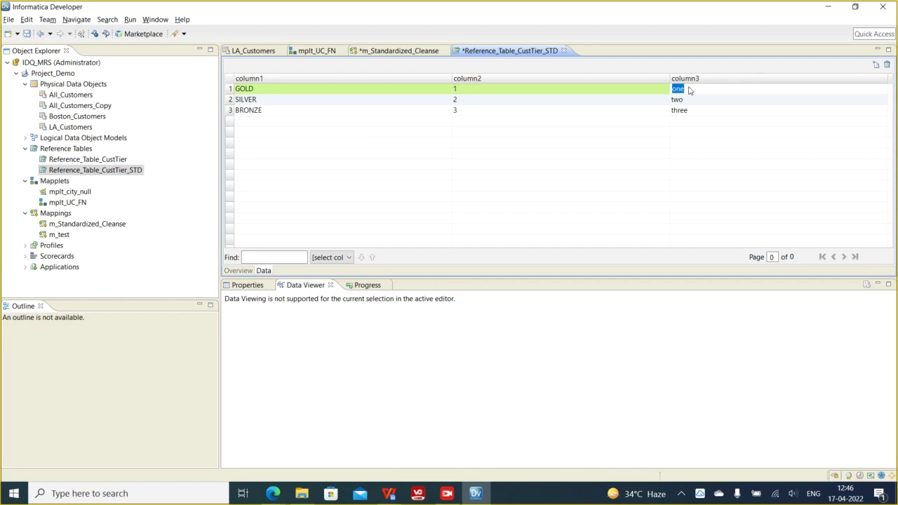
pyautogui.click(478, 106)
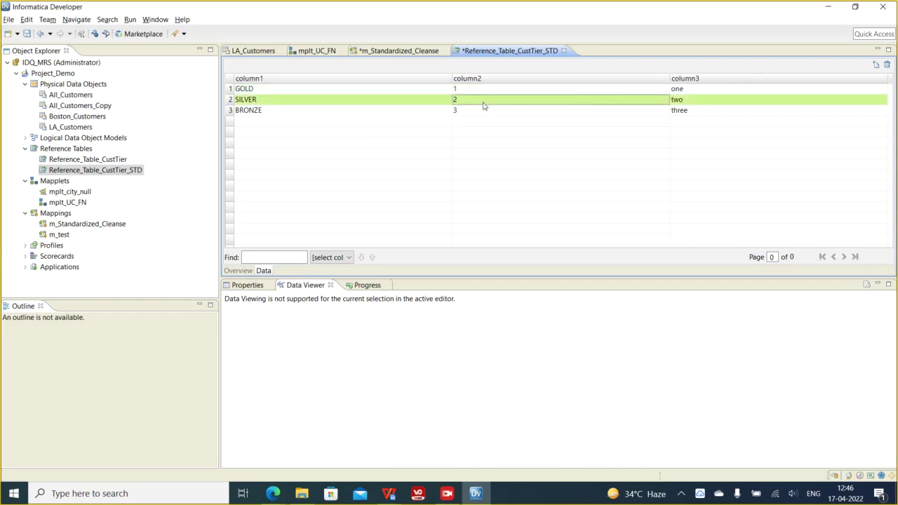
pyautogui.click(693, 105)
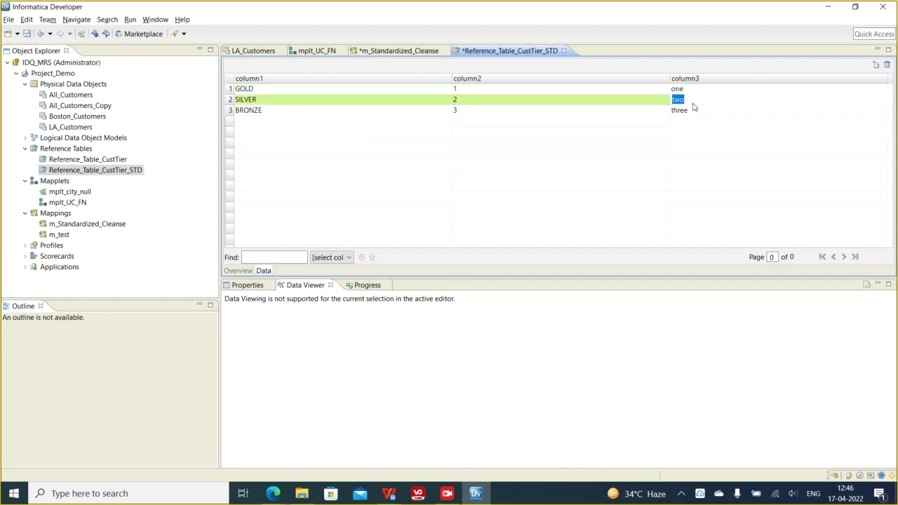
pyautogui.click(482, 112)
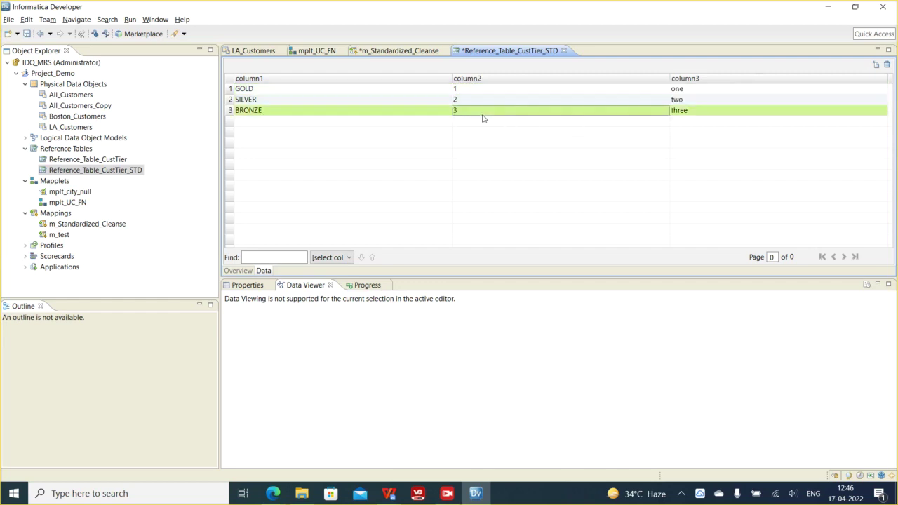
pyautogui.click(694, 114)
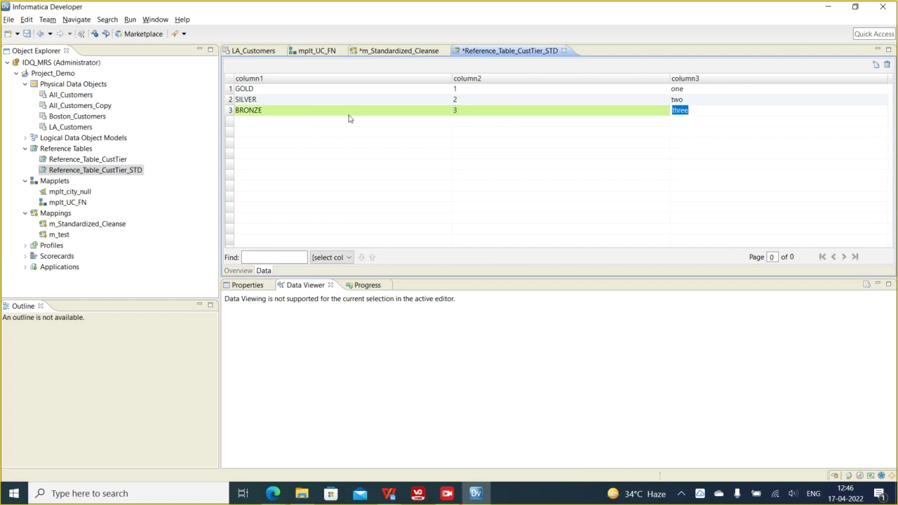
pyautogui.click(484, 90)
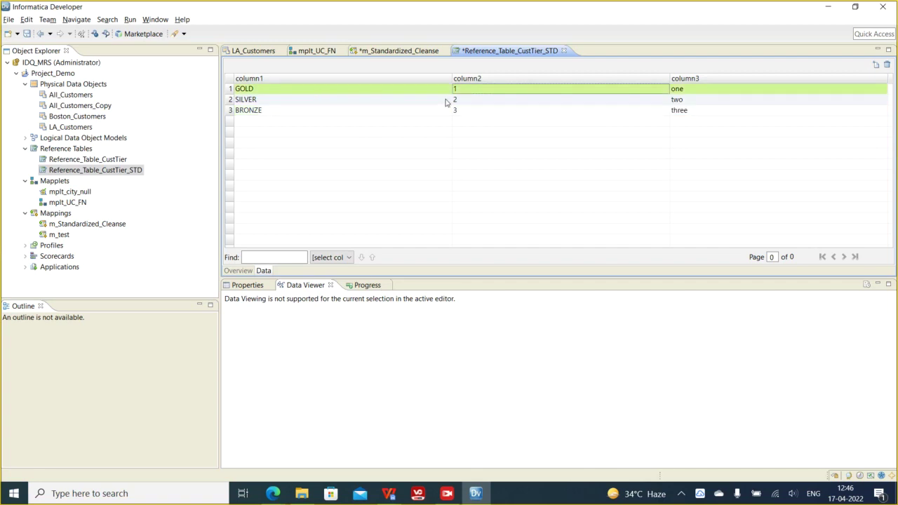
pyautogui.click(288, 114)
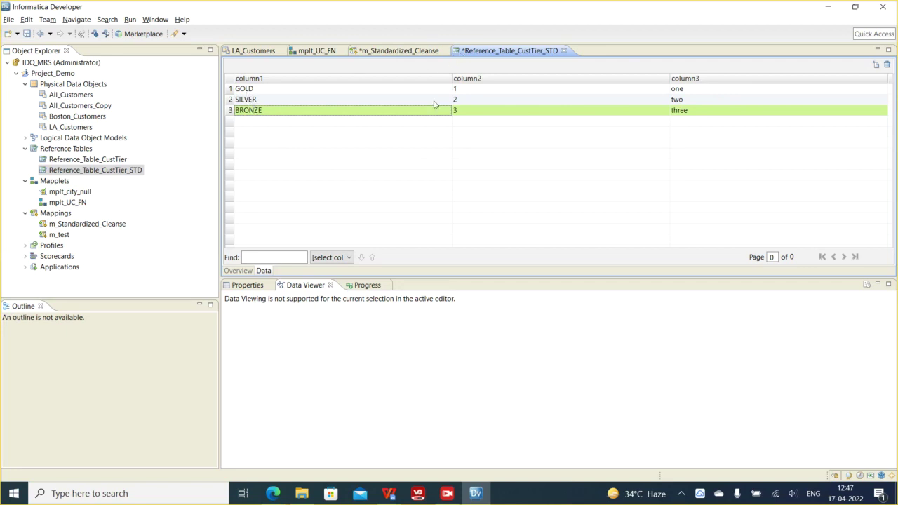
pyautogui.hotkey('ctrl', 's')
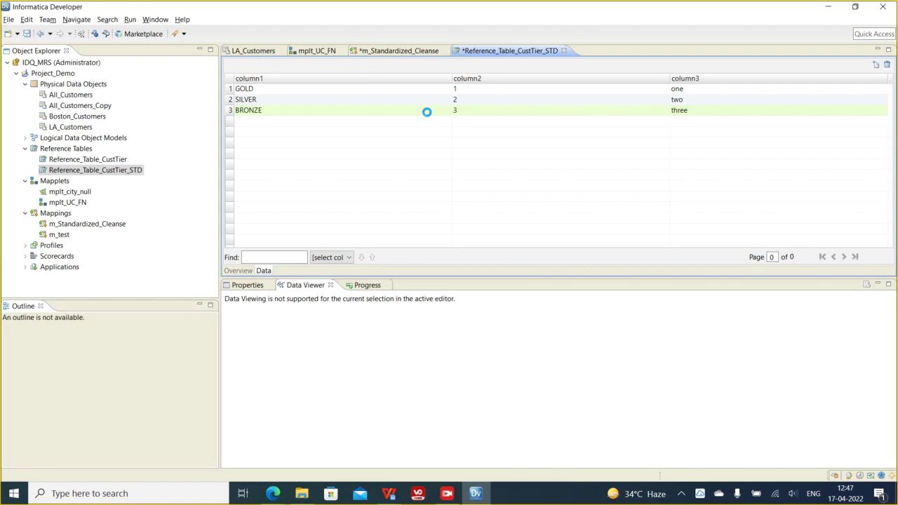
# - Check the m_Standardized_Cleanse Standardizer's strategies, then return to Reference_Table_CustTier_STD with Ctrl+F6
pyautogui.click(383, 51)
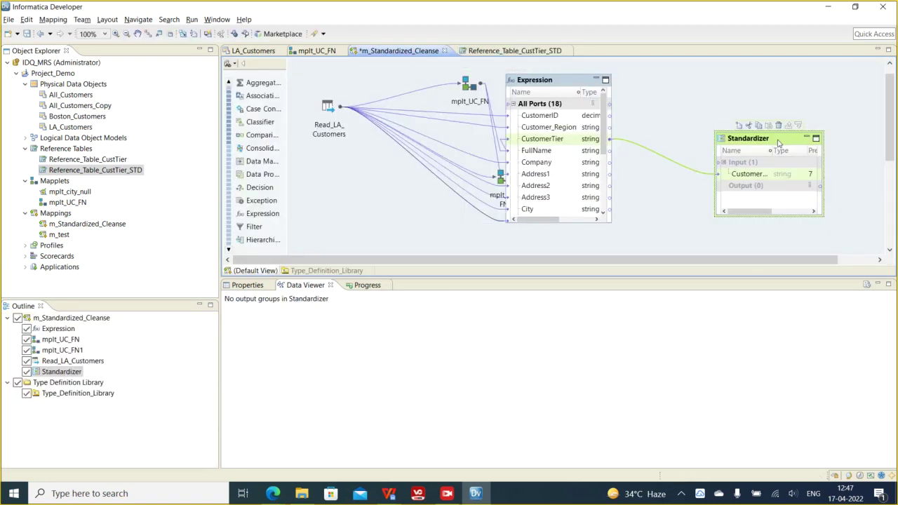
pyautogui.click(245, 293)
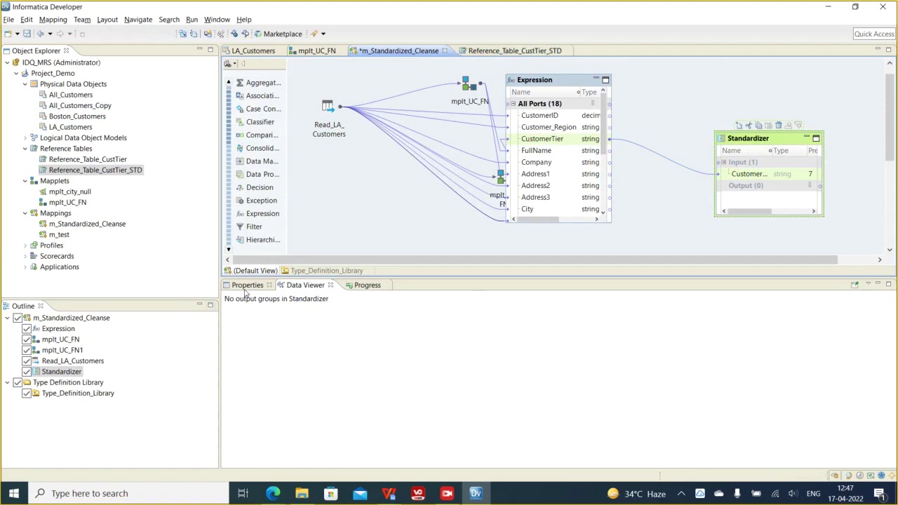
pyautogui.click(246, 288)
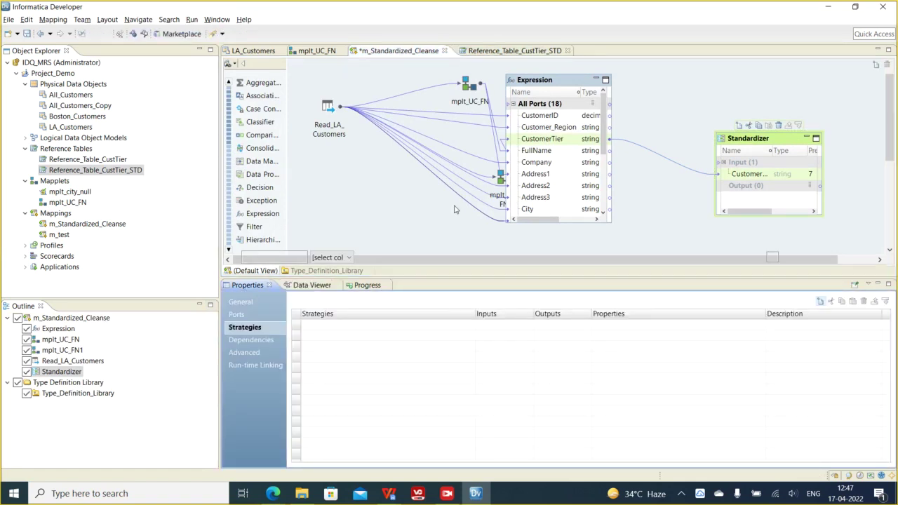
pyautogui.hotkey('ctrl', 'F6')
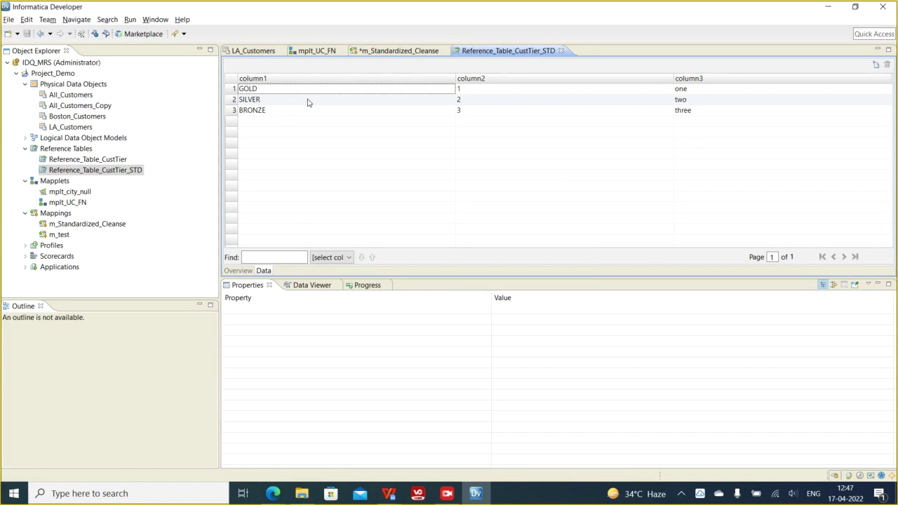
# - Review the BRONZE, GOLD and SILVER rows, then switch to the LA_Customers data object
pyautogui.click(272, 89)
pyautogui.click(268, 99)
pyautogui.click(261, 111)
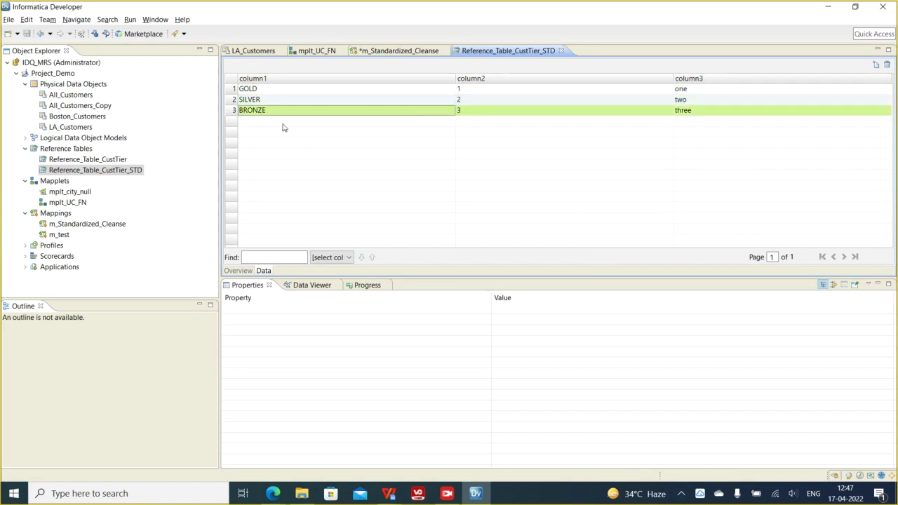
pyautogui.click(259, 90)
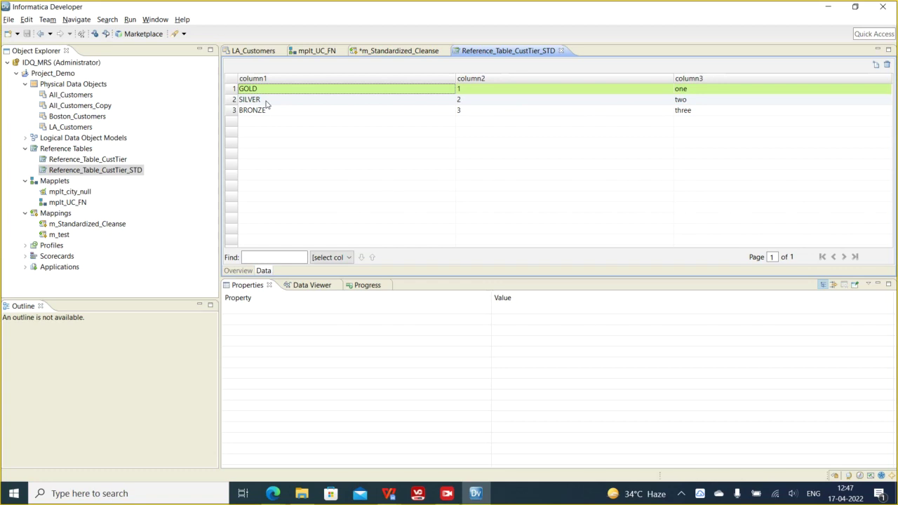
pyautogui.click(267, 102)
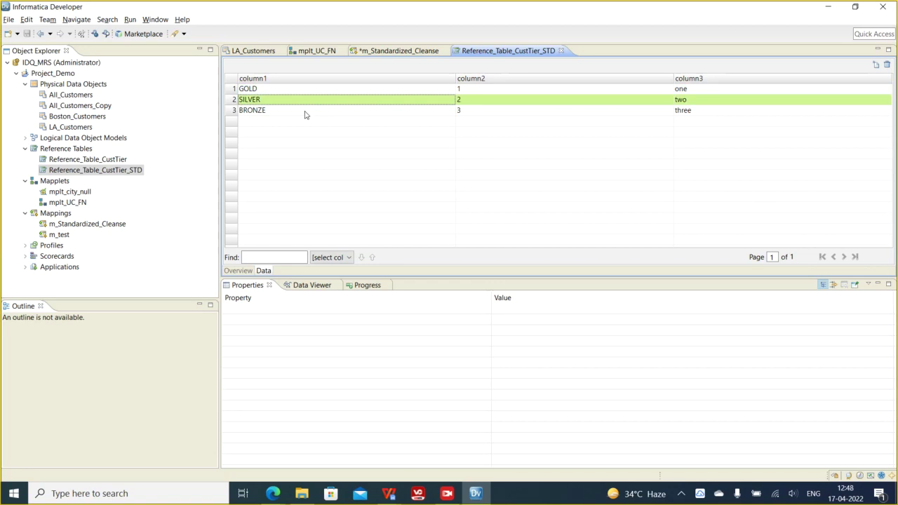
pyautogui.click(263, 52)
# - Preview LA_Customers' CustomerTier values such as 3, 2, Bronze, Diamond and Ruby, then return to m_Standardized_Cleanse
pyautogui.click(301, 285)
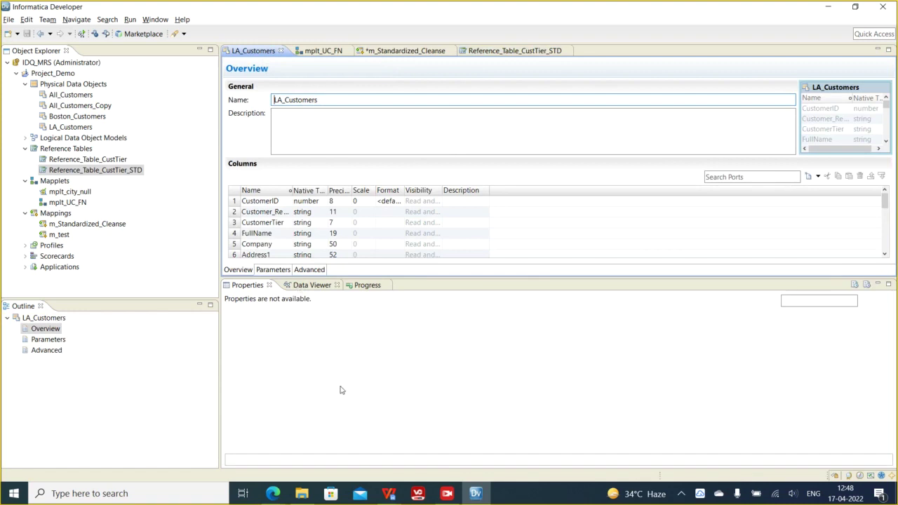
pyautogui.click(338, 377)
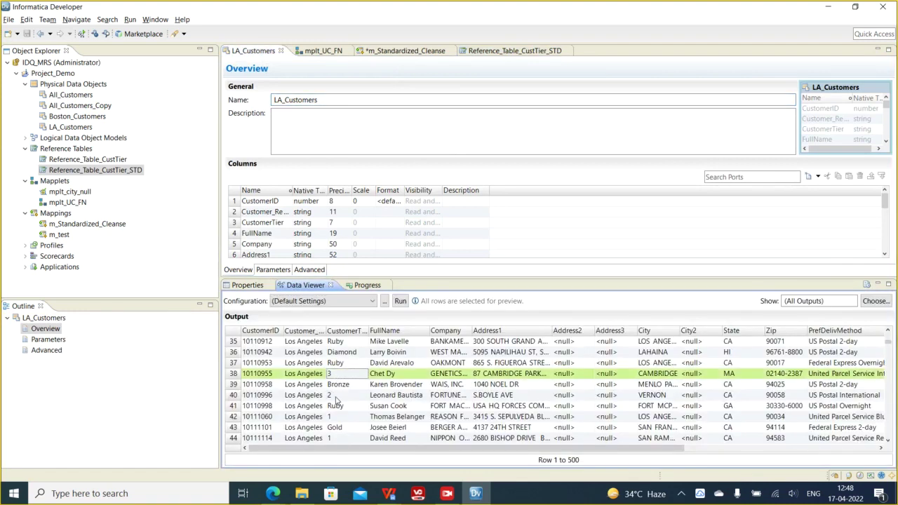
pyautogui.click(337, 397)
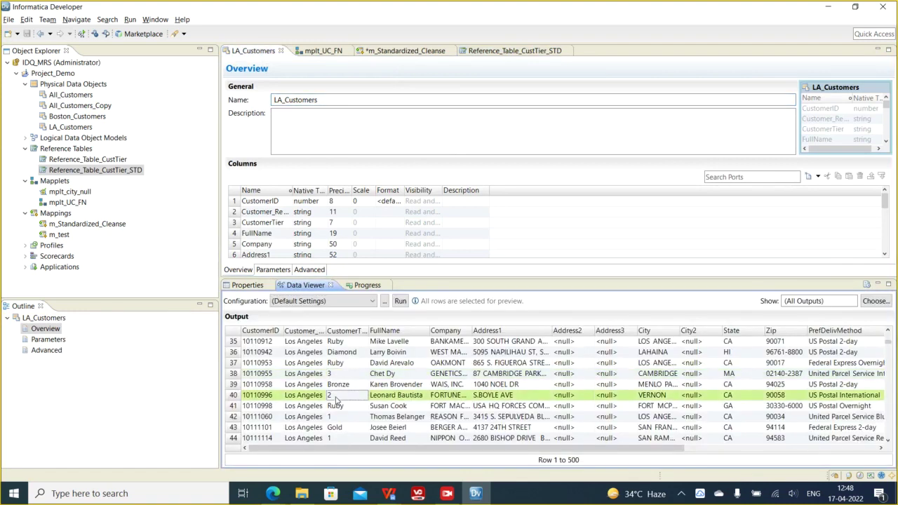
pyautogui.click(339, 388)
pyautogui.click(338, 377)
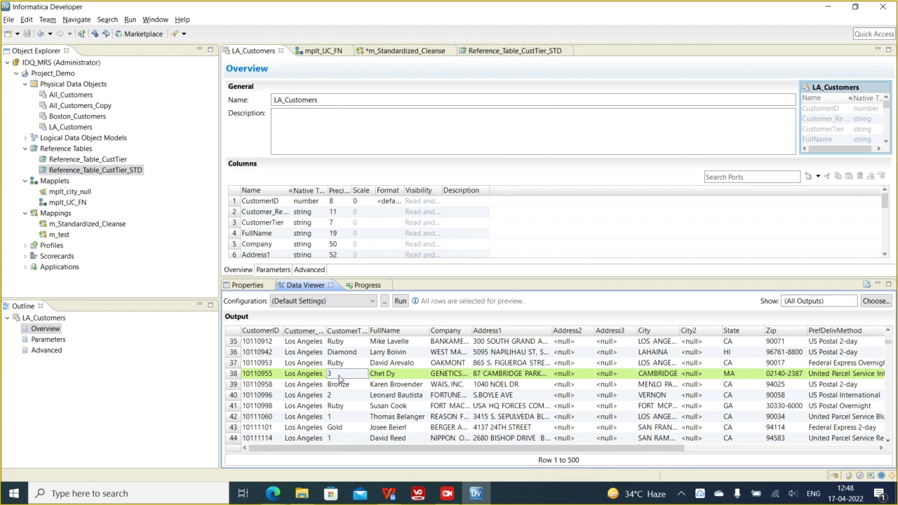
pyautogui.click(337, 352)
pyautogui.click(337, 344)
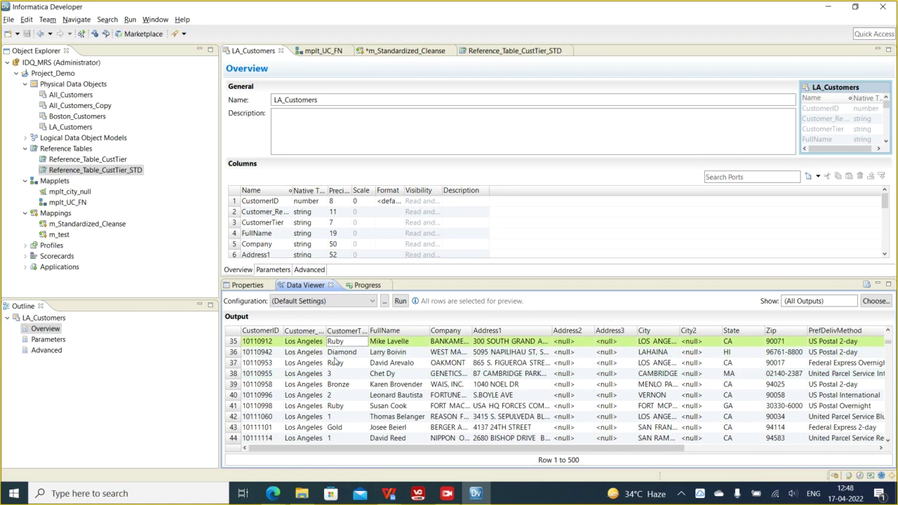
pyautogui.click(336, 364)
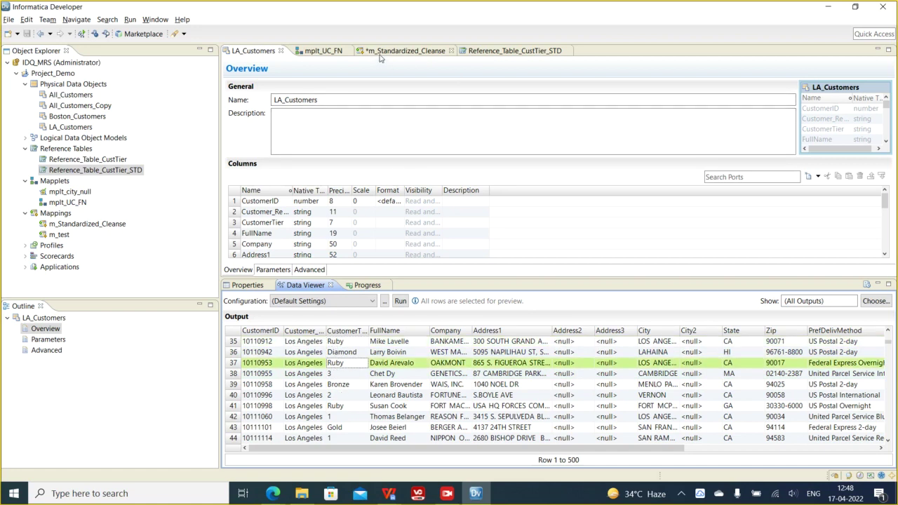
pyautogui.click(351, 385)
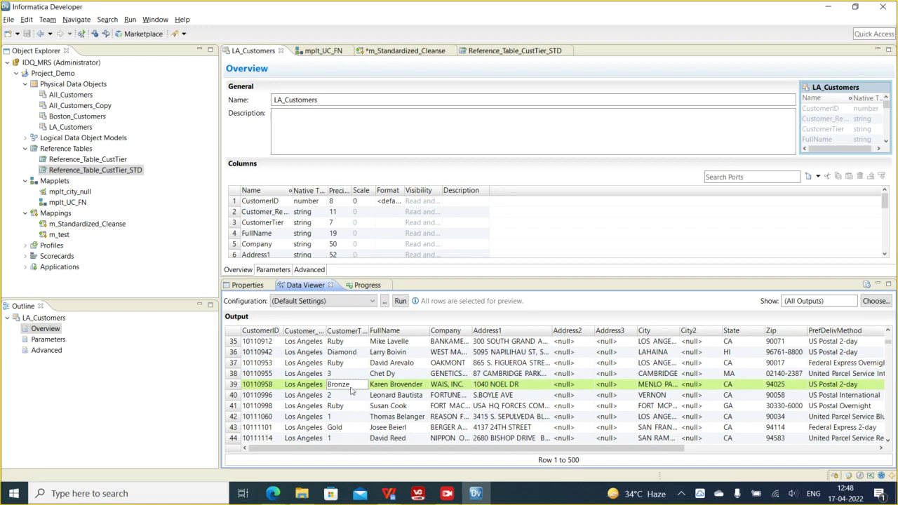
pyautogui.click(345, 377)
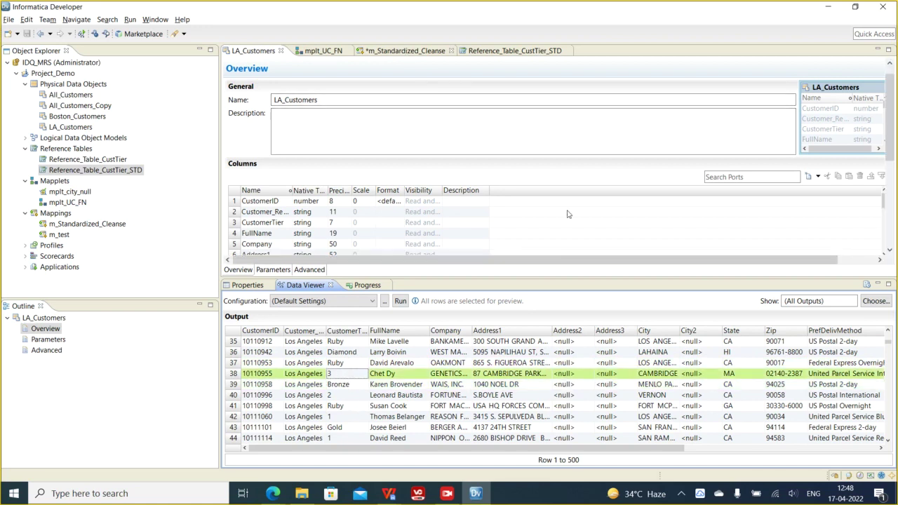
pyautogui.click(405, 50)
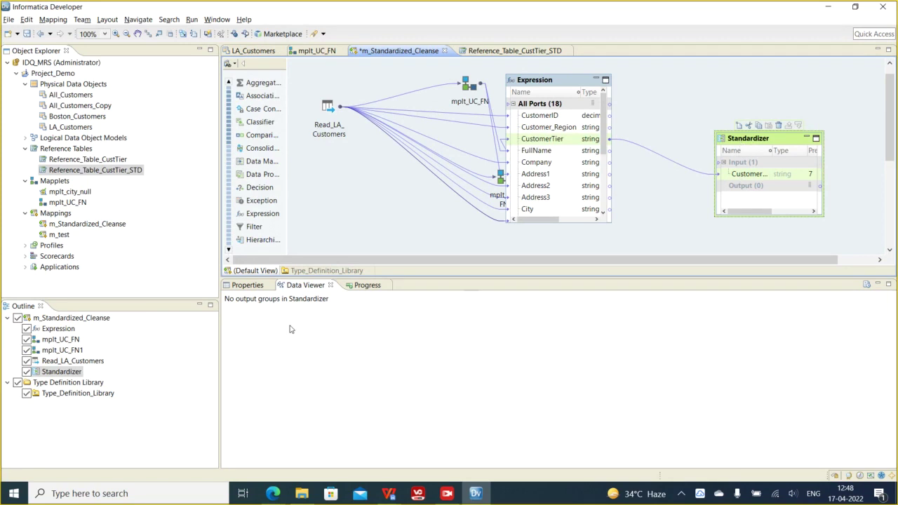
# - Start a new strategy named Standardizer_CustTier that reads CustomerTier
pyautogui.click(253, 285)
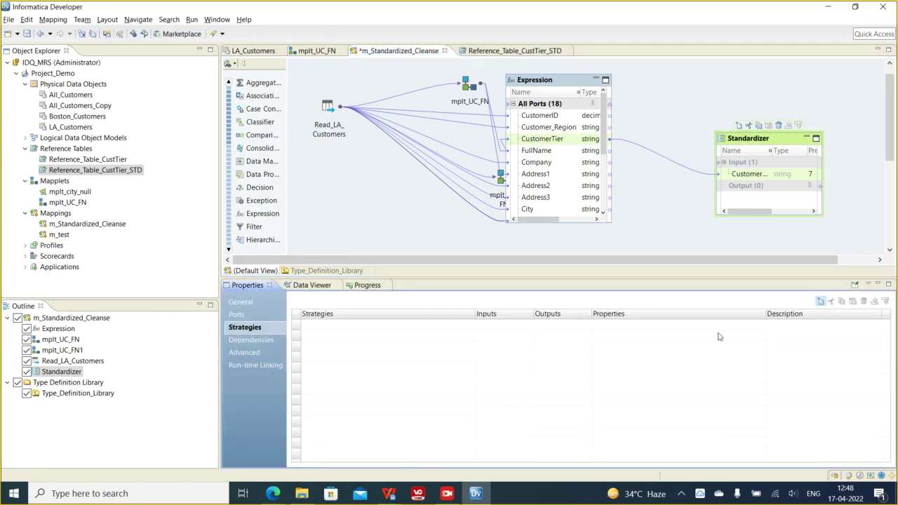
pyautogui.click(820, 301)
pyautogui.click(386, 143)
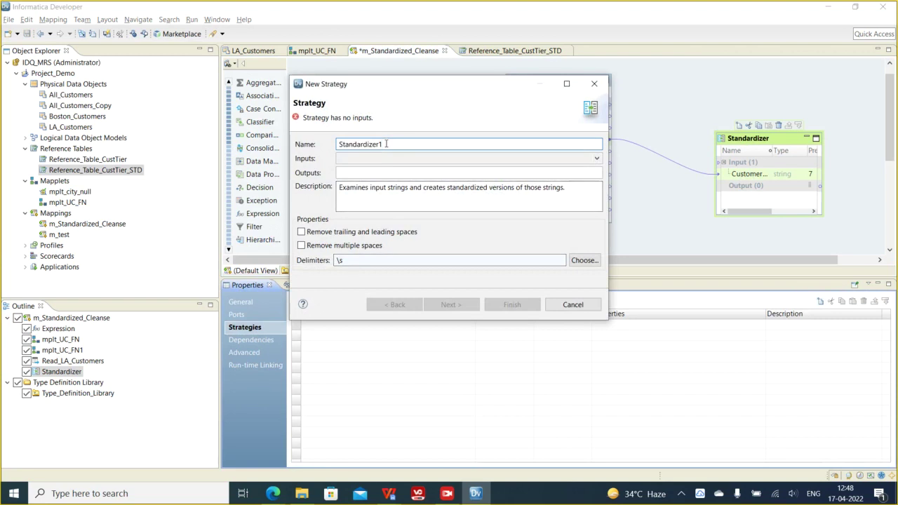
pyautogui.write('_CustTier')
pyautogui.moveTo(392, 144); pyautogui.dragTo(388, 144)
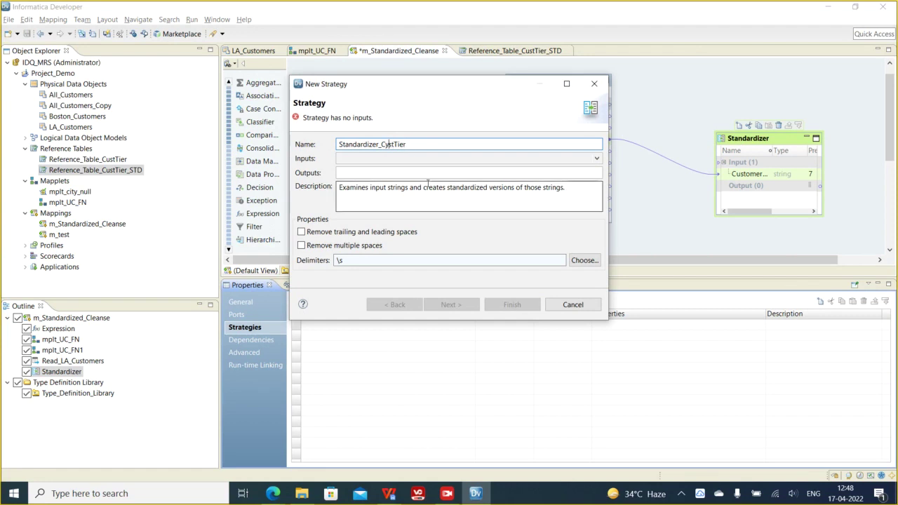
pyautogui.press('BackSpace')
pyautogui.write('u')
pyautogui.click(377, 163)
pyautogui.click(369, 171)
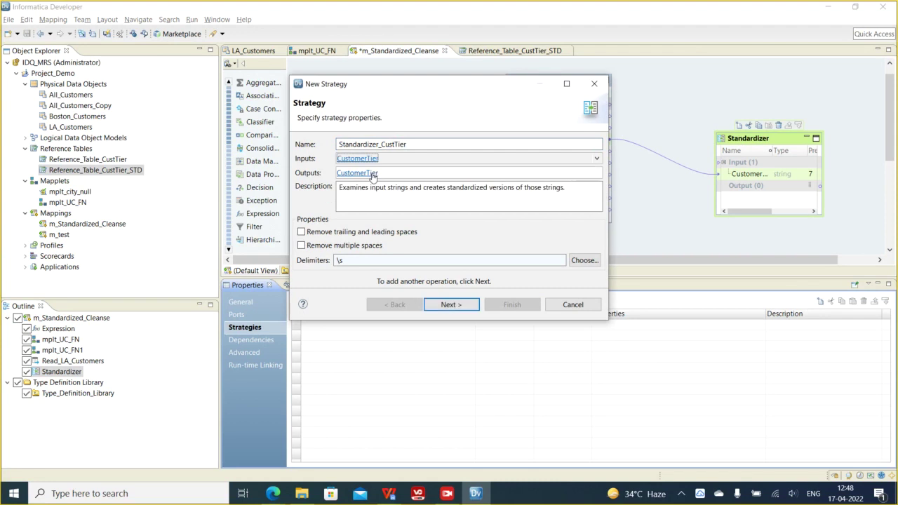
# - Rename the strategy output to std_CustomerTier with precision 10
pyautogui.click(369, 173)
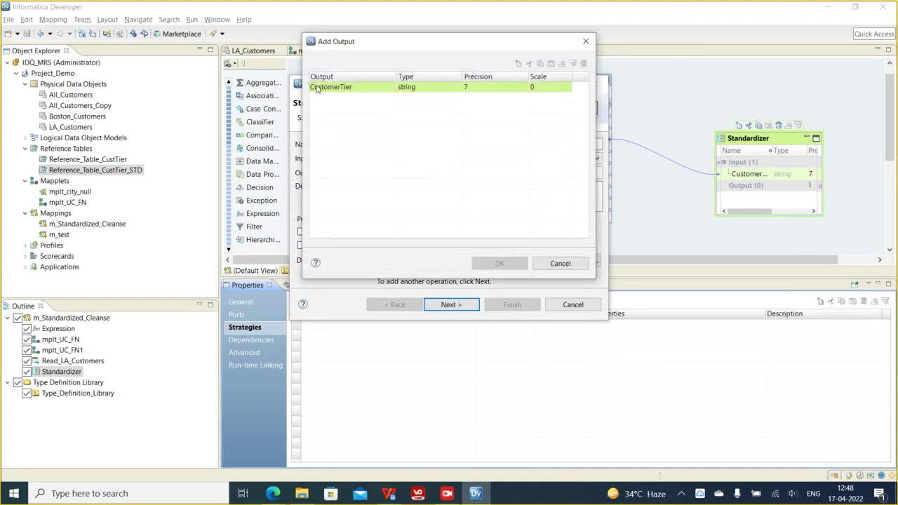
pyautogui.click(317, 89)
pyautogui.click(318, 89)
pyautogui.click(317, 89)
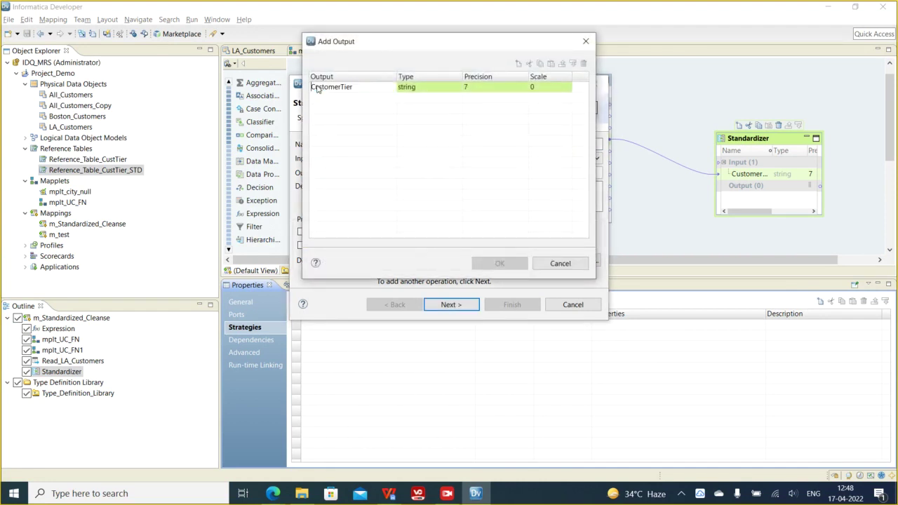
pyautogui.press('Home')
pyautogui.write('std_')
pyautogui.click(460, 194)
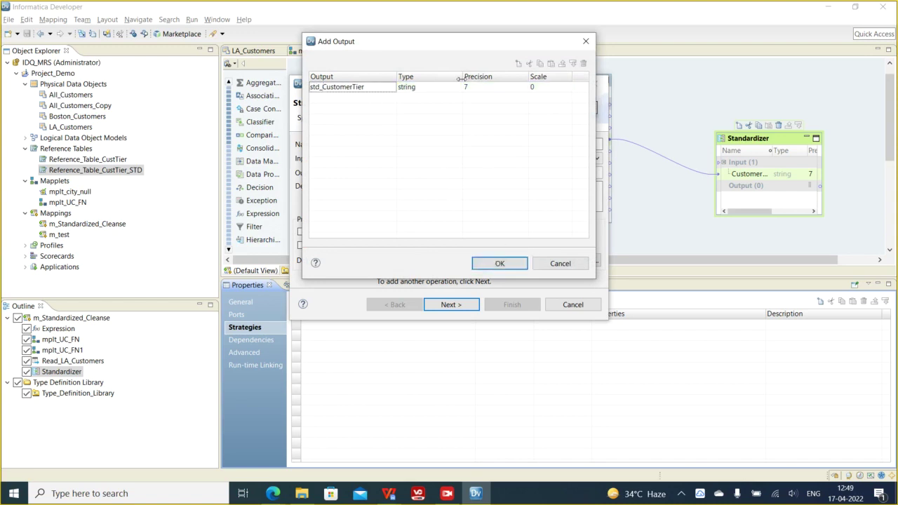
pyautogui.click(478, 90)
pyautogui.write('10')
pyautogui.click(484, 136)
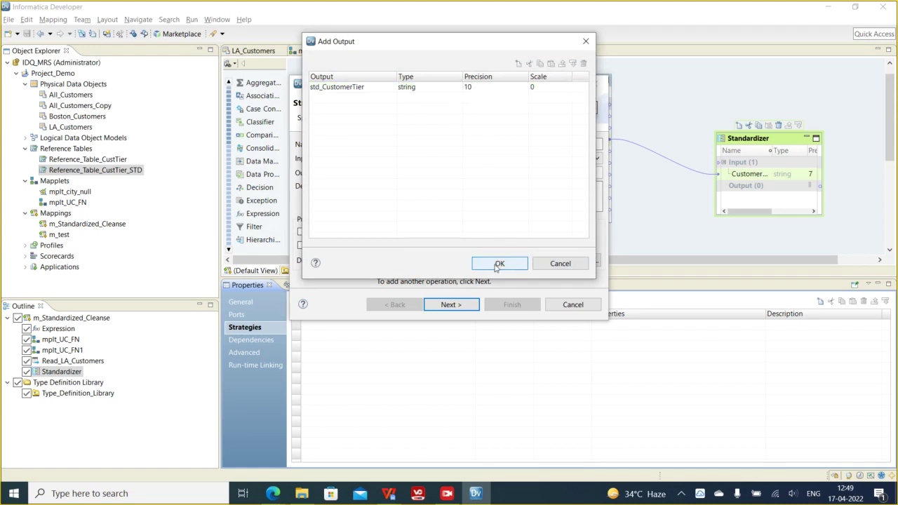
pyautogui.click(497, 263)
# - Enable trimming leading/trailing spaces and removing multiple spaces
pyautogui.click(317, 233)
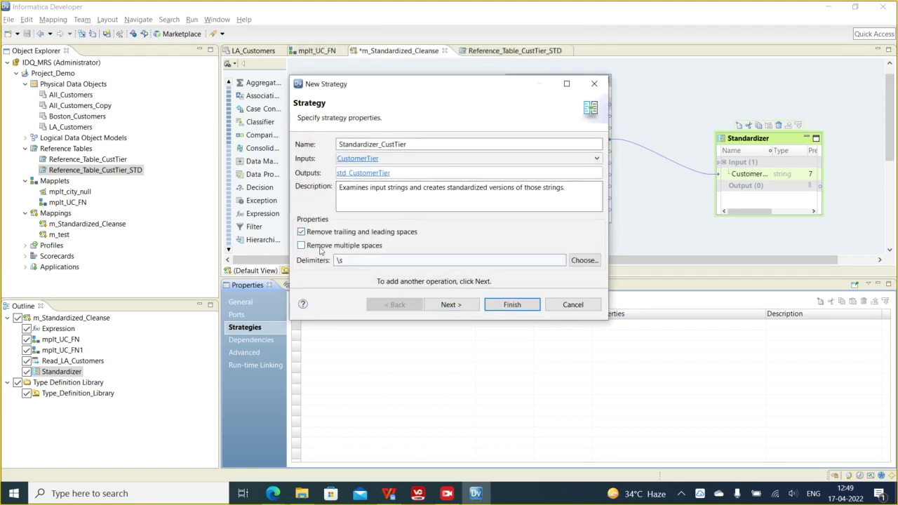
pyautogui.click(320, 247)
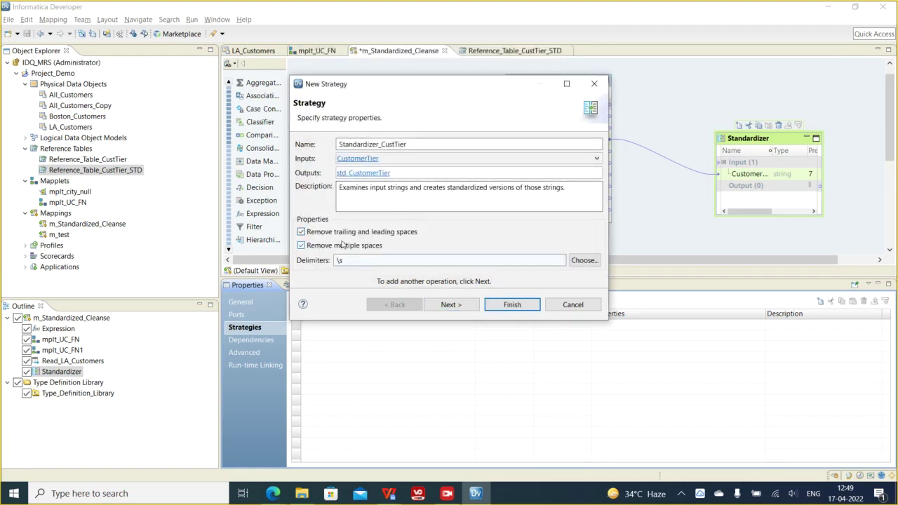
pyautogui.click(451, 304)
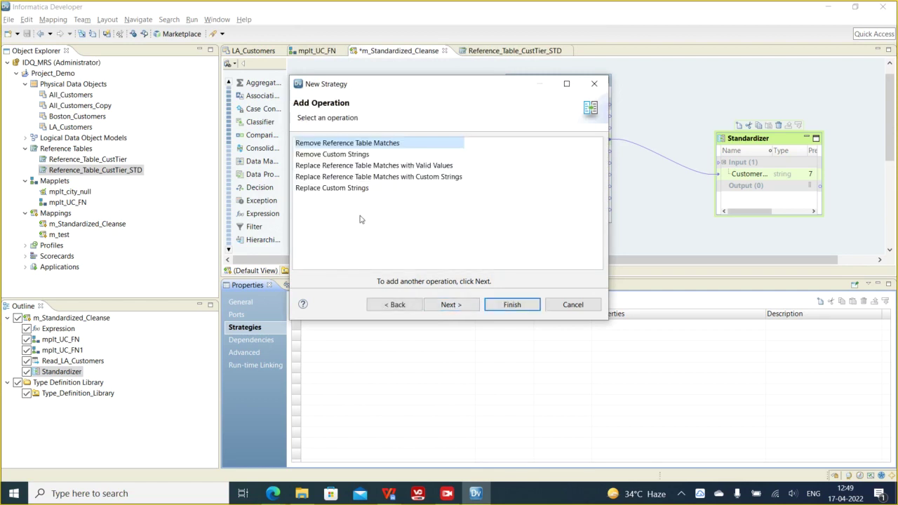
# - Add a Replace Reference Table Matches operation using Reference_Table_CustTier_STD from Project_Demo
pyautogui.click(346, 167)
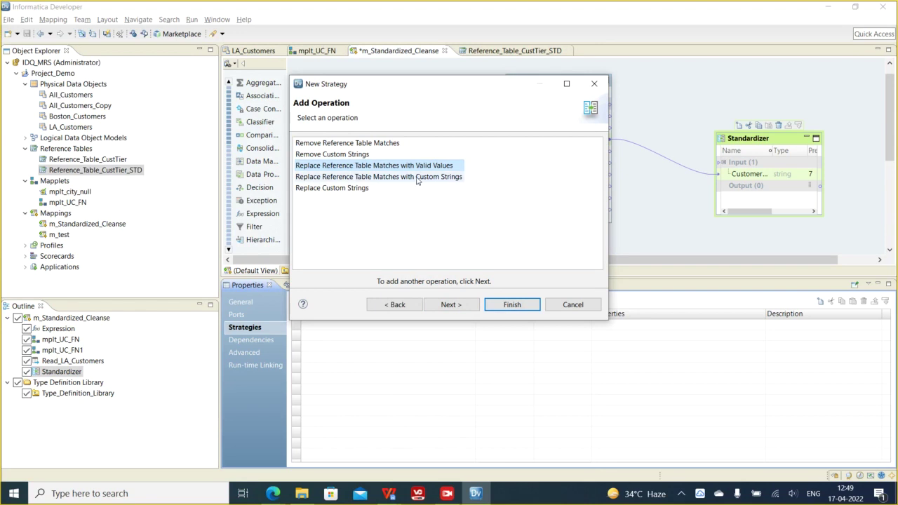
pyautogui.click(441, 304)
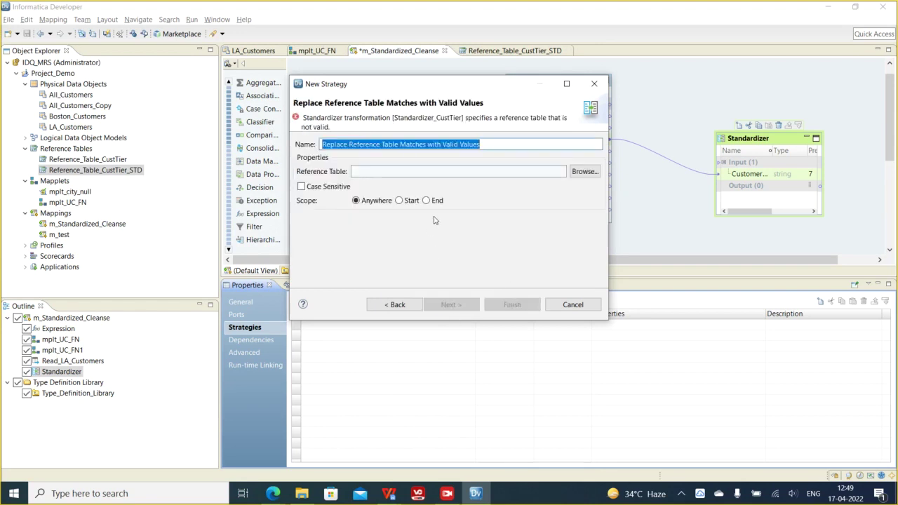
pyautogui.click(320, 145)
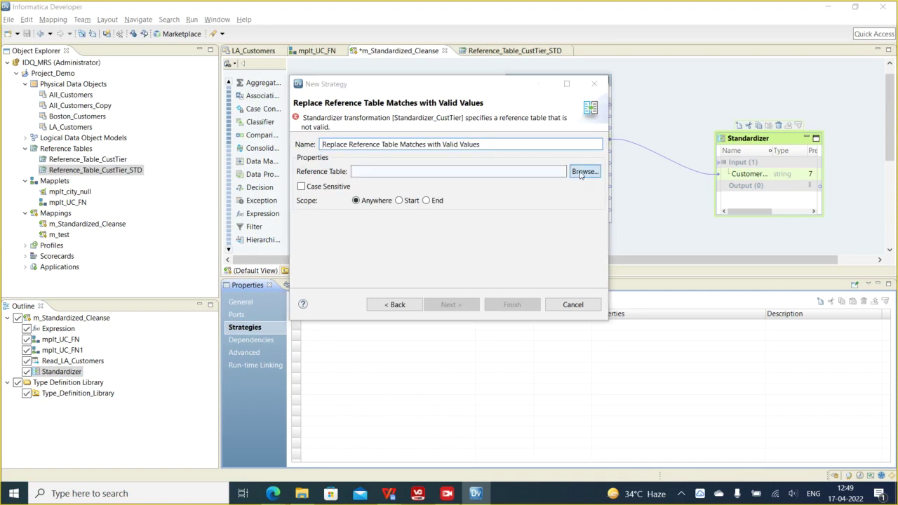
pyautogui.click(584, 171)
pyautogui.click(388, 142)
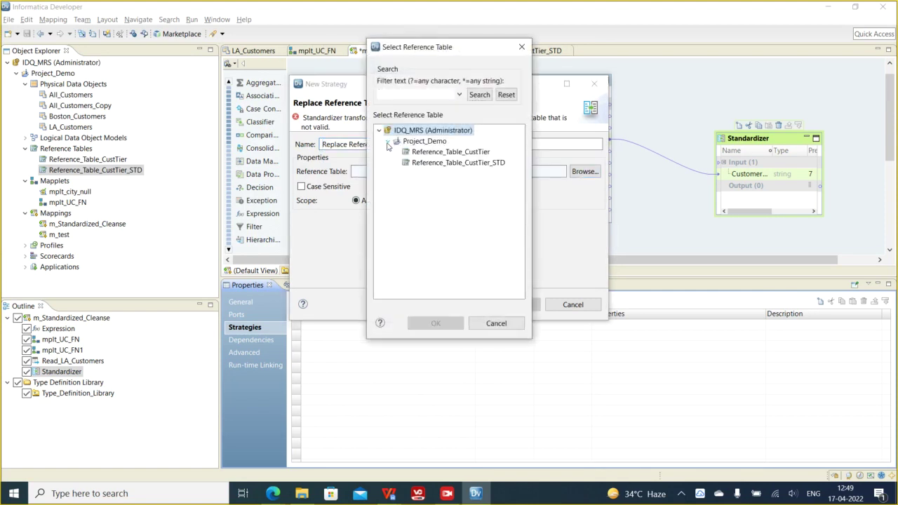
pyautogui.click(451, 164)
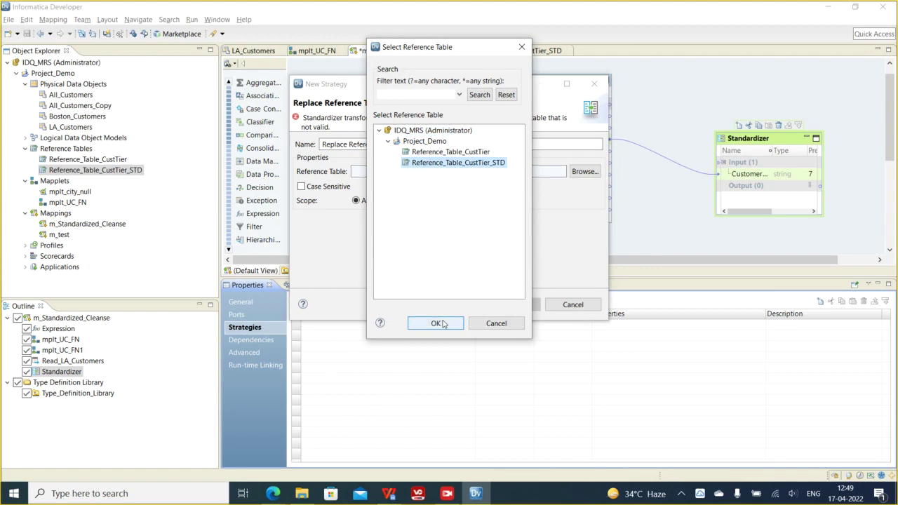
pyautogui.click(436, 323)
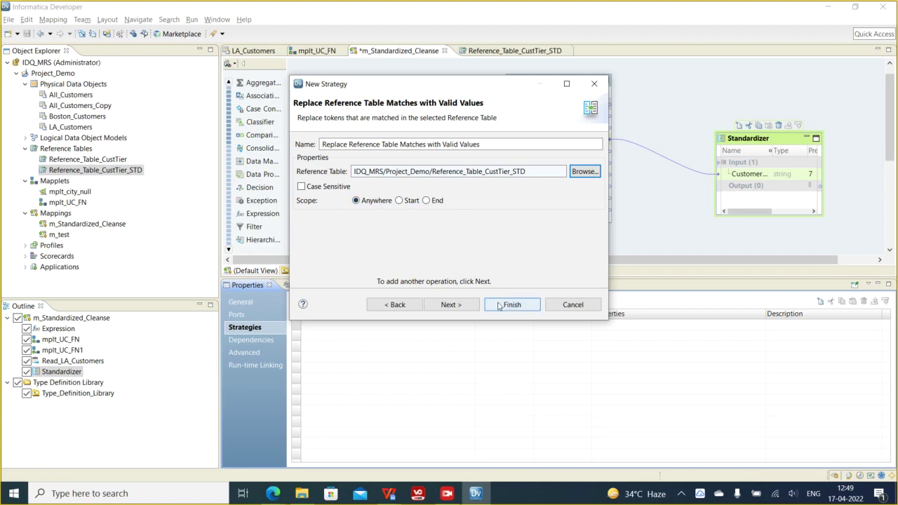
# - Finish the strategy and expand Standardizer_CustTier to show its operation
pyautogui.click(451, 304)
pyautogui.click(395, 305)
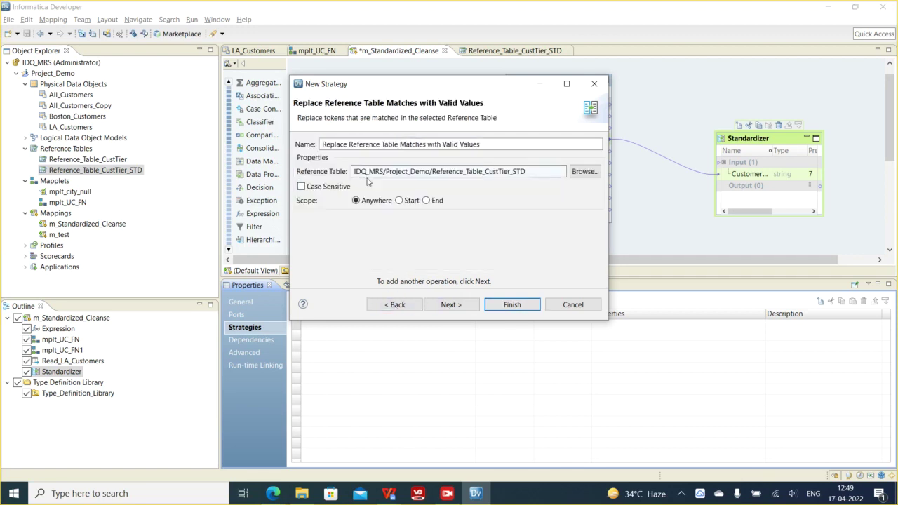
pyautogui.click(513, 305)
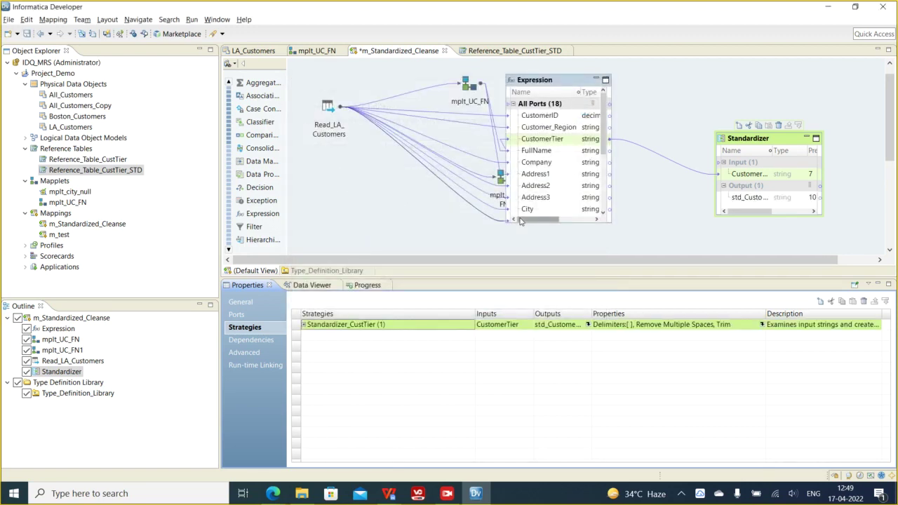
pyautogui.click(304, 324)
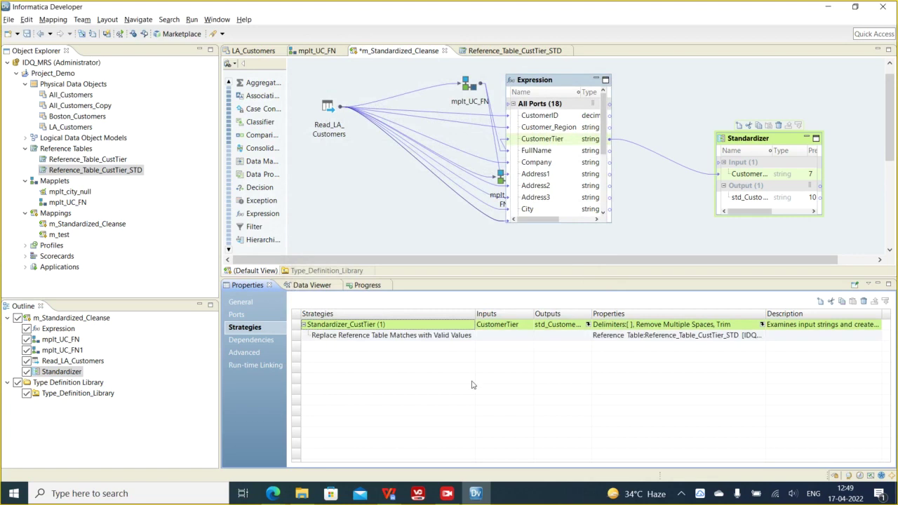
# - Preview the Standardizer output, which hits a license error, and enlarge the Standardizer box
pyautogui.rightClick(754, 143)
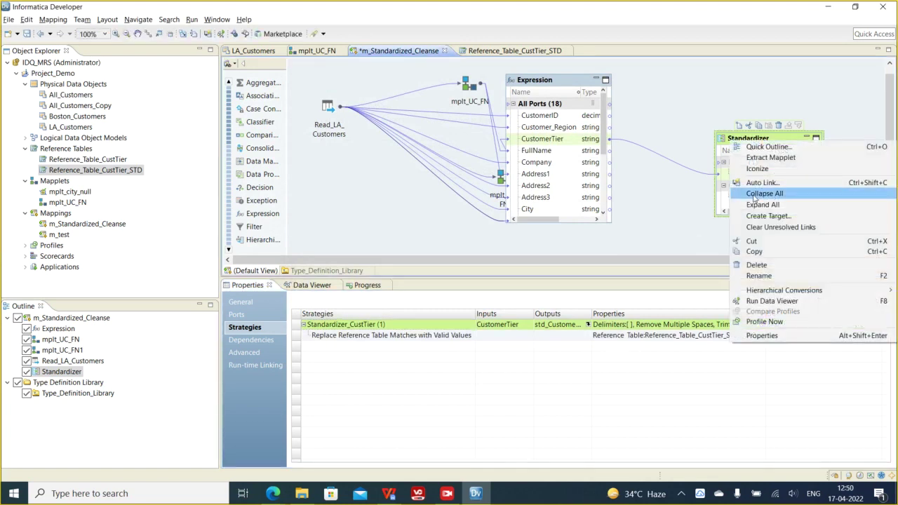
pyautogui.click(752, 300)
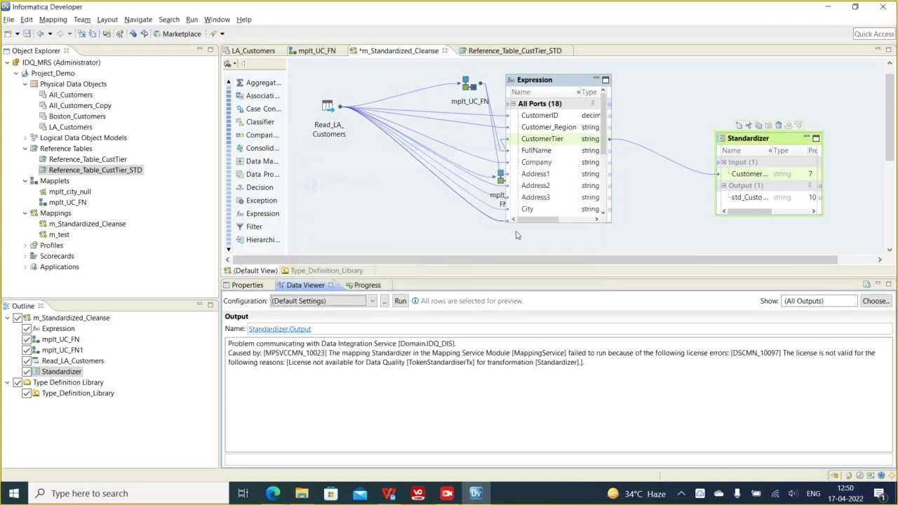
pyautogui.click(621, 363)
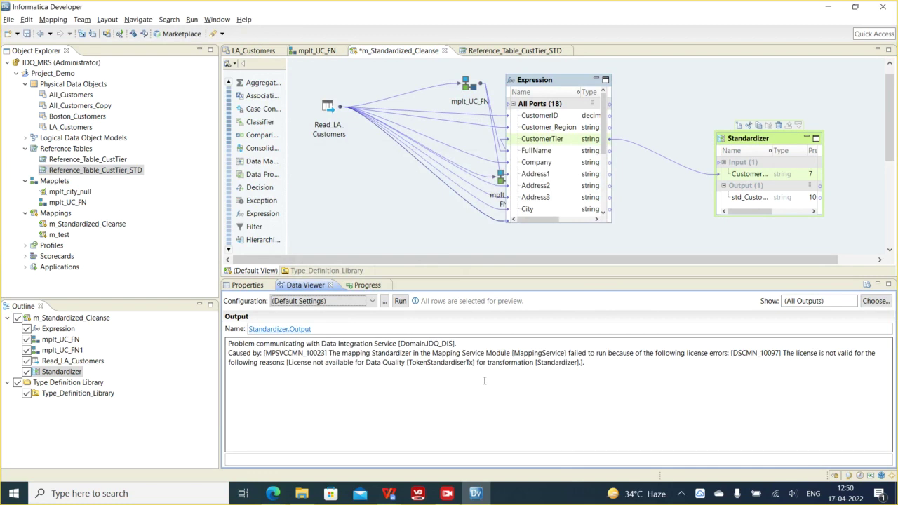
pyautogui.moveTo(823, 218); pyautogui.dragTo(858, 235)
pyautogui.moveTo(353, 353); pyautogui.dragTo(859, 362)
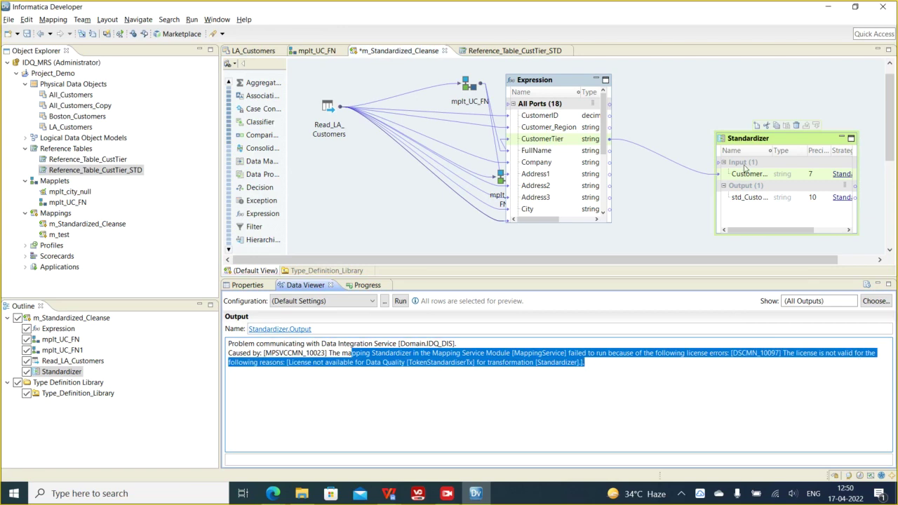
# - Rerun the Standardizer preview, then reselect its reference-table replacement operation in Strategies
pyautogui.click(751, 145)
pyautogui.rightClick(751, 145)
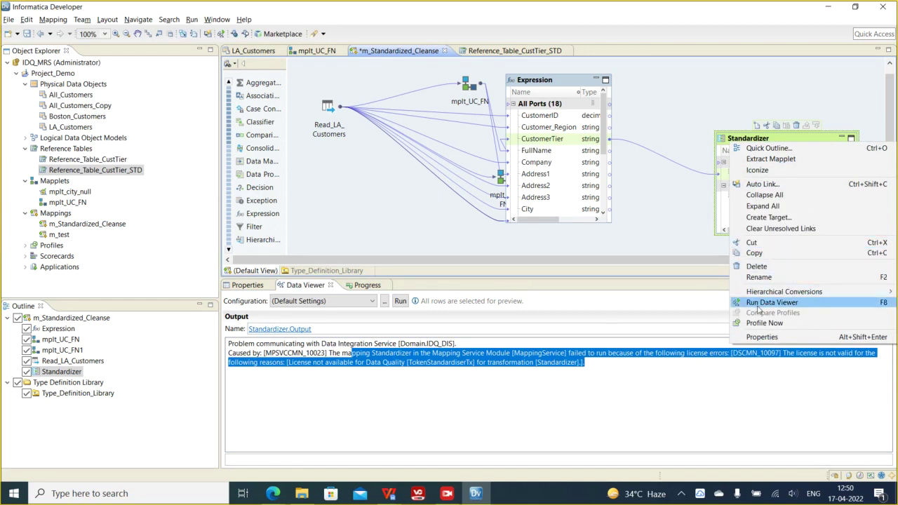
pyautogui.click(684, 236)
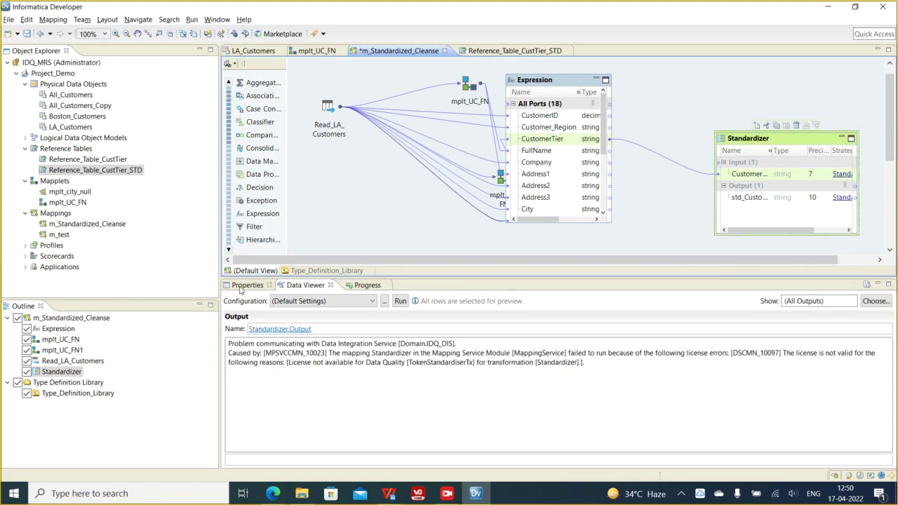
pyautogui.click(240, 287)
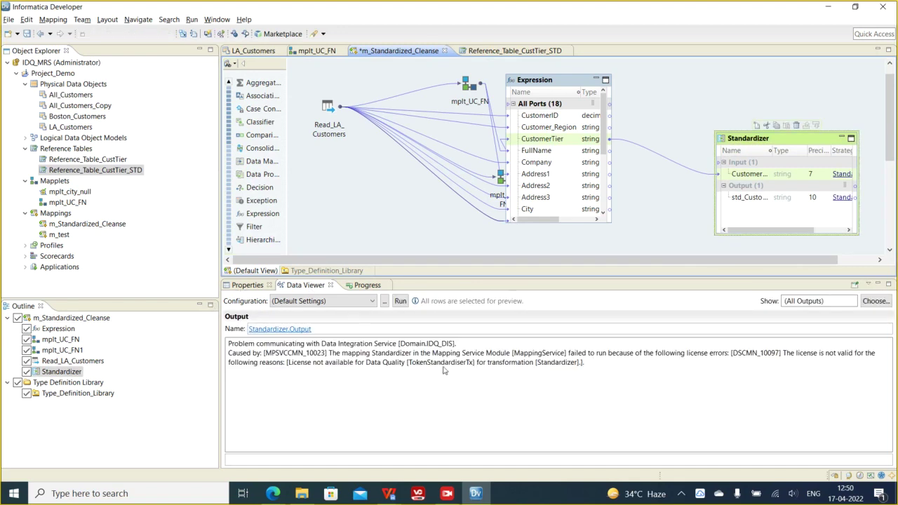
pyautogui.click(421, 336)
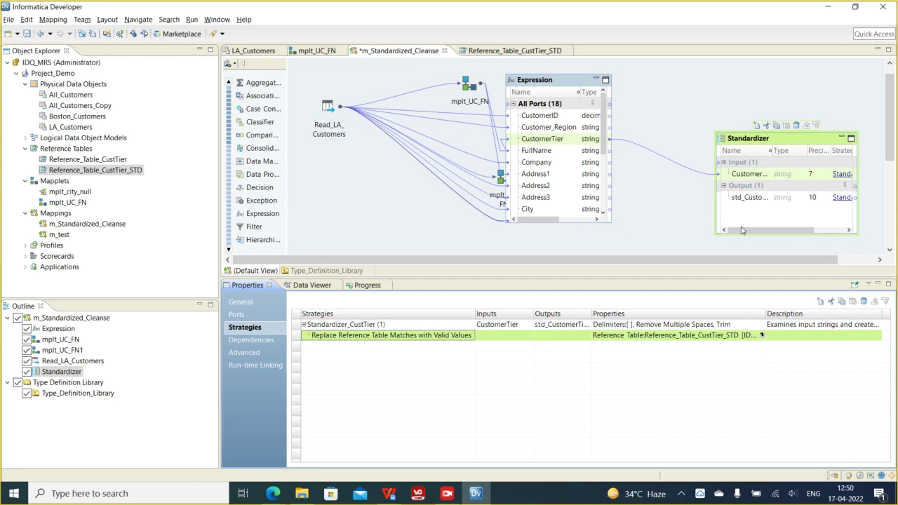
# - Resize the Standardizer, check the data preview results, and return to its strategy properties
pyautogui.moveTo(728, 259); pyautogui.dragTo(767, 259)
pyautogui.moveTo(767, 225); pyautogui.dragTo(799, 226)
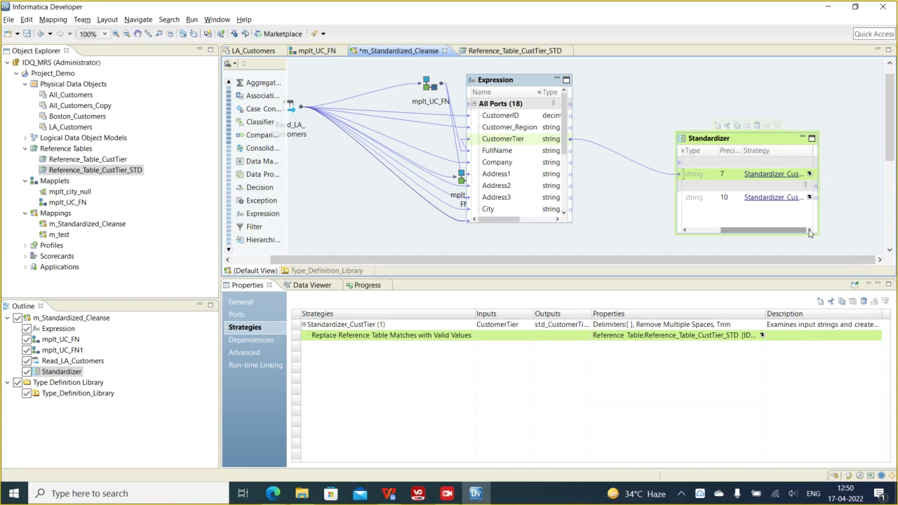
pyautogui.click(718, 144)
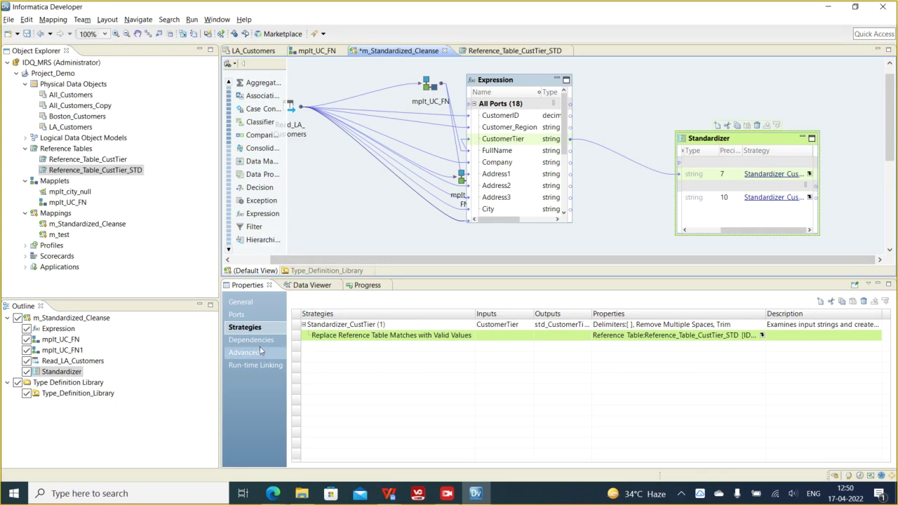
pyautogui.click(313, 287)
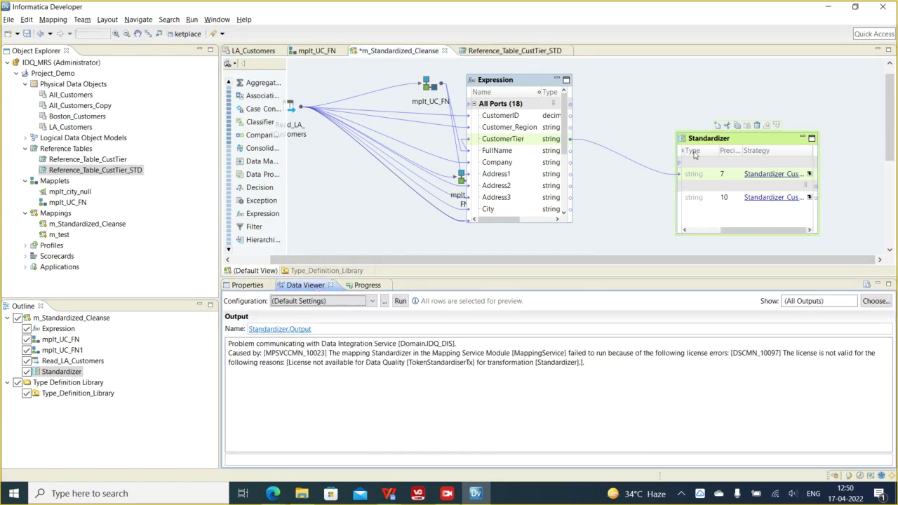
pyautogui.click(713, 140)
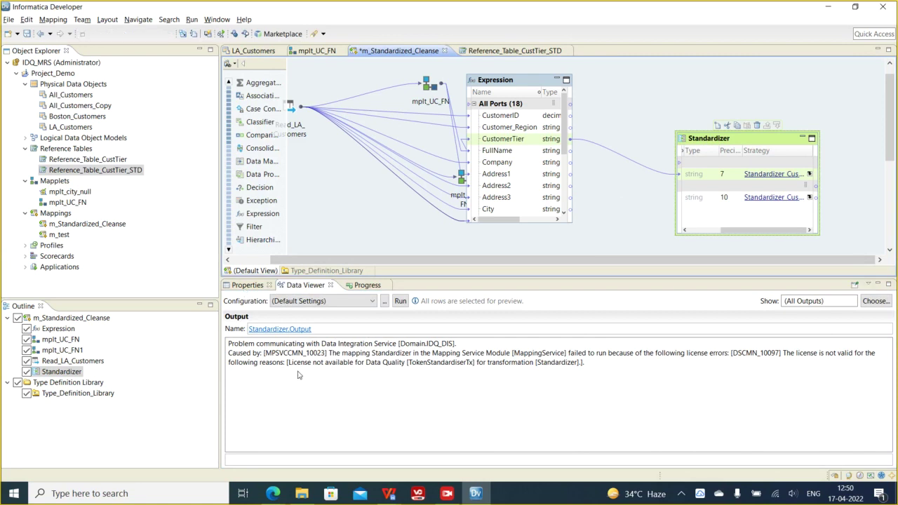
pyautogui.click(678, 181)
pyautogui.rightClick(712, 140)
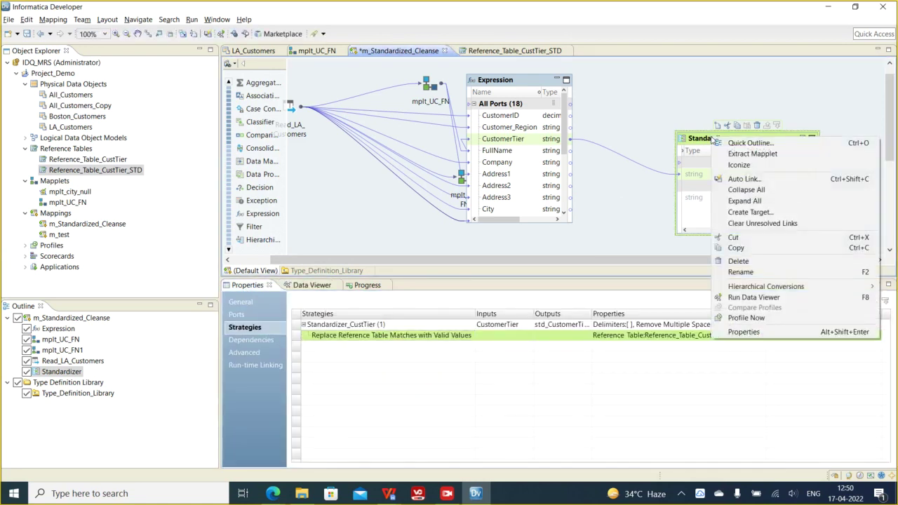
pyautogui.click(707, 141)
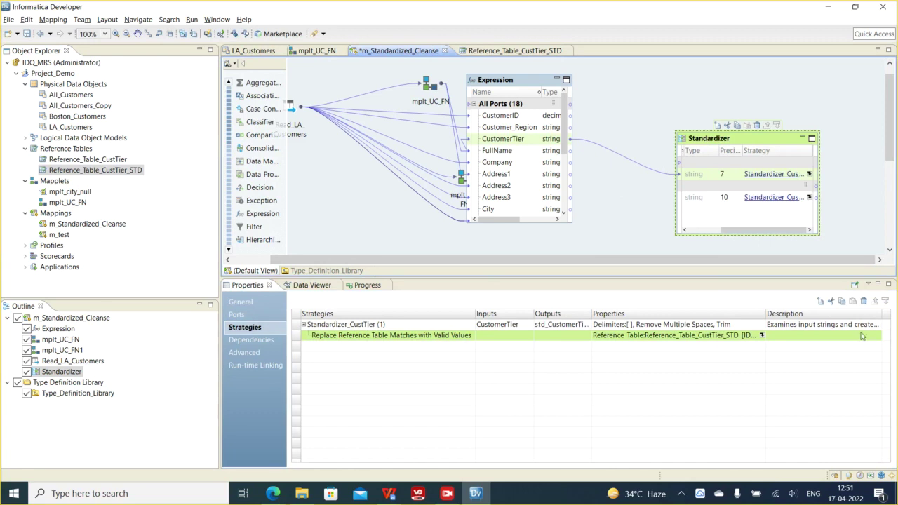
# - Discard a duplicate Standardizer_CustTier strategy and move the Standardizer up and left
pyautogui.click(820, 301)
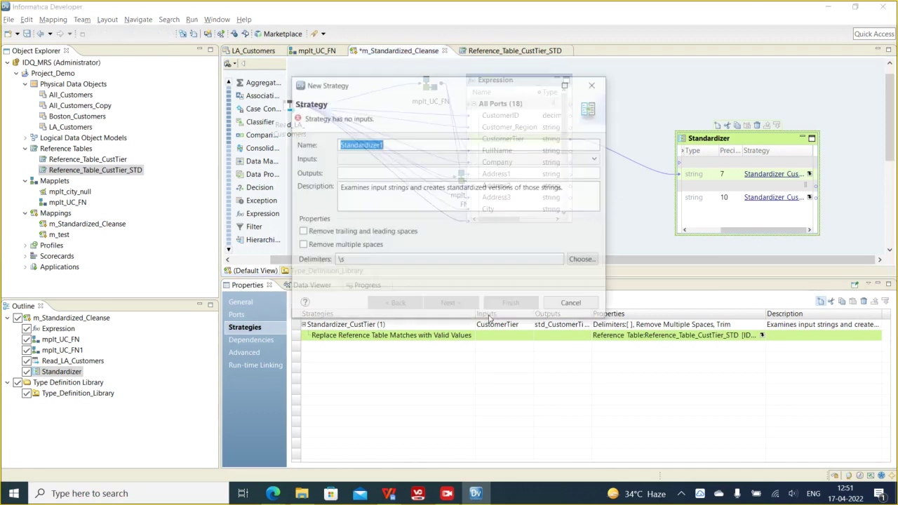
pyautogui.click(392, 145)
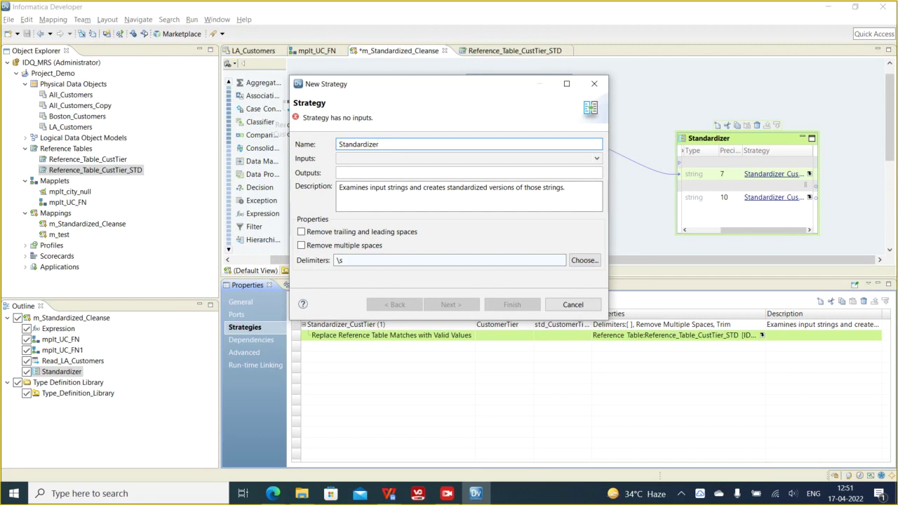
pyautogui.write('_CustTier')
pyautogui.click(594, 84)
pyautogui.click(516, 214)
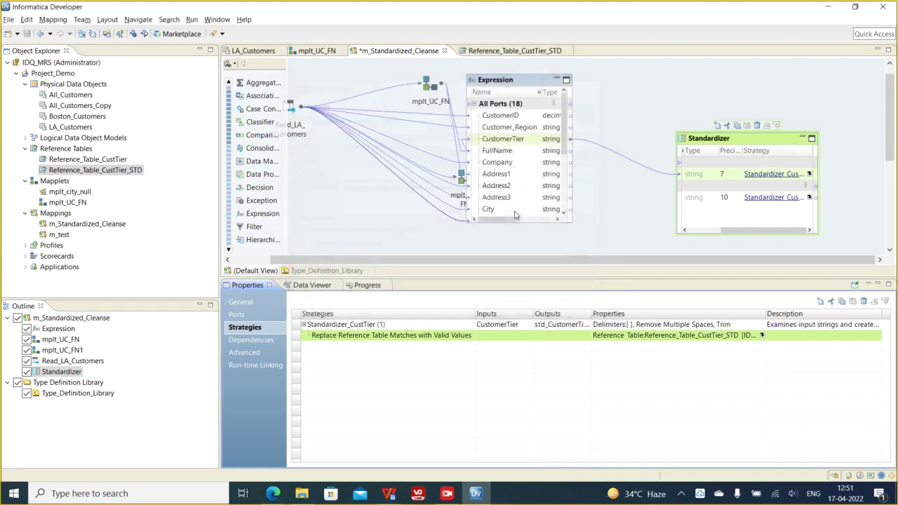
pyautogui.moveTo(709, 139); pyautogui.dragTo(637, 104)
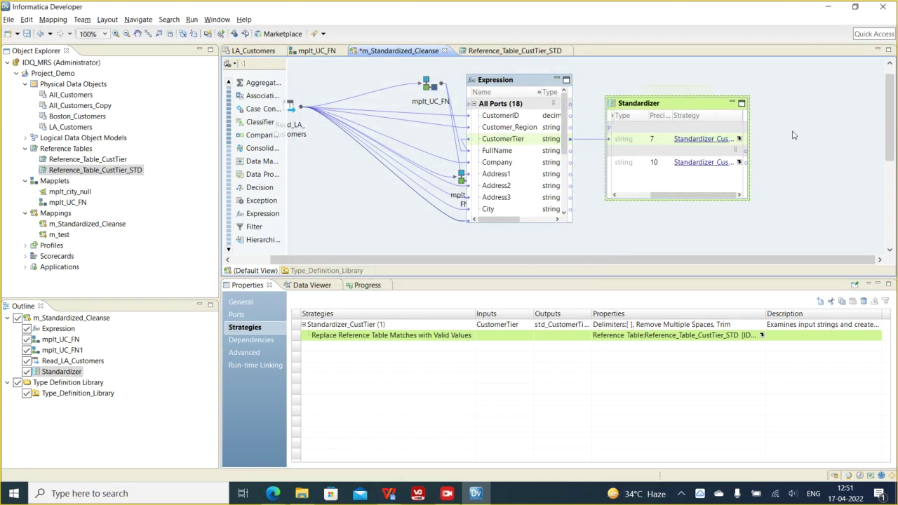
# - Add All_Customers_Copy to the mapping as a write target
pyautogui.rightClick(794, 130)
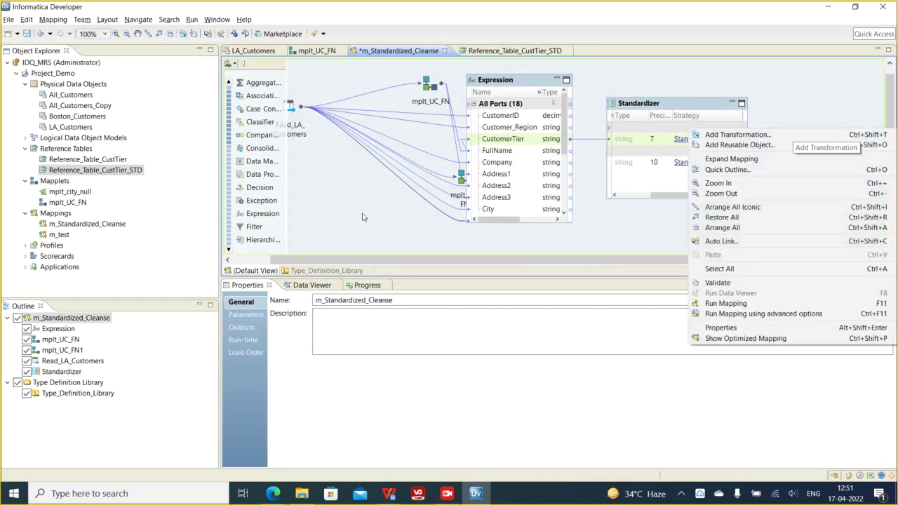
pyautogui.click(356, 197)
pyautogui.click(83, 106)
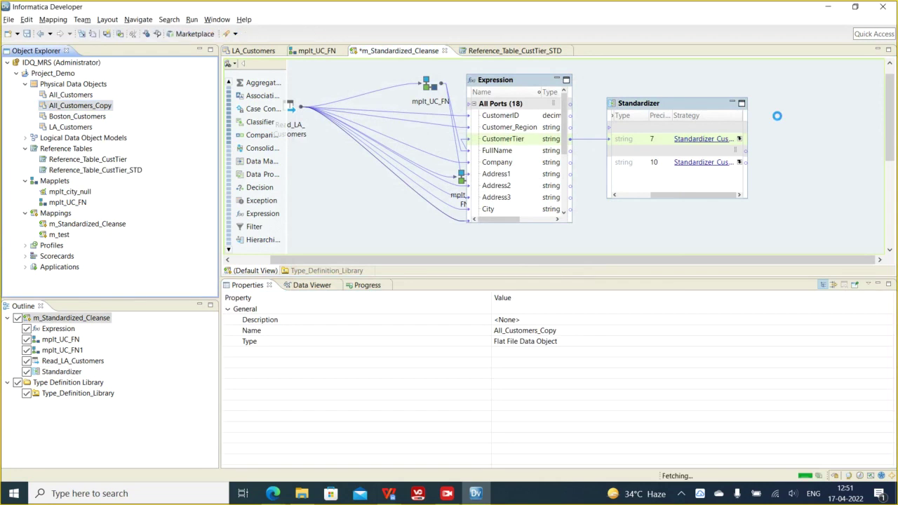
pyautogui.click(387, 231)
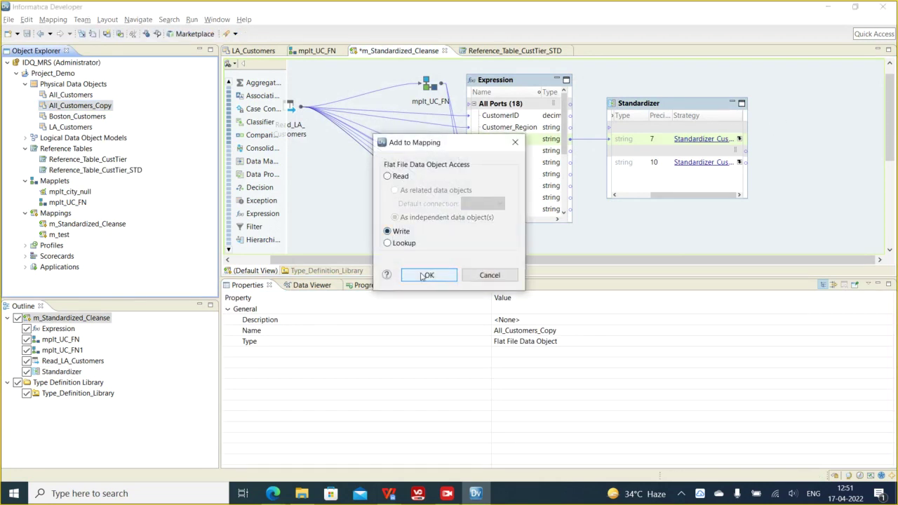
pyautogui.click(427, 275)
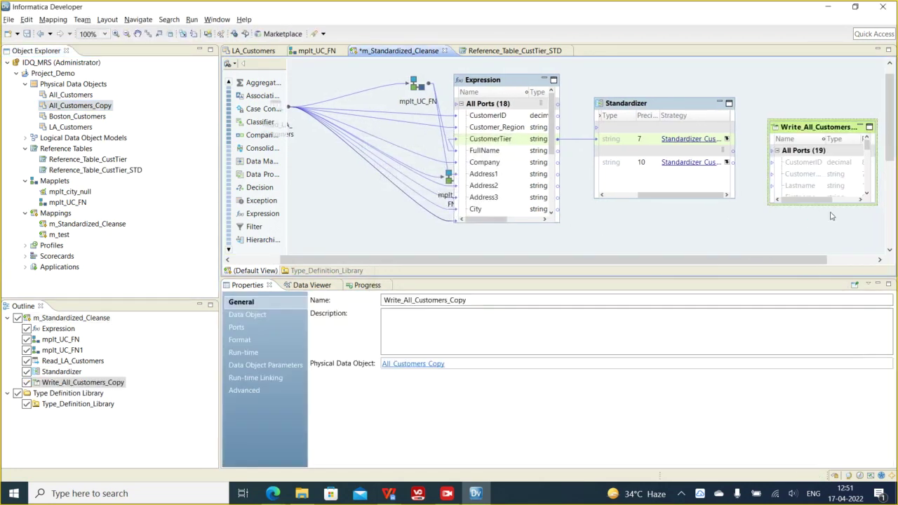
# - Link std_CustomerTier to the target's CustomerTier port and save the mapping
pyautogui.click(667, 197)
pyautogui.click(796, 175)
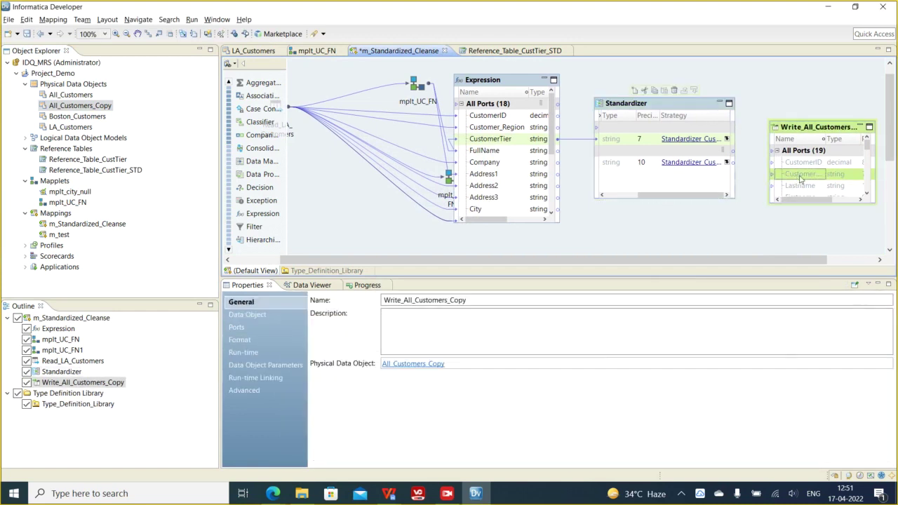
pyautogui.click(625, 164)
pyautogui.moveTo(776, 181); pyautogui.dragTo(791, 179)
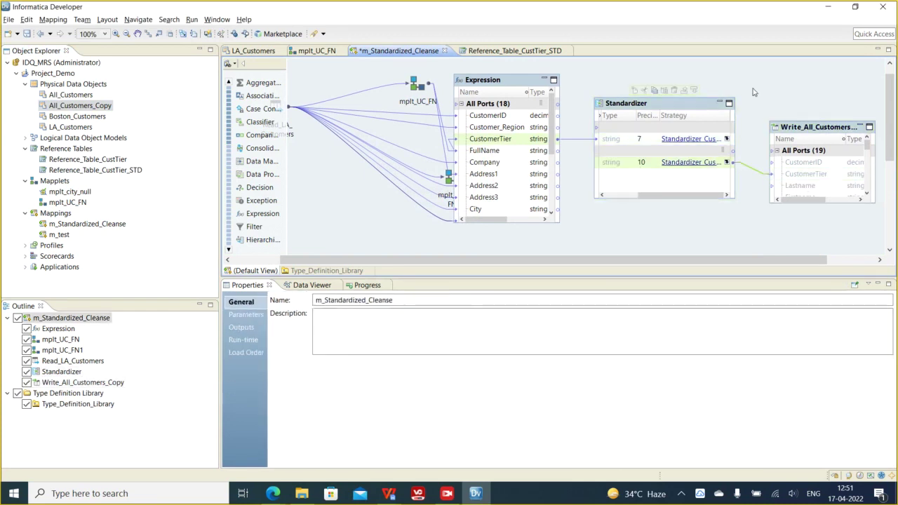
pyautogui.hotkey('ctrl', 's')
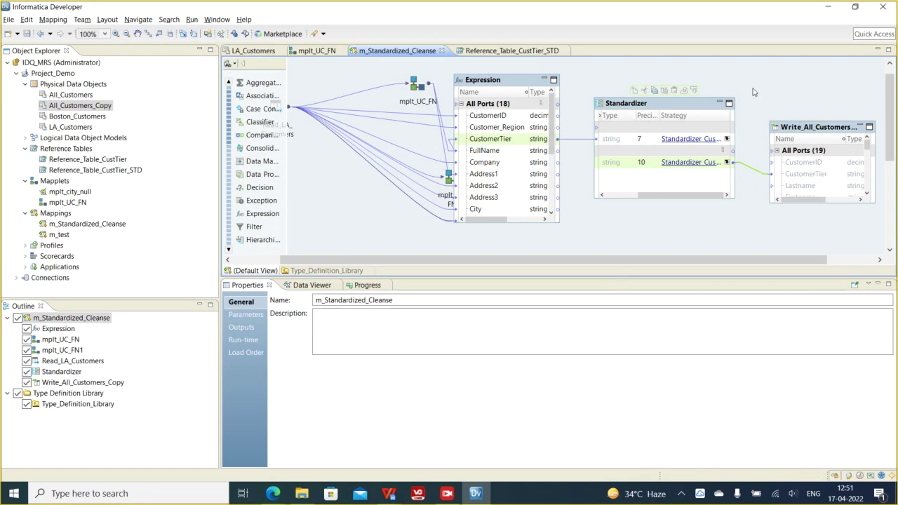
# - Validate the mapping, then run m_Standardized_Cleanse
pyautogui.rightClick(753, 91)
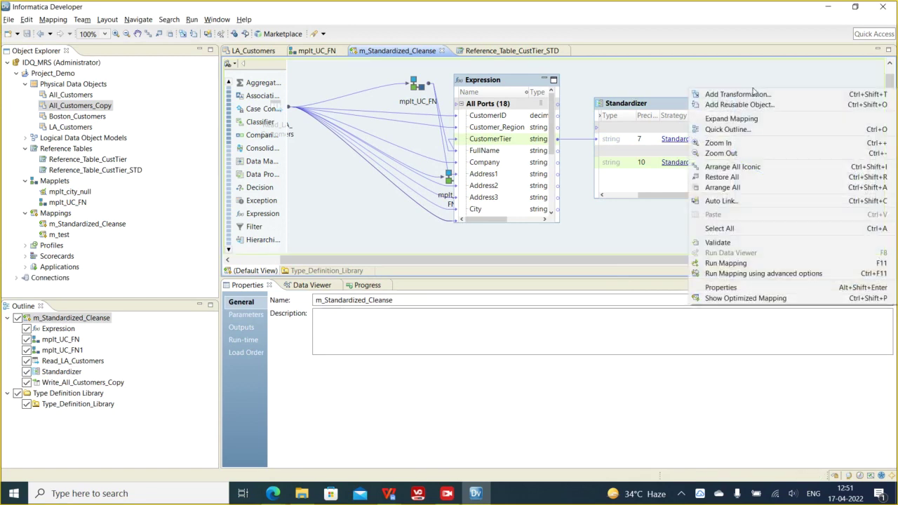
pyautogui.click(710, 239)
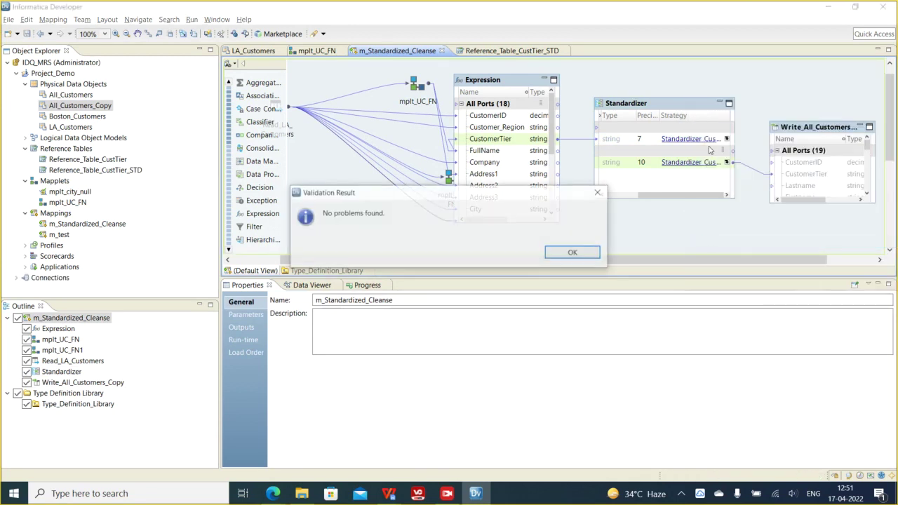
pyautogui.click(589, 253)
pyautogui.rightClick(769, 87)
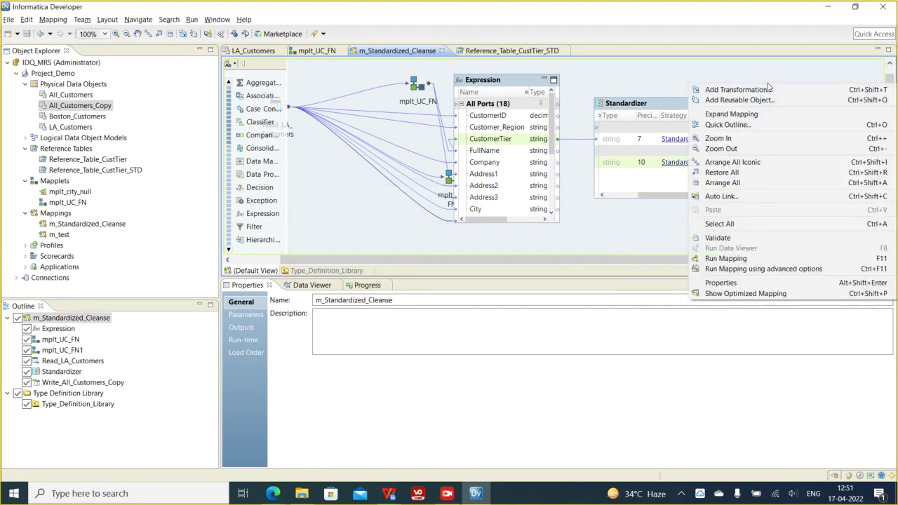
pyautogui.click(733, 258)
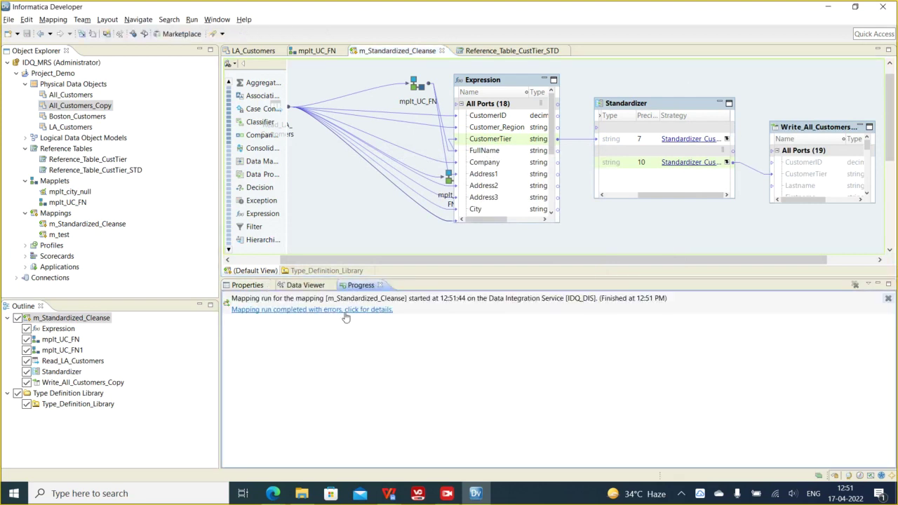
# - Read the run error details citing Standardizer and the unlicensed TokenStandardiserTx, then close them
pyautogui.click(345, 310)
pyautogui.click(573, 252)
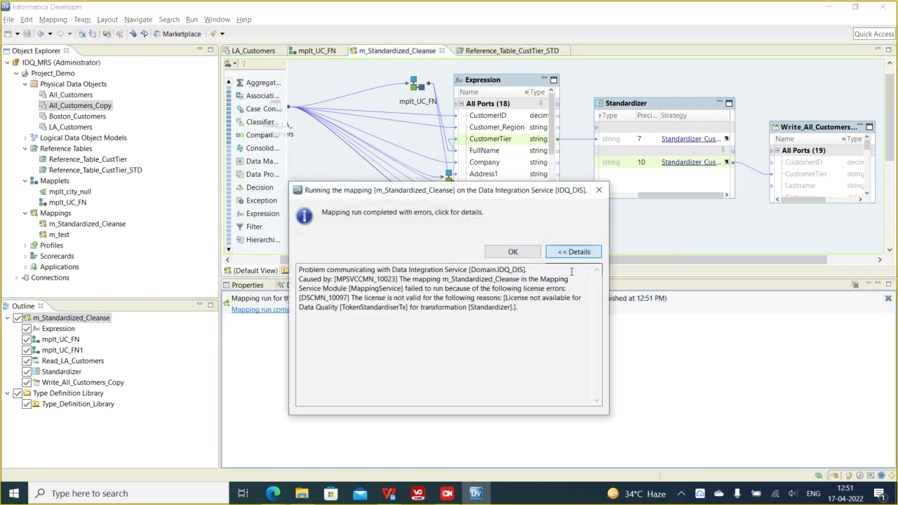
pyautogui.moveTo(466, 294); pyautogui.dragTo(506, 298)
pyautogui.click(513, 307)
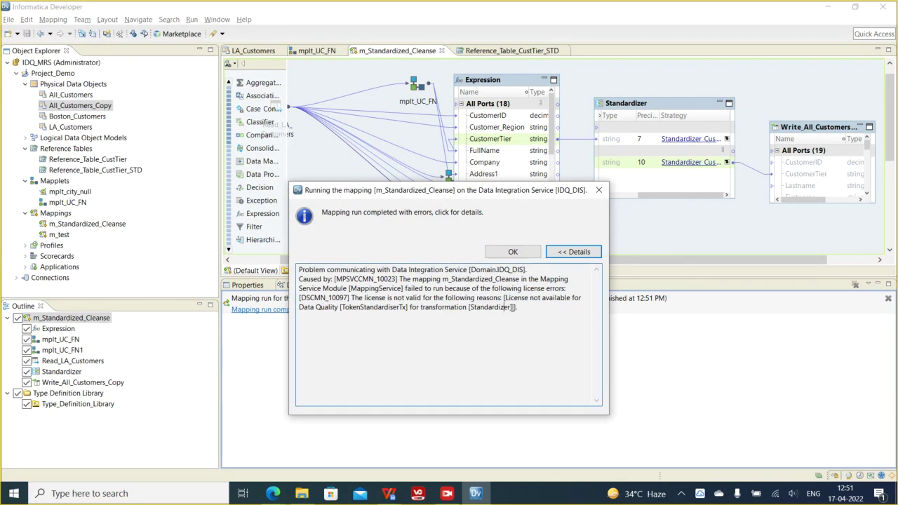
pyautogui.doubleClick(474, 309)
pyautogui.doubleClick(373, 307)
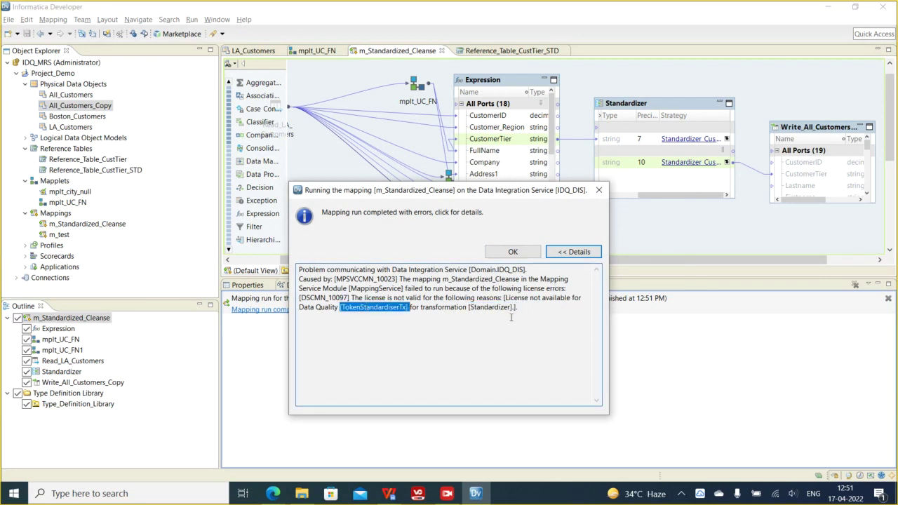
pyautogui.click(599, 191)
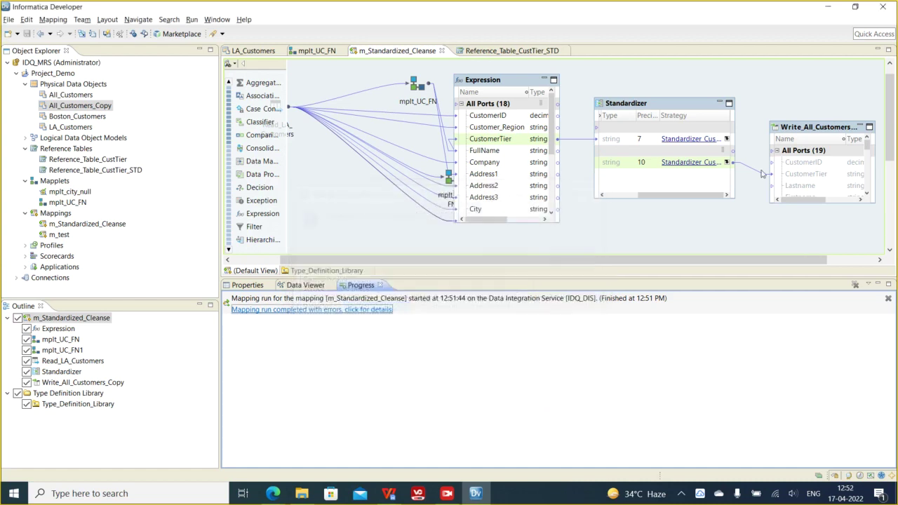
# - Review Standardizer_CustTier's settings, its reference-table replacement, and its std_CustomerTier output definition
pyautogui.click(811, 133)
pyautogui.click(630, 108)
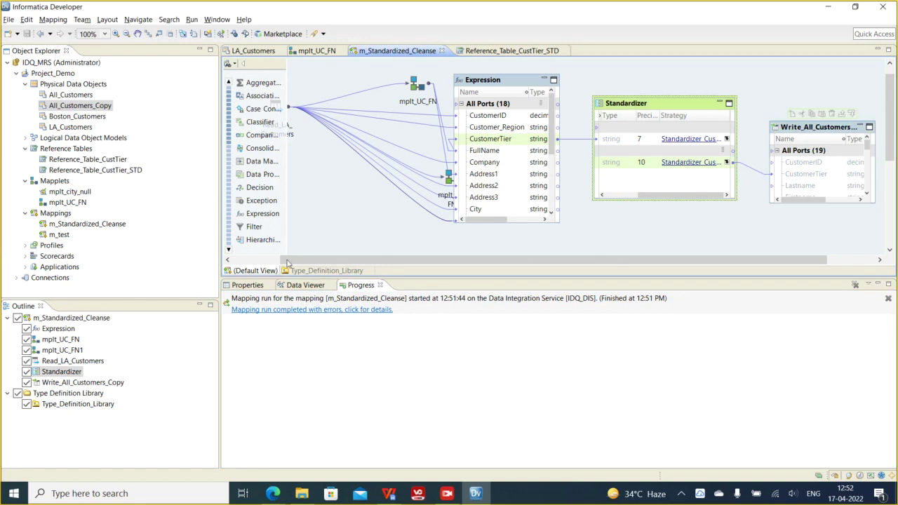
pyautogui.click(245, 286)
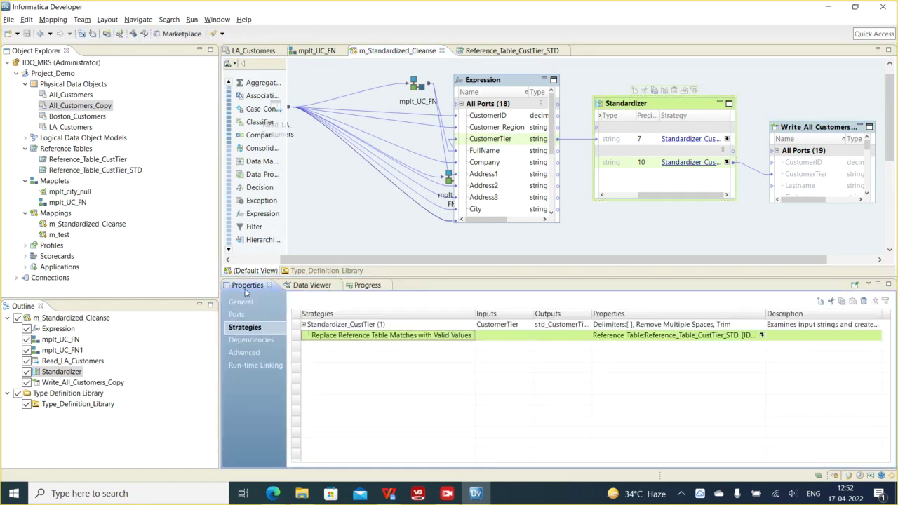
pyautogui.click(762, 336)
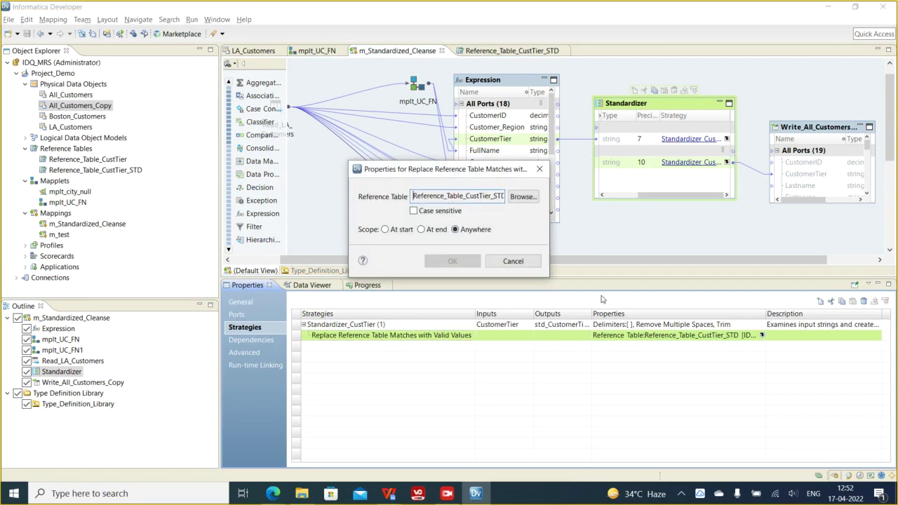
pyautogui.click(540, 169)
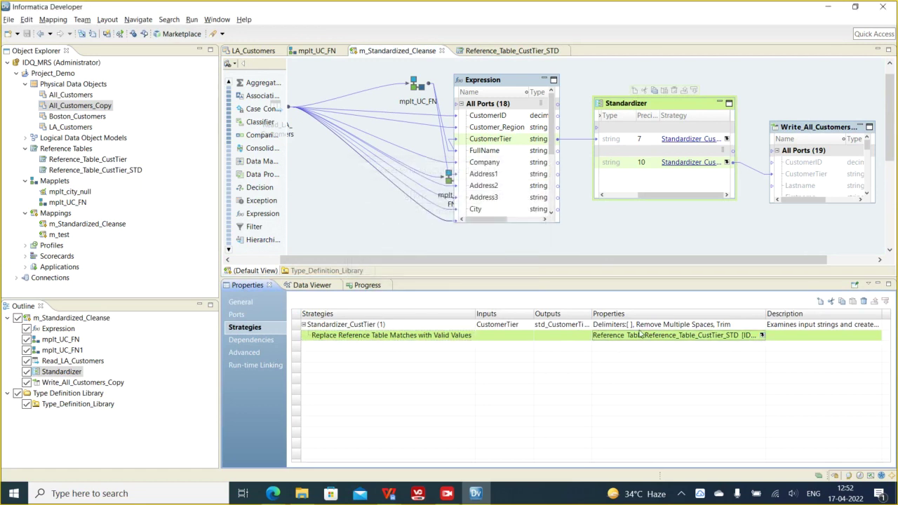
pyautogui.click(647, 330)
pyautogui.click(762, 324)
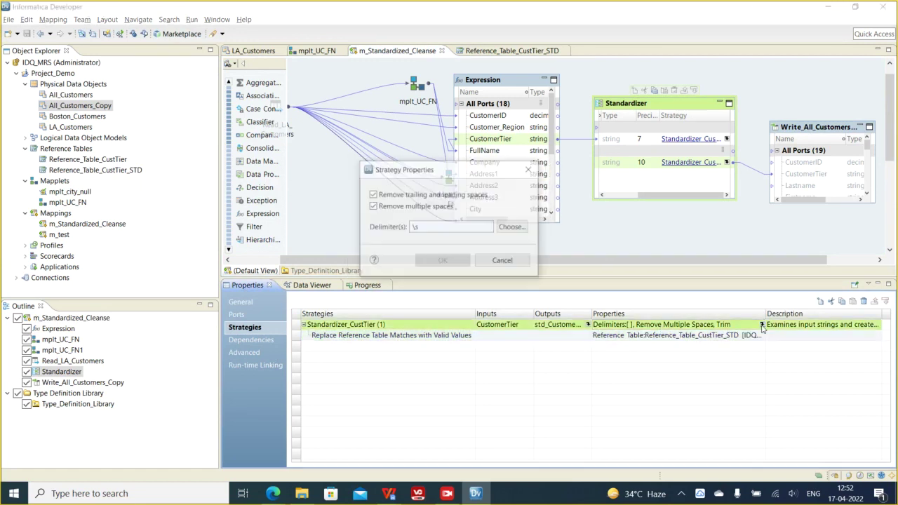
pyautogui.click(527, 170)
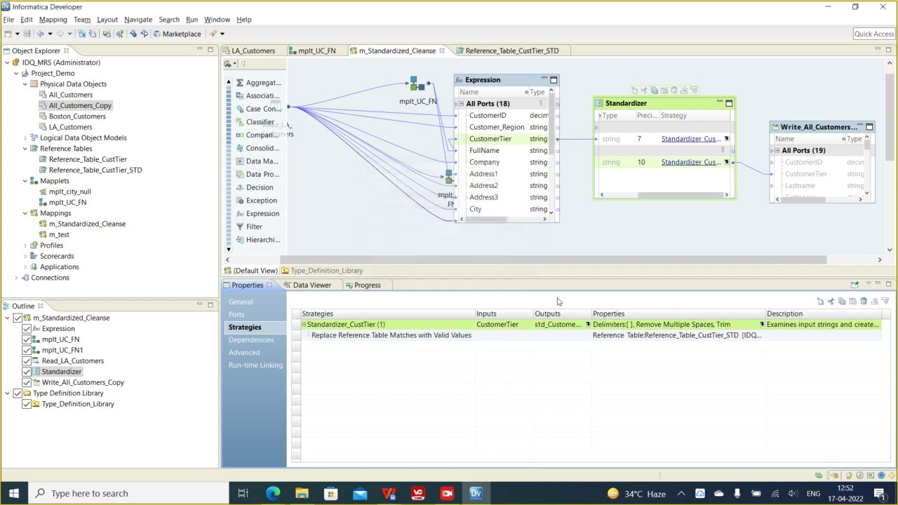
pyautogui.click(588, 325)
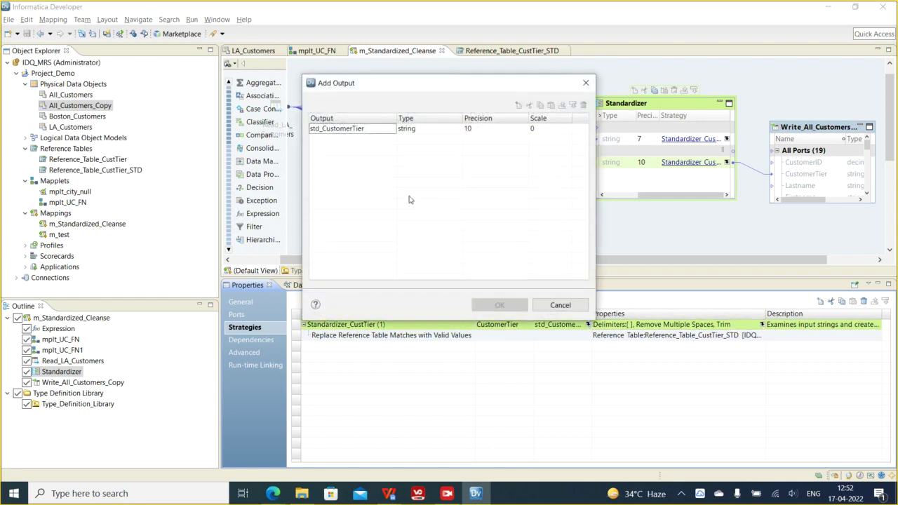
pyautogui.click(586, 83)
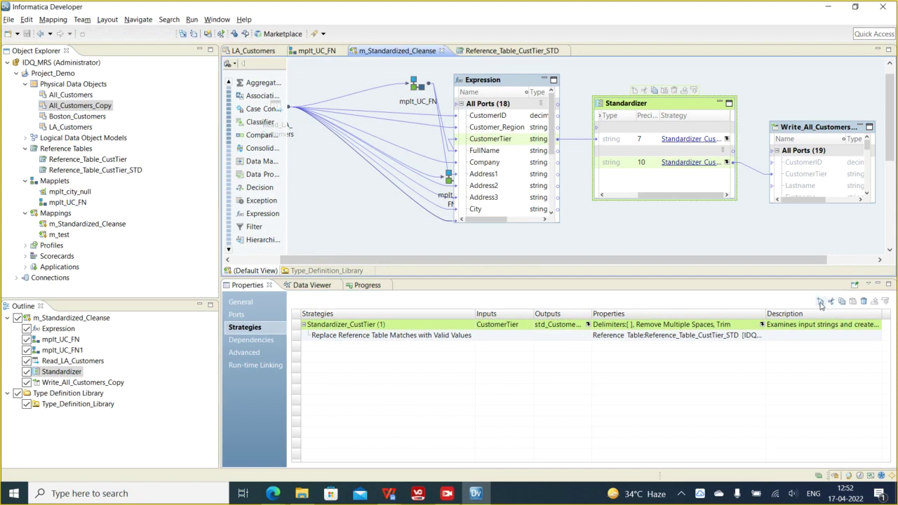
# - Open a second New Strategy, edit its name, cancel to the discard prompt, then switch to Document1
pyautogui.doubleClick(551, 328)
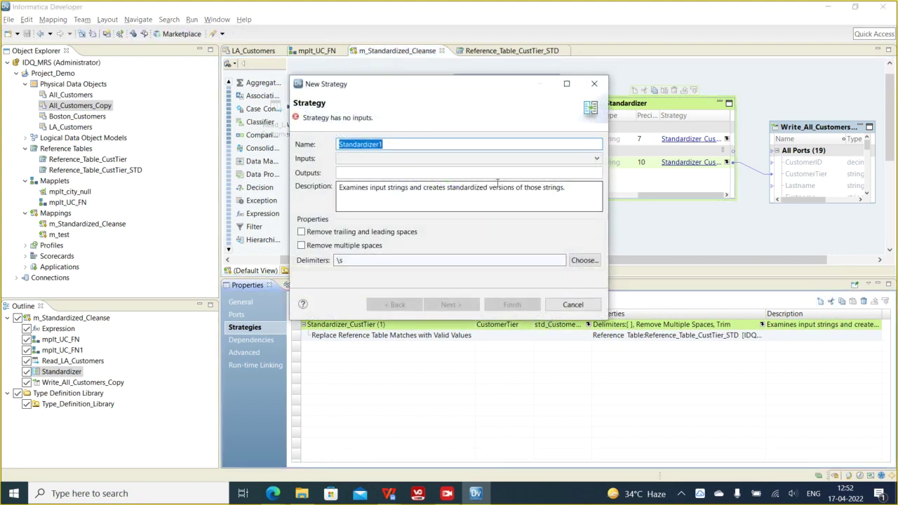
pyautogui.click(395, 146)
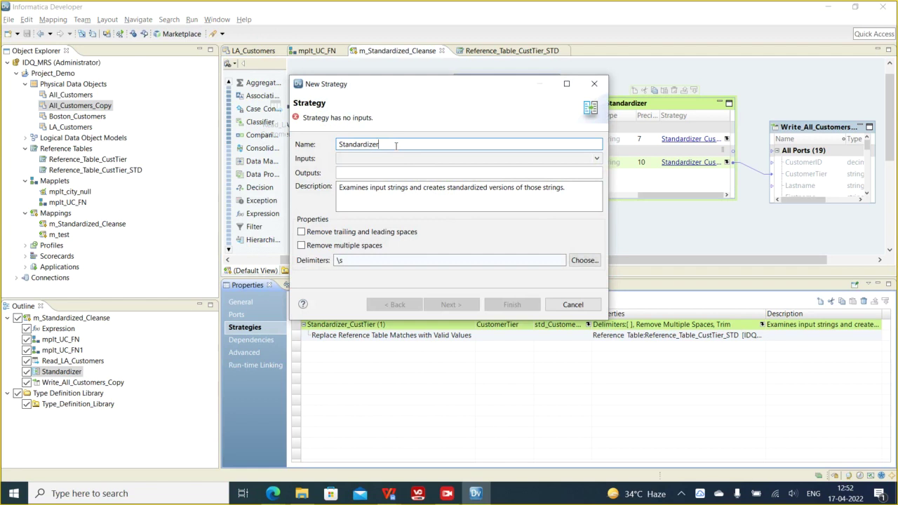
pyautogui.click(574, 305)
pyautogui.moveTo(389, 493)
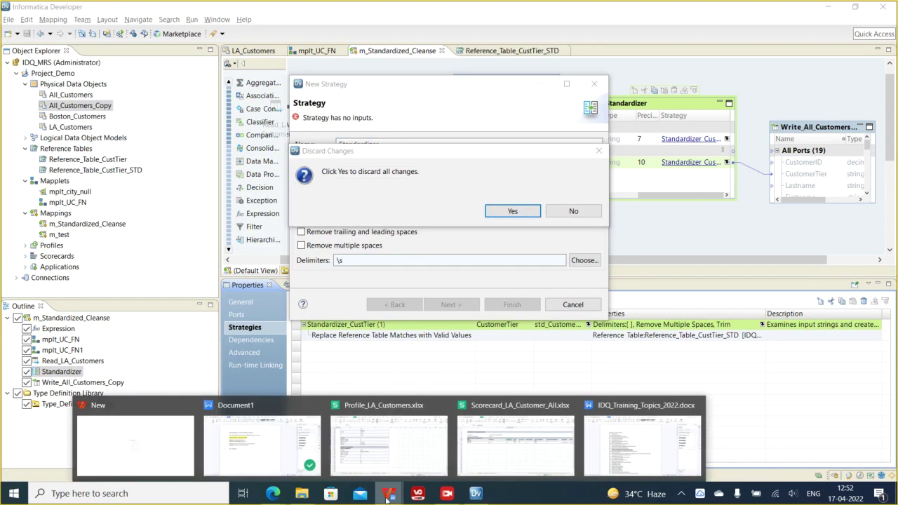
pyautogui.click(258, 461)
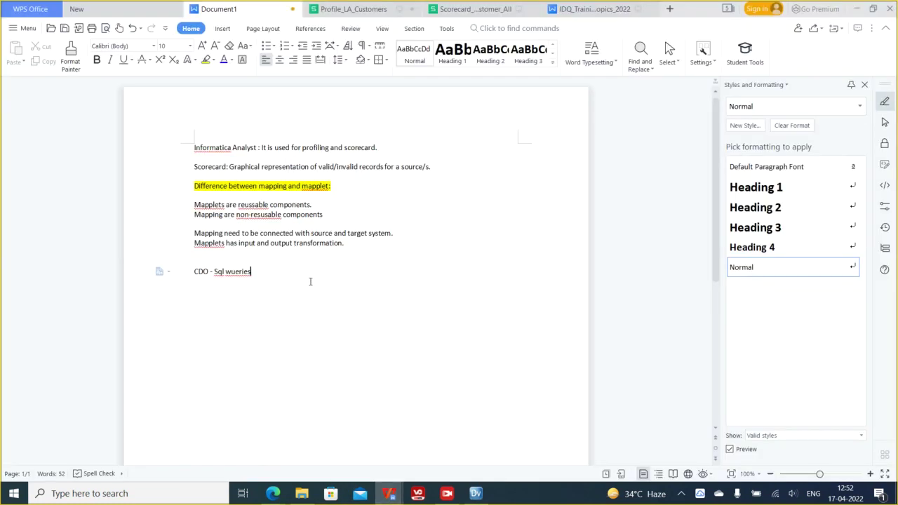
# - Trim the note to 'CDO - Sql' and add the line 'Street, St., Str --> St'
pyautogui.press('BackSpace')
pyautogui.press('BackSpace')
pyautogui.press('BackSpace')
pyautogui.press('Return')
pyautogui.write('Street, St., Str --> St')
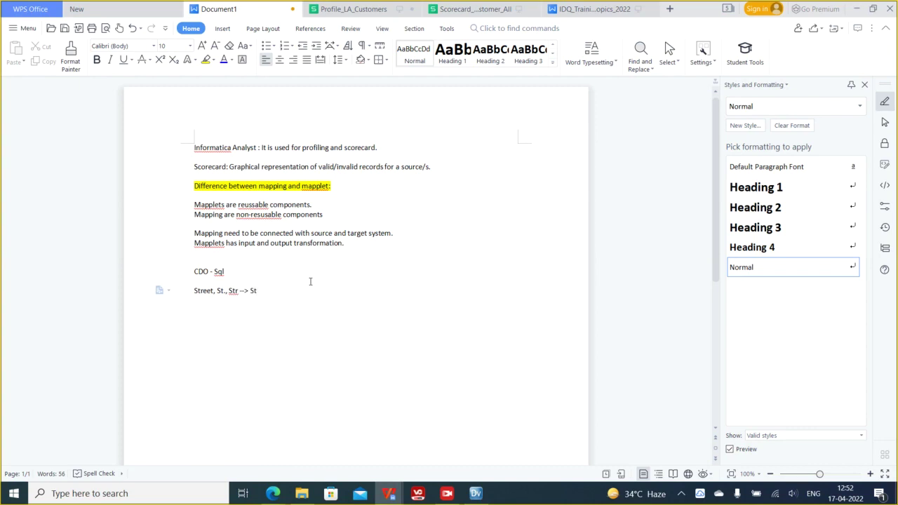
pyautogui.moveTo(261, 289); pyautogui.dragTo(193, 290)
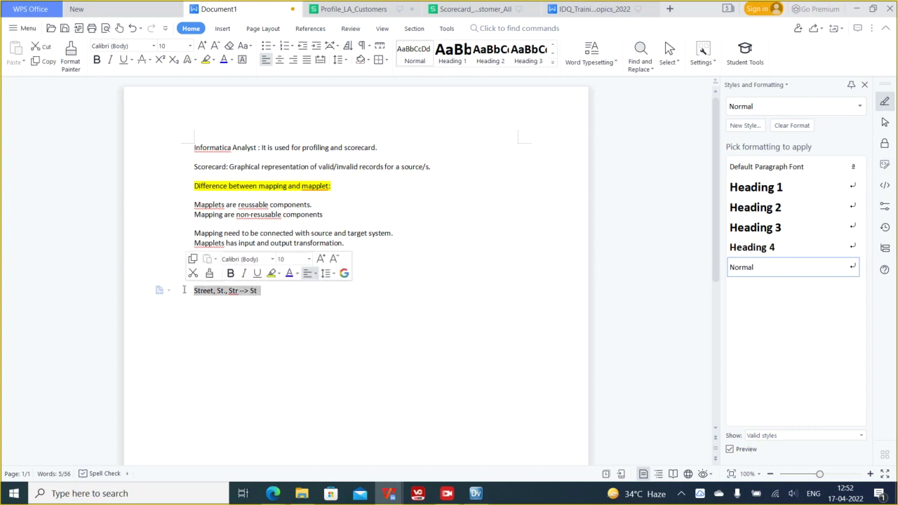
pyautogui.click(251, 309)
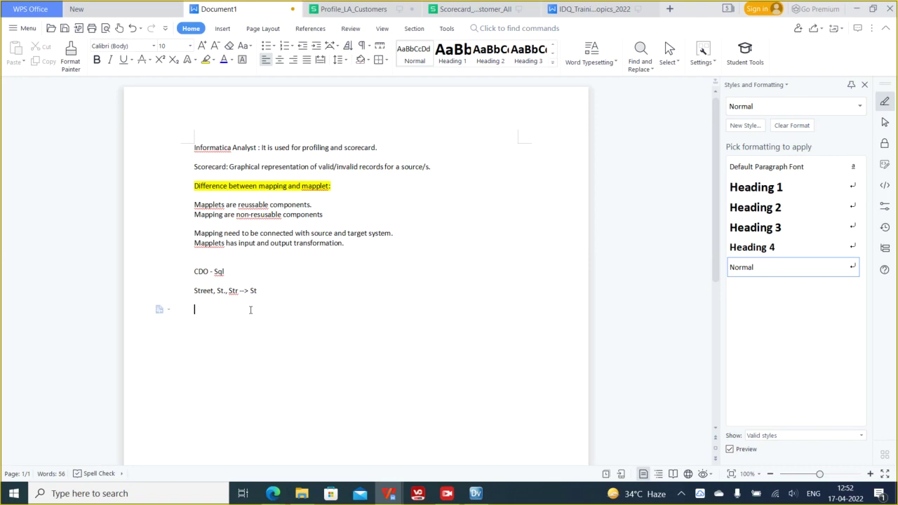
# - Keep the new strategy, name it Standardizer_Replace, enable both space options, and read CustomerTier
pyautogui.click(856, 9)
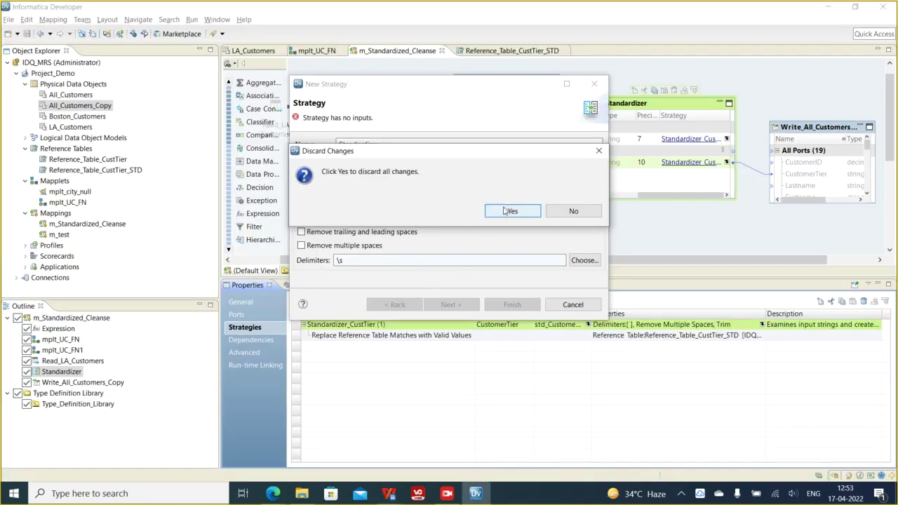
pyautogui.click(572, 211)
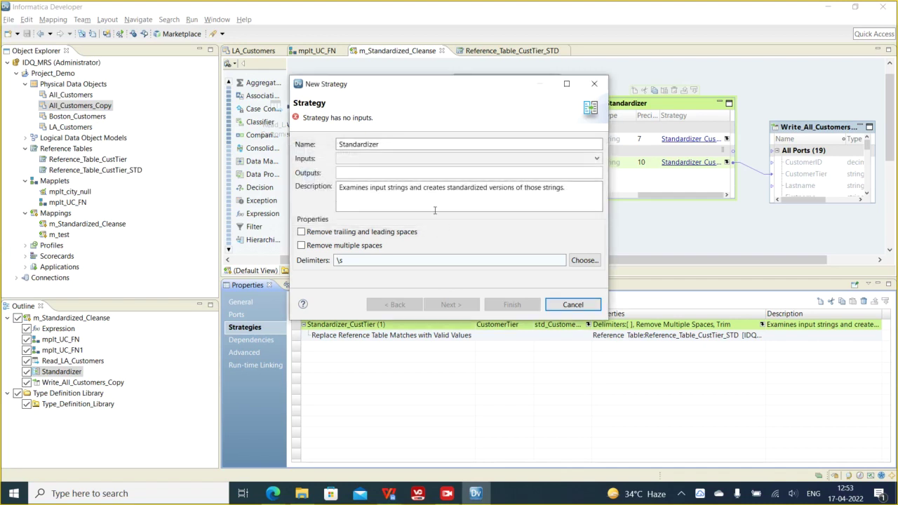
pyautogui.click(397, 145)
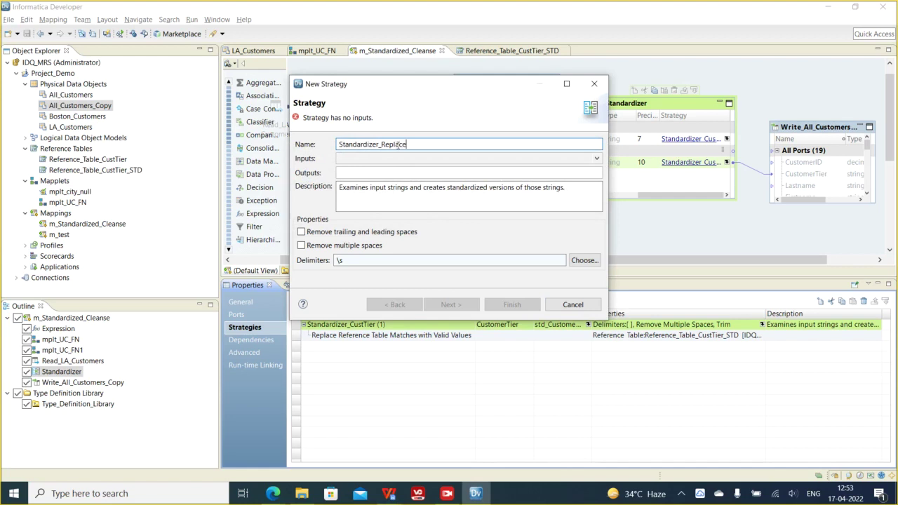
pyautogui.click(332, 234)
pyautogui.click(329, 246)
pyautogui.click(397, 173)
pyautogui.click(391, 174)
# - Define the output as std_CustomerTier_2 with precision 10
pyautogui.click(357, 174)
pyautogui.click(327, 89)
pyautogui.click(313, 88)
pyautogui.write('std_0CustomerTier')
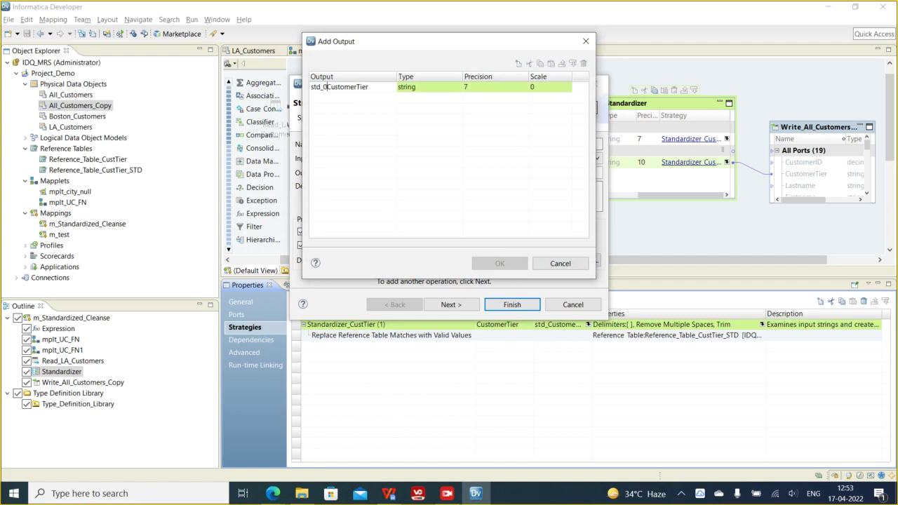
pyautogui.press('BackSpace')
pyautogui.click(474, 88)
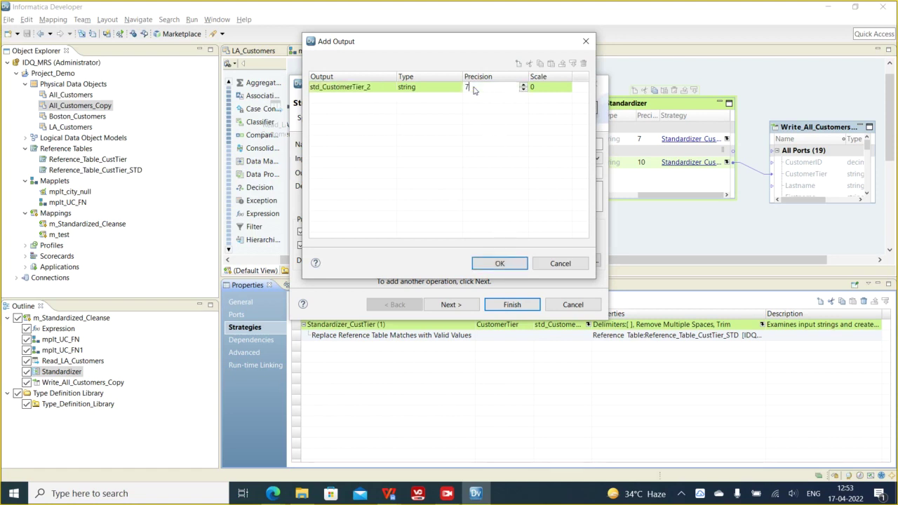
pyautogui.write('10')
pyautogui.click(492, 264)
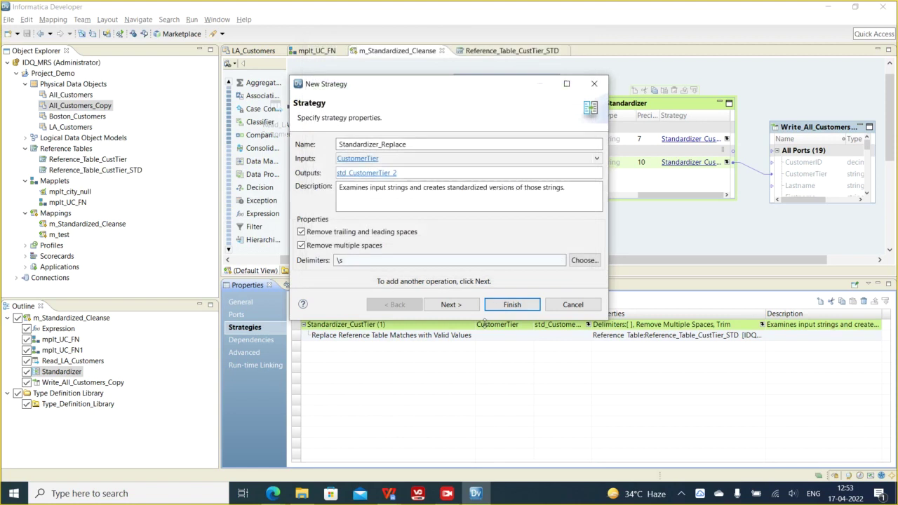
pyautogui.click(452, 305)
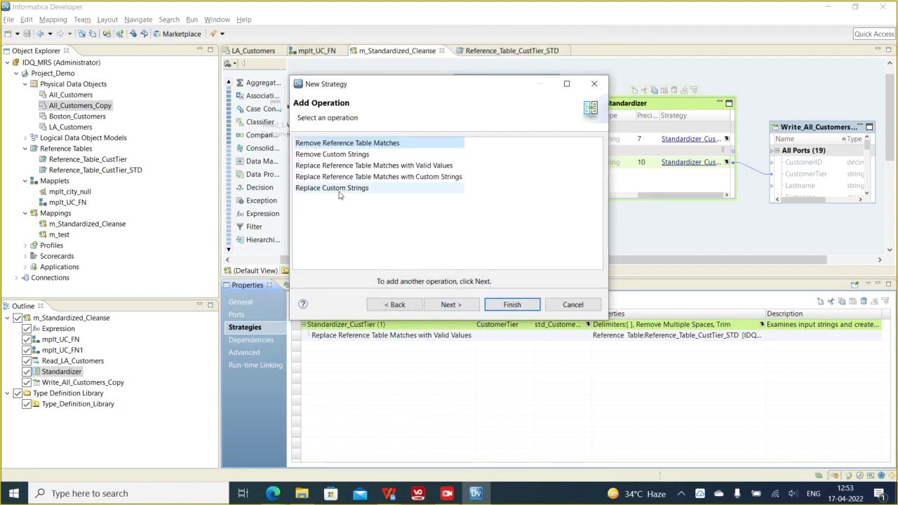
# - Add a Replace Custom Strings operation replacing 1 with GOLD
pyautogui.click(339, 192)
pyautogui.click(449, 305)
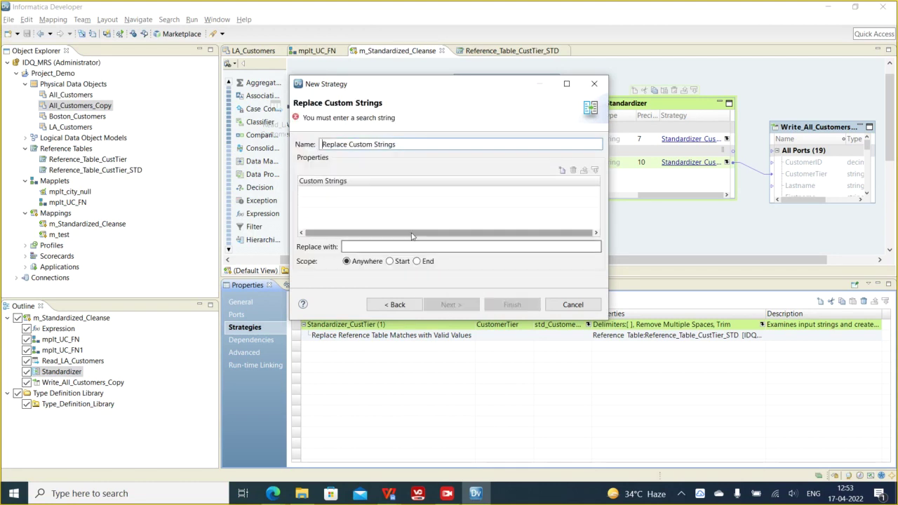
pyautogui.click(561, 171)
pyautogui.write('1')
pyautogui.click(353, 247)
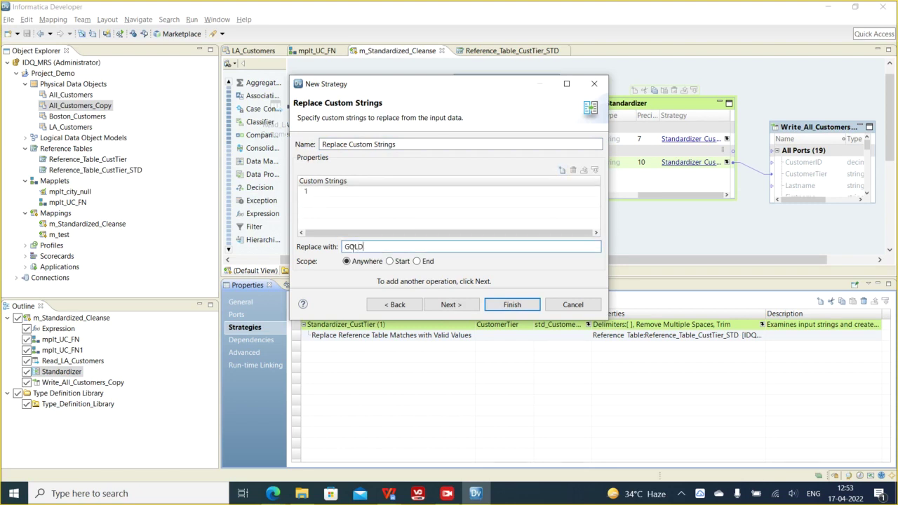
pyautogui.click(458, 306)
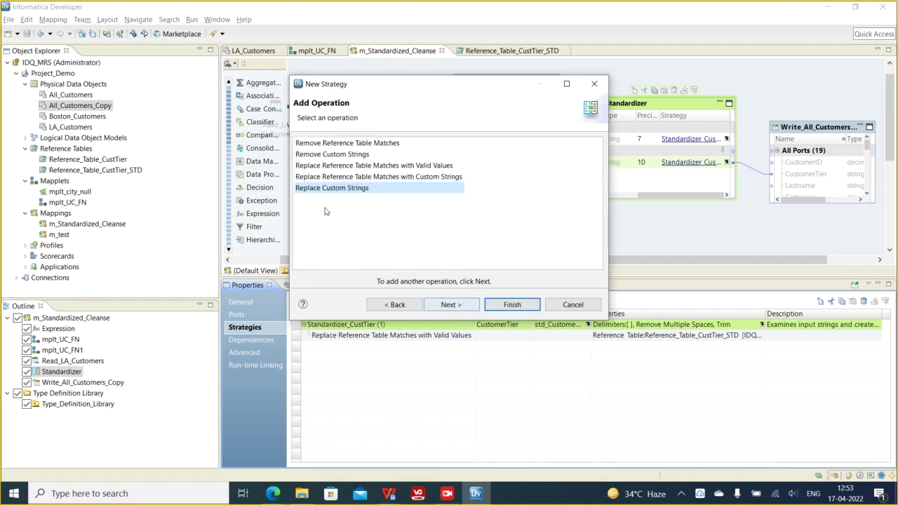
# - Add a custom string replacement turning 2 into SILVER
pyautogui.click(450, 306)
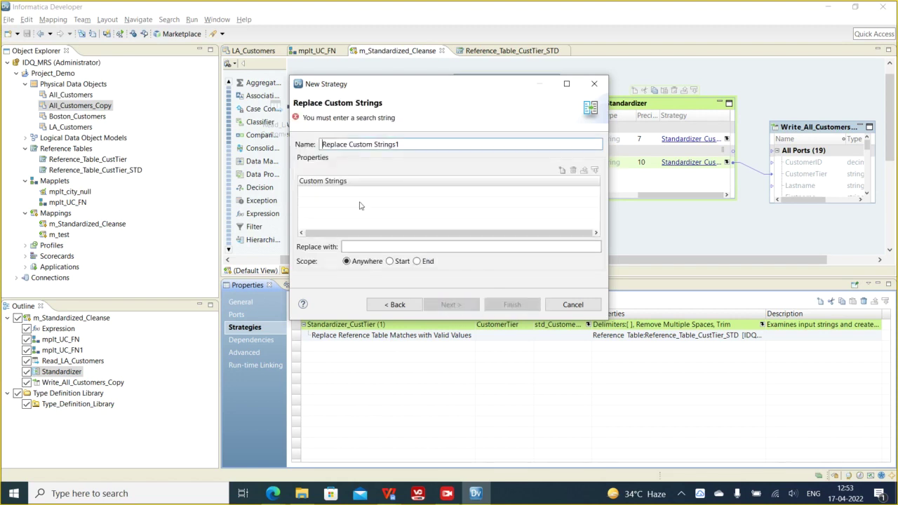
pyautogui.click(562, 170)
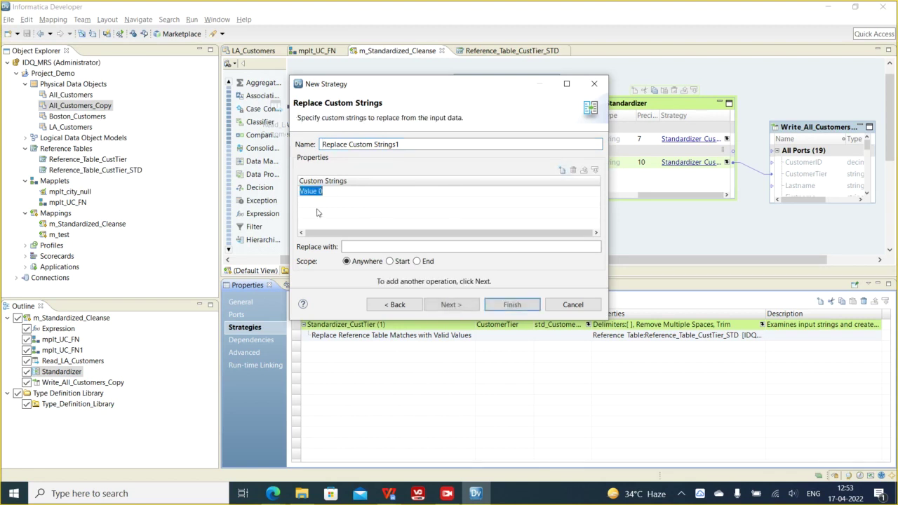
pyautogui.write('2')
pyautogui.click(354, 247)
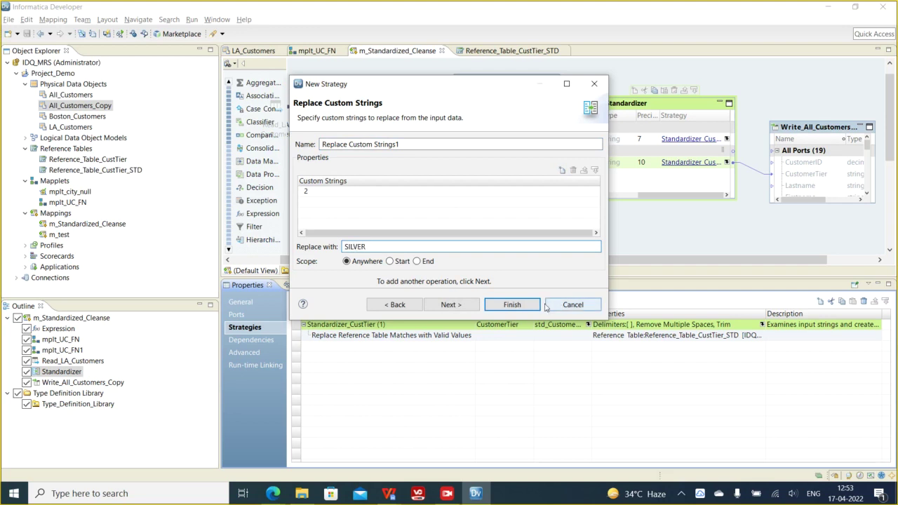
# - Add another Replace Custom Strings operation turning 3 into BRONZE and finish the strategy
pyautogui.click(451, 304)
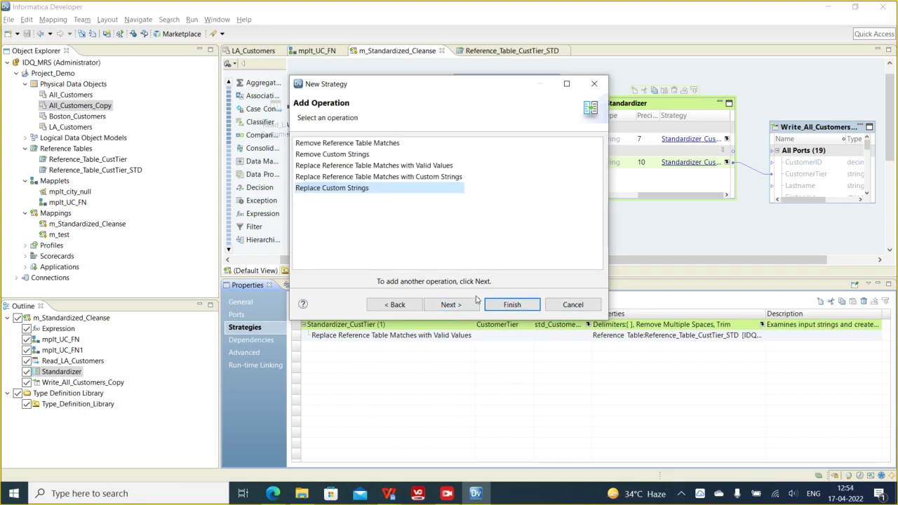
pyautogui.click(378, 166)
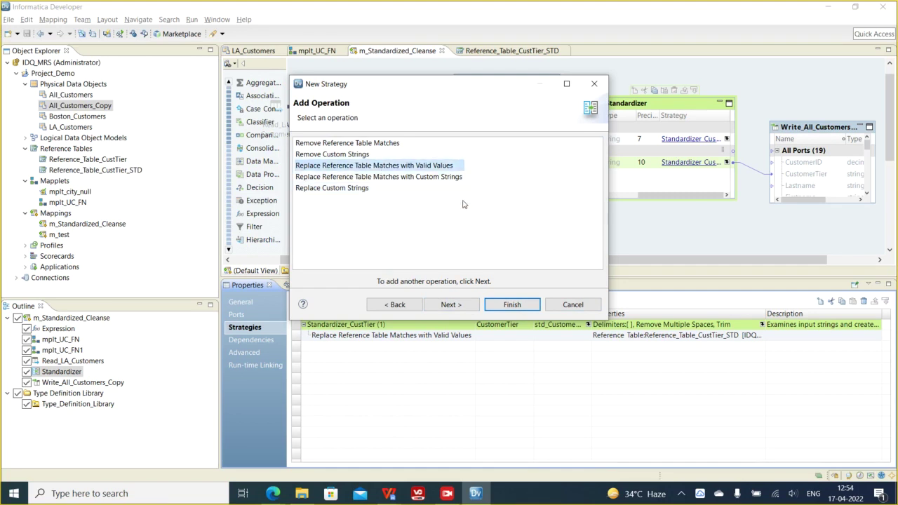
pyautogui.click(358, 188)
pyautogui.click(452, 305)
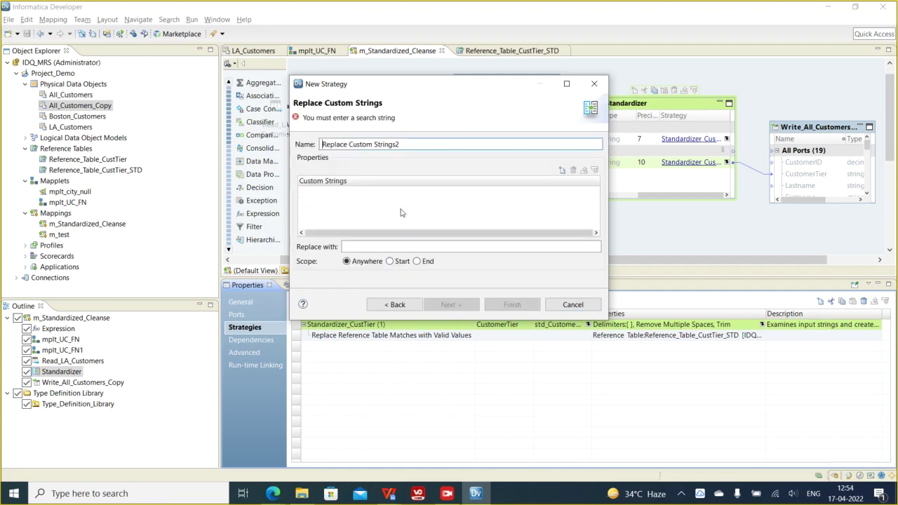
pyautogui.click(562, 169)
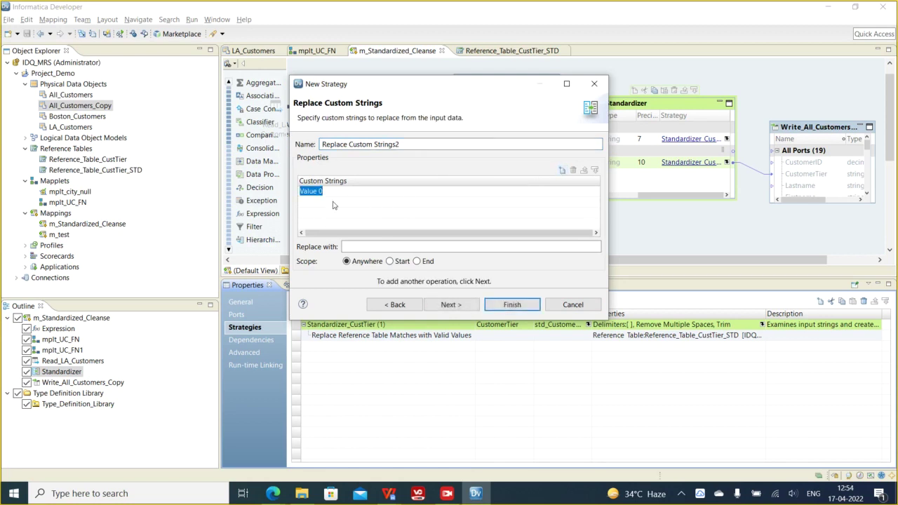
pyautogui.write('3')
pyautogui.click(366, 245)
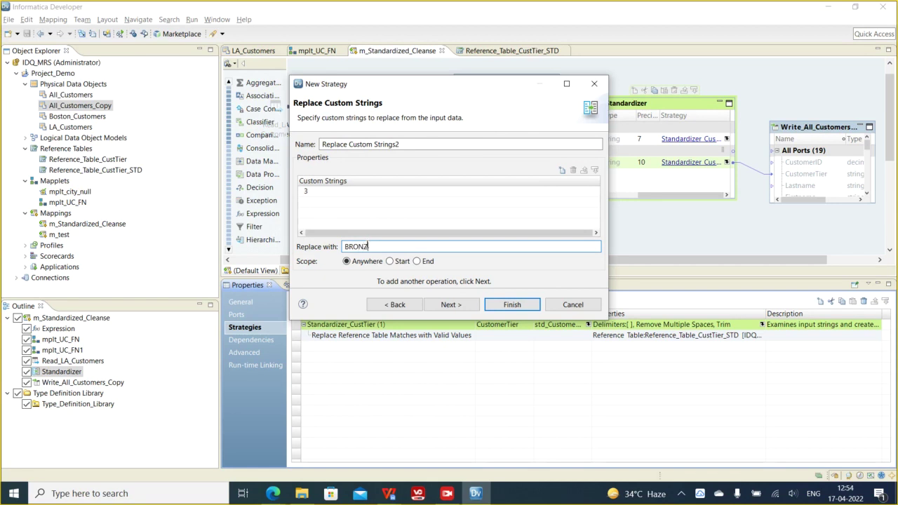
pyautogui.click(513, 304)
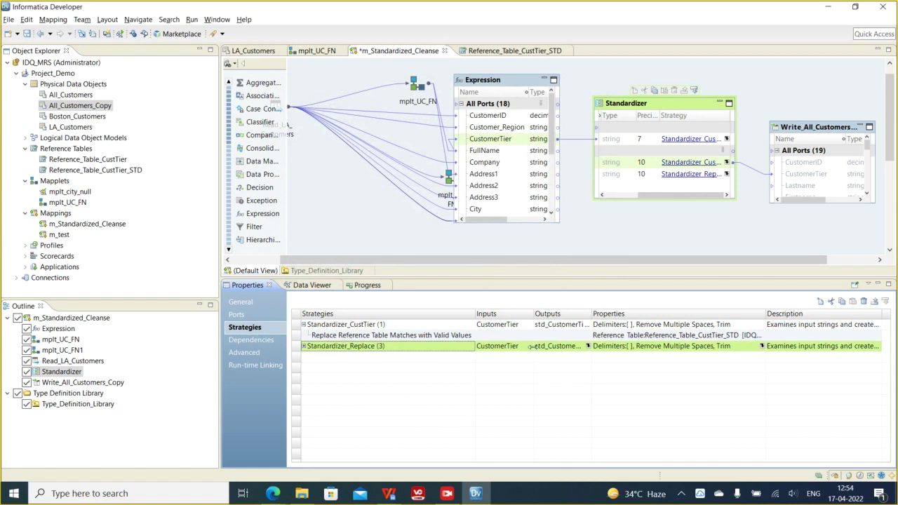
# - Delete the old Standardizer_CustTier strategy from the Strategies list
pyautogui.click(340, 325)
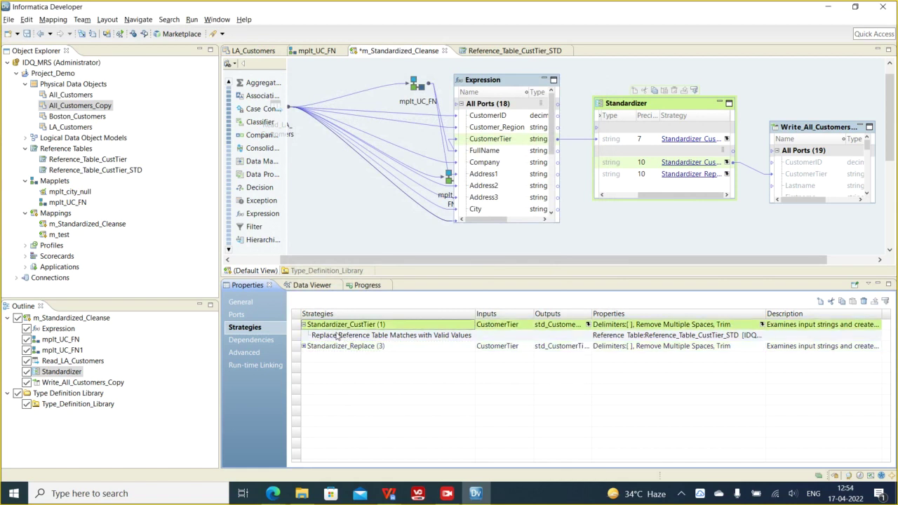
pyautogui.click(306, 348)
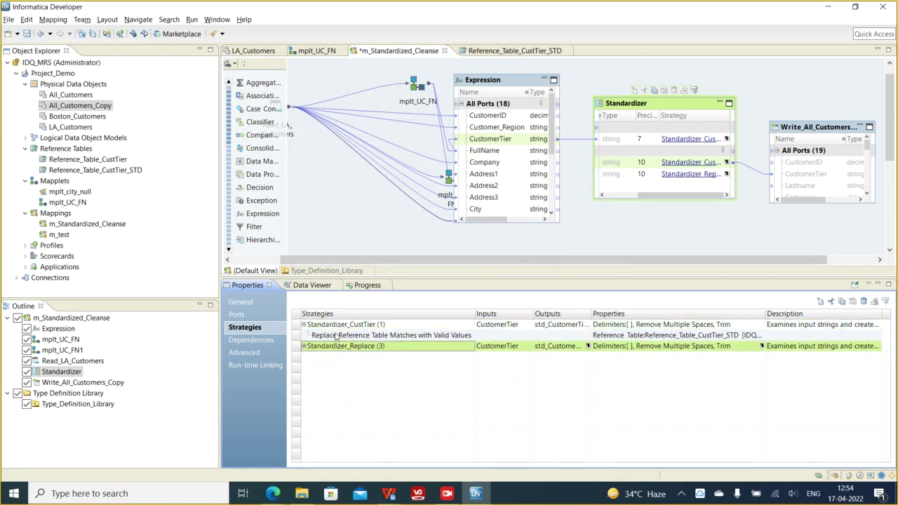
pyautogui.click(337, 336)
pyautogui.rightClick(337, 336)
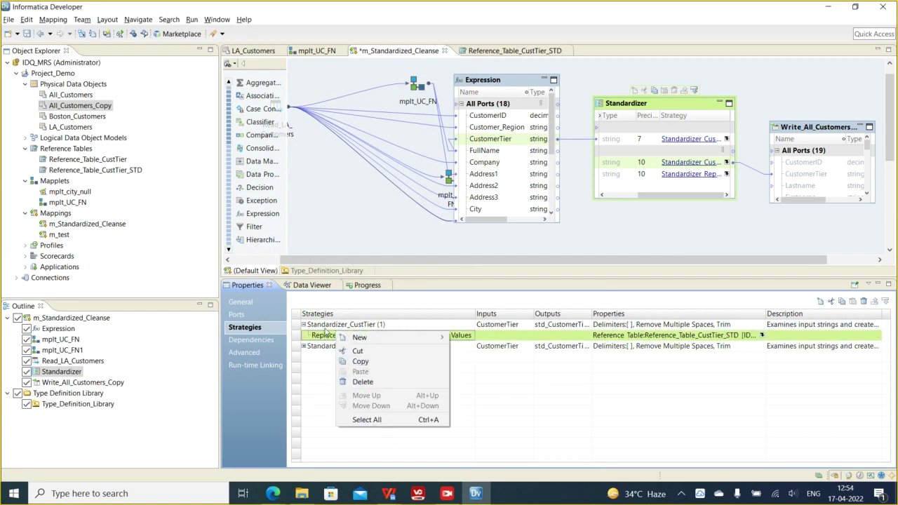
pyautogui.click(326, 328)
pyautogui.click(864, 303)
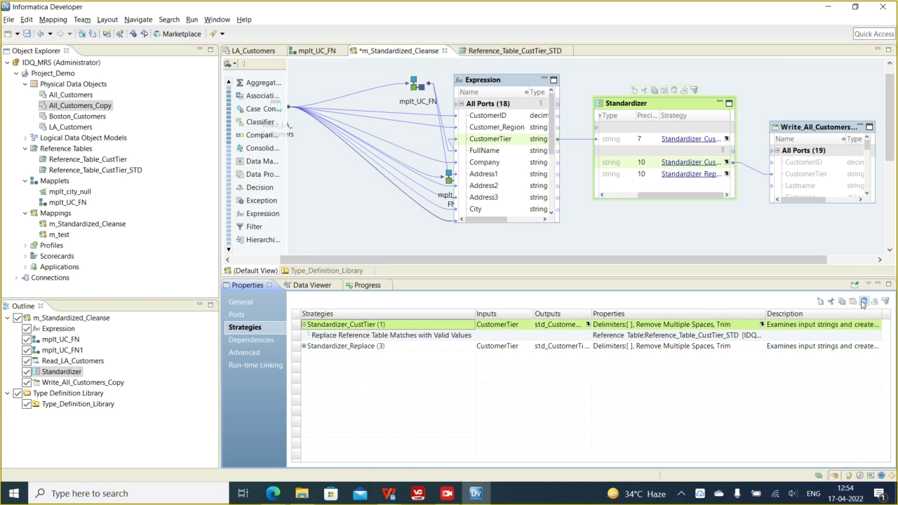
pyautogui.click(863, 304)
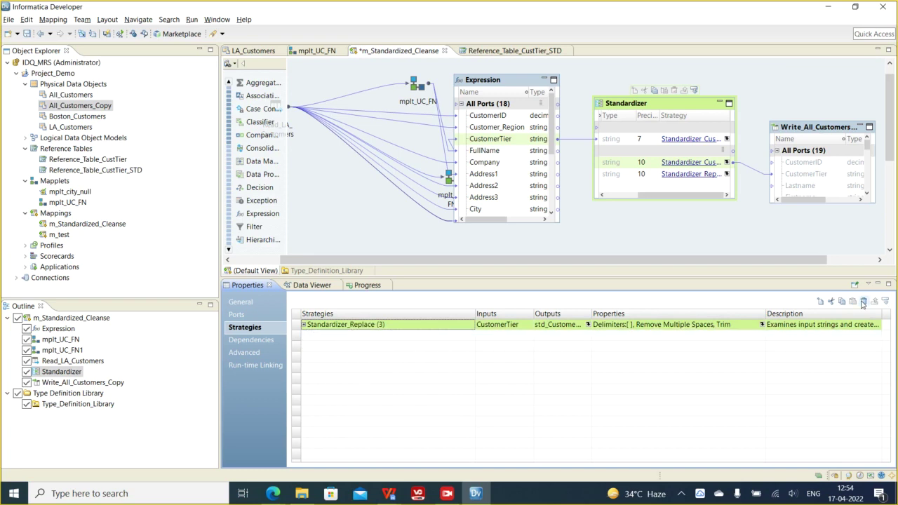
# - Expand Standardizer_Replace and preview the Standardizer's output in the Data Viewer
pyautogui.click(304, 325)
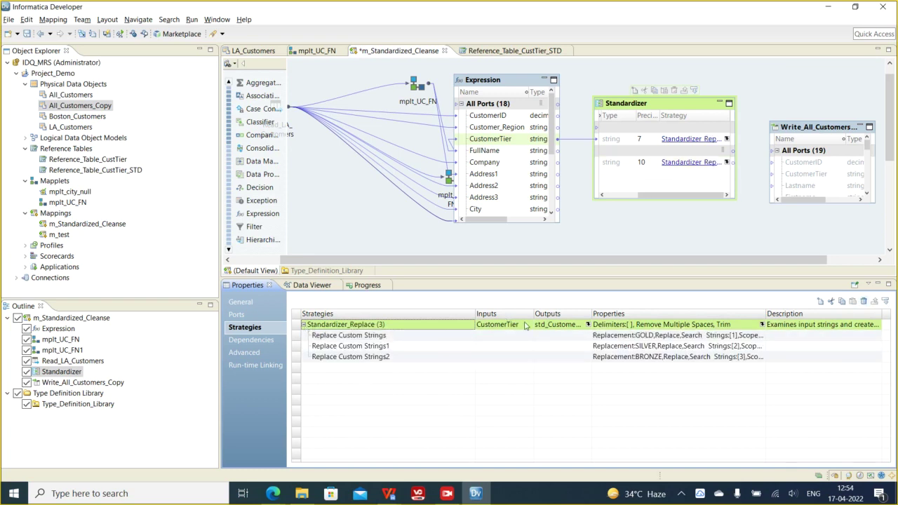
pyautogui.rightClick(638, 106)
pyautogui.click(676, 268)
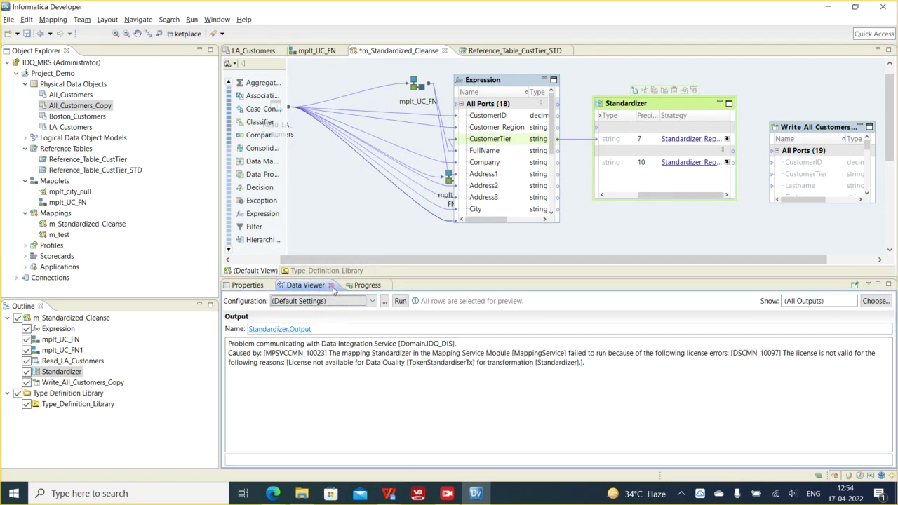
pyautogui.click(331, 286)
pyautogui.click(477, 320)
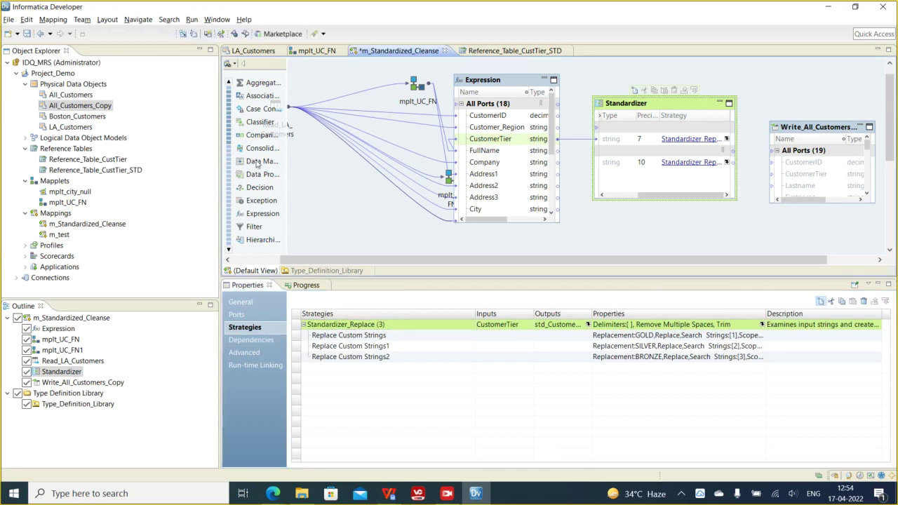
pyautogui.click(821, 301)
# - Give the new strategy CustomerTier as input and choose the Replace Reference Table Matches with Custom Strings operation
pyautogui.click(393, 159)
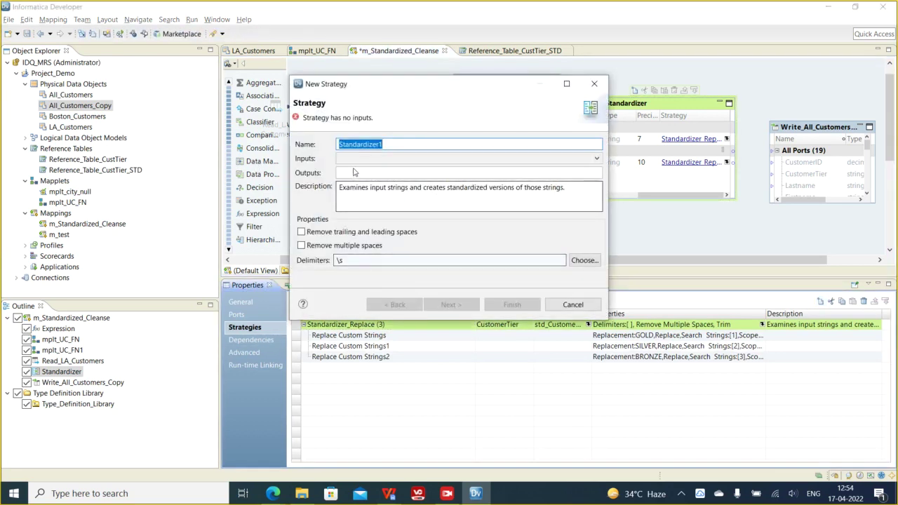
pyautogui.click(383, 191)
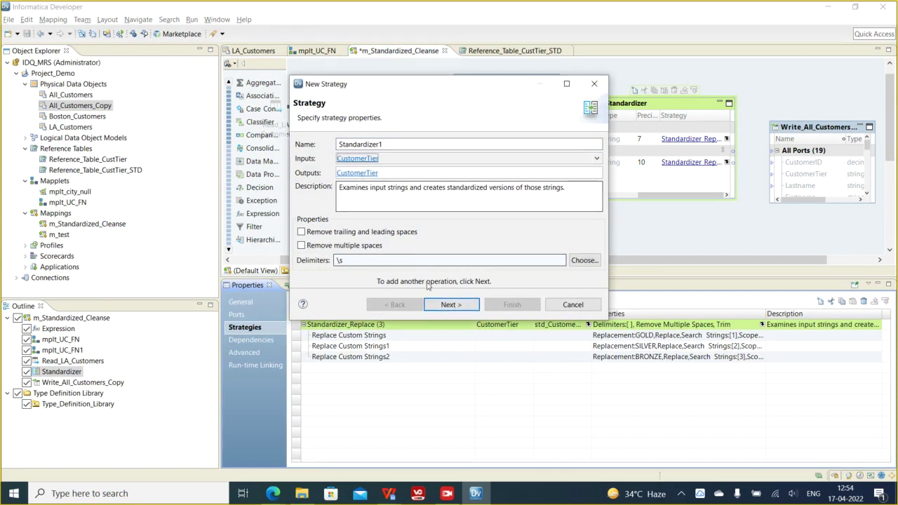
pyautogui.click(452, 305)
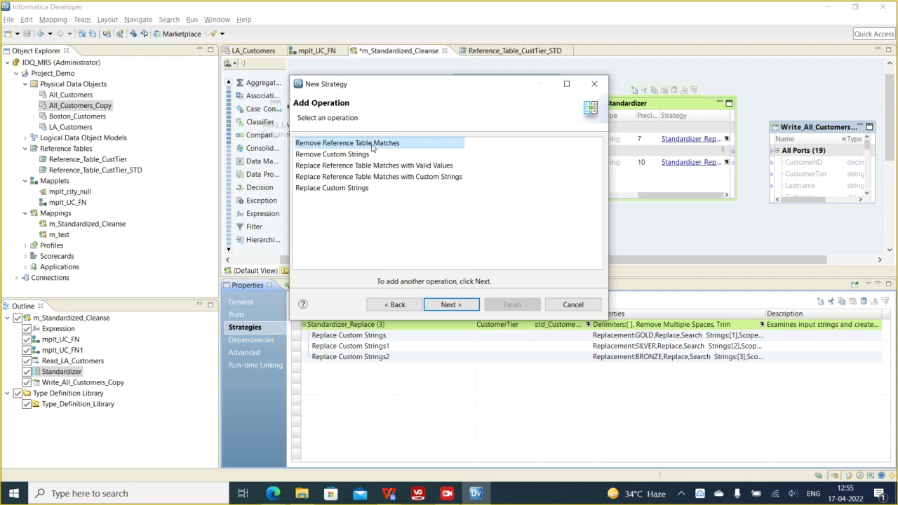
pyautogui.click(332, 154)
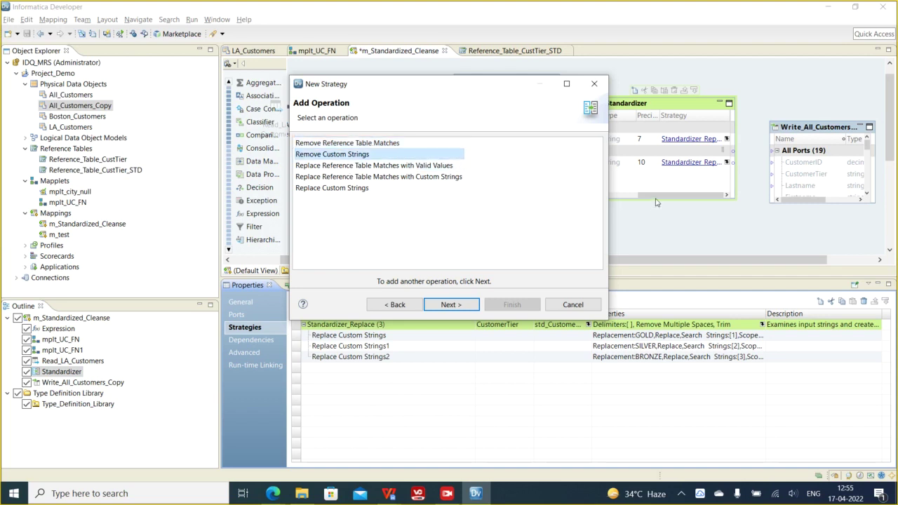
pyautogui.click(412, 167)
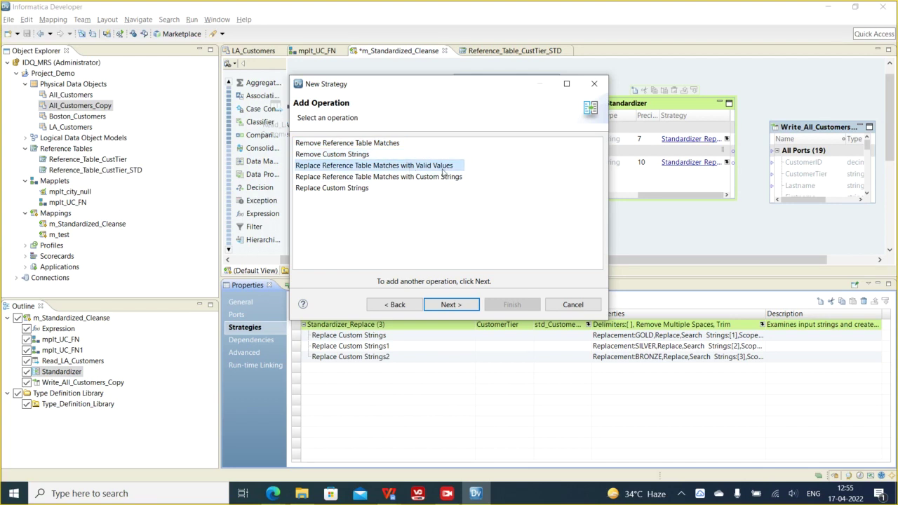
pyautogui.click(337, 178)
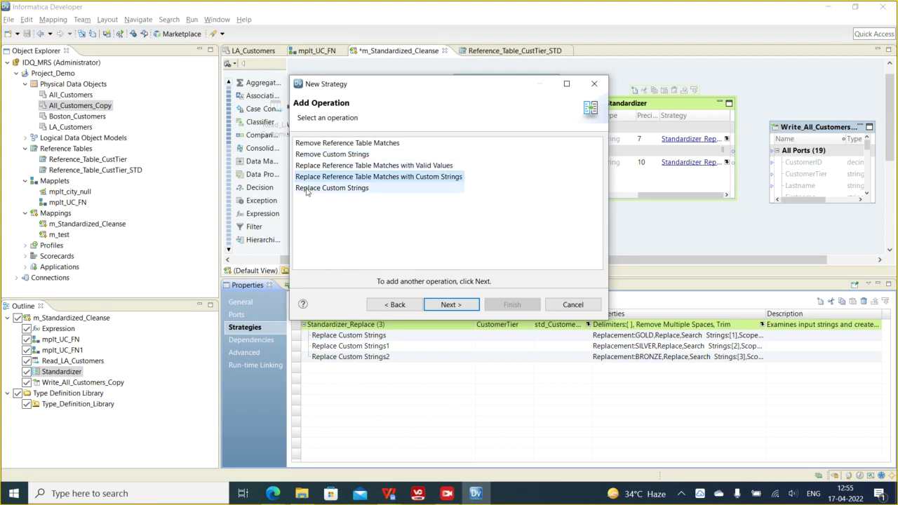
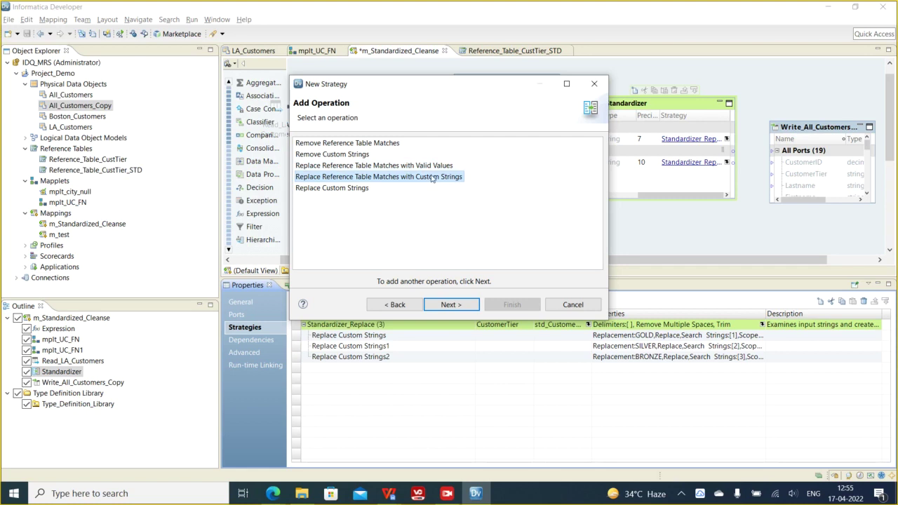
# - Discard the unfinished Standardizer strategy and widen the transformation palette so names are readable
pyautogui.click(594, 84)
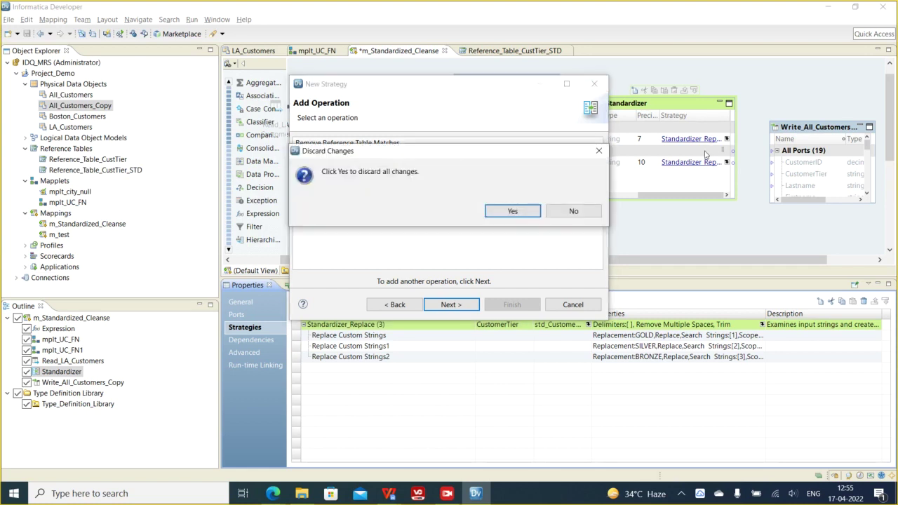
pyautogui.click(513, 210)
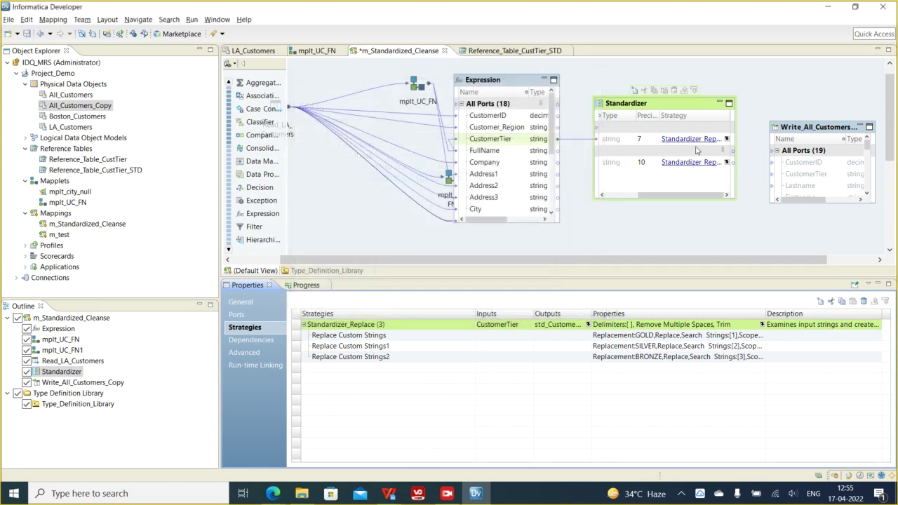
pyautogui.moveTo(431, 259); pyautogui.dragTo(588, 259)
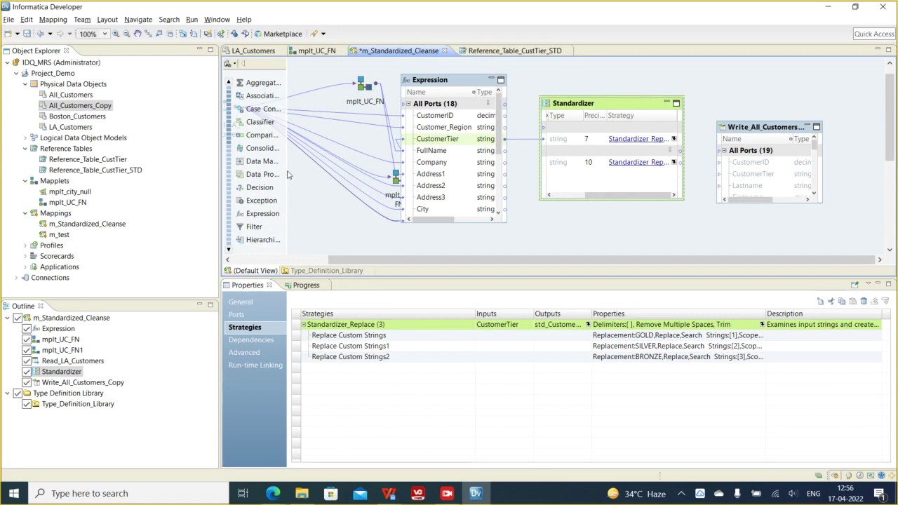
pyautogui.moveTo(287, 171); pyautogui.dragTo(350, 172)
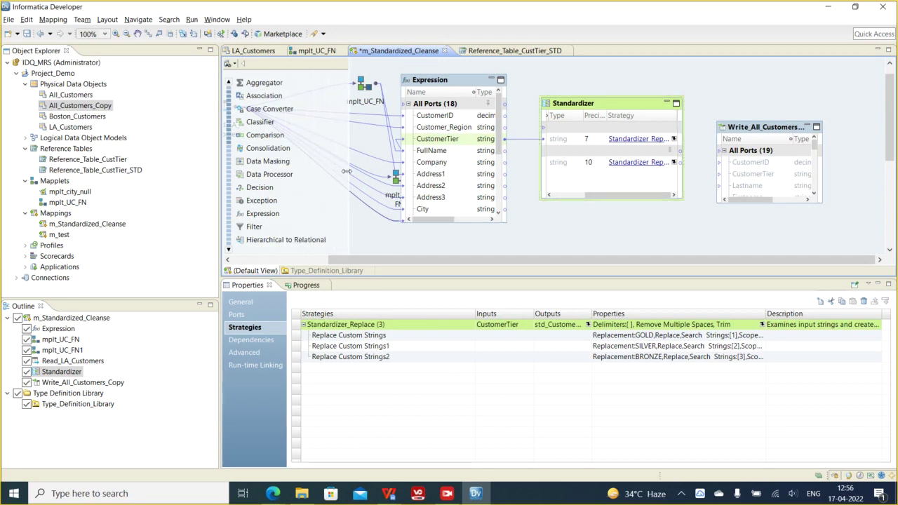
# - Drop an Aggregator transformation onto the mapping canvas beside the Standardizer
pyautogui.moveTo(268, 87); pyautogui.dragTo(598, 219)
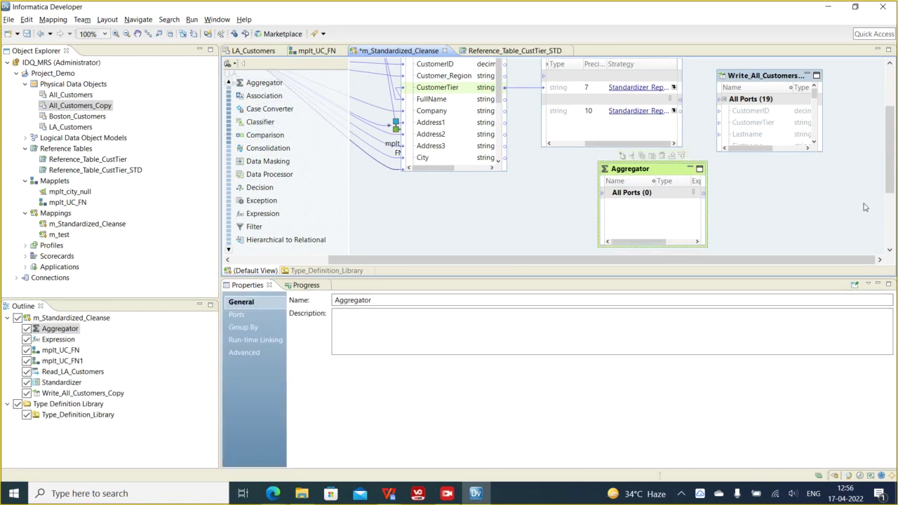
pyautogui.moveTo(893, 158)
pyautogui.mouseDown()
pyautogui.moveTo(893, 137)
pyautogui.moveTo(893, 164)
pyautogui.mouseUp()
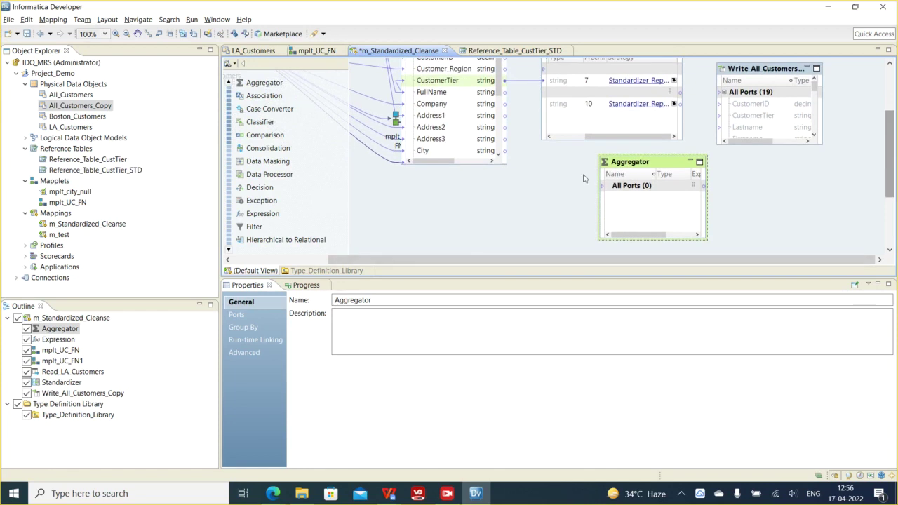
pyautogui.moveTo(657, 166); pyautogui.dragTo(645, 165)
pyautogui.scroll(3, 445, 224)
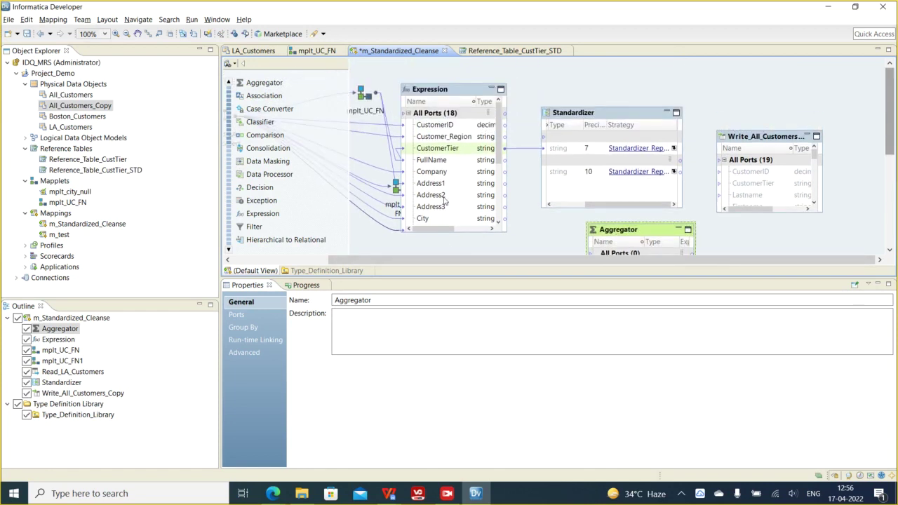
# - Drag Customer_Region from the Expression onto the Aggregator to create its first port
pyautogui.click(440, 137)
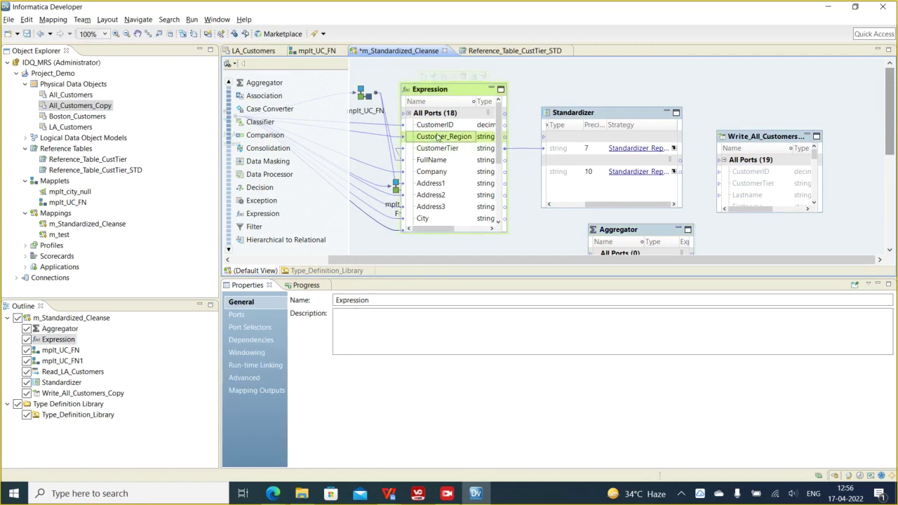
pyautogui.moveTo(440, 139); pyautogui.dragTo(626, 254)
pyautogui.click(889, 251)
pyautogui.click(890, 251)
pyautogui.click(890, 251)
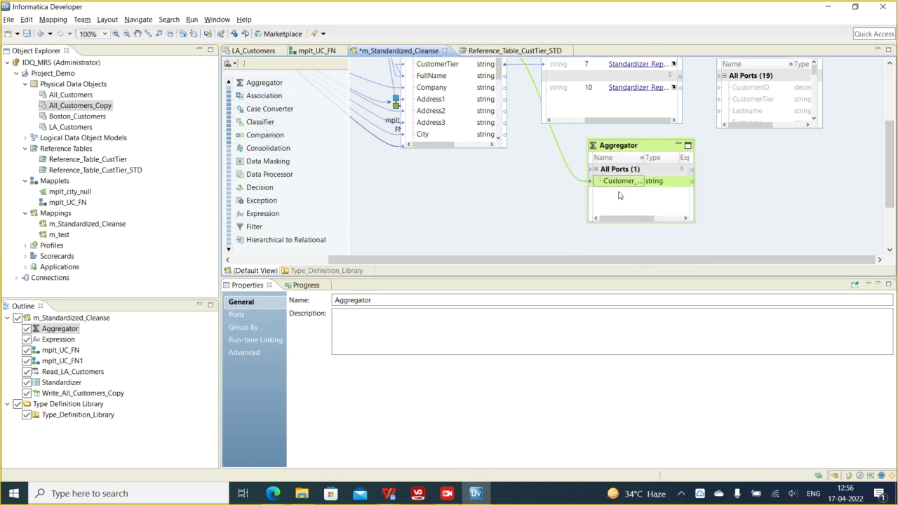
# - Delete the link feeding into the Aggregator
pyautogui.click(562, 159)
pyautogui.rightClick(561, 159)
pyautogui.click(562, 157)
pyautogui.rightClick(562, 158)
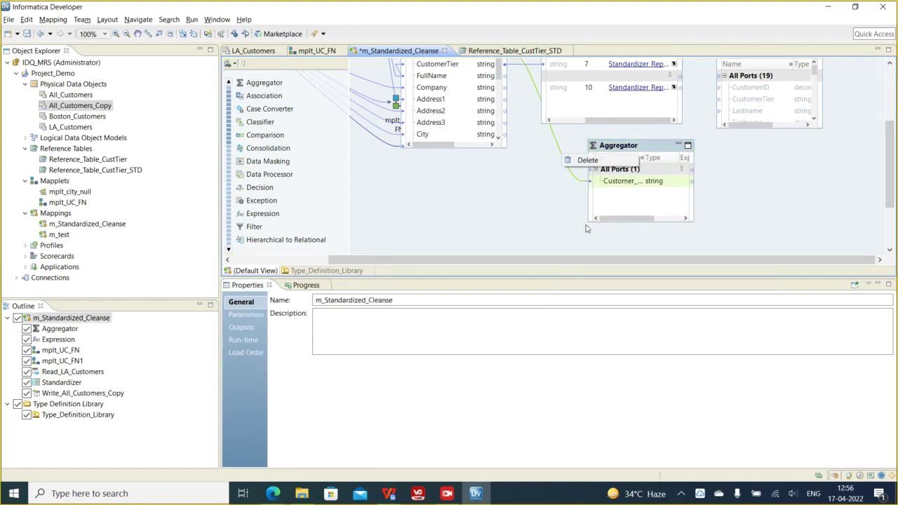
pyautogui.click(587, 160)
pyautogui.scroll(3, 603, 211)
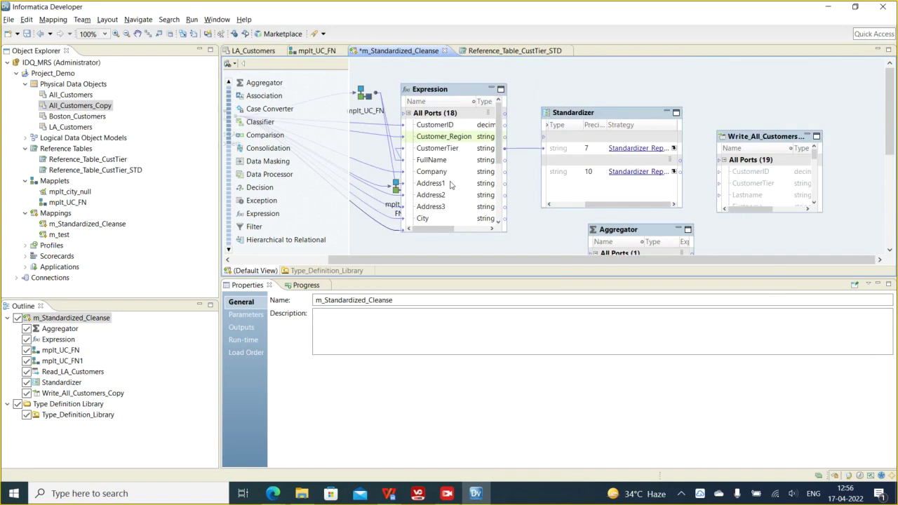
# - Arrange all mapping objects iconic and move the Aggregator right of the Standardizer
pyautogui.rightClick(764, 101)
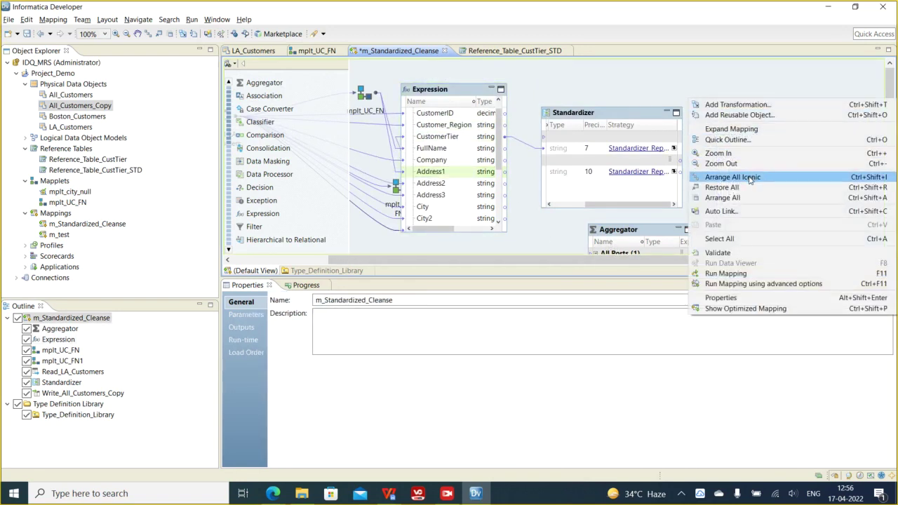
pyautogui.click(729, 176)
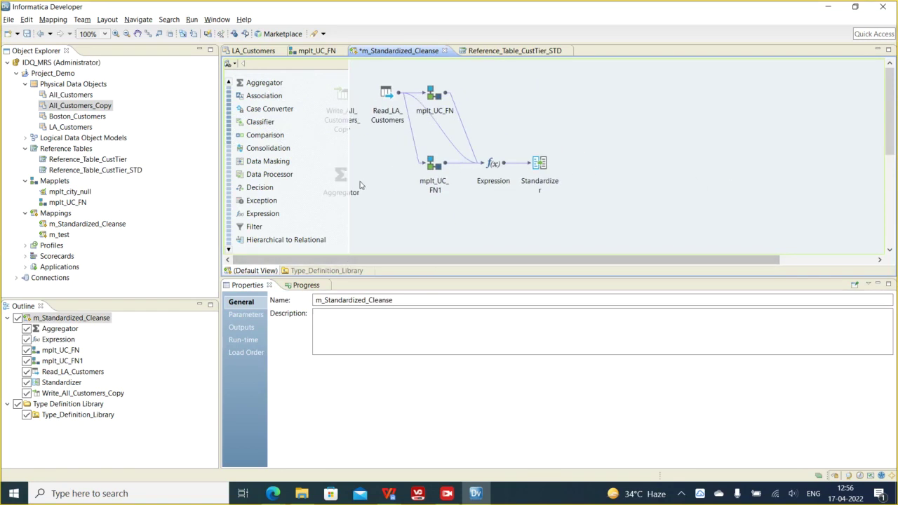
pyautogui.moveTo(342, 184); pyautogui.dragTo(587, 223)
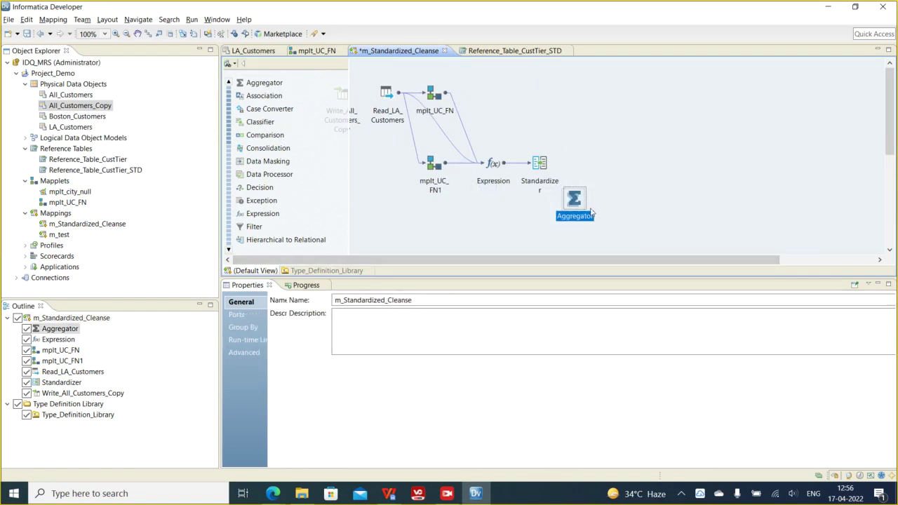
pyautogui.moveTo(626, 195); pyautogui.dragTo(696, 113)
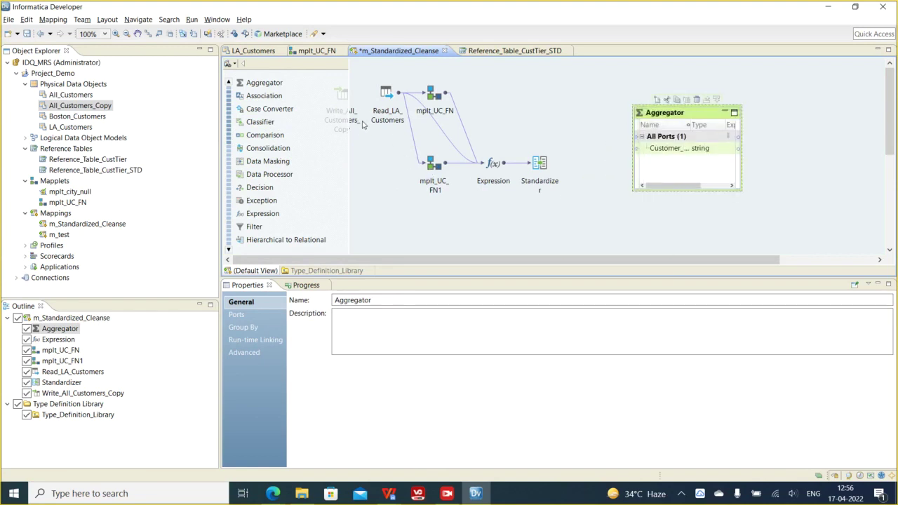
pyautogui.click(380, 120)
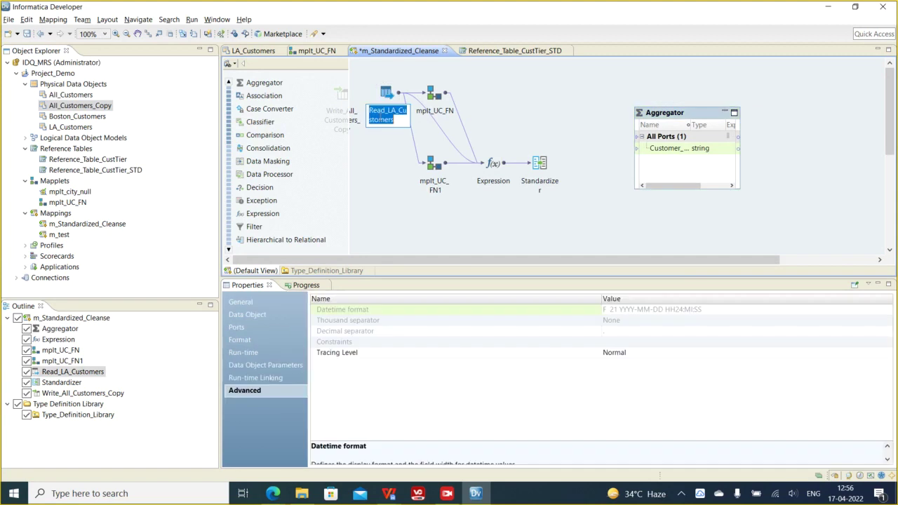
# - Expand Read_LA_Customers and link its State port to the Aggregator
pyautogui.doubleClick(379, 121)
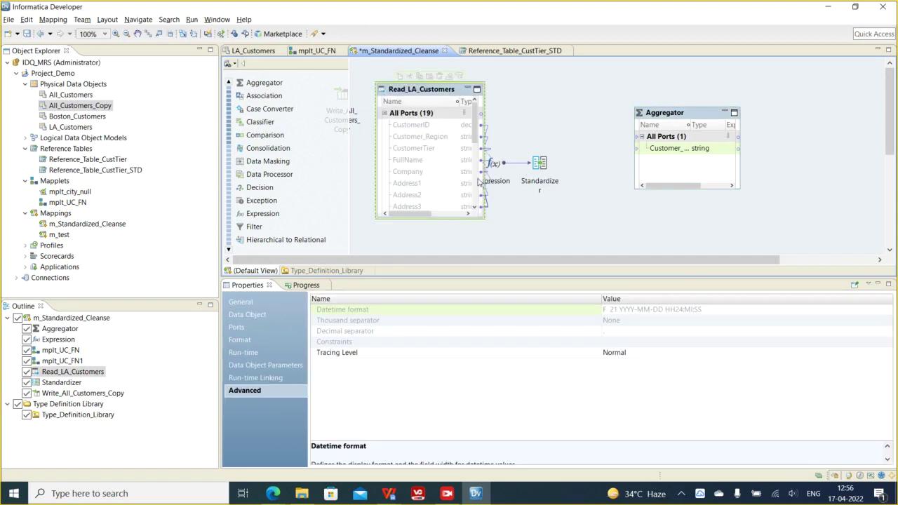
pyautogui.click(414, 184)
pyautogui.scroll(-2, 416, 192)
pyautogui.moveTo(407, 174); pyautogui.dragTo(655, 154)
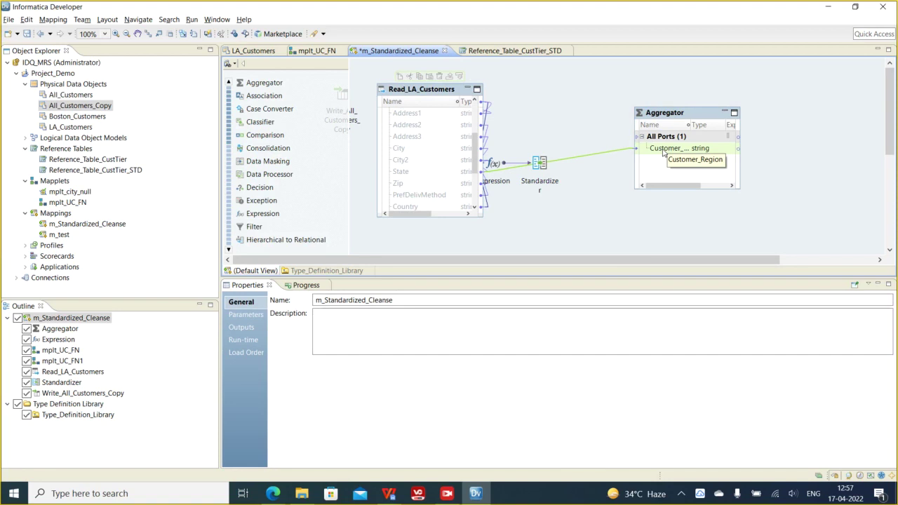
# - Choose Customer_Region as the Aggregator's group-by port
pyautogui.click(665, 117)
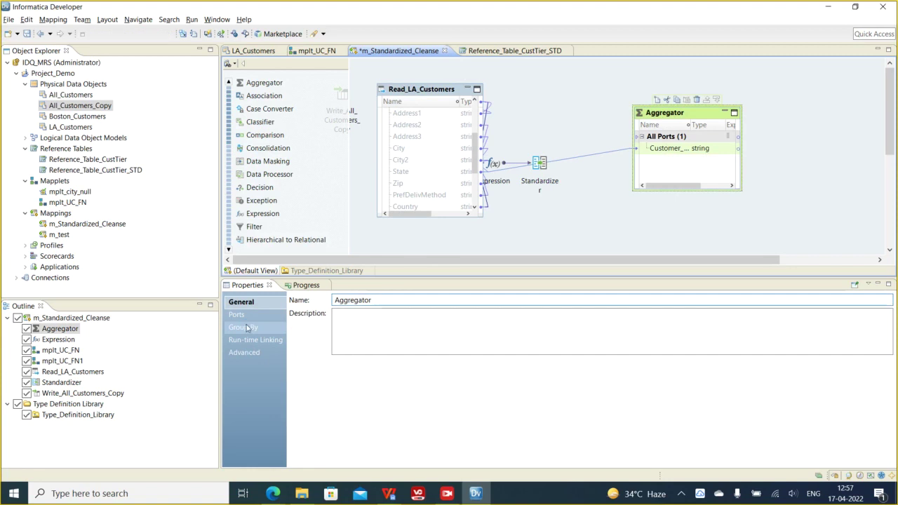
pyautogui.click(245, 327)
pyautogui.click(496, 355)
pyautogui.click(396, 150)
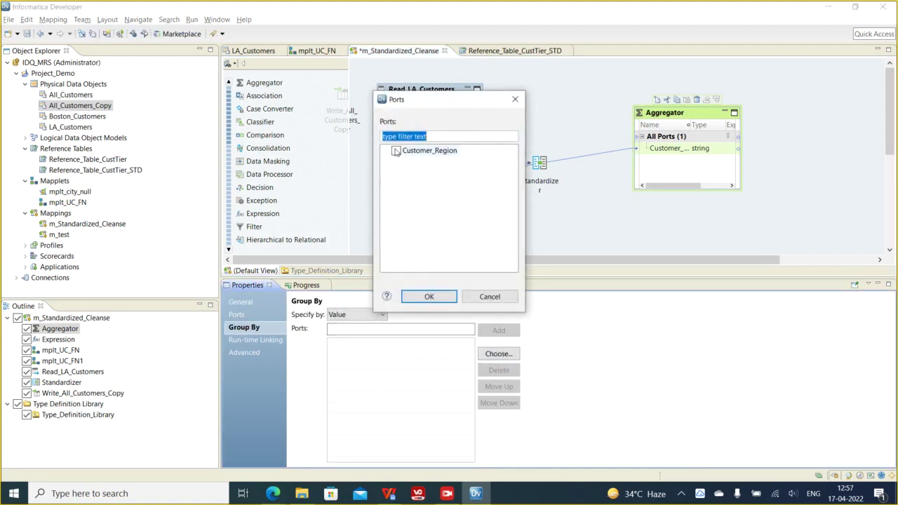
pyautogui.click(428, 296)
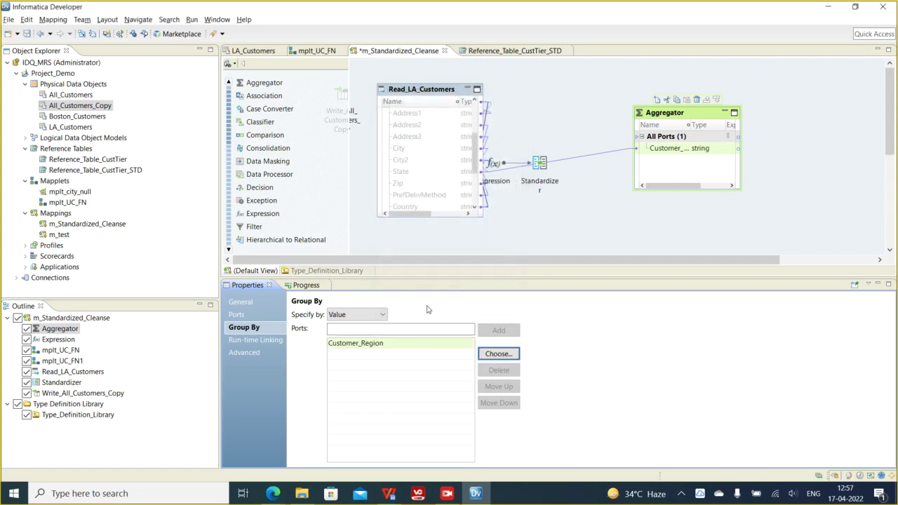
# - Rename the Aggregator port from Customer_Region to Customer_State
pyautogui.click(675, 149)
pyautogui.click(675, 149)
pyautogui.click(675, 149)
pyautogui.moveTo(671, 150); pyautogui.dragTo(695, 150)
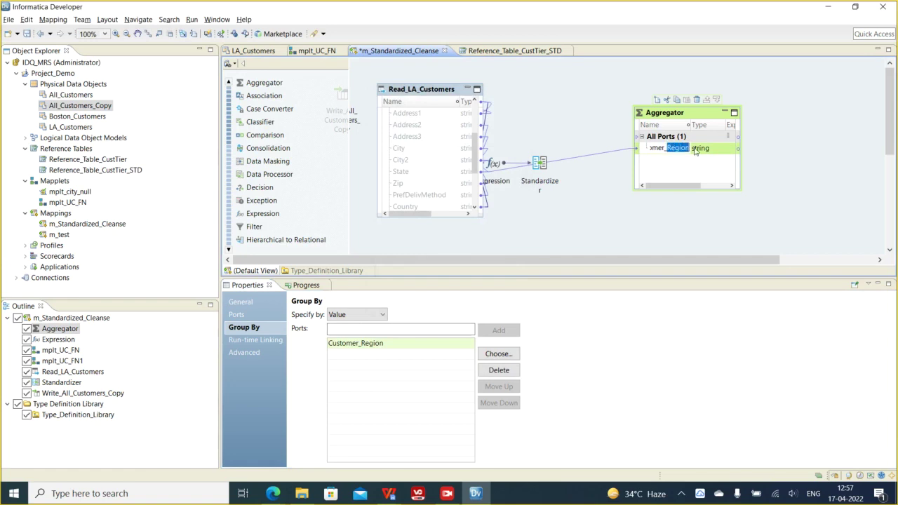
pyautogui.write('State')
pyautogui.click(627, 226)
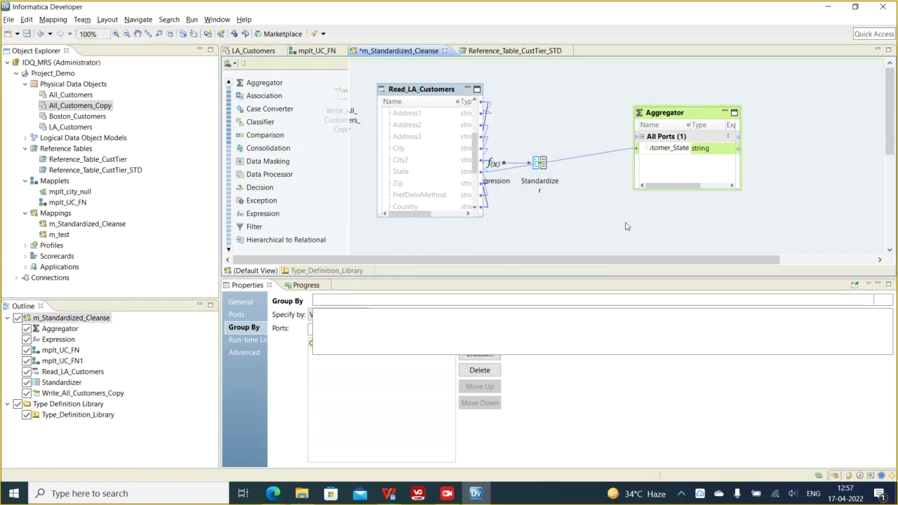
# - Trace State's link to the Aggregator and confirm Customer_State is the group-by port
pyautogui.rightClick(406, 180)
pyautogui.moveTo(519, 349)
pyautogui.click(586, 350)
pyautogui.click(672, 150)
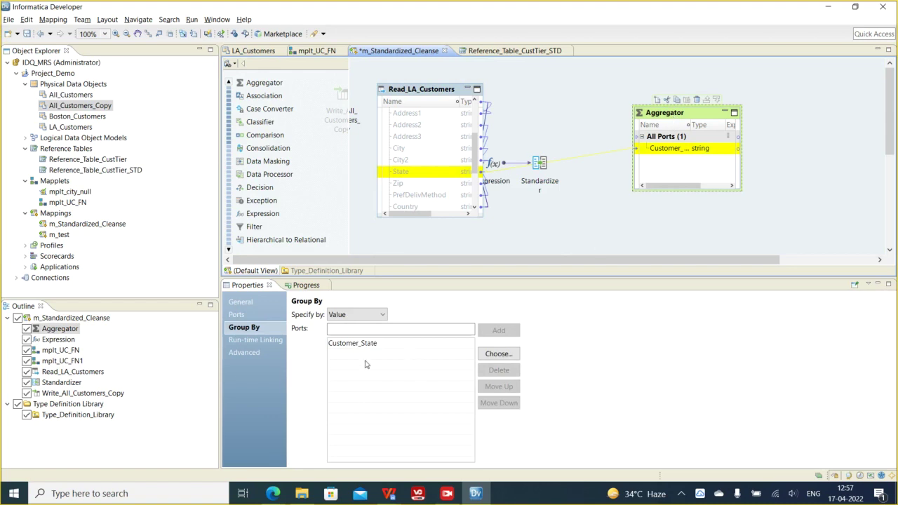
pyautogui.click(358, 344)
pyautogui.click(358, 343)
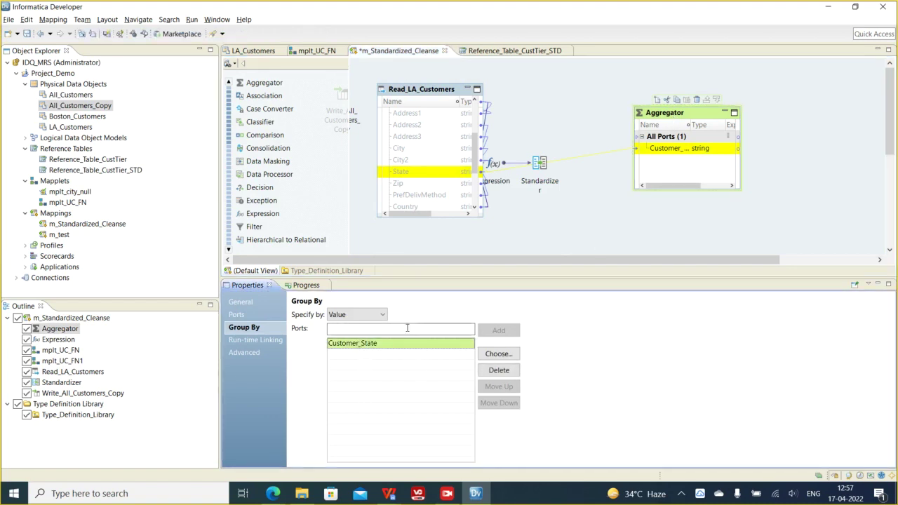
pyautogui.click(237, 314)
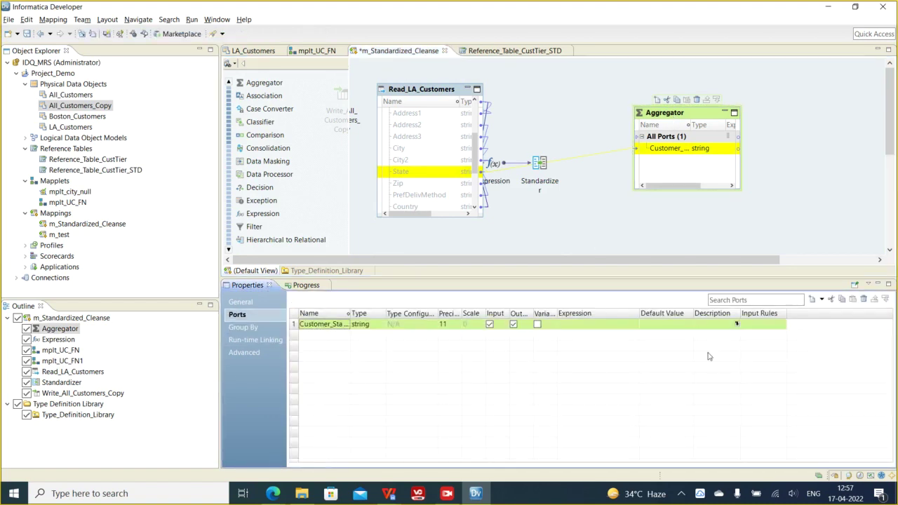
# - Add an output-only port named count to the Aggregator
pyautogui.click(812, 299)
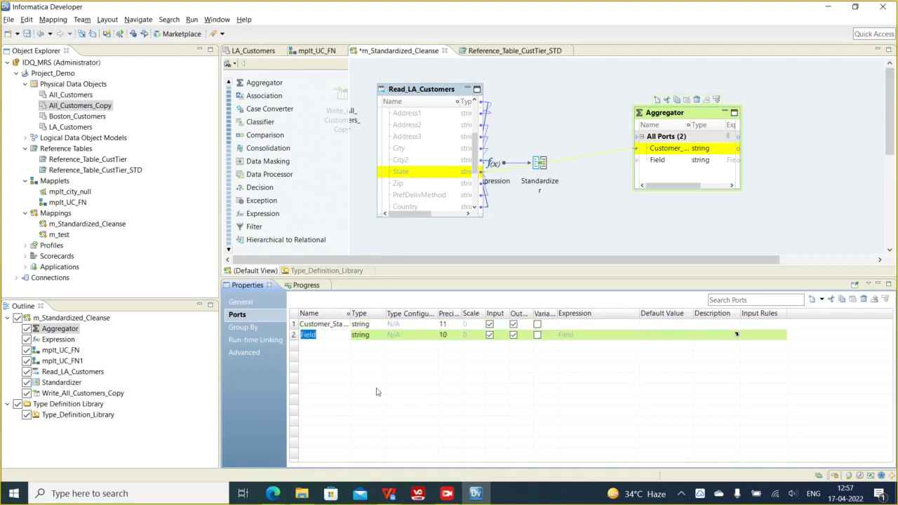
pyautogui.write('count')
pyautogui.click(488, 361)
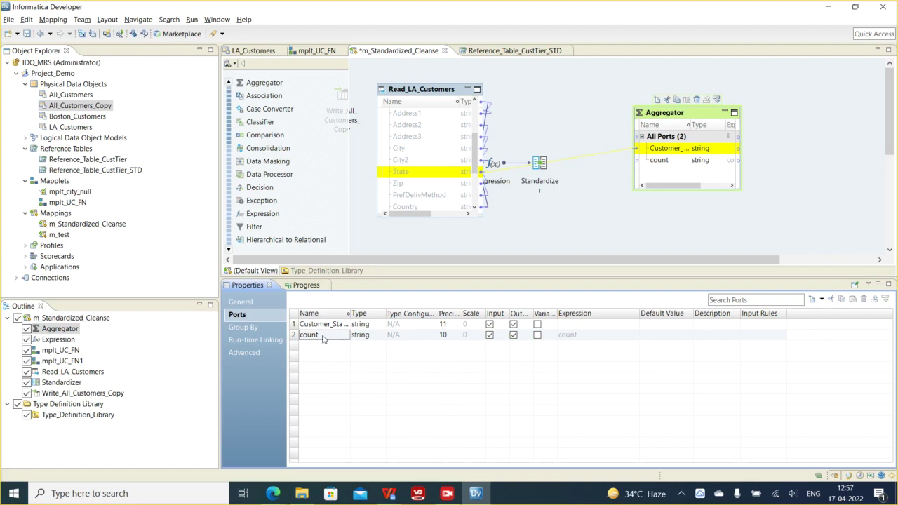
pyautogui.click(490, 336)
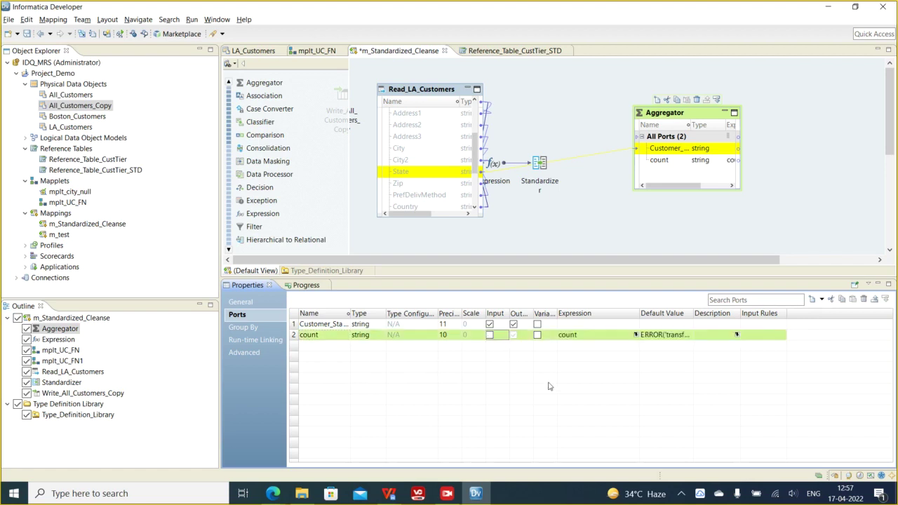
# - Set the count port's expression to count(Customer_State), validate it, and confirm
pyautogui.click(636, 334)
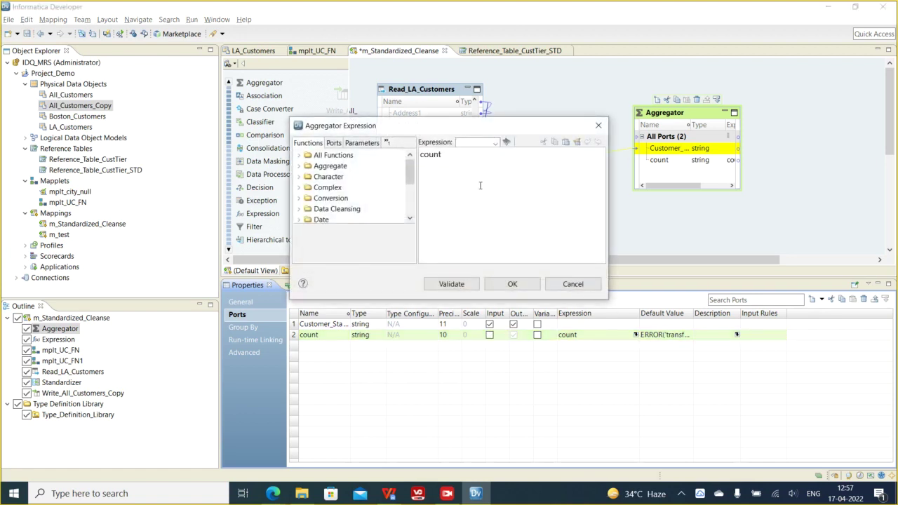
pyautogui.write(')')
pyautogui.write('(')
pyautogui.press('BackSpace')
pyautogui.press('BackSpace')
pyautogui.press('BackSpace')
pyautogui.press('BackSpace')
pyautogui.click(334, 142)
pyautogui.click(340, 167)
pyautogui.doubleClick(340, 166)
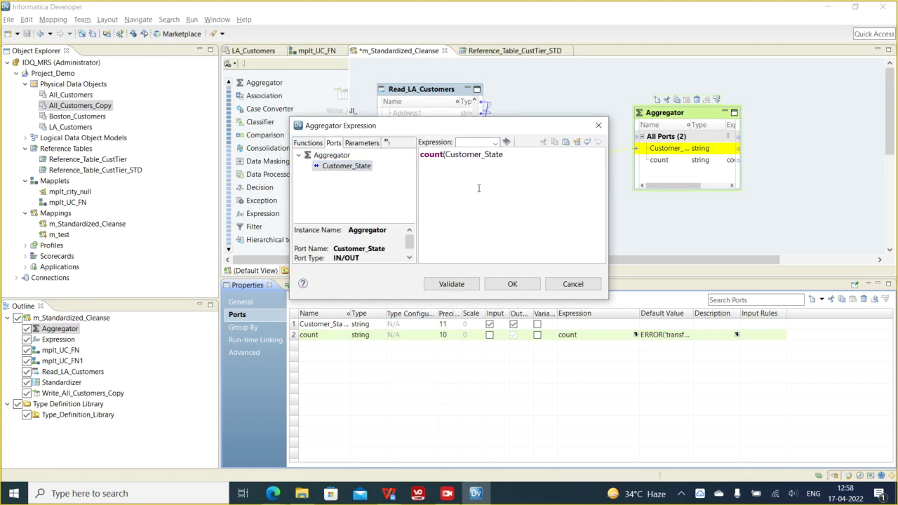
pyautogui.click(450, 283)
pyautogui.click(584, 223)
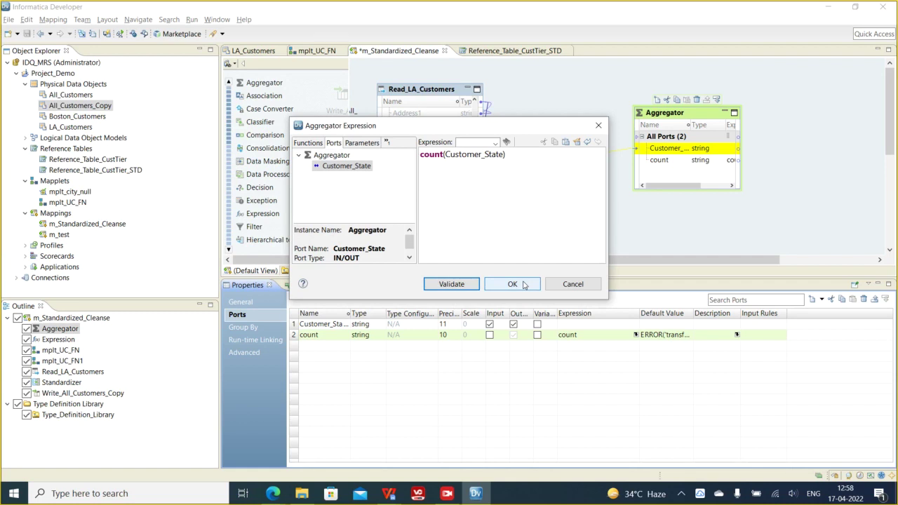
pyautogui.click(512, 284)
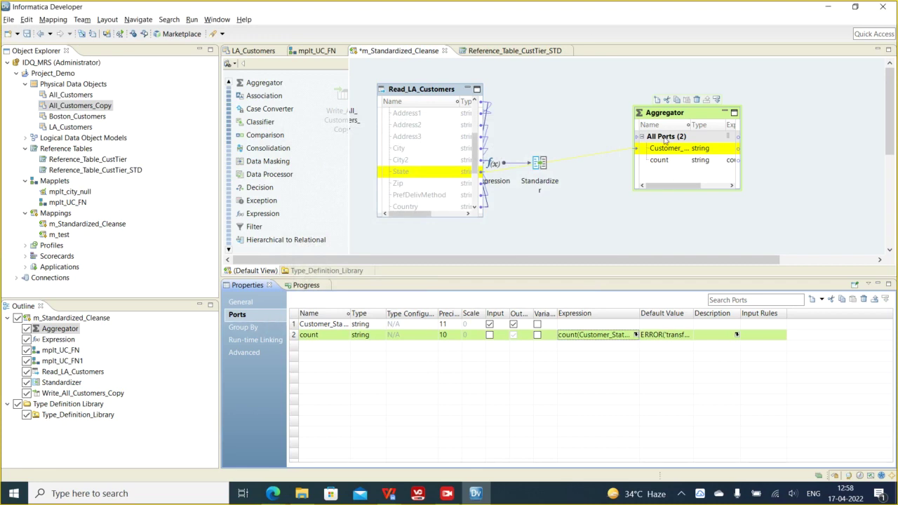
# - Run the Data Viewer on the Aggregator and read counts per Customer_State, e.g. 347 for CA
pyautogui.rightClick(671, 113)
pyautogui.click(712, 249)
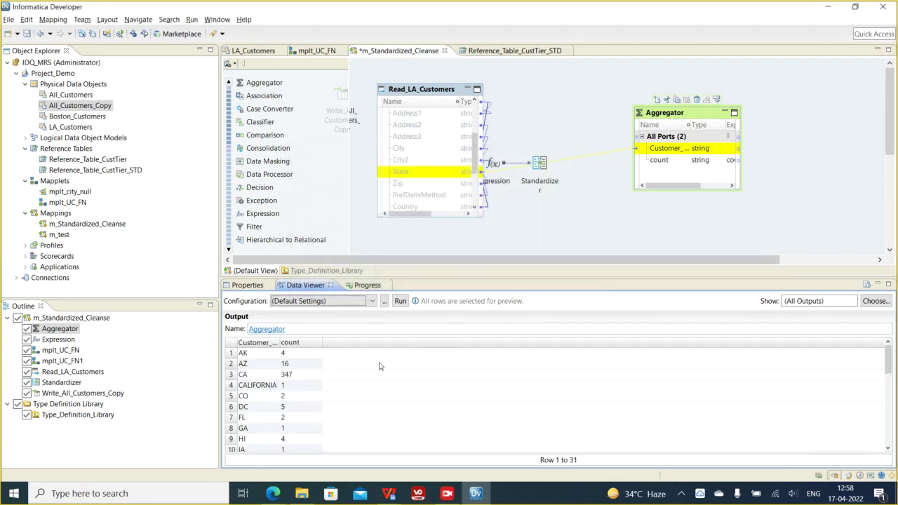
pyautogui.moveTo(279, 343); pyautogui.dragTo(319, 342)
pyautogui.click(278, 386)
pyautogui.scroll(-6, 289, 394)
pyautogui.scroll(6, 289, 394)
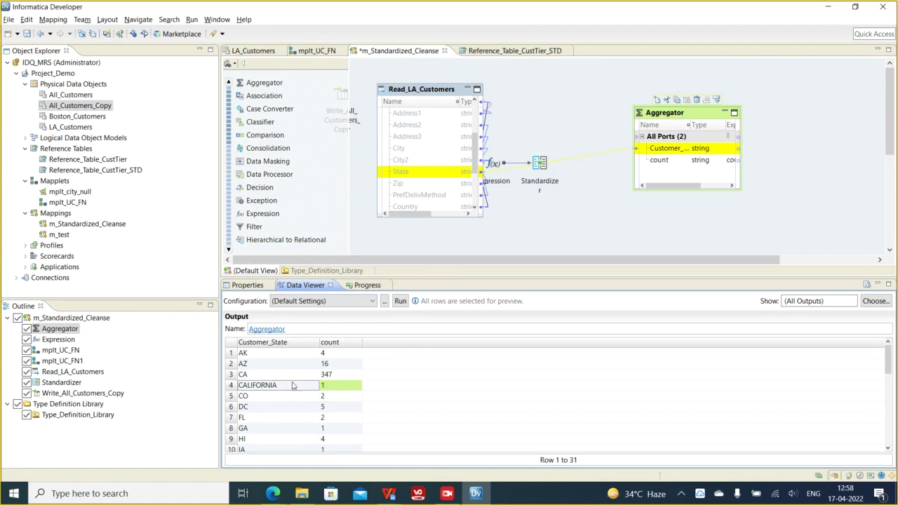
# - Reselect the Aggregator and show its port properties again
pyautogui.click(663, 114)
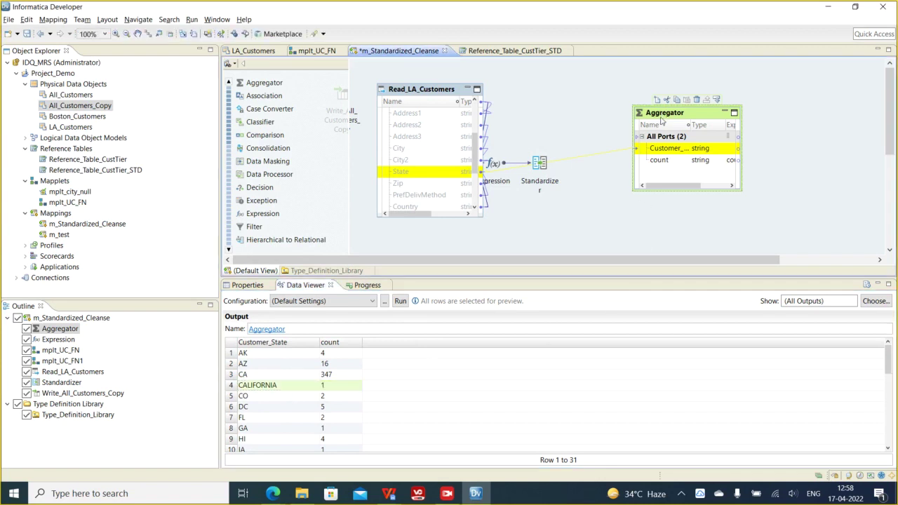
pyautogui.click(242, 286)
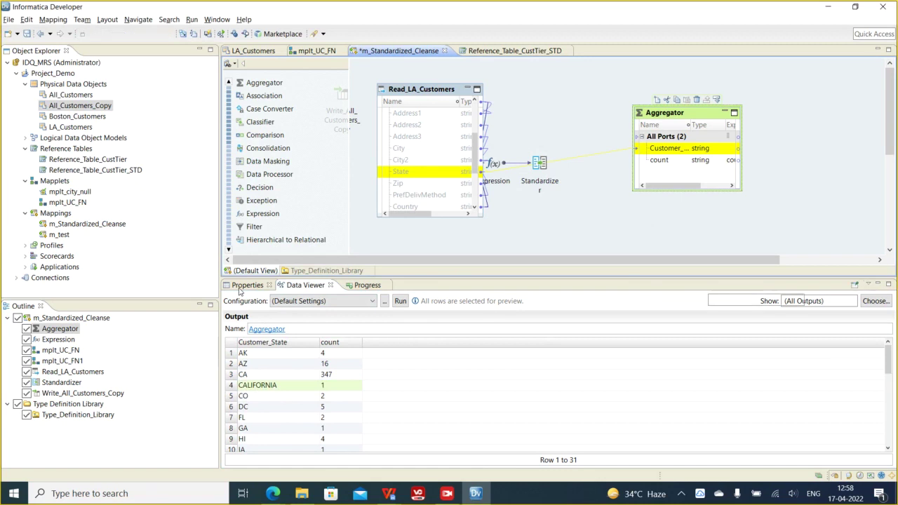
pyautogui.click(683, 114)
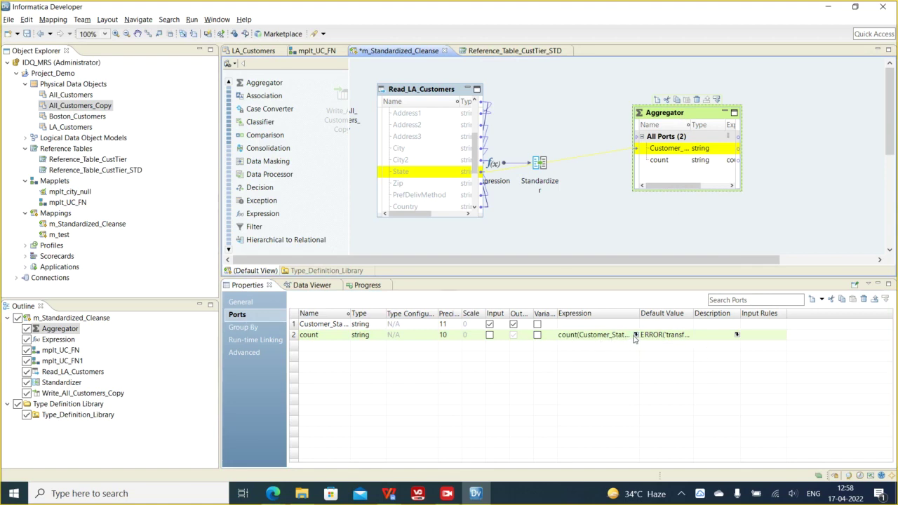
pyautogui.rightClick(671, 115)
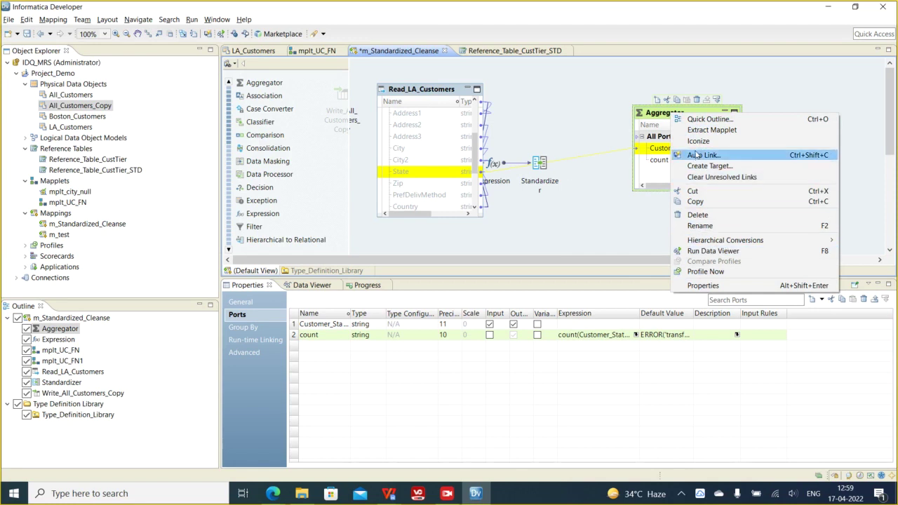
# - Drag the Aggregator up-left on the canvas and iconize it
pyautogui.click(653, 117)
pyautogui.moveTo(653, 117); pyautogui.dragTo(573, 82)
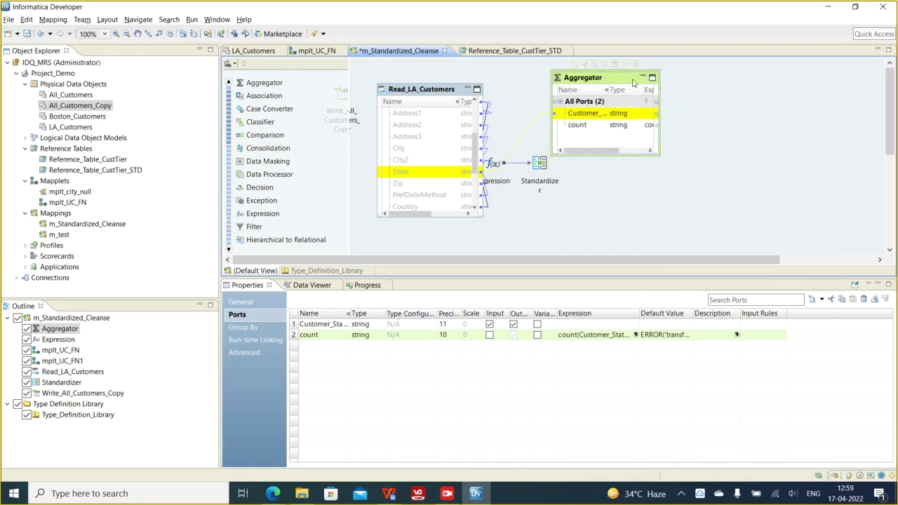
pyautogui.click(644, 79)
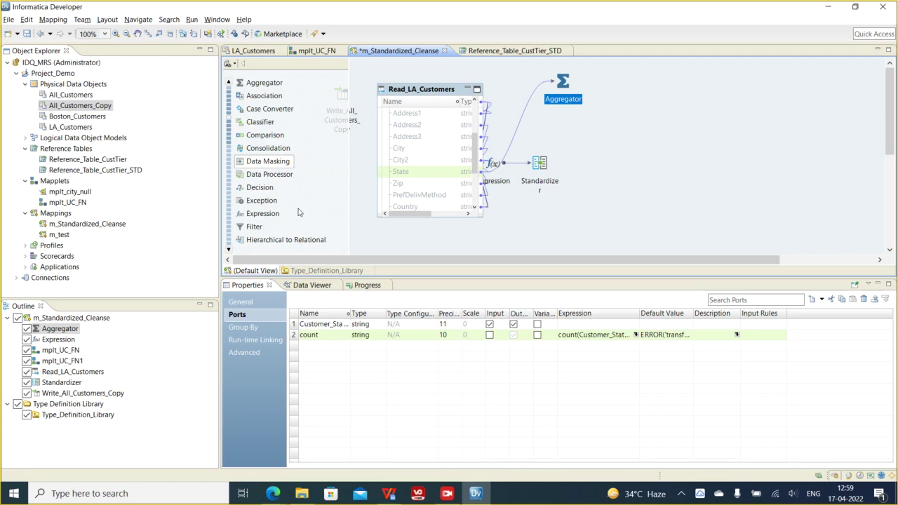
# - Drop a Data Masking transformation onto the m_Standardized_Cleanse canvas
pyautogui.moveTo(274, 166); pyautogui.dragTo(677, 145)
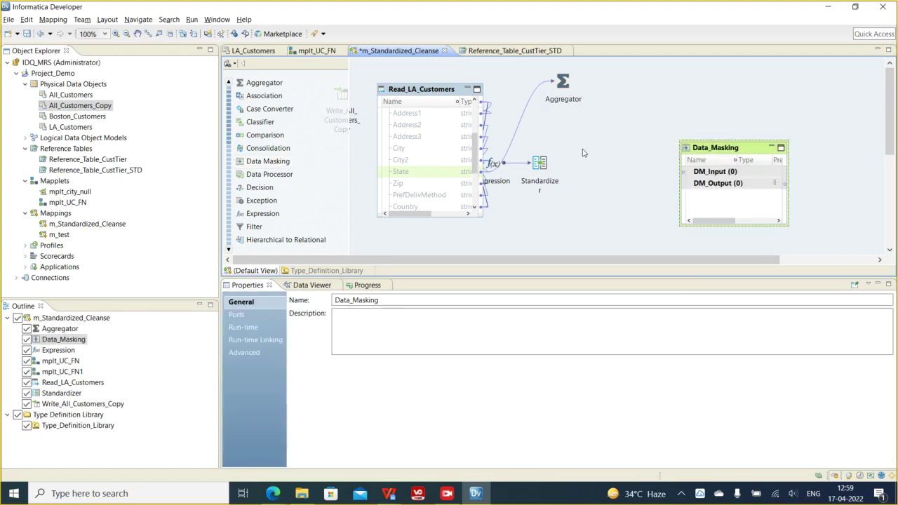
pyautogui.click(412, 142)
pyautogui.scroll(2, 413, 143)
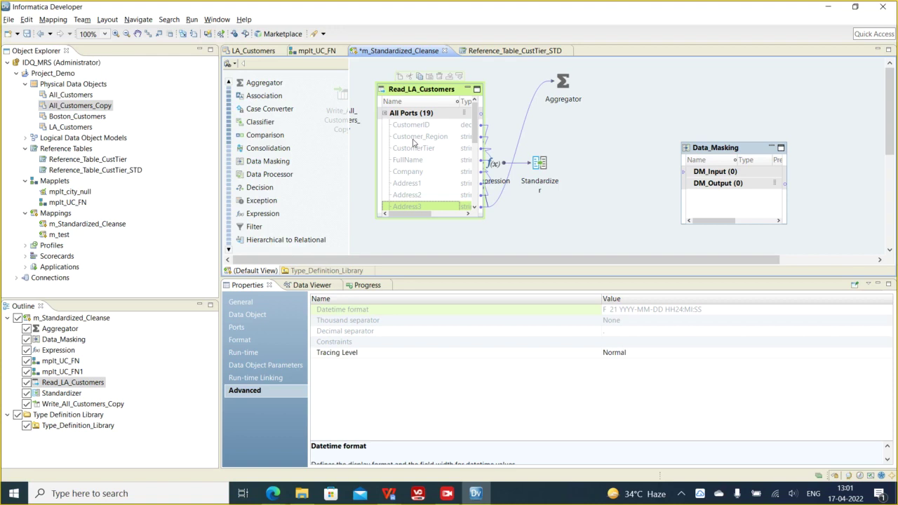
# - Review Data_Masking's Ports, Run-time, Run-time Linking and Advanced settings, including Locale
pyautogui.click(725, 150)
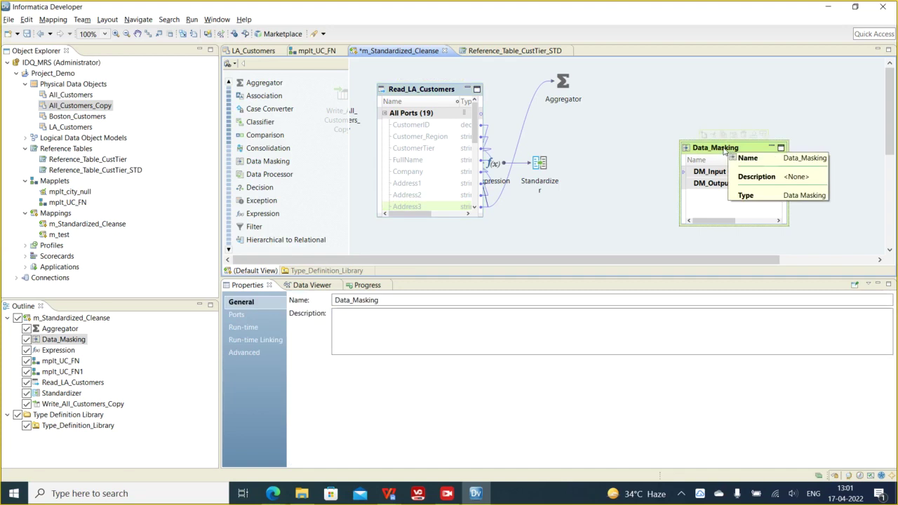
pyautogui.click(255, 321)
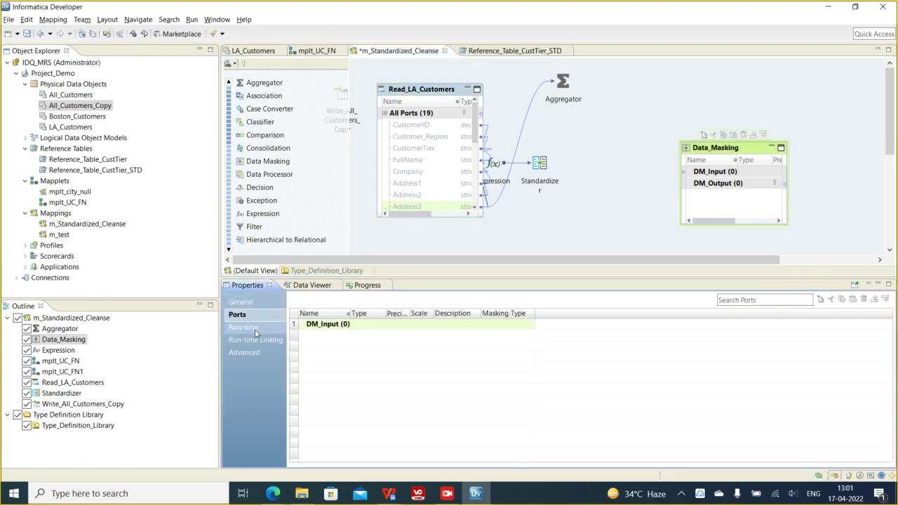
pyautogui.click(254, 329)
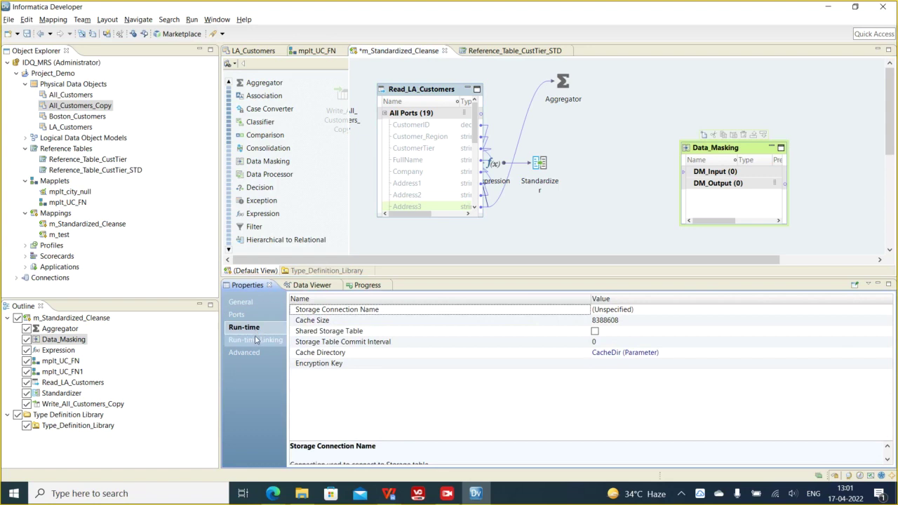
pyautogui.click(255, 338)
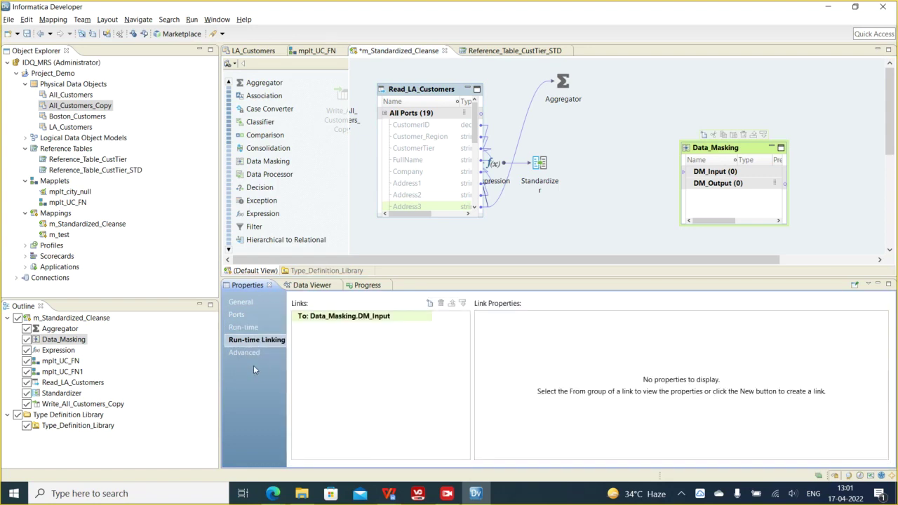
pyautogui.click(249, 355)
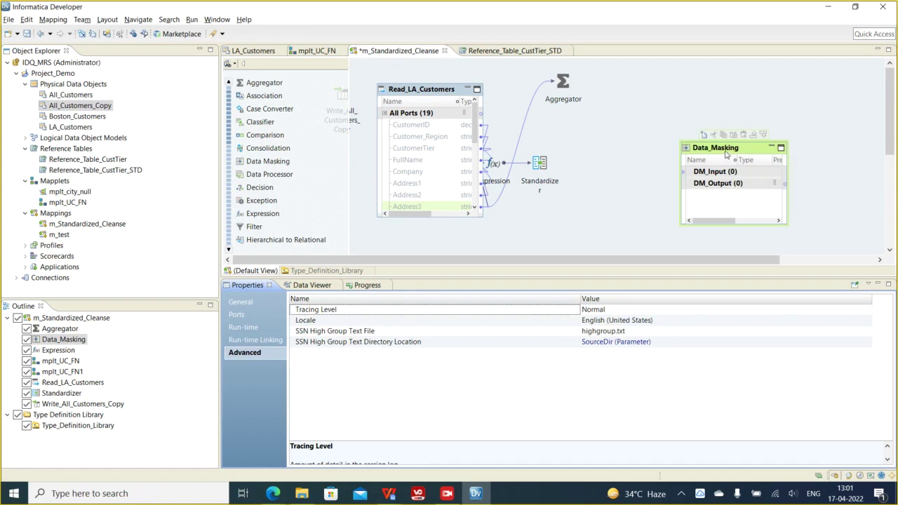
pyautogui.rightClick(726, 150)
# - Delete Data_Masking, then drag in a Data Processor and cancel its creation dialog
pyautogui.click(750, 272)
pyautogui.click(514, 254)
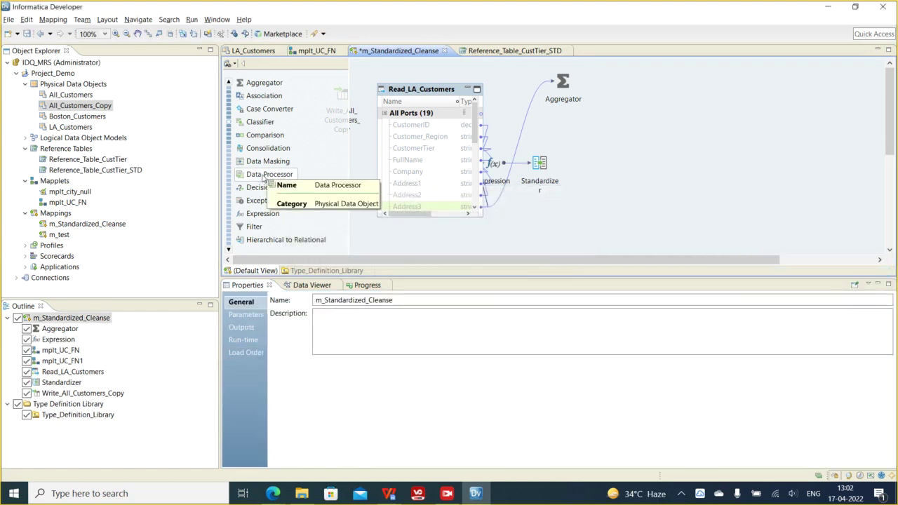
pyautogui.scroll(-1, 263, 178)
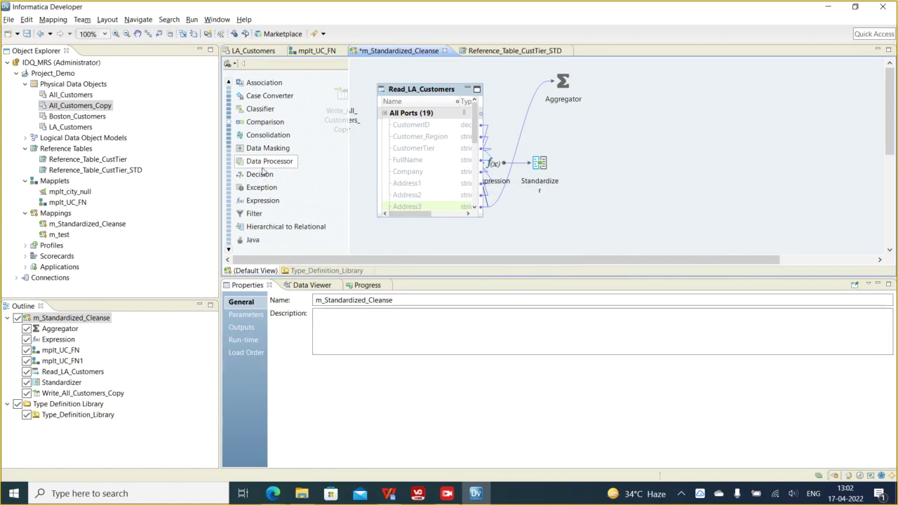
pyautogui.scroll(-1, 263, 172)
pyautogui.moveTo(264, 154); pyautogui.dragTo(649, 144)
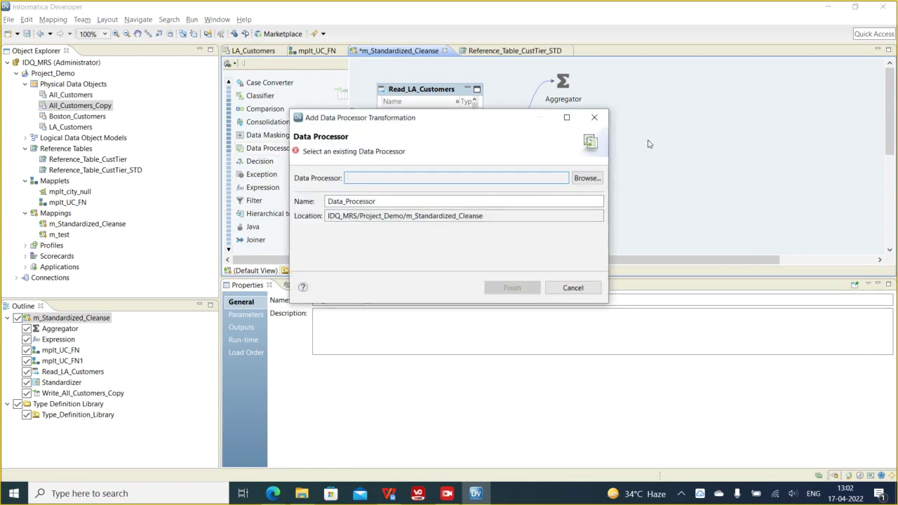
pyautogui.click(593, 117)
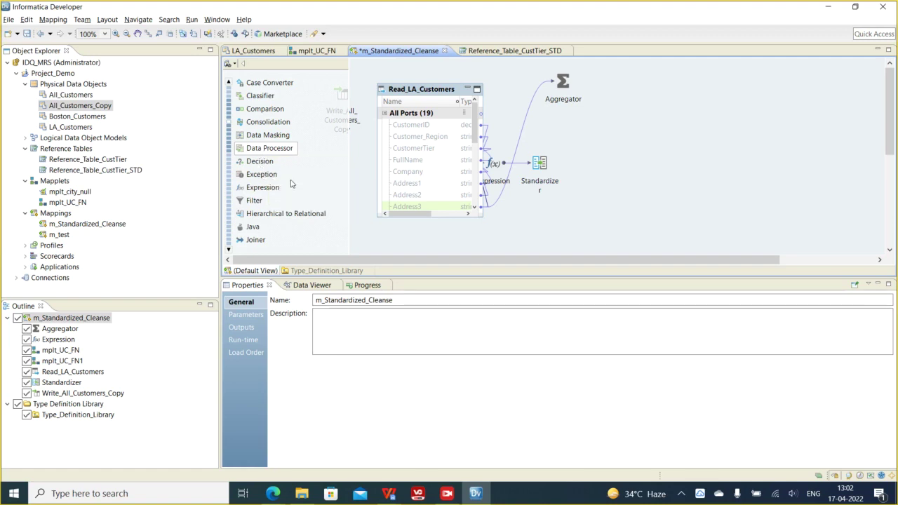
pyautogui.click(260, 166)
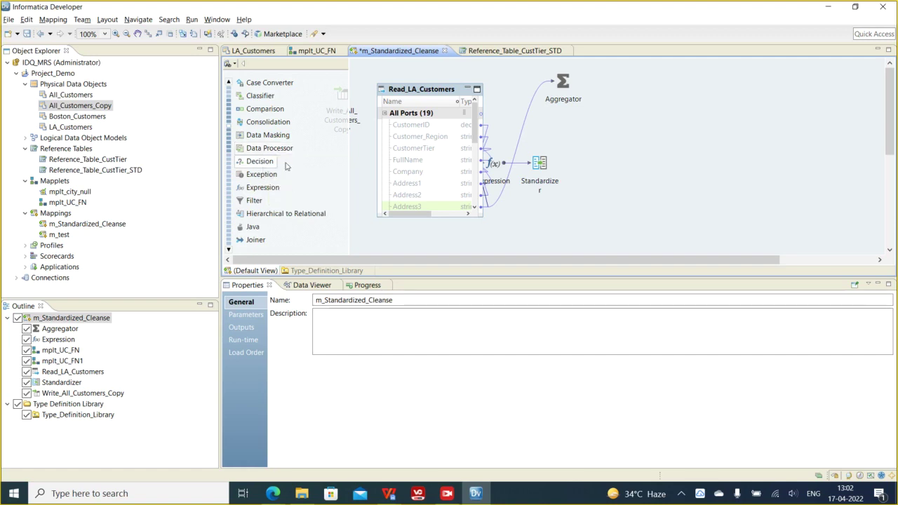
pyautogui.moveTo(259, 162); pyautogui.dragTo(664, 131)
pyautogui.moveTo(736, 202); pyautogui.dragTo(778, 203)
pyautogui.click(418, 152)
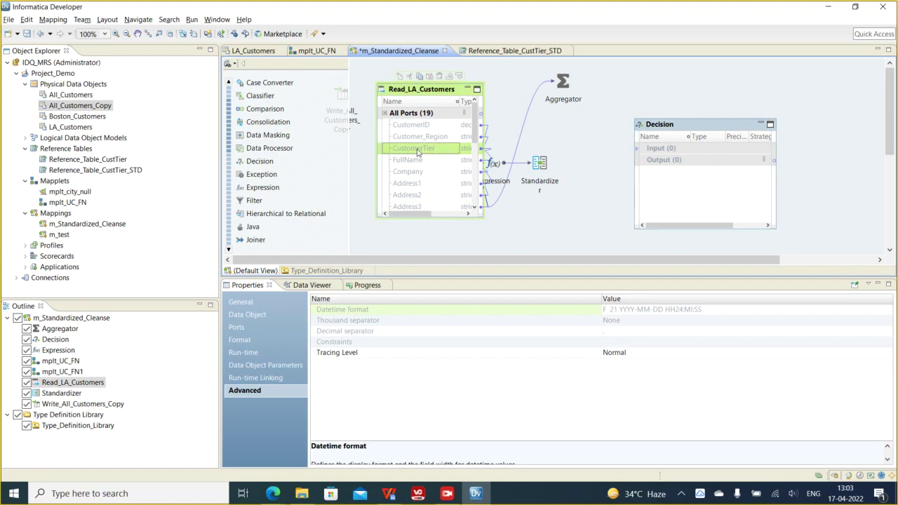
pyautogui.click(413, 161)
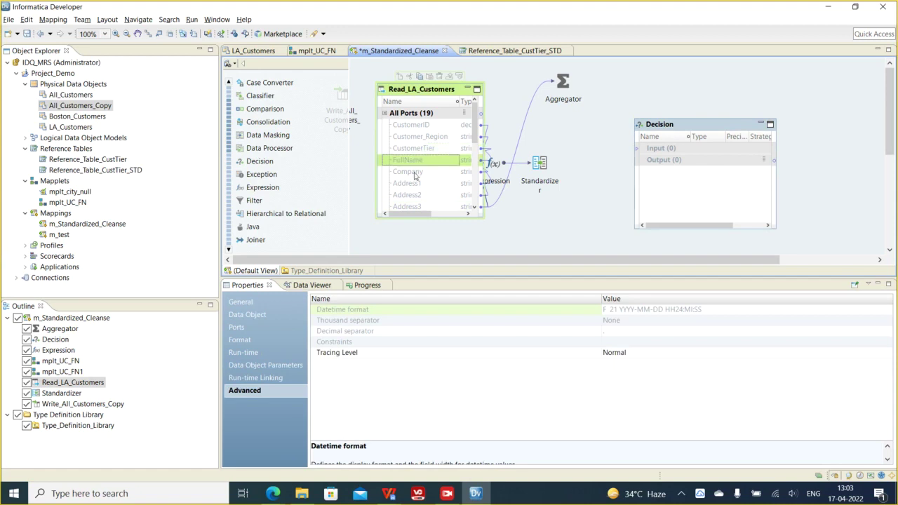
pyautogui.scroll(-2, 418, 185)
pyautogui.scroll(-3, 418, 186)
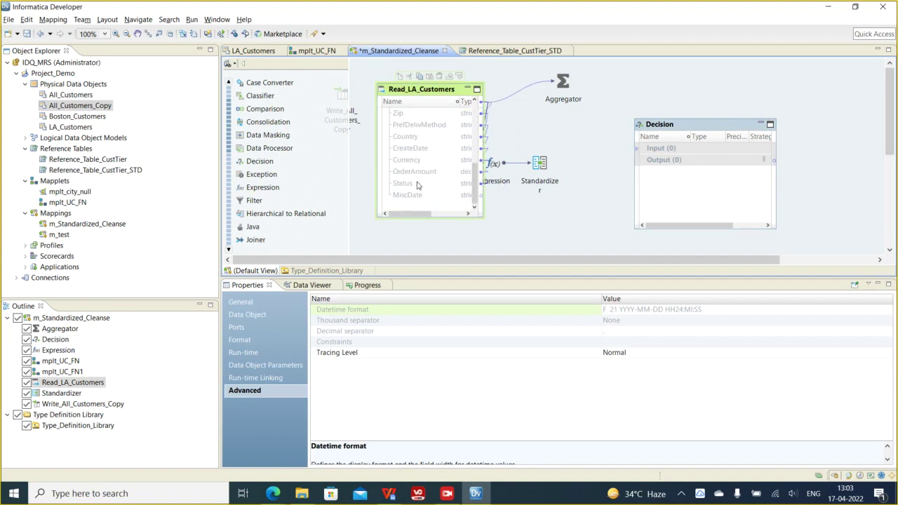
pyautogui.scroll(5, 418, 185)
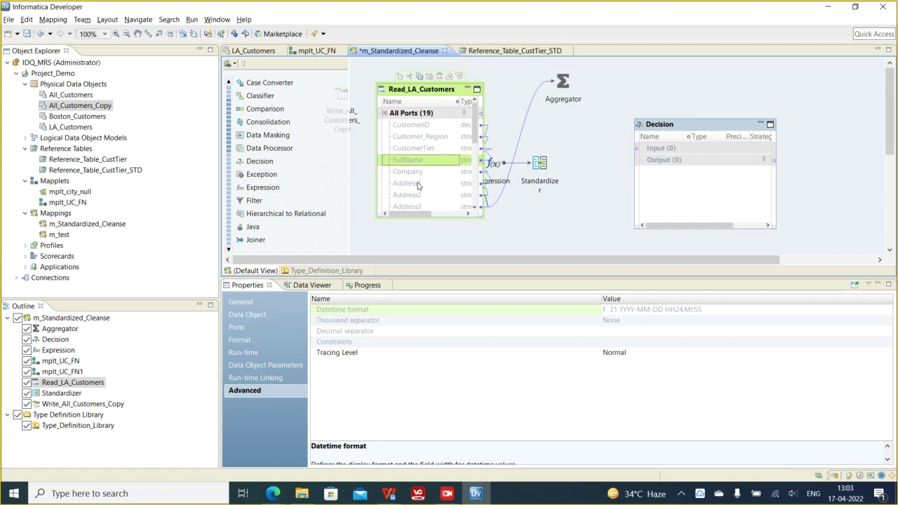
pyautogui.click(390, 496)
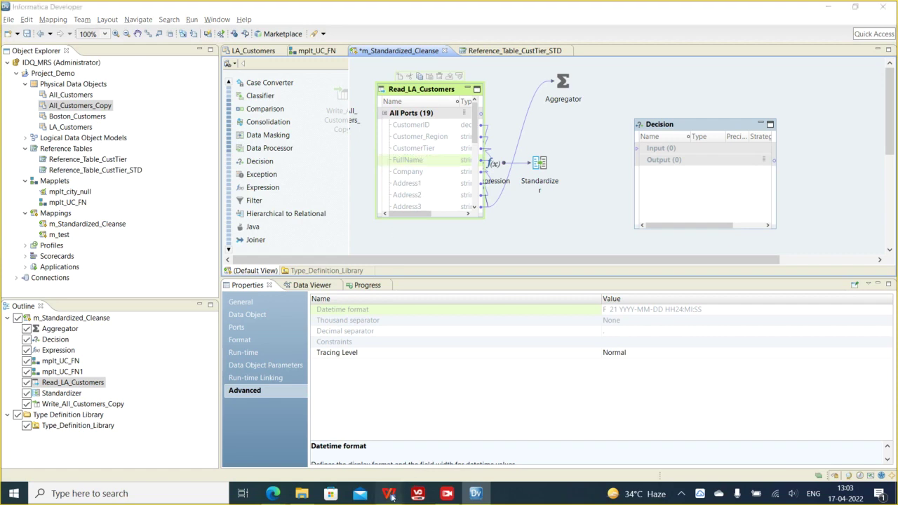
# - In the WPS notes document, type the heading 'Student, Score.'
pyautogui.click(302, 445)
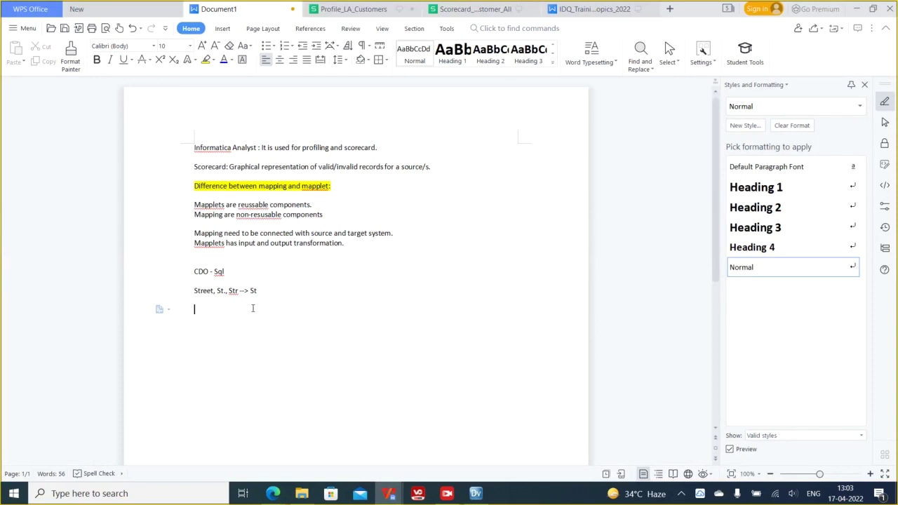
pyautogui.write('De')
pyautogui.press('BackSpace')
pyautogui.press('BackSpace')
pyautogui.press('Return')
pyautogui.write('Student, Score.')
pyautogui.press('Return')
# - Write the IIF(score> 90) then line assigning result = 'Excellent'
pyautogui.write('IIF(score')
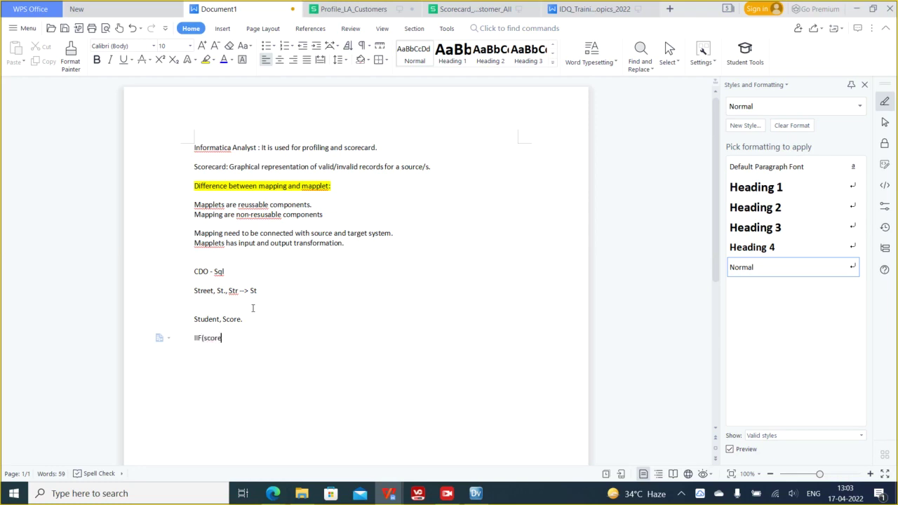
pyautogui.write('> 90,')
pyautogui.write(' then')
pyautogui.press('Left')
pyautogui.press('Left')
pyautogui.press('Left')
pyautogui.press('Left')
pyautogui.press('Left')
pyautogui.press('Left')
pyautogui.write(')')
pyautogui.write('Student est')
pyautogui.press('BackSpace')
pyautogui.press('BackSpace')
pyautogui.press('BackSpace')
pyautogui.write('e')
pyautogui.press('BackSpace')
pyautogui.write('resukt')
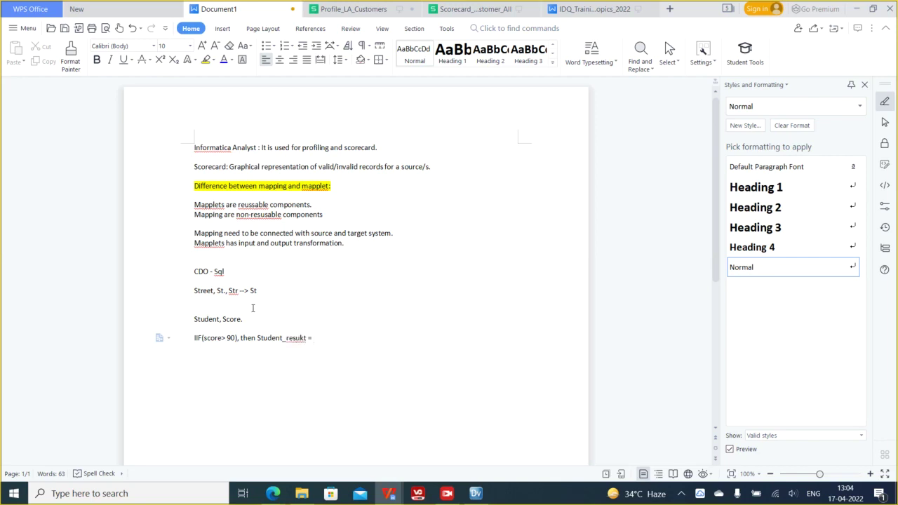
pyautogui.write(" = 'Excellent'")
pyautogui.press('Return')
# - Add the elseif < 90 then branch with student_result = ' Average'
pyautogui.write('elseif')
pyautogui.press('Return')
pyautogui.write('score')
pyautogui.write(' >')
pyautogui.write(' 7')
pyautogui.press('BackSpace')
pyautogui.press('BackSpace')
pyautogui.press('BackSpace')
pyautogui.write('< 90 then')
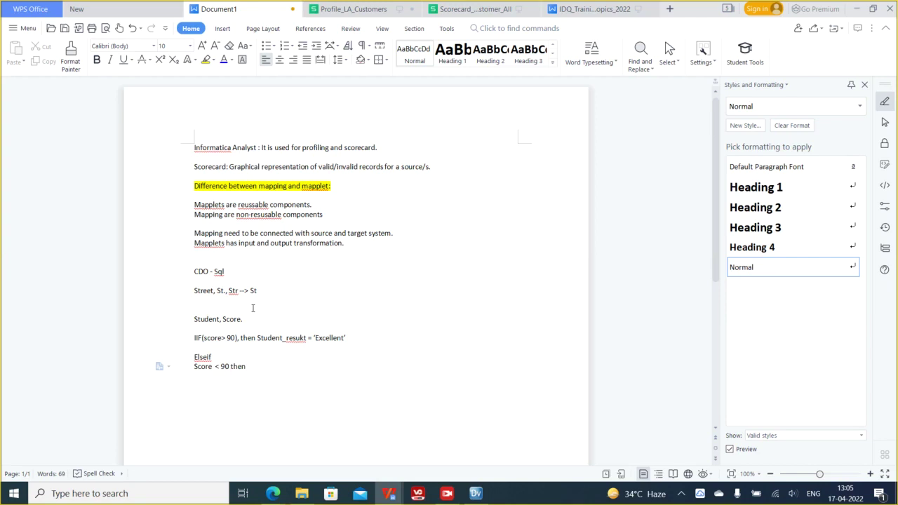
pyautogui.write("student_result = ' Average'")
pyautogui.press('Return')
# - Add the Else branch with student_result = 'Poor'
pyautogui.write('Else')
pyautogui.press('Return')
pyautogui.write('stud')
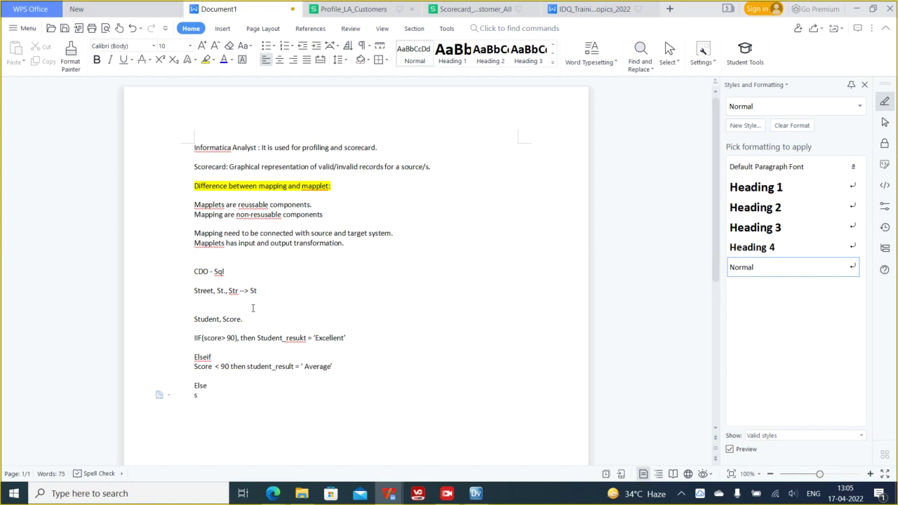
pyautogui.write('ent_result')
pyautogui.write(" = '")
pyautogui.write("Poor'")
# - Highlight the IIF through 'Poor' lines of the score logic while explaining them
pyautogui.moveTo(296, 395); pyautogui.dragTo(195, 337)
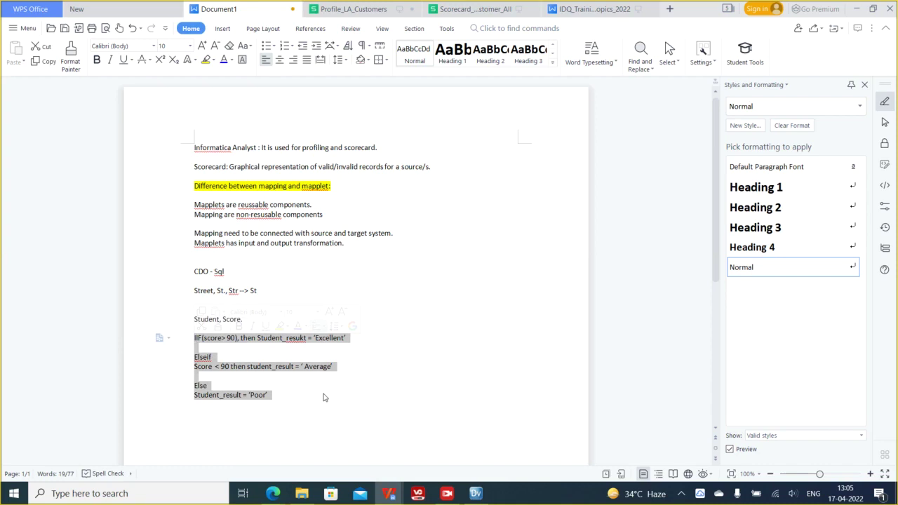
pyautogui.click(203, 339)
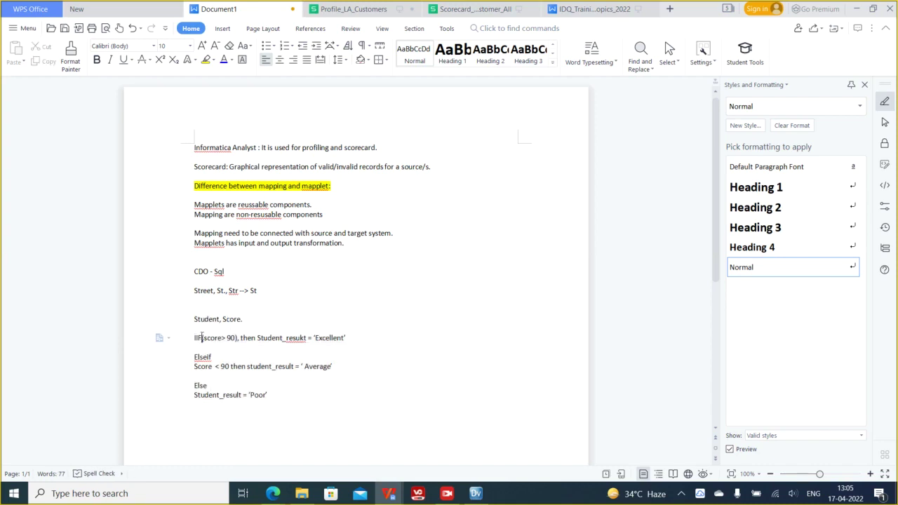
pyautogui.moveTo(283, 399); pyautogui.dragTo(194, 336)
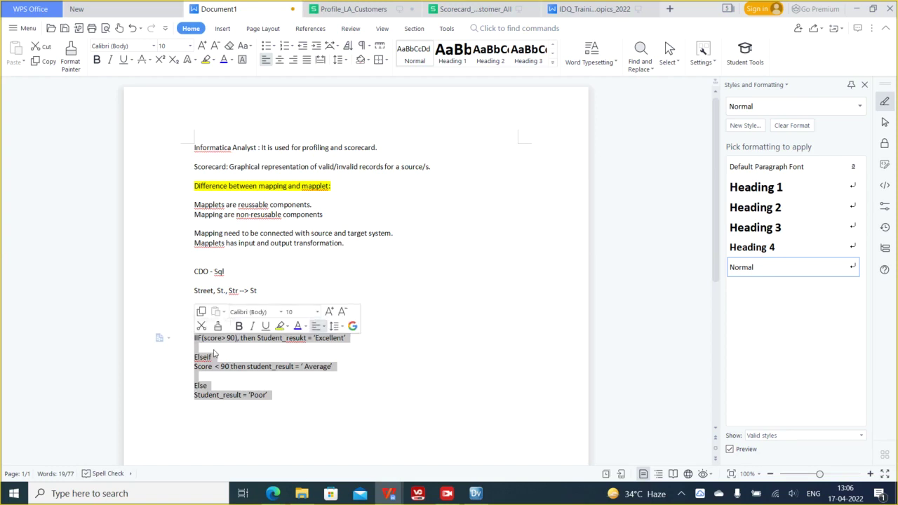
pyautogui.click(281, 387)
pyautogui.moveTo(194, 337); pyautogui.dragTo(291, 395)
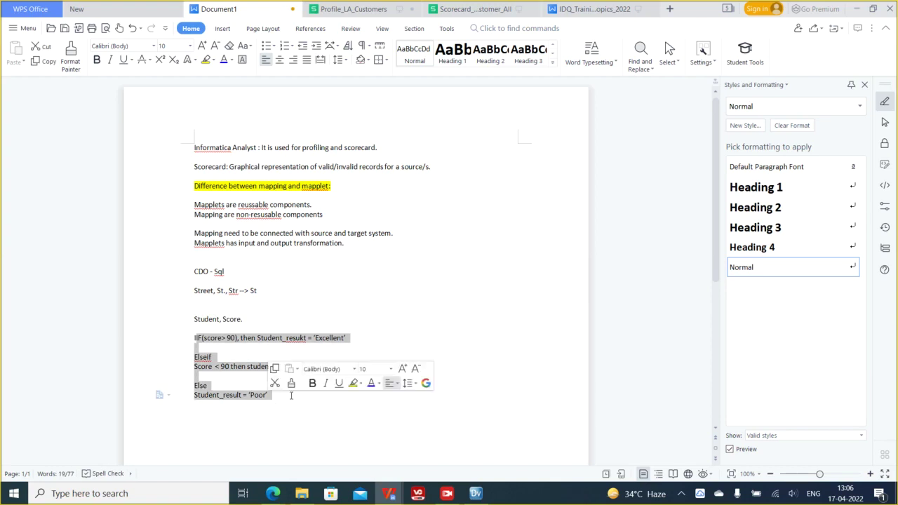
pyautogui.click(278, 399)
pyautogui.moveTo(274, 389); pyautogui.dragTo(184, 340)
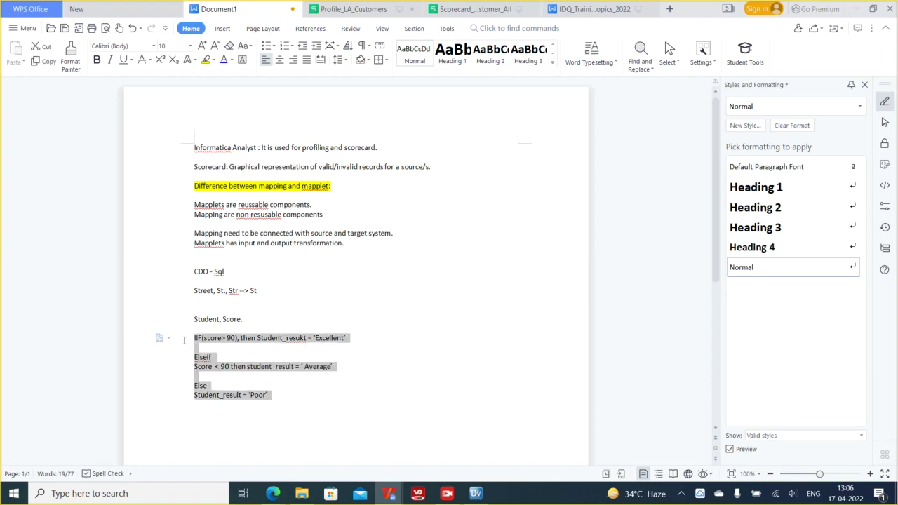
pyautogui.click(275, 398)
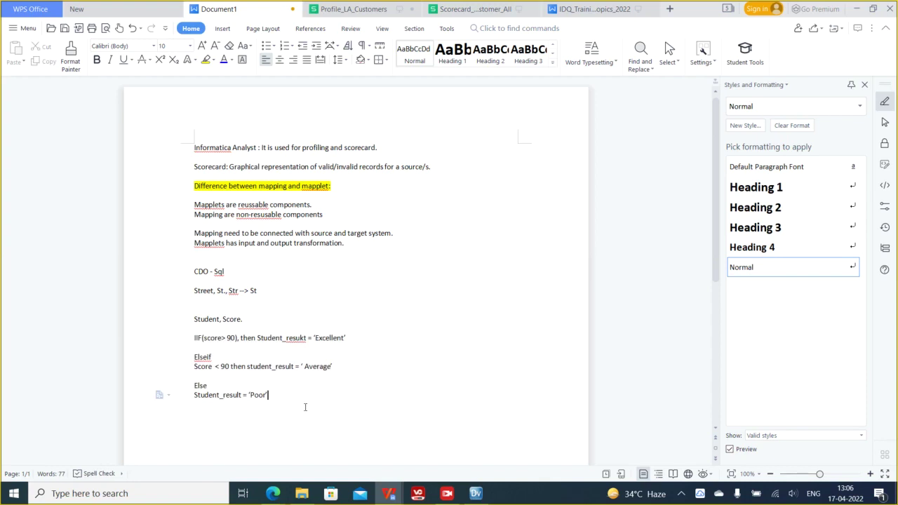
pyautogui.moveTo(194, 338); pyautogui.dragTo(275, 398)
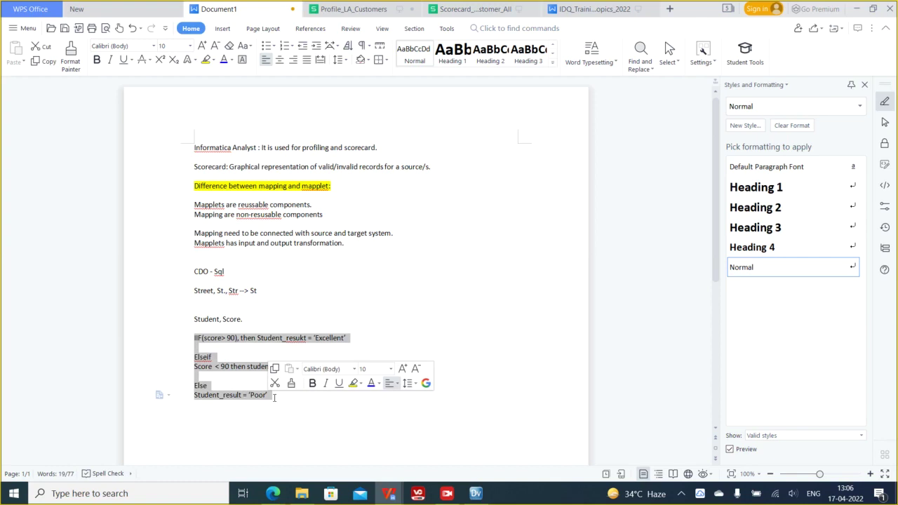
pyautogui.click(211, 344)
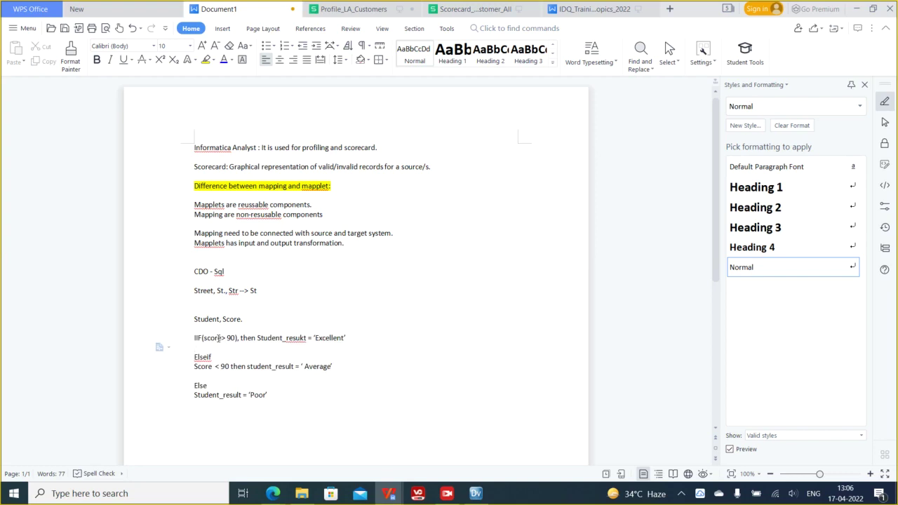
pyautogui.doubleClick(211, 338)
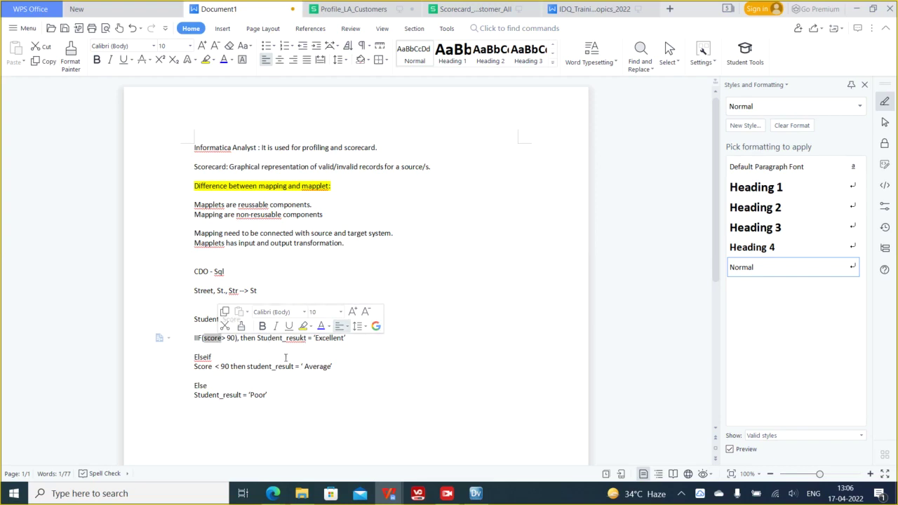
pyautogui.moveTo(301, 398); pyautogui.dragTo(203, 340)
pyautogui.click(221, 386)
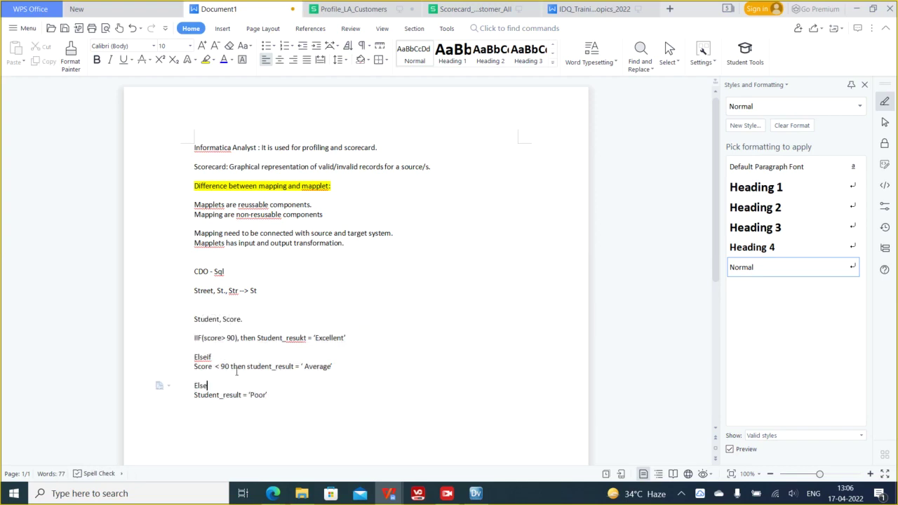
# - Add a new line after 'Poor' for the closing end, then minimize the WPS notes
pyautogui.click(269, 395)
pyautogui.press('Return')
pyautogui.moveTo(217, 414); pyautogui.dragTo(179, 336)
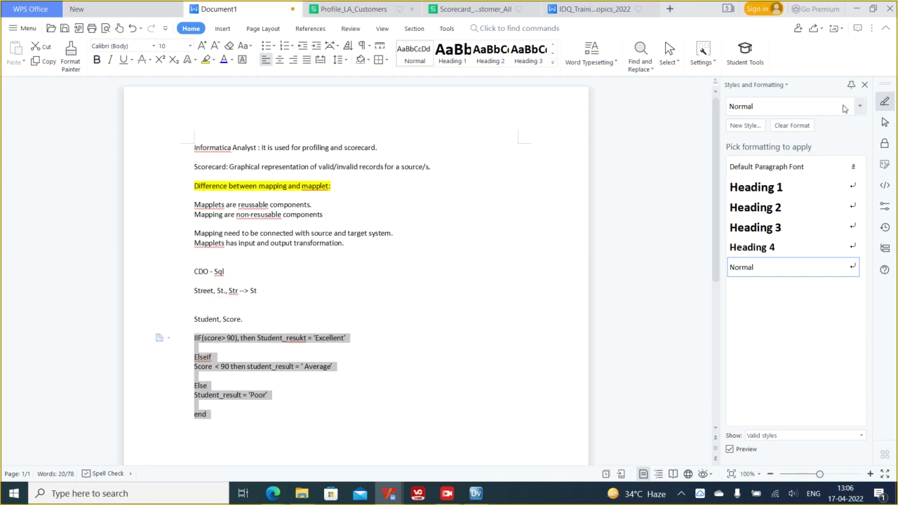
pyautogui.click(854, 9)
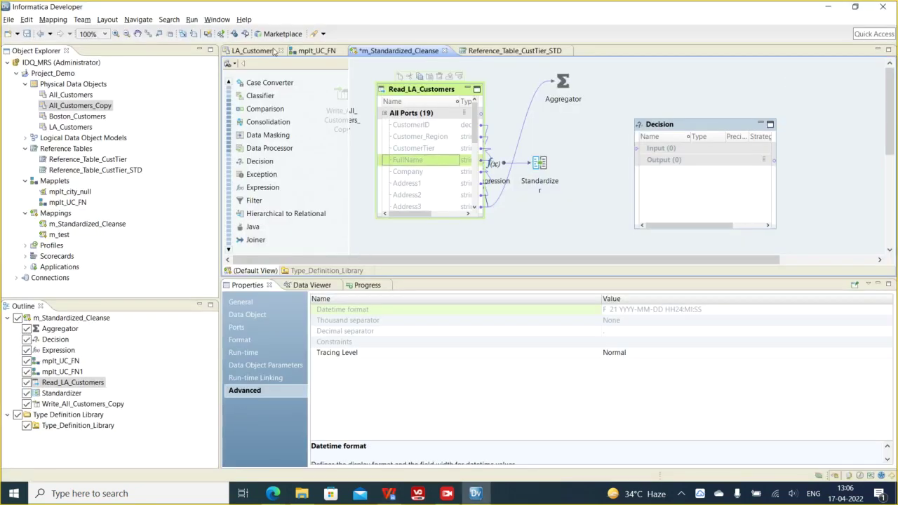
pyautogui.click(245, 19)
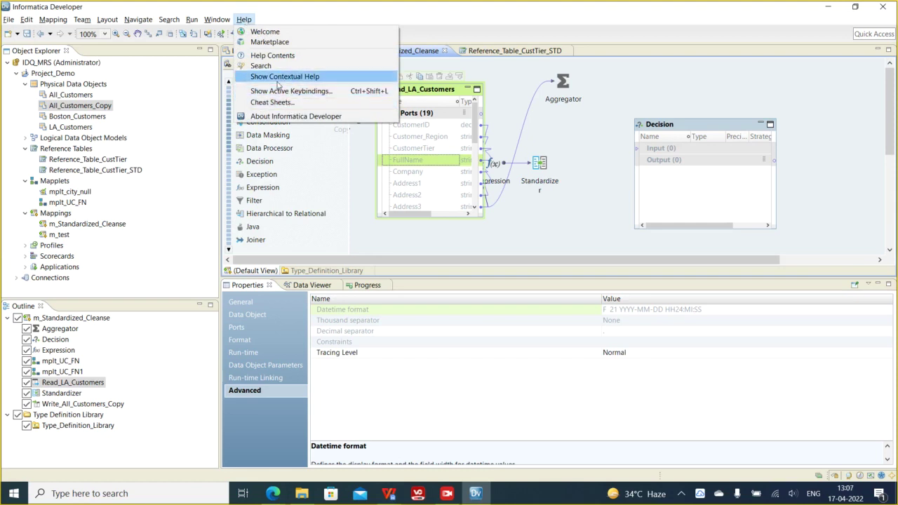
pyautogui.click(247, 21)
pyautogui.click(247, 21)
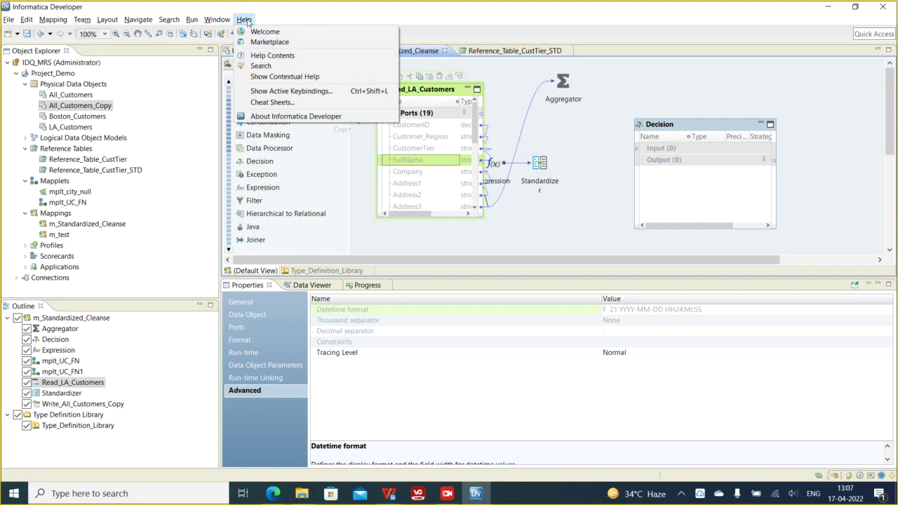
pyautogui.click(270, 55)
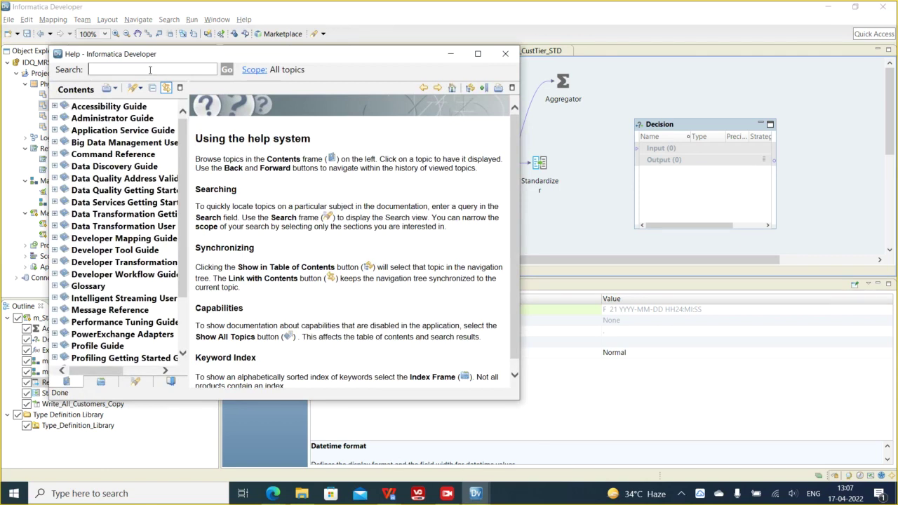
pyautogui.write('decision')
pyautogui.press('Return')
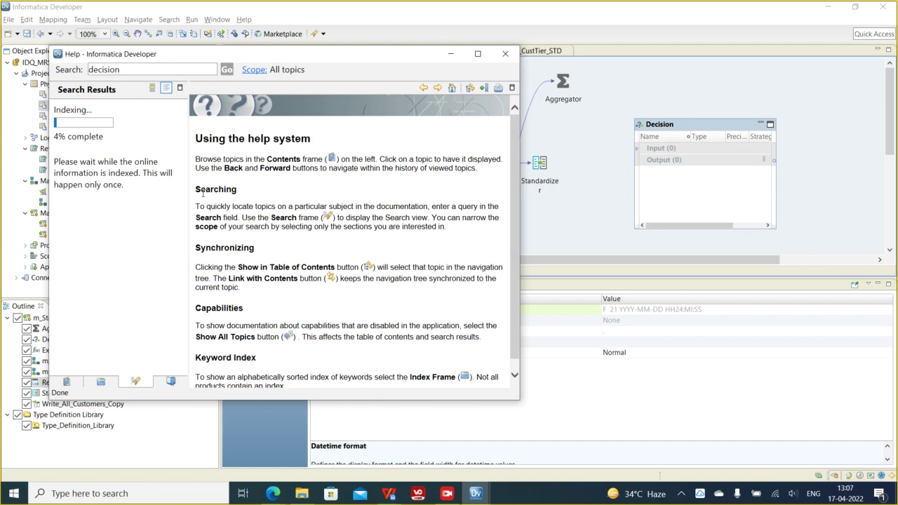
pyautogui.click(450, 54)
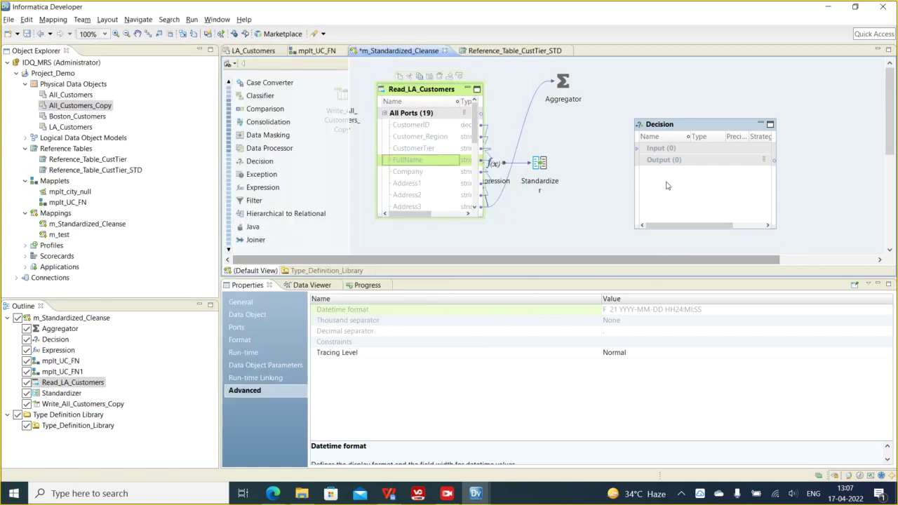
# - Link FullName into the Decision transformation, then cancel adding a new decision strategy
pyautogui.click(675, 127)
pyautogui.moveTo(426, 162); pyautogui.dragTo(647, 160)
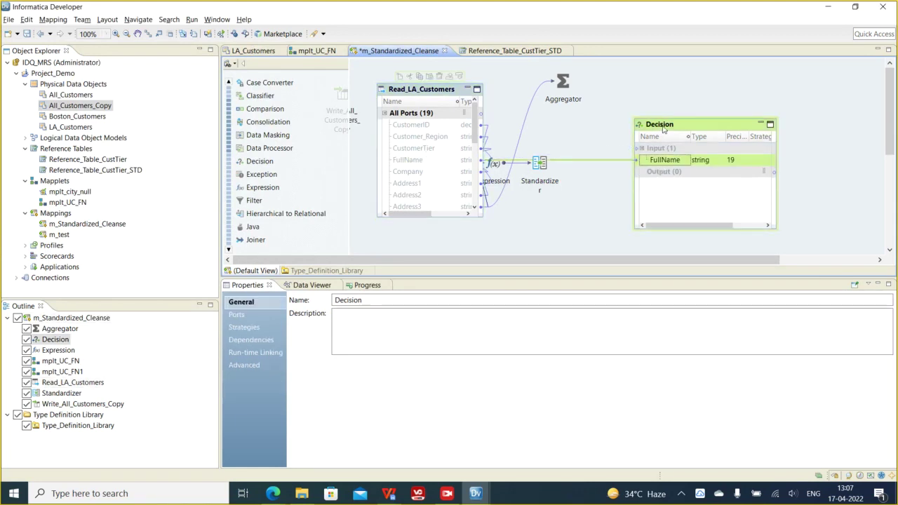
pyautogui.click(247, 327)
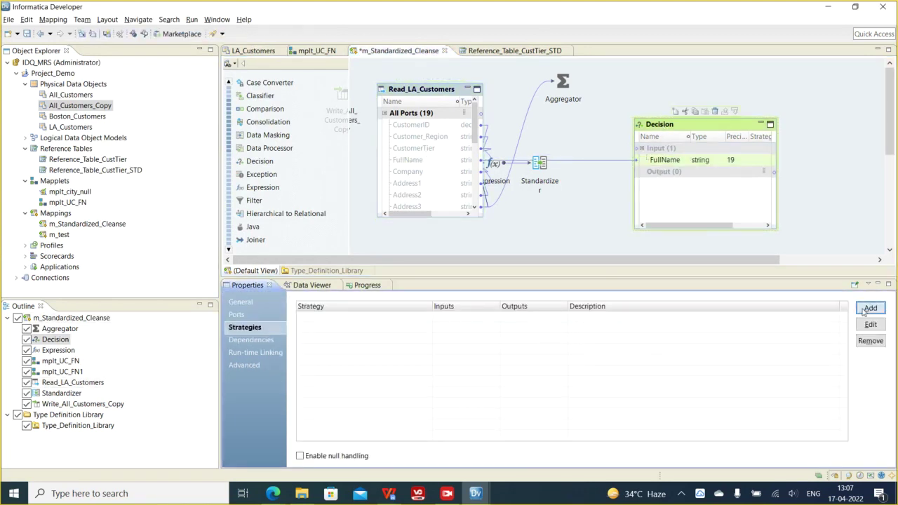
pyautogui.click(865, 311)
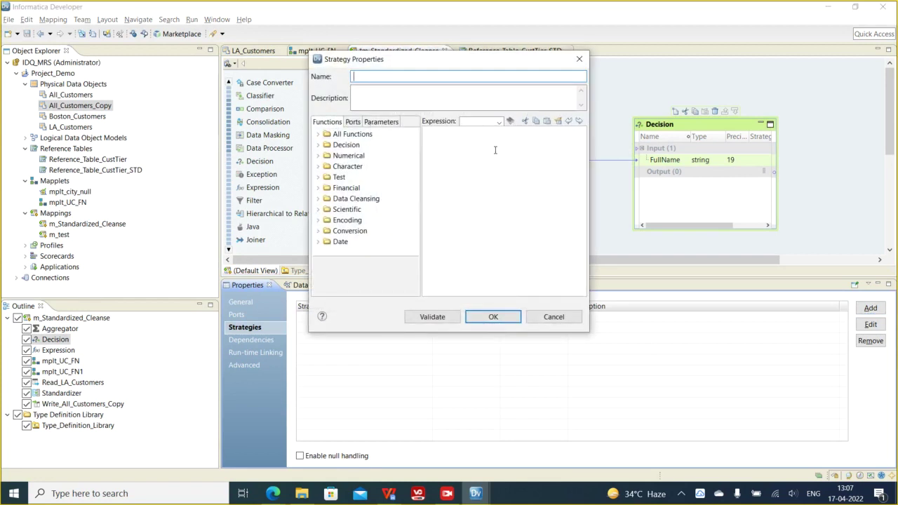
pyautogui.click(470, 238)
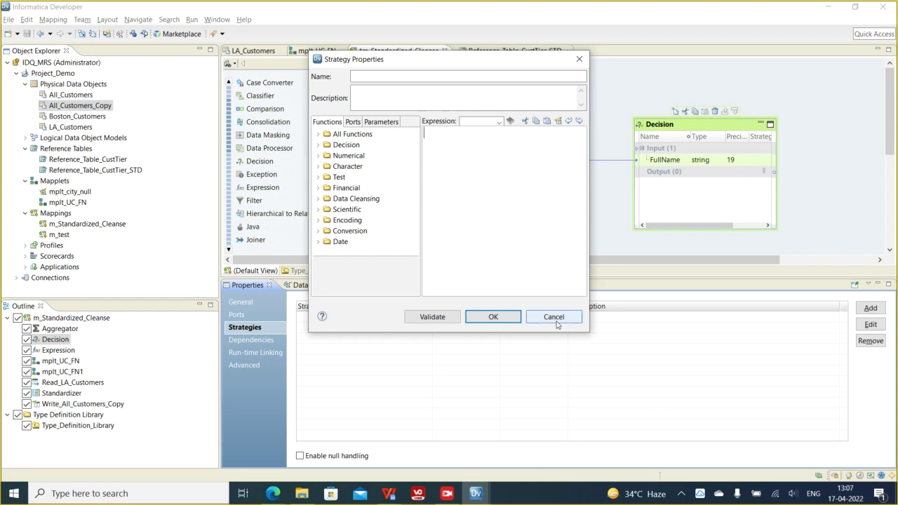
pyautogui.click(554, 318)
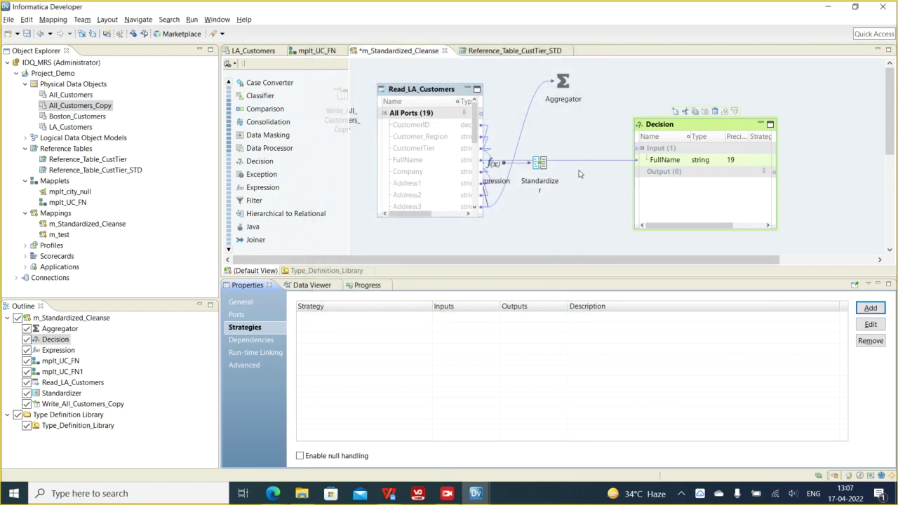
# - Delete the Decision transformation from the mapping and confirm the deletion
pyautogui.rightClick(672, 129)
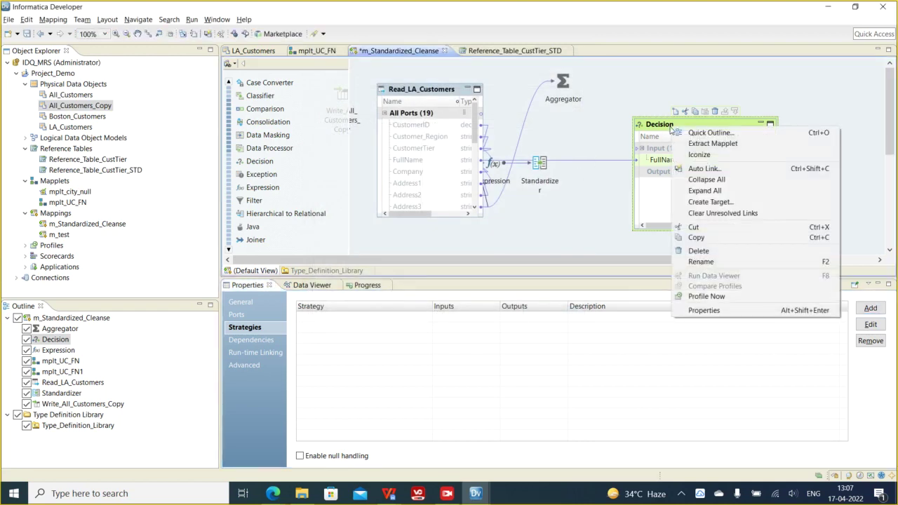
pyautogui.click(698, 251)
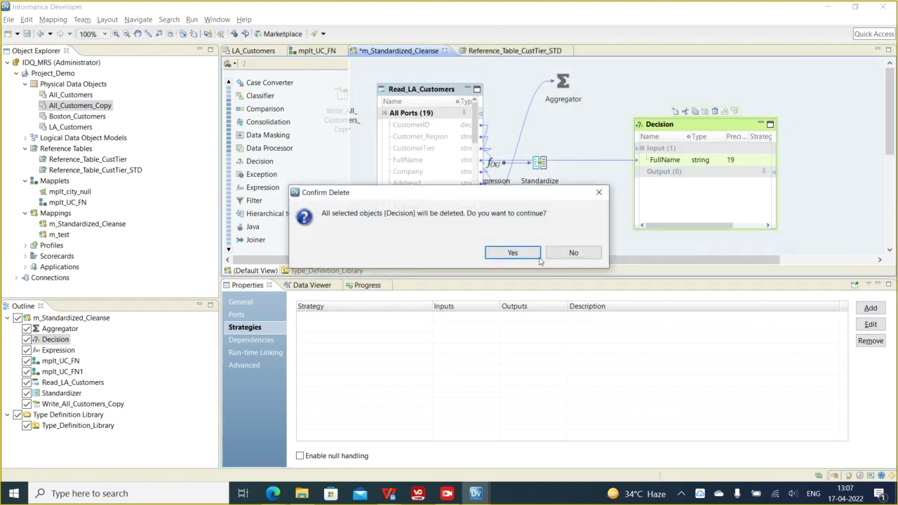
pyautogui.click(515, 251)
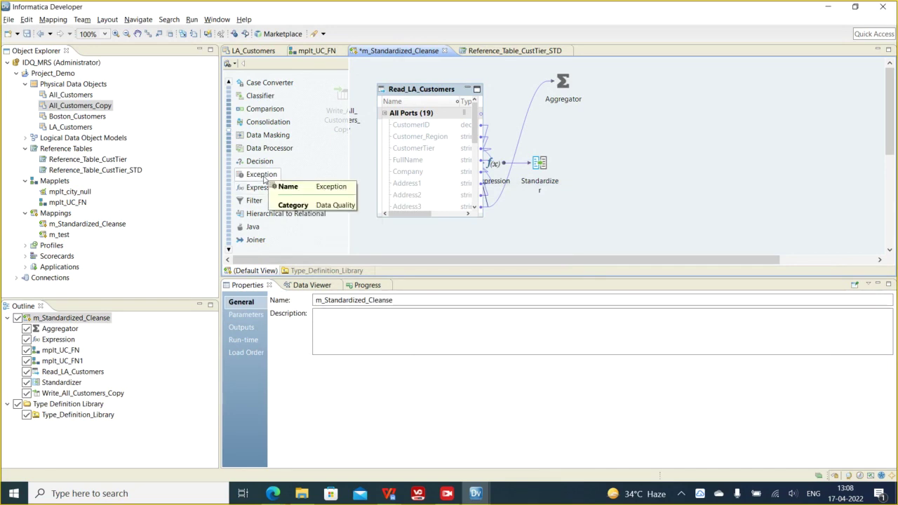
# - Collapse all mapping objects into arranged icons with Arrange All Iconic
pyautogui.click(262, 175)
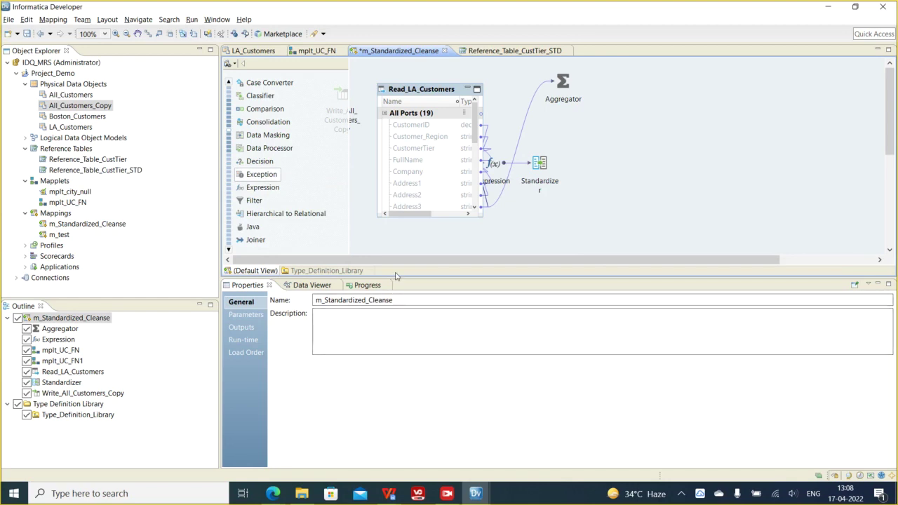
pyautogui.rightClick(639, 120)
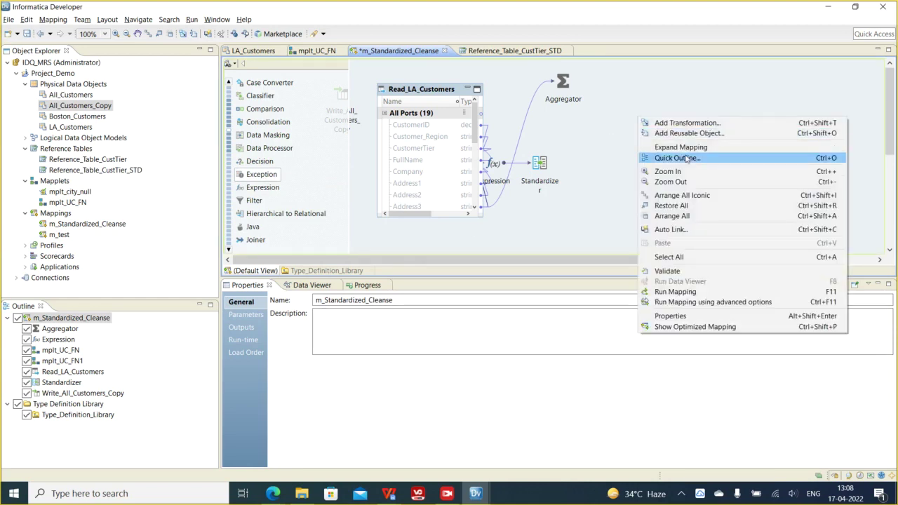
pyautogui.click(684, 195)
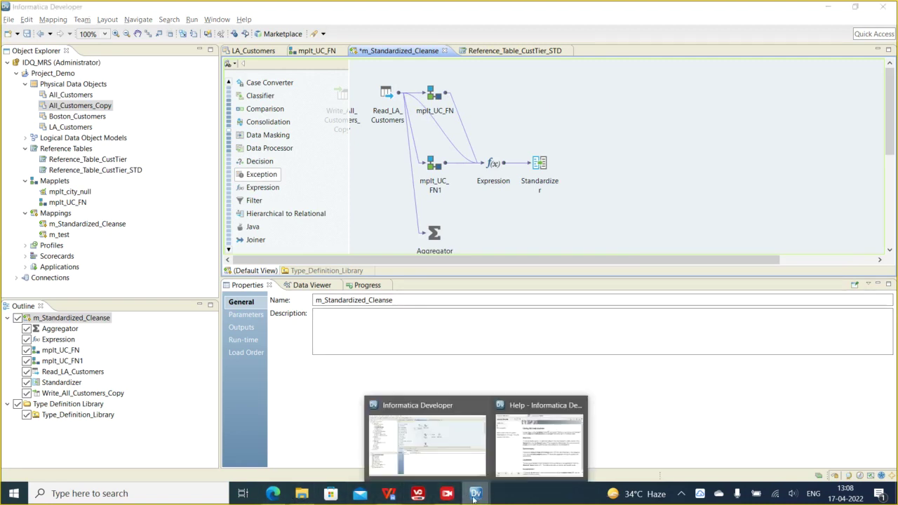
# - Minimize the Developer help window and switch to the Informatica Analyst login page in Edge
pyautogui.click(535, 449)
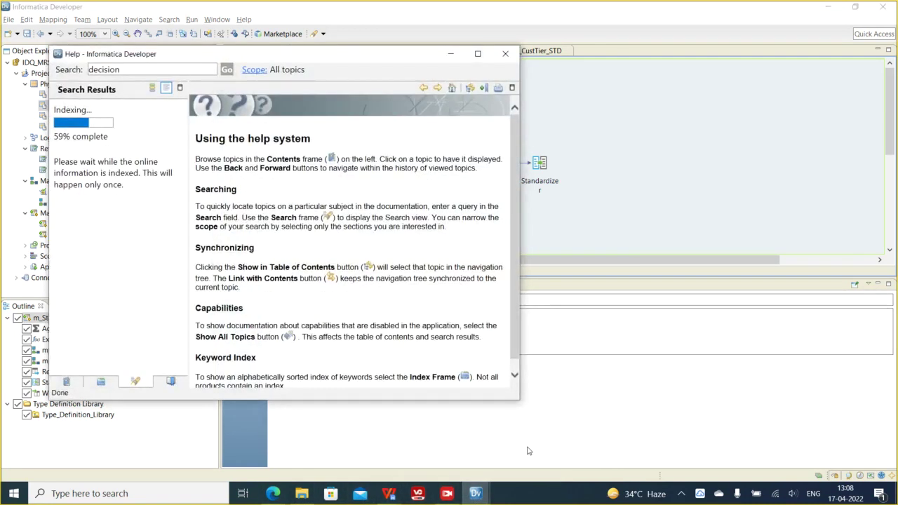
pyautogui.click(450, 54)
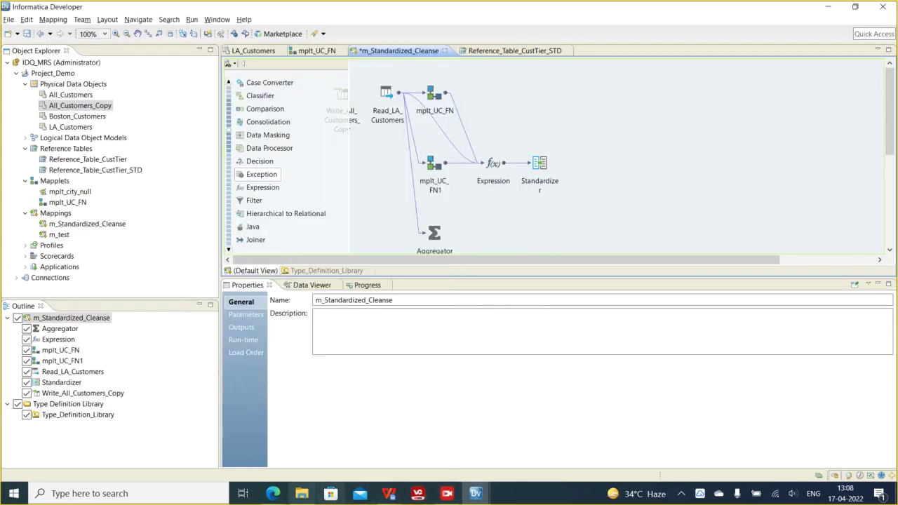
pyautogui.click(273, 494)
pyautogui.click(211, 439)
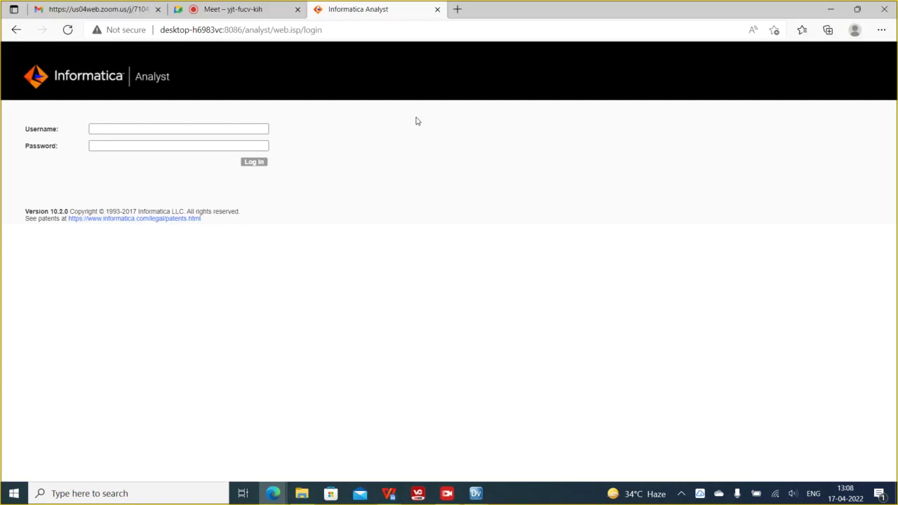
# - Sign in to Informatica Analyst with the administrator user name and its password
pyautogui.click(158, 127)
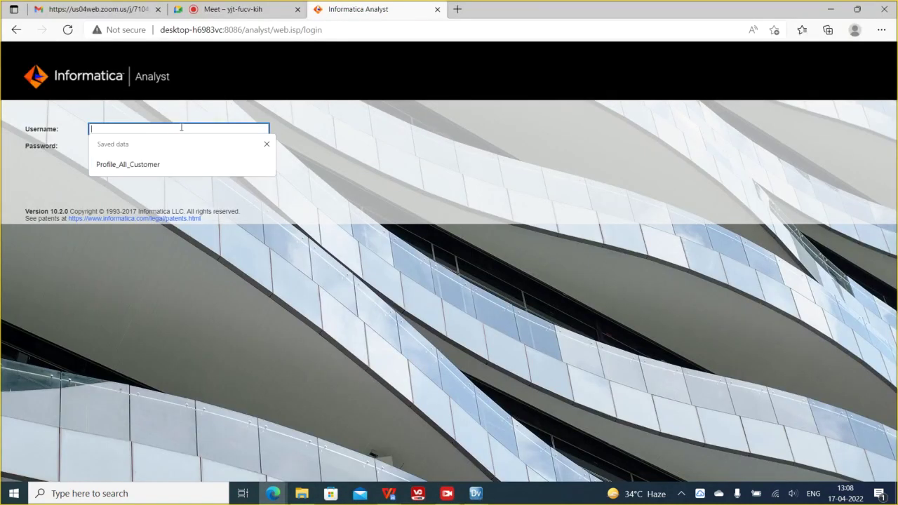
pyautogui.write('Administrator')
pyautogui.press('Tab')
pyautogui.write('a')
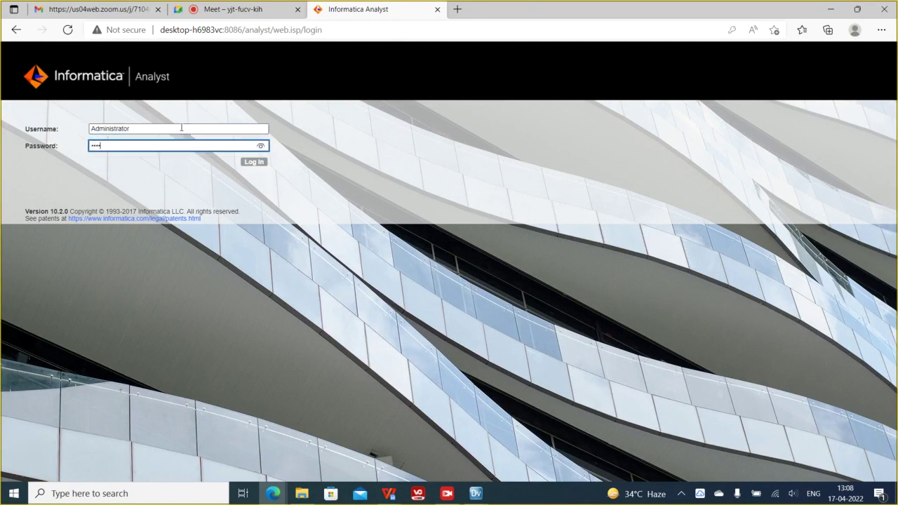
pyautogui.write('dmin')
pyautogui.press('Return')
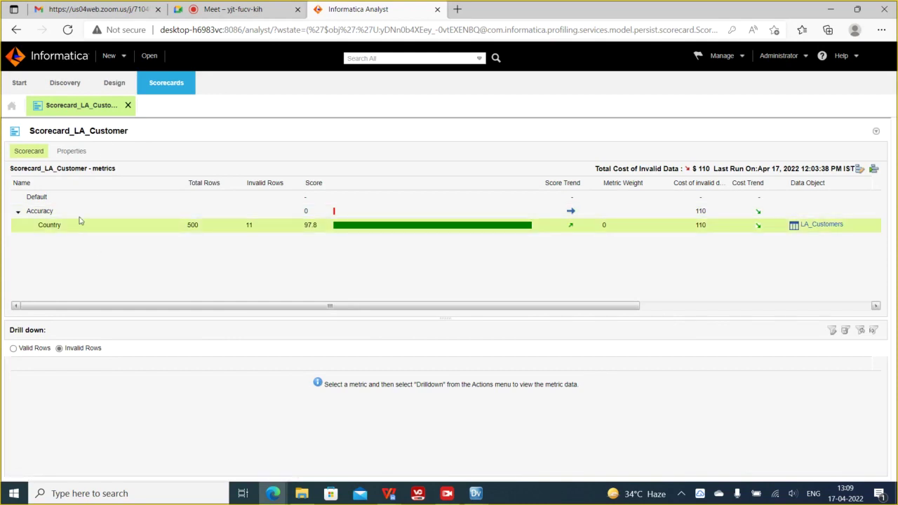
# - Browse the asset library's Profiles and open Profile_LA_Customers
pyautogui.click(147, 58)
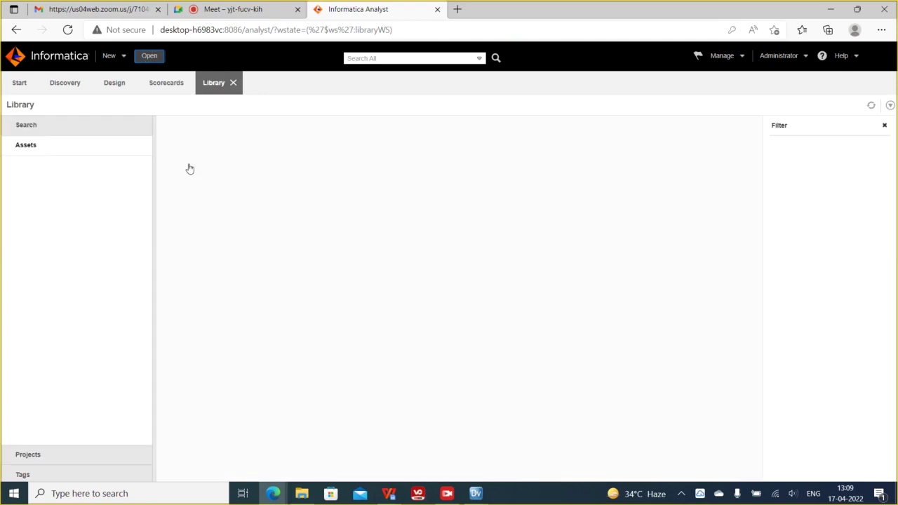
pyautogui.click(44, 196)
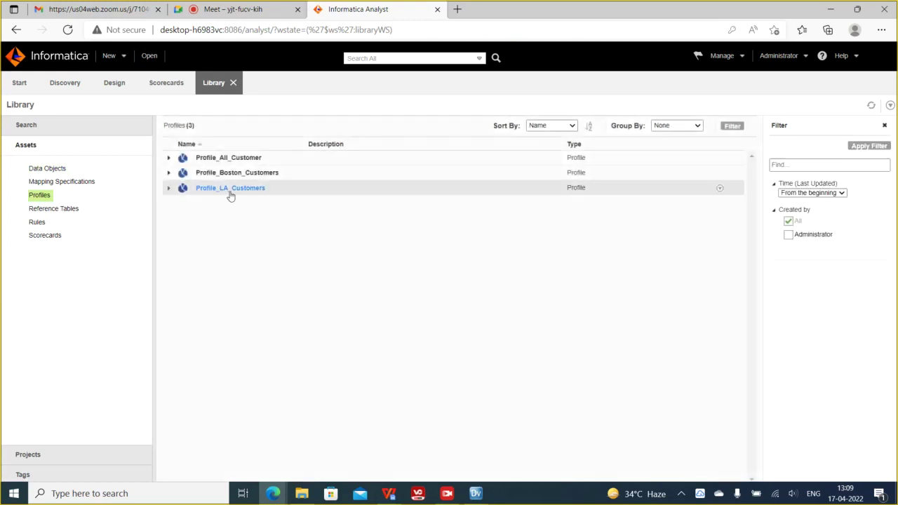
pyautogui.click(233, 189)
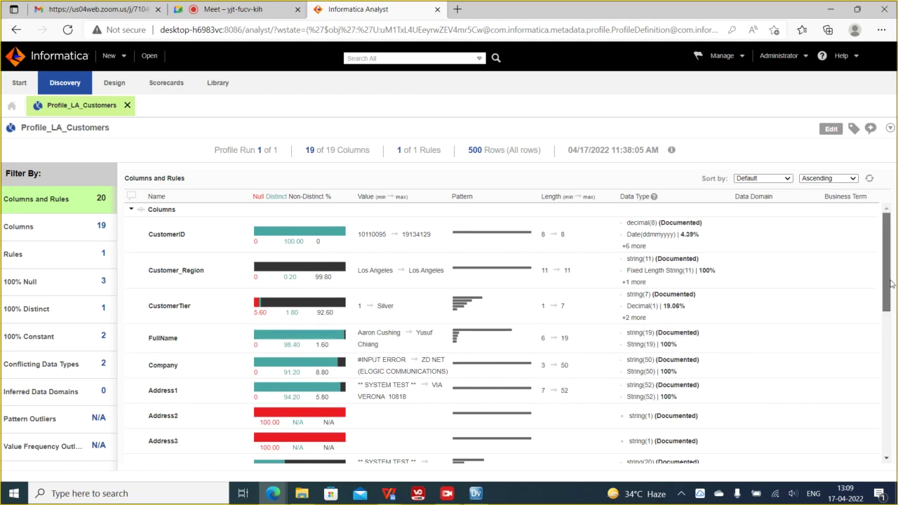
# - Drill into Rule_Zip_LengthCheck results (411 ones, 89 zeros), then minimize the browser
pyautogui.scroll(-2, 893, 284)
pyautogui.scroll(-3, 895, 435)
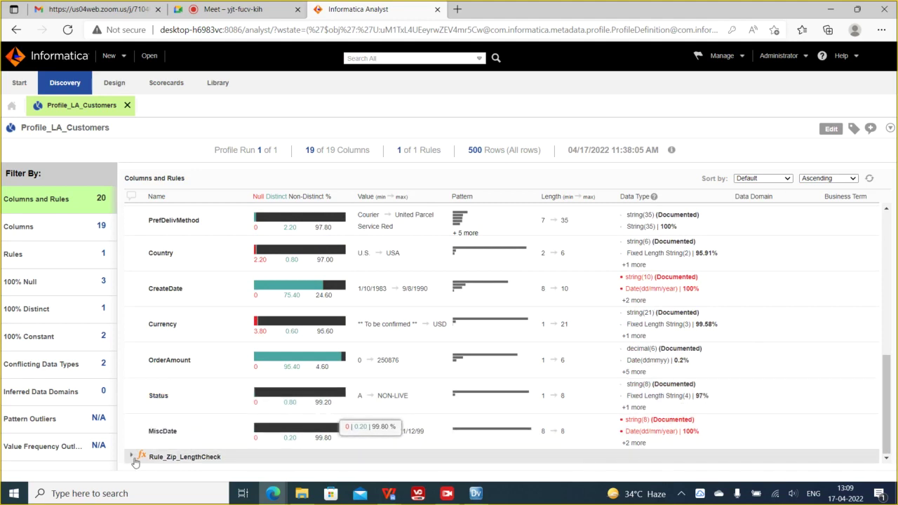
pyautogui.click(132, 457)
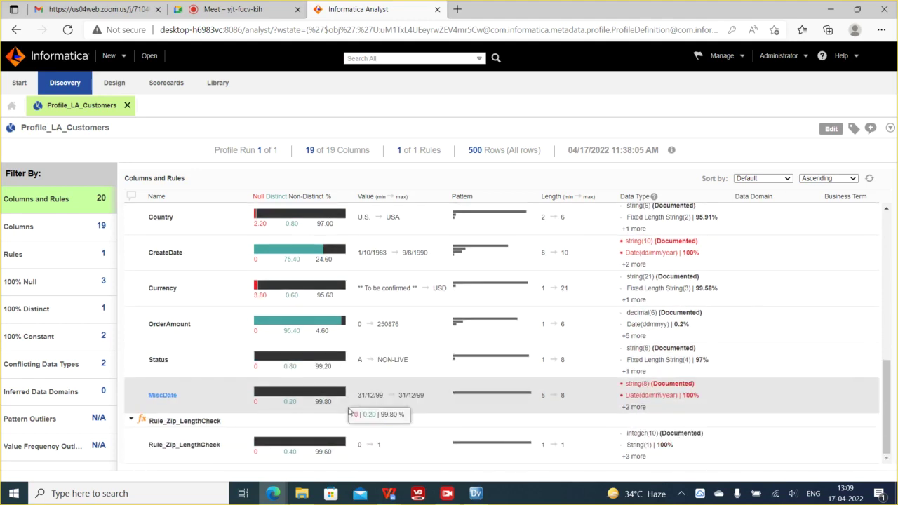
pyautogui.click(194, 447)
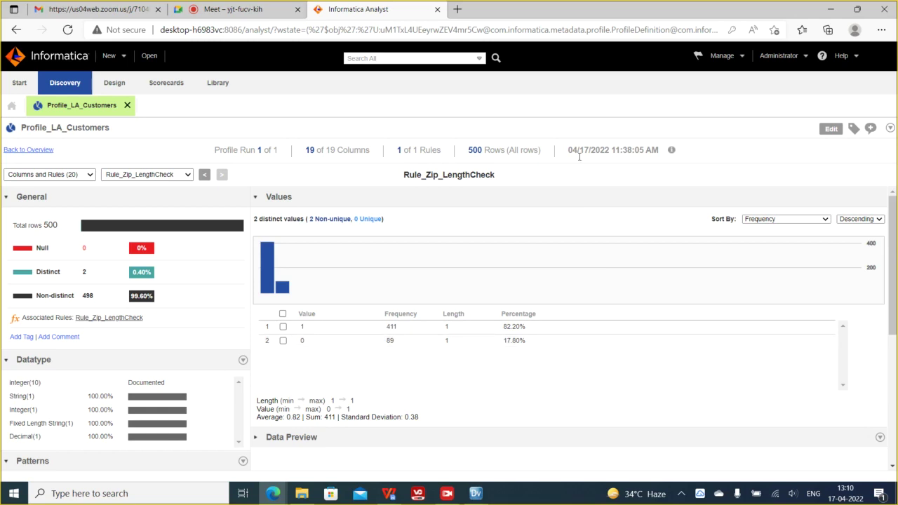
pyautogui.click(825, 9)
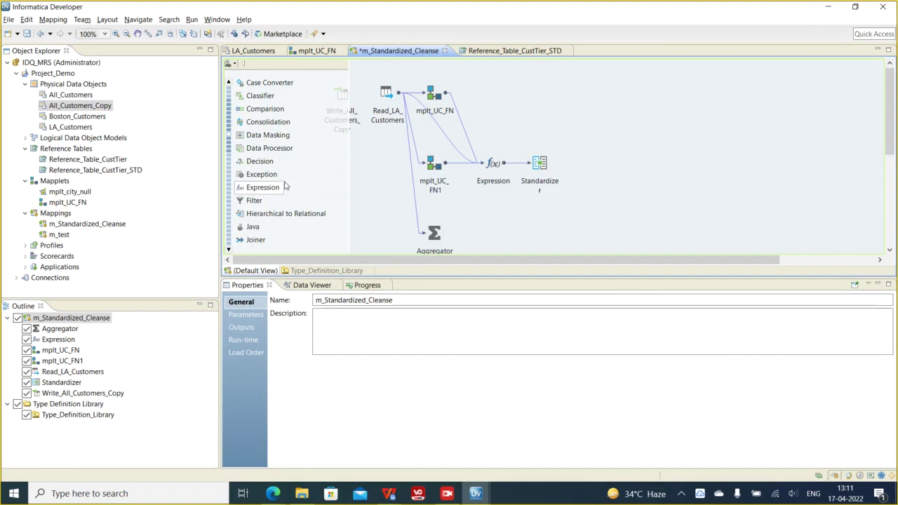
# - Drop a Filter onto the mapping, link Read_LA_Customers' Country port to it, and open its condition
pyautogui.moveTo(258, 202); pyautogui.dragTo(570, 205)
pyautogui.scroll(-2, 491, 175)
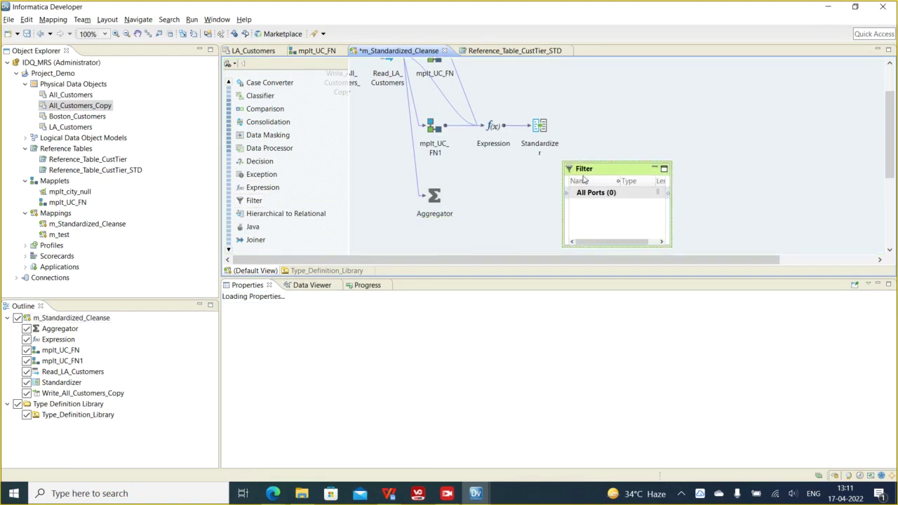
pyautogui.scroll(2, 459, 172)
pyautogui.click(388, 97)
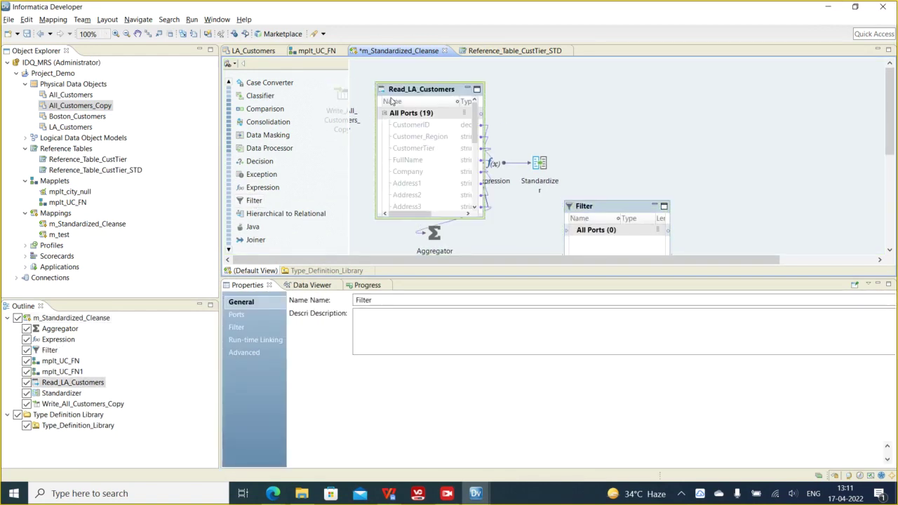
pyautogui.scroll(-3, 420, 189)
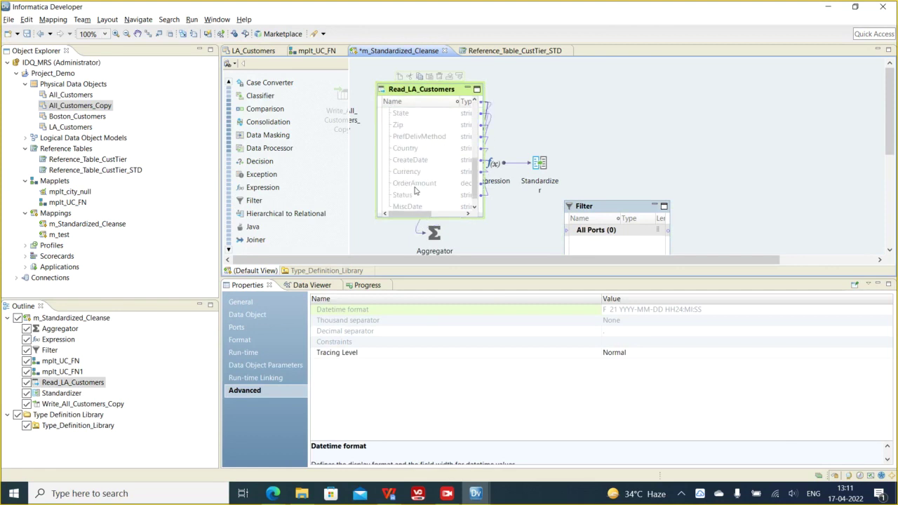
pyautogui.scroll(2, 410, 174)
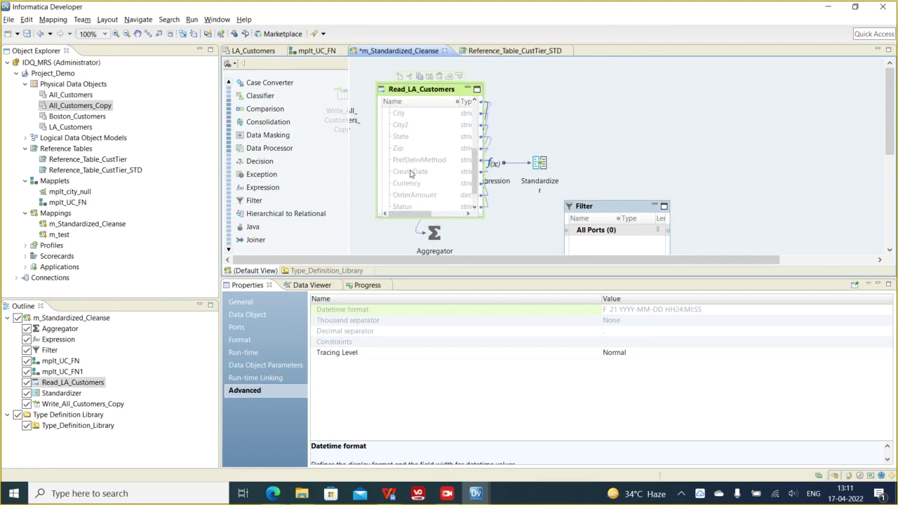
pyautogui.moveTo(413, 174); pyautogui.dragTo(600, 207)
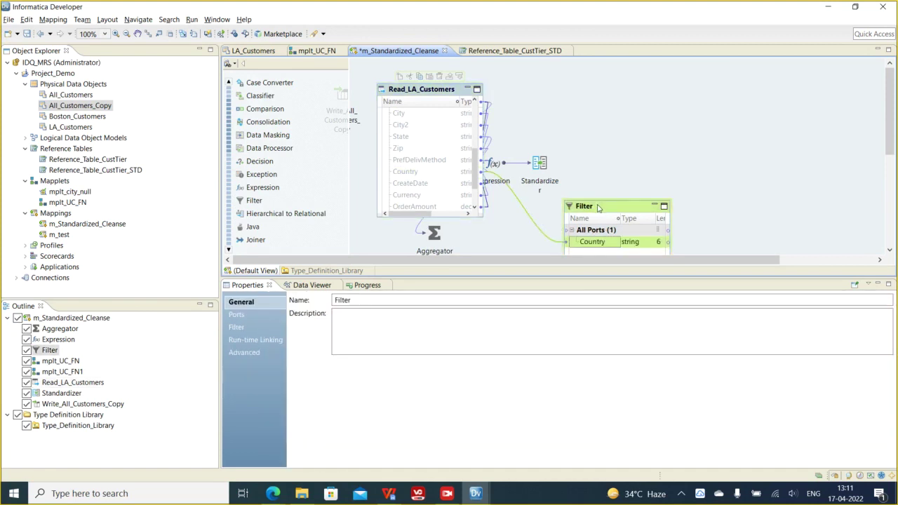
pyautogui.click(250, 327)
# - Replace the Filter's default TRUE condition with Country ='US'
pyautogui.moveTo(464, 342); pyautogui.dragTo(370, 329)
pyautogui.press('Delete')
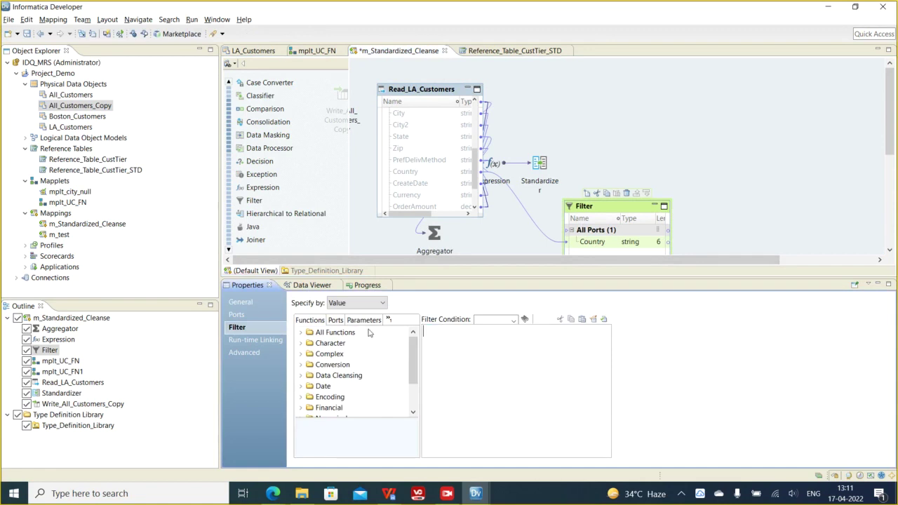
pyautogui.click(336, 320)
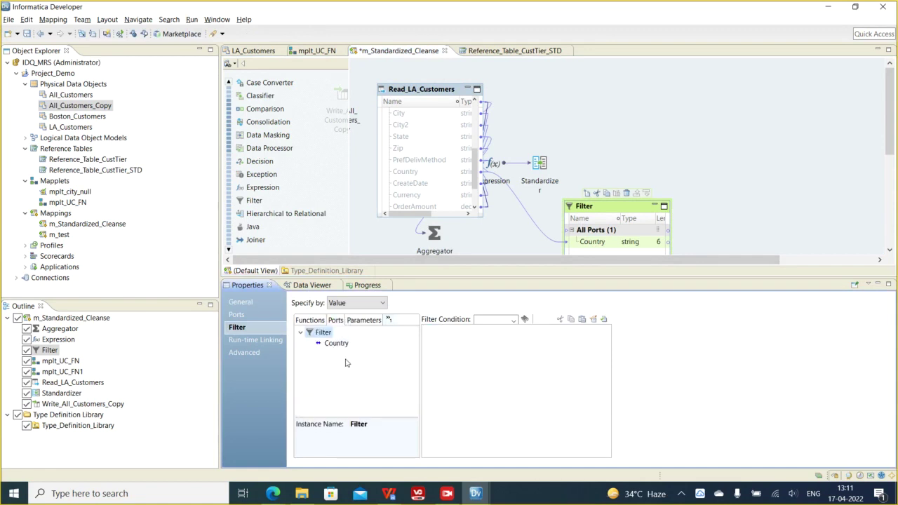
pyautogui.moveTo(345, 351); pyautogui.dragTo(507, 364)
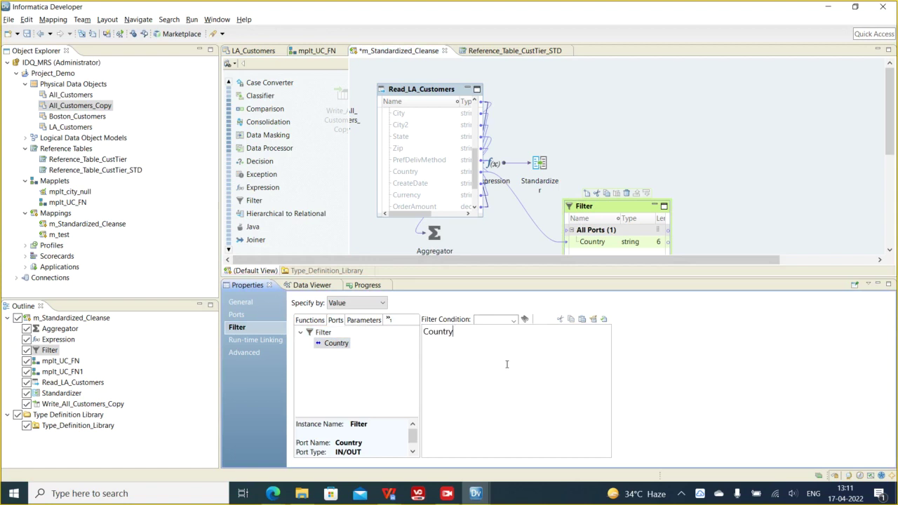
pyautogui.write("='US")
pyautogui.hotkey('ctrl', 'a')
pyautogui.click(493, 341)
# - Drag a Router transformation from the palette onto the mapping canvas
pyautogui.scroll(-2, 314, 221)
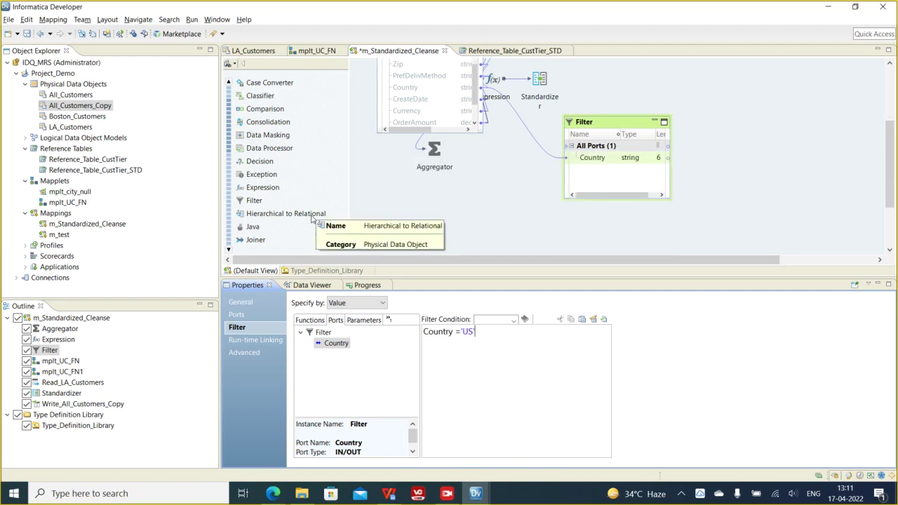
pyautogui.scroll(-1, 312, 218)
pyautogui.scroll(2, 311, 218)
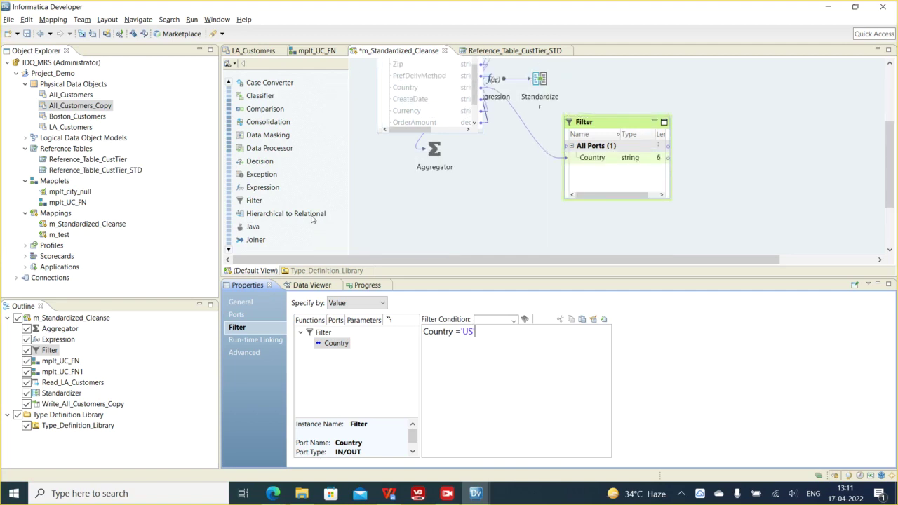
pyautogui.scroll(1, 291, 163)
pyautogui.click(298, 163)
pyautogui.scroll(-2, 301, 162)
pyautogui.scroll(1, 303, 165)
pyautogui.scroll(-2, 299, 167)
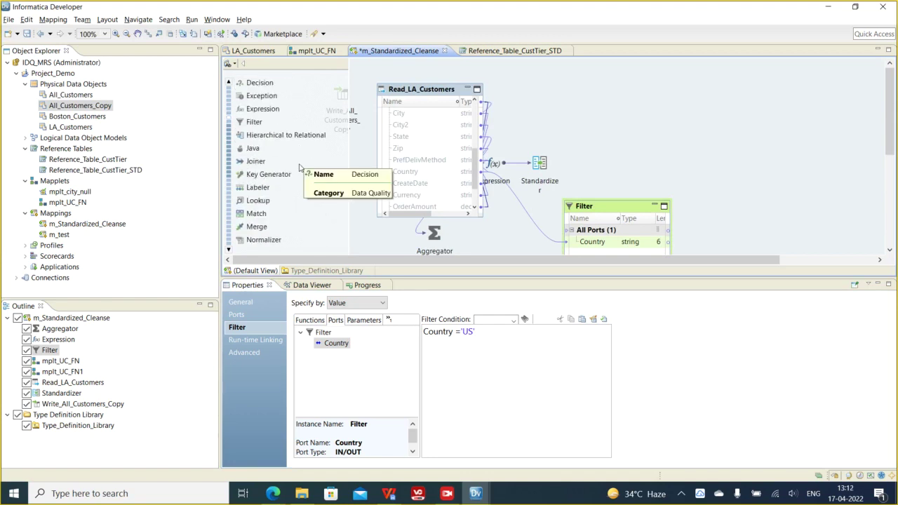
pyautogui.scroll(-2, 268, 164)
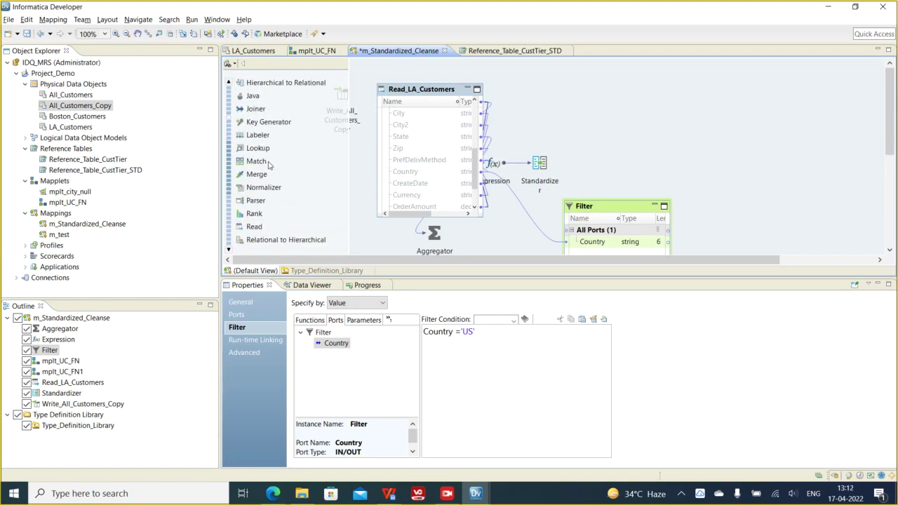
pyautogui.scroll(-2, 268, 165)
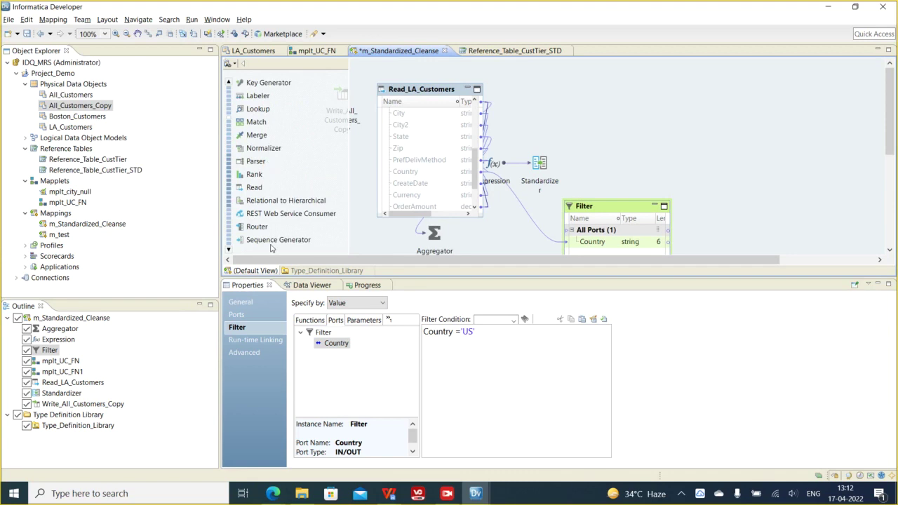
pyautogui.moveTo(256, 228); pyautogui.dragTo(629, 115)
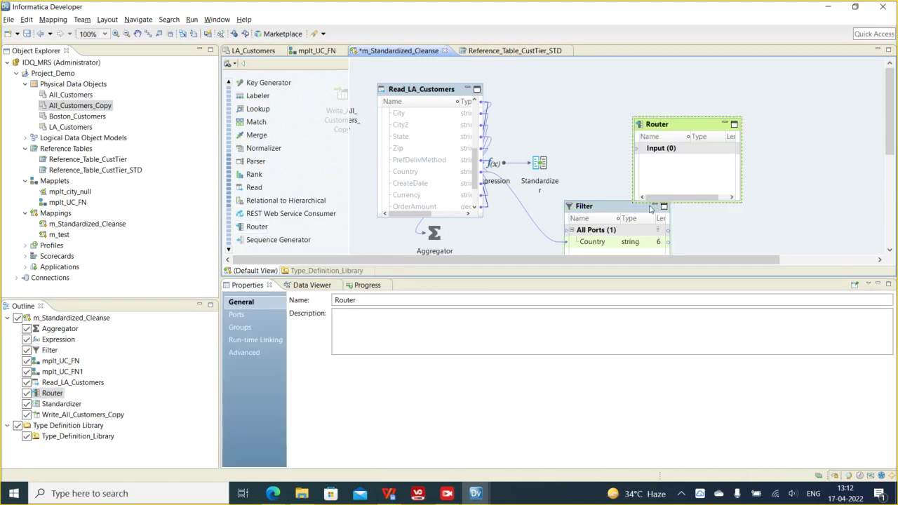
# - Collapse the Filter to an icon, move the Router up, and link Country into its Input group
pyautogui.click(655, 206)
pyautogui.moveTo(660, 138); pyautogui.dragTo(625, 102)
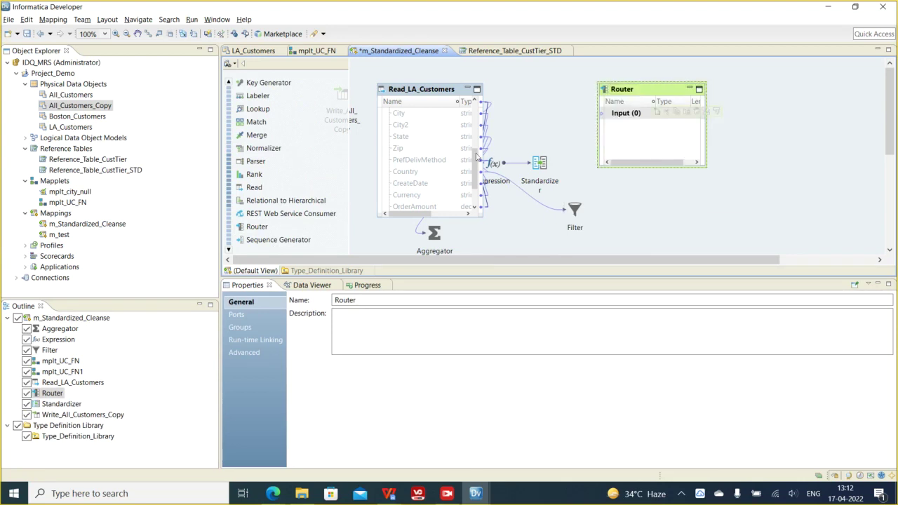
pyautogui.moveTo(407, 176); pyautogui.dragTo(644, 121)
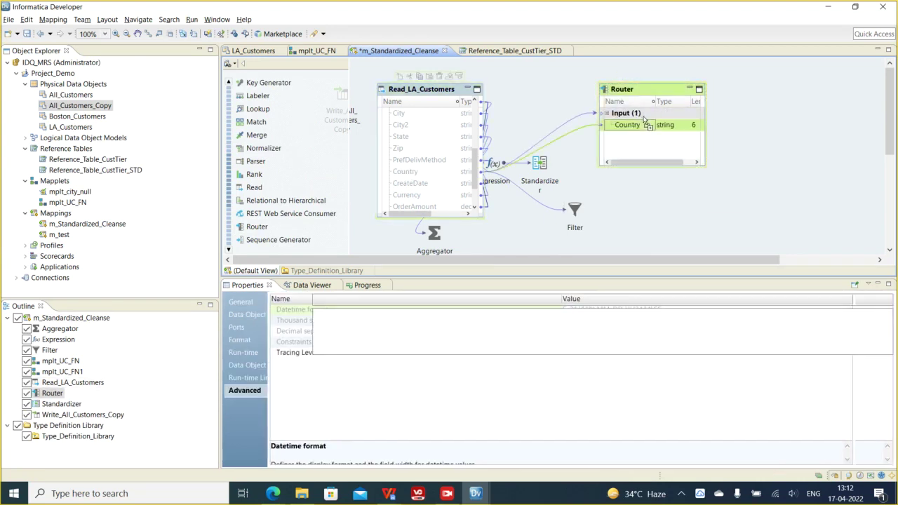
pyautogui.click(635, 126)
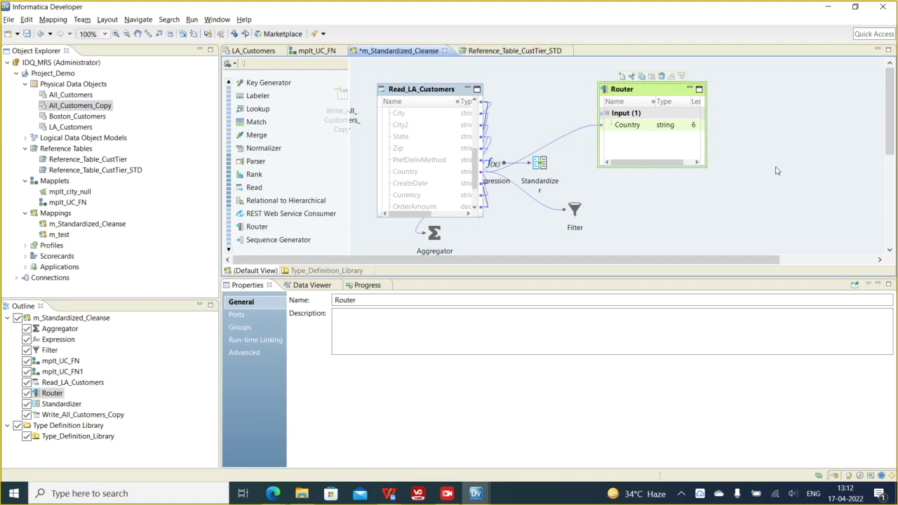
pyautogui.moveTo(624, 92)
# - Add a new Router output group named US
pyautogui.click(241, 327)
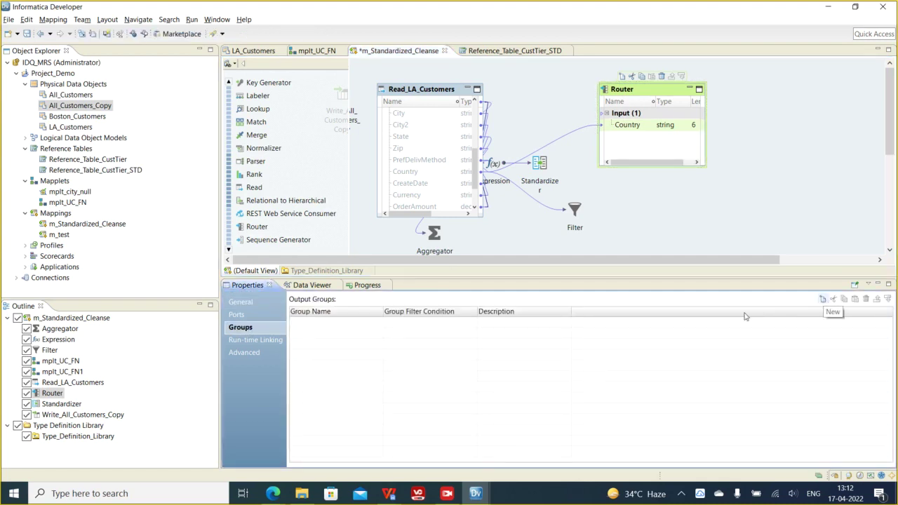
pyautogui.click(254, 315)
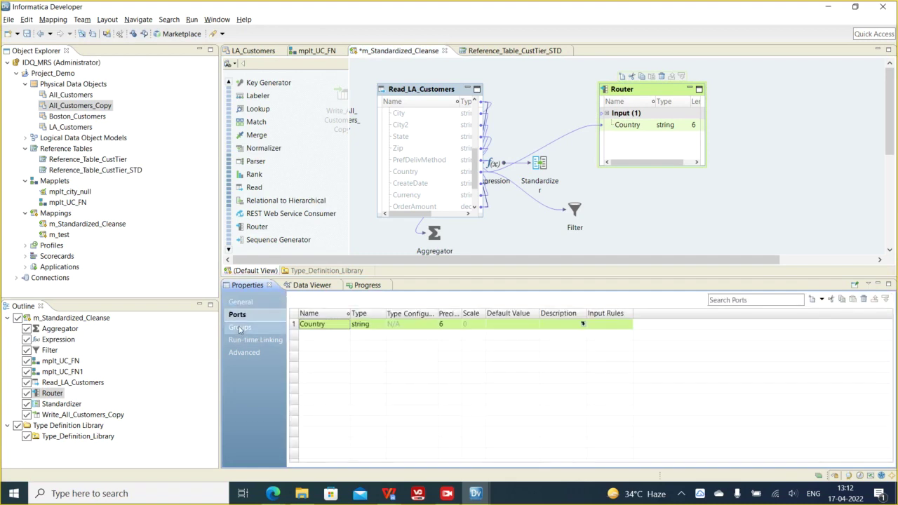
pyautogui.click(240, 328)
pyautogui.click(822, 299)
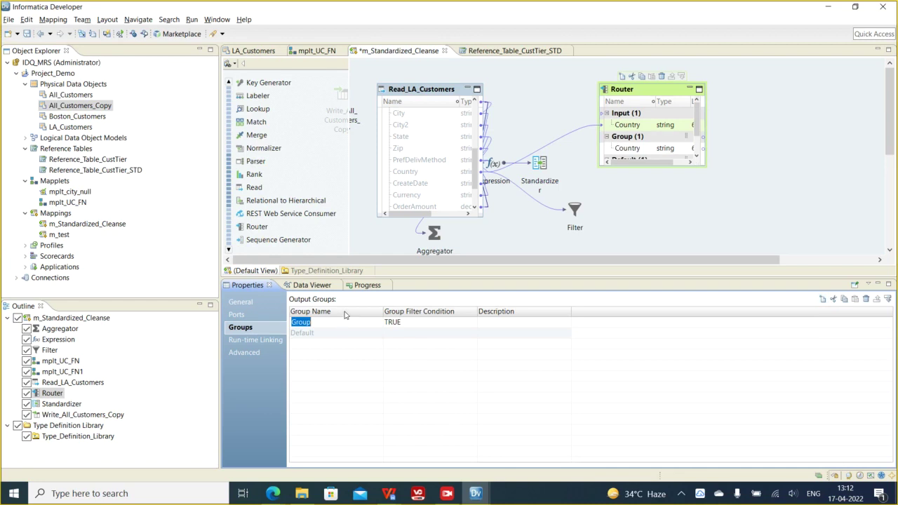
pyautogui.write('C')
pyautogui.write('S')
pyautogui.click(417, 327)
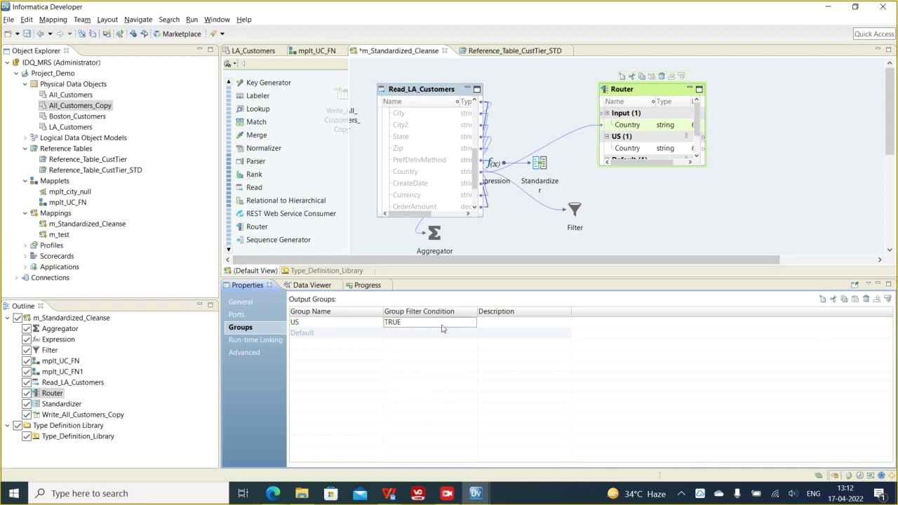
# - Give the US group the validated condition Country = 'US', then add a second output group
pyautogui.click(472, 323)
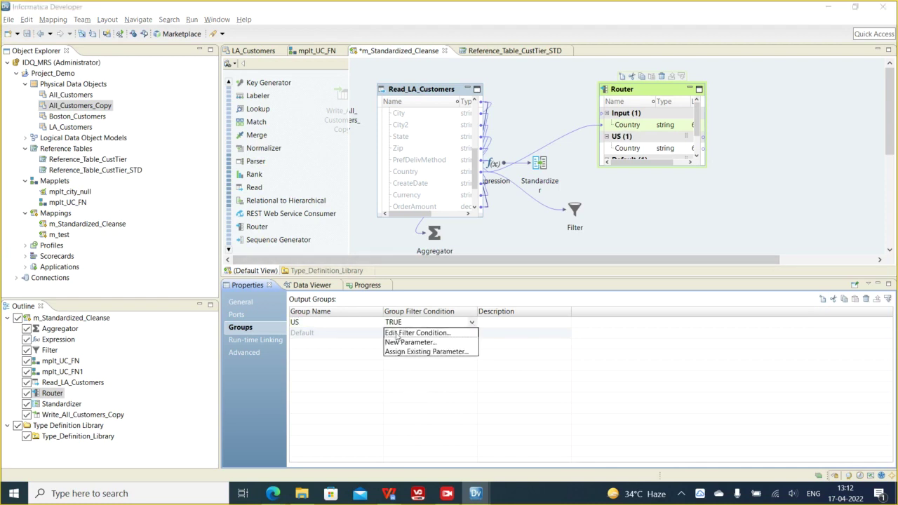
pyautogui.click(418, 334)
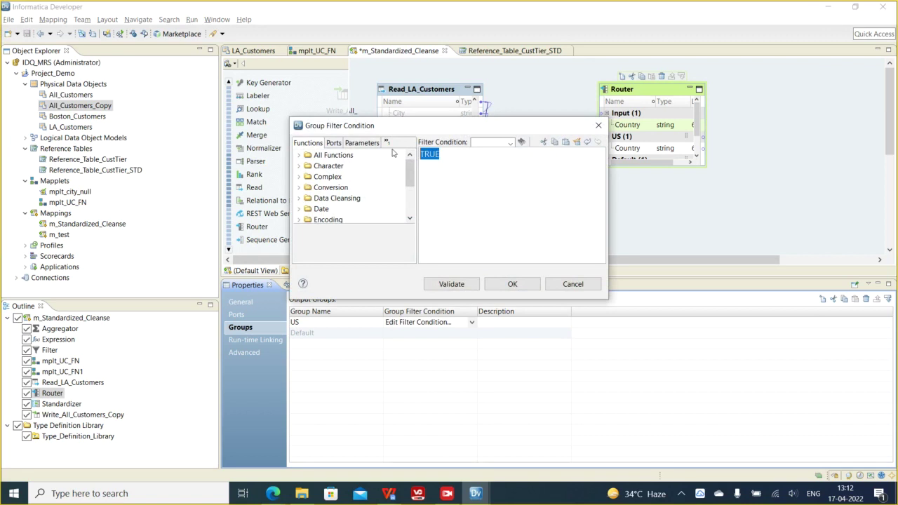
pyautogui.click(334, 143)
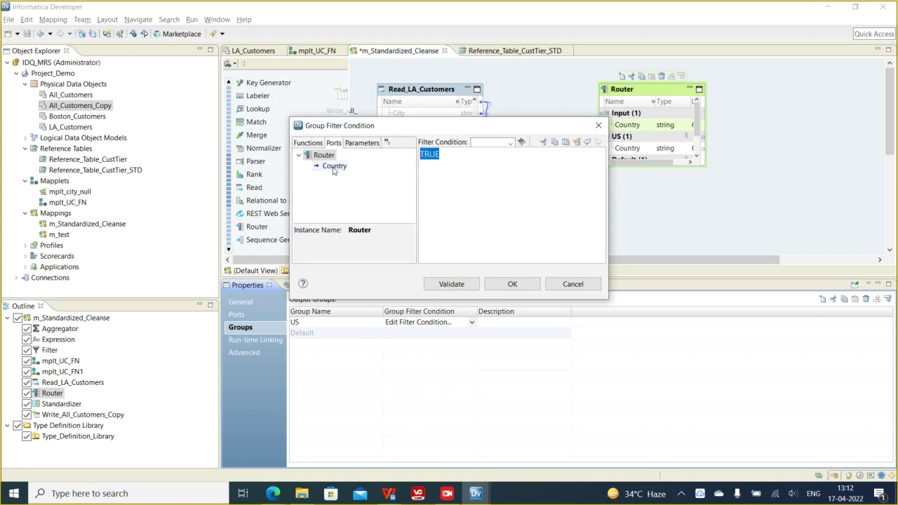
pyautogui.doubleClick(334, 165)
pyautogui.write("= 'US")
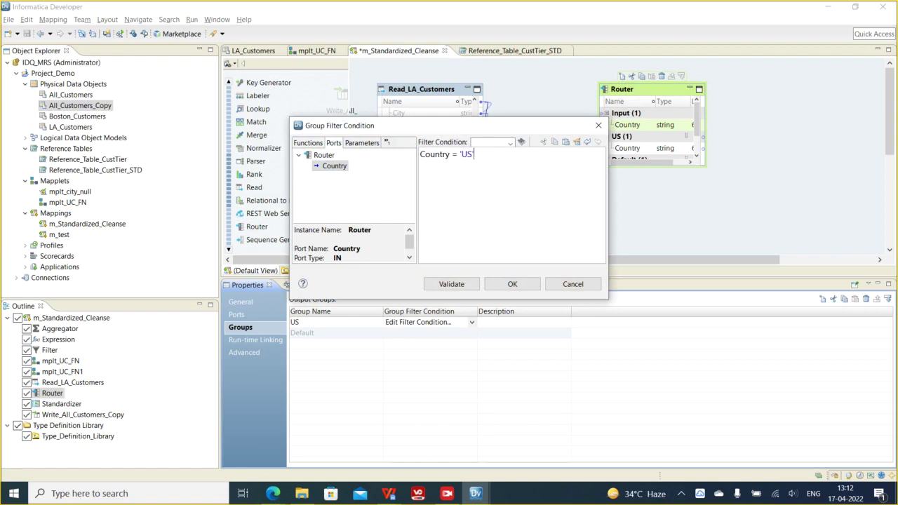
pyautogui.click(476, 285)
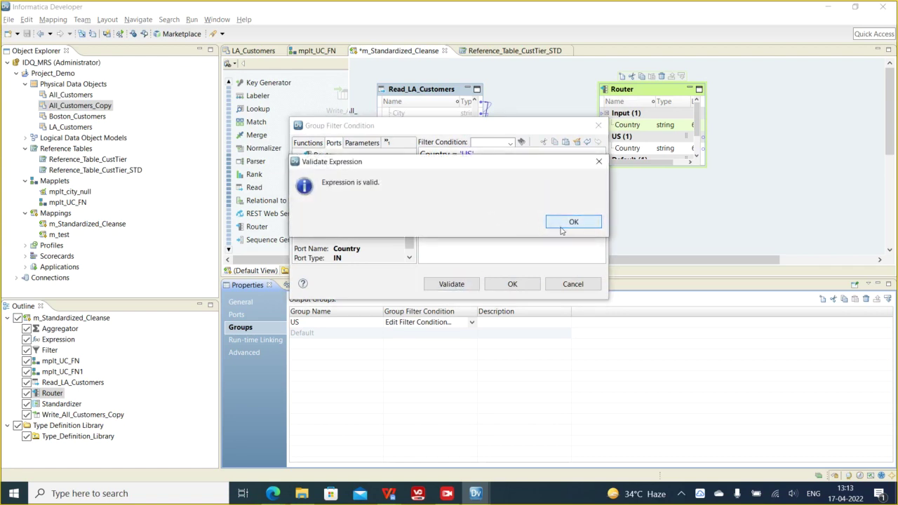
pyautogui.click(574, 224)
pyautogui.click(514, 283)
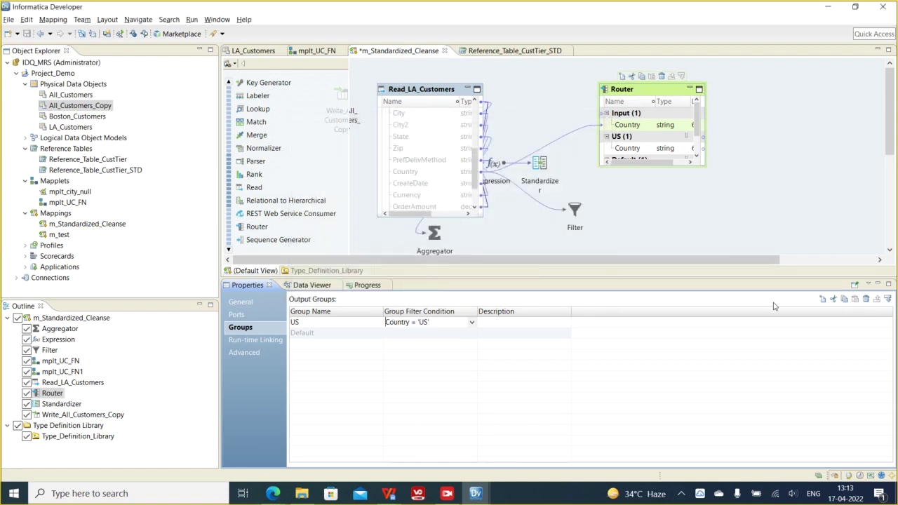
pyautogui.click(822, 299)
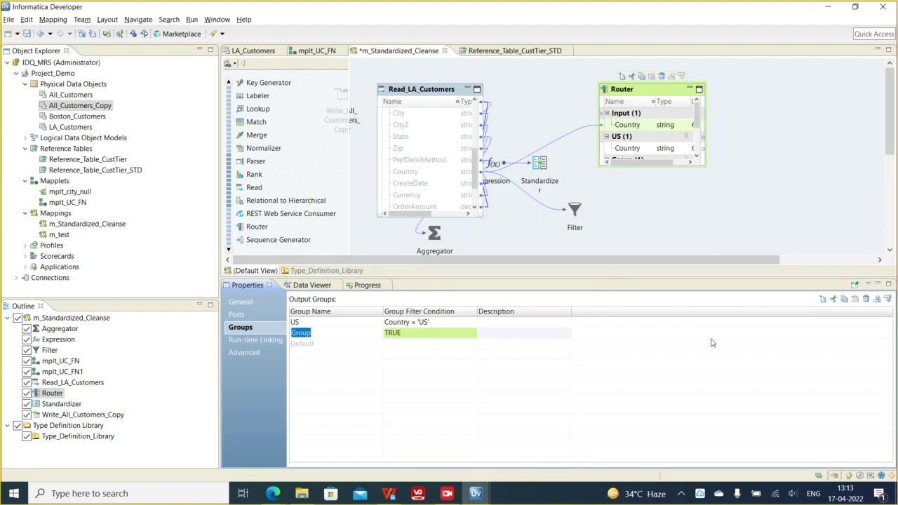
pyautogui.write('USA_dot')
# - Rename the second Router group from U.S.A. to USA_dot after the invalid-character error
pyautogui.click(456, 332)
pyautogui.click(515, 288)
pyautogui.moveTo(349, 337); pyautogui.dragTo(275, 334)
pyautogui.write('U')
pyautogui.click(431, 336)
# - Replace USA_dot's TRUE placeholder filter condition with the Country port
pyautogui.click(458, 334)
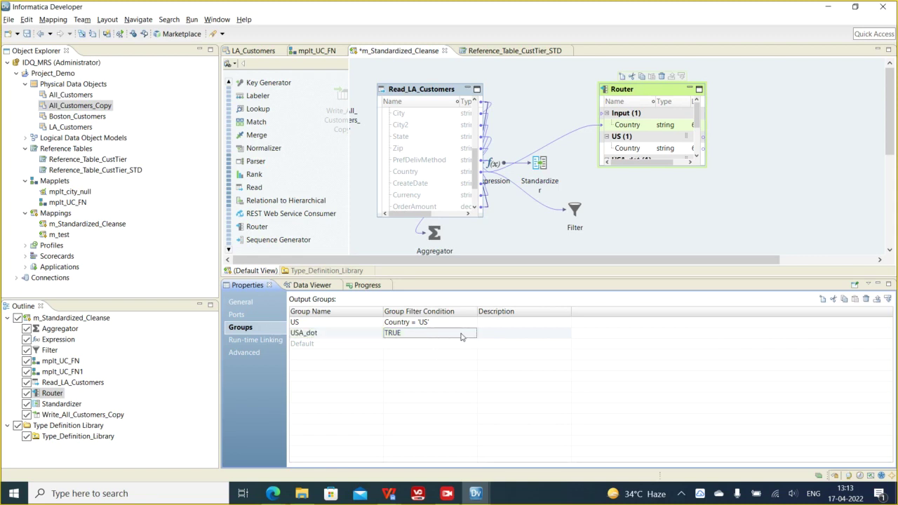
pyautogui.click(472, 335)
pyautogui.click(433, 344)
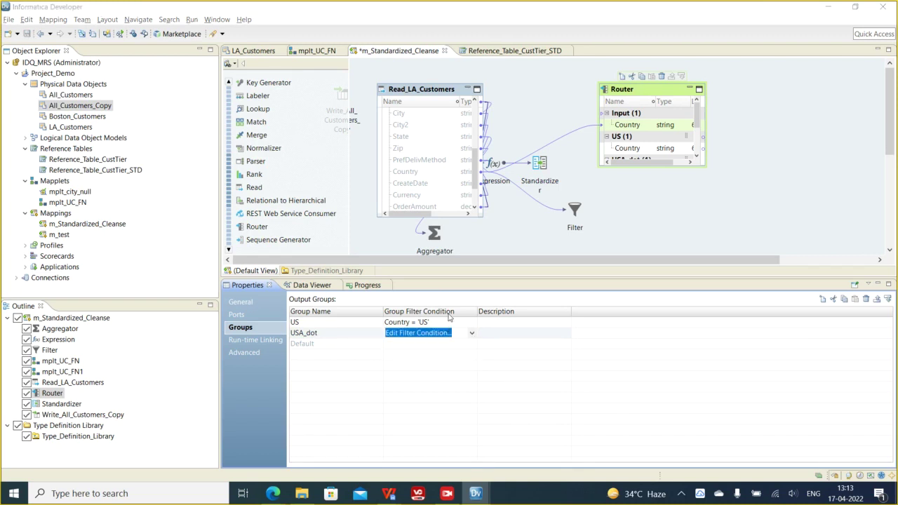
pyautogui.moveTo(477, 162); pyautogui.dragTo(357, 144)
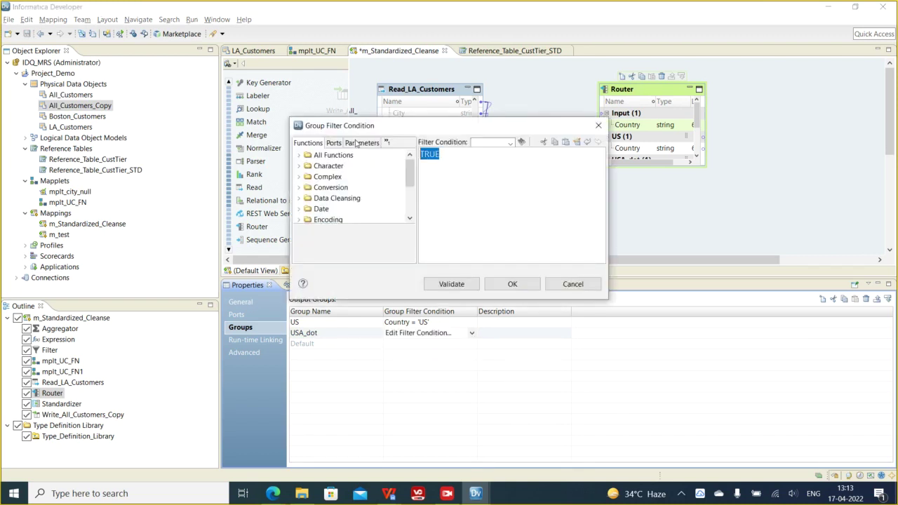
pyautogui.click(333, 142)
pyautogui.doubleClick(334, 166)
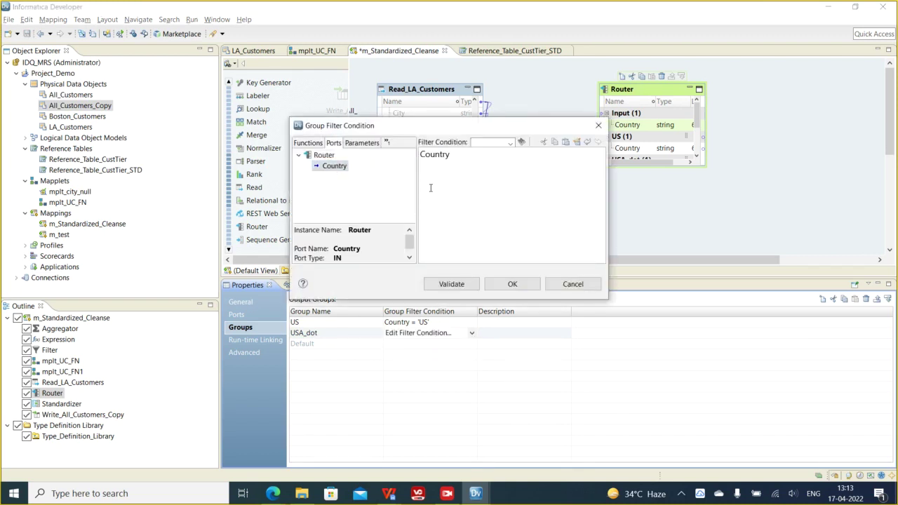
# - Validate and apply USA_dot's condition Country = 'U.S.A.'
pyautogui.click(453, 283)
pyautogui.click(572, 223)
pyautogui.click(513, 284)
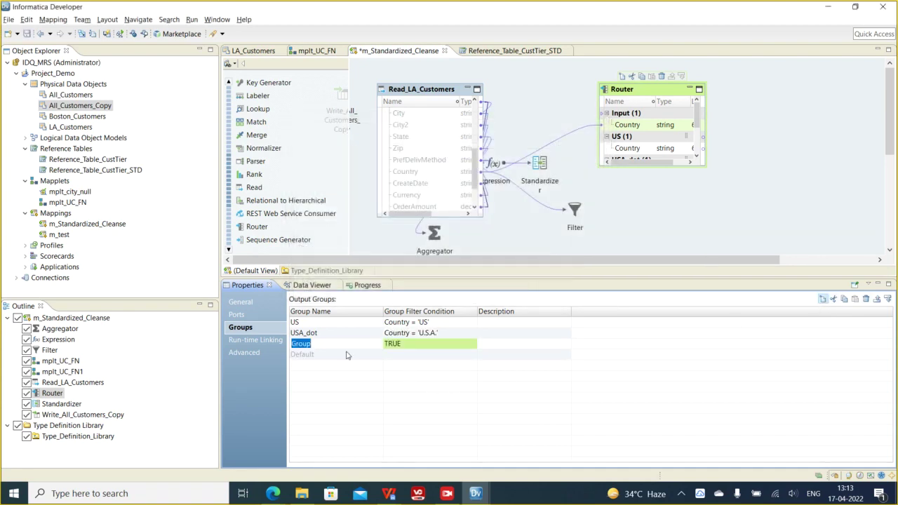
# - Add the third group US_dot with filter condition Country = 'U.S.' and validate it
pyautogui.write('US_dot')
pyautogui.click(456, 346)
pyautogui.click(473, 346)
pyautogui.click(438, 354)
pyautogui.doubleClick(438, 154)
pyautogui.click(334, 143)
pyautogui.doubleClick(334, 167)
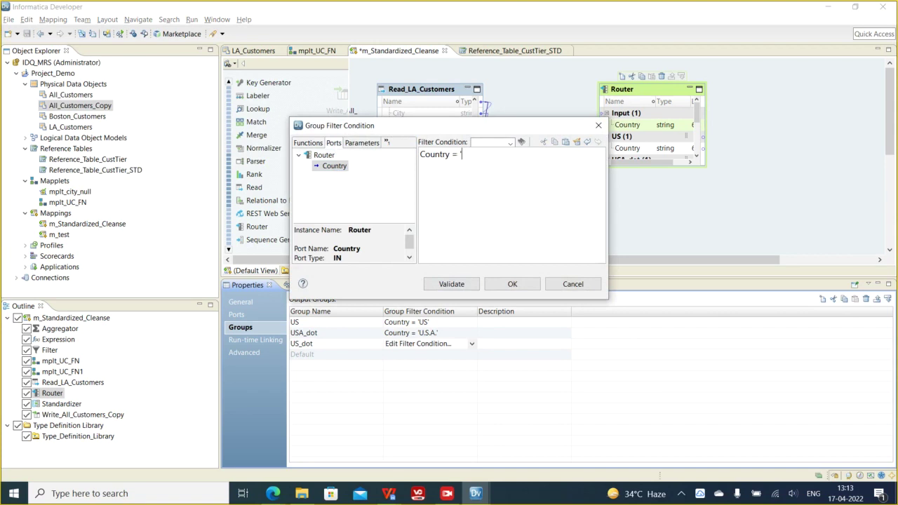
pyautogui.write("= 'U.S")
pyautogui.click(451, 284)
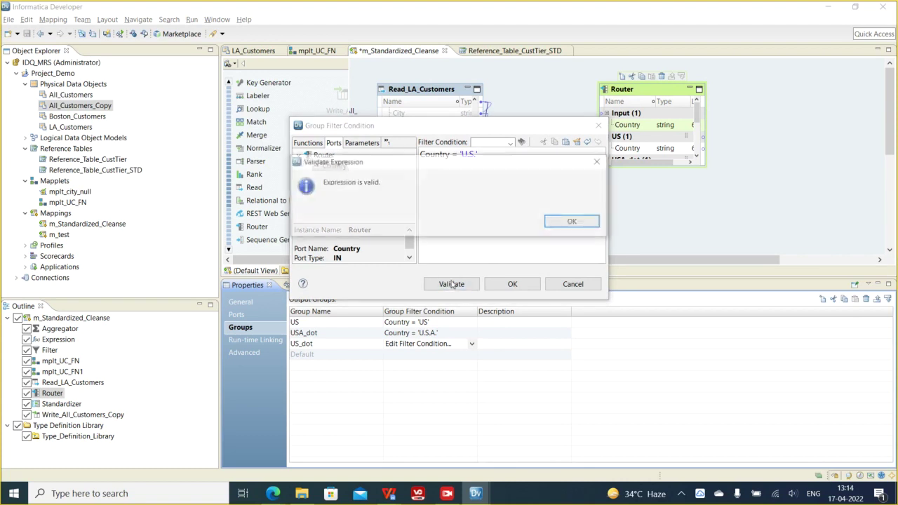
pyautogui.click(574, 225)
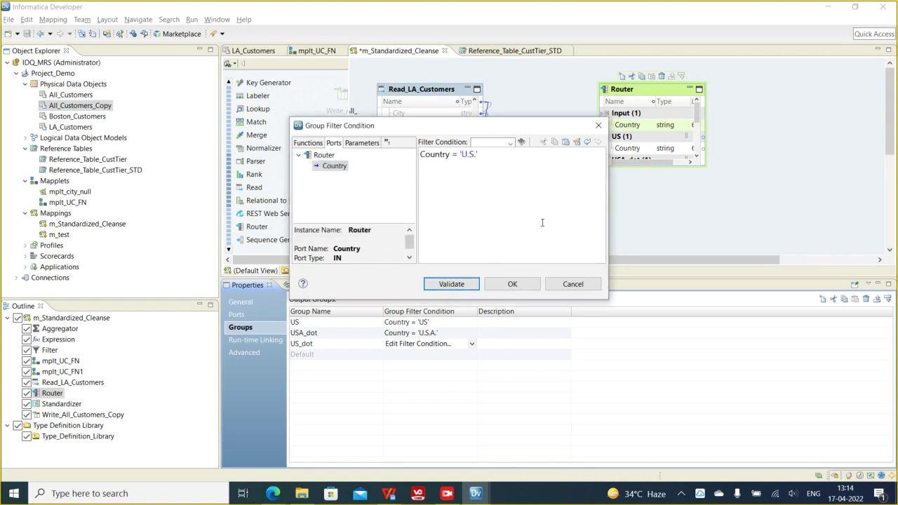
# - Browse All Functions, reading the ABS, FIRST and DEC_BASE64 descriptions
pyautogui.click(308, 143)
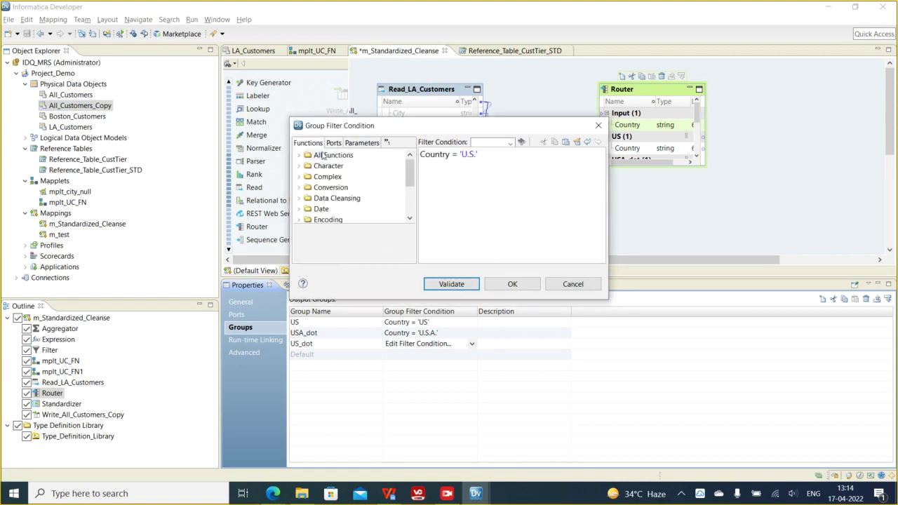
pyautogui.doubleClick(306, 156)
pyautogui.click(340, 179)
pyautogui.scroll(-8, 343, 184)
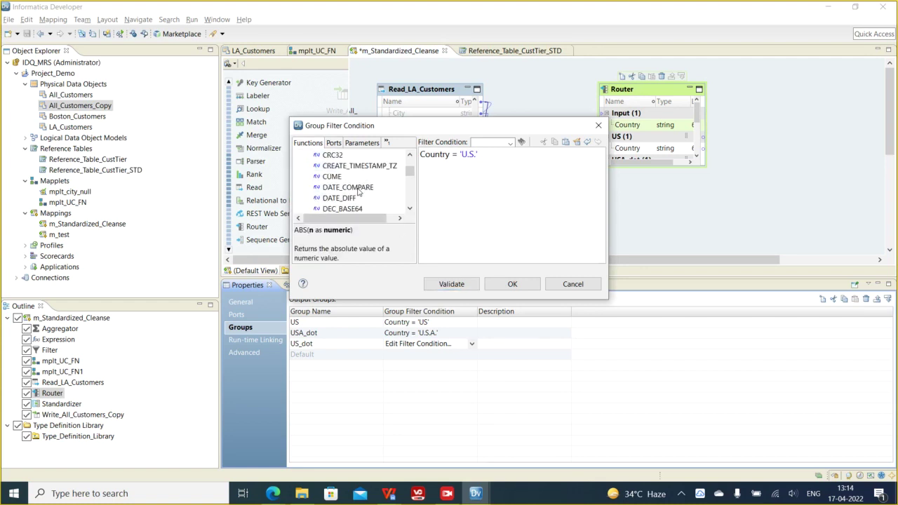
pyautogui.scroll(-1, 357, 191)
pyautogui.click(344, 180)
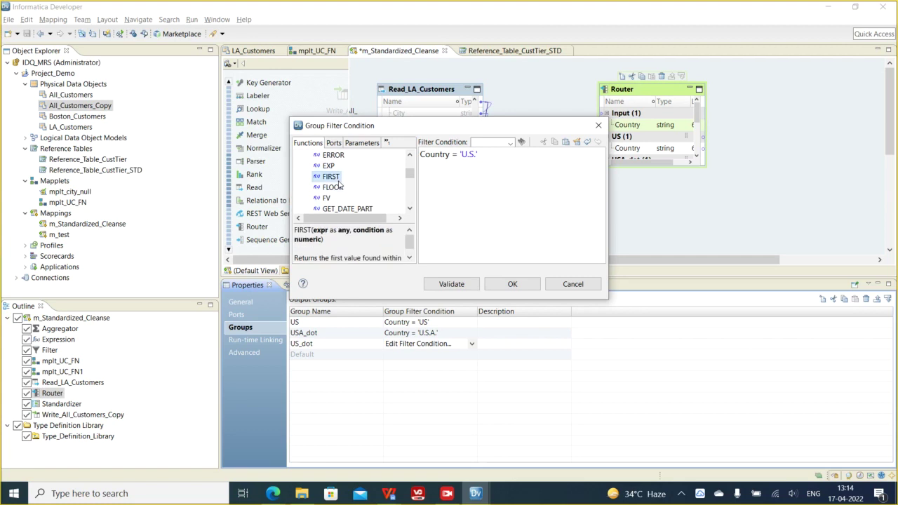
pyautogui.press('l')
pyautogui.press('l')
pyautogui.scroll(-2, 362, 199)
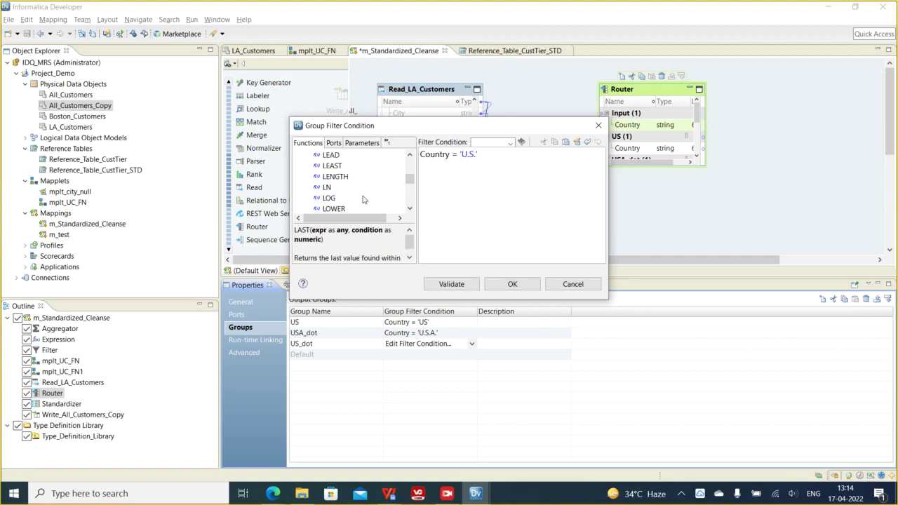
pyautogui.scroll(-5, 362, 199)
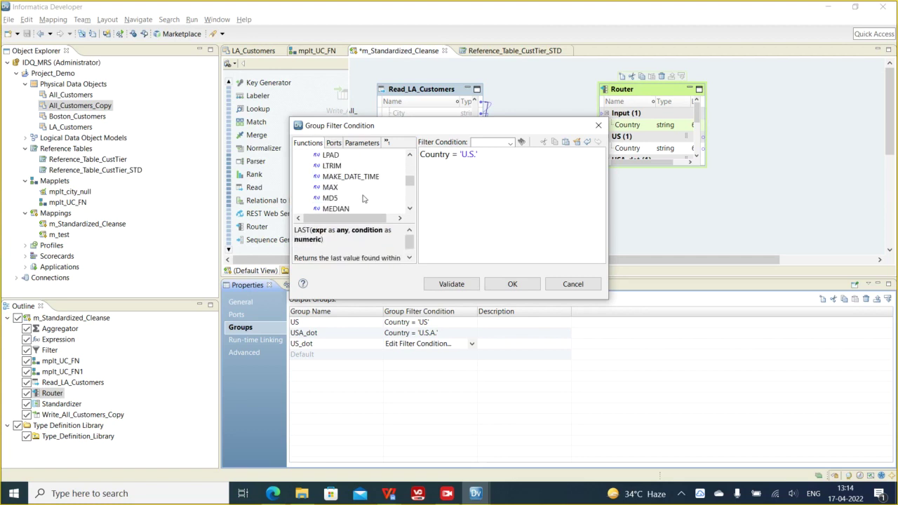
pyautogui.scroll(15, 363, 199)
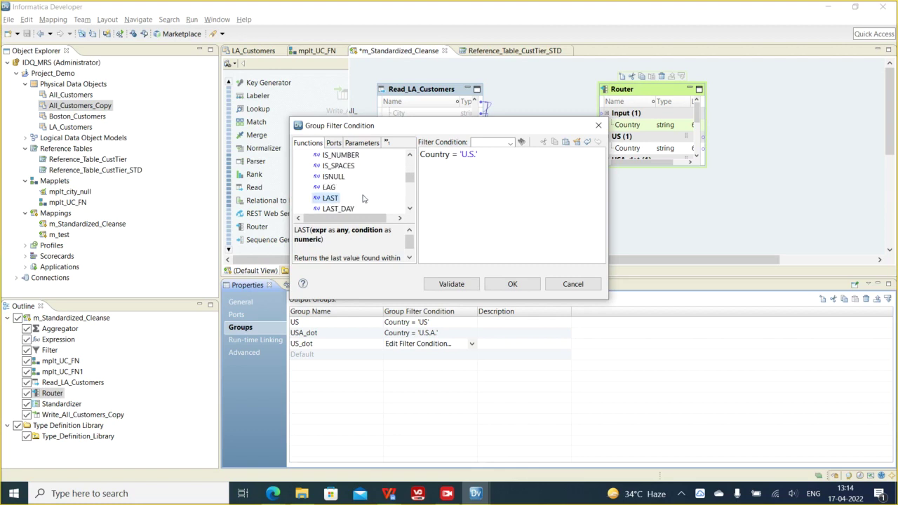
pyautogui.scroll(1, 363, 199)
pyautogui.scroll(-1, 363, 198)
pyautogui.scroll(-5, 363, 198)
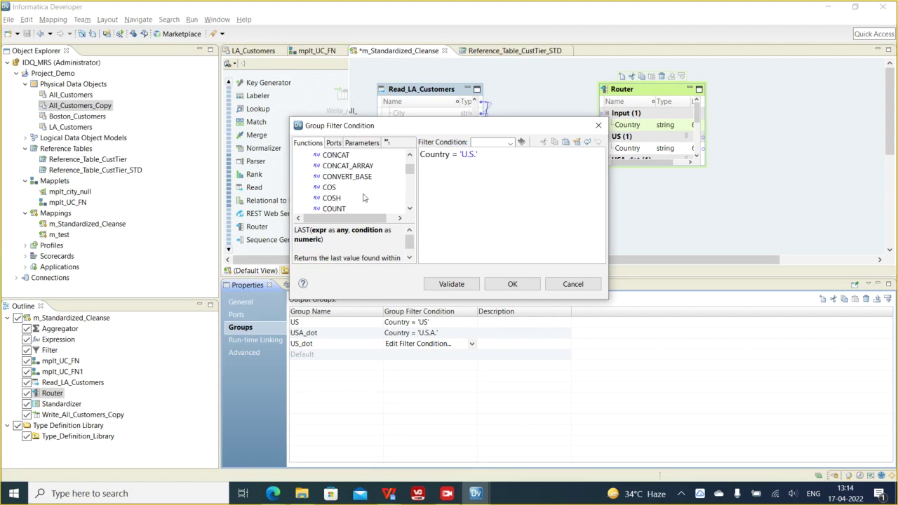
pyautogui.scroll(-3, 363, 198)
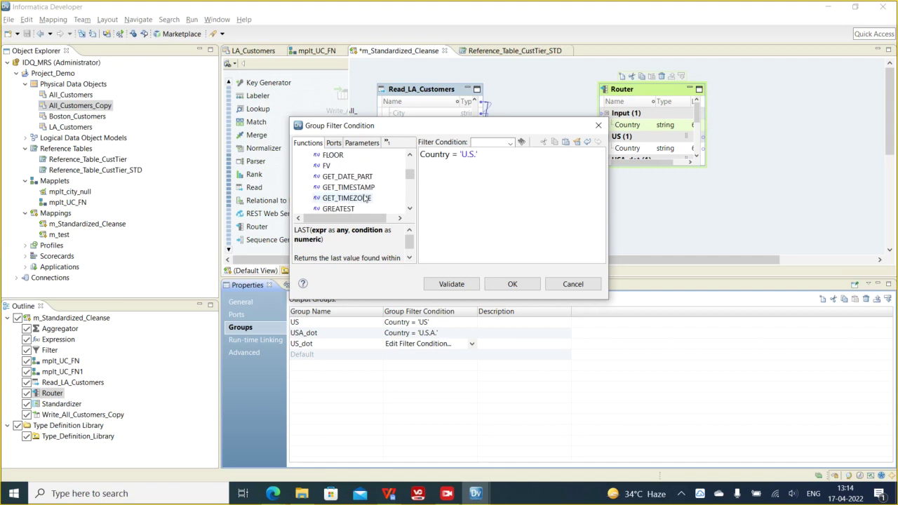
pyautogui.scroll(3, 364, 199)
pyautogui.click(336, 178)
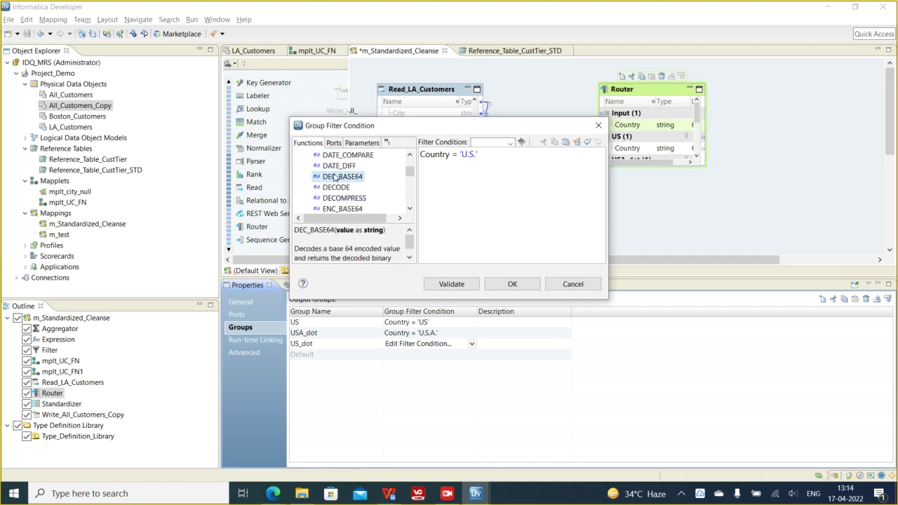
pyautogui.press('l')
pyautogui.scroll(-1, 371, 194)
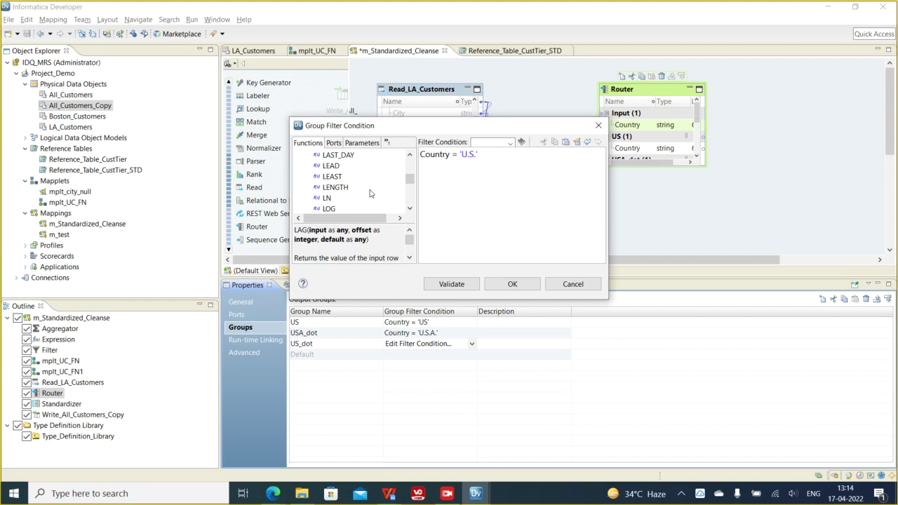
pyautogui.scroll(6, 371, 194)
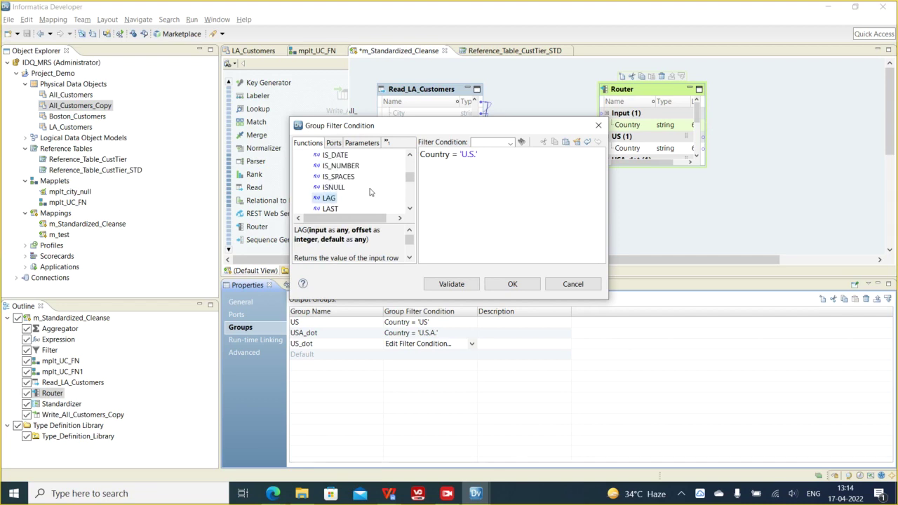
pyautogui.scroll(1, 370, 191)
pyautogui.scroll(-5, 370, 192)
# - Delete the US_dot condition text, leaving the condition empty
pyautogui.moveTo(479, 155); pyautogui.dragTo(396, 148)
pyautogui.write('like')
pyautogui.press('BackSpace')
pyautogui.press('BackSpace')
pyautogui.press('BackSpace')
pyautogui.press('BackSpace')
pyautogui.press('BackSpace')
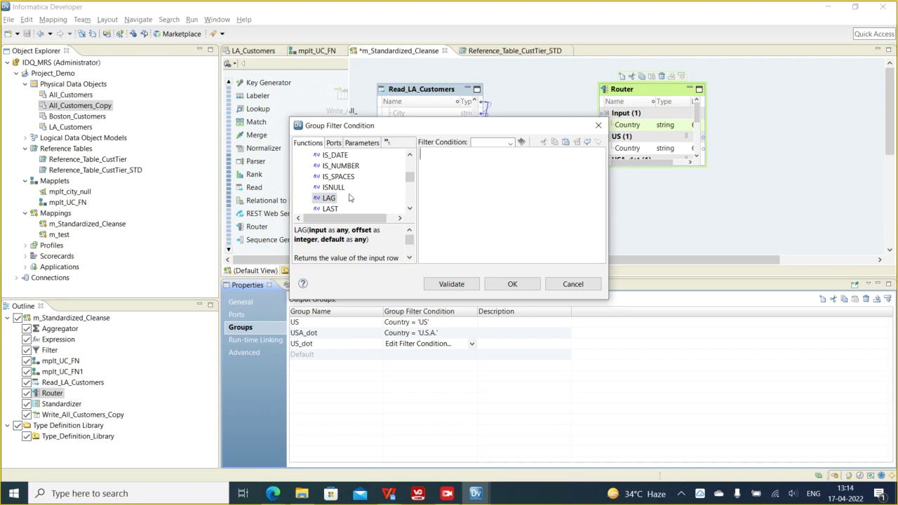
# - Look up SQL_LIKE's syntax, highlighting its name and pattern argument
pyautogui.click(351, 177)
pyautogui.scroll(-1, 351, 179)
pyautogui.scroll(1, 350, 181)
pyautogui.scroll(-8, 352, 180)
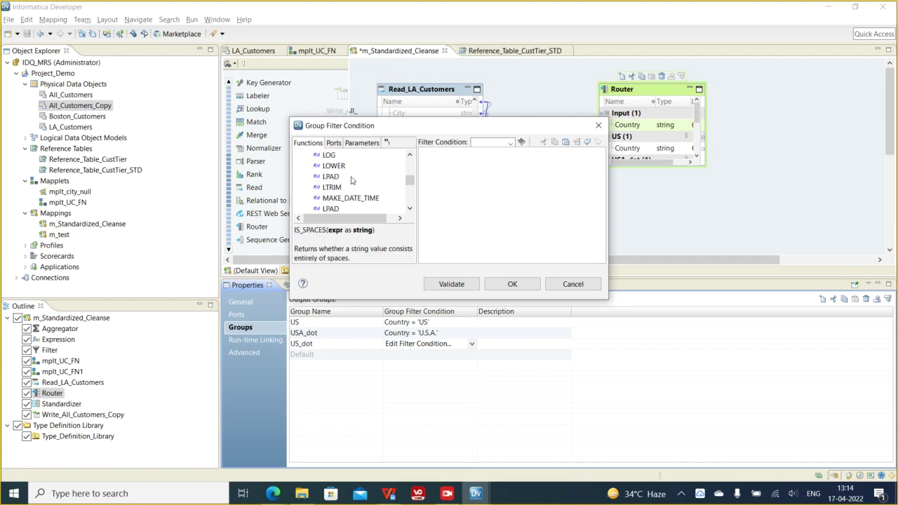
pyautogui.scroll(-3, 351, 180)
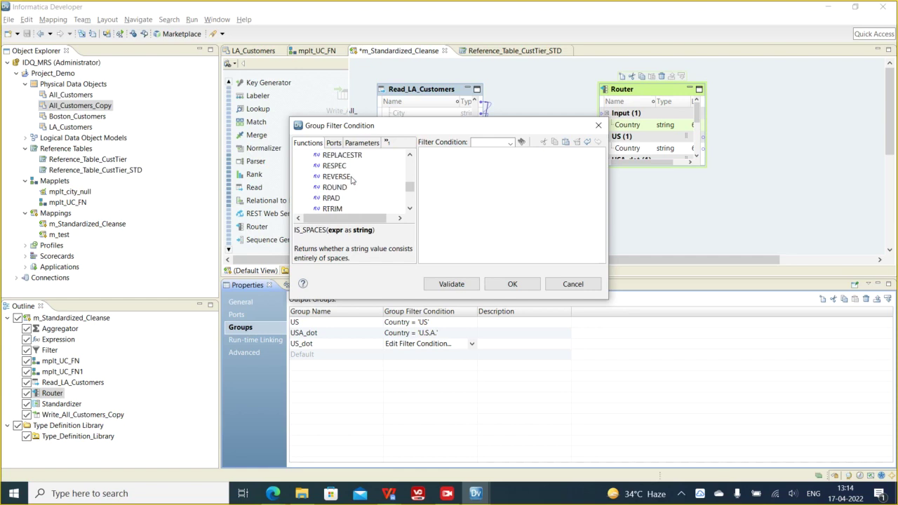
pyautogui.scroll(-1, 352, 180)
pyautogui.scroll(-2, 352, 180)
pyautogui.scroll(-1, 351, 181)
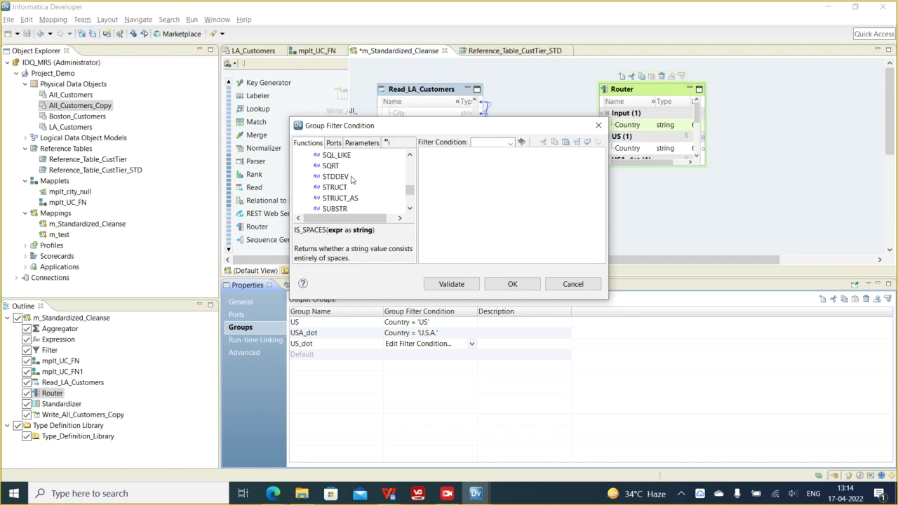
pyautogui.click(336, 155)
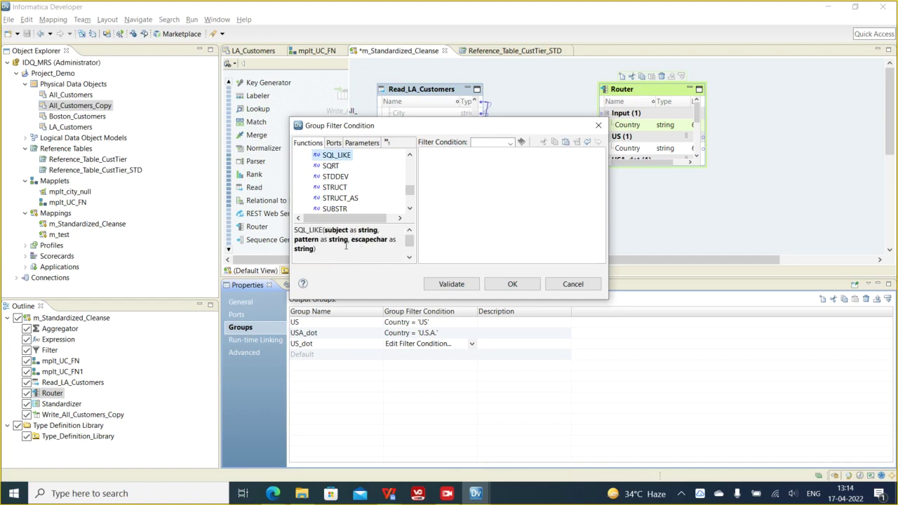
pyautogui.moveTo(321, 230); pyautogui.dragTo(381, 230)
pyautogui.moveTo(302, 239); pyautogui.dragTo(347, 239)
pyautogui.scroll(-1, 388, 240)
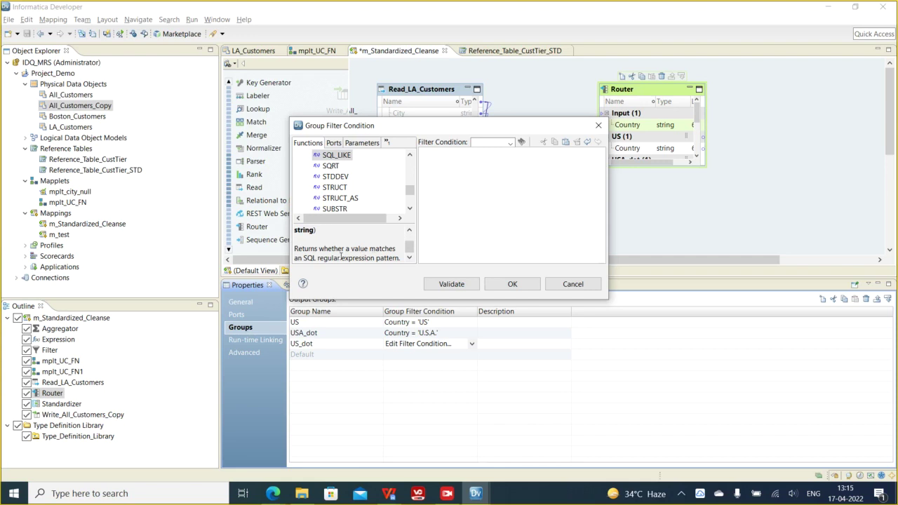
pyautogui.scroll(1, 356, 253)
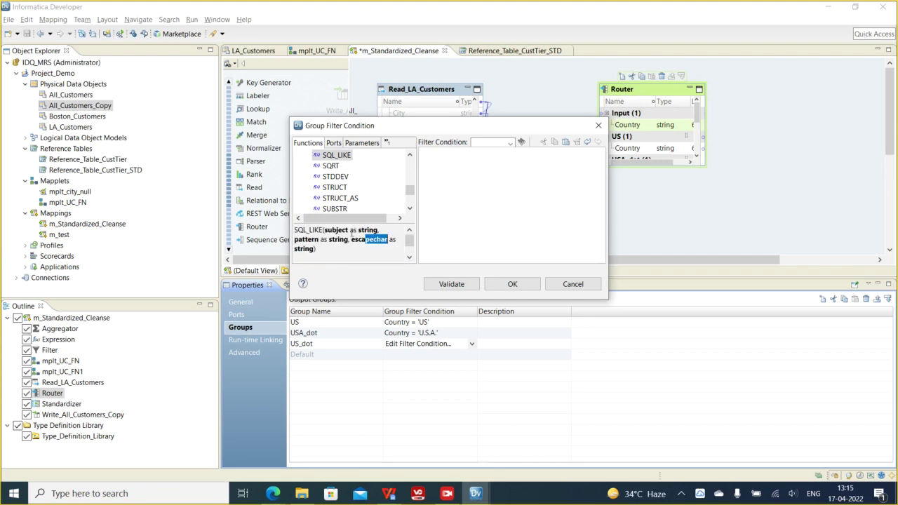
pyautogui.click(336, 158)
pyautogui.scroll(-6, 360, 193)
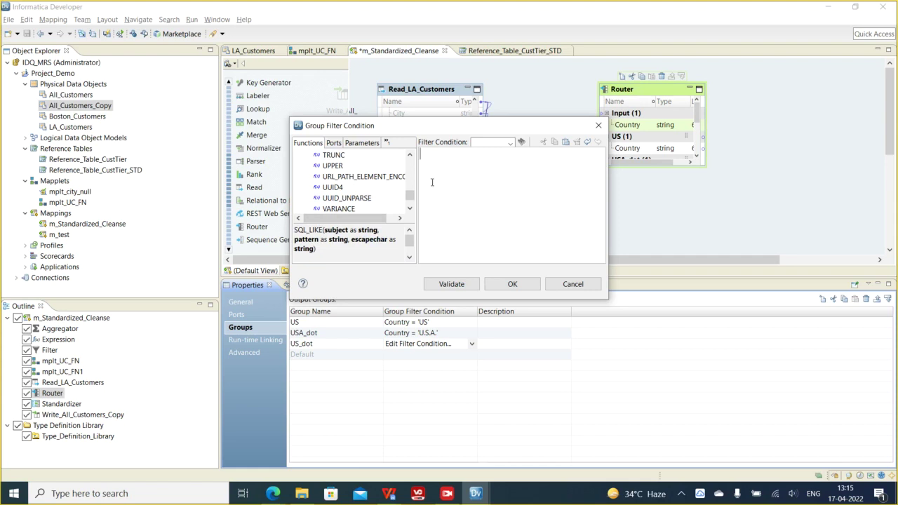
pyautogui.click(334, 143)
# - Insert Country into the US_dot condition and read the INSTR function's syntax
pyautogui.doubleClick(335, 167)
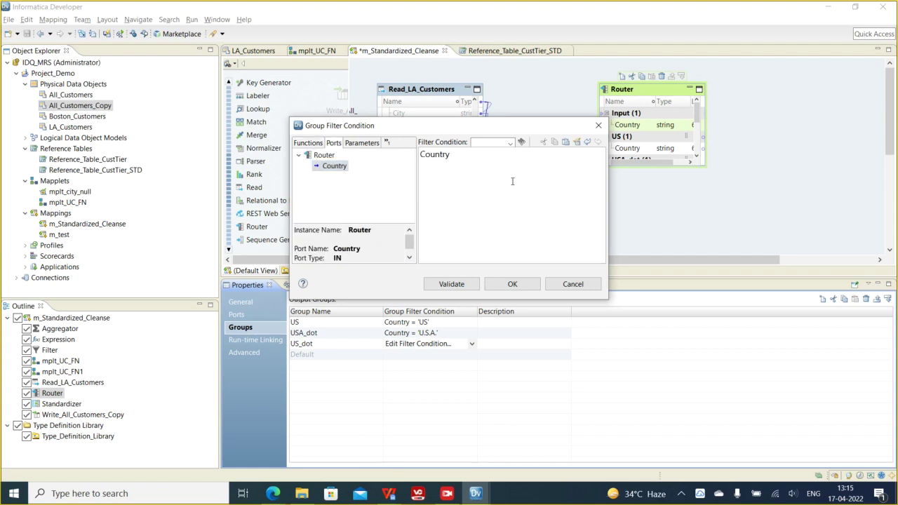
pyautogui.click(302, 144)
pyautogui.click(347, 185)
pyautogui.scroll(15, 389, 195)
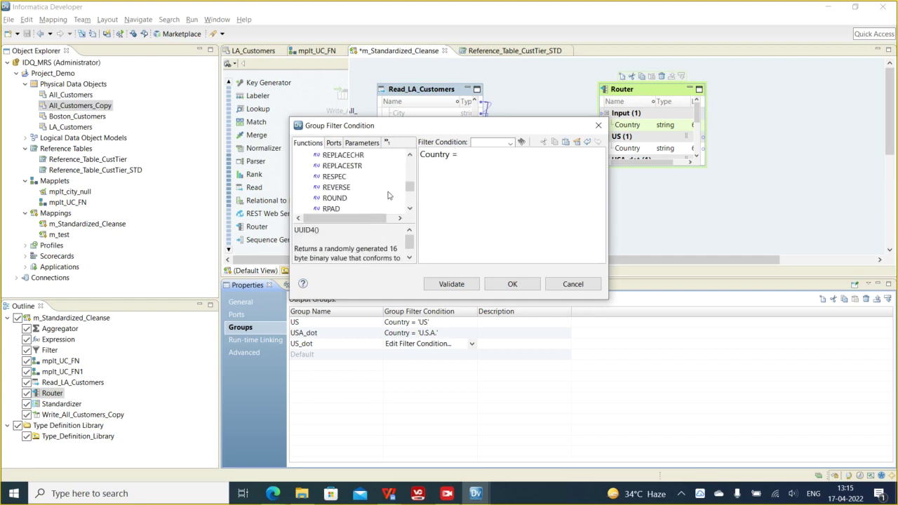
pyautogui.scroll(7, 389, 195)
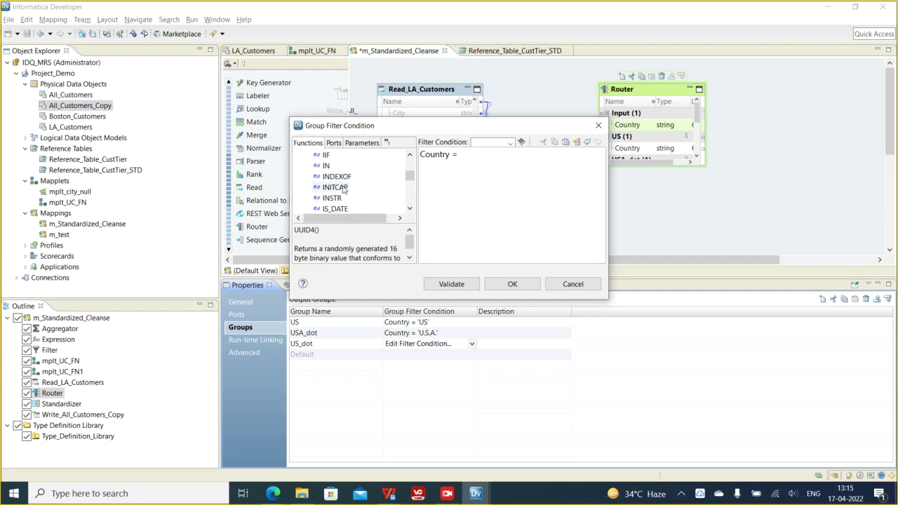
pyautogui.click(337, 199)
pyautogui.scroll(-1, 386, 199)
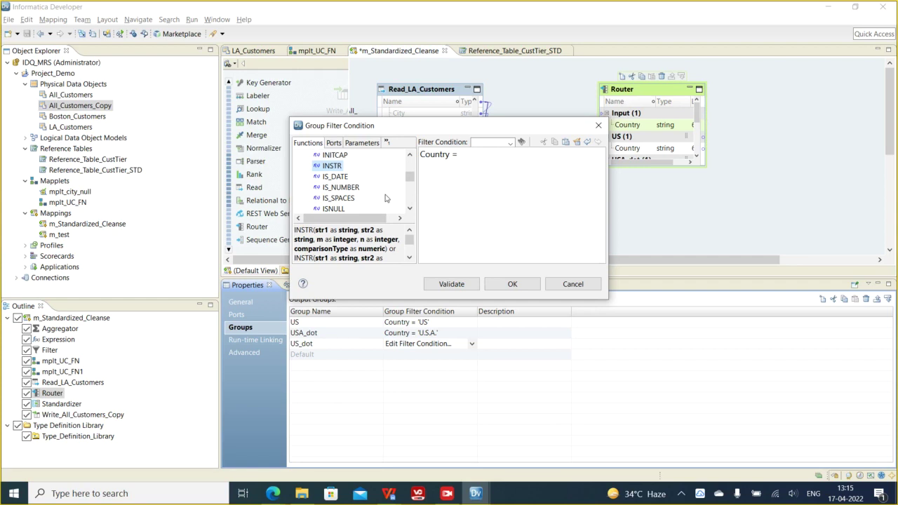
pyautogui.scroll(-1, 382, 195)
pyautogui.scroll(-2, 381, 190)
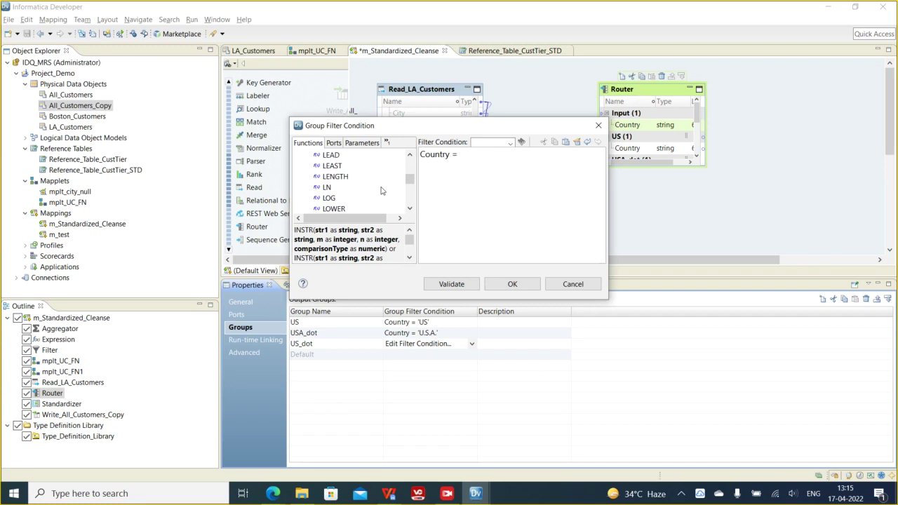
pyautogui.scroll(4, 381, 190)
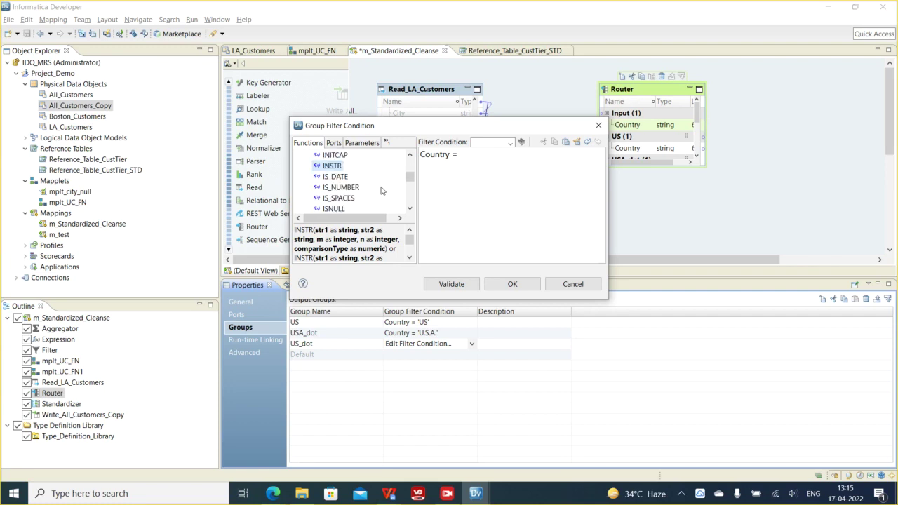
pyautogui.scroll(-6, 381, 190)
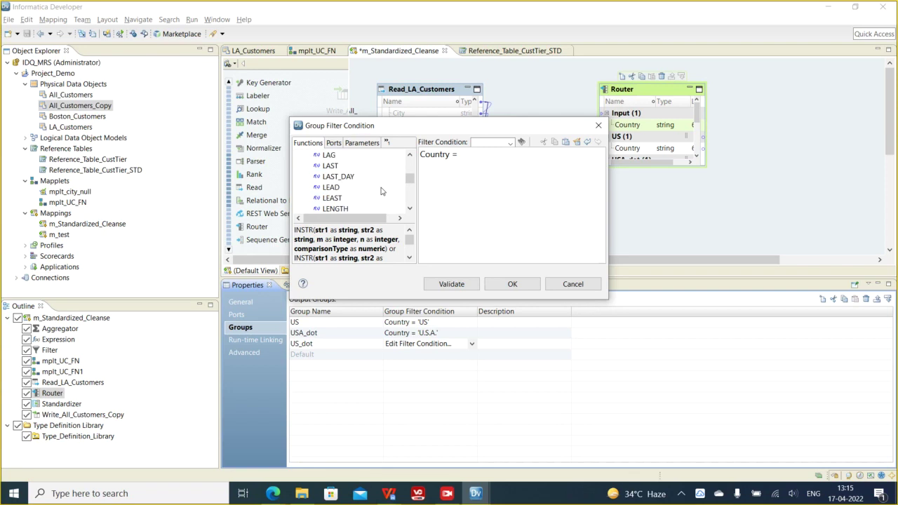
pyautogui.scroll(-5, 381, 190)
pyautogui.scroll(-1, 381, 191)
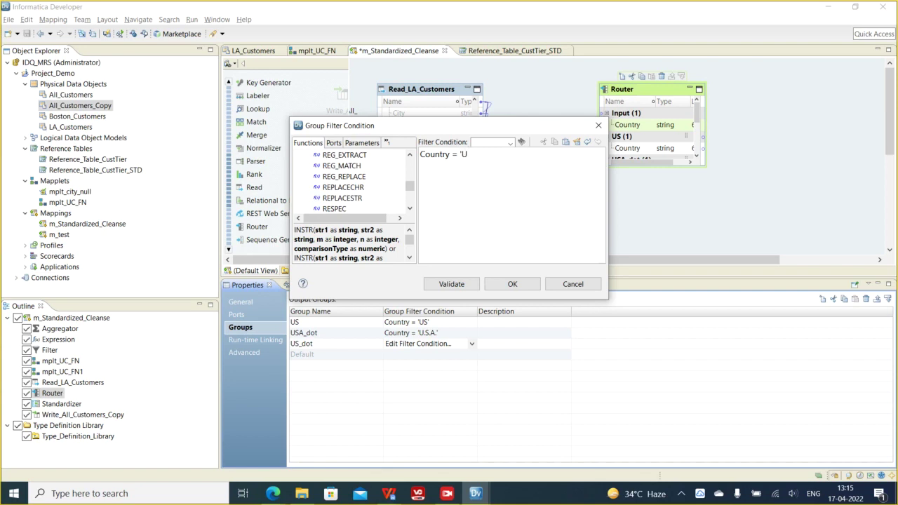
# - Validate US_dot's condition Country = 'U.S.' and apply it to the Router
pyautogui.write('S.')
pyautogui.click(453, 284)
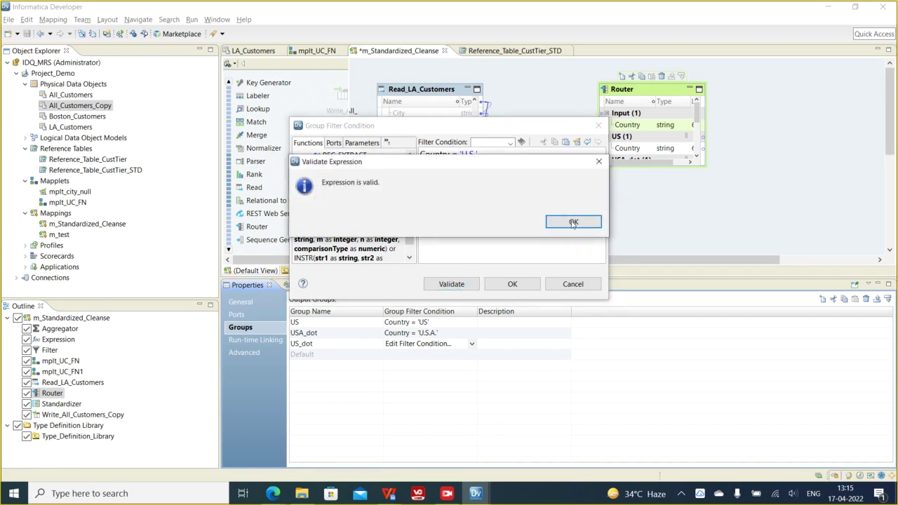
pyautogui.click(574, 222)
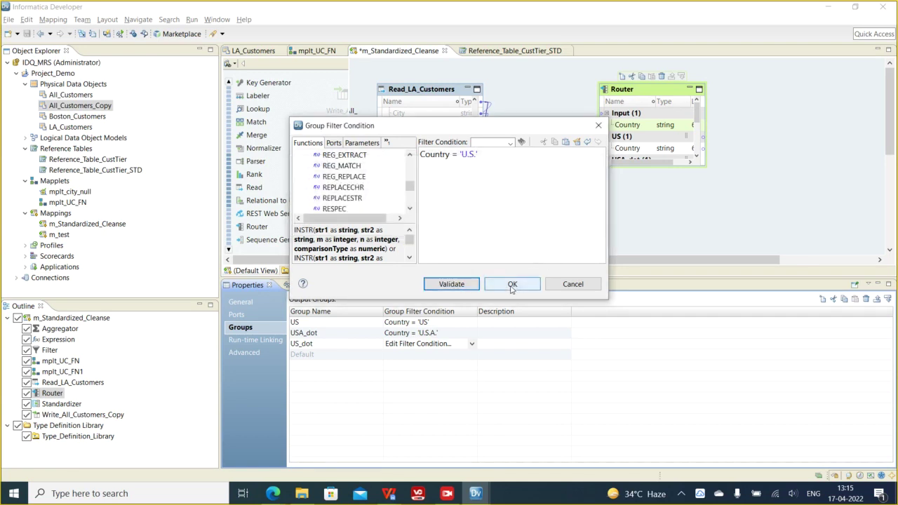
pyautogui.click(513, 284)
pyautogui.click(651, 97)
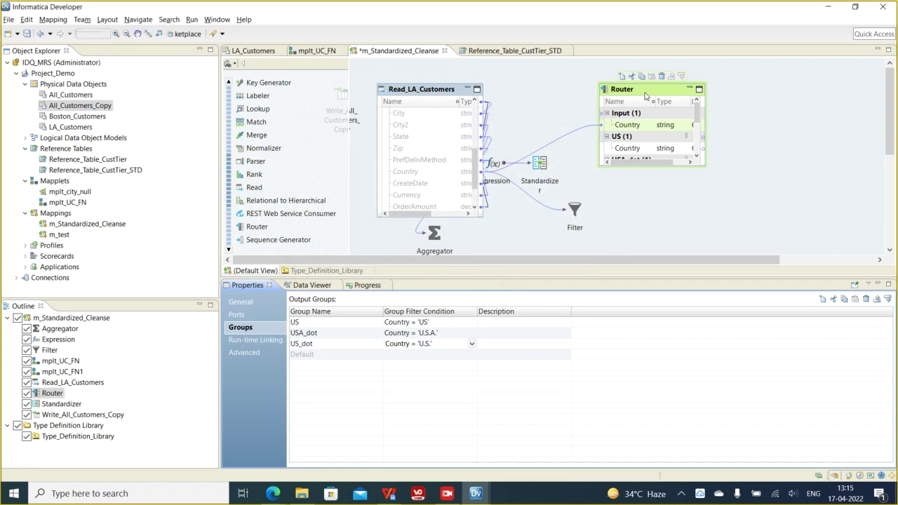
# - Check the US, Default and USA_dot groups' Country ports and save the mapping
pyautogui.click(649, 150)
pyautogui.scroll(-3, 649, 153)
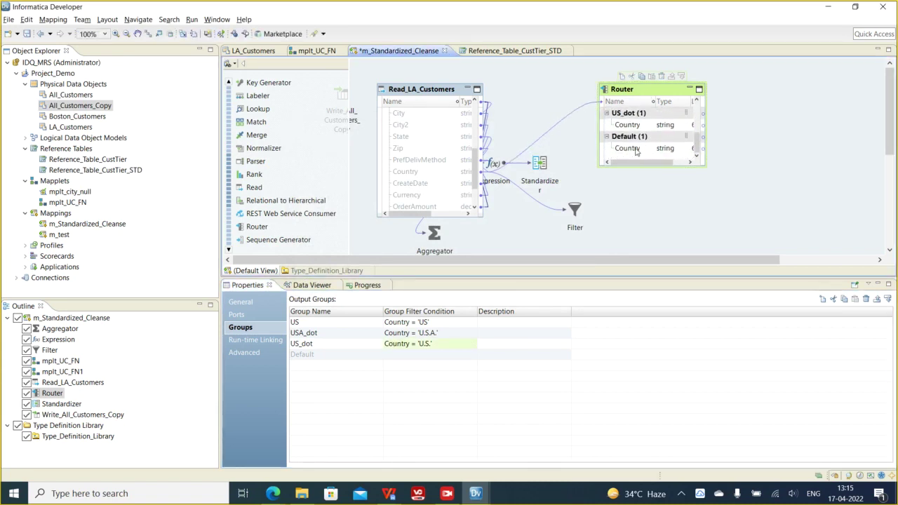
pyautogui.click(636, 152)
pyautogui.scroll(3, 637, 150)
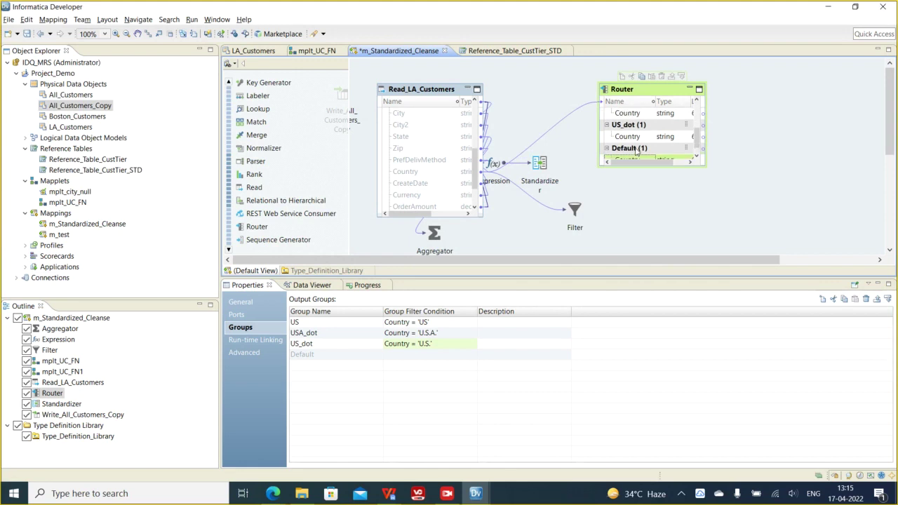
pyautogui.click(640, 138)
pyautogui.scroll(-1, 640, 138)
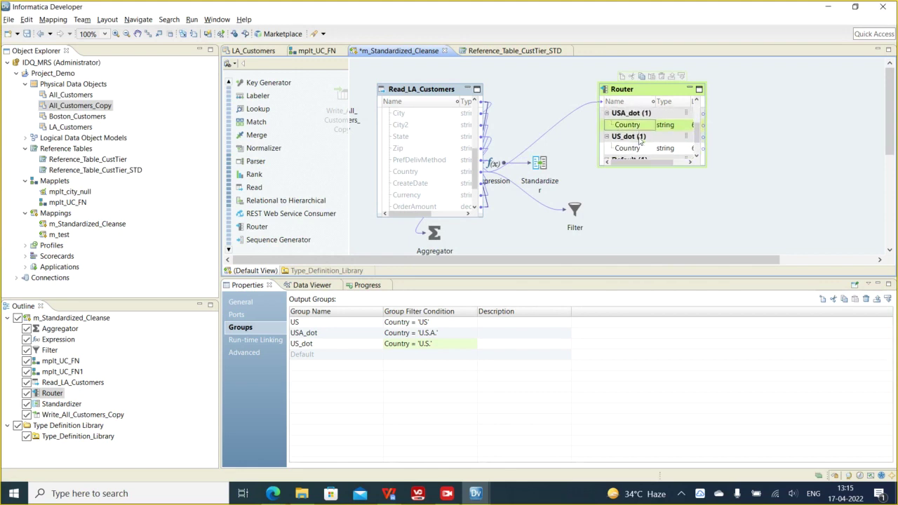
pyautogui.hotkey('ctrl', 's')
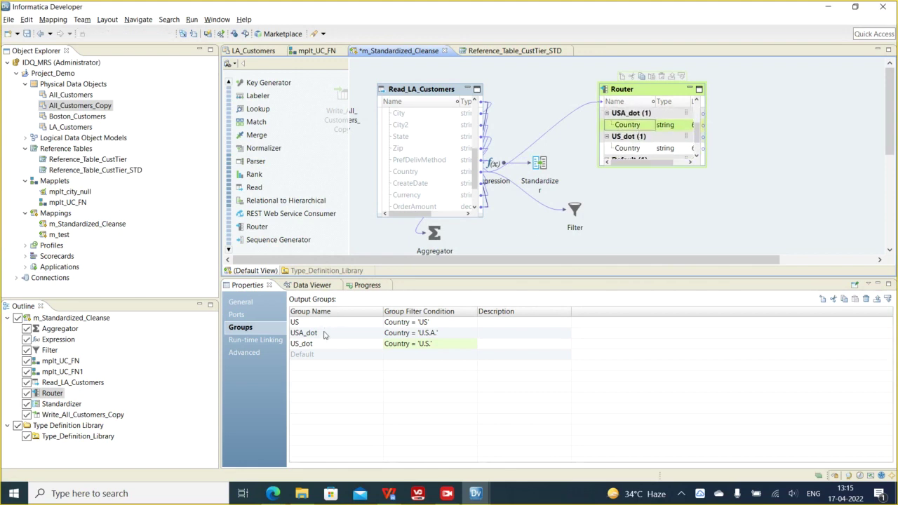
# - Review the US_dot and Default group ports and scroll the canvas back to the top
pyautogui.click(327, 345)
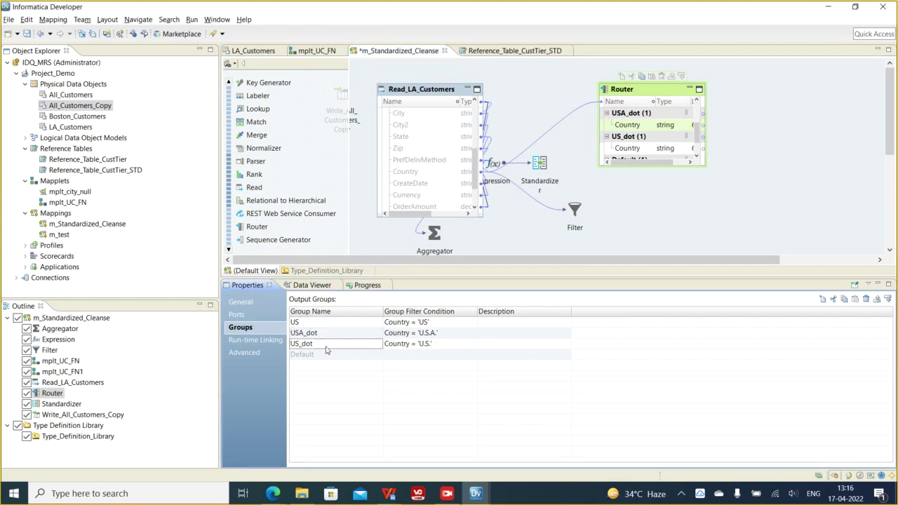
pyautogui.scroll(-3, 639, 144)
pyautogui.scroll(2, 645, 127)
pyautogui.scroll(-1, 649, 112)
pyautogui.click(633, 109)
pyautogui.scroll(2, 634, 109)
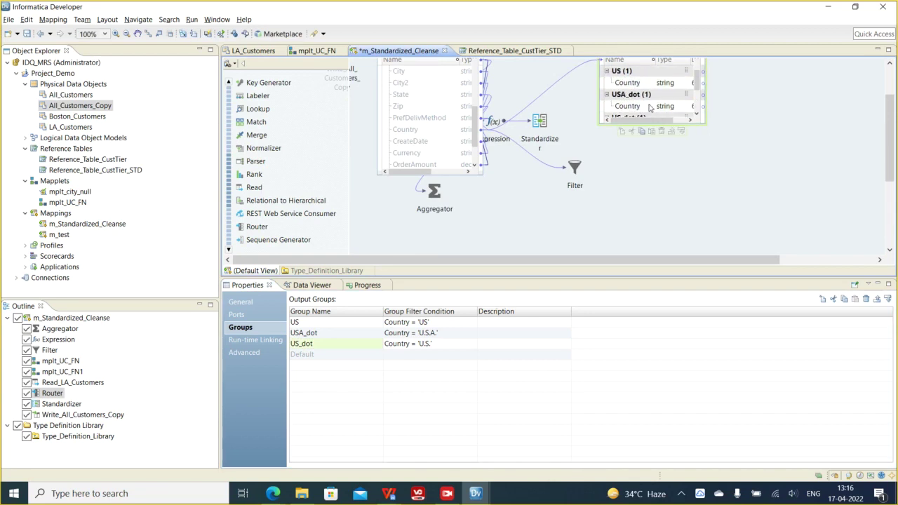
pyautogui.scroll(2, 707, 117)
pyautogui.moveTo(891, 112); pyautogui.dragTo(894, 84)
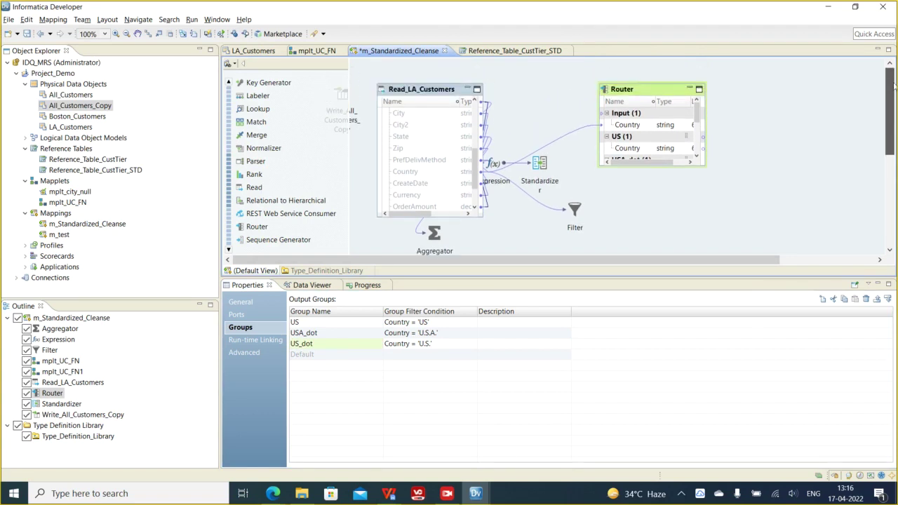
pyautogui.rightClick(636, 88)
# - Run the Data Viewer on the Router and scroll through the Router.US and Default output grids
pyautogui.click(676, 246)
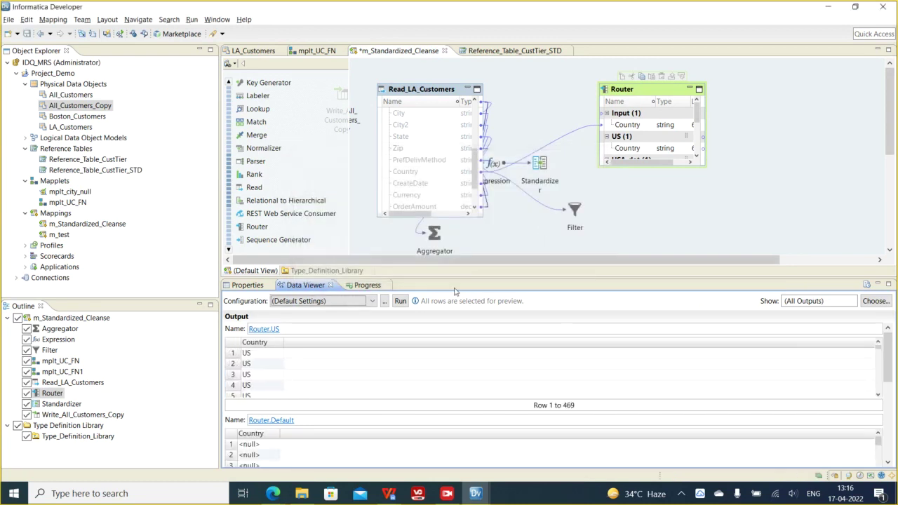
pyautogui.scroll(-1, 257, 363)
pyautogui.scroll(-7, 459, 393)
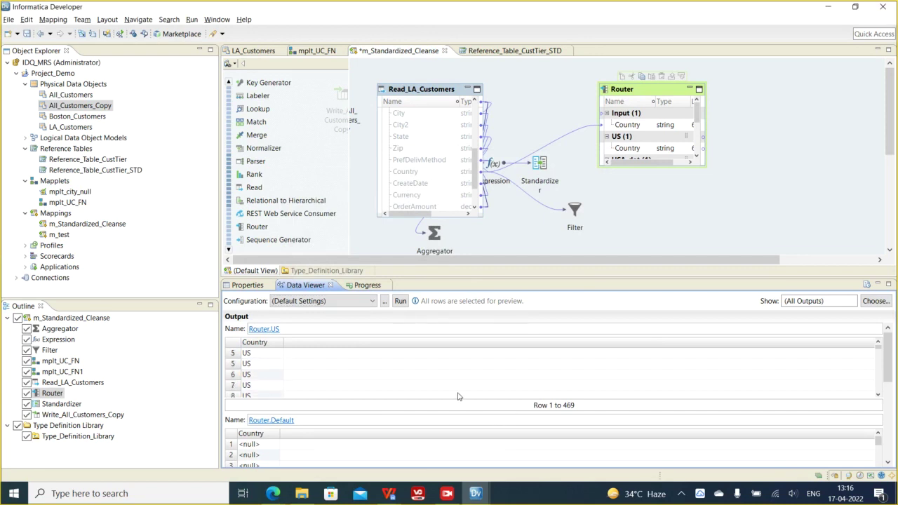
pyautogui.moveTo(888, 364); pyautogui.dragTo(895, 393)
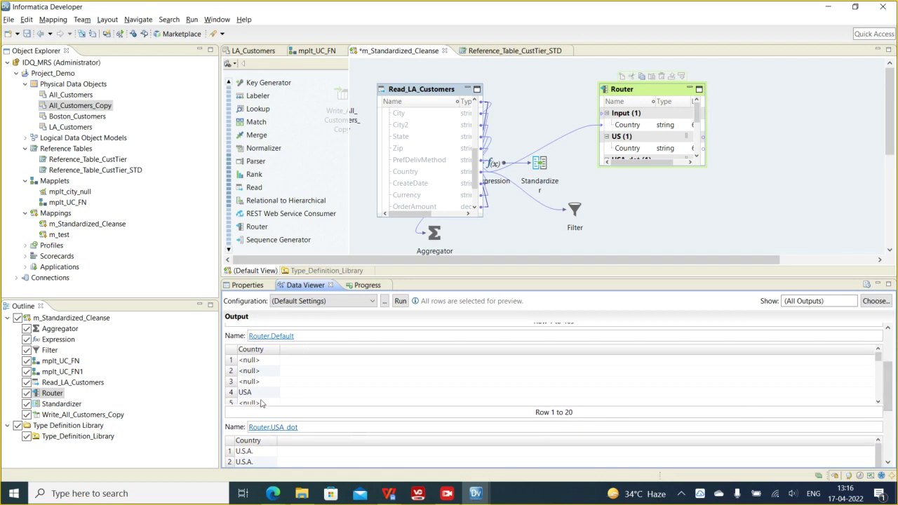
pyautogui.scroll(-2, 399, 400)
pyautogui.scroll(-5, 398, 400)
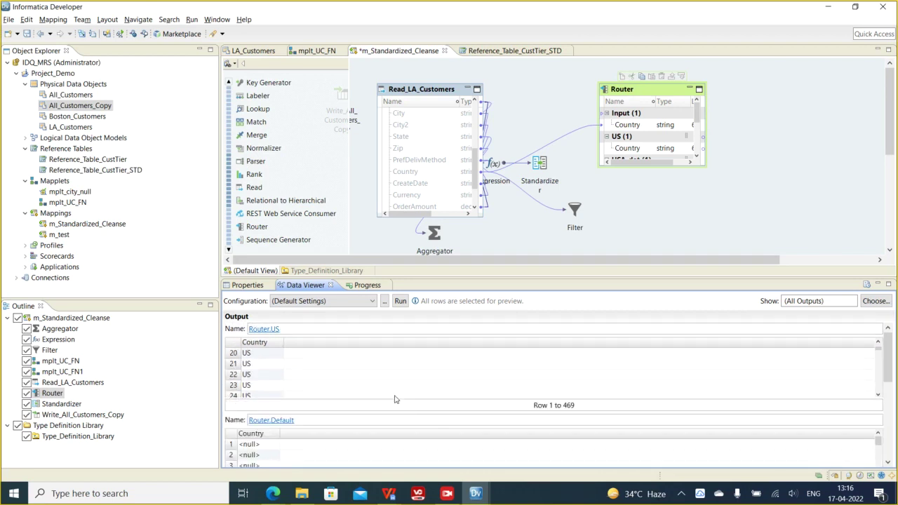
pyautogui.scroll(-1, 847, 393)
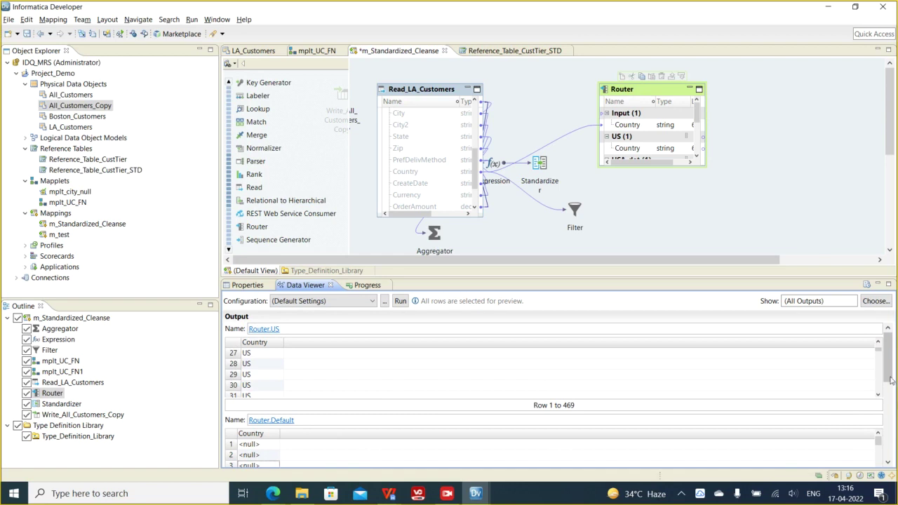
pyautogui.moveTo(890, 376); pyautogui.dragTo(893, 393)
pyautogui.scroll(-1, 893, 419)
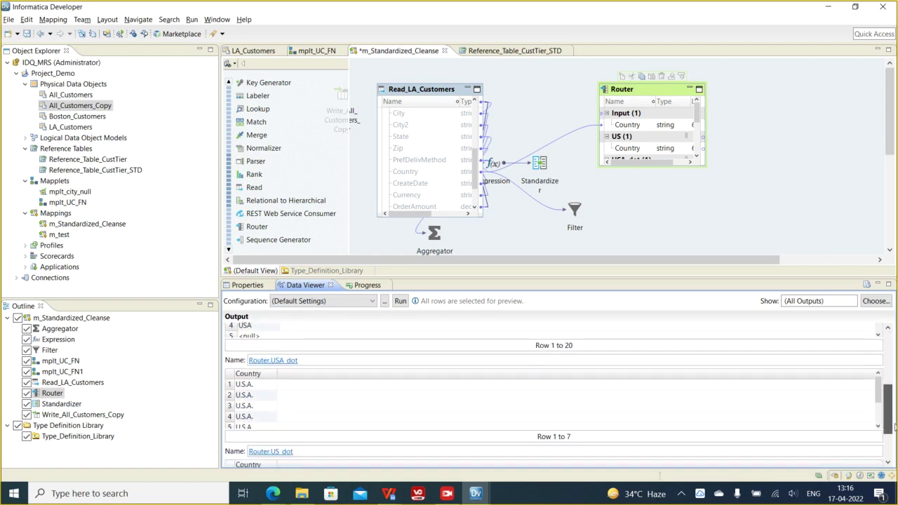
# - Inspect the USA_dot output's 7 U.S.A. rows and US_dot's 4 U.S. rows
pyautogui.click(252, 407)
pyautogui.scroll(-1, 355, 410)
pyautogui.scroll(-3, 888, 409)
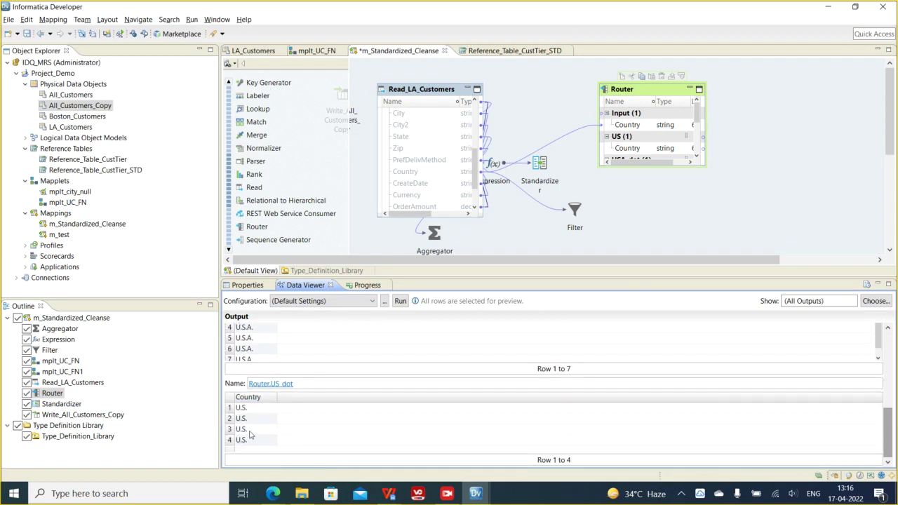
pyautogui.click(256, 429)
# - Drag the Filter further right on the canvas, then select it alone to show its empty preview
pyautogui.moveTo(575, 215); pyautogui.dragTo(633, 216)
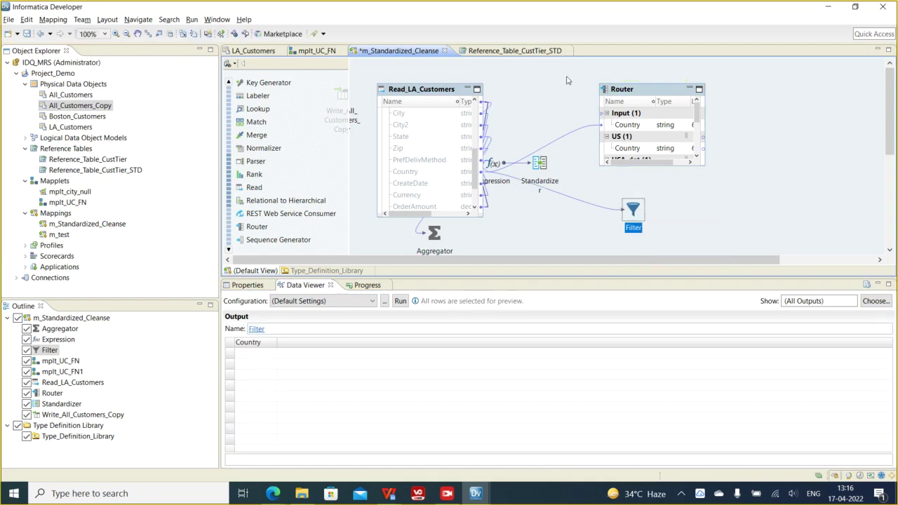
pyautogui.moveTo(572, 73); pyautogui.dragTo(726, 247)
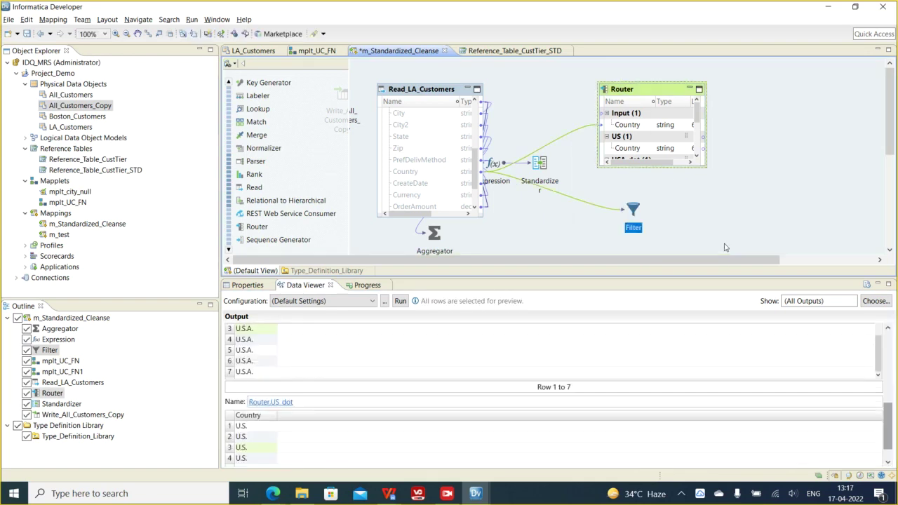
pyautogui.click(634, 211)
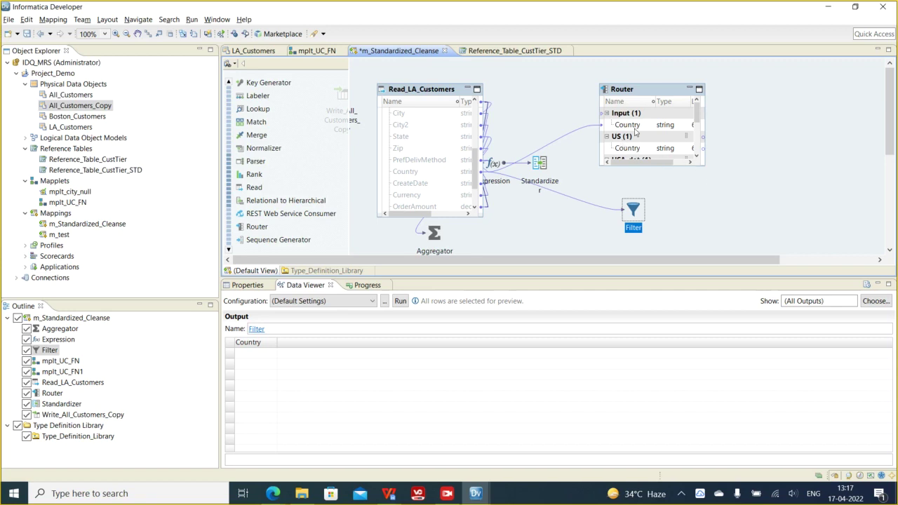
# - Apply Arrange All Iconic so Router, Filter and every transformation collapse to icons
pyautogui.click(632, 126)
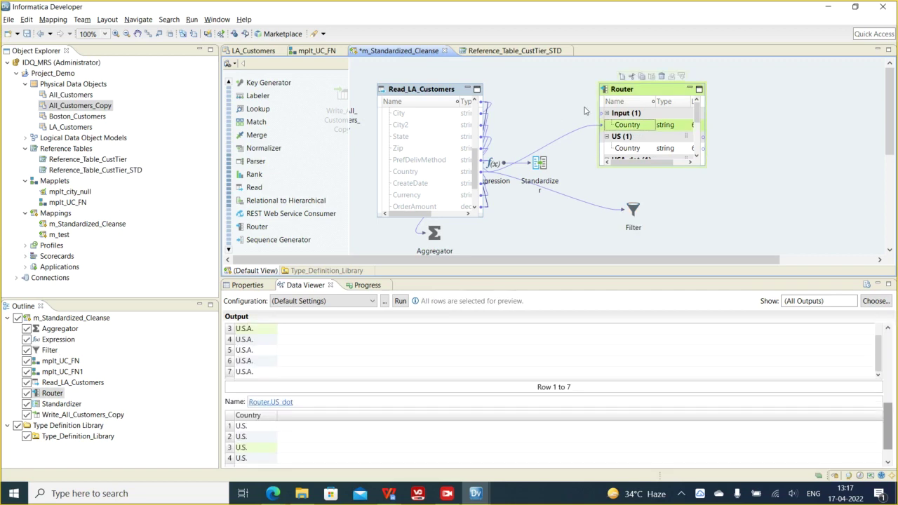
pyautogui.scroll(-3, 650, 124)
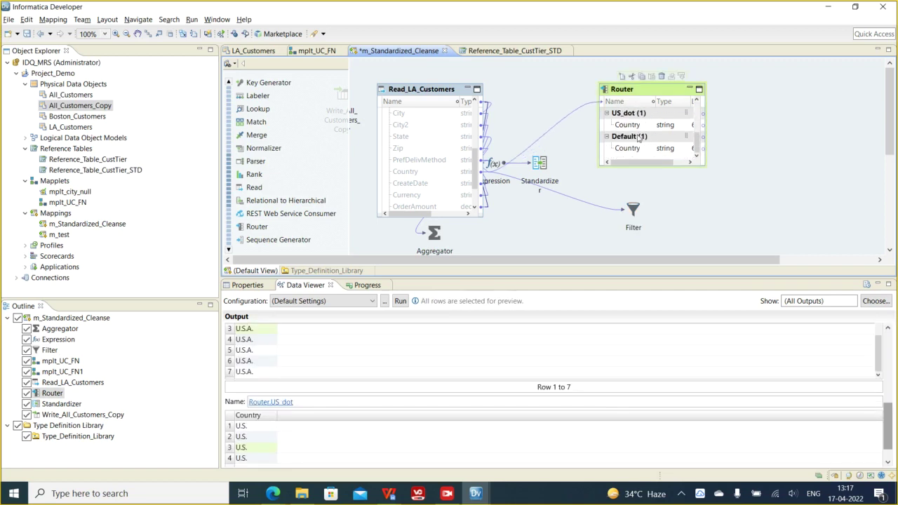
pyautogui.moveTo(544, 73); pyautogui.dragTo(758, 240)
pyautogui.click(740, 192)
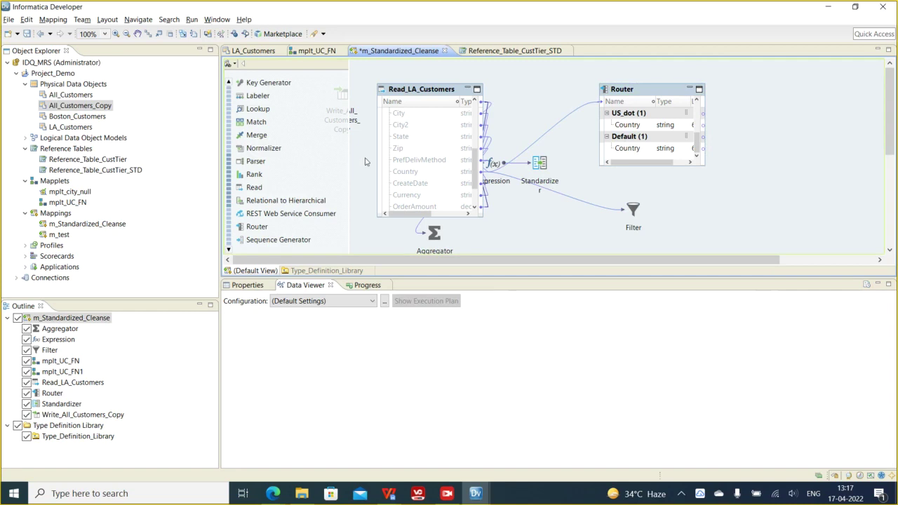
pyautogui.rightClick(526, 99)
pyautogui.click(564, 173)
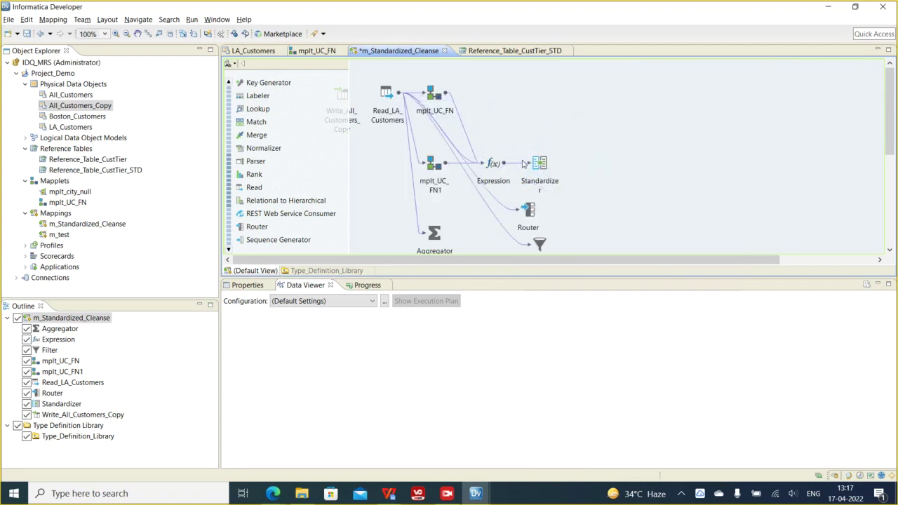
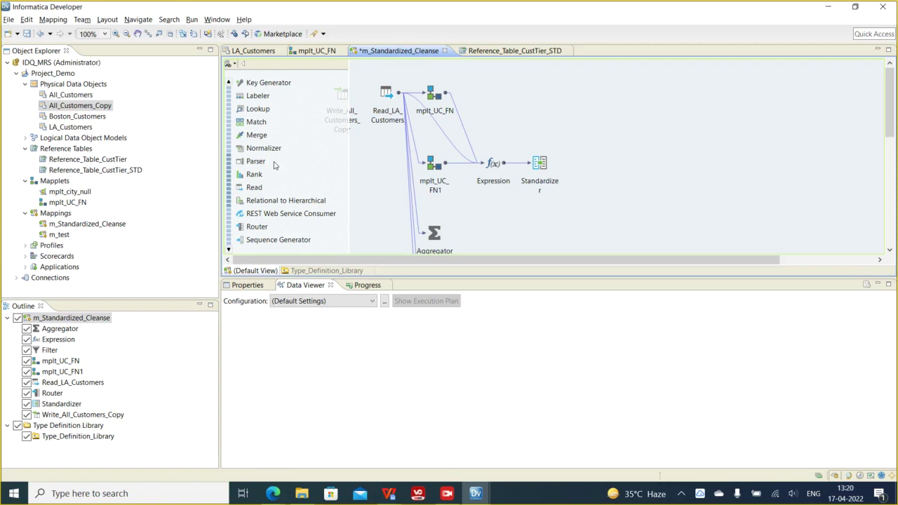
# - Select Read_LA_Customers in the m_Standardized_Cleanse canvas to list its output columns in the Data Viewer
pyautogui.click(380, 116)
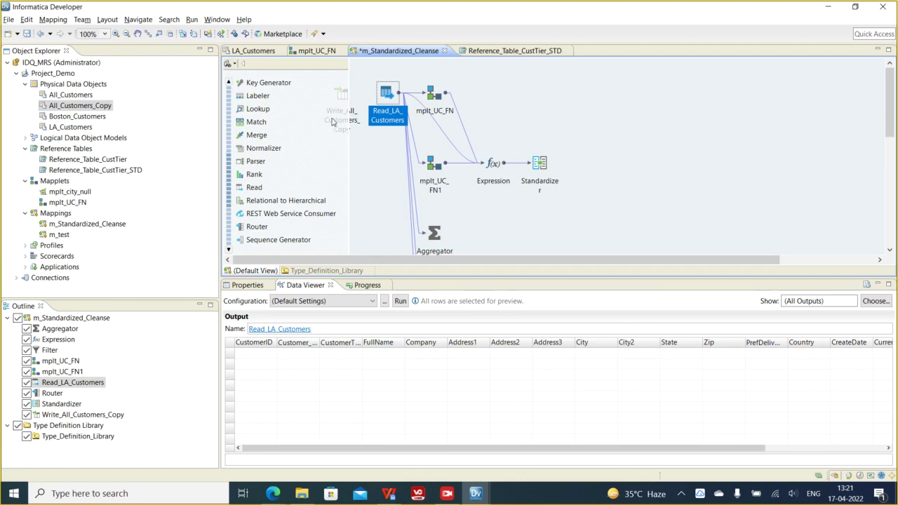
pyautogui.scroll(-3, 301, 133)
pyautogui.scroll(3, 288, 141)
pyautogui.click(228, 83)
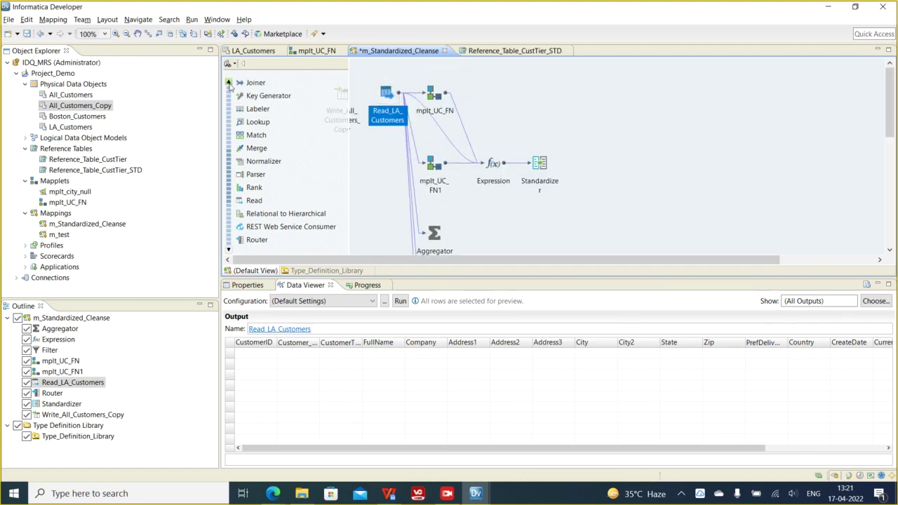
pyautogui.scroll(5, 229, 83)
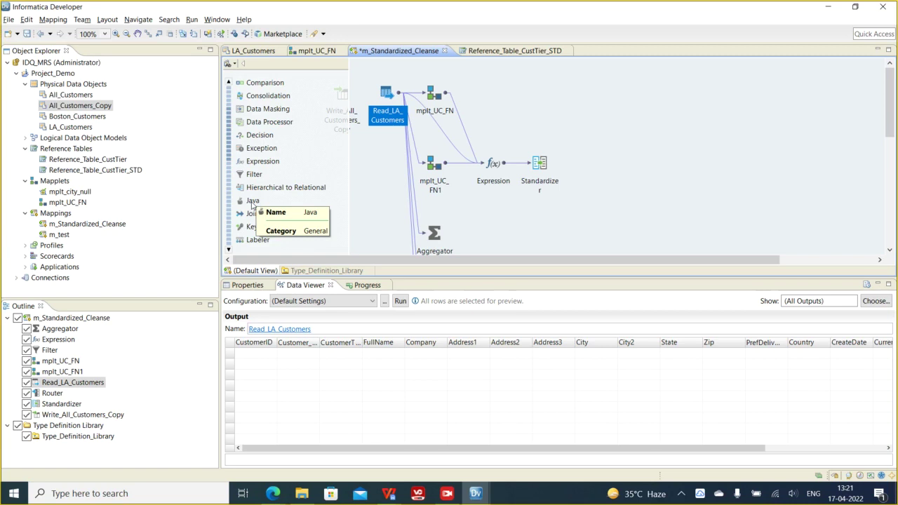
pyautogui.moveTo(252, 204)
pyautogui.mouseDown()
pyautogui.moveTo(530, 202)
pyautogui.moveTo(295, 211)
pyautogui.moveTo(253, 203)
pyautogui.mouseUp()
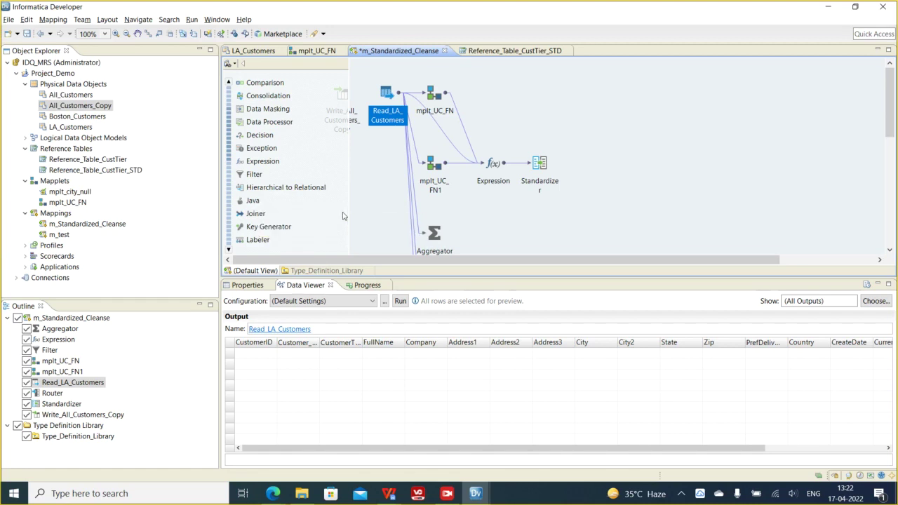
pyautogui.moveTo(259, 214); pyautogui.dragTo(626, 142)
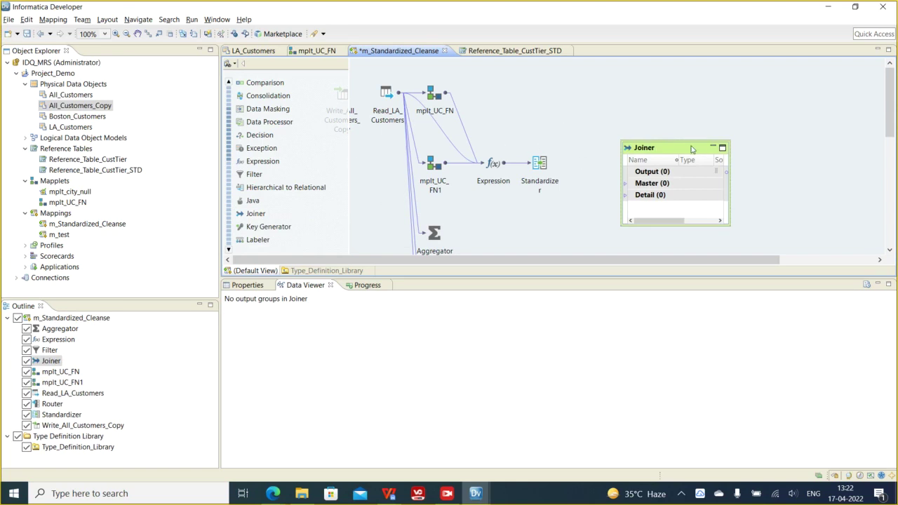
pyautogui.moveTo(678, 154); pyautogui.dragTo(726, 119)
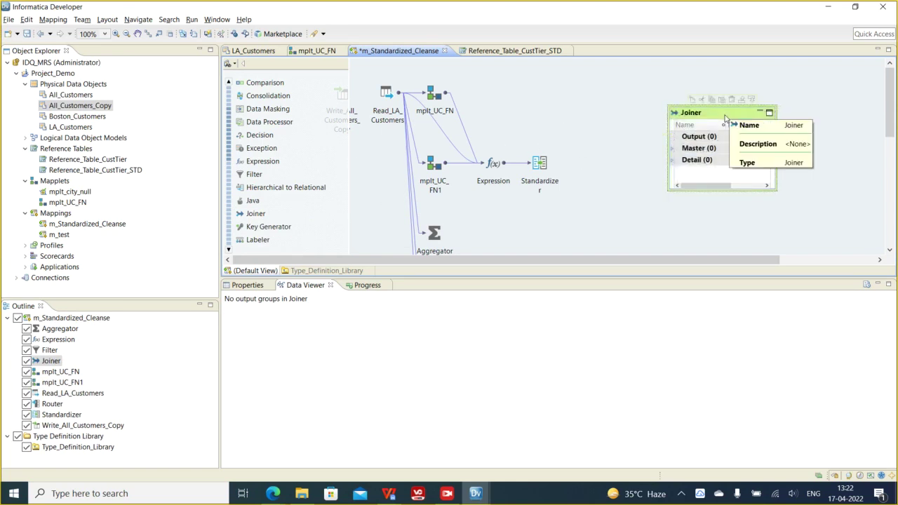
pyautogui.rightClick(725, 120)
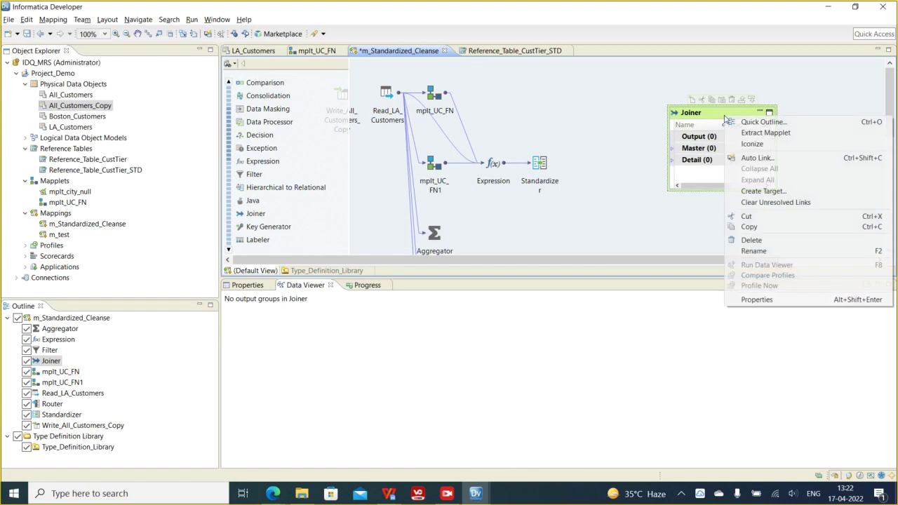
pyautogui.click(737, 240)
pyautogui.click(512, 253)
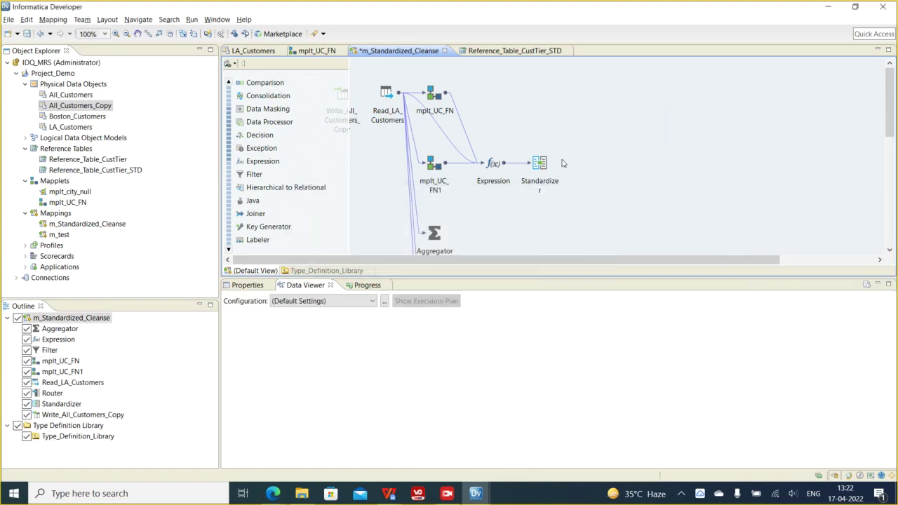
# - Save the current mapping and create a new mapping named m_joiner in Project_Demo
pyautogui.hotkey('ctrl', 's')
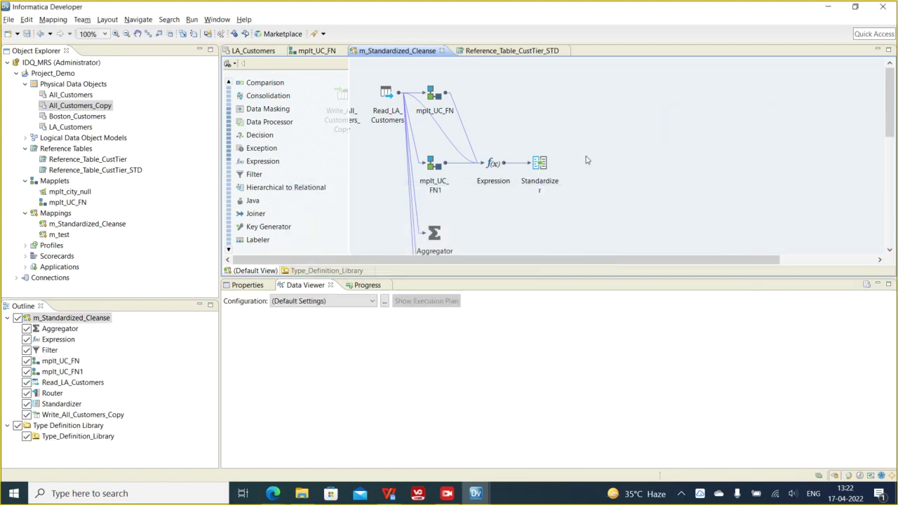
pyautogui.rightClick(59, 74)
pyautogui.moveTo(119, 81)
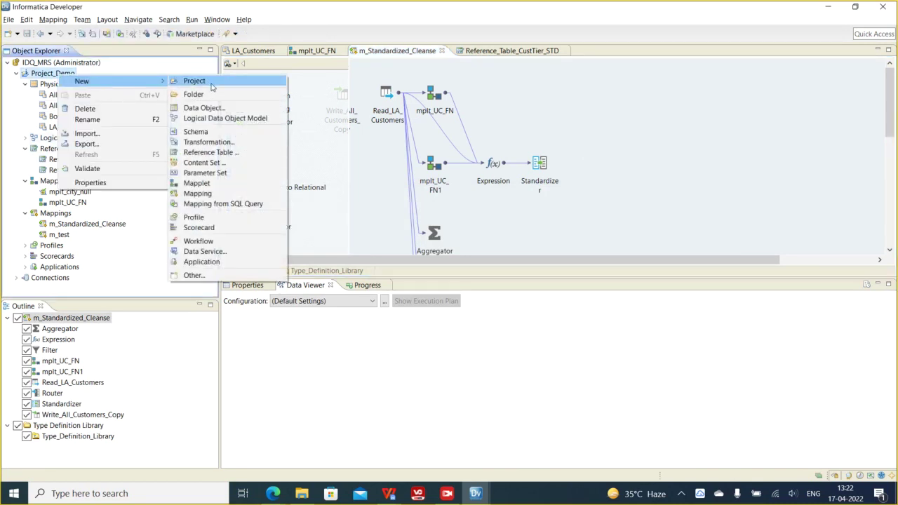
pyautogui.click(200, 193)
pyautogui.write('n')
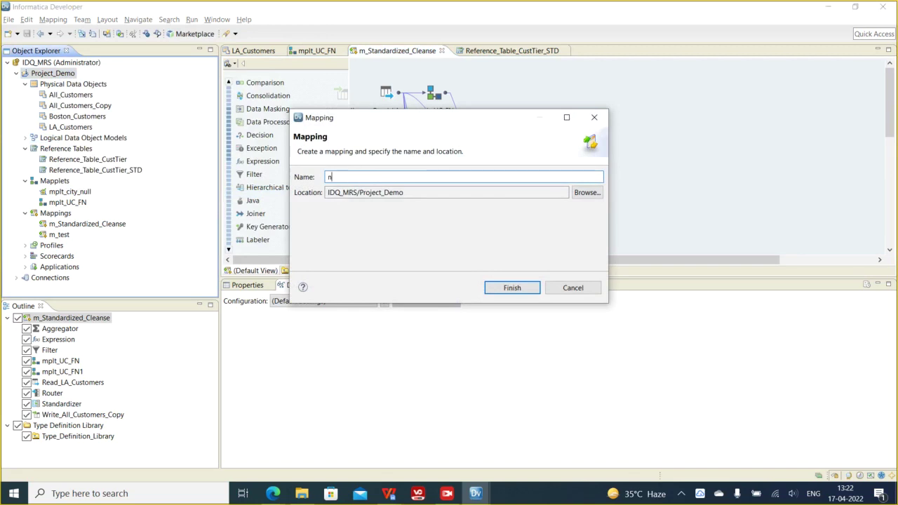
pyautogui.press('BackSpace')
pyautogui.write('m_joiner')
pyautogui.click(500, 287)
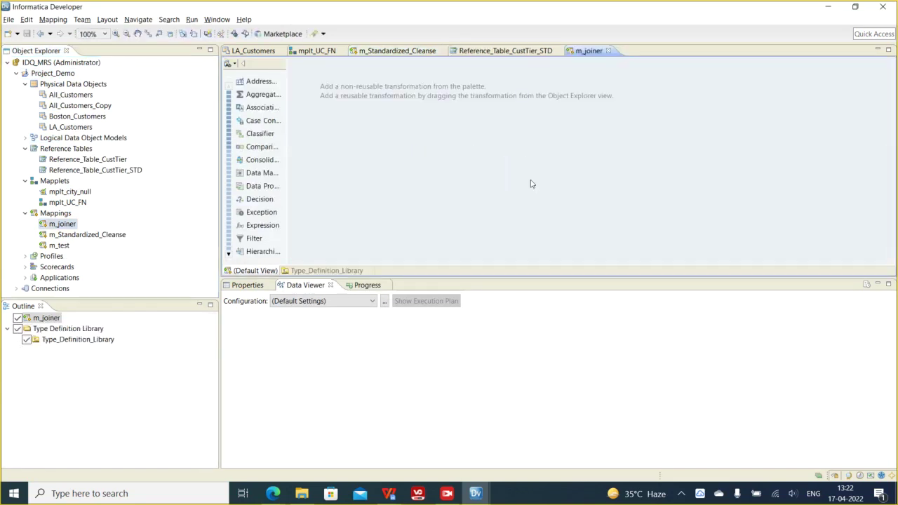
# - Add Boston_Customers and LA_Customers to m_joiner as independent Read sources
pyautogui.moveTo(96, 122); pyautogui.dragTo(362, 124)
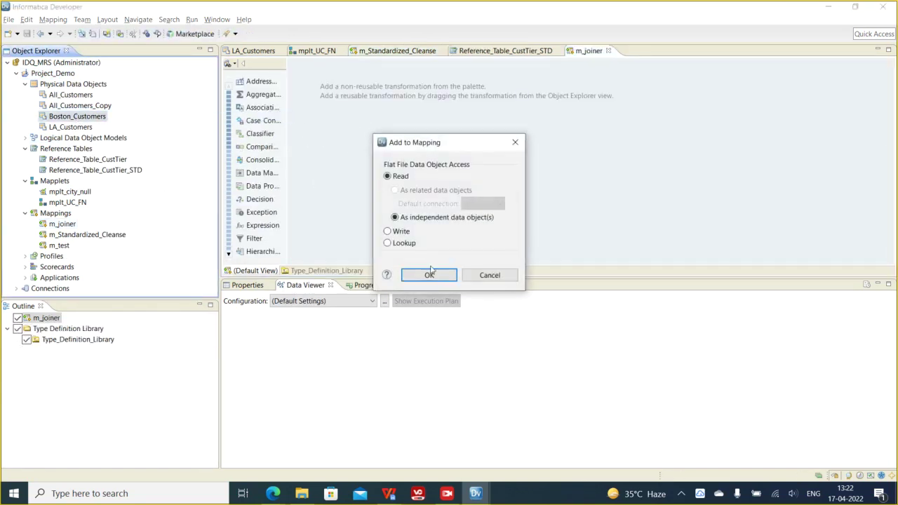
pyautogui.click(429, 278)
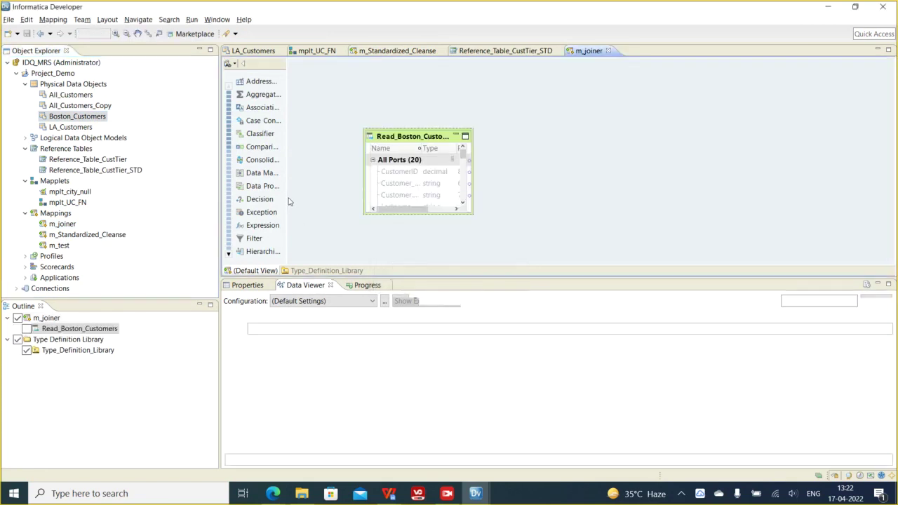
pyautogui.moveTo(70, 127); pyautogui.dragTo(356, 210)
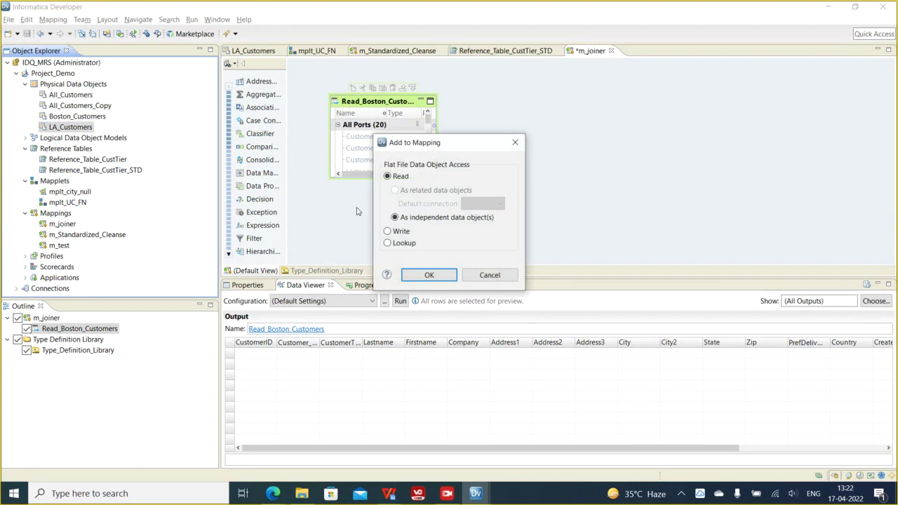
pyautogui.click(428, 275)
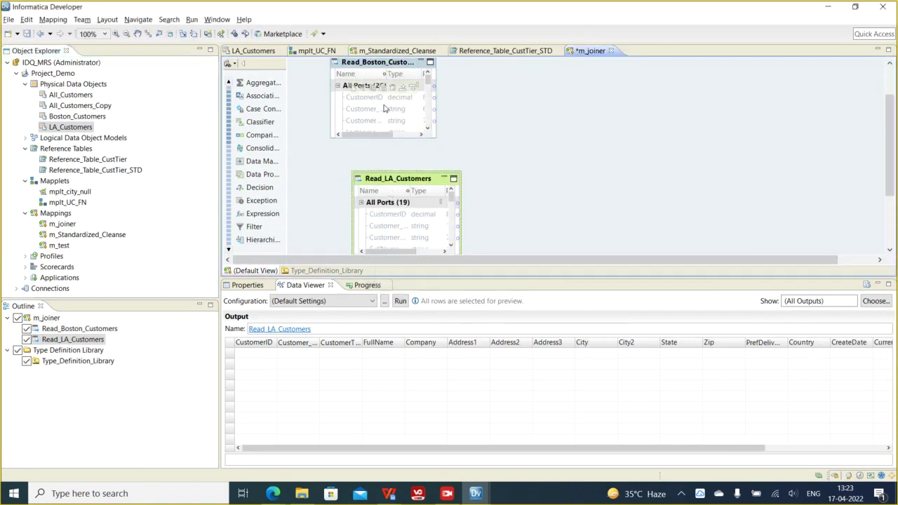
# - Add a Joiner transformation to the m_joiner mapping
pyautogui.rightClick(531, 102)
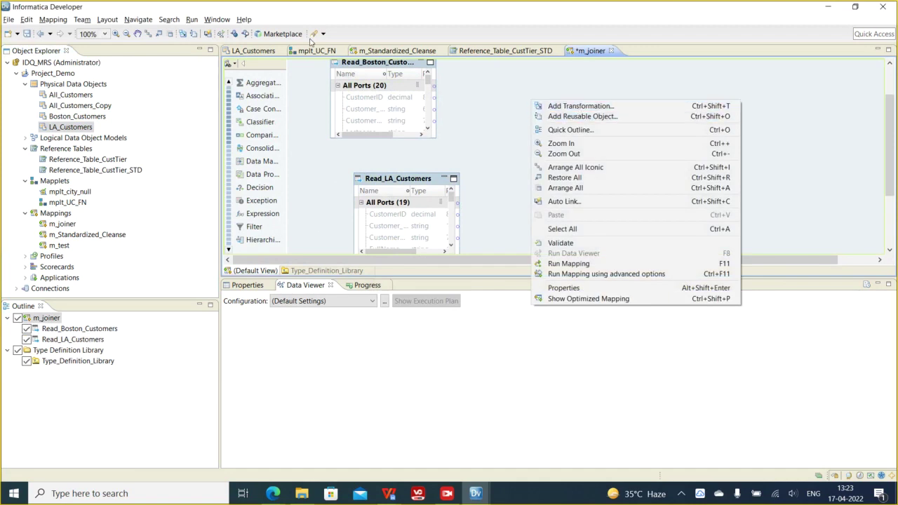
pyautogui.click(570, 106)
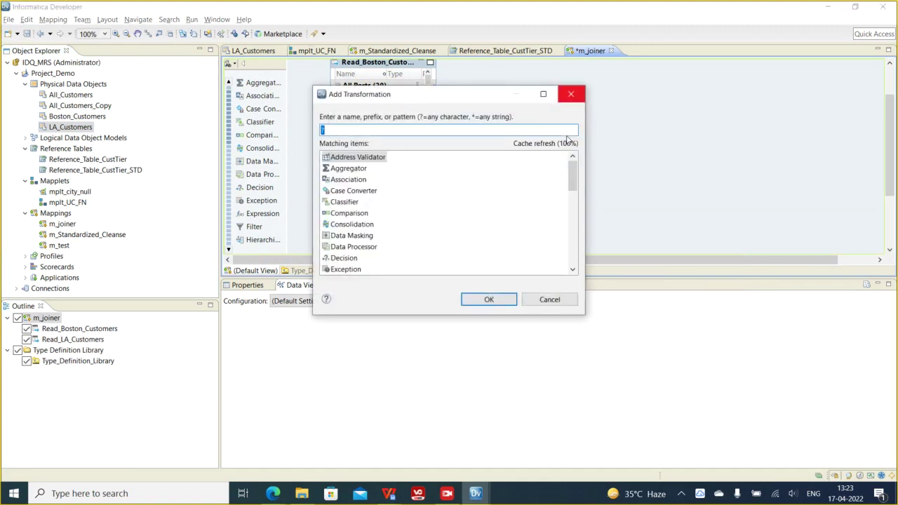
pyautogui.write('join')
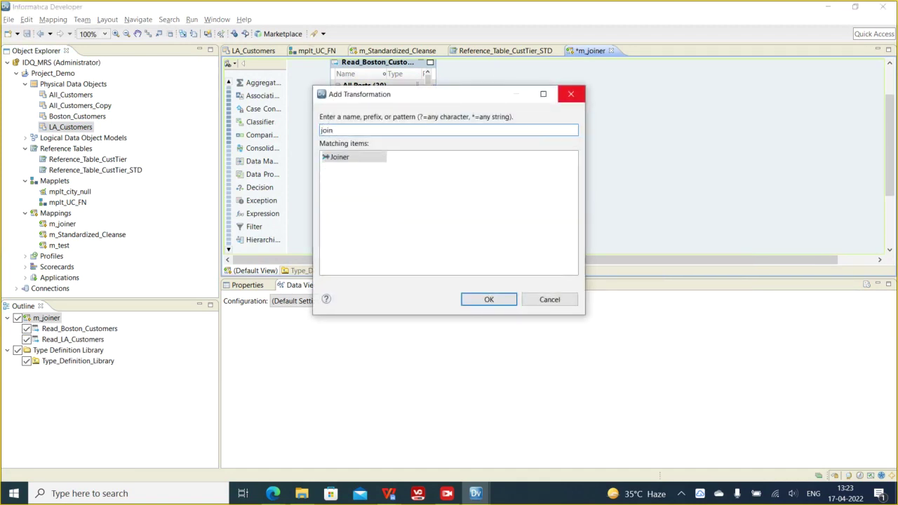
pyautogui.click(340, 156)
pyautogui.press('Return')
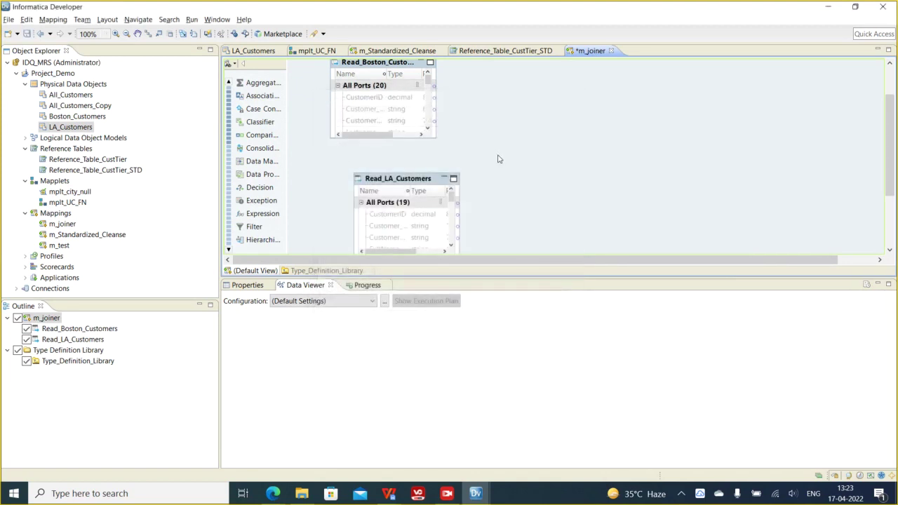
# - Arrange the two sources beside the Joiner, check its Master and Detail groups, and bring up the recorder
pyautogui.moveTo(381, 181); pyautogui.dragTo(357, 170)
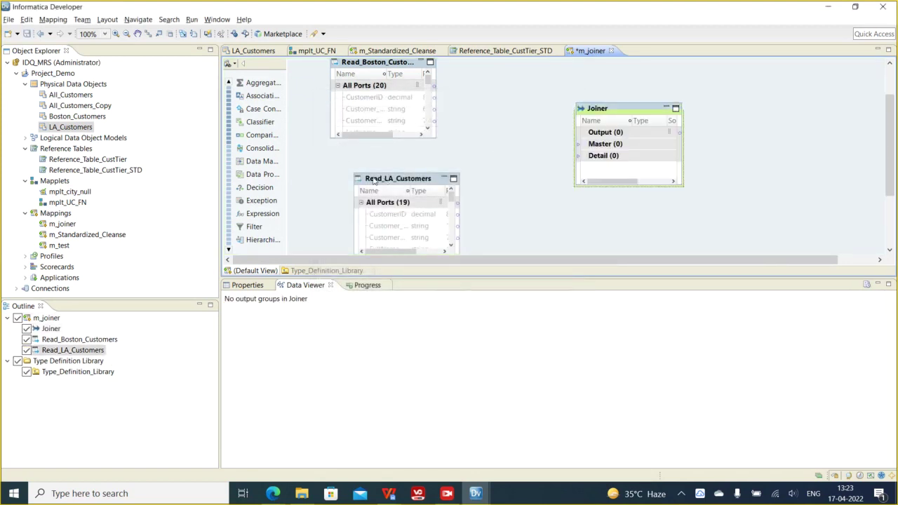
pyautogui.click(376, 98)
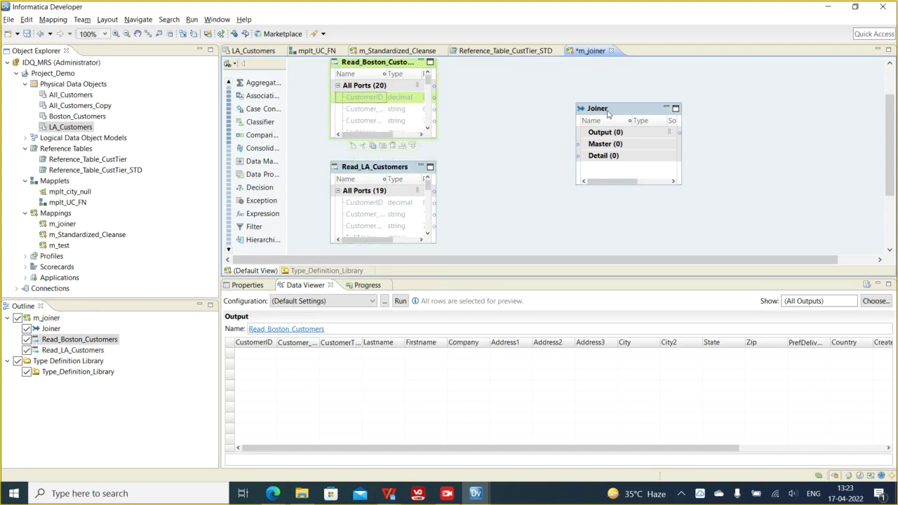
pyautogui.moveTo(606, 113); pyautogui.dragTo(571, 101)
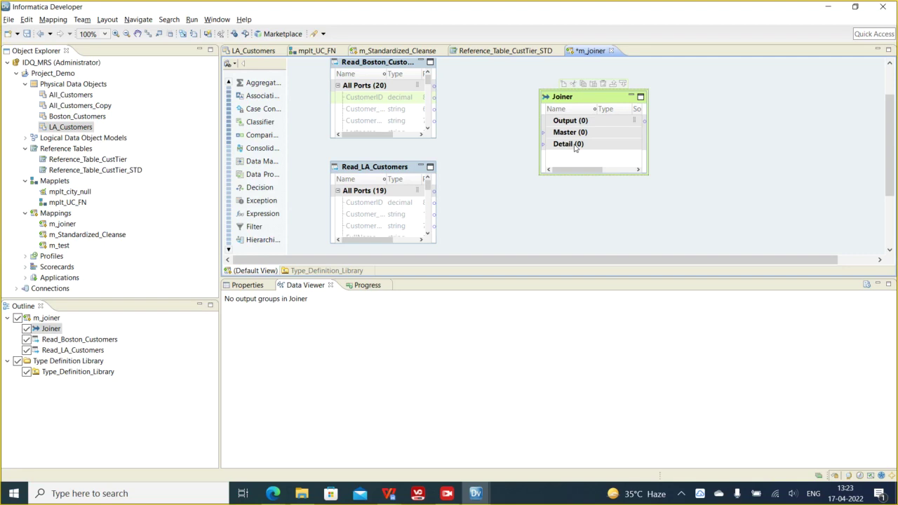
pyautogui.click(571, 136)
pyautogui.click(566, 145)
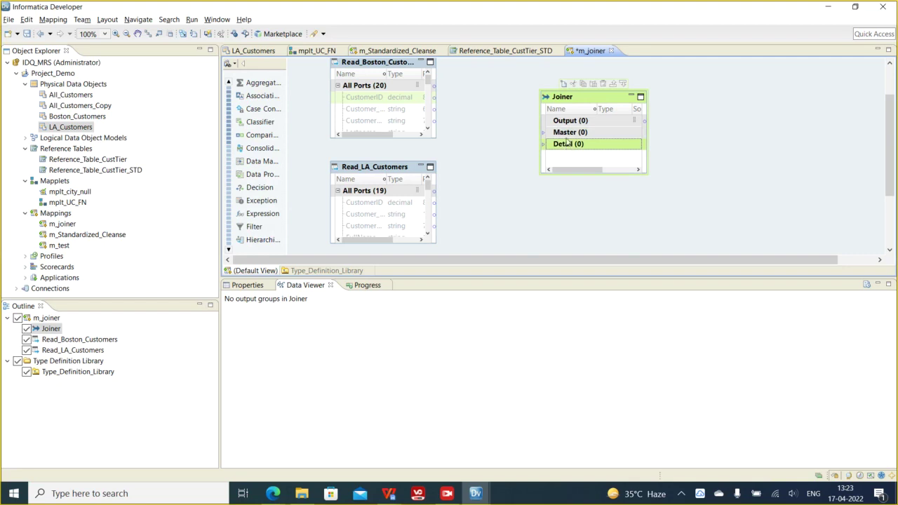
pyautogui.click(567, 137)
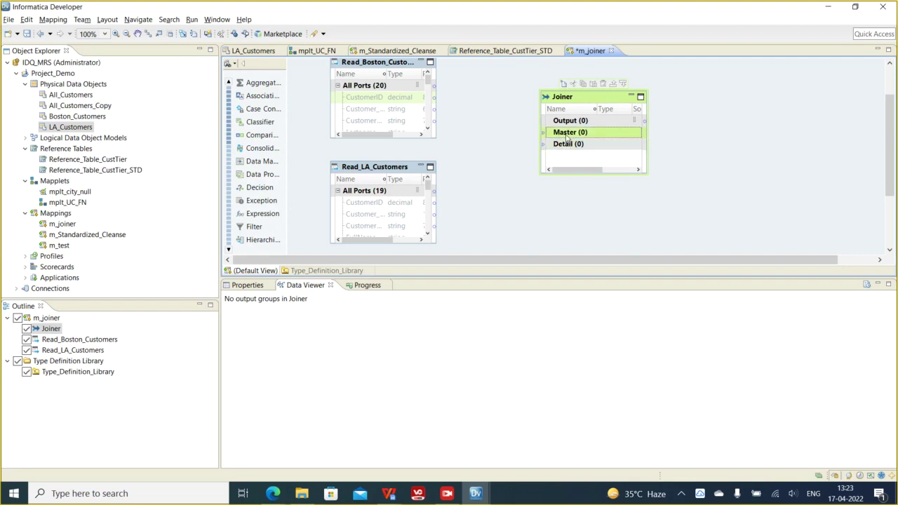
pyautogui.click(455, 495)
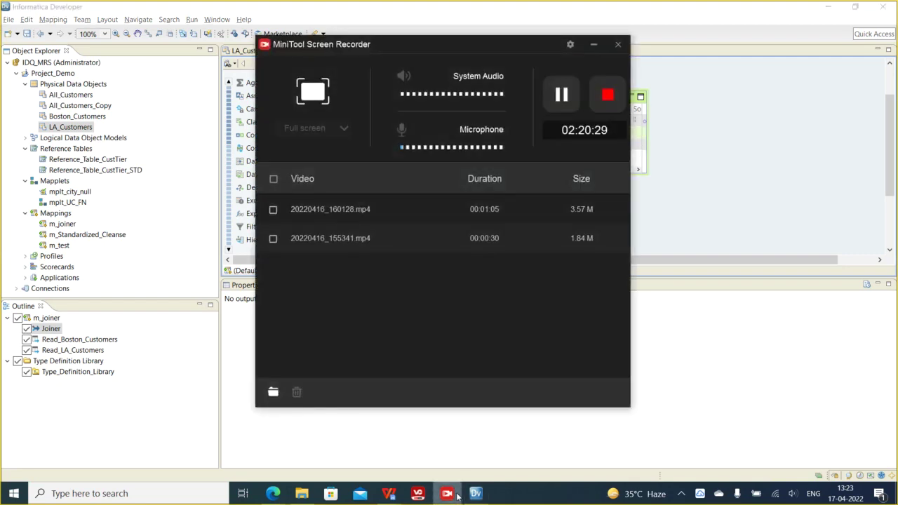
# - Minimize MiniTool Screen Recorder to return to the m_joiner mapping with its empty Joiner
pyautogui.click(456, 495)
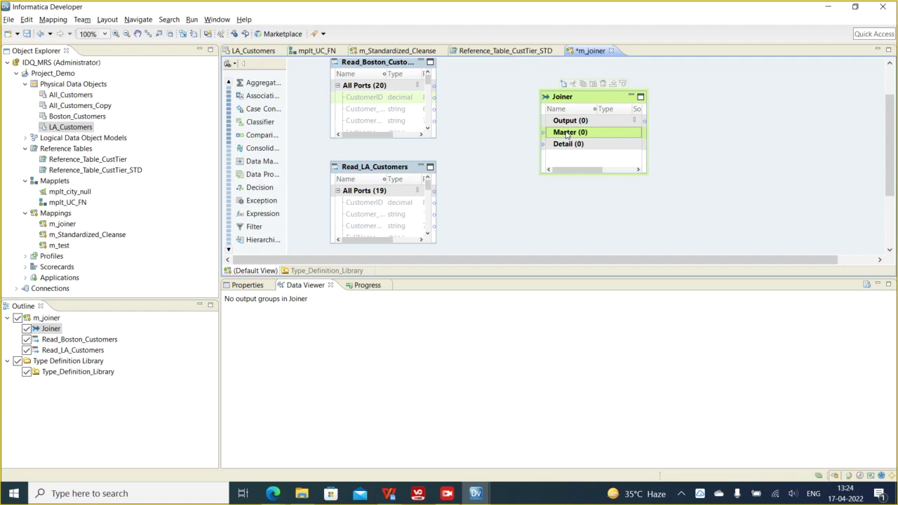
pyautogui.click(557, 146)
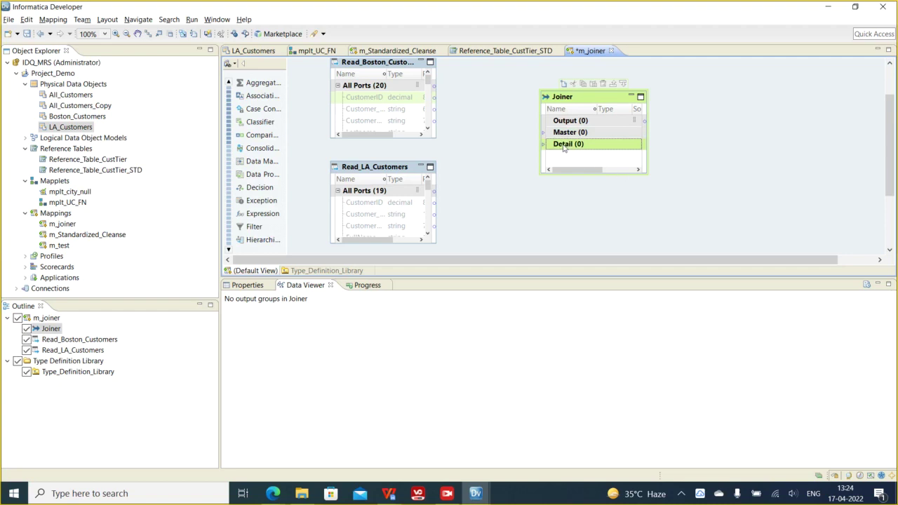
pyautogui.click(563, 137)
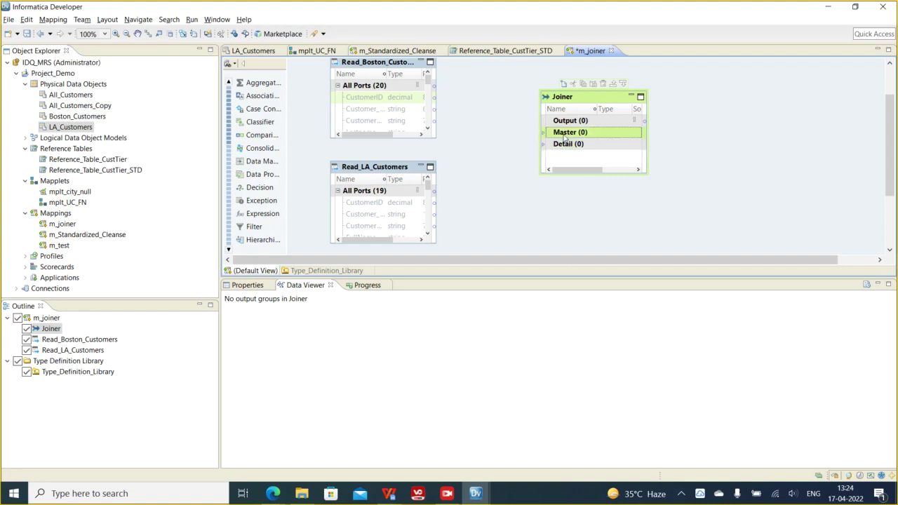
pyautogui.click(379, 113)
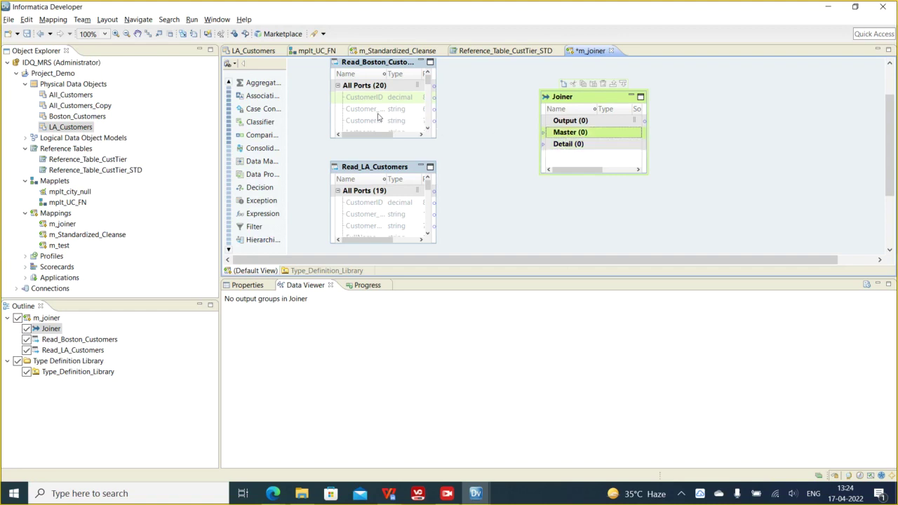
pyautogui.click(562, 137)
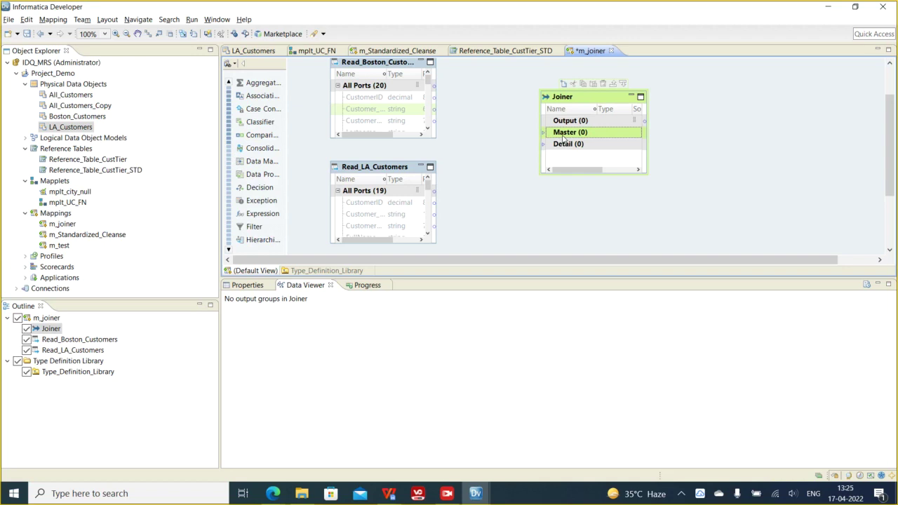
# - Enlarge and reposition the Joiner and widen the Boston source so its port names show fully
pyautogui.moveTo(504, 73); pyautogui.dragTo(698, 219)
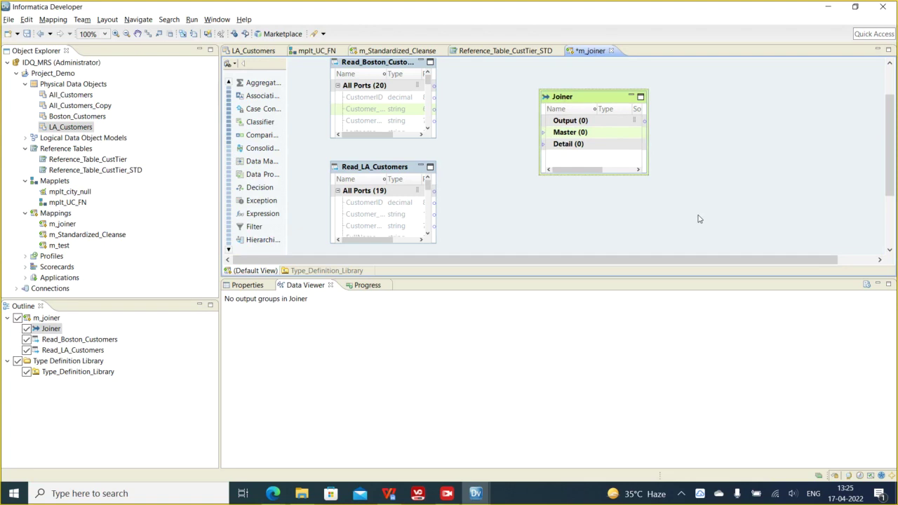
pyautogui.moveTo(506, 90); pyautogui.dragTo(671, 194)
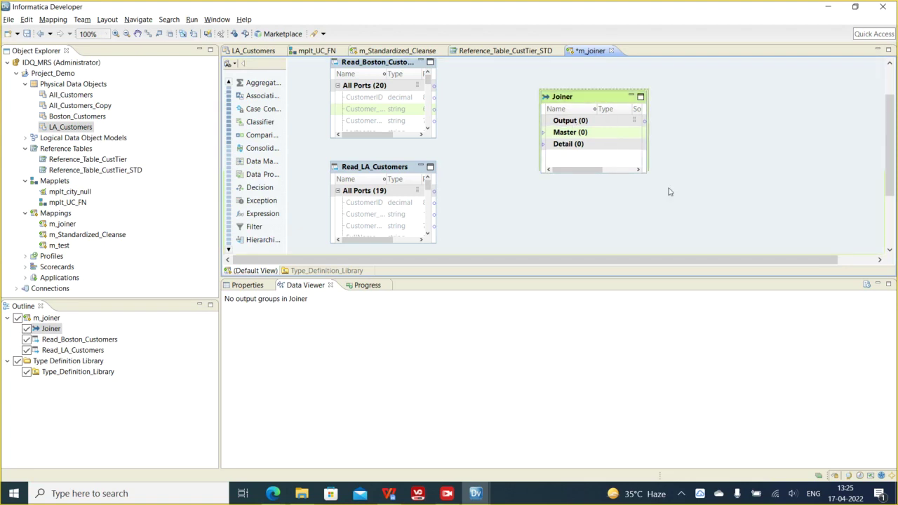
pyautogui.click(374, 100)
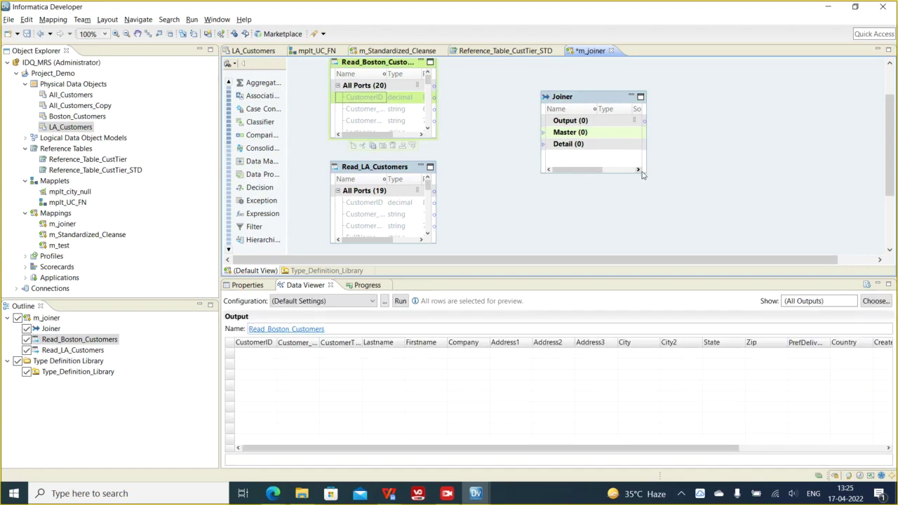
pyautogui.moveTo(641, 172); pyautogui.dragTo(673, 211)
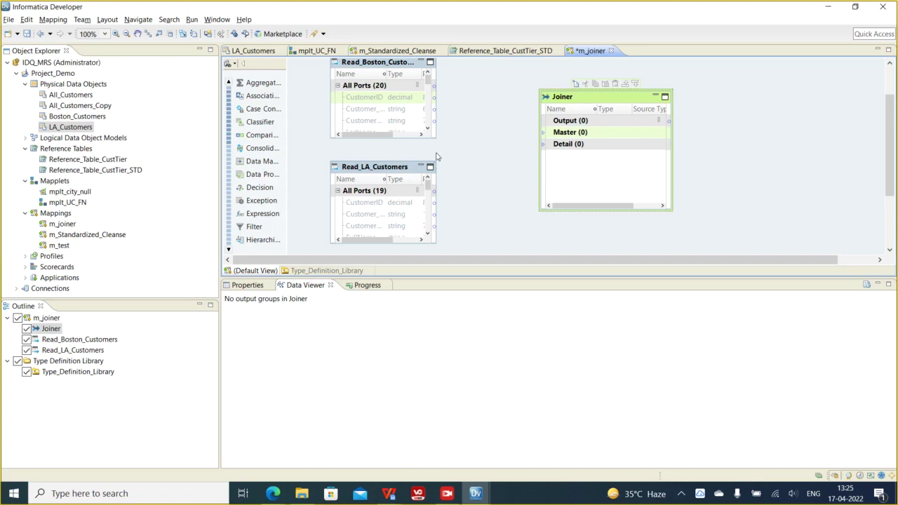
pyautogui.click(372, 111)
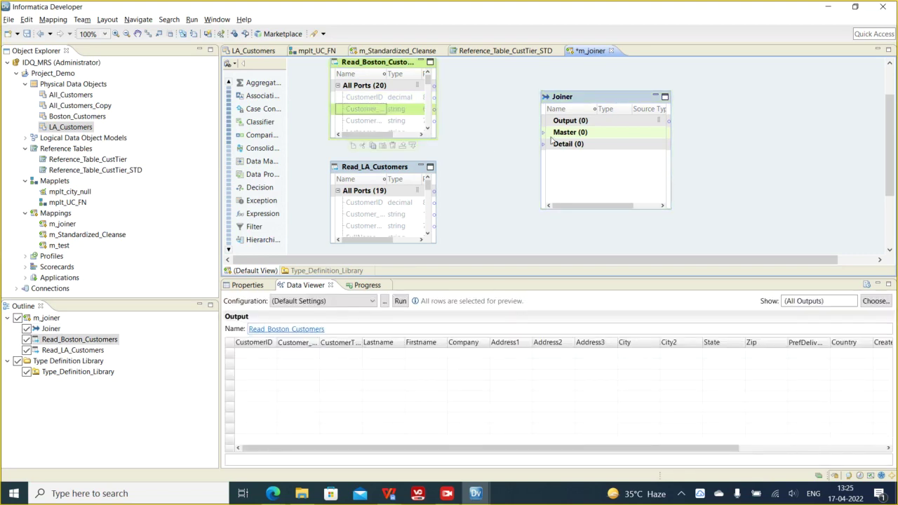
pyautogui.moveTo(571, 110)
pyautogui.mouseDown()
pyautogui.moveTo(552, 111)
pyautogui.moveTo(570, 110)
pyautogui.mouseUp()
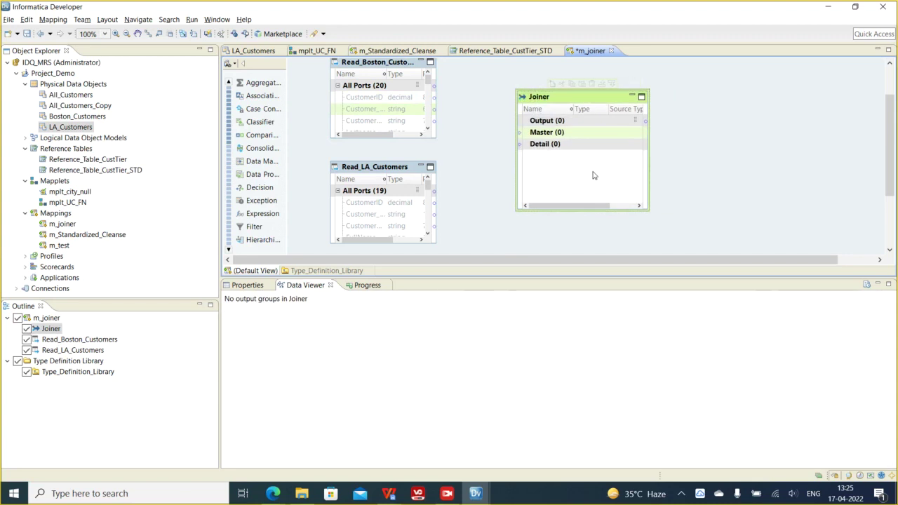
pyautogui.click(546, 146)
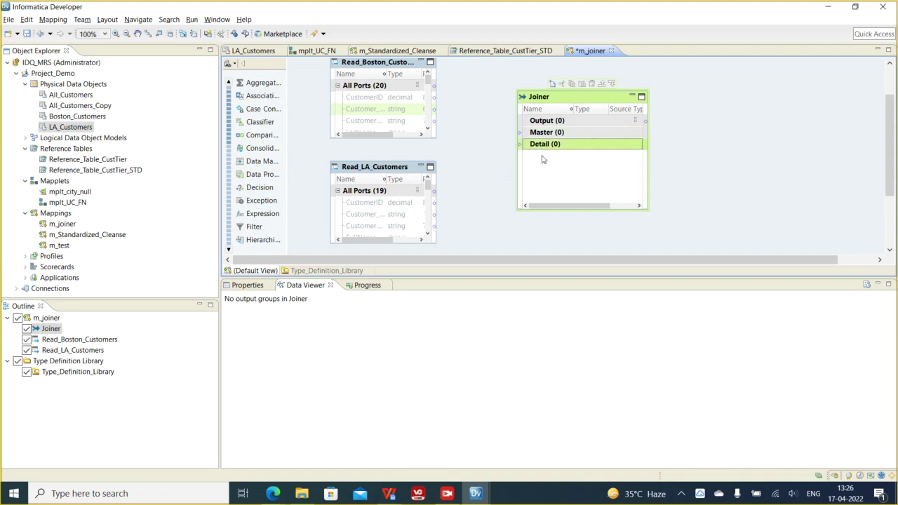
pyautogui.click(544, 134)
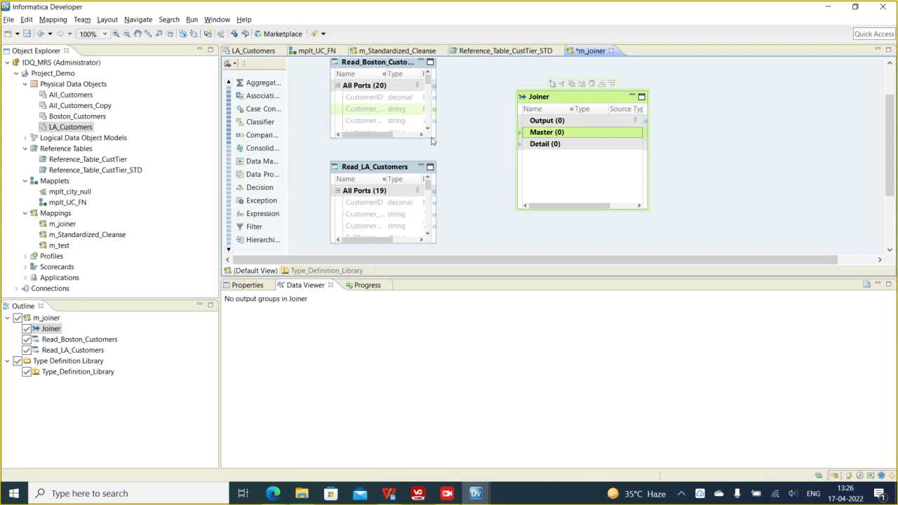
pyautogui.click(375, 111)
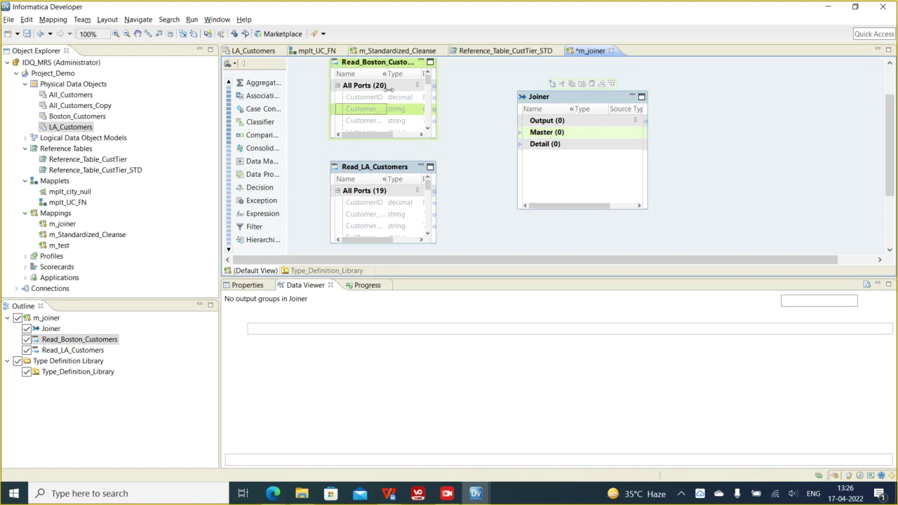
pyautogui.moveTo(385, 74); pyautogui.dragTo(408, 74)
# - Link Boston's CustomerID, Customer_Region and CustomerTier ports into the Joiner's Master group
pyautogui.click(367, 98)
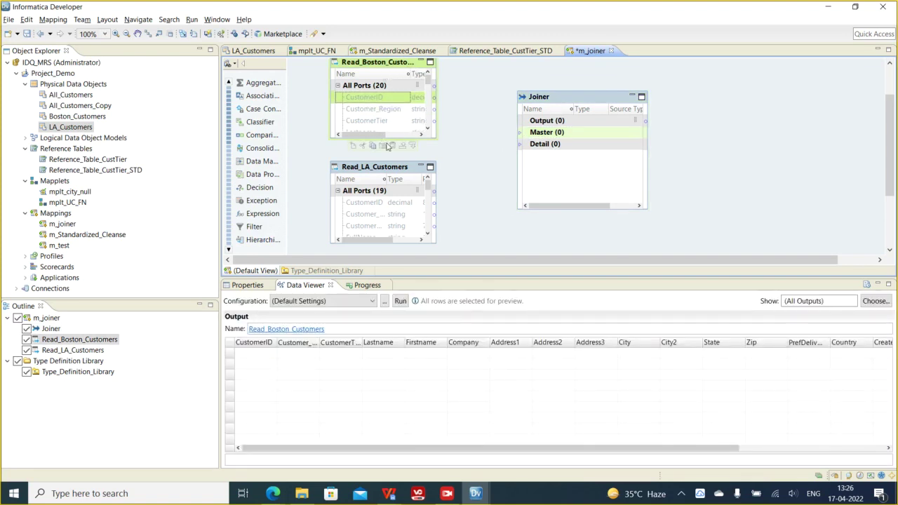
pyautogui.keyDown('shift'); pyautogui.click(369, 112); pyautogui.keyUp('shift')
pyautogui.keyDown('shift'); pyautogui.click(368, 122); pyautogui.keyUp('shift')
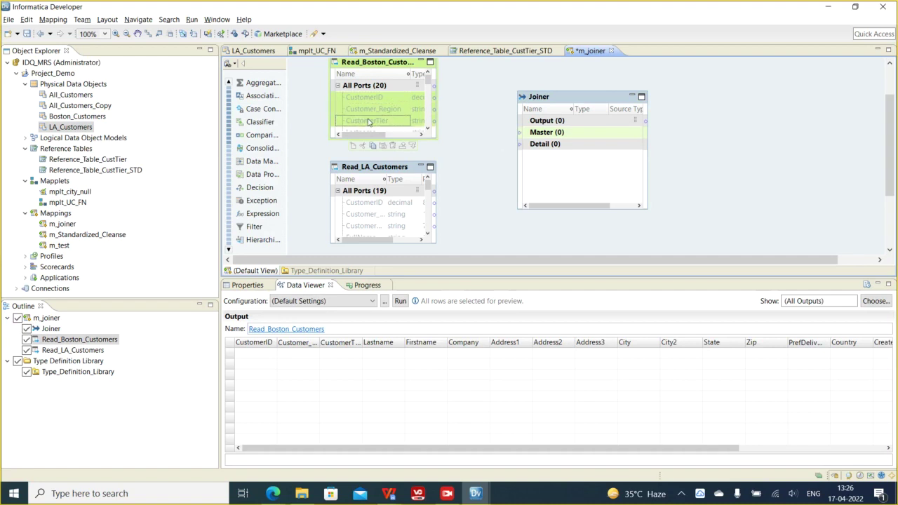
pyautogui.moveTo(374, 110); pyautogui.dragTo(541, 133)
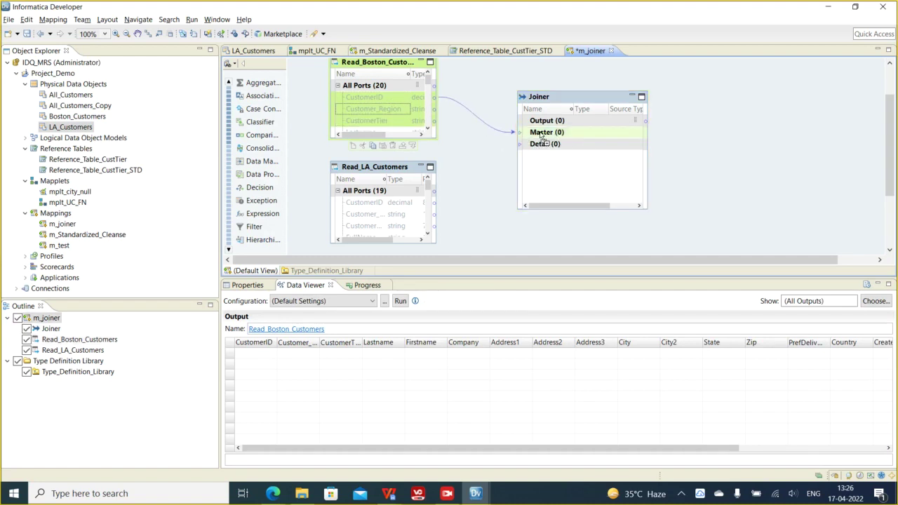
pyautogui.moveTo(609, 209); pyautogui.dragTo(619, 255)
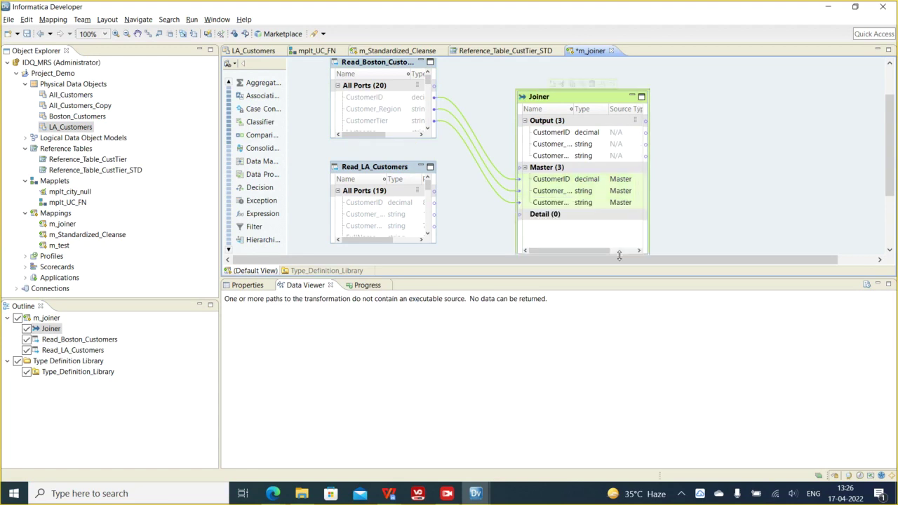
# - Link LA's Customer_Region, CustomerID and CustomerTier ports into the Joiner's Detail group
pyautogui.click(370, 204)
pyautogui.moveTo(370, 214); pyautogui.dragTo(536, 214)
pyautogui.moveTo(591, 99); pyautogui.dragTo(566, 76)
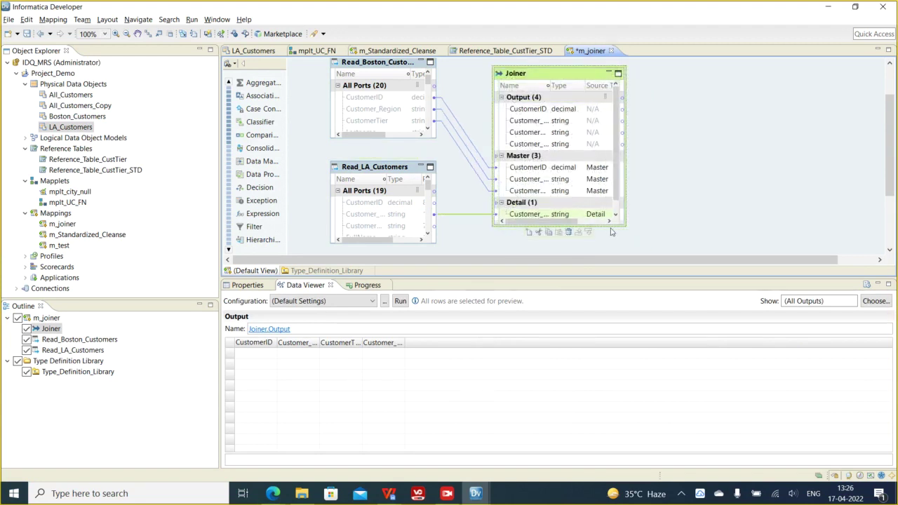
pyautogui.moveTo(618, 241); pyautogui.dragTo(617, 249)
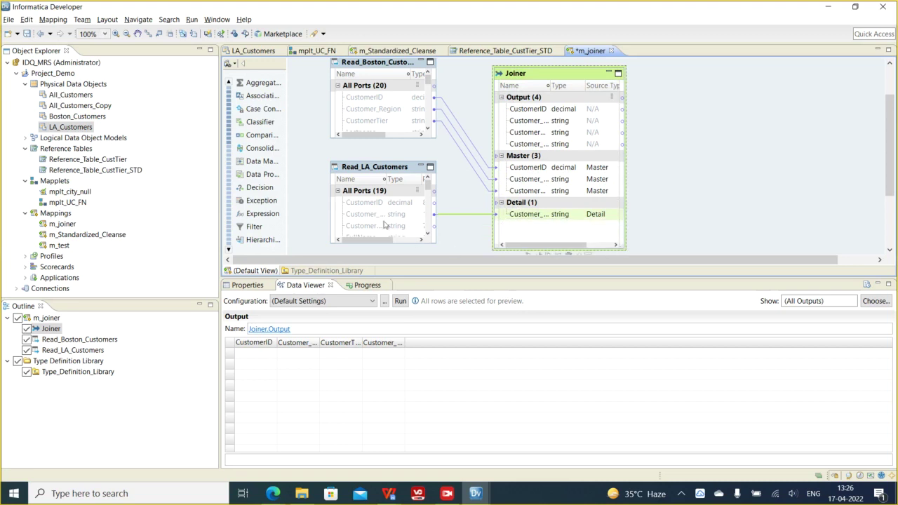
pyautogui.rightClick(517, 214)
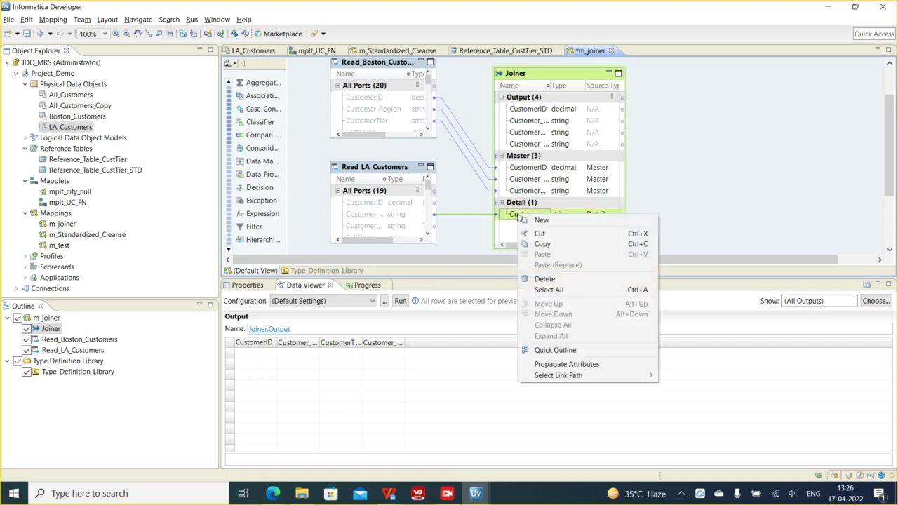
pyautogui.click(368, 205)
pyautogui.moveTo(369, 204); pyautogui.dragTo(519, 204)
pyautogui.moveTo(371, 226); pyautogui.dragTo(519, 223)
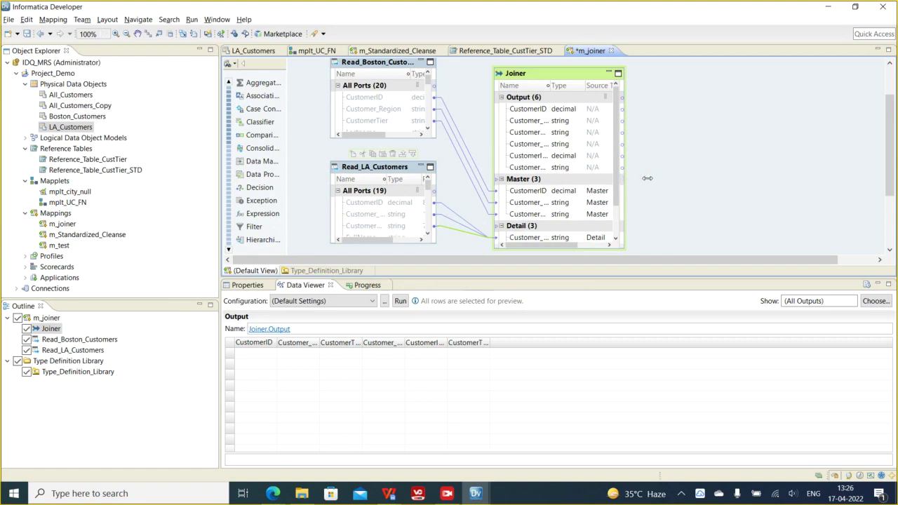
# - Widen the Joiner and check its Detail ports Customer_Region1, CustomerID1 and CustomerTier1
pyautogui.moveTo(624, 178); pyautogui.dragTo(678, 177)
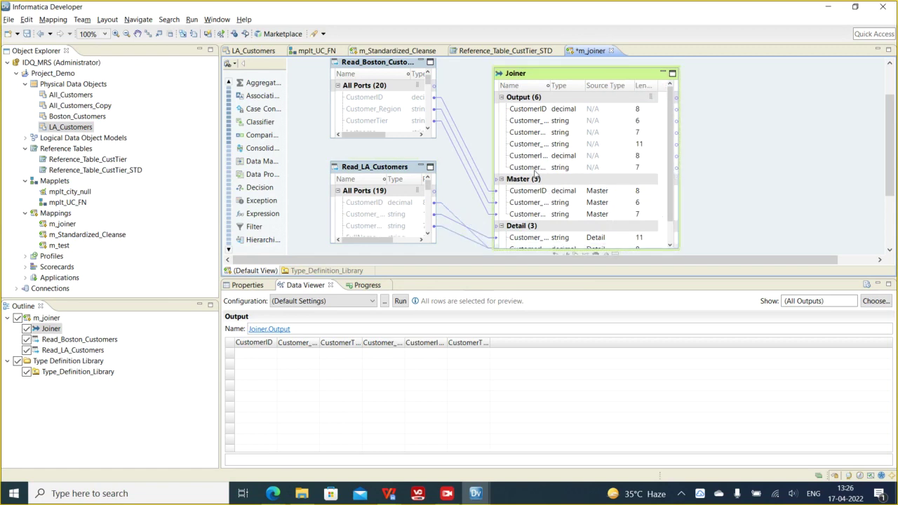
pyautogui.click(531, 132)
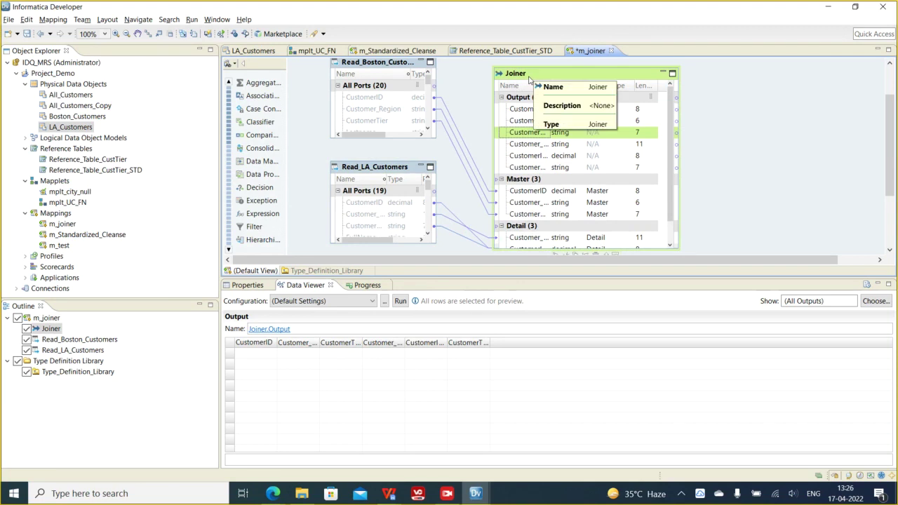
pyautogui.click(528, 238)
pyautogui.scroll(-1, 528, 240)
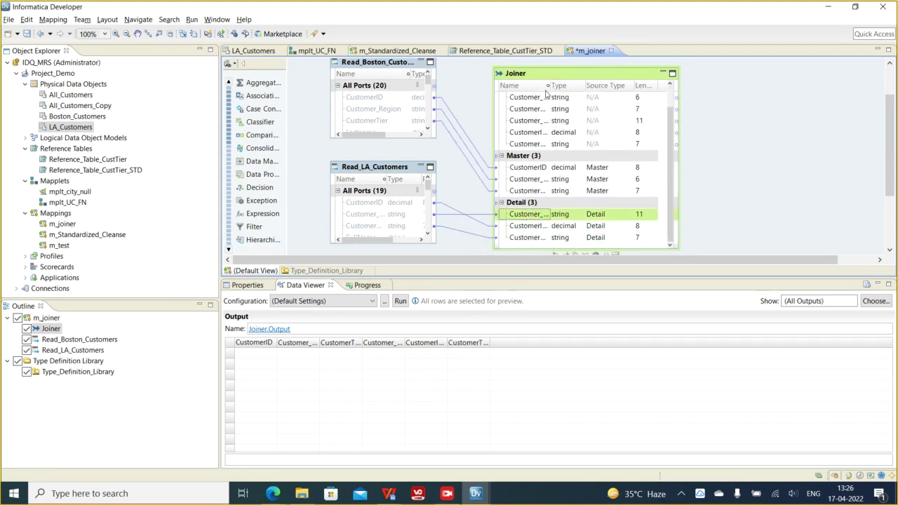
pyautogui.moveTo(547, 86); pyautogui.dragTo(601, 85)
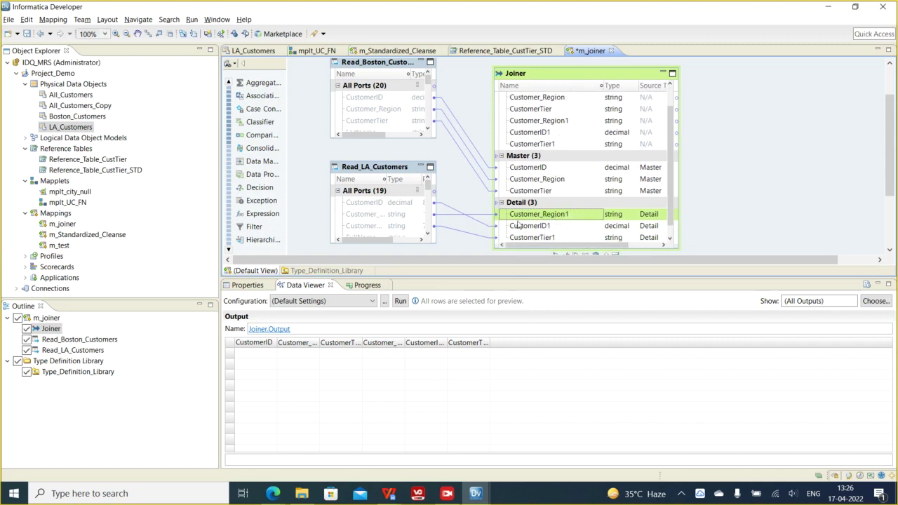
pyautogui.click(526, 226)
pyautogui.click(530, 238)
pyautogui.click(531, 227)
pyautogui.click(530, 238)
pyautogui.click(528, 73)
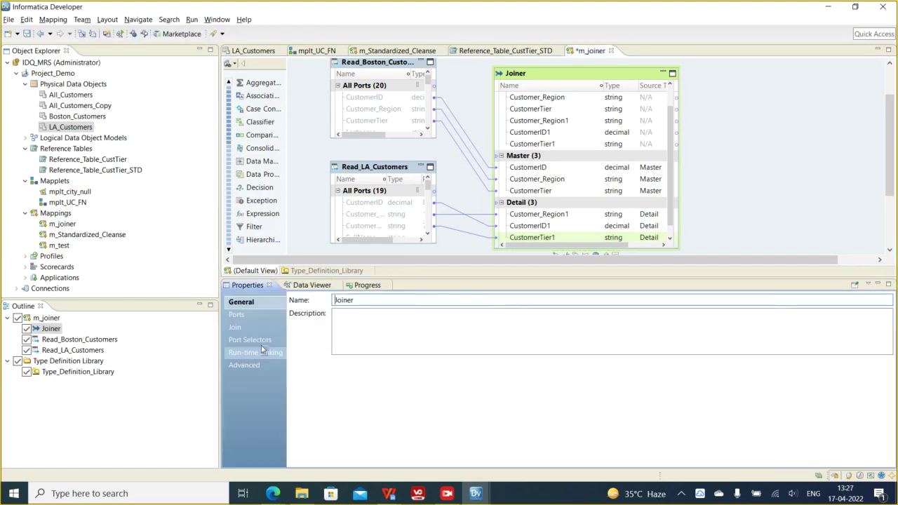
# - Review the Joiner's Join type options, leaving it Normal, and open Windows search
pyautogui.click(238, 314)
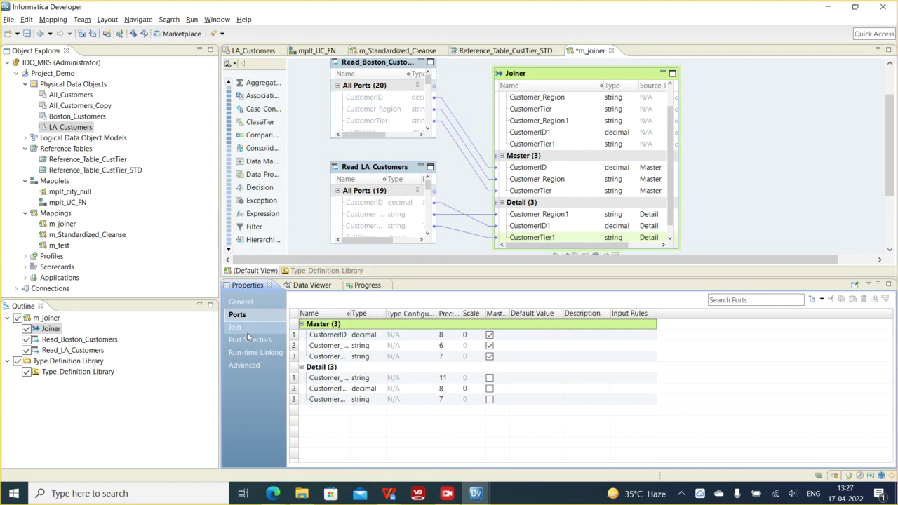
pyautogui.click(237, 328)
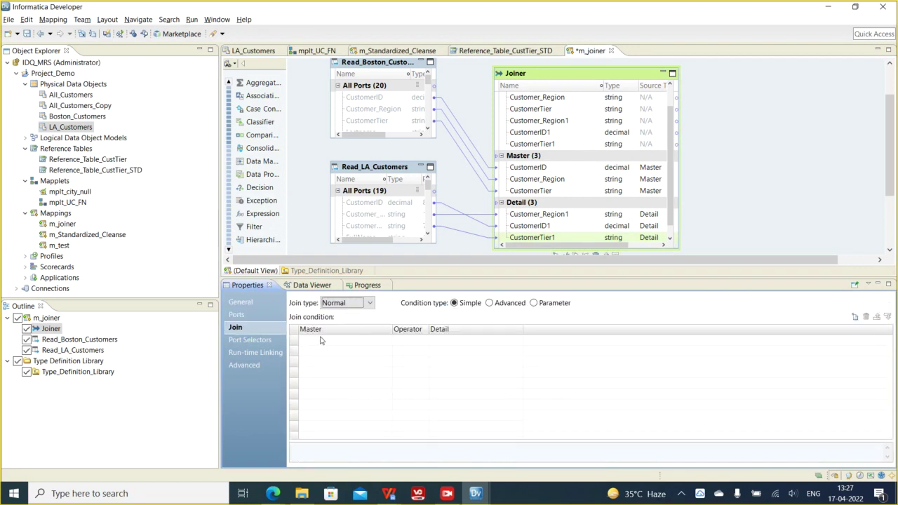
pyautogui.click(344, 304)
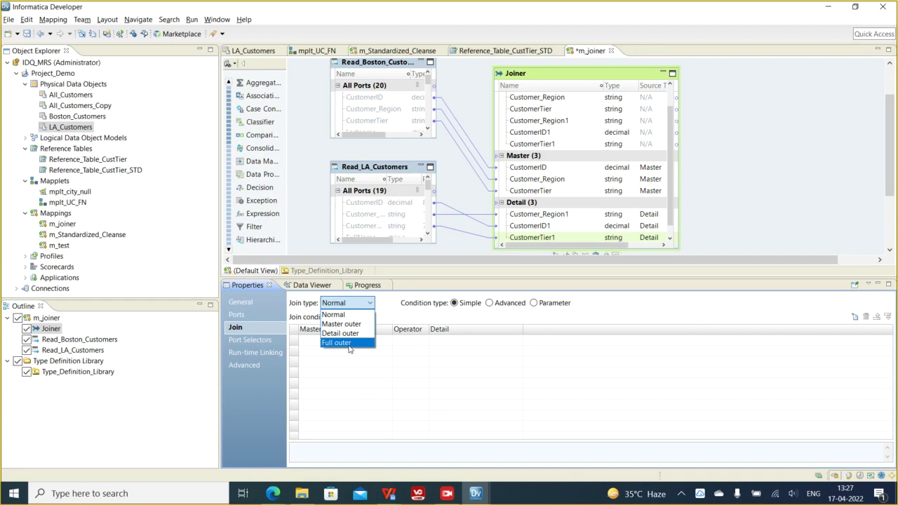
pyautogui.click(160, 495)
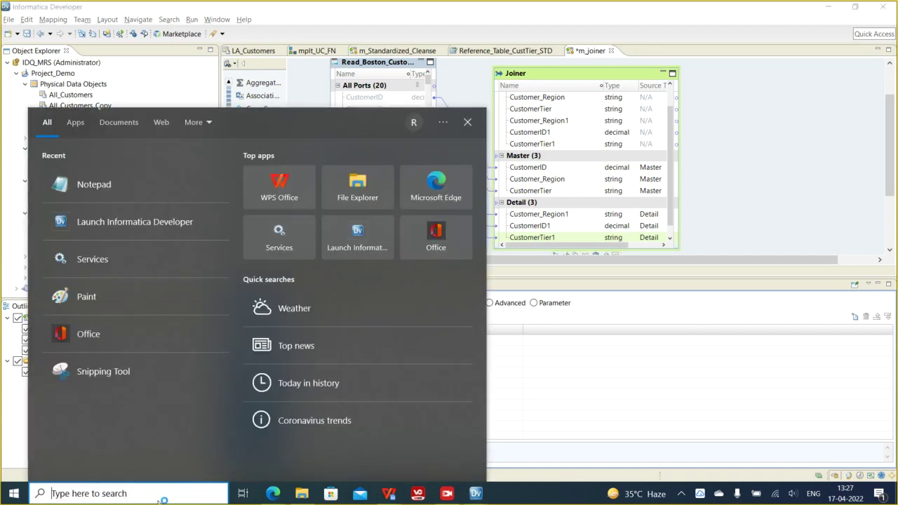
# - Open Paint and draw overlapping circles labelled M and D, hatching the D circle
pyautogui.write('paint')
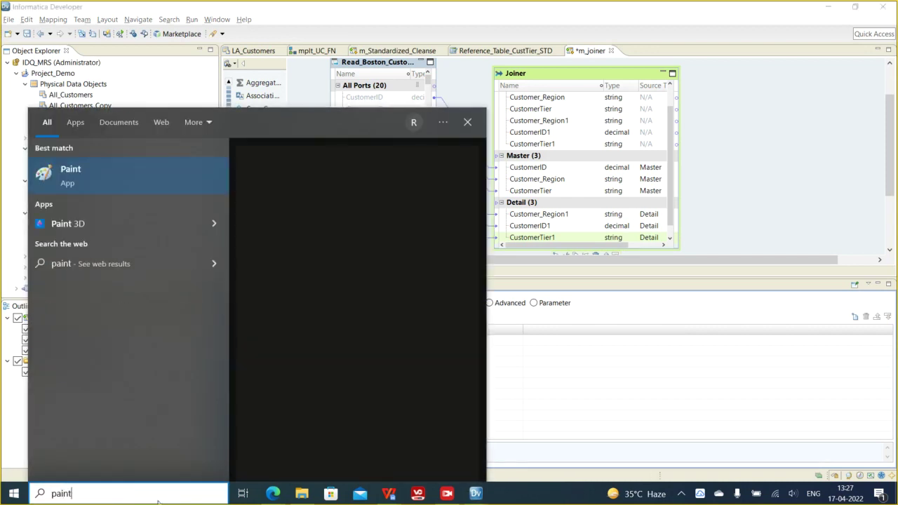
pyautogui.click(93, 175)
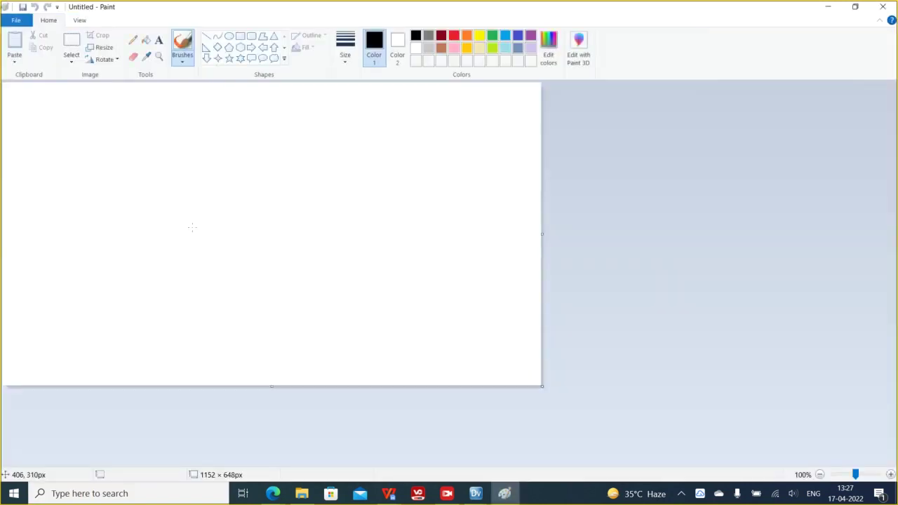
pyautogui.moveTo(97, 162)
pyautogui.mouseDown()
pyautogui.moveTo(99, 233)
pyautogui.moveTo(127, 163)
pyautogui.mouseUp()
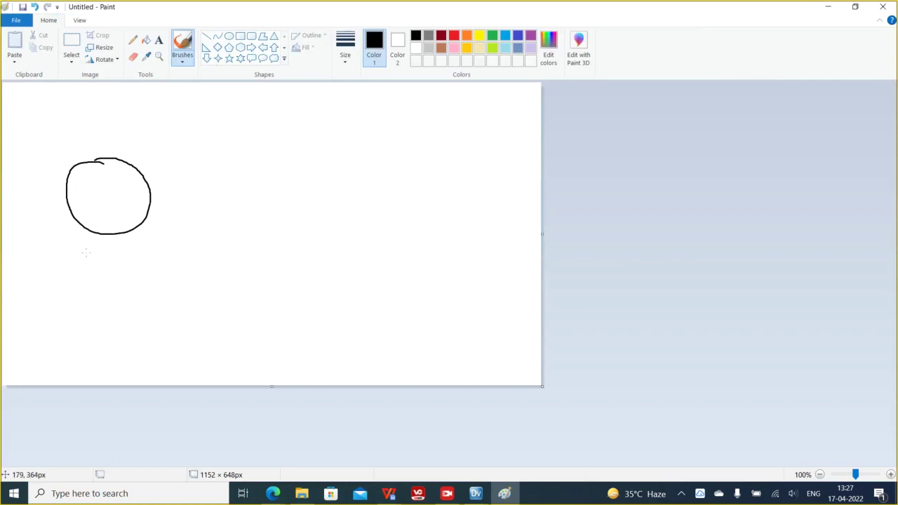
pyautogui.moveTo(99, 251); pyautogui.dragTo(121, 261)
pyautogui.moveTo(164, 149)
pyautogui.mouseDown()
pyautogui.moveTo(127, 160)
pyautogui.moveTo(221, 219)
pyautogui.moveTo(194, 151)
pyautogui.moveTo(165, 148)
pyautogui.mouseUp()
pyautogui.moveTo(173, 242)
pyautogui.mouseDown()
pyautogui.moveTo(218, 243)
pyautogui.moveTo(164, 261)
pyautogui.mouseUp()
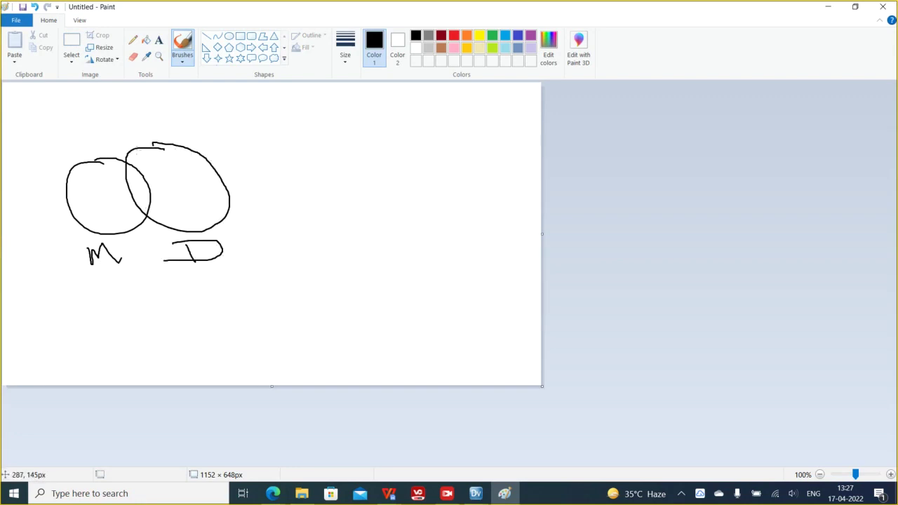
pyautogui.moveTo(160, 155)
pyautogui.mouseDown()
pyautogui.moveTo(153, 184)
pyautogui.moveTo(178, 210)
pyautogui.mouseUp()
pyautogui.moveTo(201, 189); pyautogui.dragTo(198, 217)
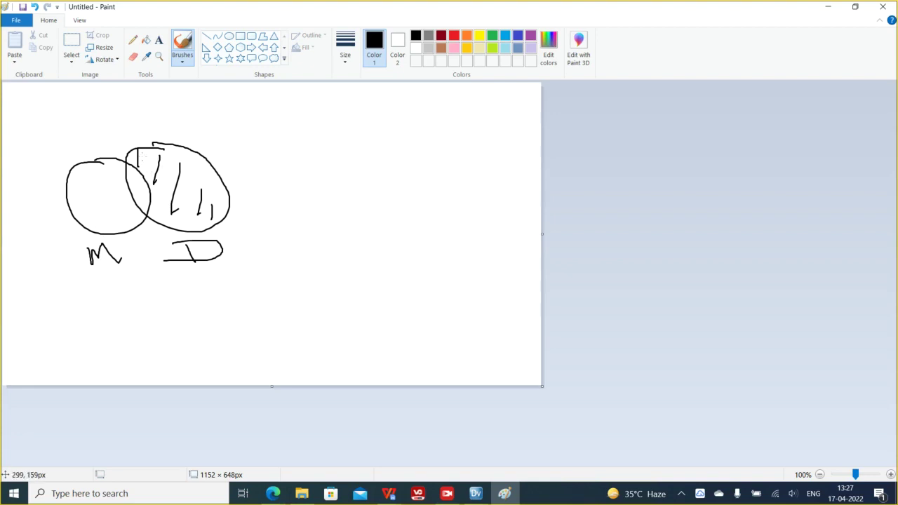
# - Sketch the remaining circle pairs, labelling one n and D and hatching regions for other joins
pyautogui.moveTo(304, 148)
pyautogui.mouseDown()
pyautogui.moveTo(260, 148)
pyautogui.moveTo(309, 186)
pyautogui.moveTo(281, 147)
pyautogui.moveTo(313, 204)
pyautogui.moveTo(313, 143)
pyautogui.mouseUp()
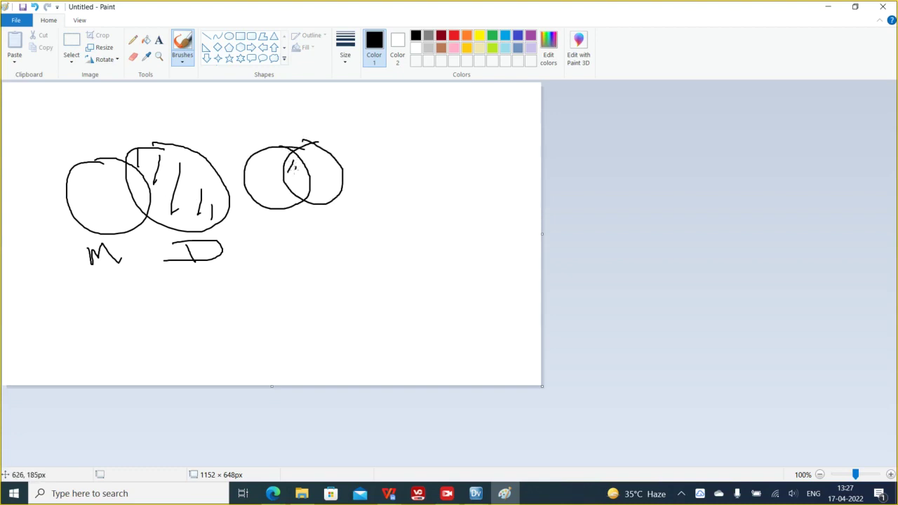
pyautogui.moveTo(293, 242)
pyautogui.mouseDown()
pyautogui.moveTo(247, 277)
pyautogui.moveTo(289, 233)
pyautogui.moveTo(269, 240)
pyautogui.mouseUp()
pyautogui.moveTo(342, 222)
pyautogui.mouseDown()
pyautogui.moveTo(347, 289)
pyautogui.moveTo(313, 221)
pyautogui.moveTo(274, 273)
pyautogui.moveTo(299, 279)
pyautogui.mouseUp()
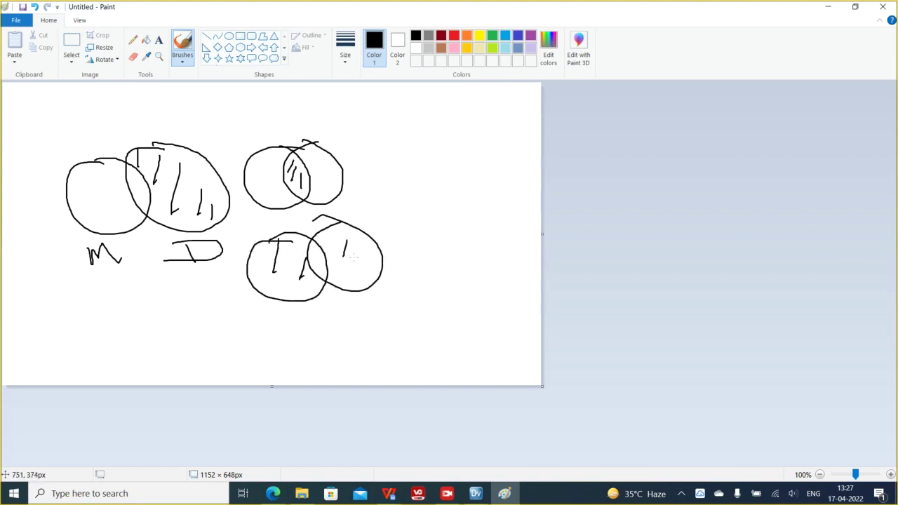
pyautogui.moveTo(358, 275); pyautogui.dragTo(366, 262)
pyautogui.moveTo(414, 173)
pyautogui.mouseDown()
pyautogui.moveTo(413, 233)
pyautogui.moveTo(426, 178)
pyautogui.moveTo(429, 188)
pyautogui.moveTo(493, 198)
pyautogui.moveTo(444, 171)
pyautogui.mouseUp()
pyautogui.moveTo(413, 248); pyautogui.dragTo(483, 255)
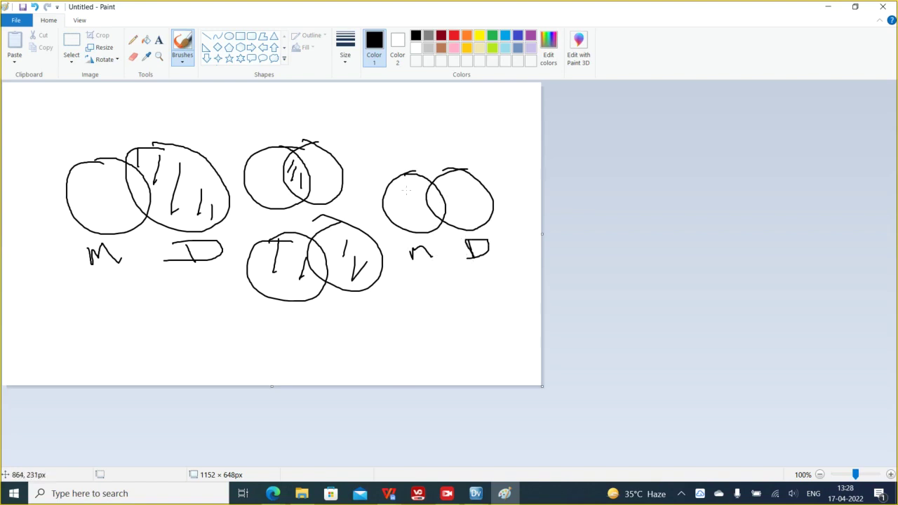
pyautogui.moveTo(413, 188); pyautogui.dragTo(409, 212)
# - Return from Paint and add a Joiner condition matching CustomerID to Detail port CustomerID1
pyautogui.click(829, 7)
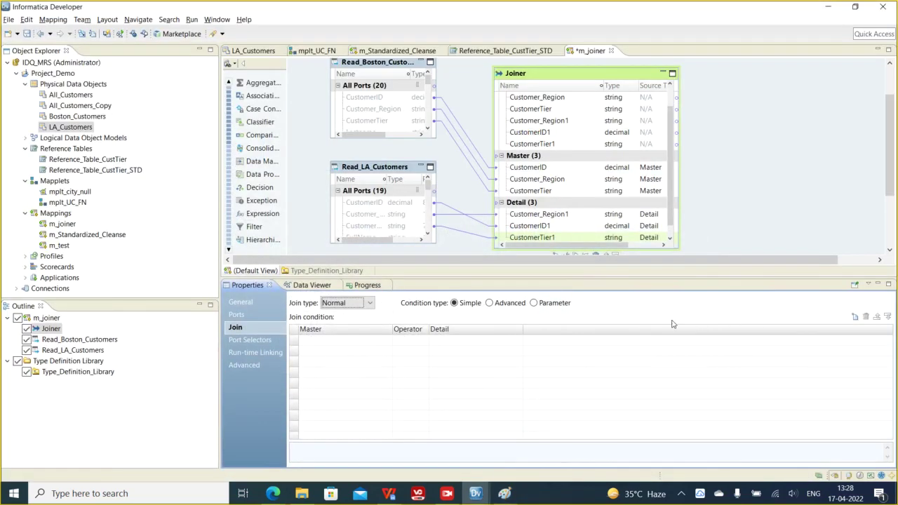
pyautogui.click(855, 318)
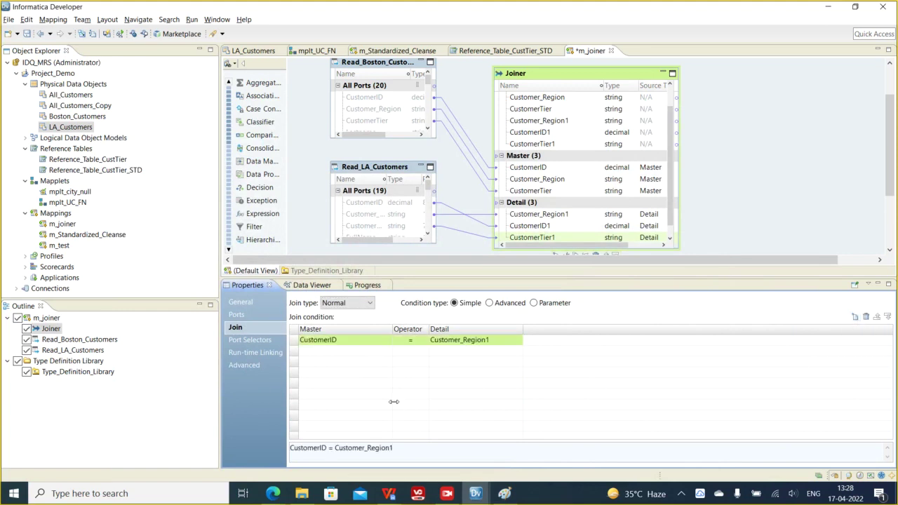
pyautogui.click(321, 343)
pyautogui.click(481, 342)
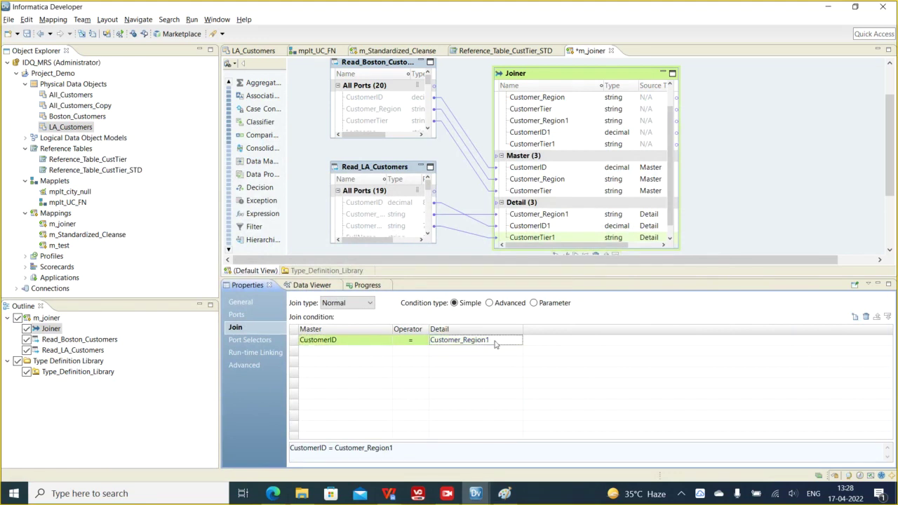
pyautogui.click(518, 343)
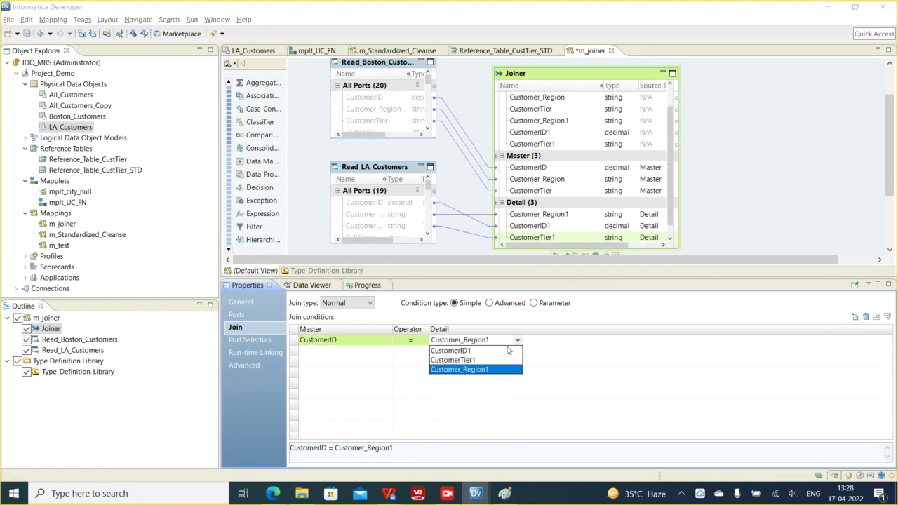
pyautogui.click(460, 353)
pyautogui.click(538, 365)
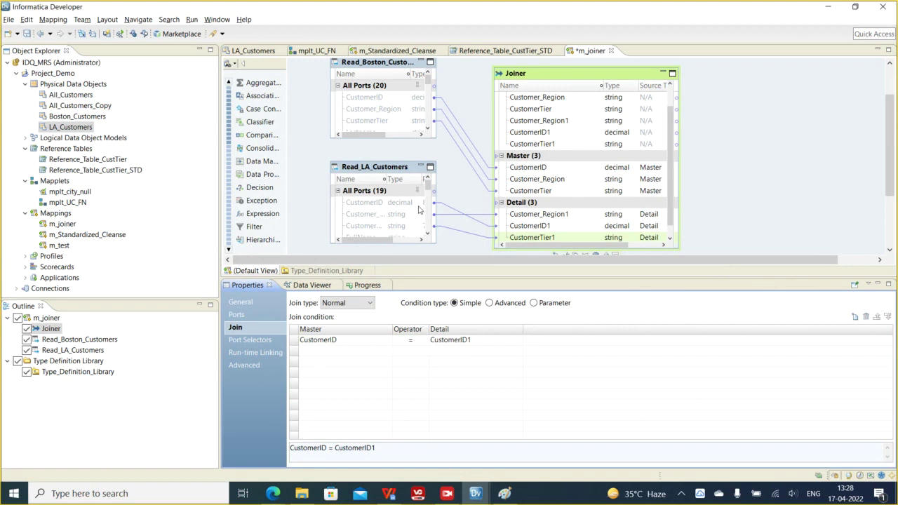
# - Preview the Joiner's Normal join output, then change its join type to Full outer
pyautogui.rightClick(578, 79)
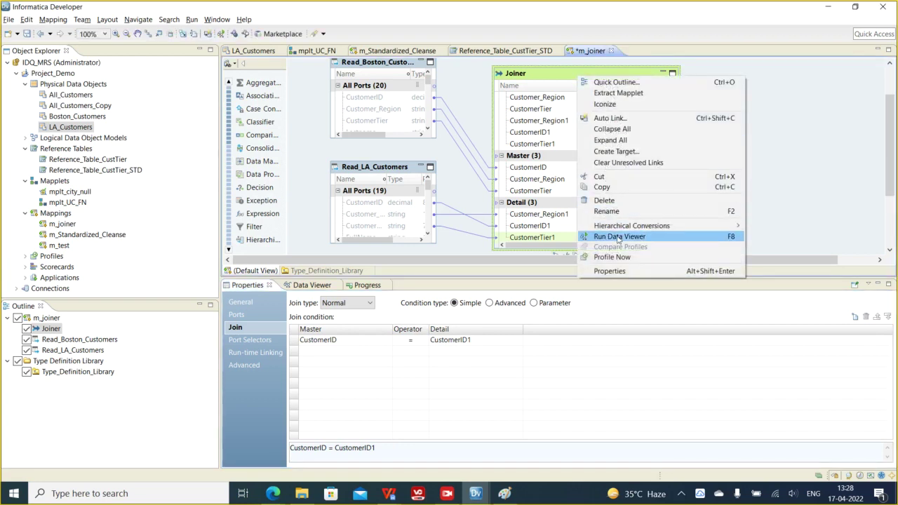
pyautogui.click(619, 236)
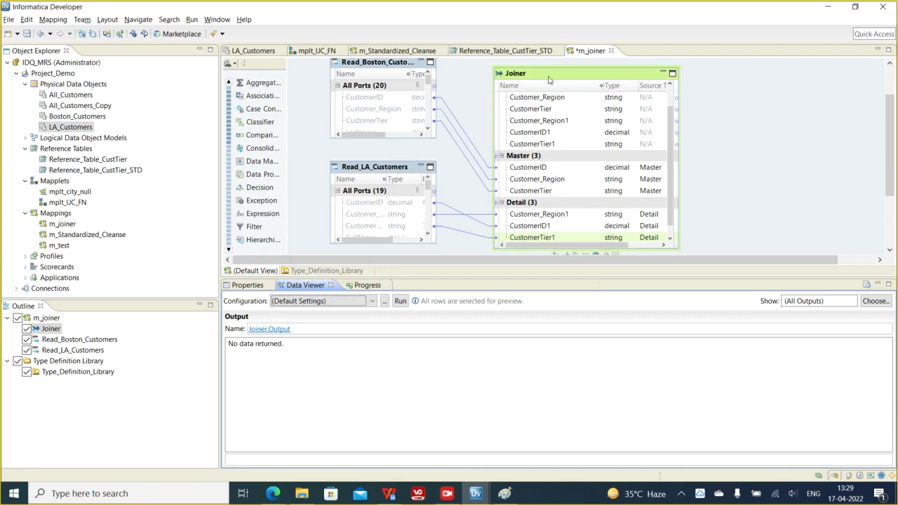
pyautogui.click(550, 80)
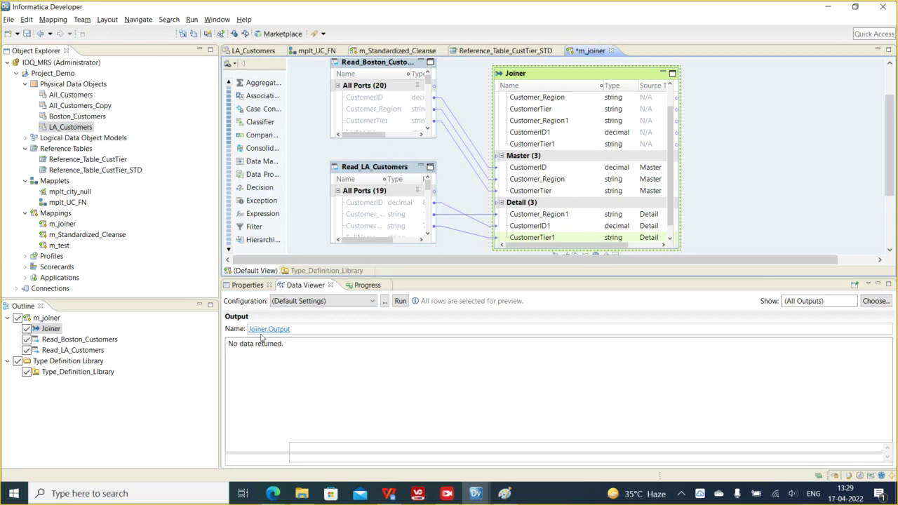
pyautogui.click(247, 285)
pyautogui.click(368, 307)
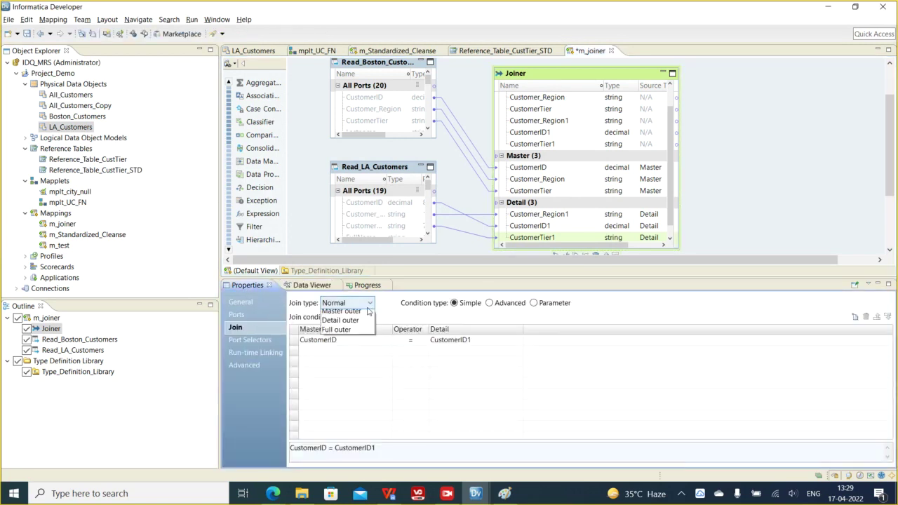
pyautogui.click(347, 343)
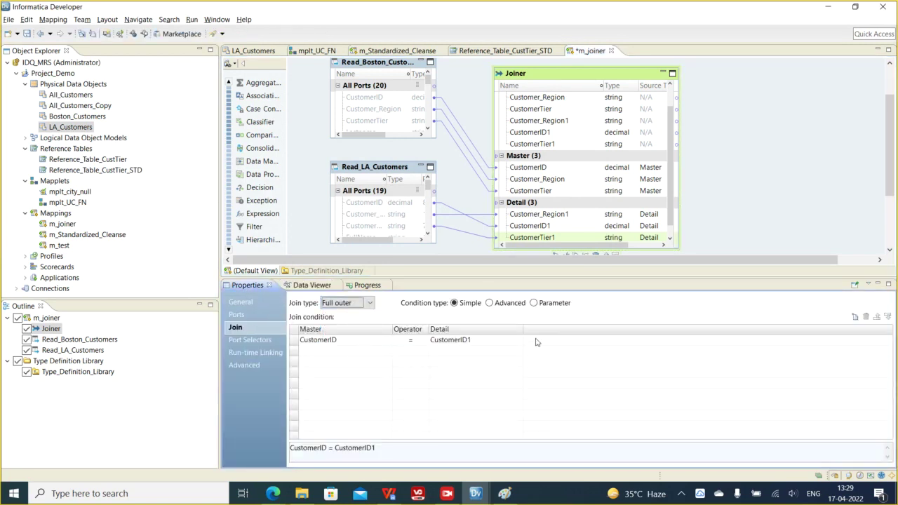
# - Preview the Full outer join rows, select all m_joiner objects, and switch to m_Standardized_Cleanse
pyautogui.rightClick(559, 79)
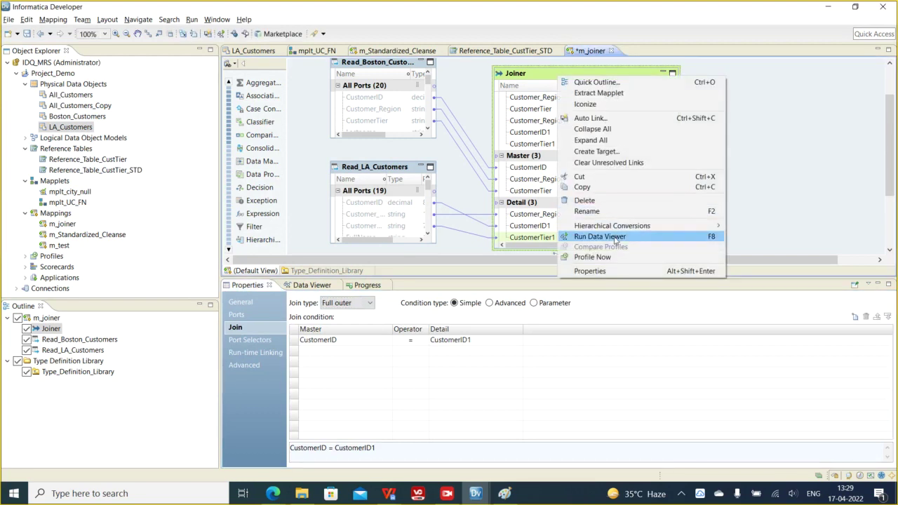
pyautogui.click(619, 238)
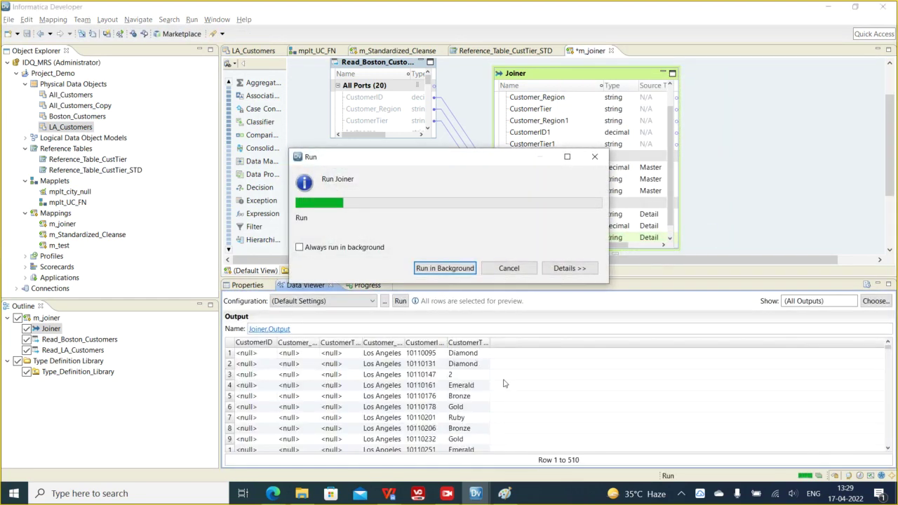
pyautogui.click(425, 387)
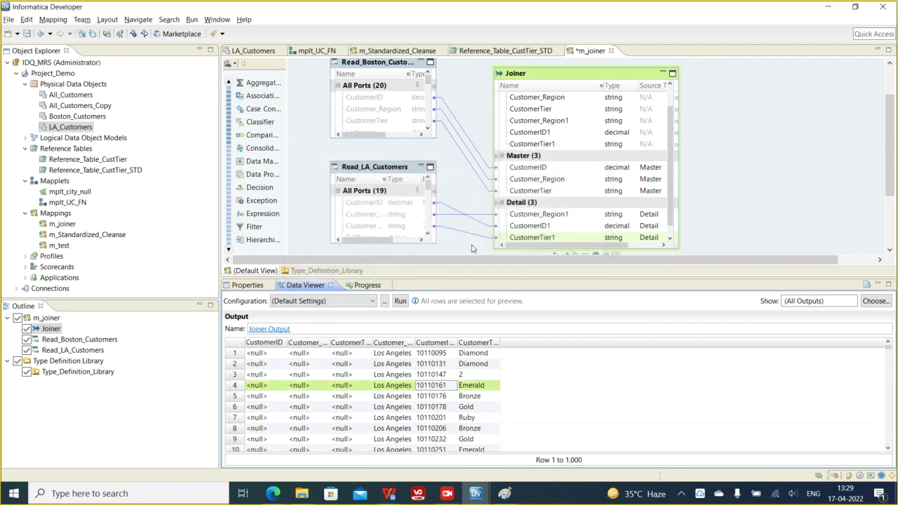
pyautogui.click(562, 84)
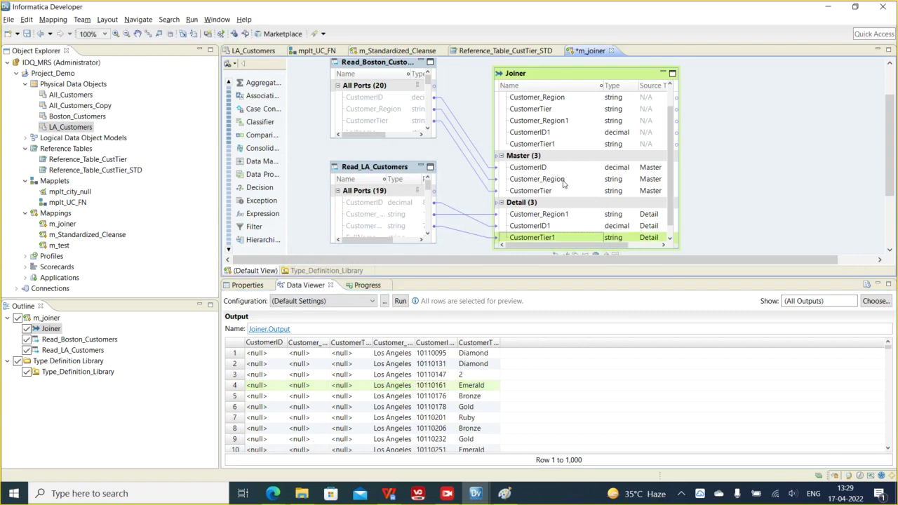
pyautogui.click(548, 162)
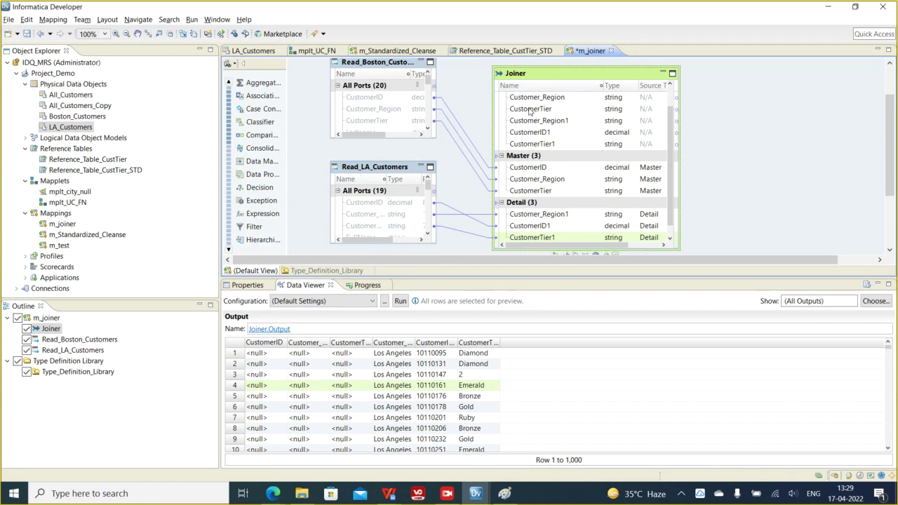
pyautogui.moveTo(316, 74); pyautogui.dragTo(757, 232)
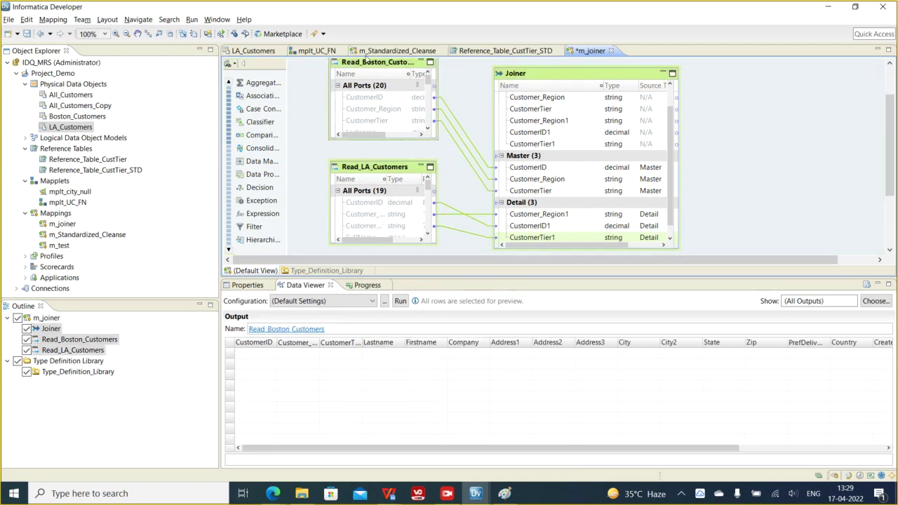
pyautogui.click(392, 50)
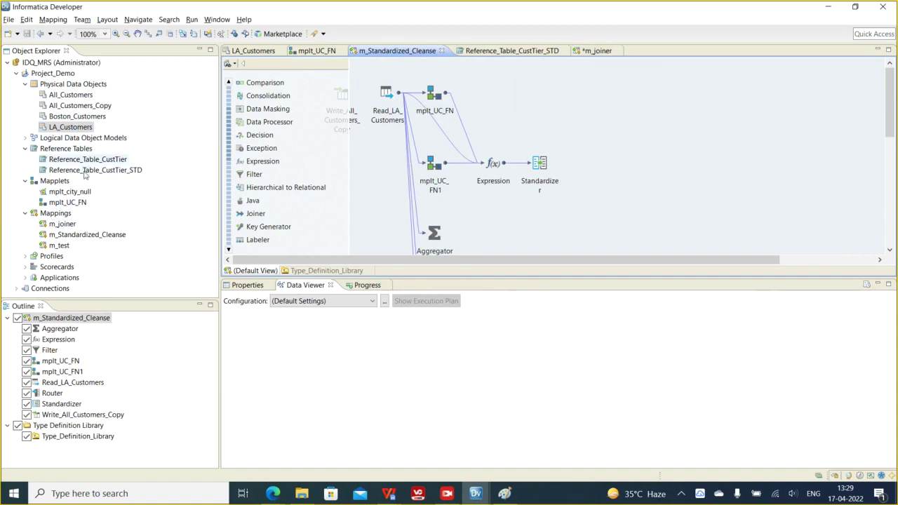
pyautogui.click(26, 139)
pyautogui.doubleClick(81, 149)
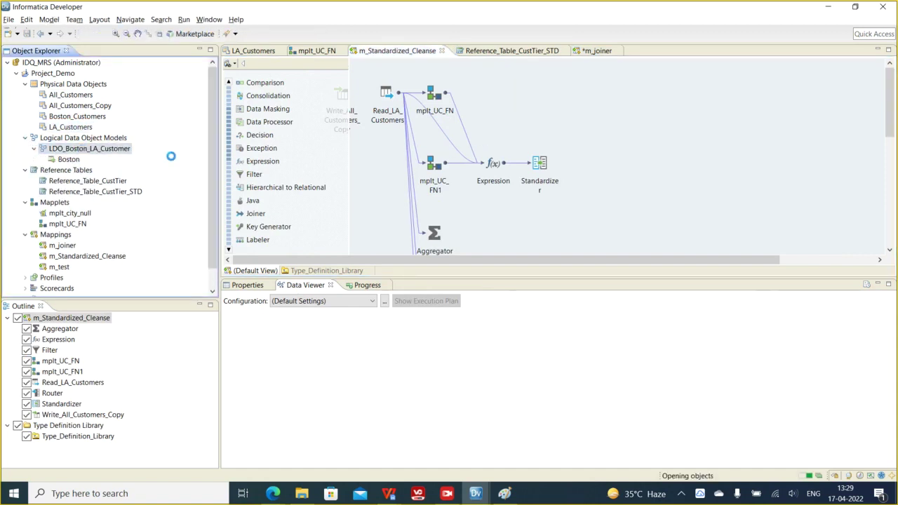
pyautogui.click(63, 159)
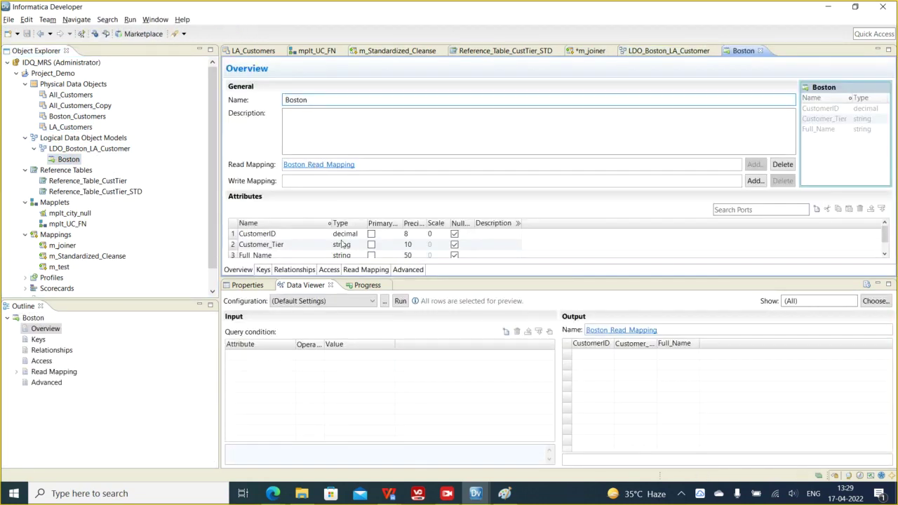
pyautogui.click(363, 270)
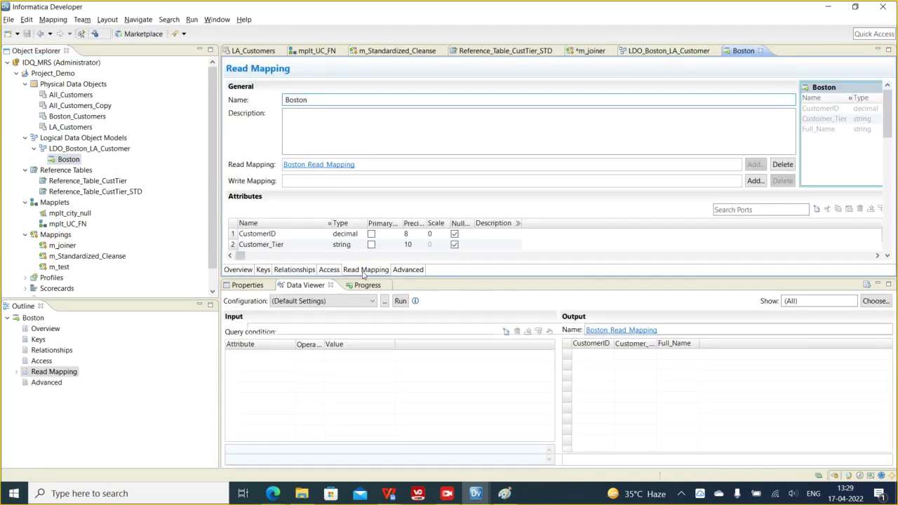
pyautogui.rightClick(558, 148)
pyautogui.click(626, 214)
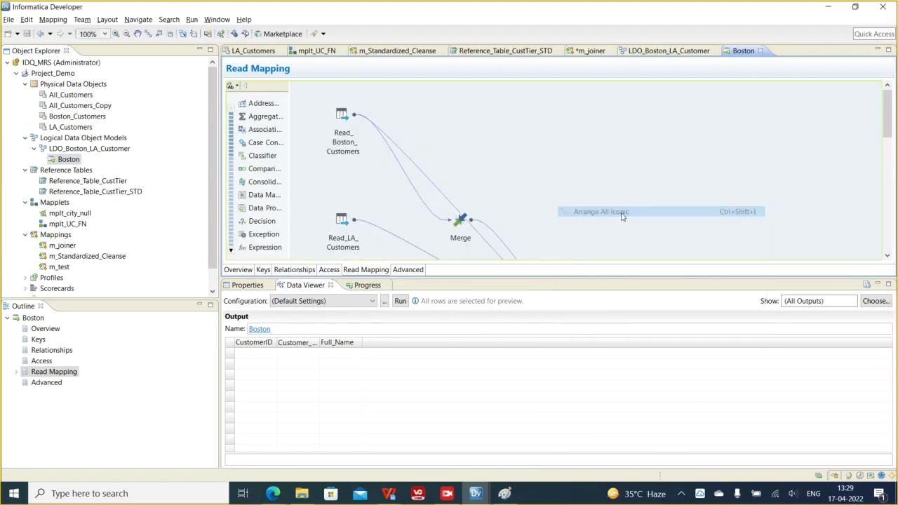
pyautogui.scroll(-3, 617, 200)
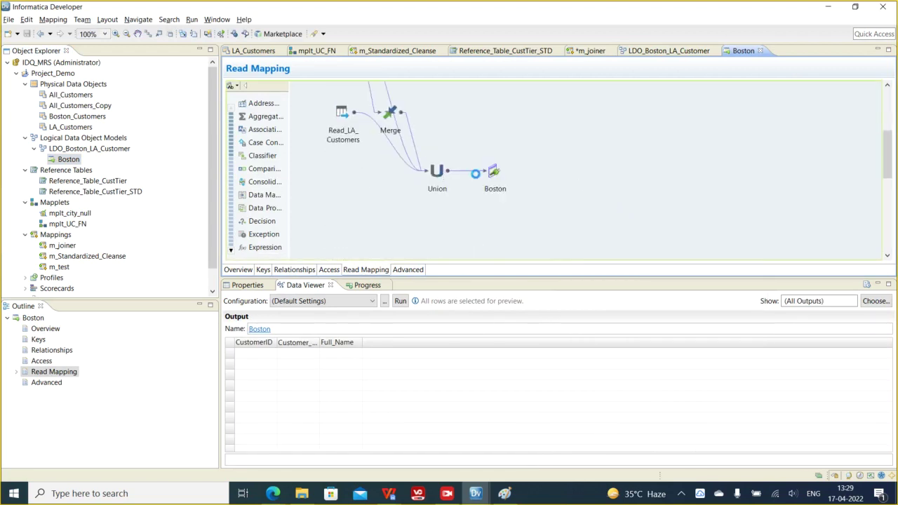
pyautogui.click(443, 178)
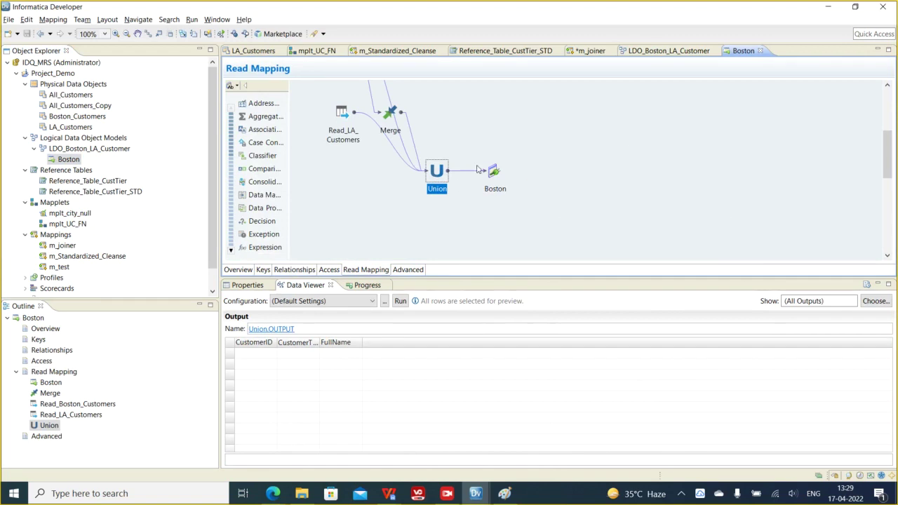
pyautogui.moveTo(313, 87); pyautogui.dragTo(483, 208)
pyautogui.click(488, 177)
pyautogui.click(493, 174)
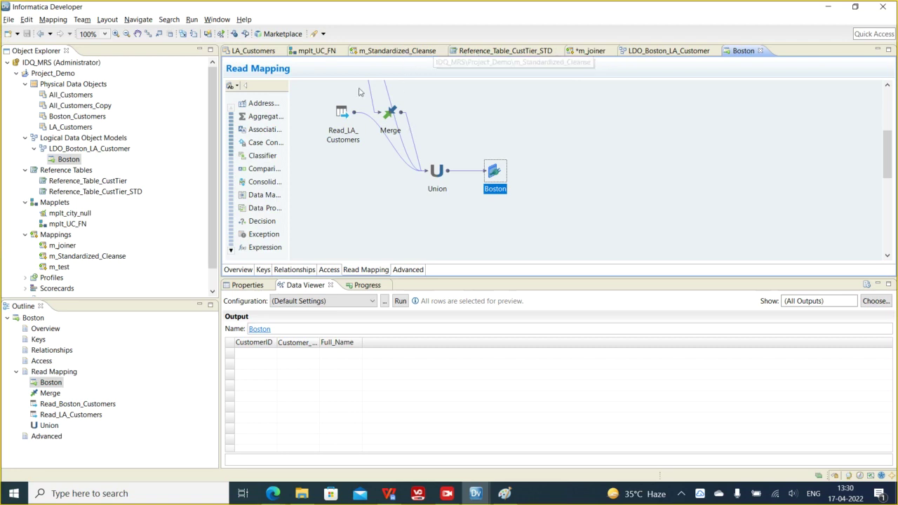
pyautogui.moveTo(323, 83); pyautogui.dragTo(545, 215)
pyautogui.moveTo(315, 114); pyautogui.dragTo(497, 254)
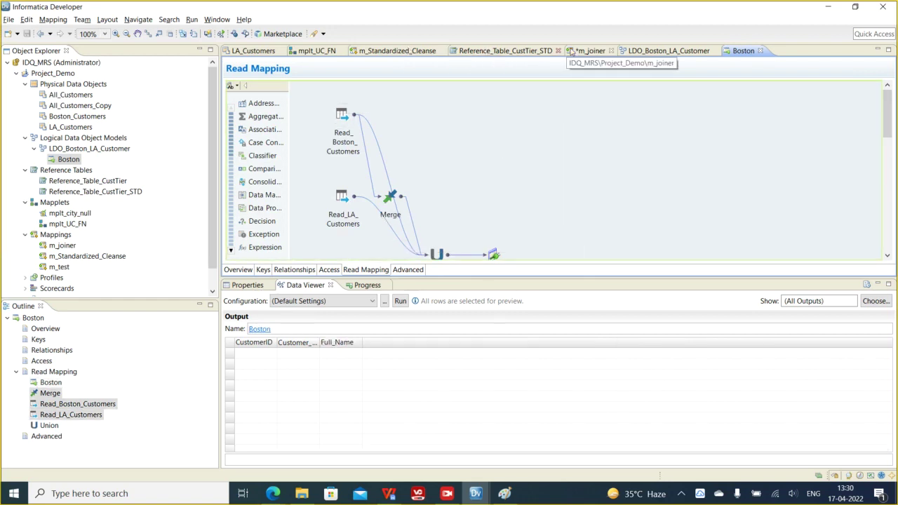
# - In m_Standardized_Cleanse, drop a Lookup transformation from the palette onto the canvas near the Filter
pyautogui.click(591, 50)
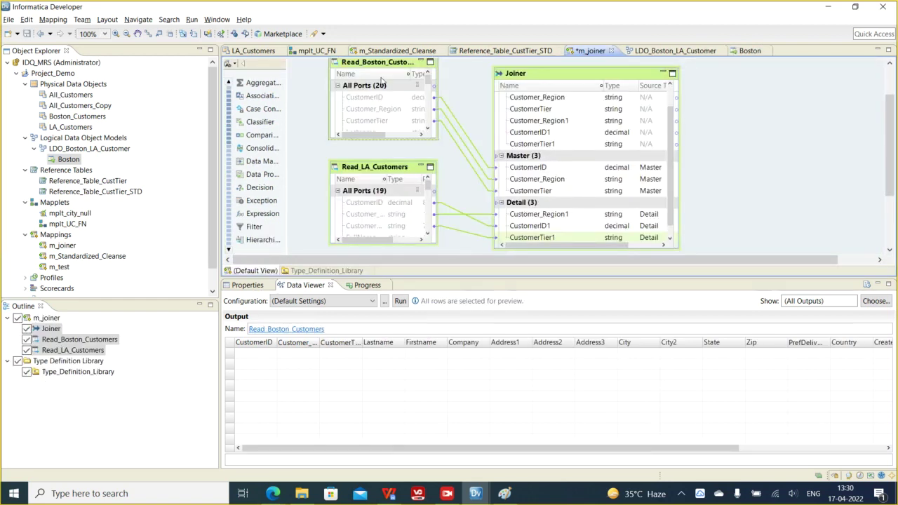
pyautogui.click(386, 52)
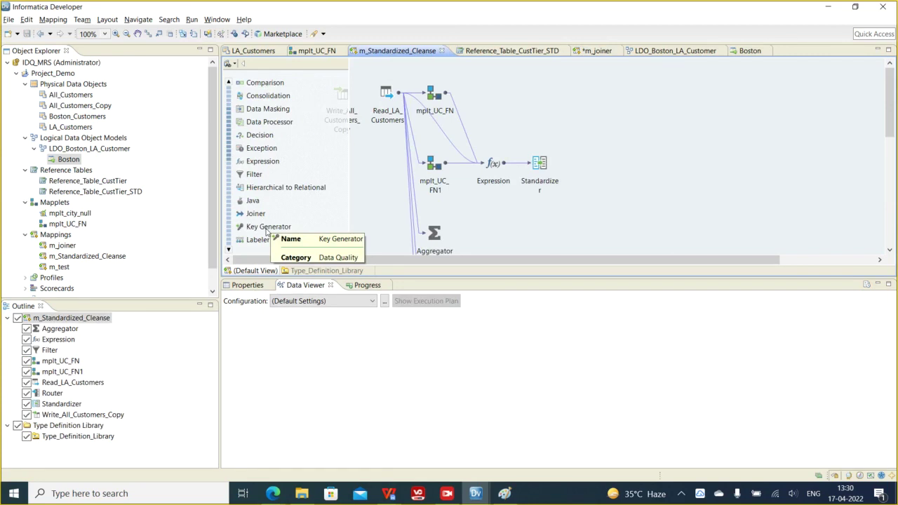
pyautogui.scroll(-3, 312, 207)
pyautogui.scroll(-5, 281, 234)
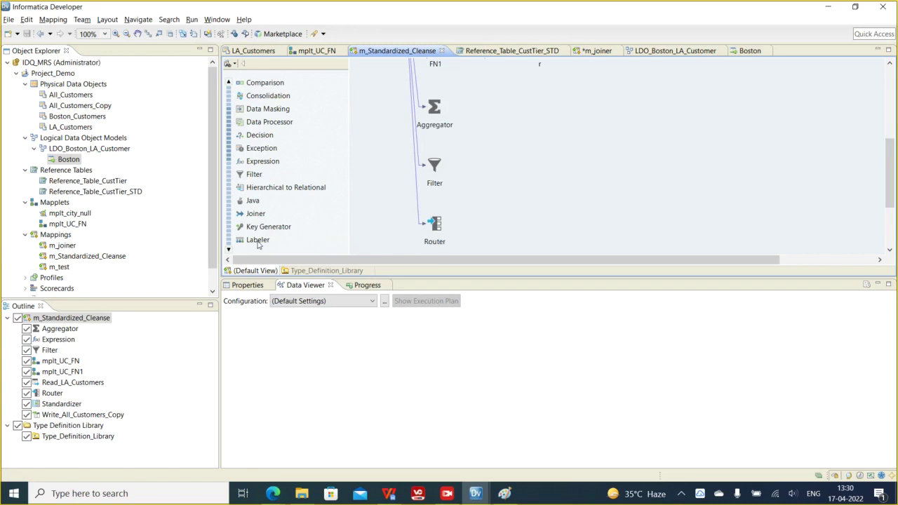
pyautogui.scroll(-1, 320, 191)
pyautogui.scroll(-3, 320, 190)
pyautogui.scroll(-1, 271, 181)
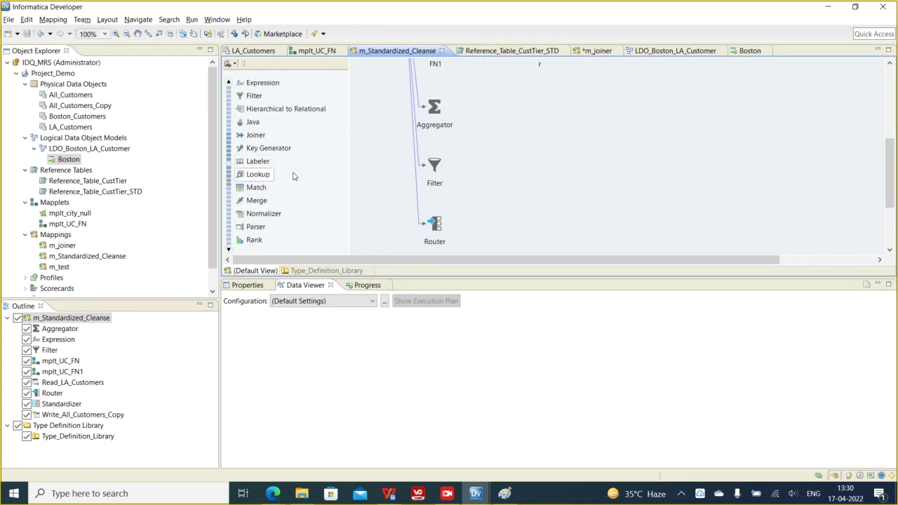
pyautogui.moveTo(260, 178); pyautogui.dragTo(557, 129)
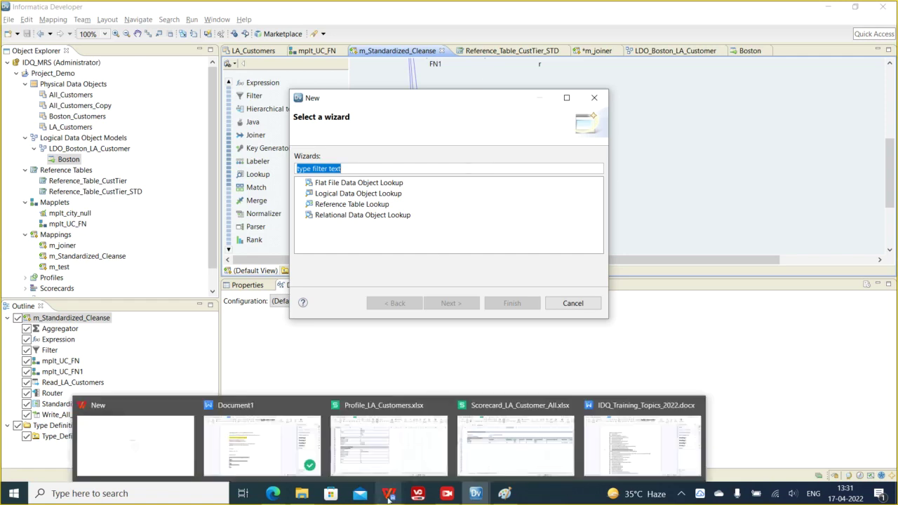
# - Bring the WPS Office window forward and create a blank spreadsheet workbook, Book1
pyautogui.press('super')
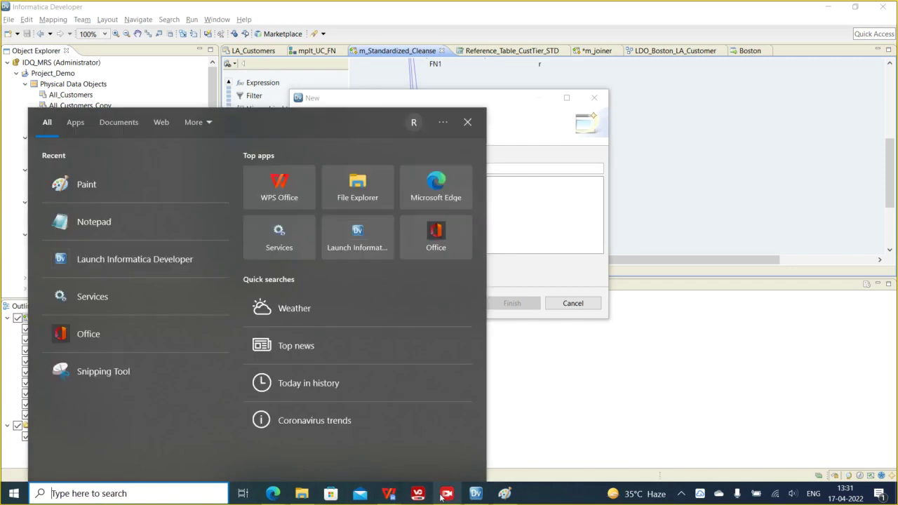
pyautogui.click(389, 493)
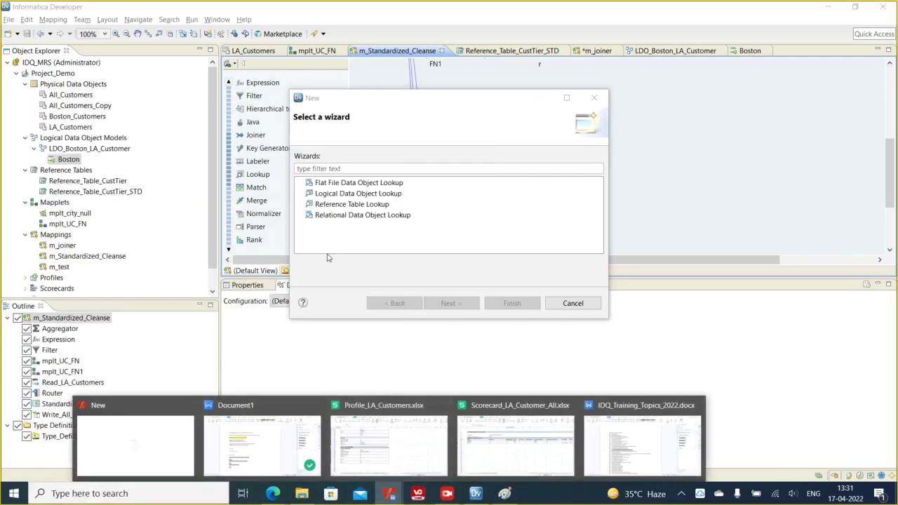
pyautogui.click(233, 439)
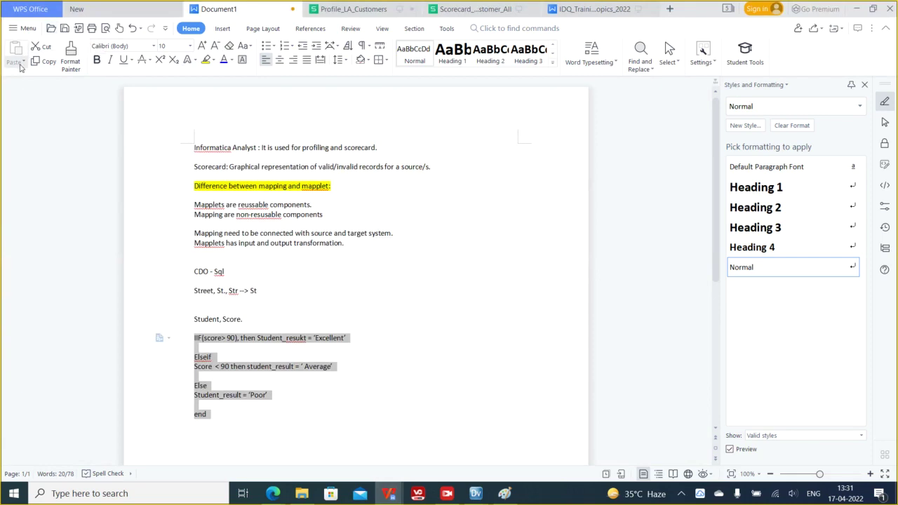
pyautogui.click(83, 11)
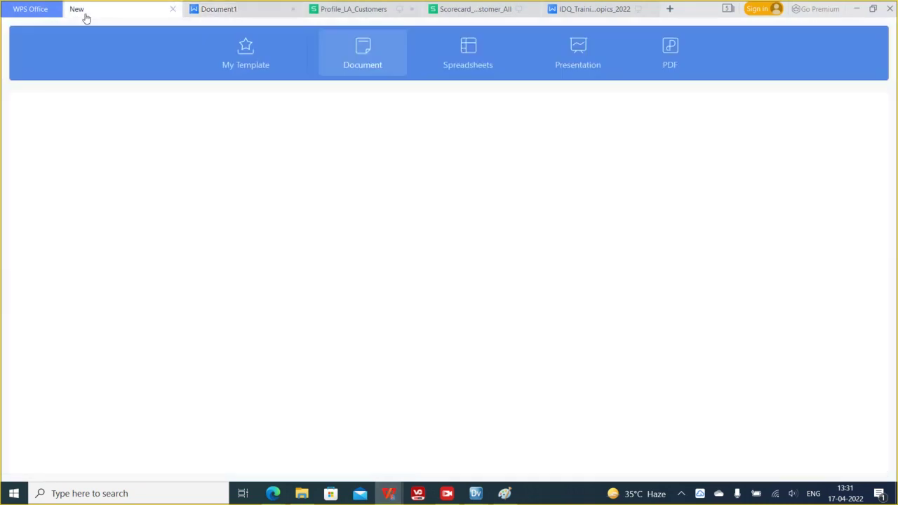
pyautogui.click(470, 63)
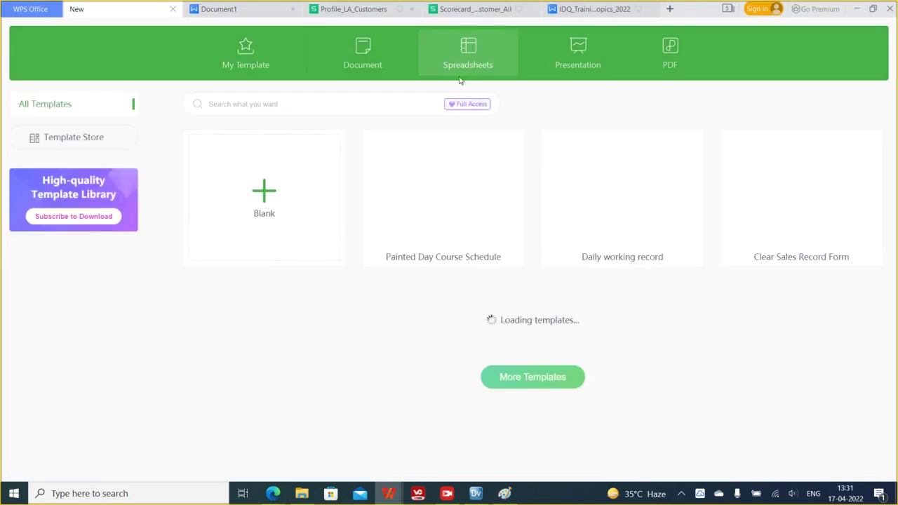
pyautogui.click(255, 203)
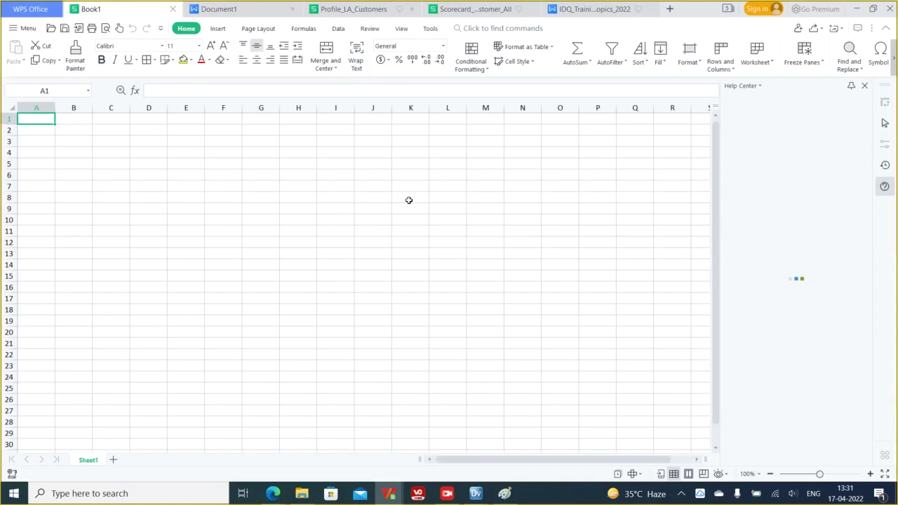
# - Enter the headers State in A2 and Country in B2
pyautogui.click(35, 127)
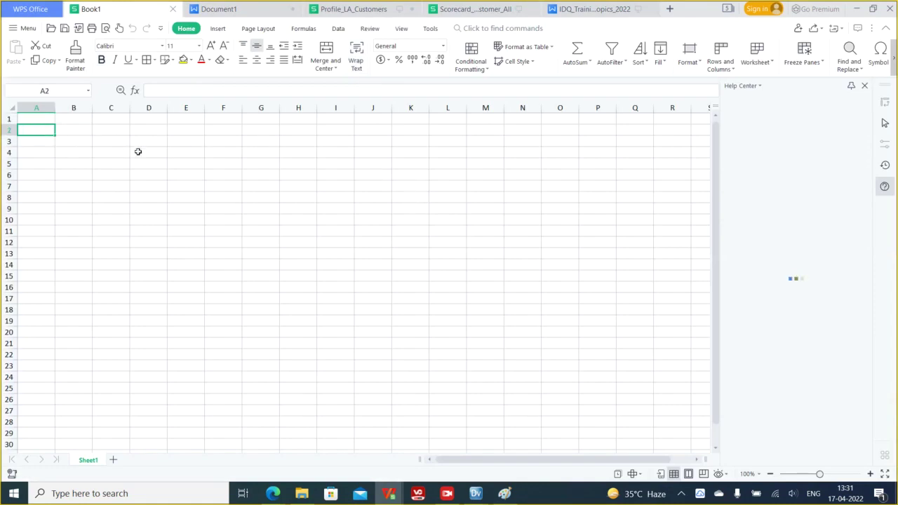
pyautogui.write('State')
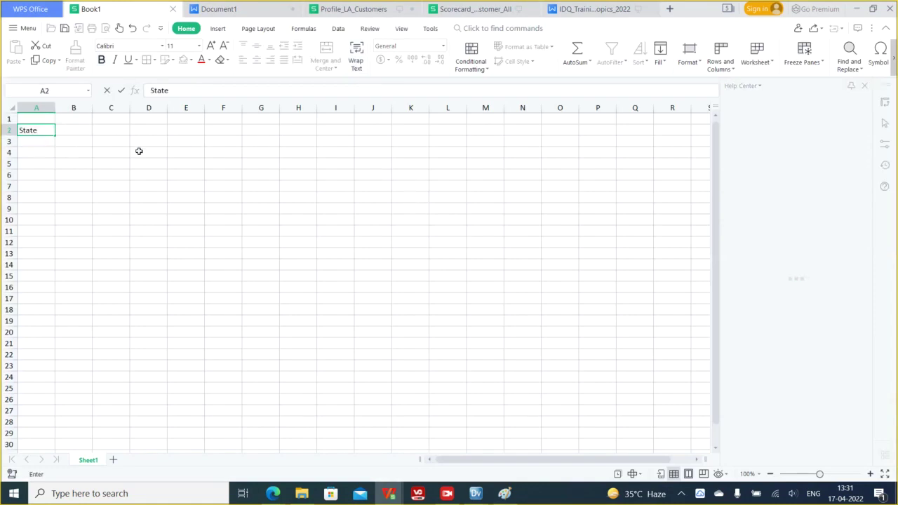
pyautogui.press('Tab')
pyautogui.write('Country')
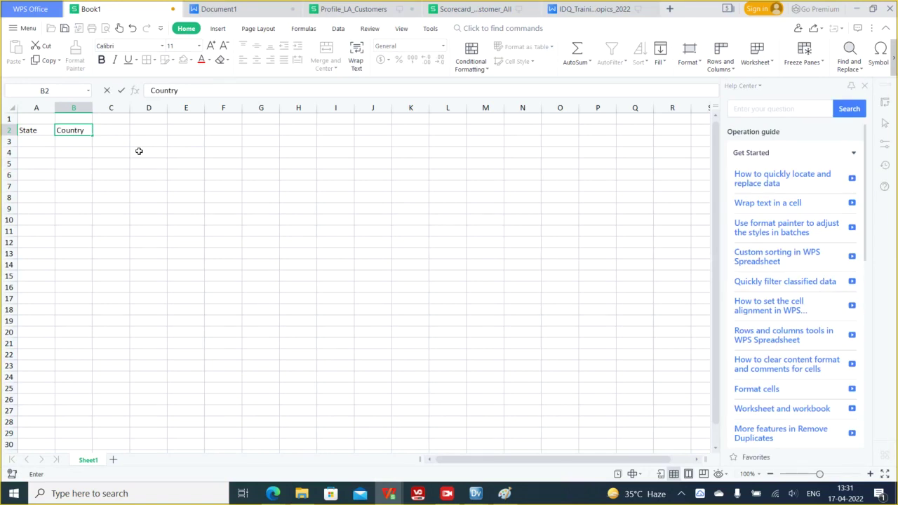
pyautogui.press('Return')
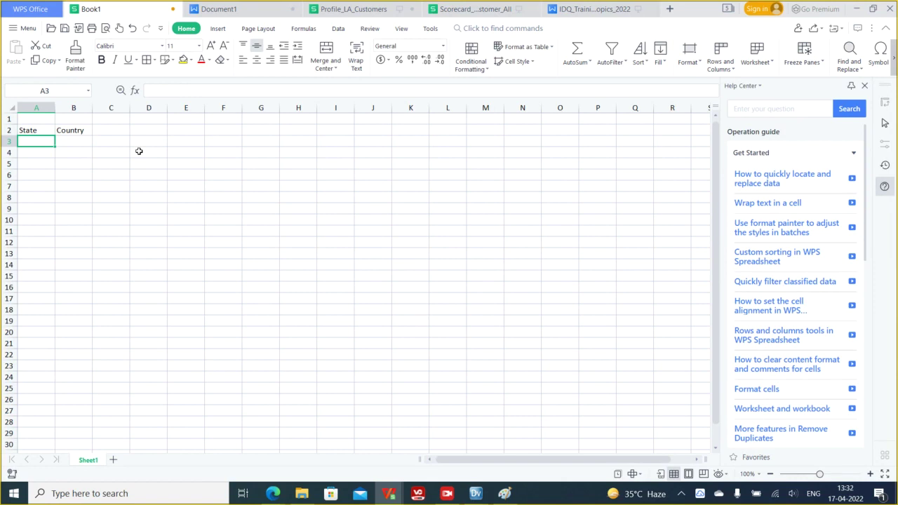
# - List KA, Karnatak, WB and West Bangal down column A under State
pyautogui.write('KA')
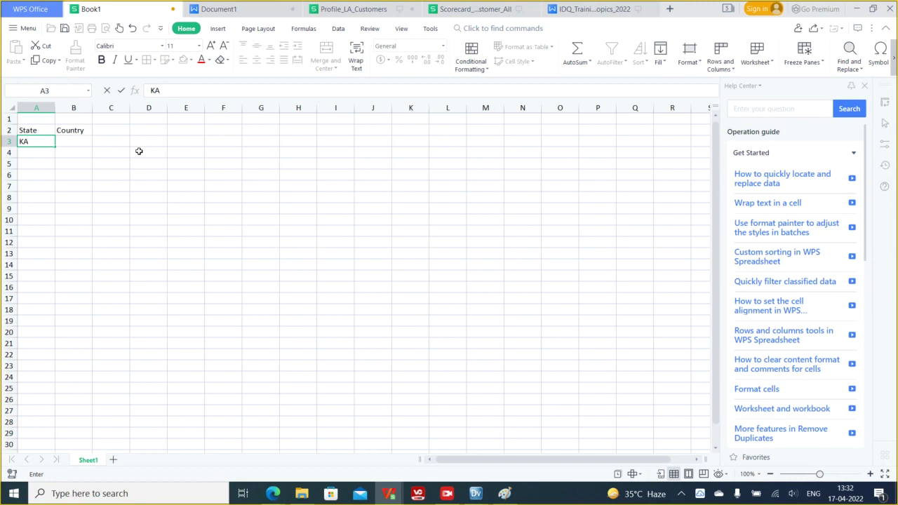
pyautogui.press('Return')
pyautogui.write('K')
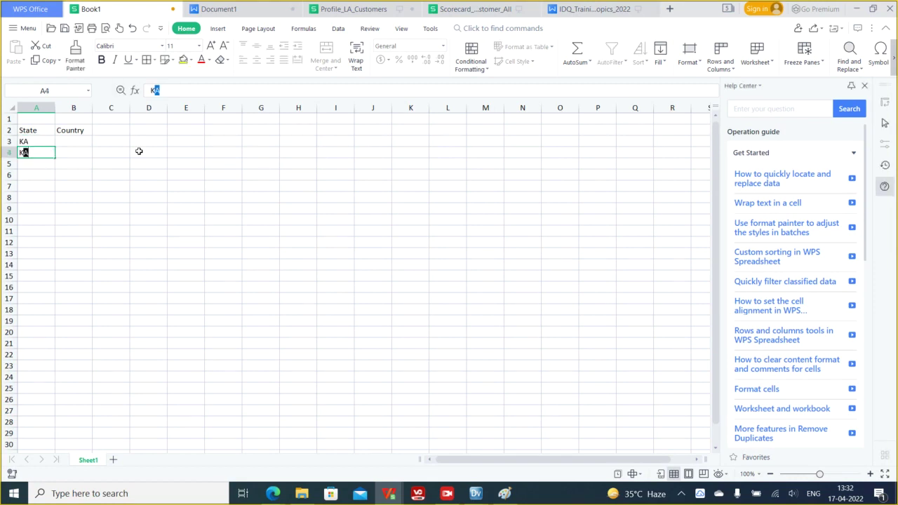
pyautogui.write('arnatka')
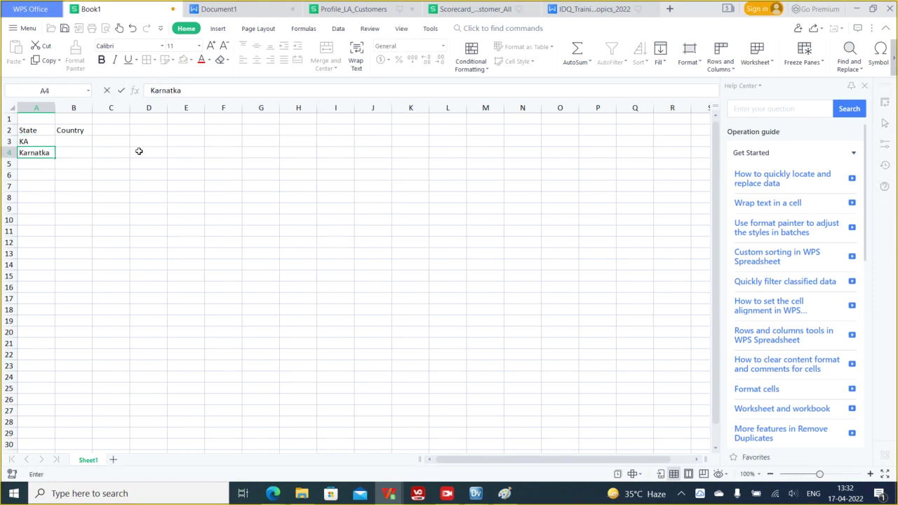
pyautogui.press('BackSpace')
pyautogui.press('BackSpace')
pyautogui.press('BackSpace')
pyautogui.write('tak')
pyautogui.press('Return')
pyautogui.write('WB')
pyautogui.press('Return')
pyautogui.write('West Bangal')
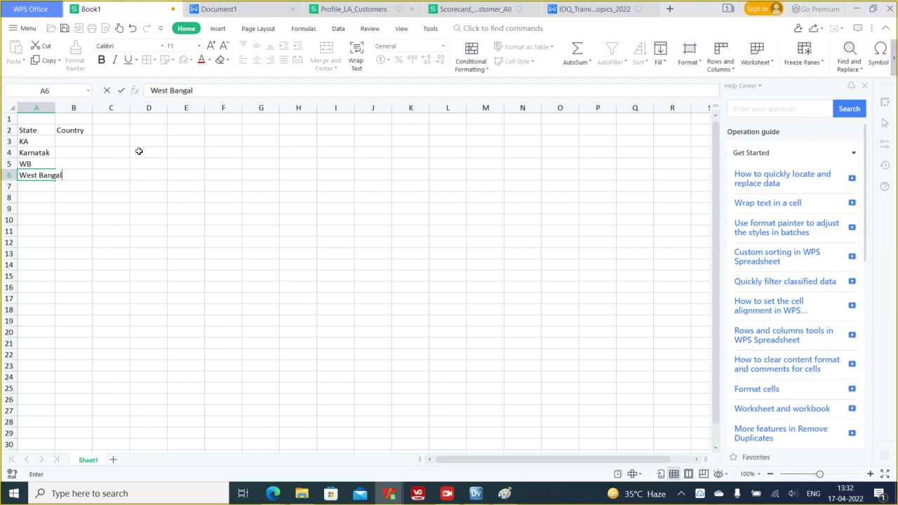
pyautogui.press('Return')
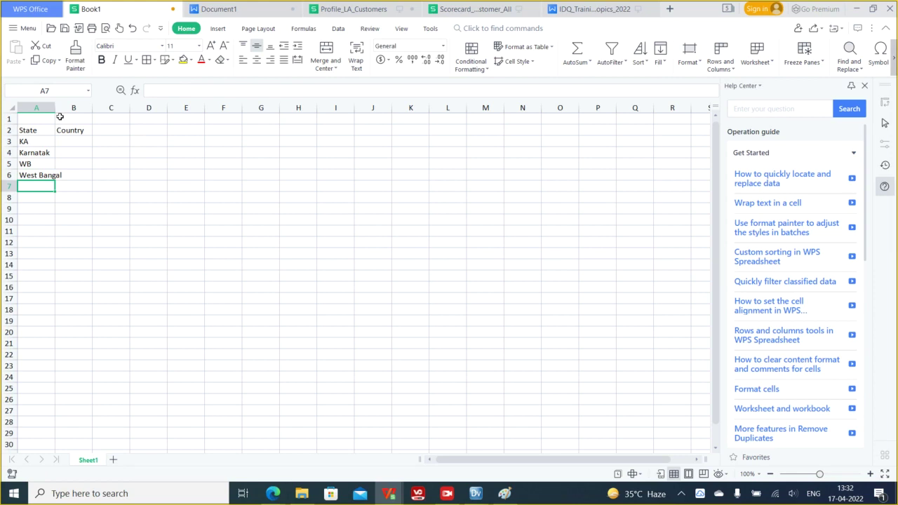
# - Delete column B along with its Country header
pyautogui.click(71, 106)
pyautogui.rightClick(71, 107)
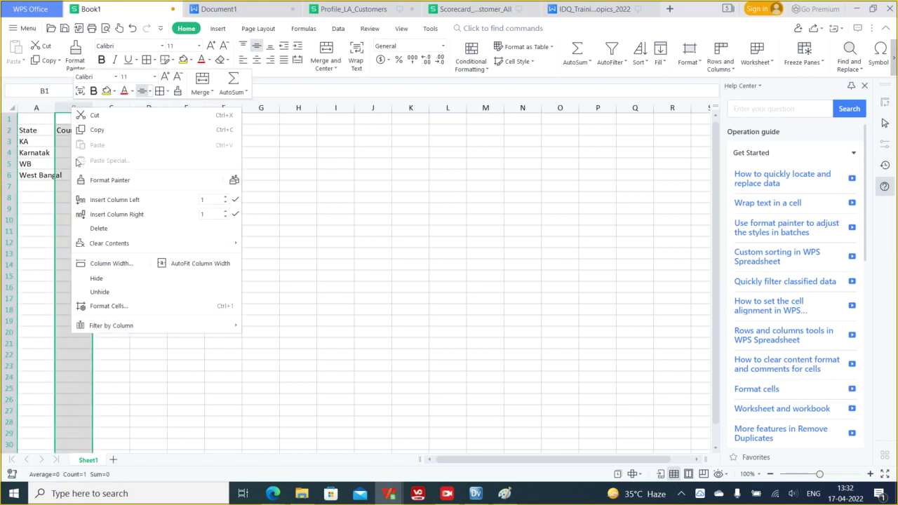
pyautogui.click(106, 228)
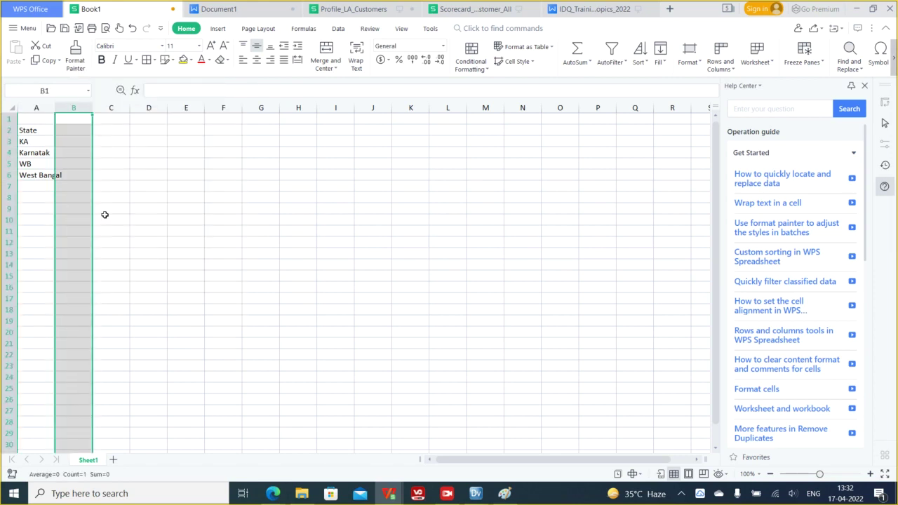
# - Fill the State header cell A2 with yellow and widen column A to fit the entries
pyautogui.click(30, 132)
pyautogui.click(181, 62)
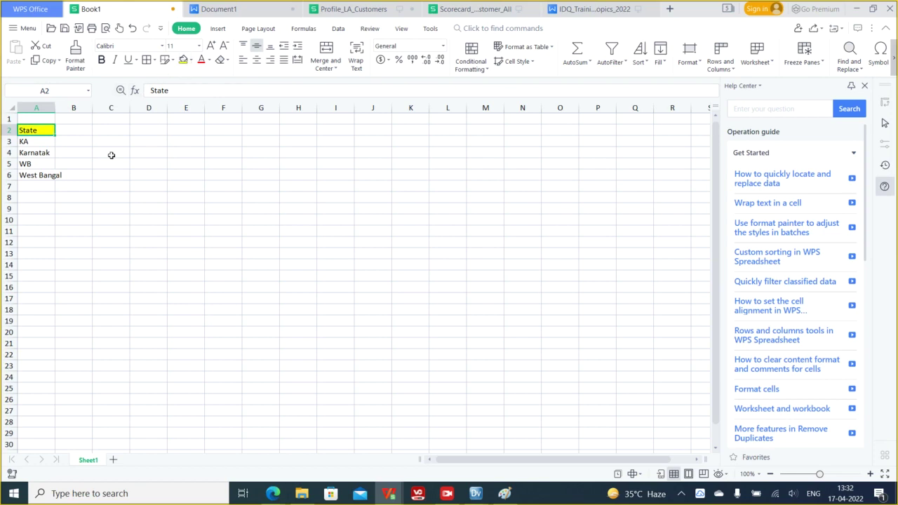
pyautogui.doubleClick(54, 107)
pyautogui.click(76, 159)
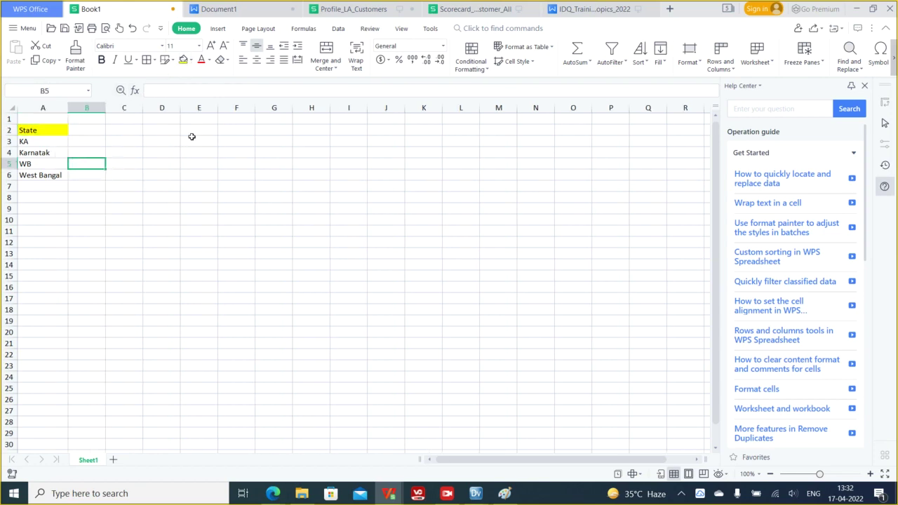
pyautogui.moveTo(21, 141); pyautogui.dragTo(49, 177)
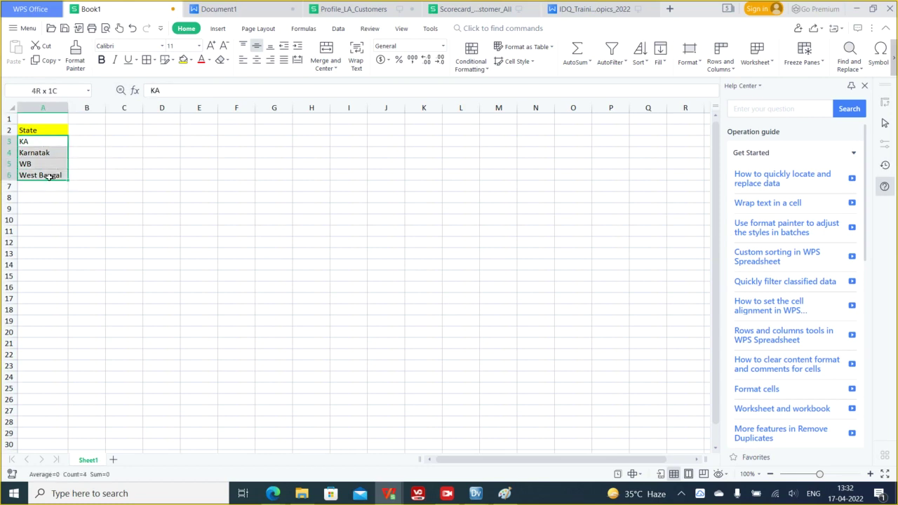
# - Type a second State header in cell C2
pyautogui.click(128, 131)
pyautogui.write('State')
pyautogui.press('Return')
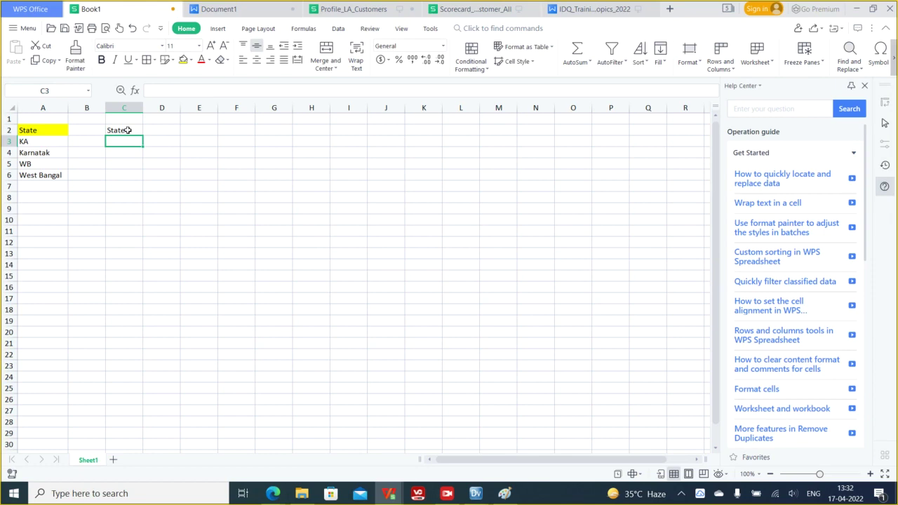
# - Enter KA, Karnataka, WB and West Bengal down column C beneath it
pyautogui.write('KA')
pyautogui.press('Return')
pyautogui.write('Karta')
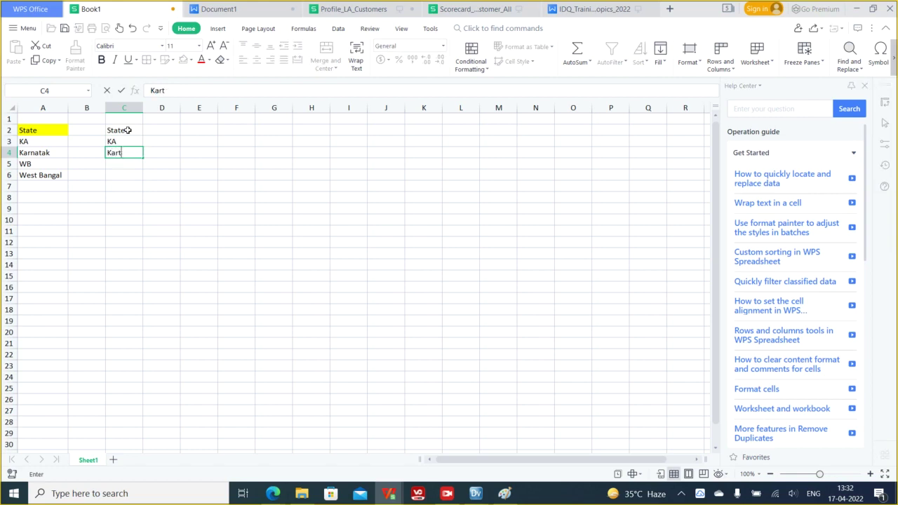
pyautogui.press('BackSpace')
pyautogui.press('BackSpace')
pyautogui.press('BackSpace')
pyautogui.write('rnak')
pyautogui.press('BackSpace')
pyautogui.write('taka')
pyautogui.press('Return')
pyautogui.write('WB')
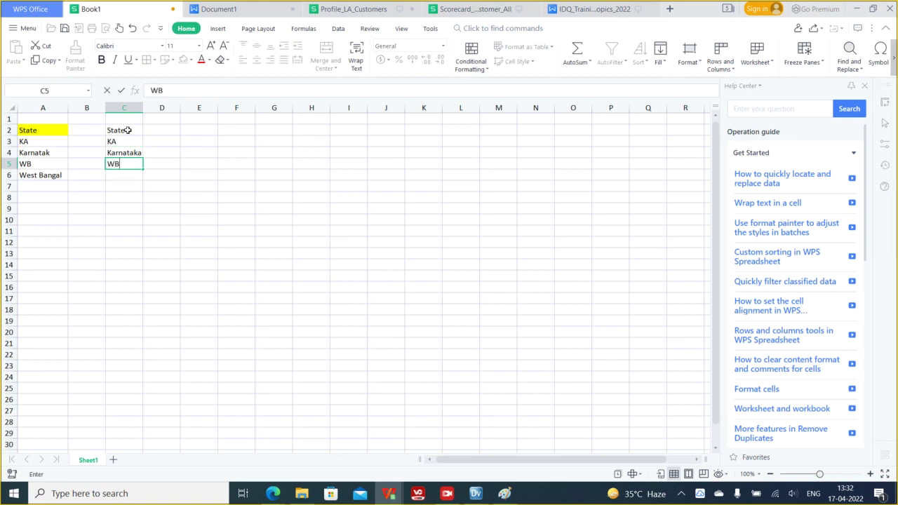
pyautogui.press('Return')
pyautogui.write('West Bengal')
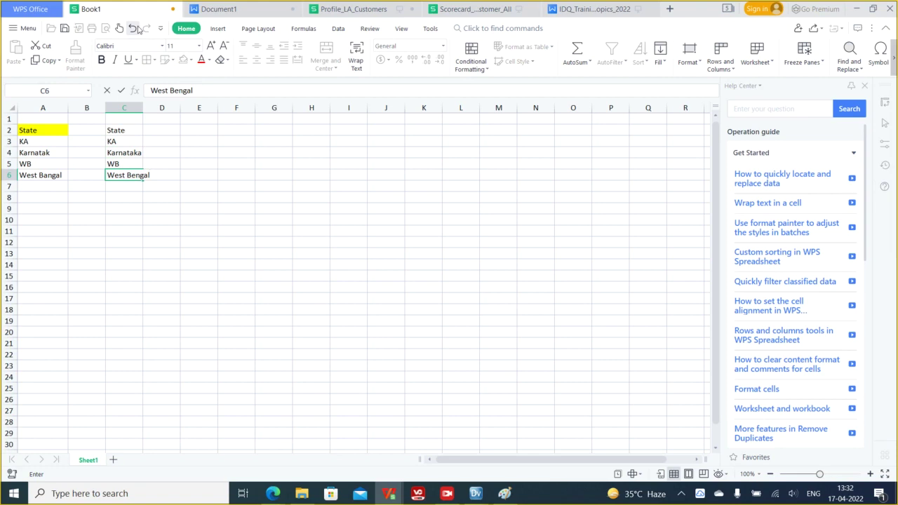
# - Finish the West Bengal entry and autofit column C to its widest value
pyautogui.click(138, 151)
pyautogui.click(51, 152)
pyautogui.click(59, 179)
pyautogui.doubleClick(143, 107)
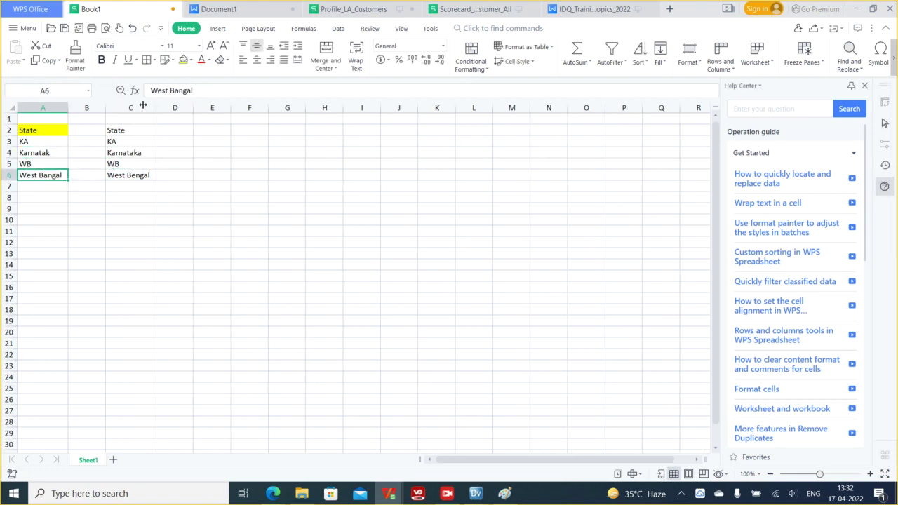
pyautogui.moveTo(121, 132); pyautogui.dragTo(134, 177)
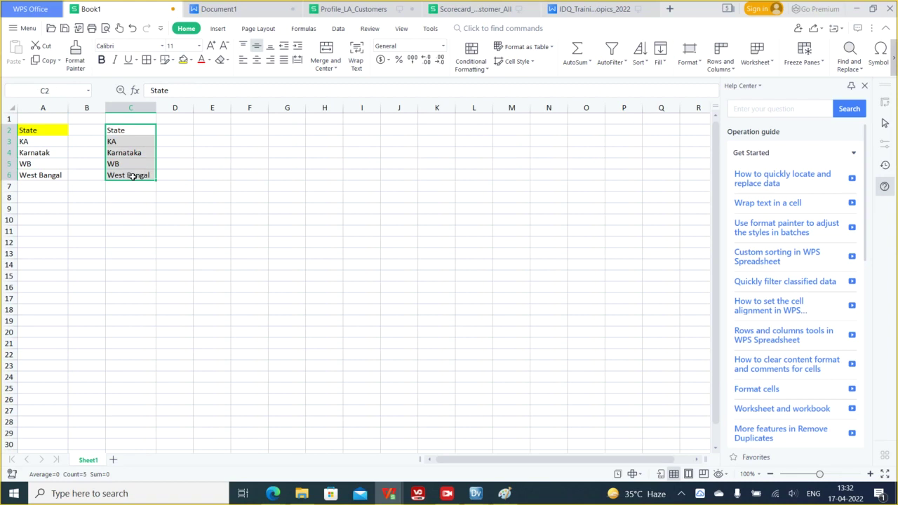
pyautogui.click(133, 177)
pyautogui.click(118, 143)
pyautogui.click(40, 143)
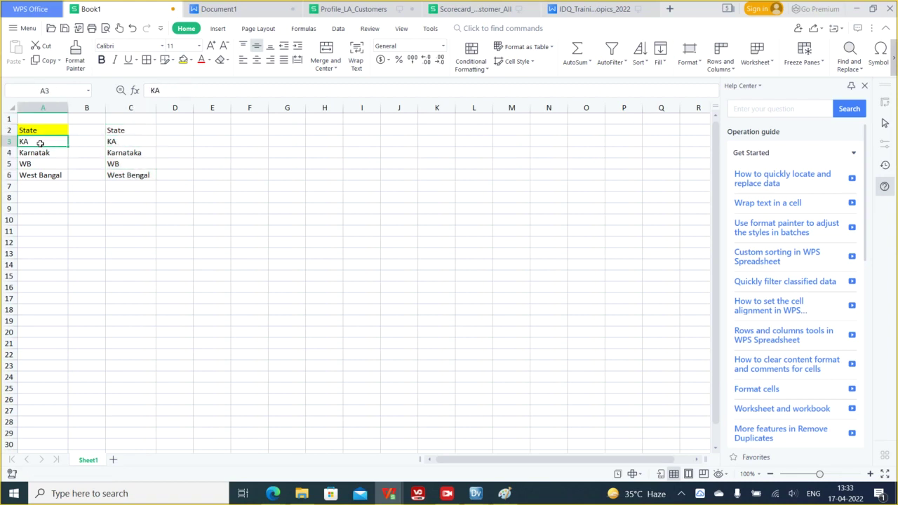
# - Re-enter KA in C3, rejecting the Karnataka autocomplete suggestion
pyautogui.doubleClick(129, 142)
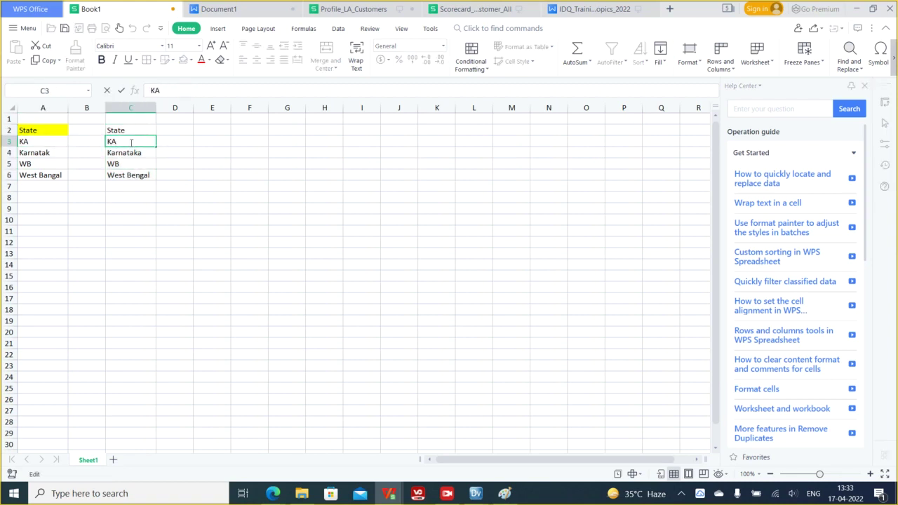
pyautogui.press('BackSpace')
pyautogui.write('arnatka')
pyautogui.press('BackSpace')
pyautogui.press('BackSpace')
pyautogui.press('BackSpace')
pyautogui.press('BackSpace')
pyautogui.press('BackSpace')
pyautogui.press('BackSpace')
pyautogui.press('BackSpace')
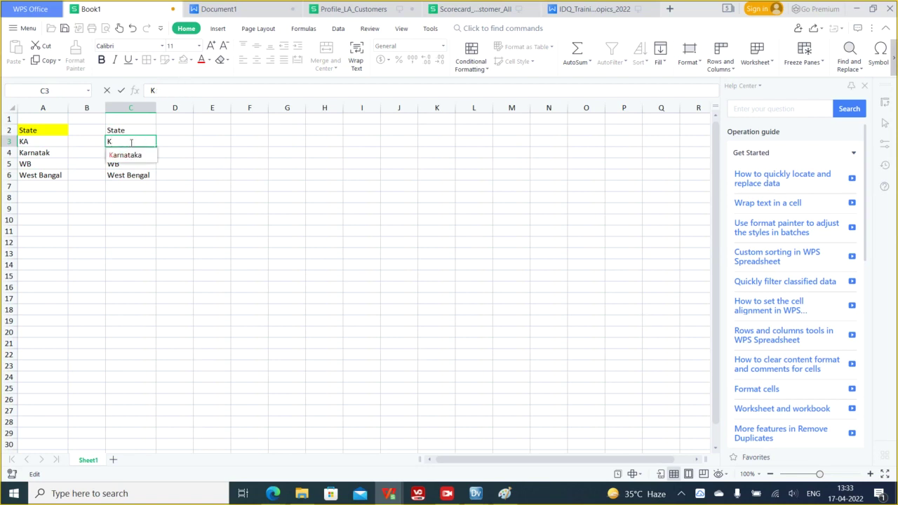
pyautogui.write('A')
pyautogui.press('BackSpace')
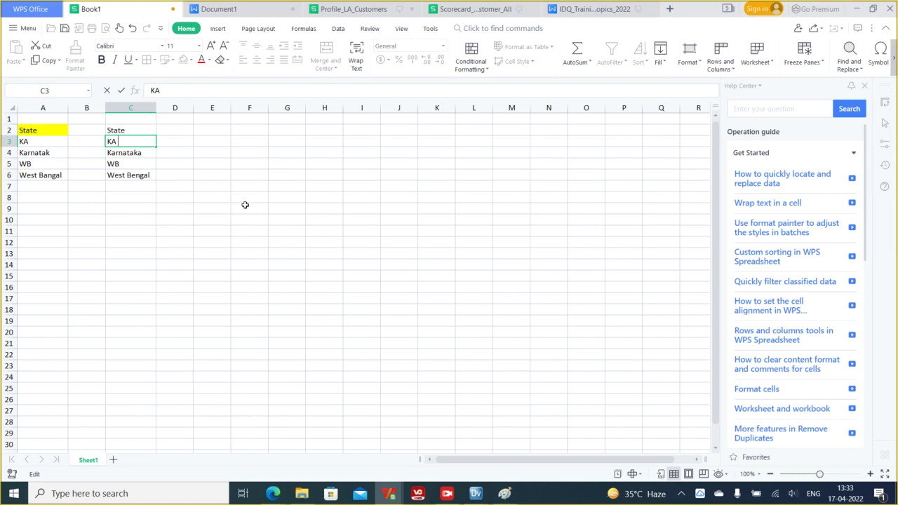
pyautogui.click(247, 205)
pyautogui.click(79, 143)
pyautogui.moveTo(34, 158); pyautogui.dragTo(35, 167)
pyautogui.click(111, 162)
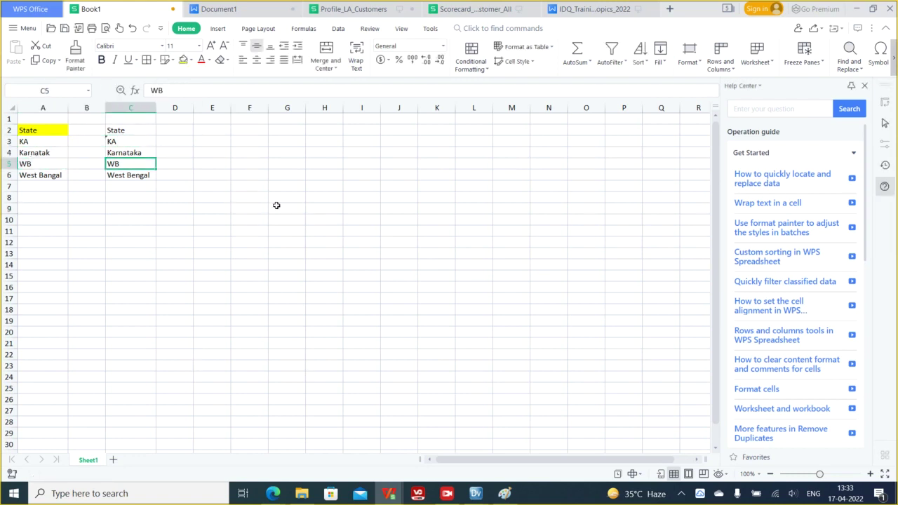
# - Title the new table 'Look Up table' in cell G2
pyautogui.click(290, 129)
pyautogui.write('Look')
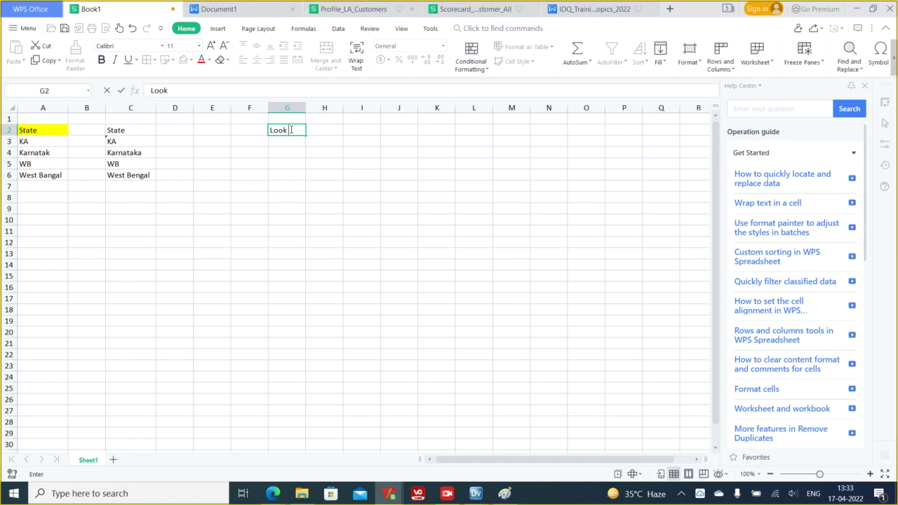
pyautogui.write(' Up table')
pyautogui.click(287, 143)
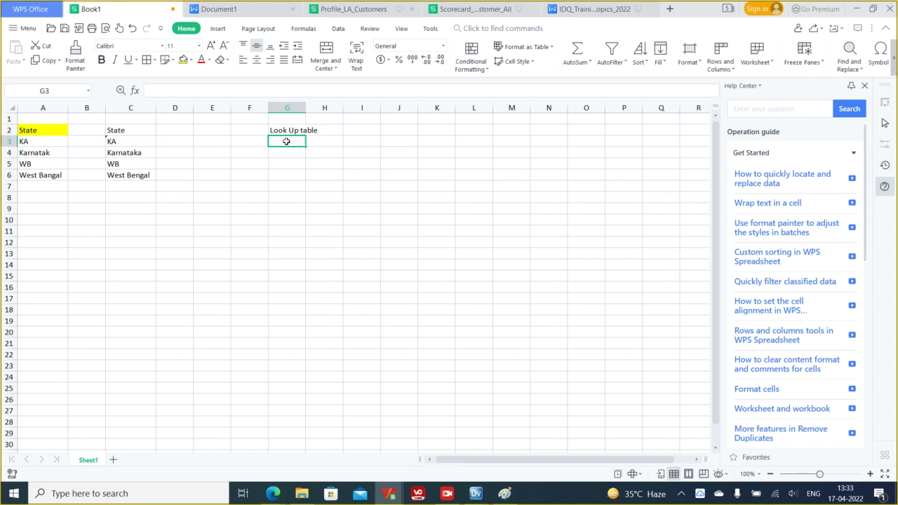
# - Enter headers State, State Abbreviation and State Description across G3:I3
pyautogui.write('Sate')
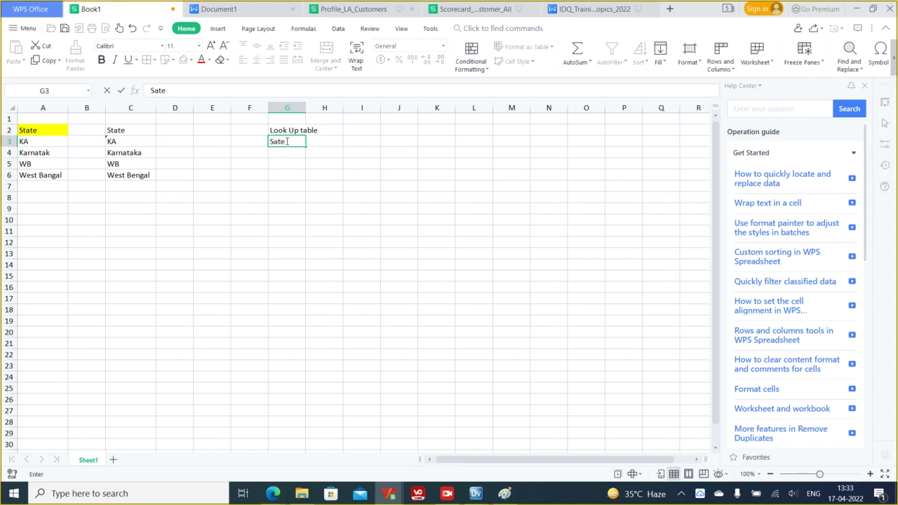
pyautogui.press('BackSpace')
pyautogui.press('BackSpace')
pyautogui.press('BackSpace')
pyautogui.write('atet')
pyautogui.press('BackSpace')
pyautogui.press('BackSpace')
pyautogui.press('BackSpace')
pyautogui.press('BackSpace')
pyautogui.write('tate')
pyautogui.press('Tab')
pyautogui.write('St')
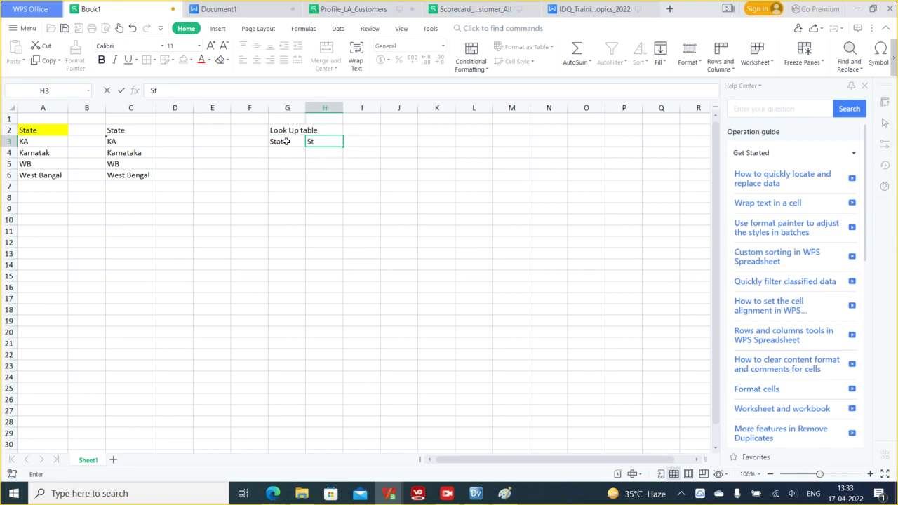
pyautogui.write('ate Abbreviation')
pyautogui.press('Tab')
pyautogui.write('State Description')
pyautogui.press('Tab')
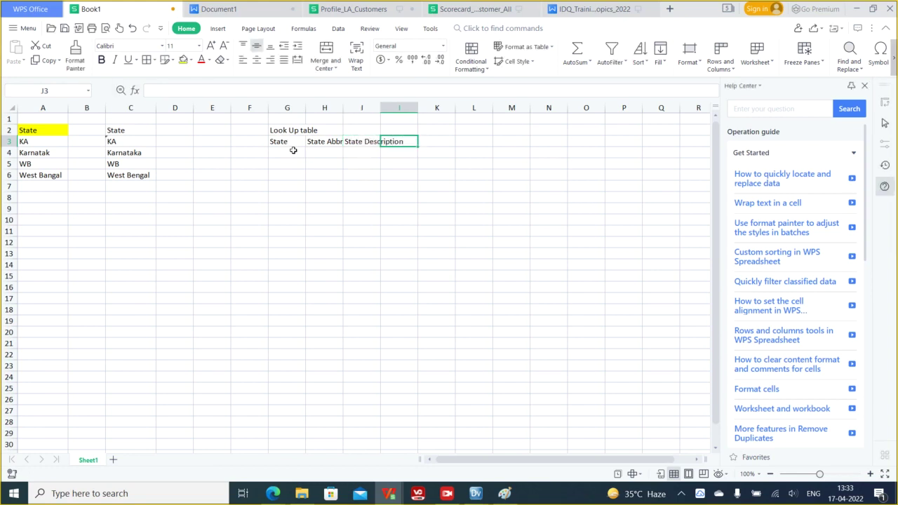
# - Autofit column H to fit State Abbreviation and move to G4
pyautogui.doubleClick(343, 108)
pyautogui.click(328, 153)
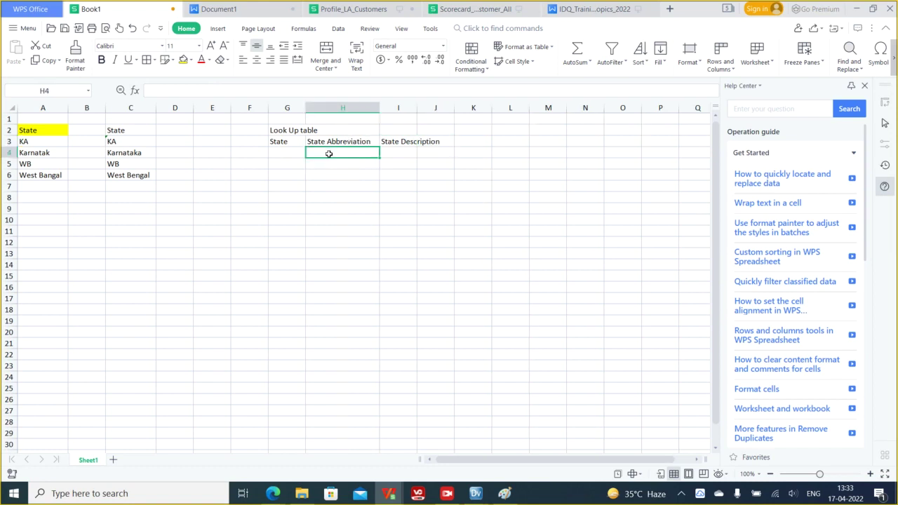
pyautogui.moveTo(286, 141); pyautogui.dragTo(433, 141)
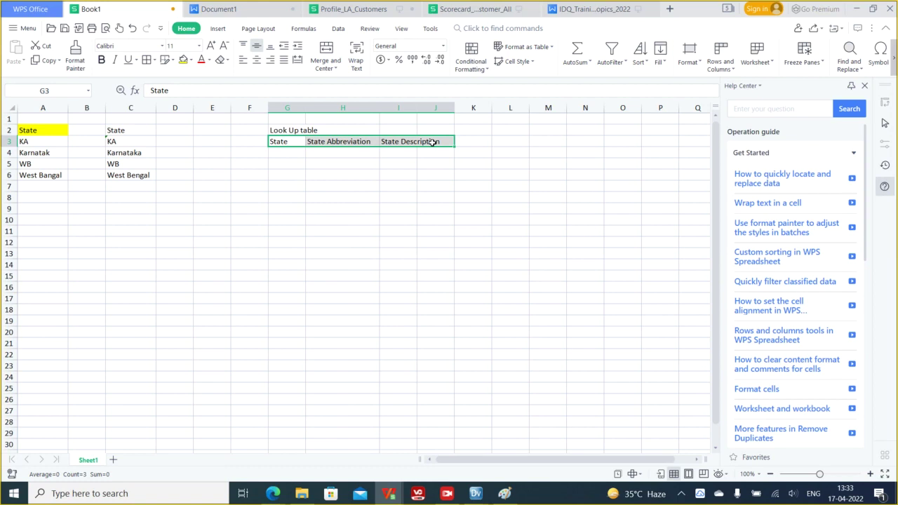
pyautogui.click(277, 153)
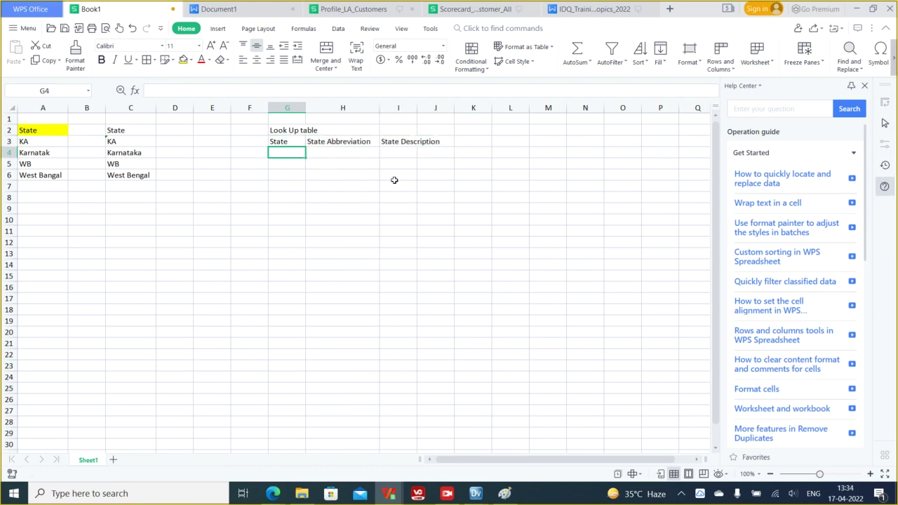
# - Fill G4:I4 with KA, 'This is Karnataka State' and Karnataka
pyautogui.write('KA')
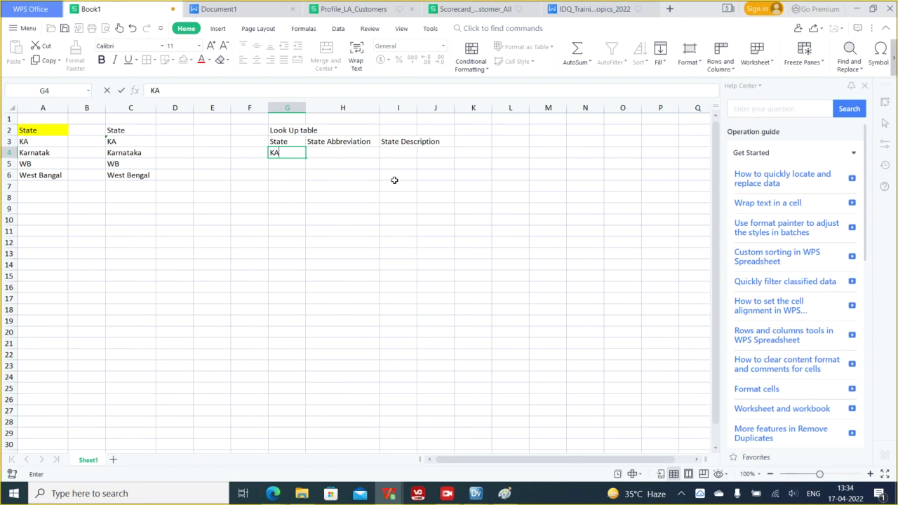
pyautogui.press('Tab')
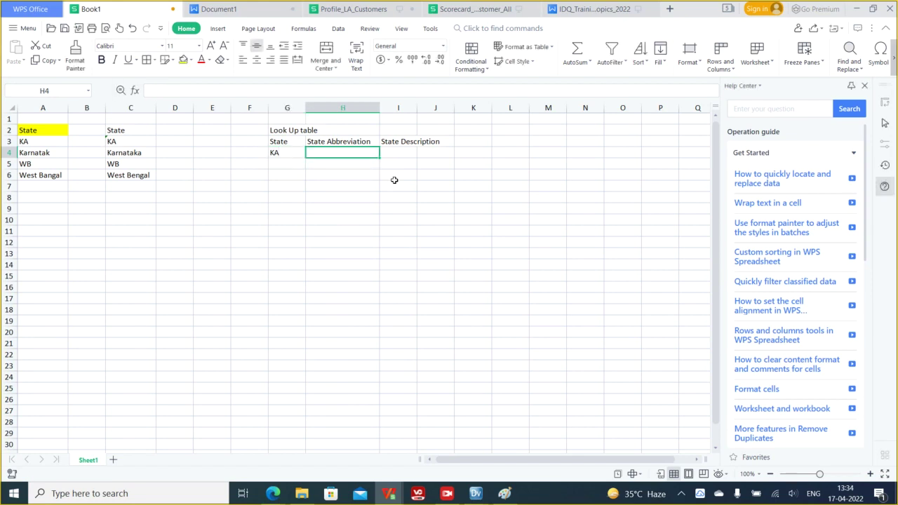
pyautogui.write('This is Karnata')
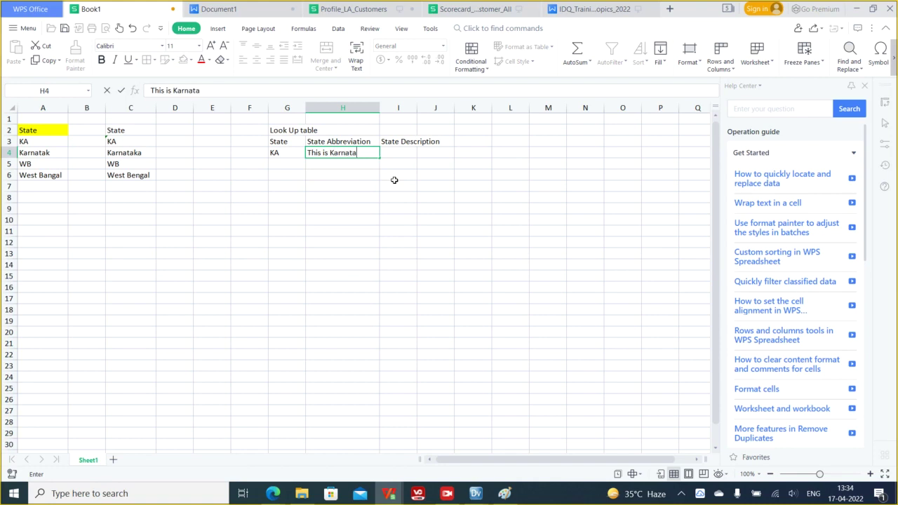
pyautogui.write('ka State')
pyautogui.press('Tab')
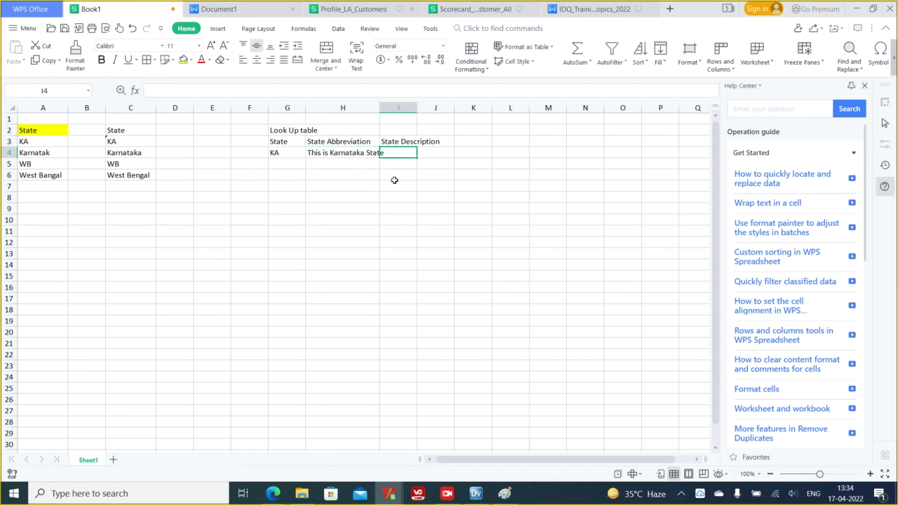
pyautogui.write('Ka')
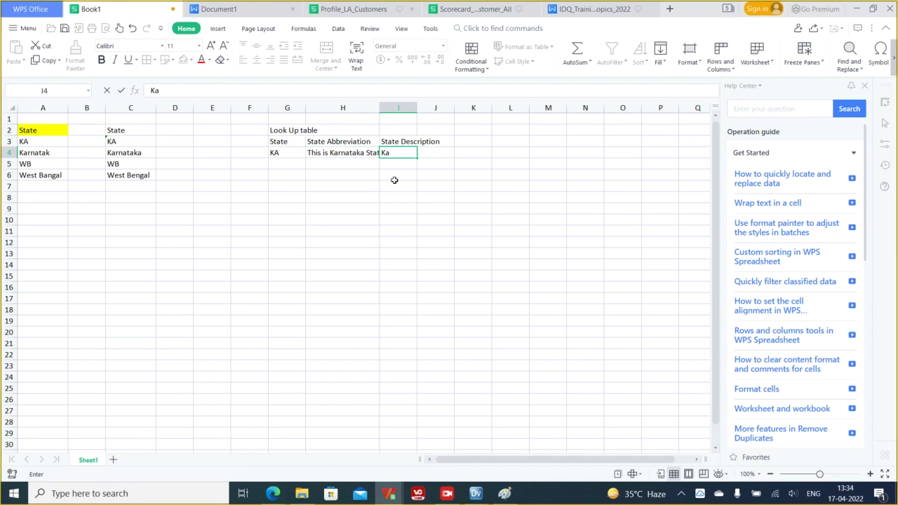
pyautogui.write('rnataka')
pyautogui.click(284, 163)
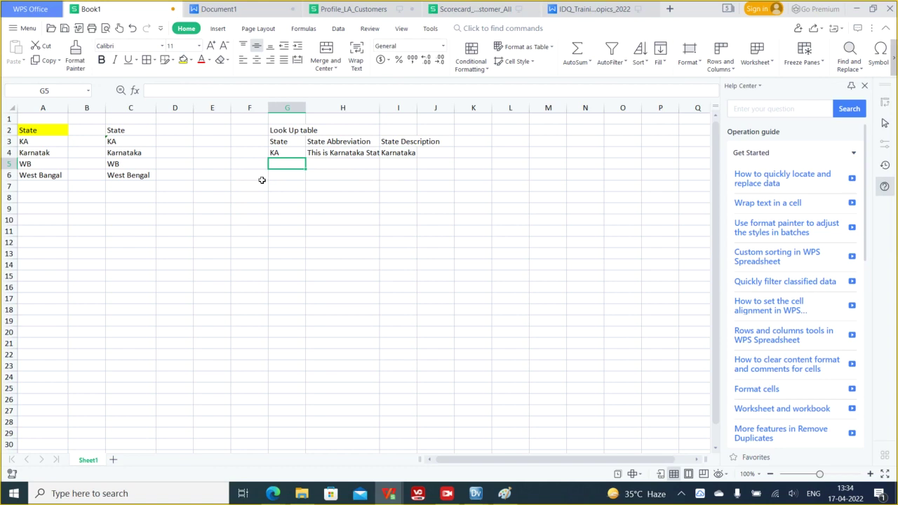
# - Replace the A4 and A6 entries with the codes 2 and 3
pyautogui.click(49, 154)
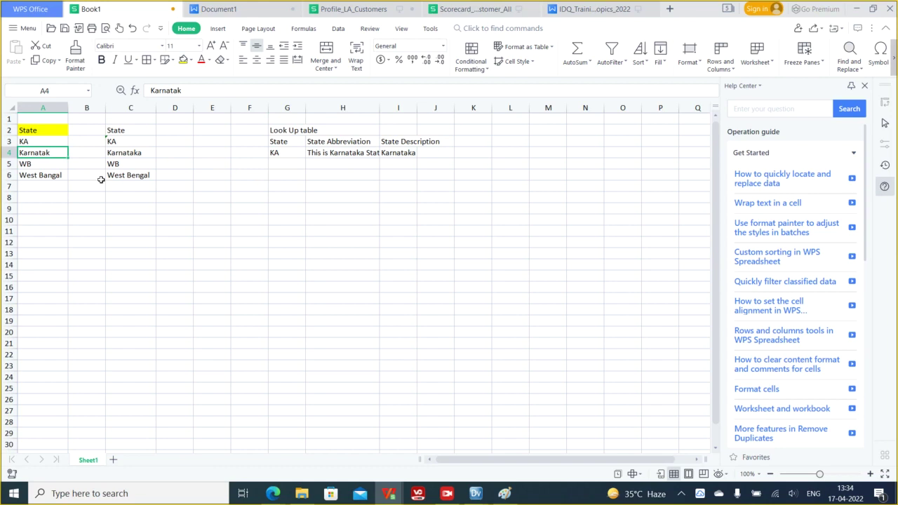
pyautogui.write('2')
pyautogui.click(29, 177)
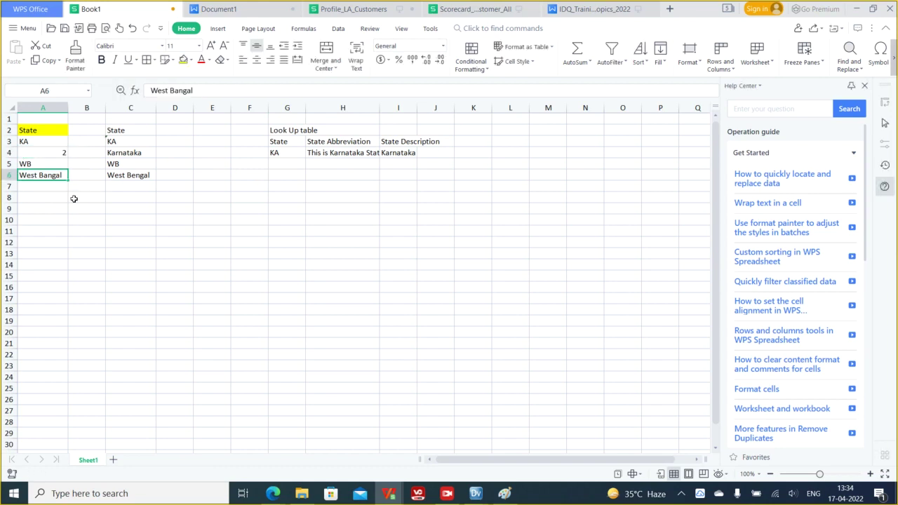
pyautogui.write('3')
pyautogui.click(87, 222)
pyautogui.moveTo(36, 142); pyautogui.dragTo(57, 176)
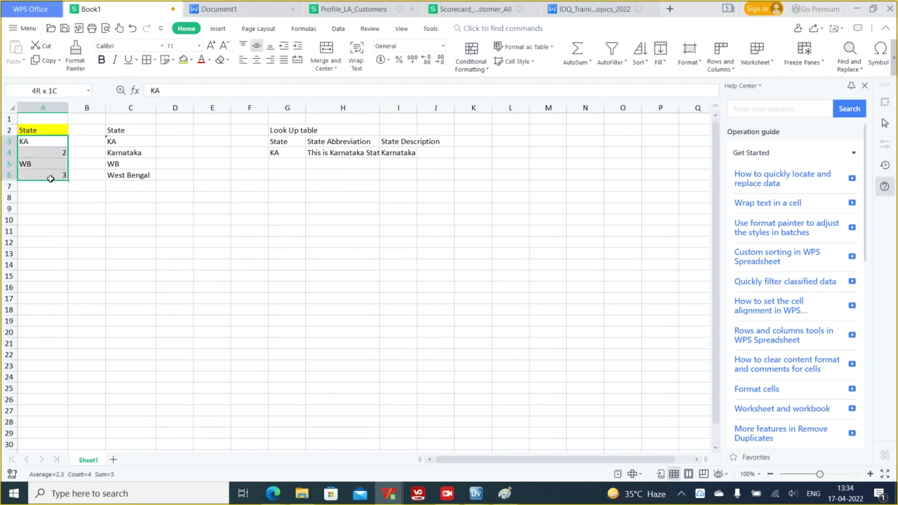
# - Change column C entries to KA in C4 and WB in C6
pyautogui.click(117, 154)
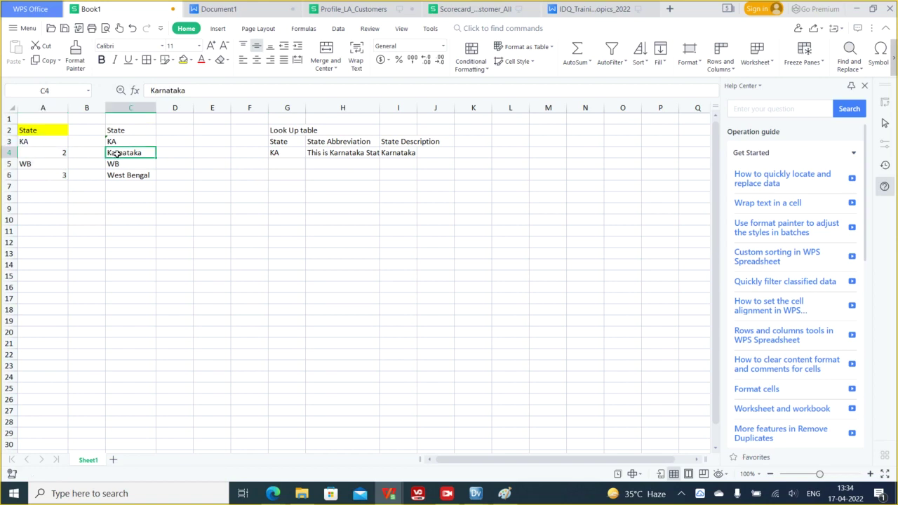
pyautogui.write('KA')
pyautogui.click(123, 176)
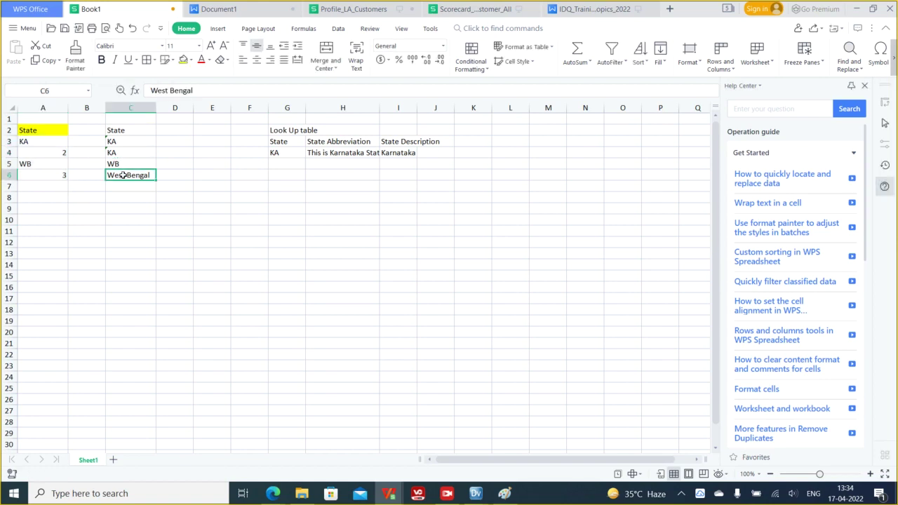
pyautogui.write('WB')
pyautogui.click(126, 206)
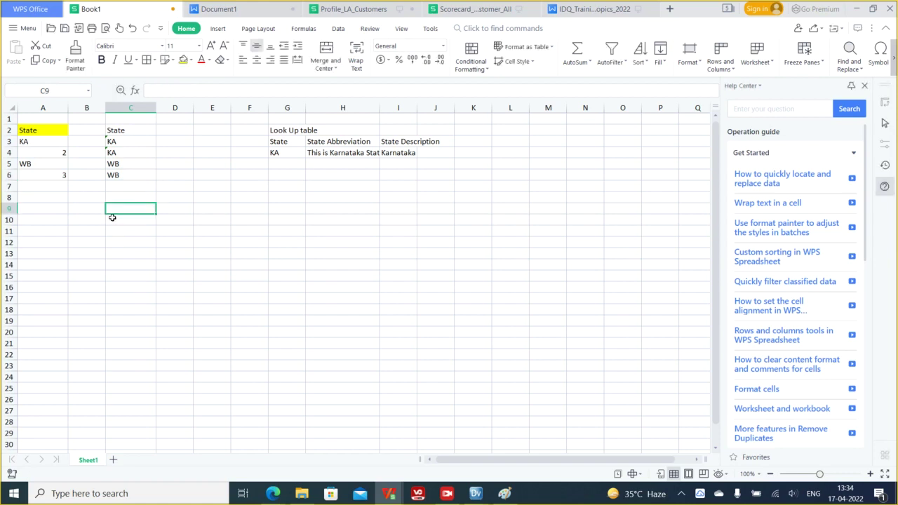
# - Retitle the lookup table's third header in I3 as State Code
pyautogui.click(46, 154)
pyautogui.click(52, 176)
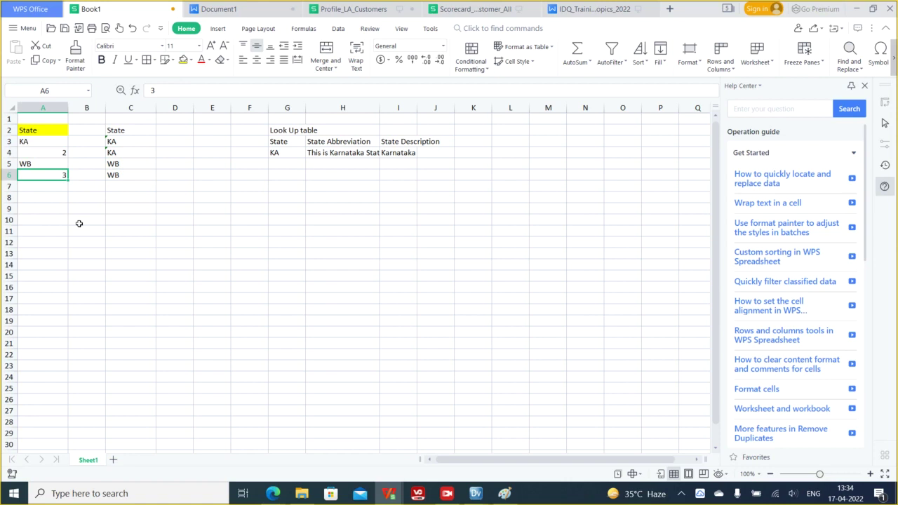
pyautogui.click(49, 154)
pyautogui.click(49, 174)
pyautogui.click(357, 142)
pyautogui.click(411, 139)
pyautogui.write('State Code')
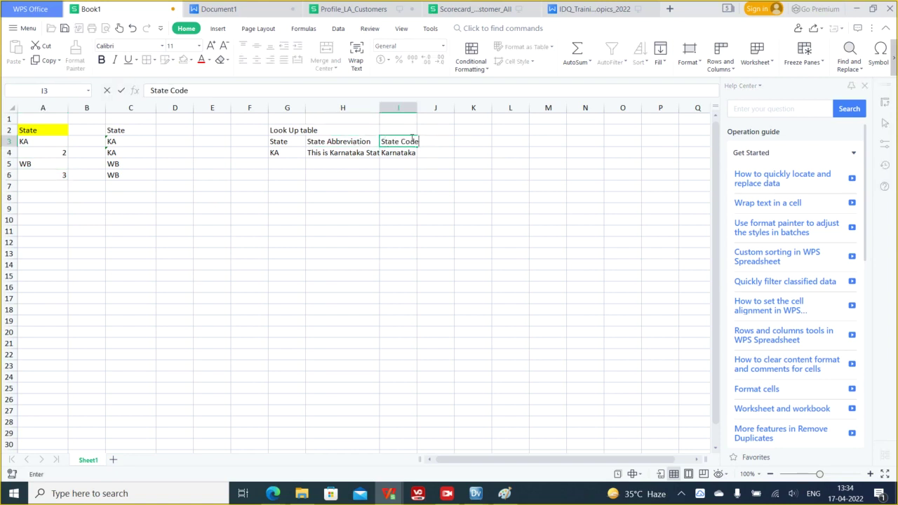
# - Set Karnataka's state code in I4 to 2
pyautogui.click(295, 153)
pyautogui.click(348, 151)
pyautogui.click(403, 151)
pyautogui.write('2')
# - Add a second lookup row with WB, 'This is West Bengal' and code 3
pyautogui.click(295, 165)
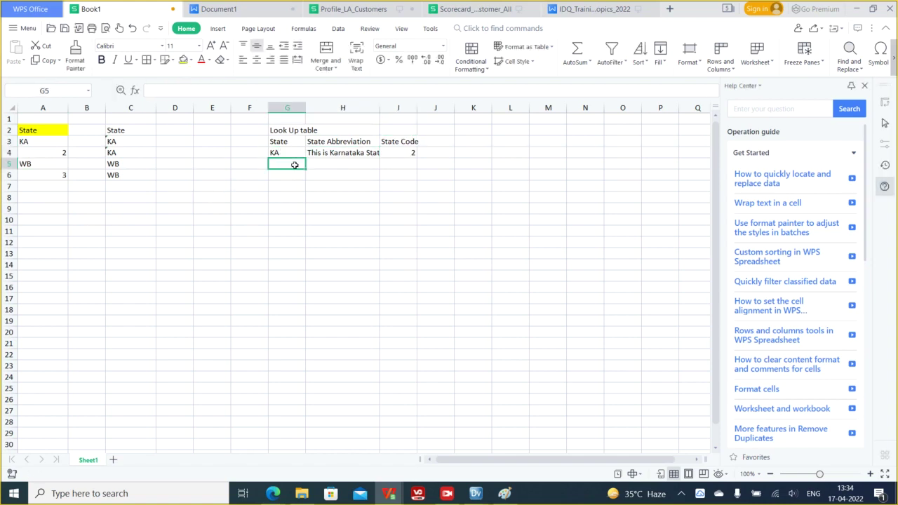
pyautogui.write('WB')
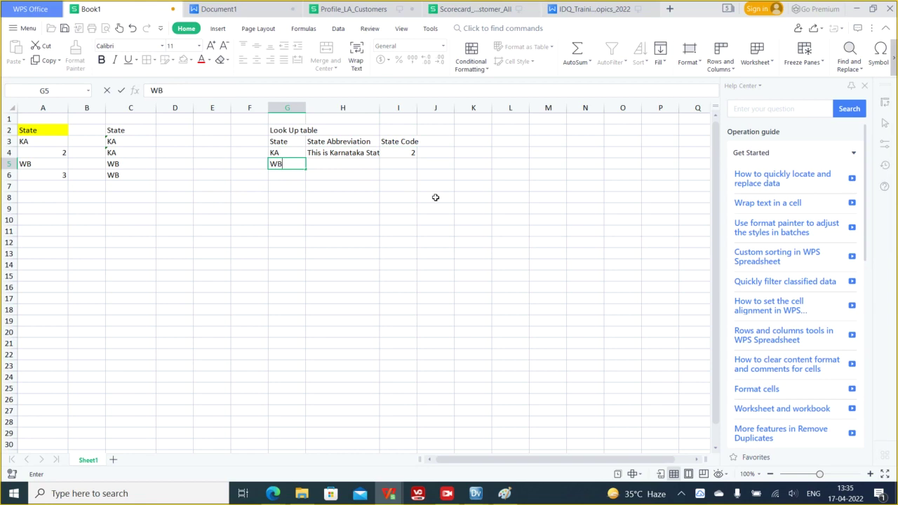
pyautogui.press('Tab')
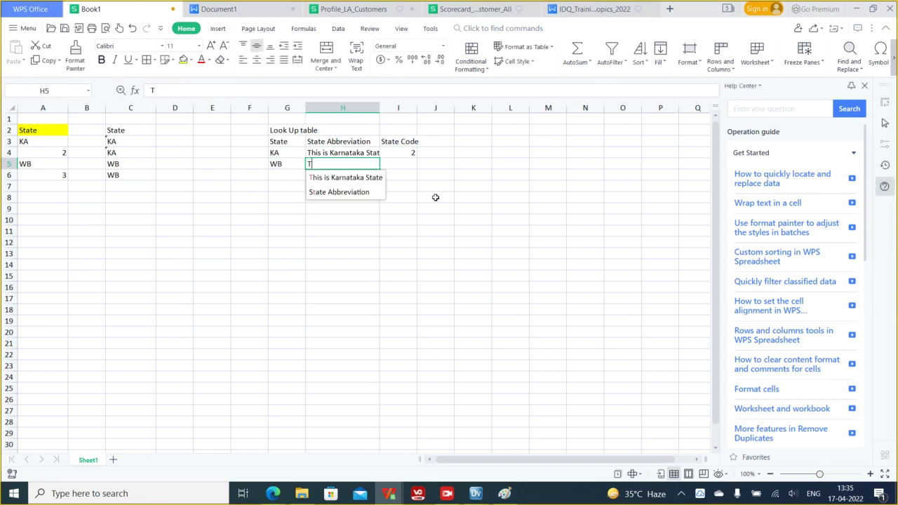
pyautogui.write('This is West Bengal')
pyautogui.press('Tab')
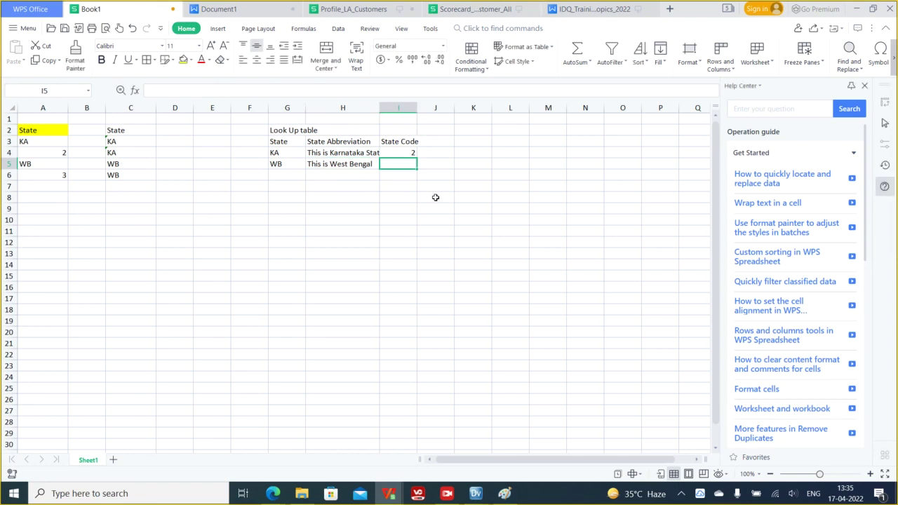
pyautogui.write('3')
pyautogui.click(435, 198)
pyautogui.moveTo(280, 142); pyautogui.dragTo(403, 164)
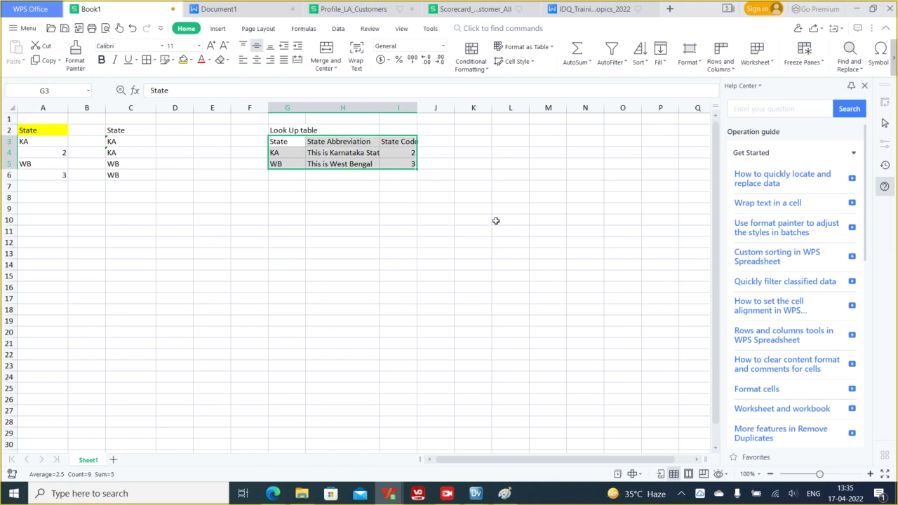
pyautogui.click(414, 213)
pyautogui.moveTo(281, 139); pyautogui.dragTo(408, 166)
pyautogui.click(395, 198)
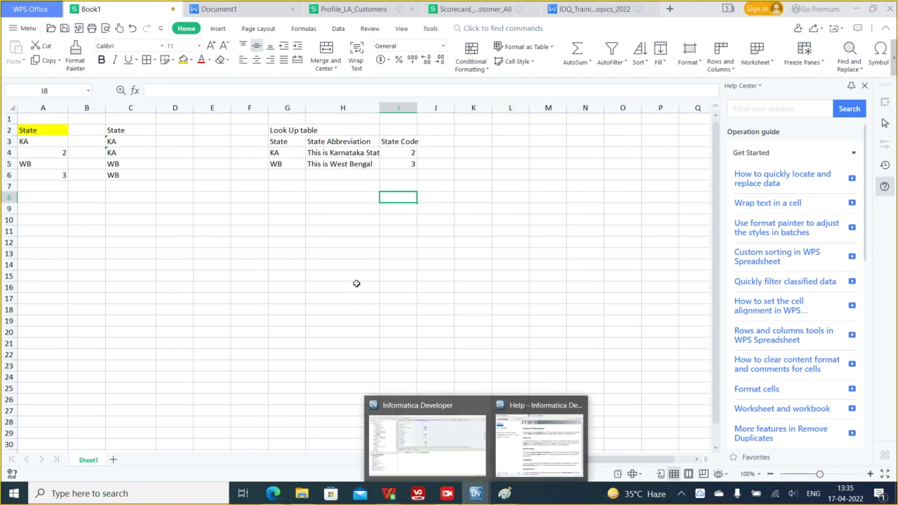
pyautogui.click(344, 231)
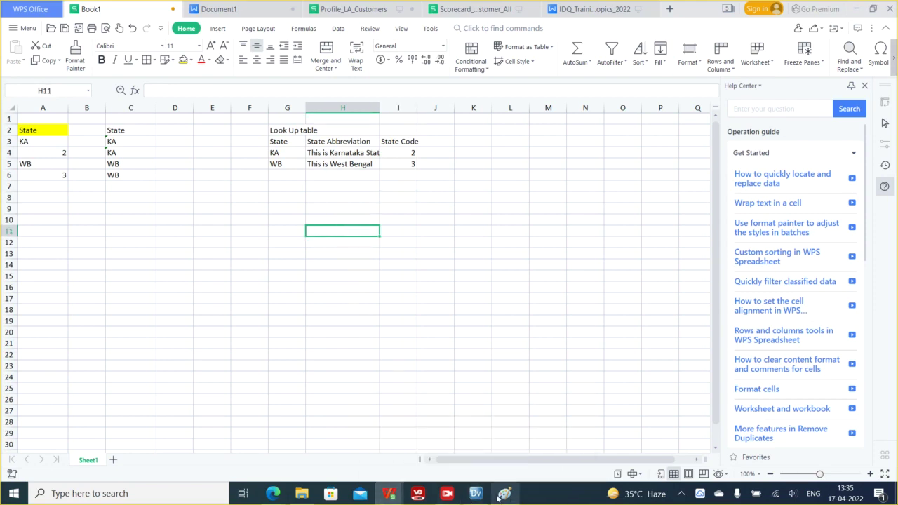
# - Back in Informatica Developer, cancel the New wizard and run a Data Viewer preview of Read_LA_Customers
pyautogui.moveTo(476, 494)
pyautogui.click(523, 457)
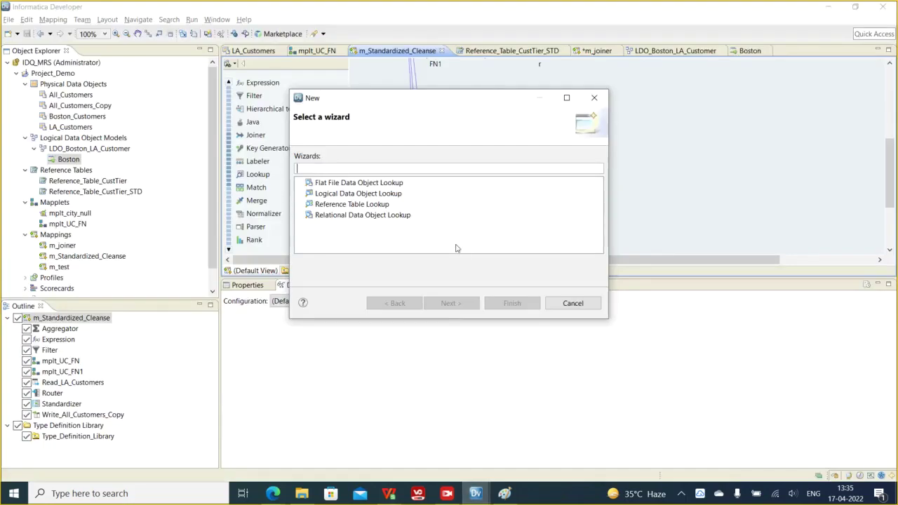
pyautogui.click(572, 303)
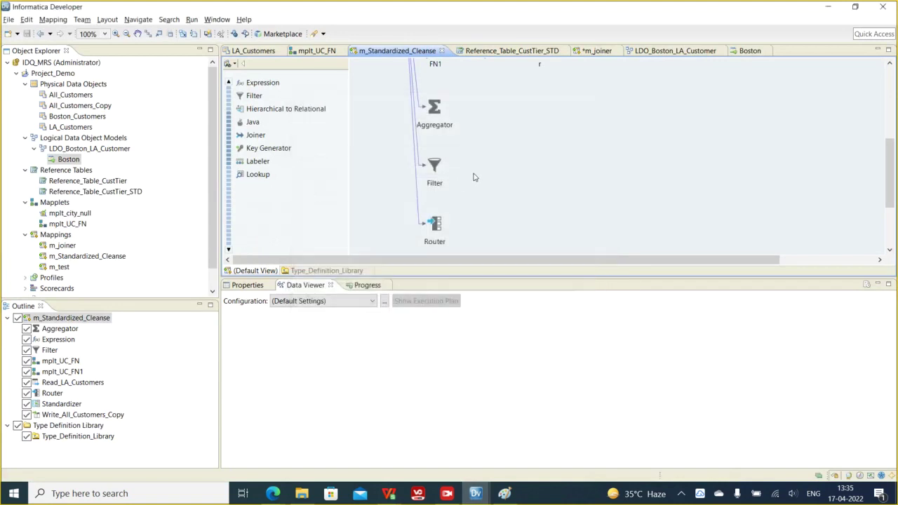
pyautogui.scroll(3, 542, 159)
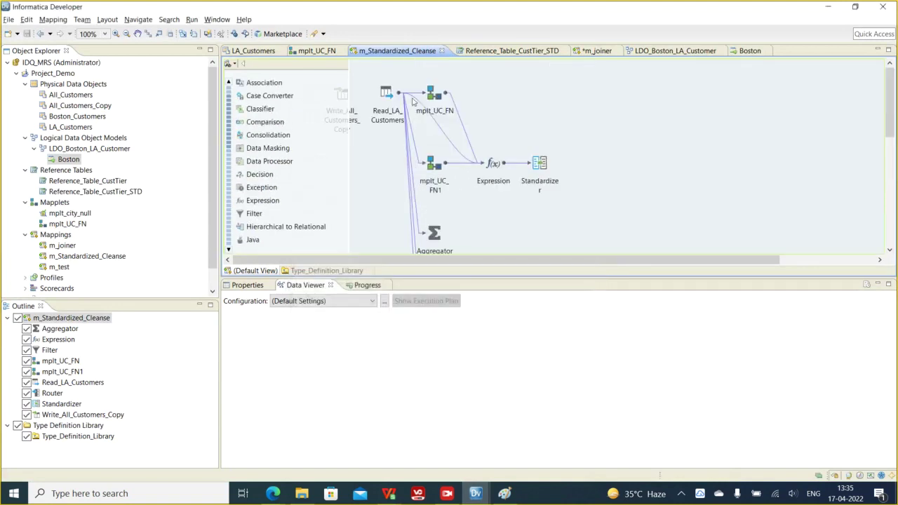
pyautogui.click(386, 105)
pyautogui.click(247, 285)
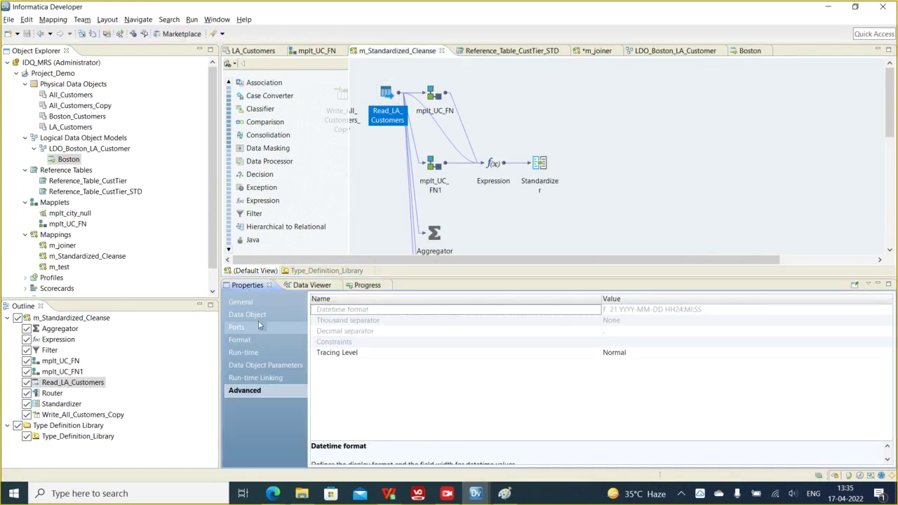
pyautogui.click(248, 314)
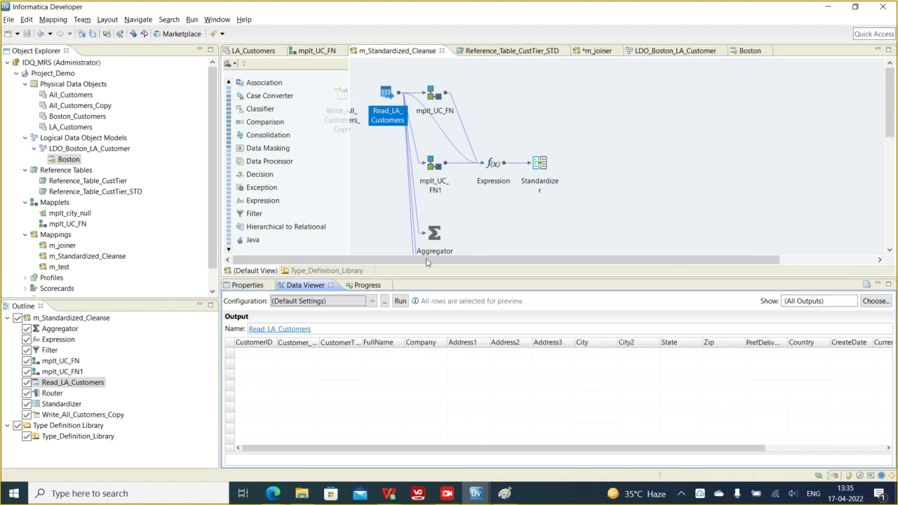
pyautogui.click(400, 302)
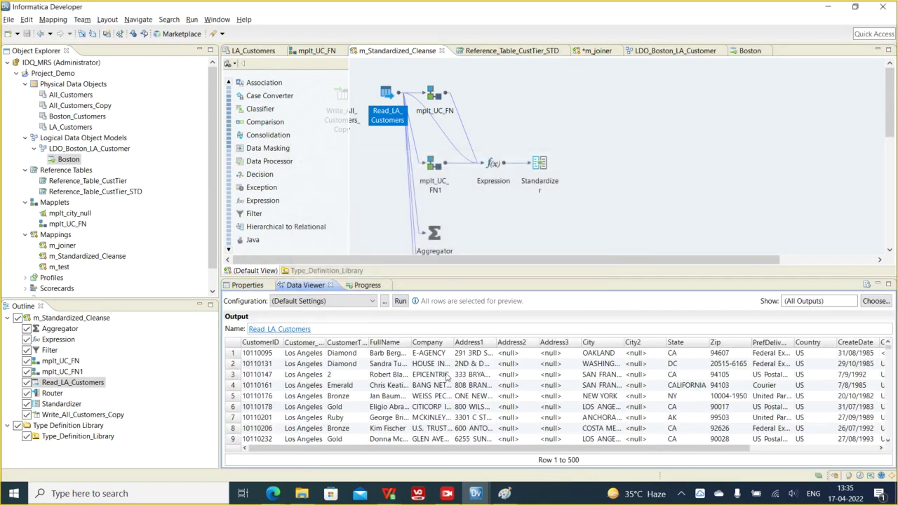
# - Widen the CustomerTier column and inspect rows 97 and 98, tiers Emerald and 2
pyautogui.scroll(-11, 698, 401)
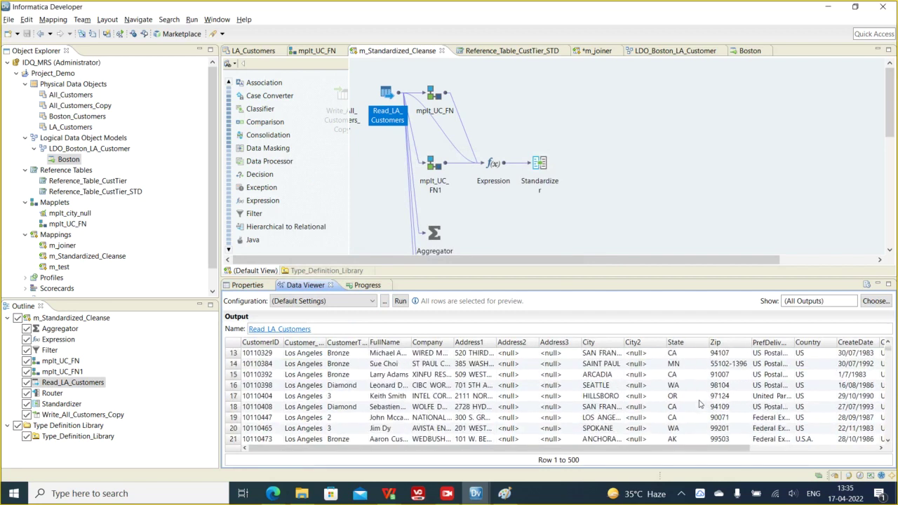
pyautogui.scroll(-9, 699, 403)
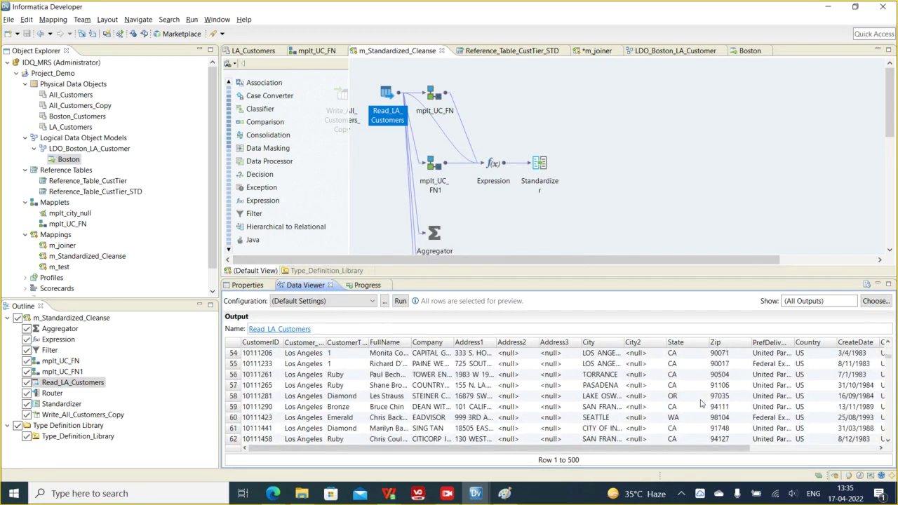
pyautogui.scroll(-11, 700, 403)
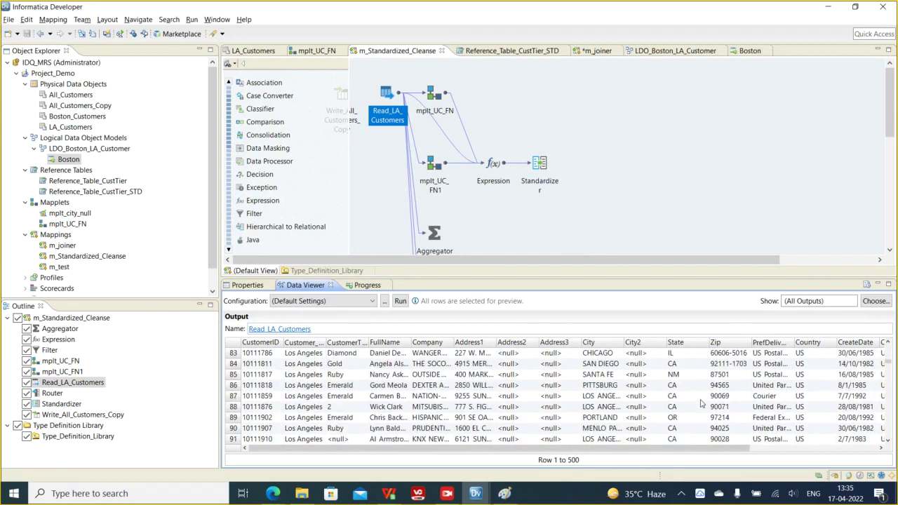
pyautogui.click(356, 375)
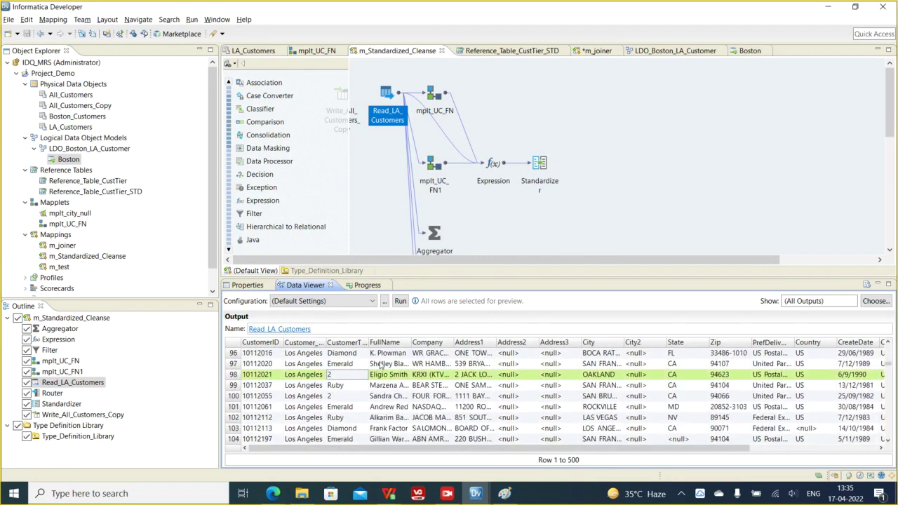
pyautogui.moveTo(370, 342); pyautogui.dragTo(403, 342)
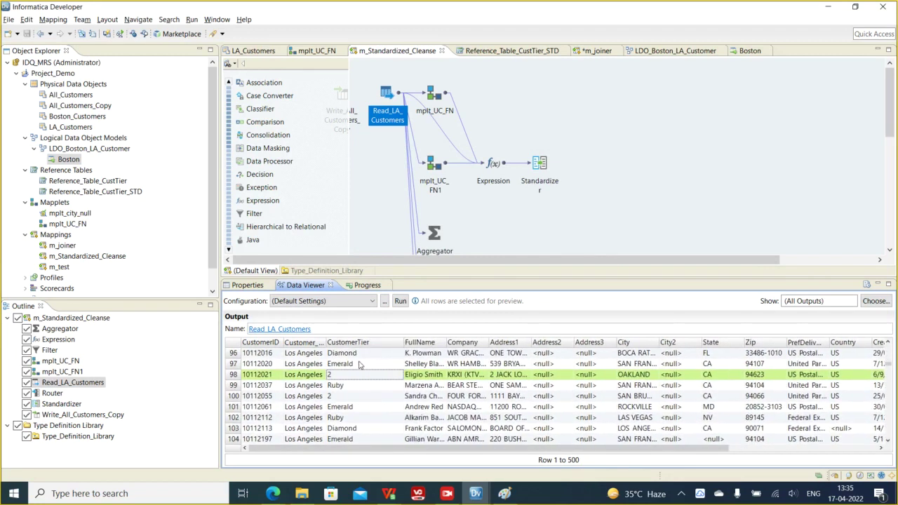
pyautogui.click(361, 364)
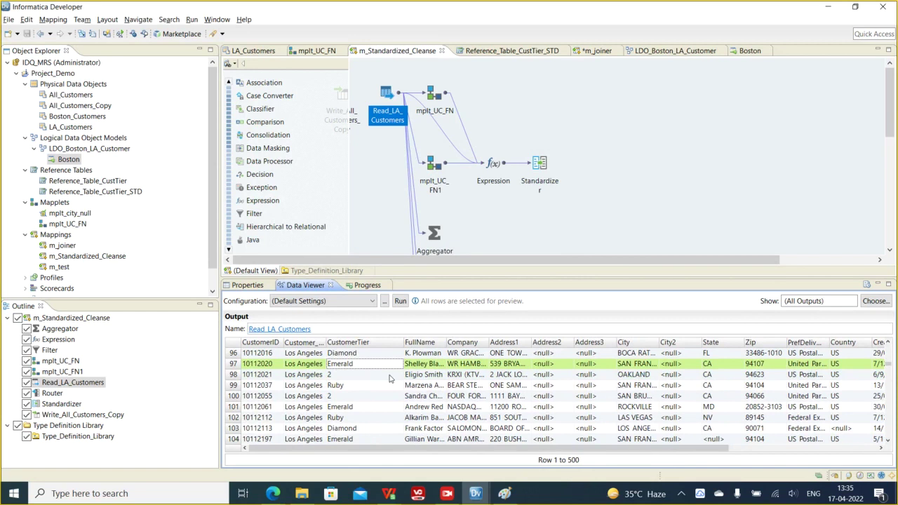
pyautogui.click(359, 376)
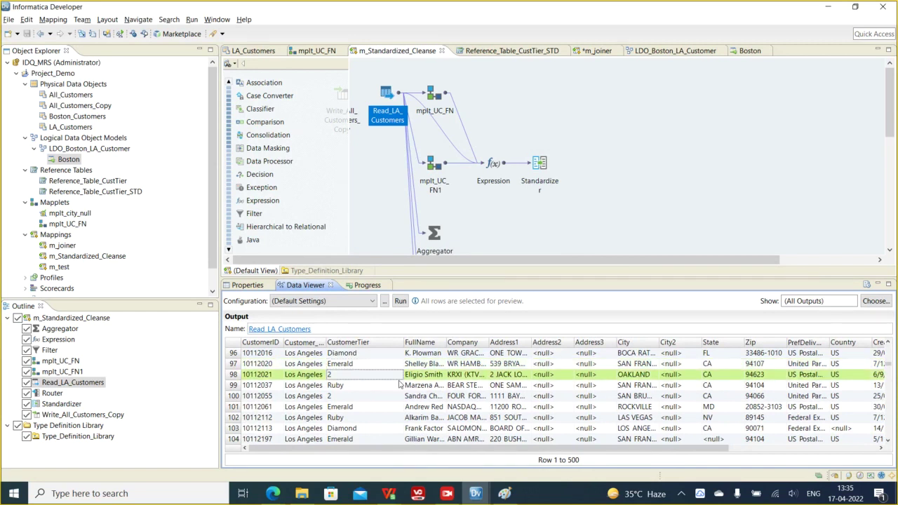